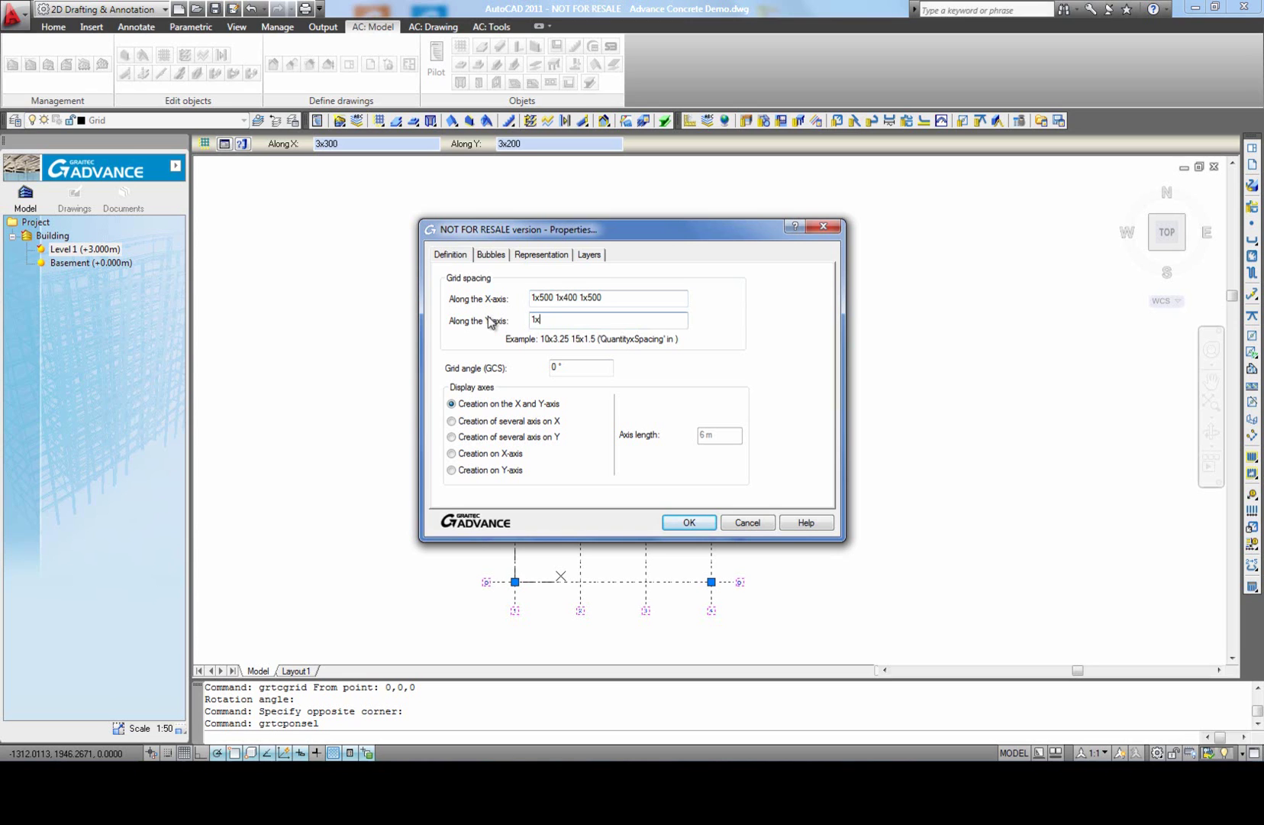
# Step: Set the grid spacing along the Y-axis to 1x450 1x400 1x450
pyautogui.write('1x400 1x450')
# Step: Examine the grid's bubble and numbering options, its representation settings and its layer assignment
pyautogui.click(487, 257)
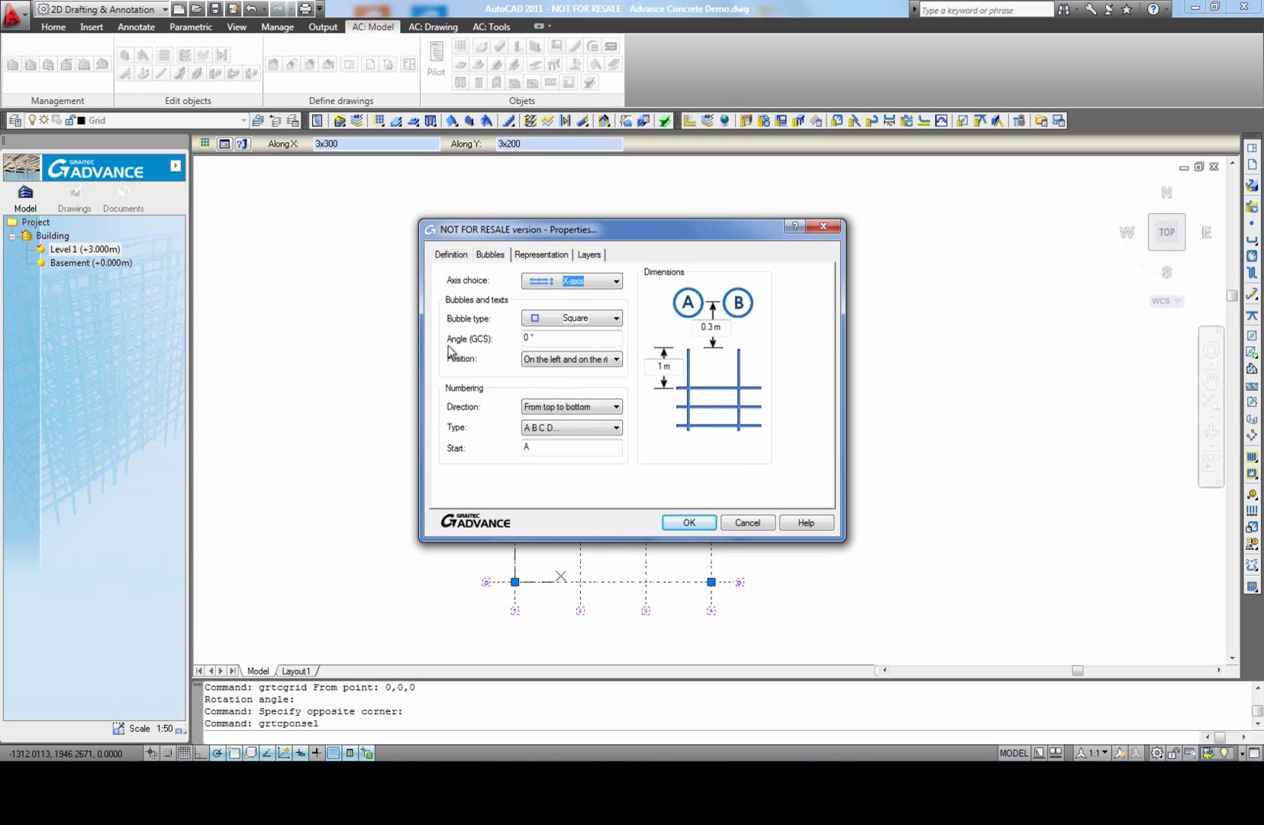
pyautogui.click(581, 295)
pyautogui.click(616, 318)
pyautogui.click(618, 319)
pyautogui.click(613, 367)
pyautogui.click(614, 368)
pyautogui.click(616, 407)
pyautogui.click(615, 408)
pyautogui.click(615, 429)
pyautogui.click(615, 430)
pyautogui.click(539, 255)
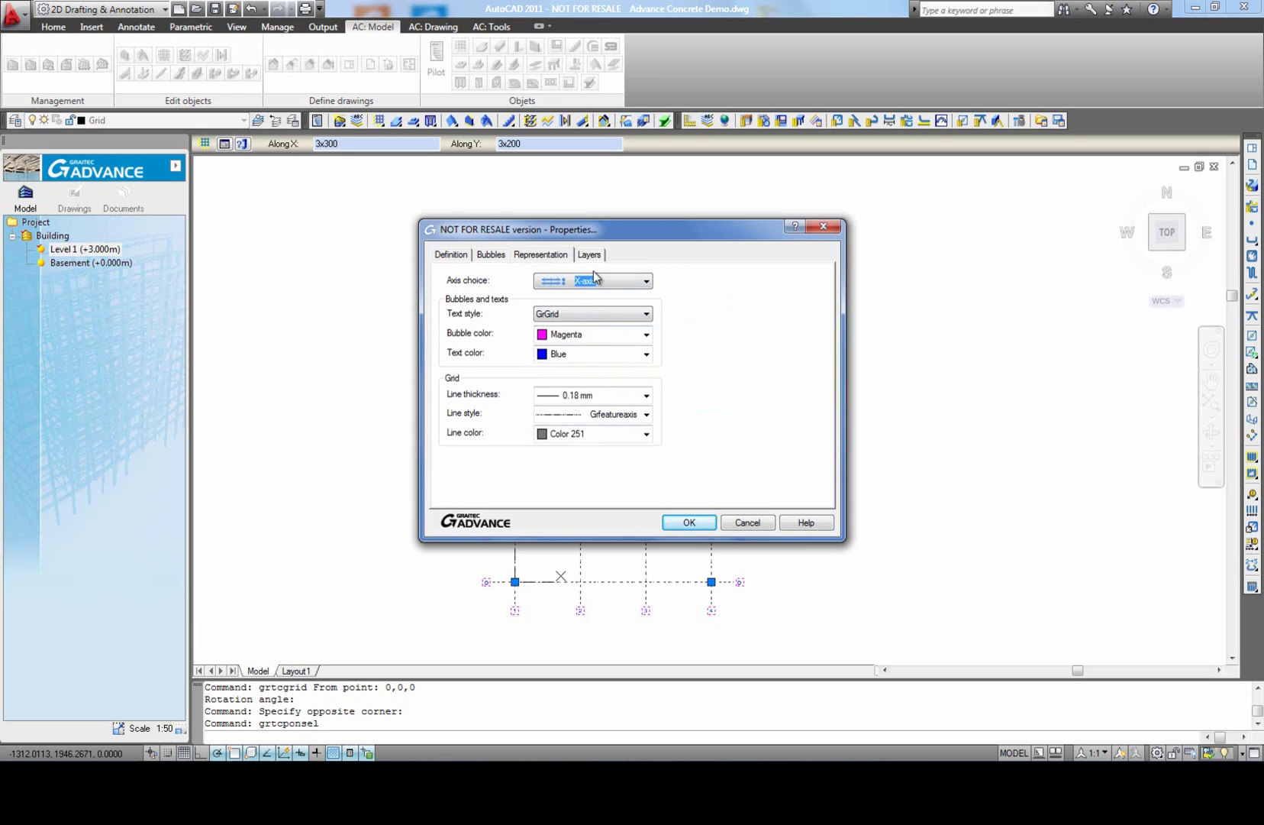
pyautogui.click(588, 255)
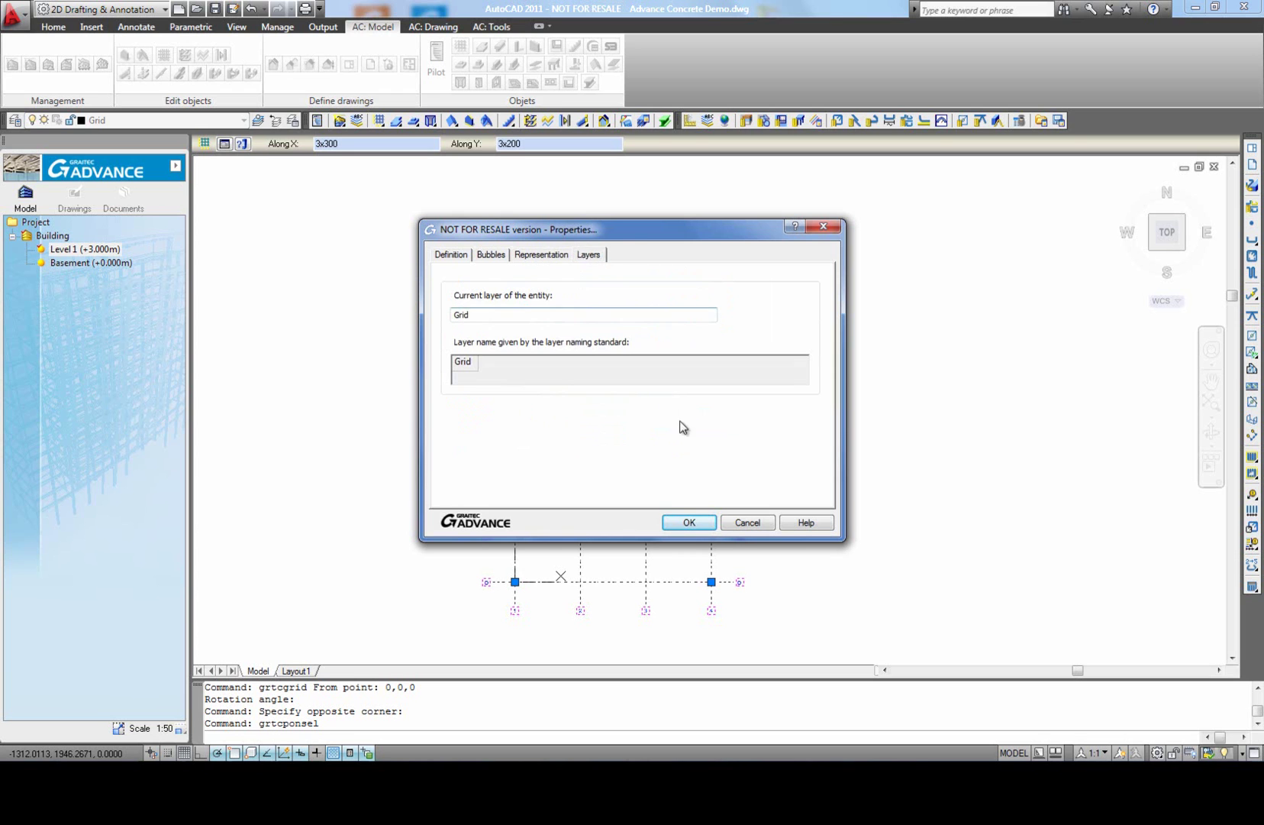
# Step: Apply the grid properties, deselect the grid and fit it in the view
pyautogui.click(687, 522)
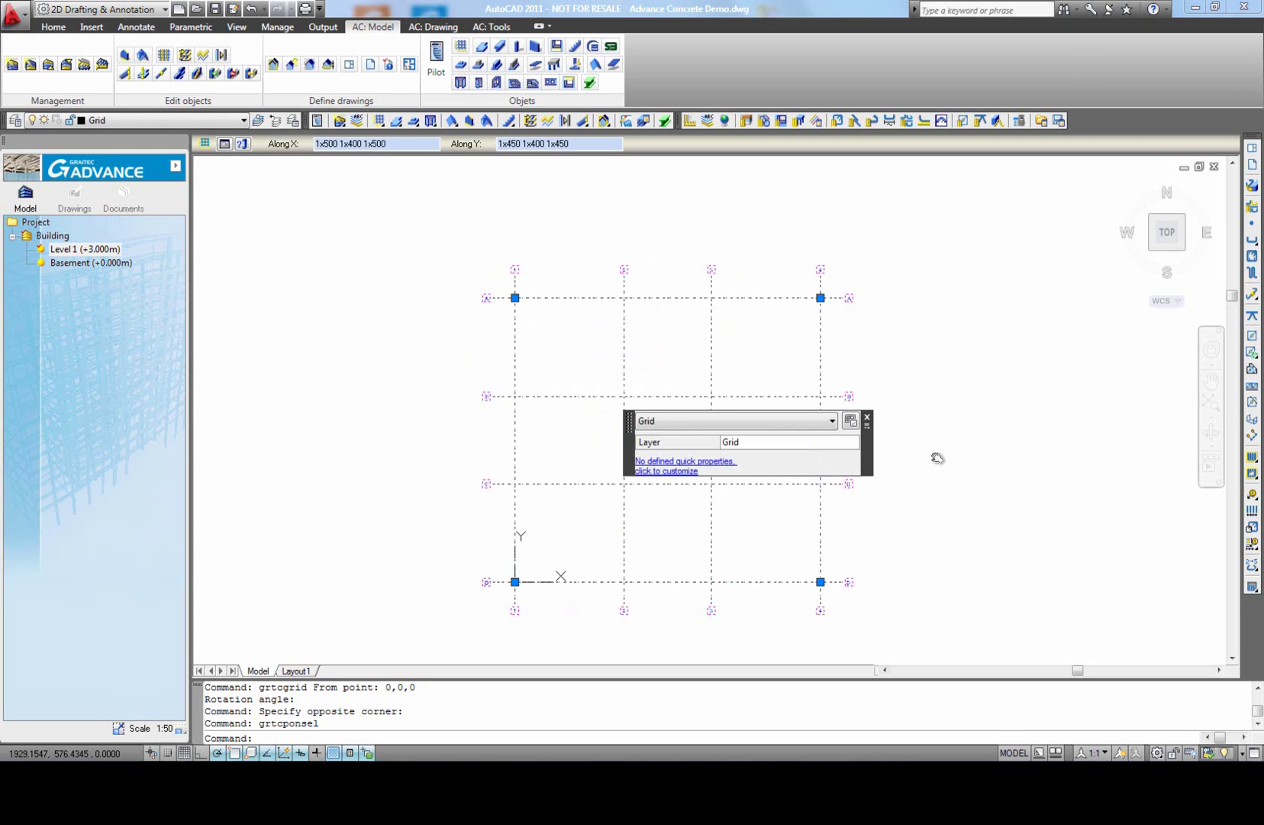
pyautogui.press('Escape')
pyautogui.middleClick(333, 516)
pyautogui.middleClick(332, 516)
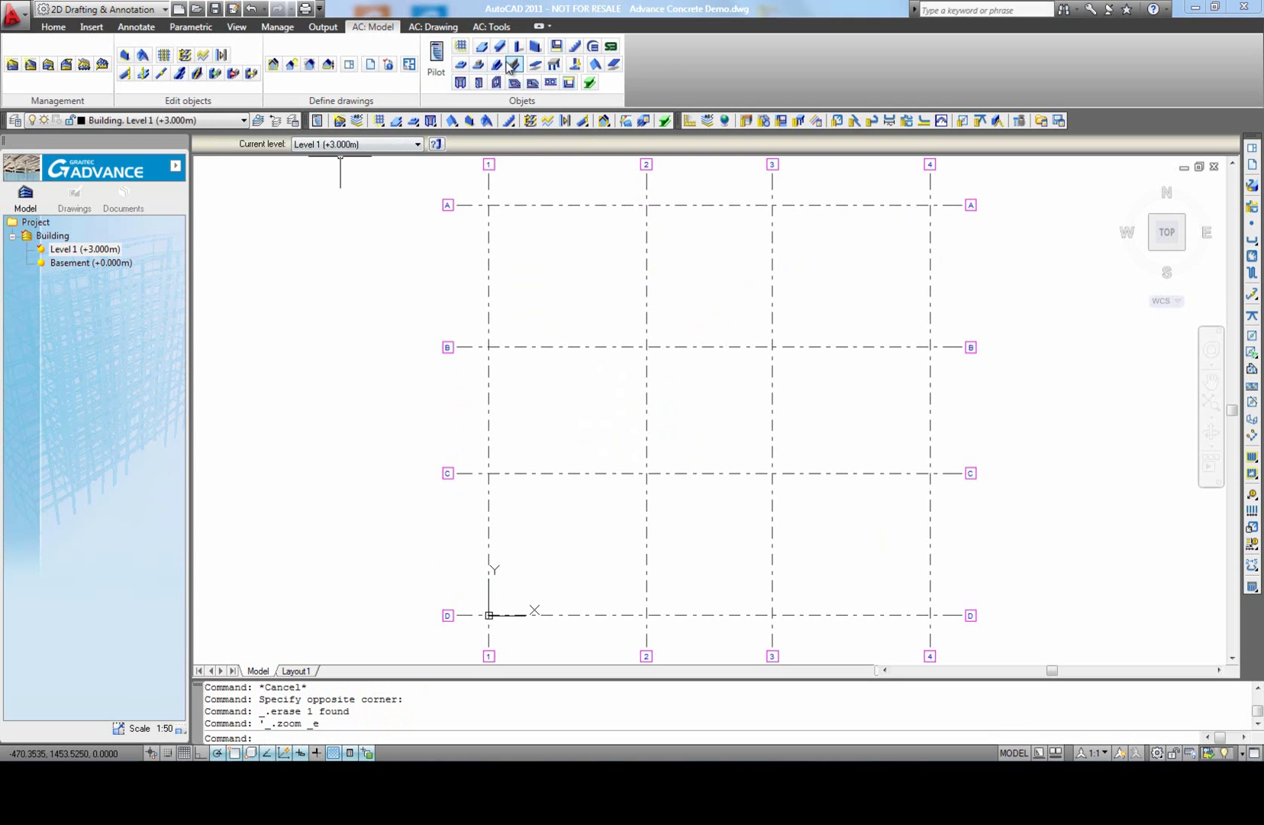
# Step: Place an R20x30 concrete column at the intersection of axes A and 1 with a 0° rotation
pyautogui.click(520, 49)
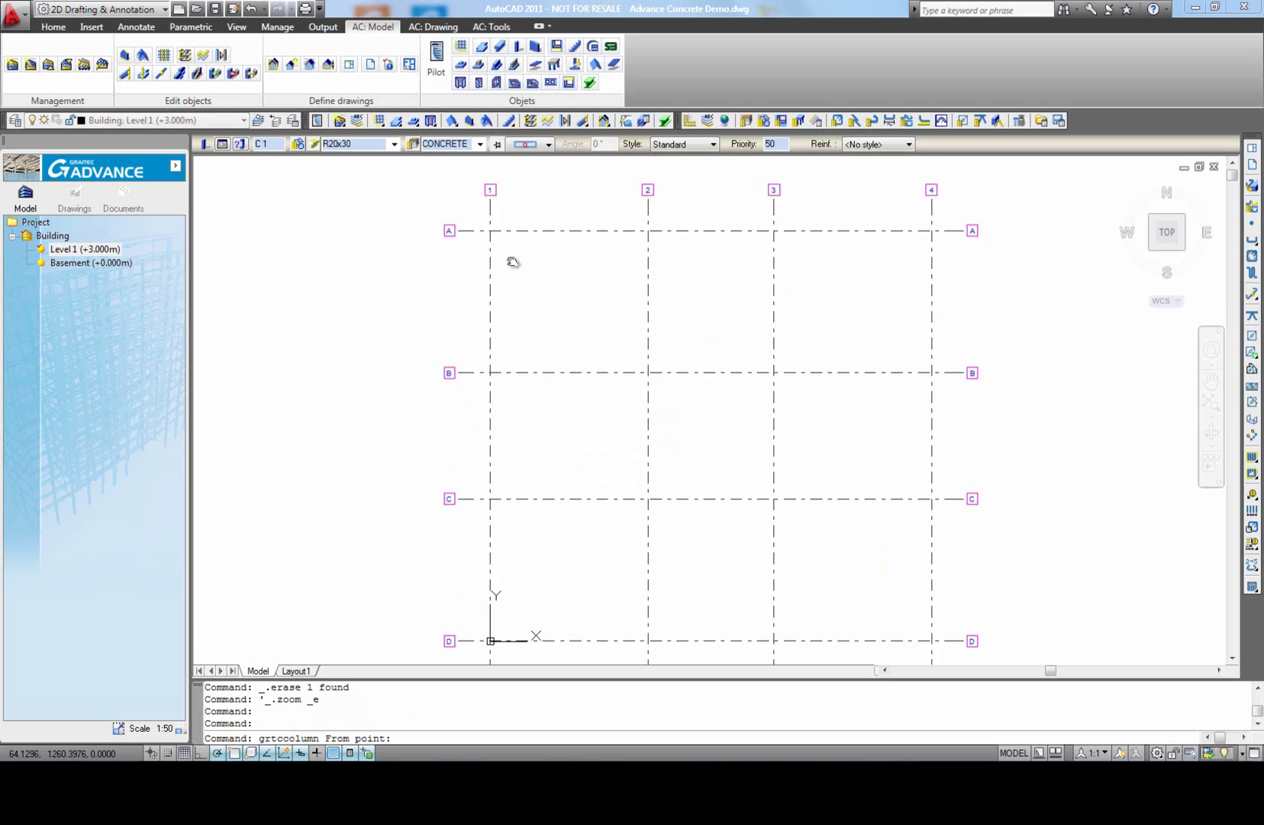
pyautogui.scroll(3, 513, 262)
pyautogui.click(486, 291)
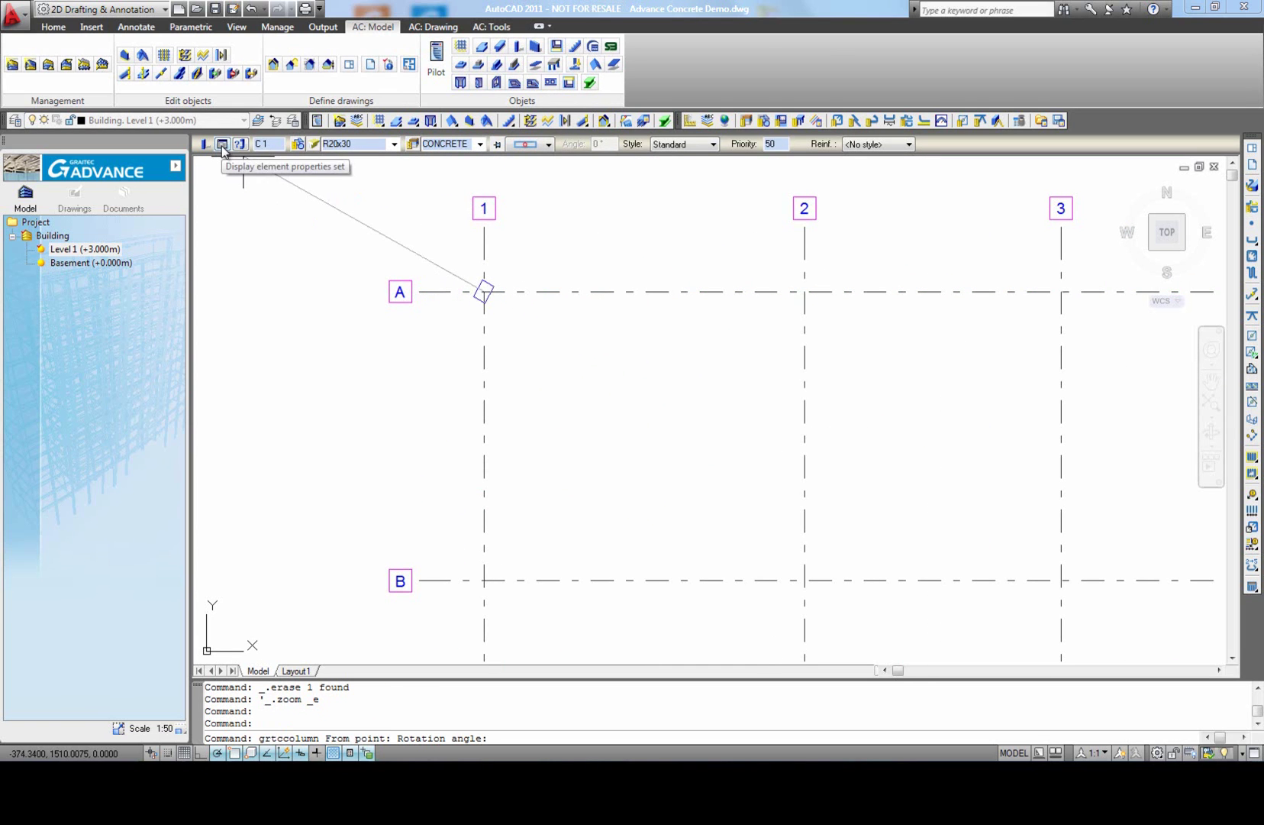
pyautogui.click(565, 290)
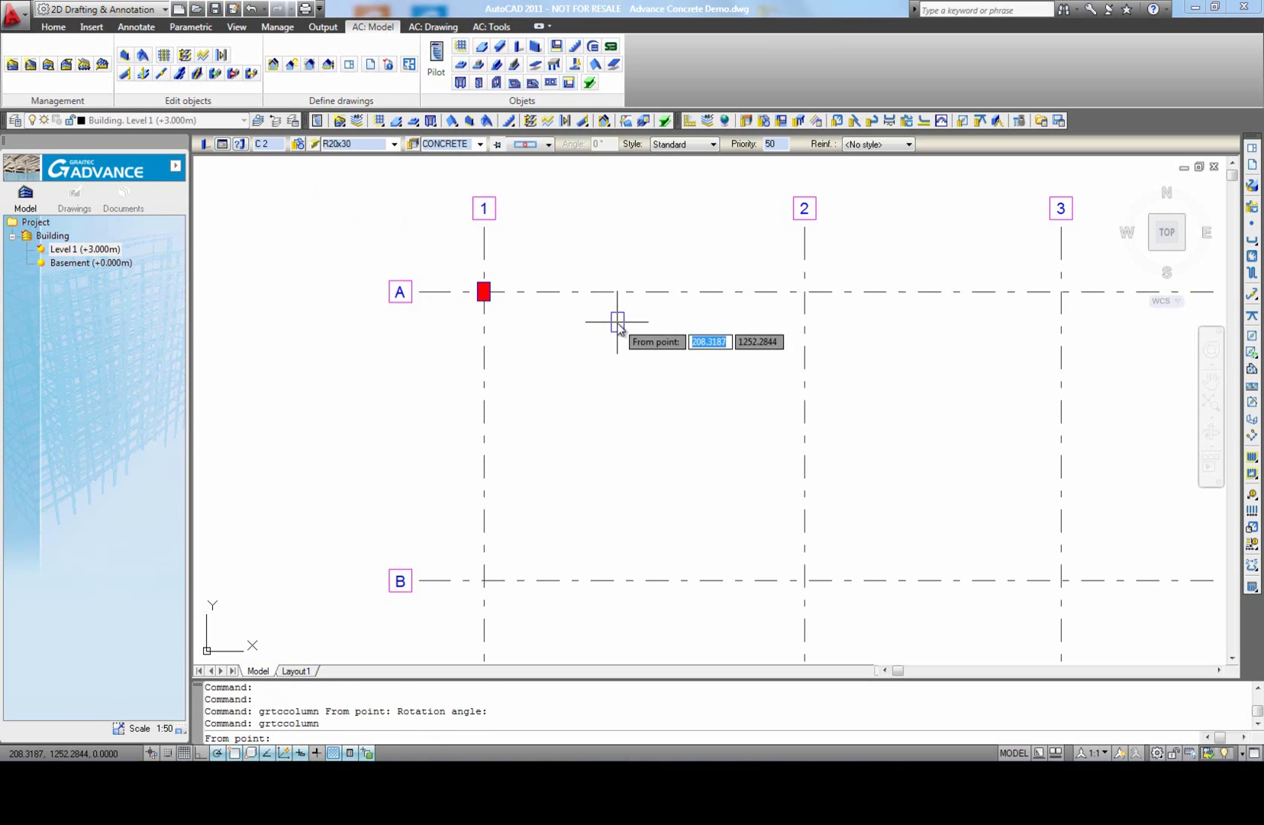
pyautogui.rightClick(606, 317)
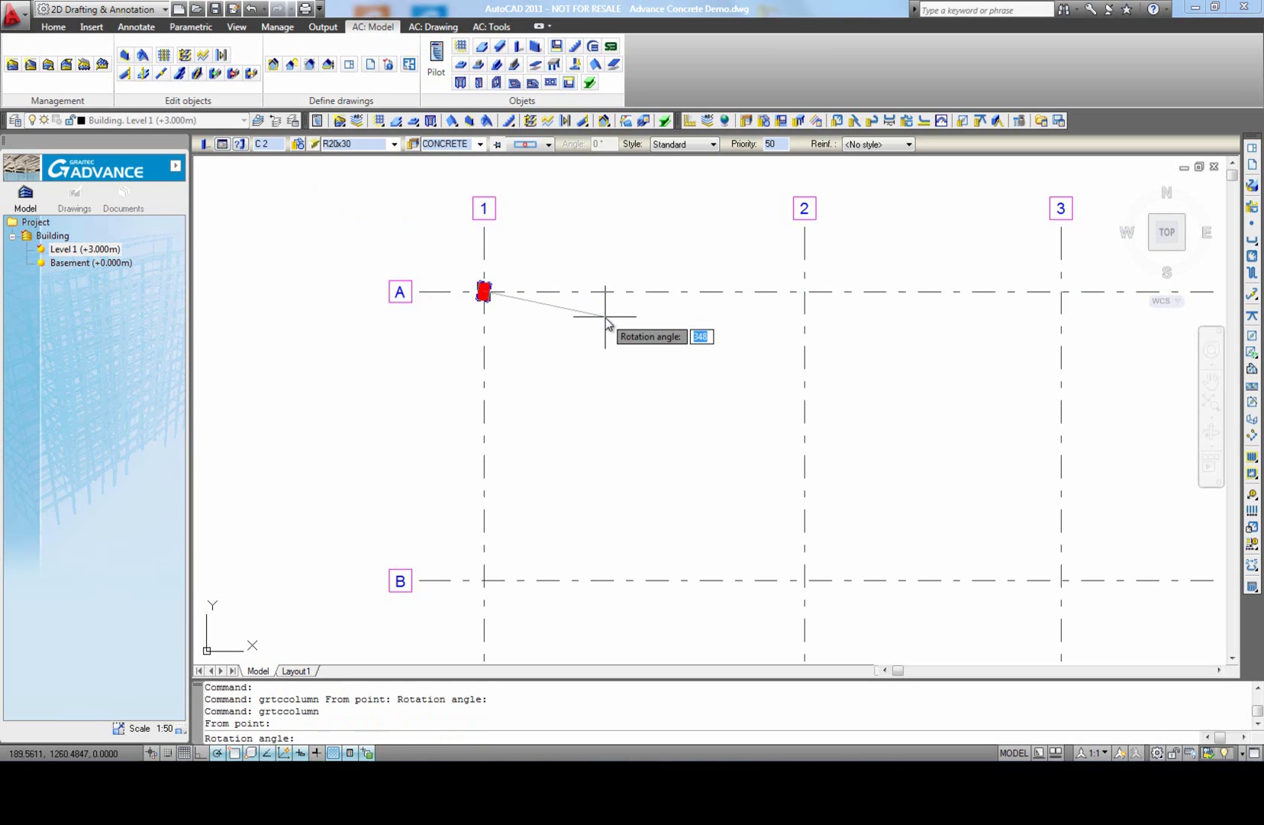
pyautogui.press('Escape')
# Step: Change the section of the column at A-1 to a rectangle 40 cm high and 40 cm wide
pyautogui.click(487, 283)
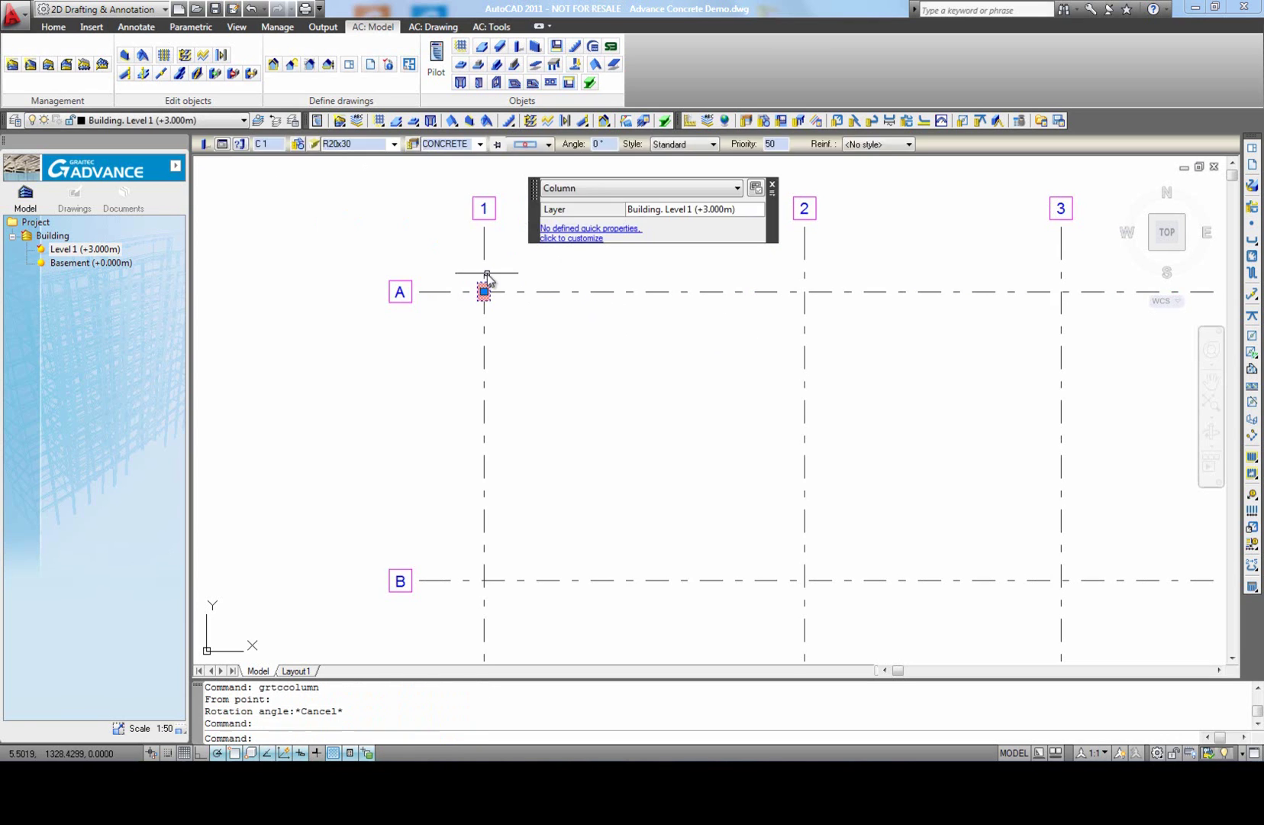
pyautogui.click(222, 145)
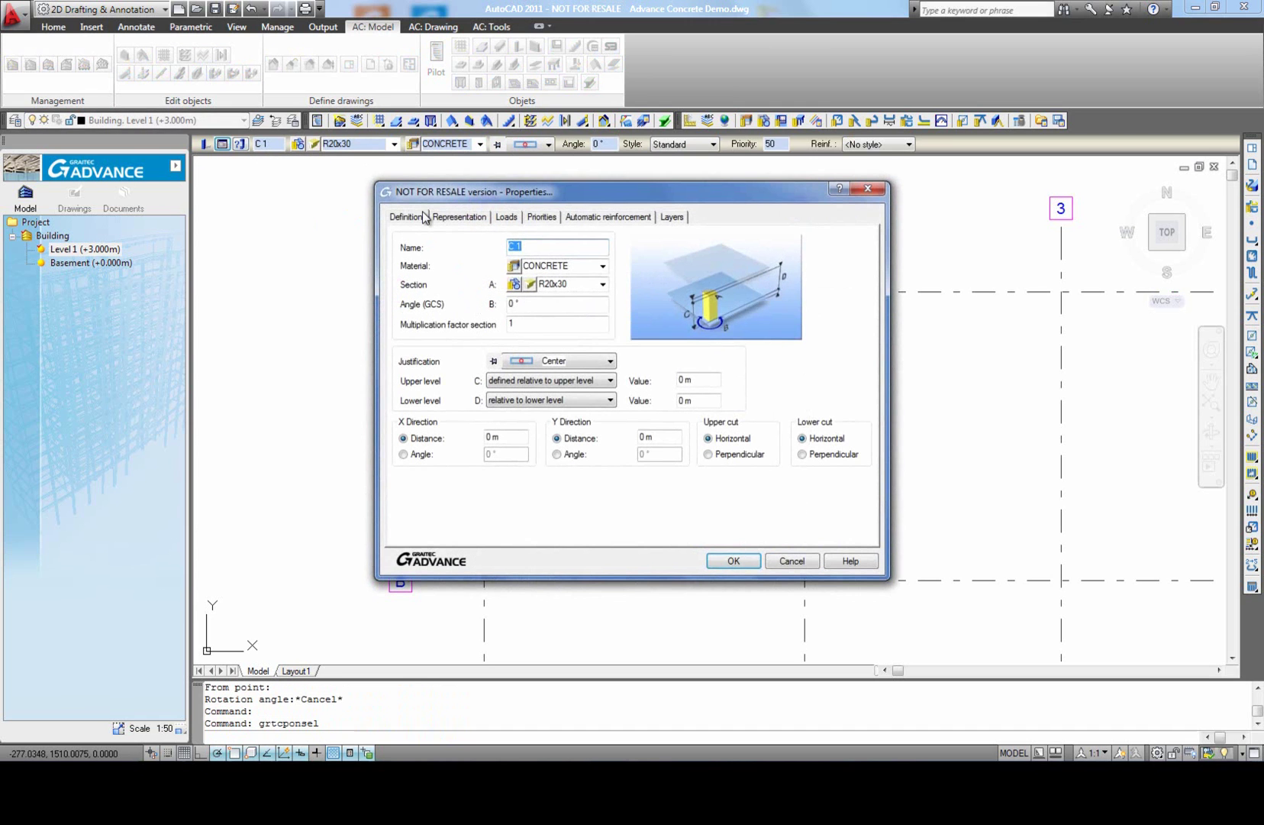
pyautogui.click(603, 273)
pyautogui.click(603, 274)
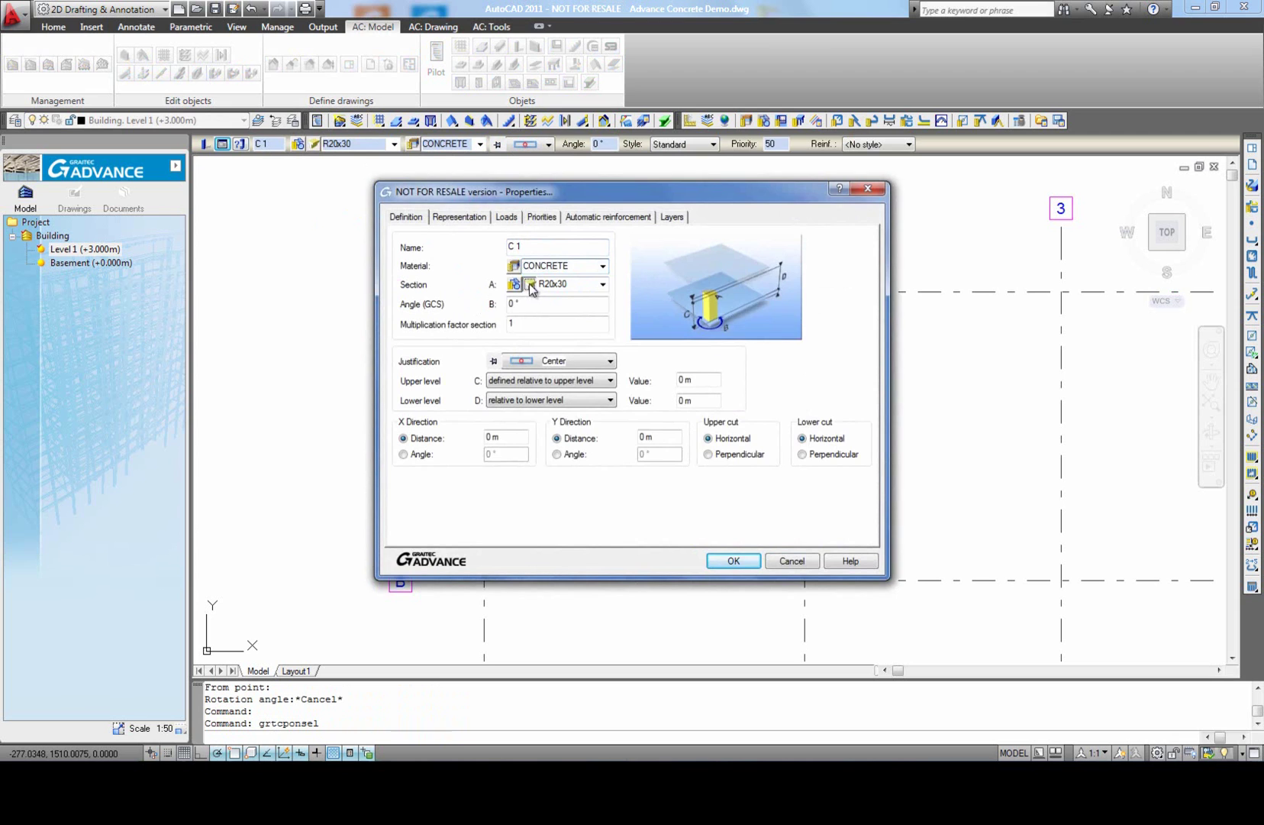
pyautogui.click(530, 285)
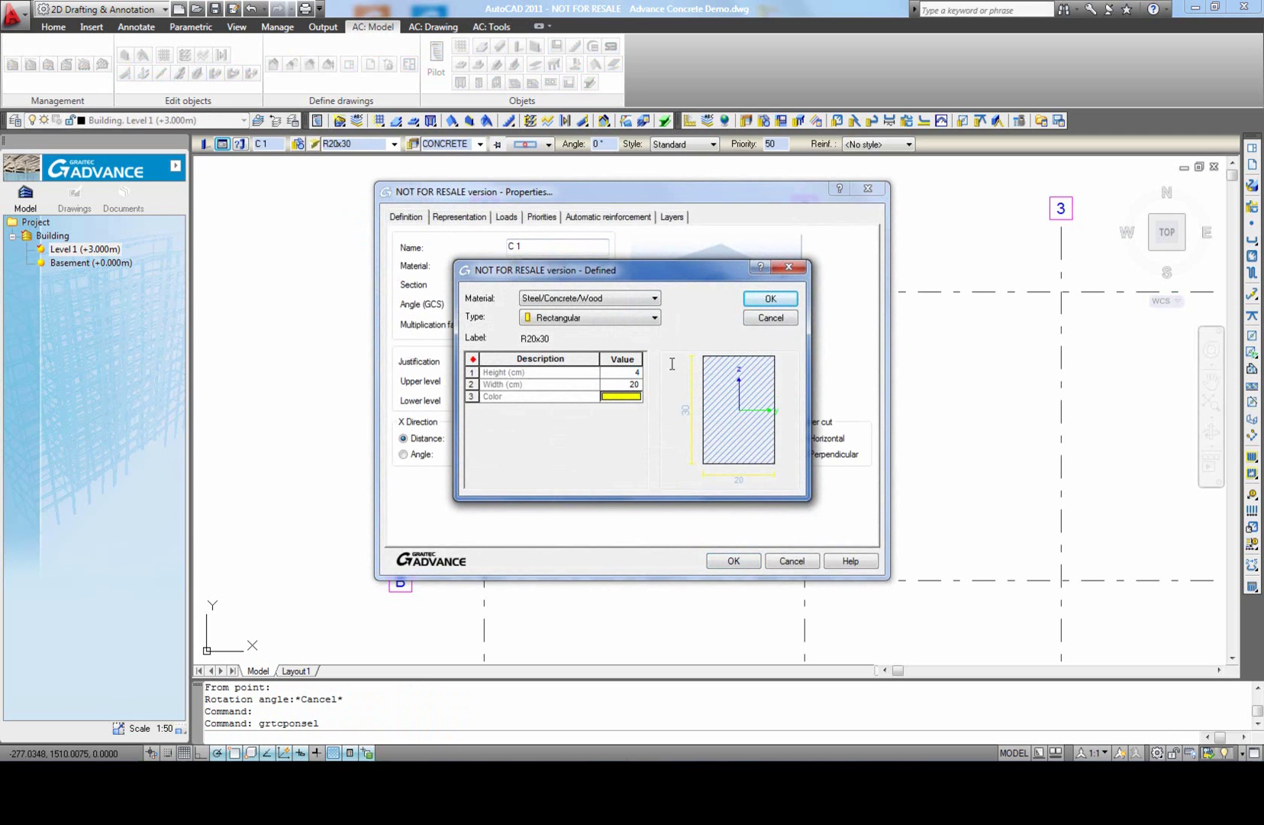
pyautogui.write('40')
pyautogui.click(632, 384)
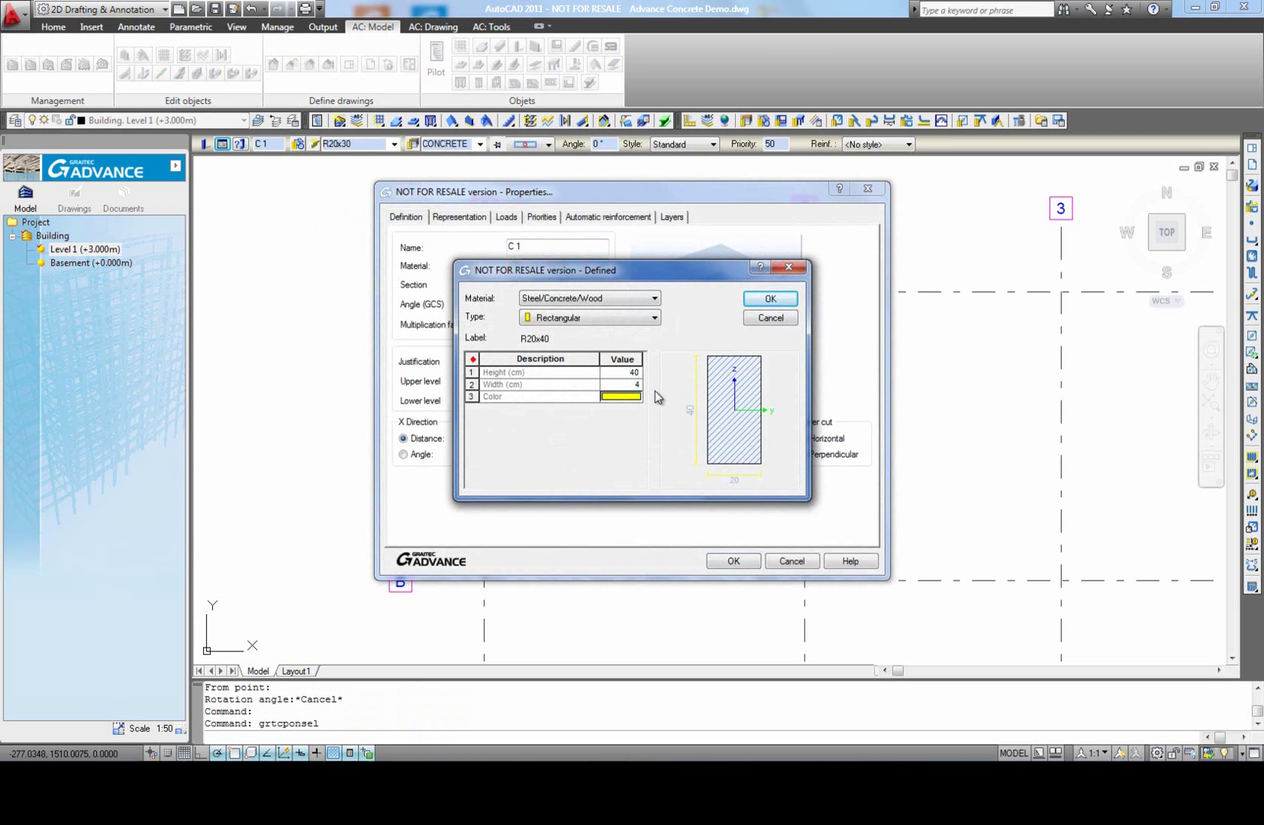
pyautogui.click(768, 299)
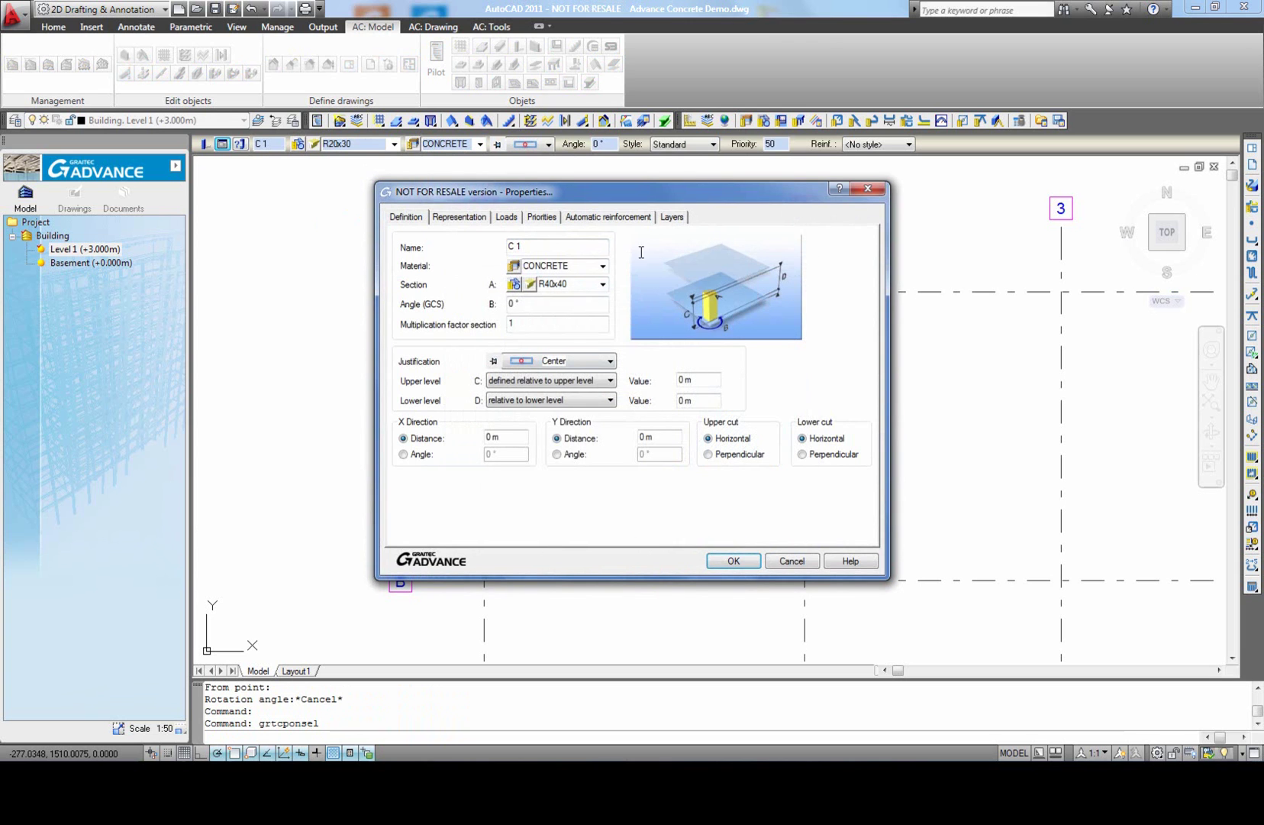
# Step: Review the column's representation, priorities, automatic reinforcement and layer settings, and apply the changed properties
pyautogui.click(457, 217)
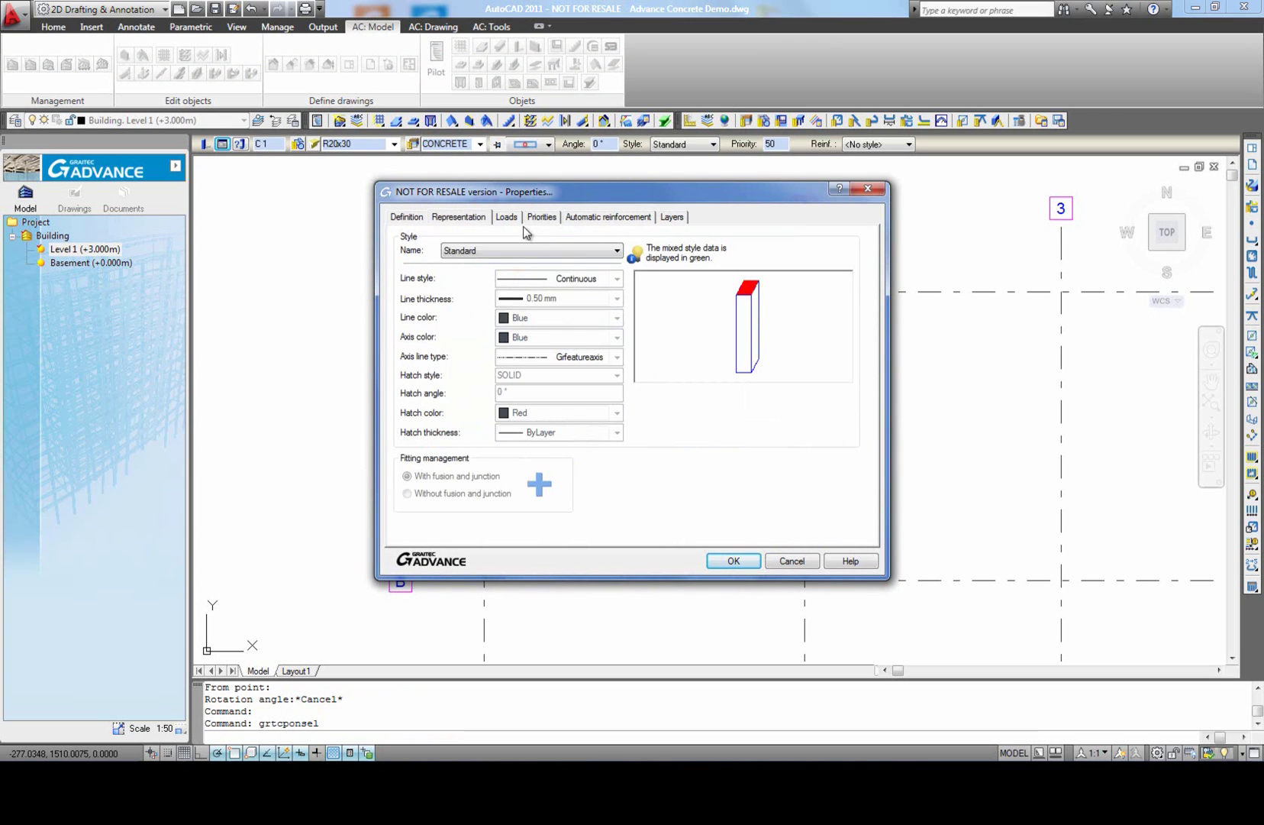
pyautogui.click(544, 219)
pyautogui.click(590, 220)
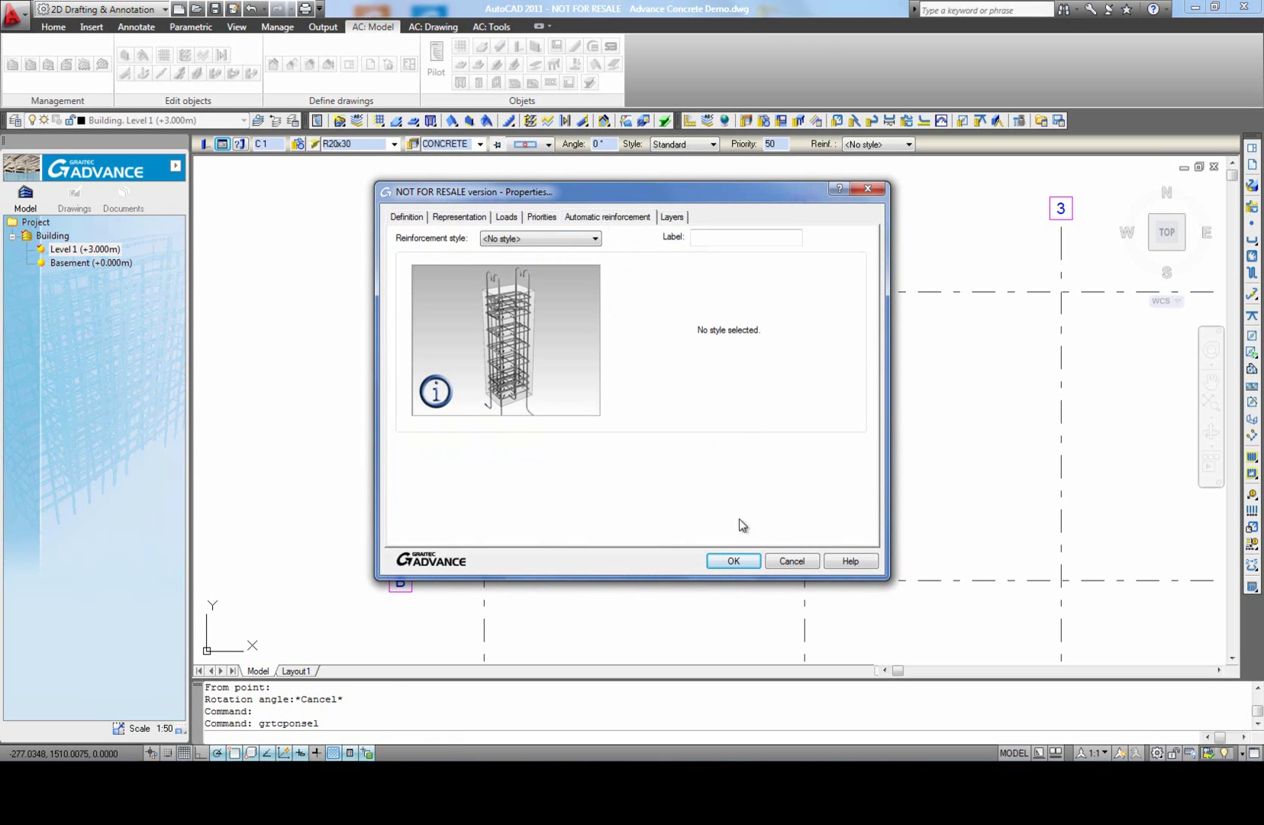
pyautogui.click(668, 220)
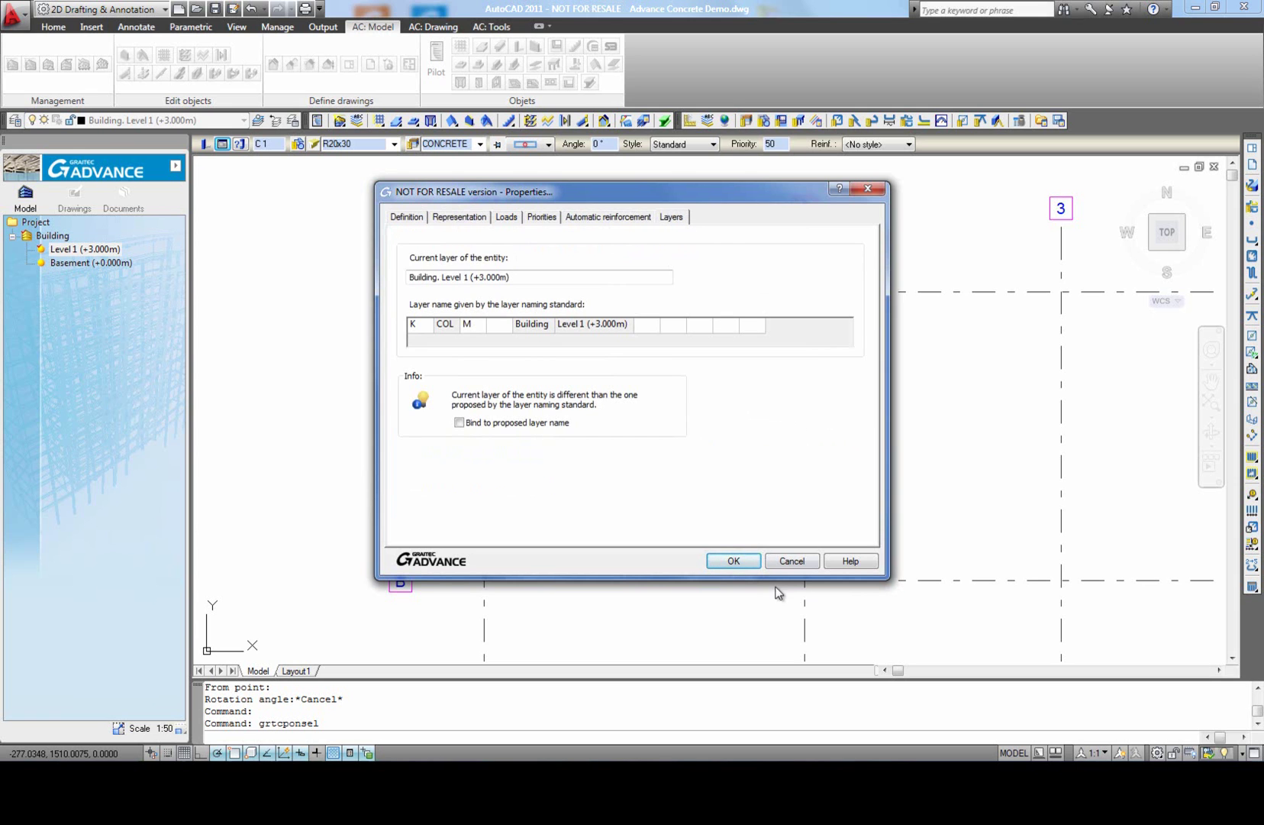
pyautogui.click(733, 561)
pyautogui.press('Escape')
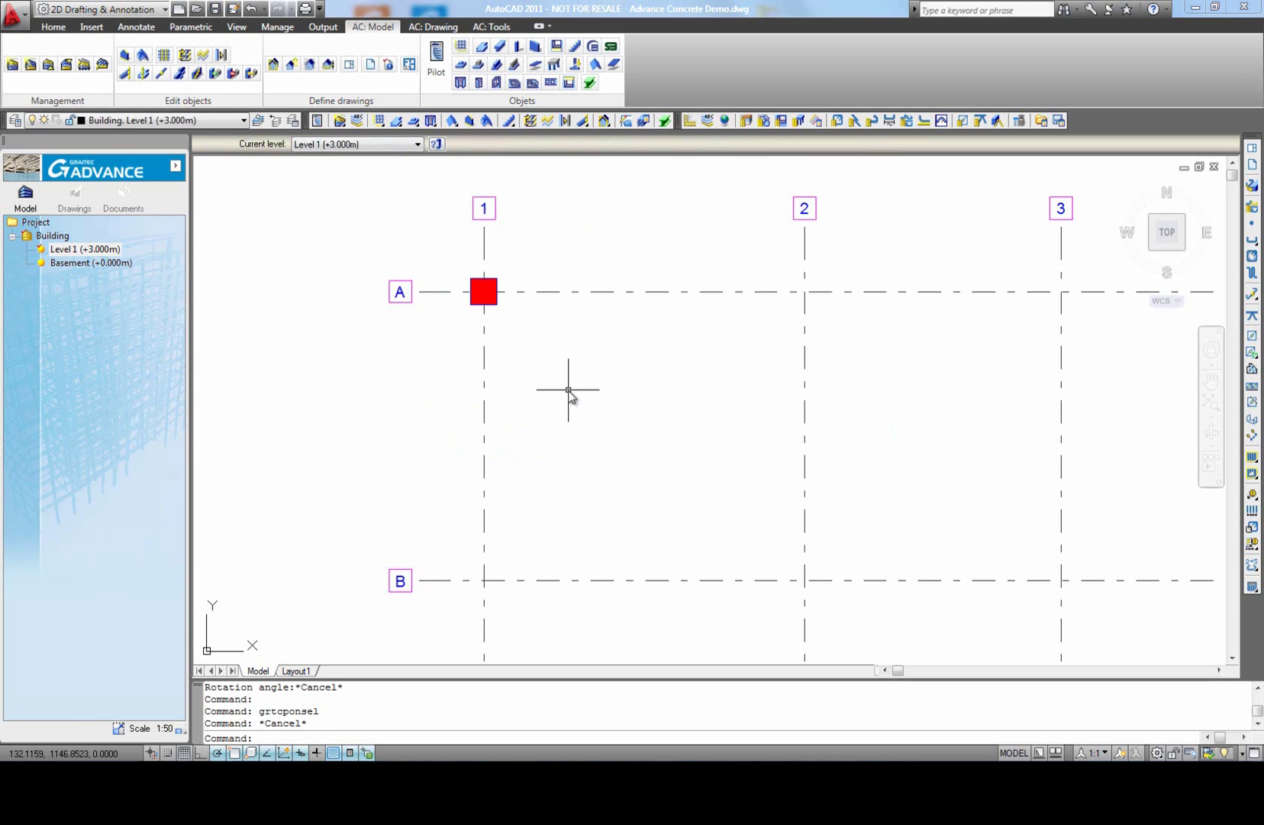
# Step: Start a new column and define its rectangular section with a height and width of 40 cm
pyautogui.moveTo(572, 395); pyautogui.dragTo(553, 374, button='middle')
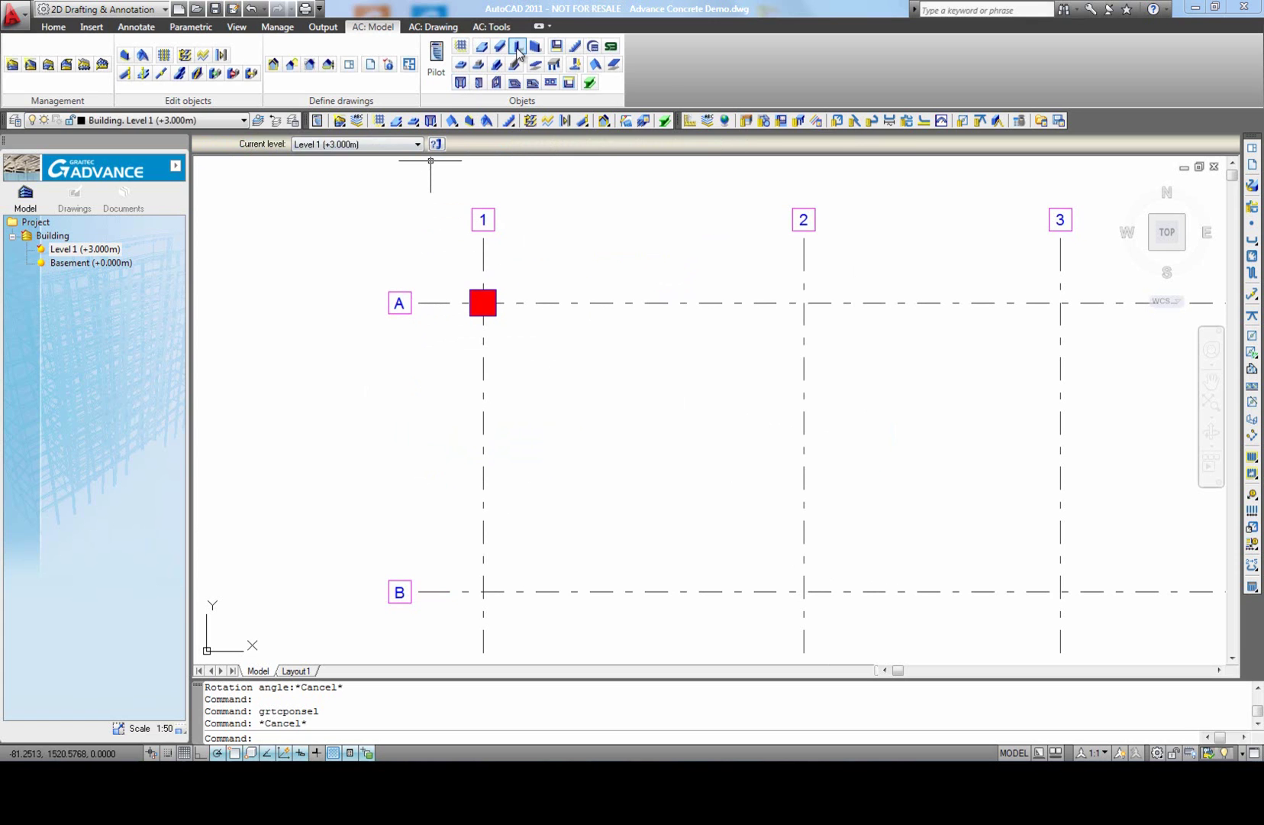
pyautogui.click(518, 47)
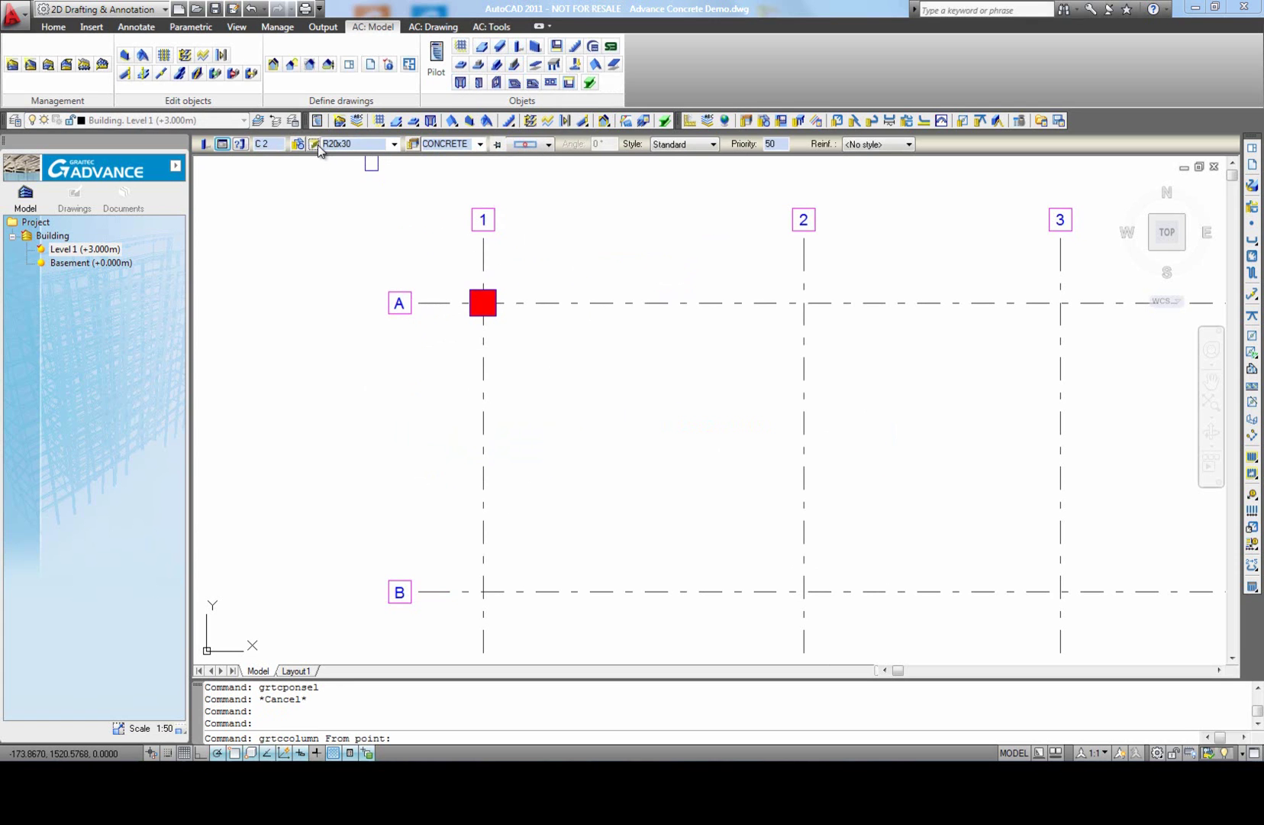
pyautogui.click(317, 146)
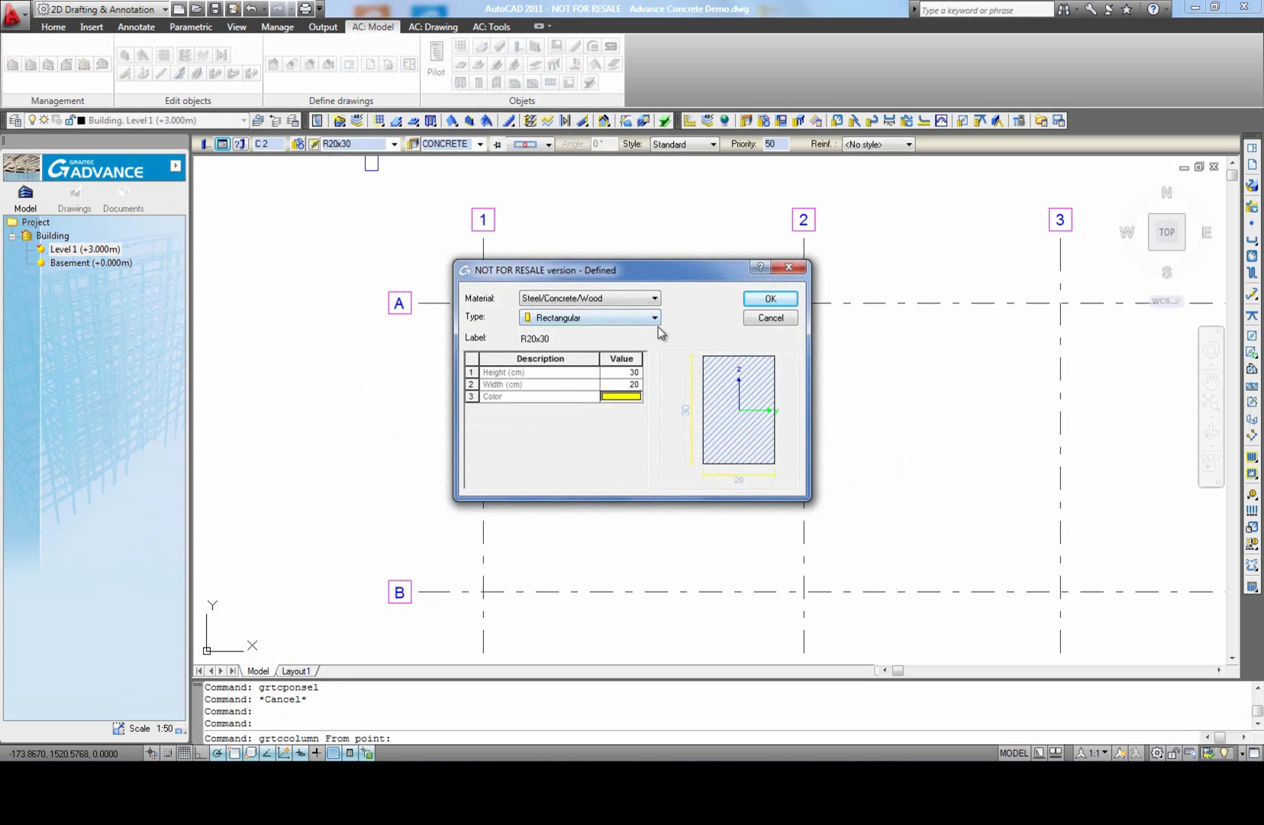
pyautogui.click(625, 385)
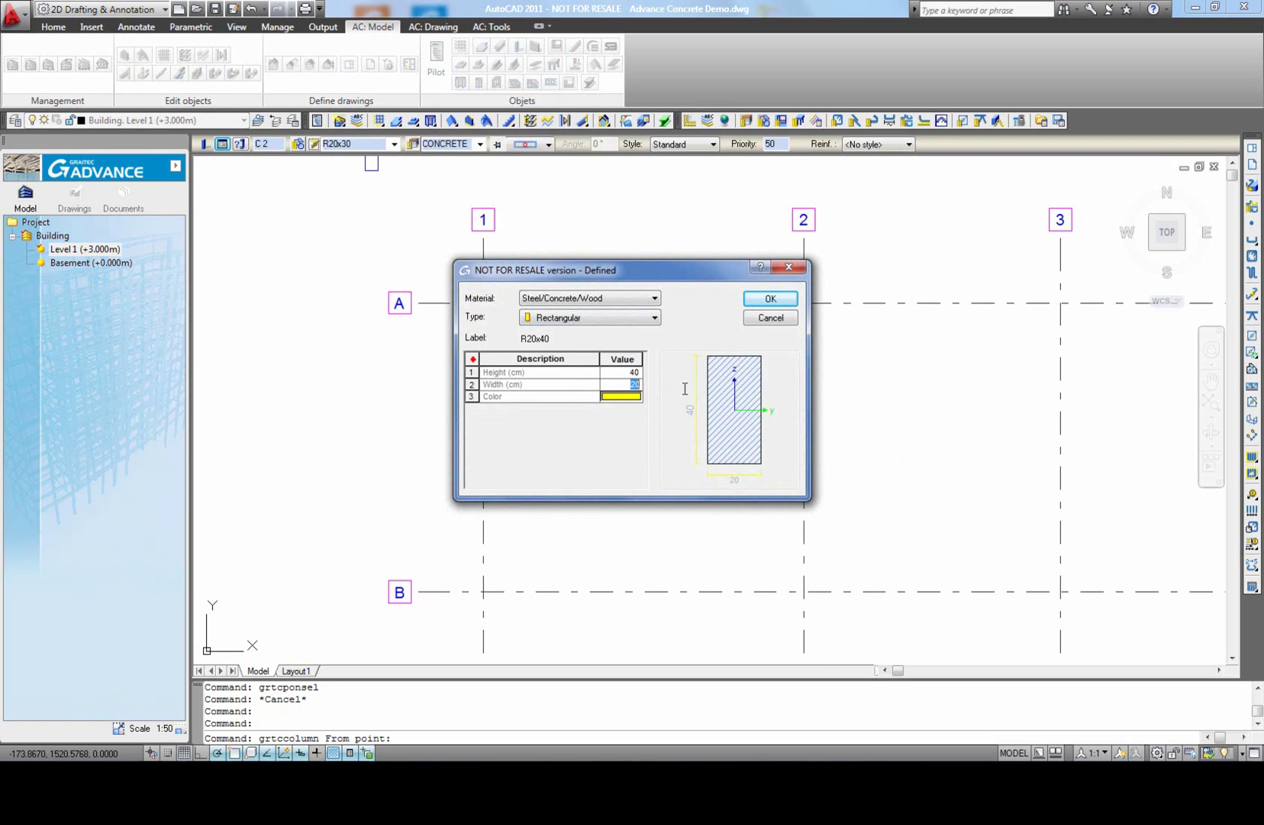
pyautogui.write('40')
pyautogui.click(776, 307)
# Step: Place R40x40 columns along axis A at its intersections with axes 2, 3 and 4
pyautogui.click(804, 302)
pyautogui.press('Return')
pyautogui.scroll(-2, 866, 313)
pyautogui.moveTo(895, 379); pyautogui.dragTo(611, 393, button='middle')
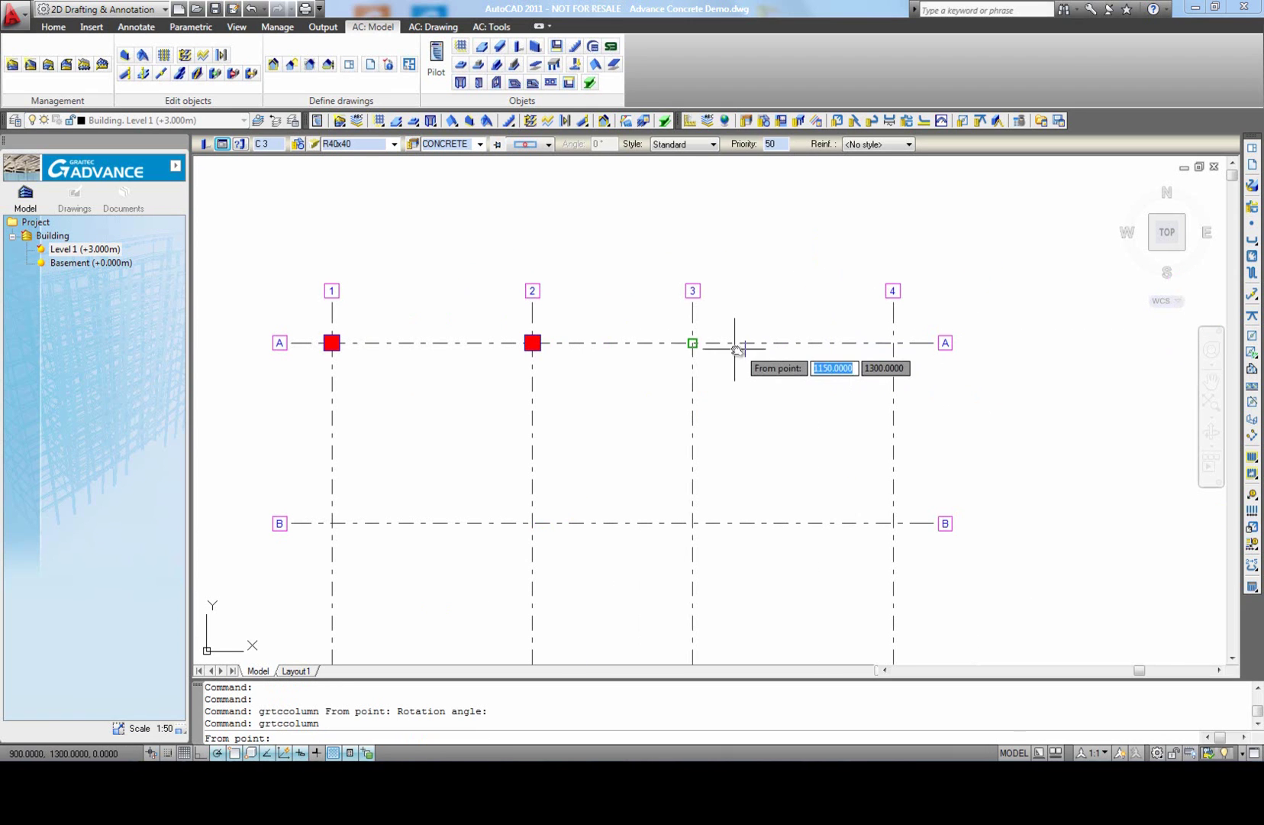
pyautogui.click(693, 342)
pyautogui.click(730, 346)
pyautogui.press('Return')
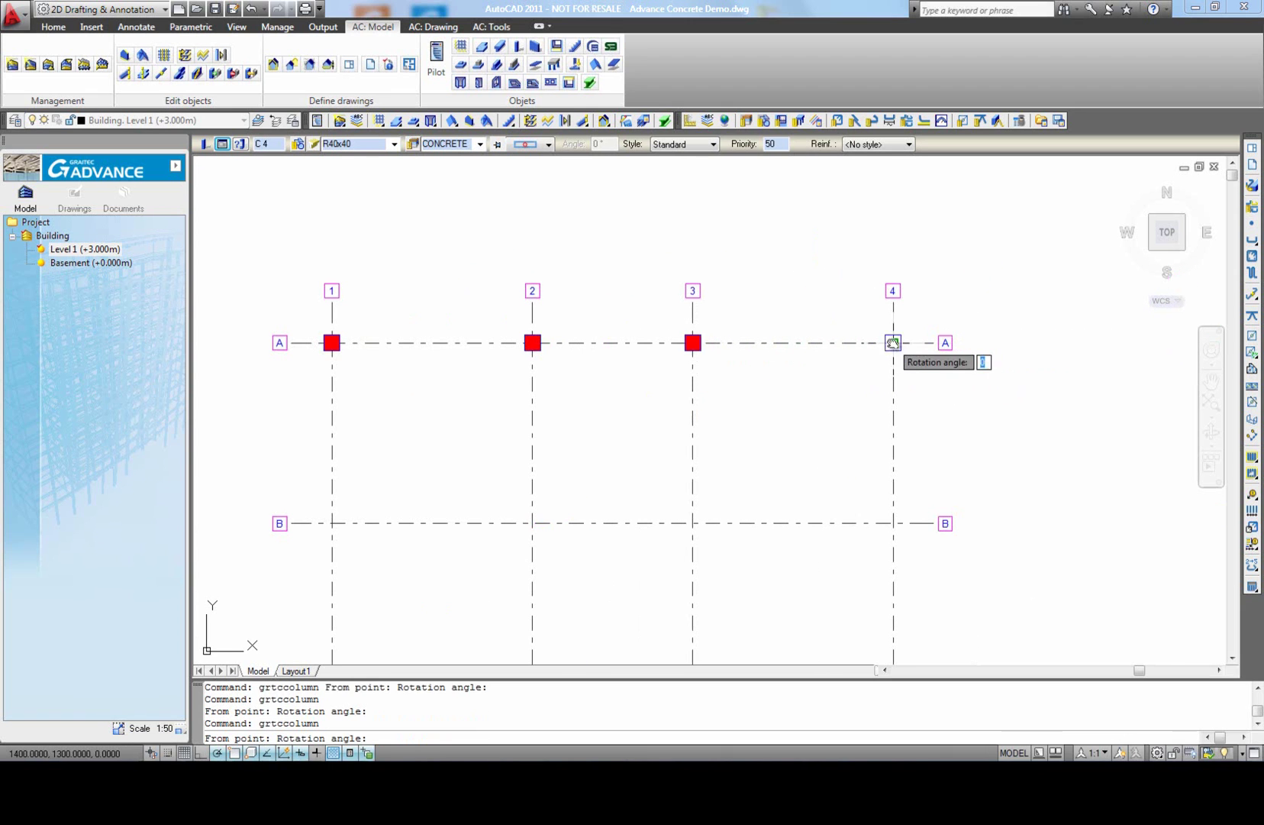
pyautogui.click(914, 342)
pyautogui.press('Escape')
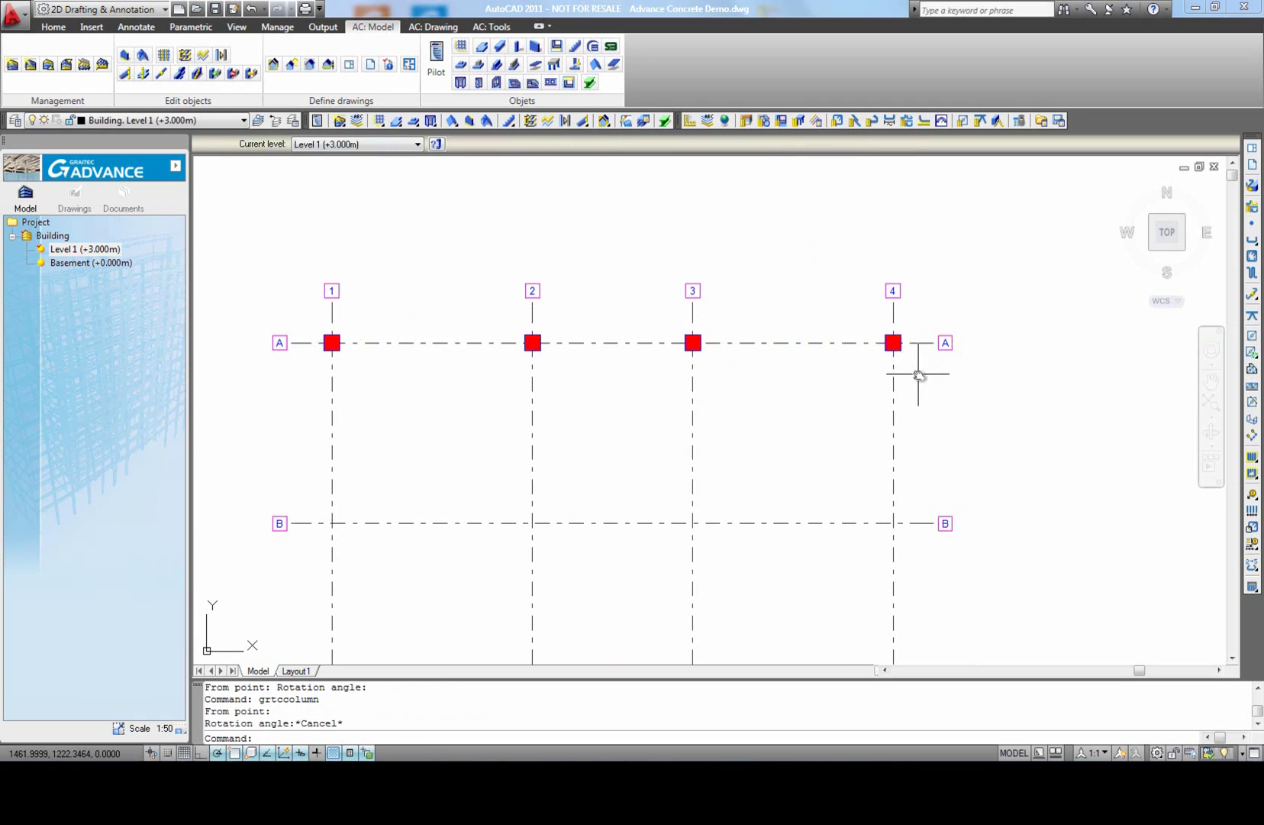
# Step: Copy the four columns of axis A onto axis B, using the column at A-4 as base point
pyautogui.moveTo(769, 419); pyautogui.dragTo(787, 412, button='middle')
pyautogui.click(336, 325)
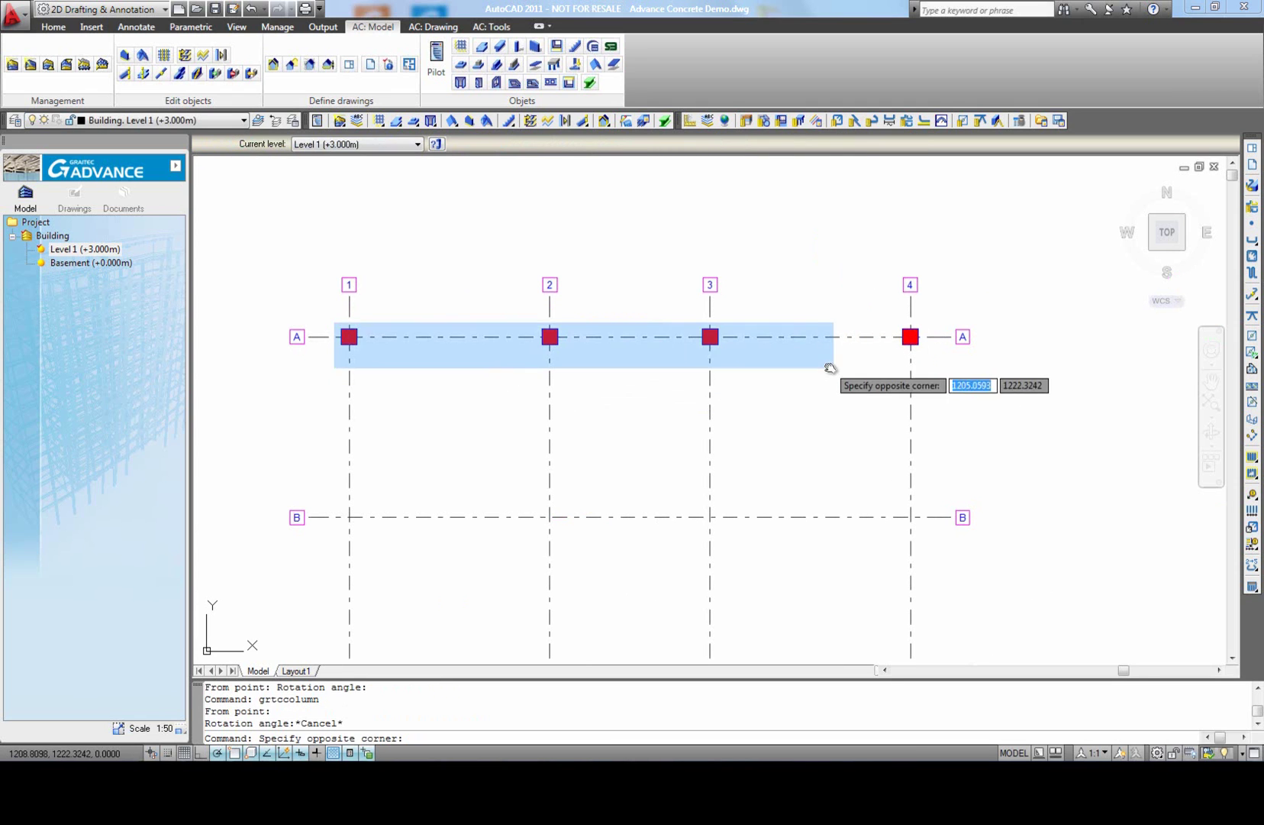
pyautogui.click(915, 367)
pyautogui.write('co')
pyautogui.press('Return')
pyautogui.click(911, 337)
pyautogui.click(909, 513)
# Step: Place further copies of the column row on axes C and D, then end copying and fit the model in view
pyautogui.scroll(-1, 849, 496)
pyautogui.moveTo(848, 495); pyautogui.dragTo(852, 319, button='middle')
pyautogui.click(892, 438)
pyautogui.click(891, 545)
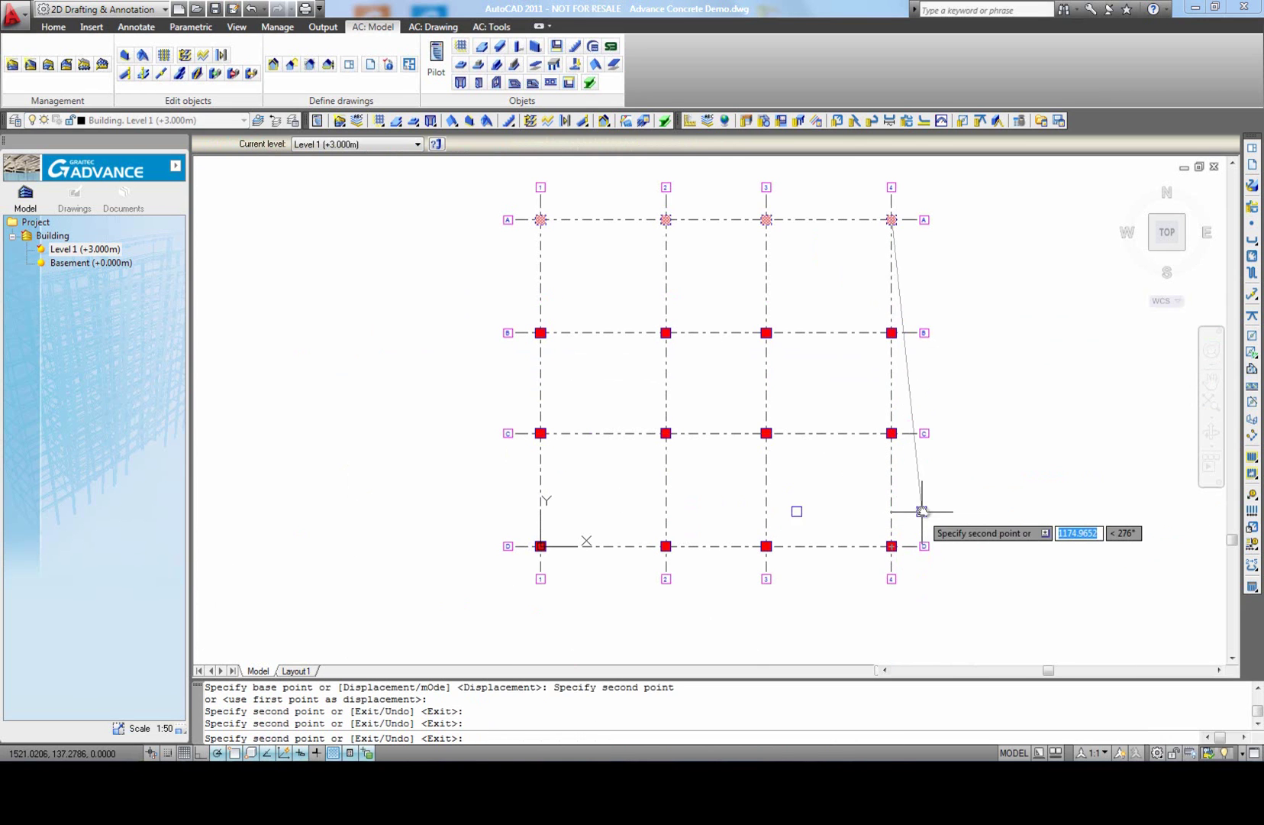
pyautogui.rightClick(920, 507)
pyautogui.click(956, 517)
pyautogui.middleClick(846, 482)
pyautogui.middleClick(846, 483)
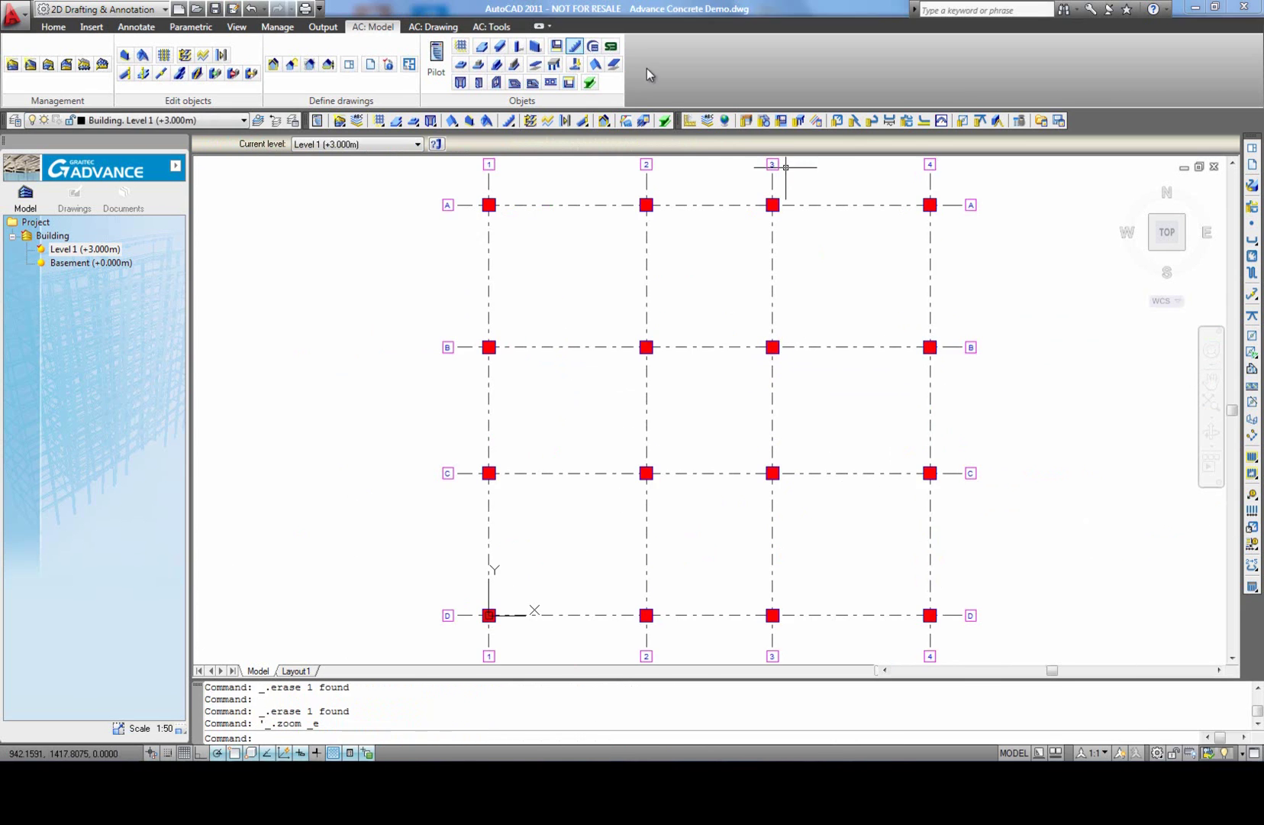
# Step: Create three R20x30 concrete beams along axis 1, spanning between the columns from A to B, B to C and C to D
pyautogui.click(500, 47)
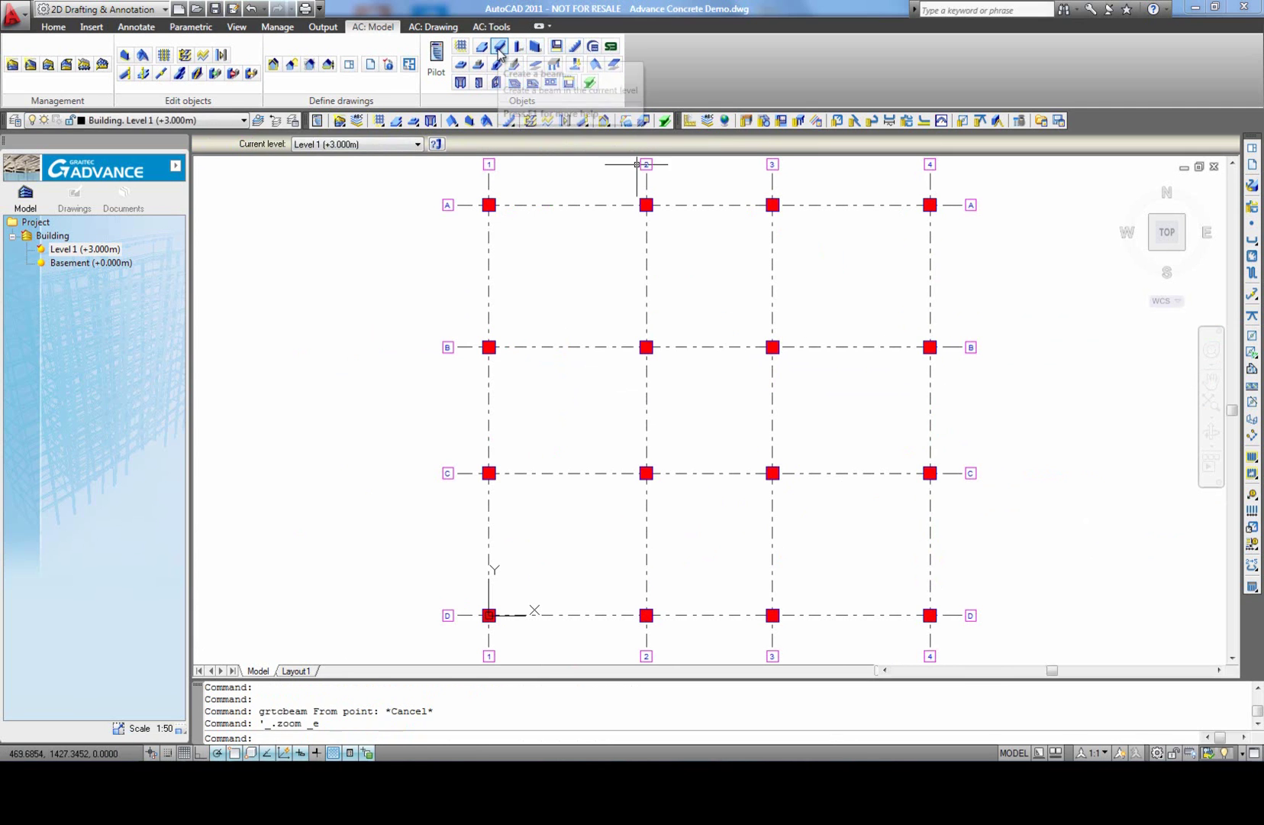
pyautogui.click(500, 47)
pyautogui.click(488, 204)
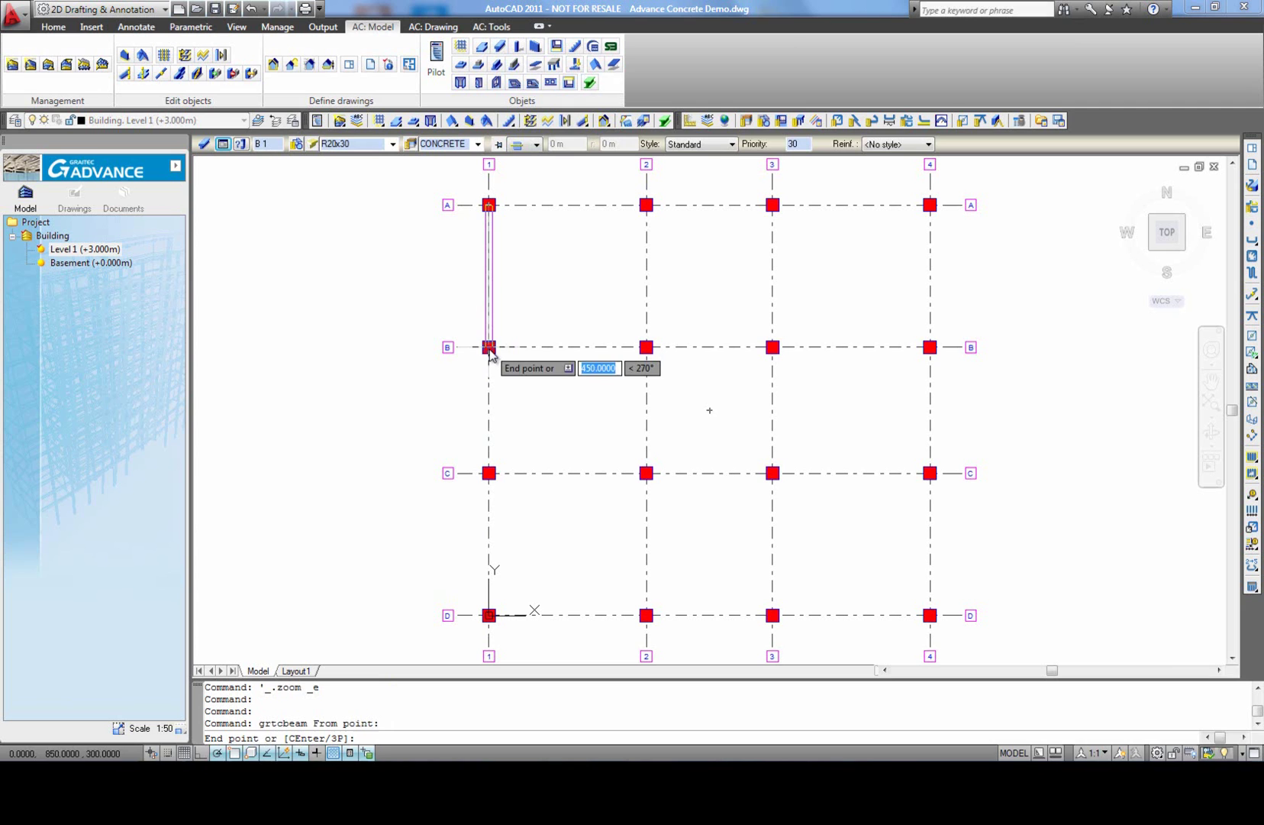
pyautogui.click(490, 348)
pyautogui.click(489, 473)
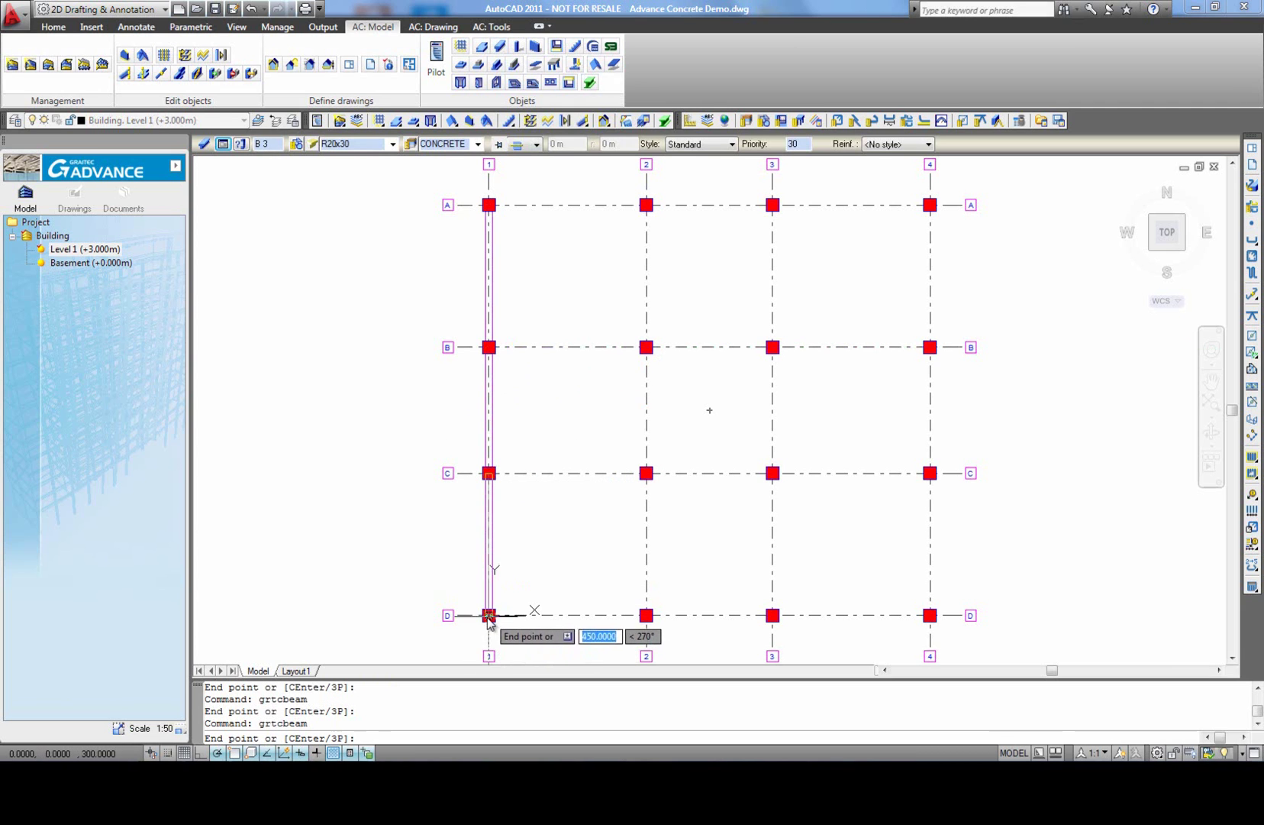
pyautogui.click(488, 616)
pyautogui.rightClick(488, 613)
# Step: Finish the beam command and set the section of the axis 1 beam between A and B to 25 cm wide and 50 cm high
pyautogui.click(550, 359)
pyautogui.click(492, 316)
pyautogui.click(222, 145)
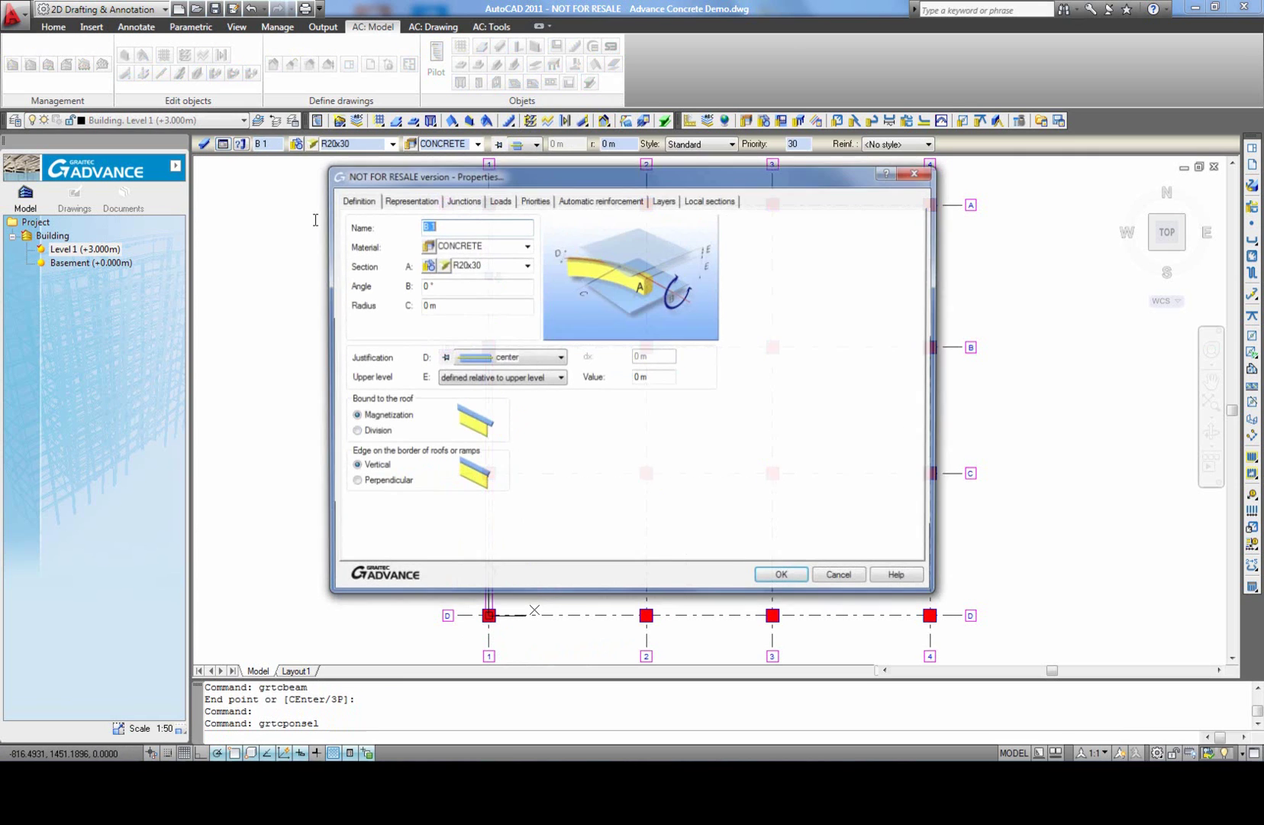
pyautogui.click(443, 266)
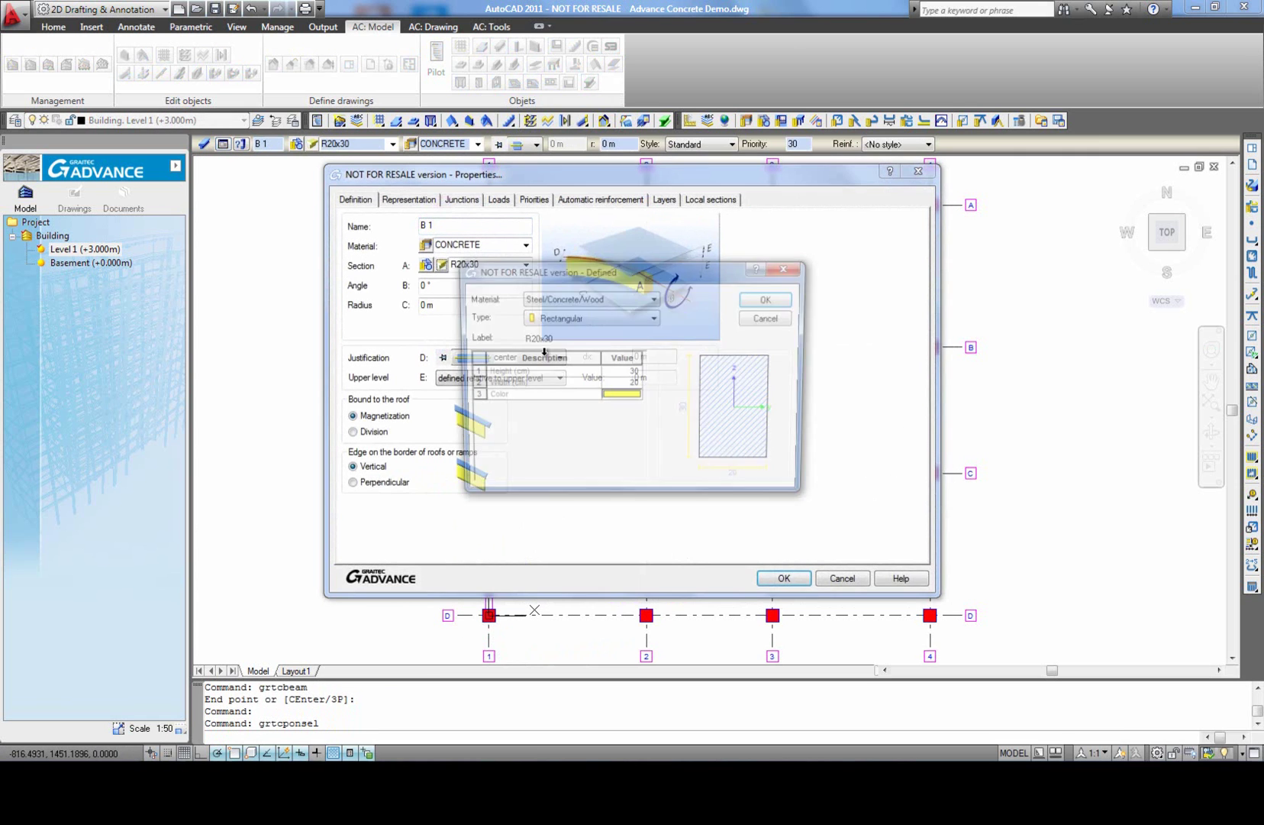
pyautogui.click(626, 384)
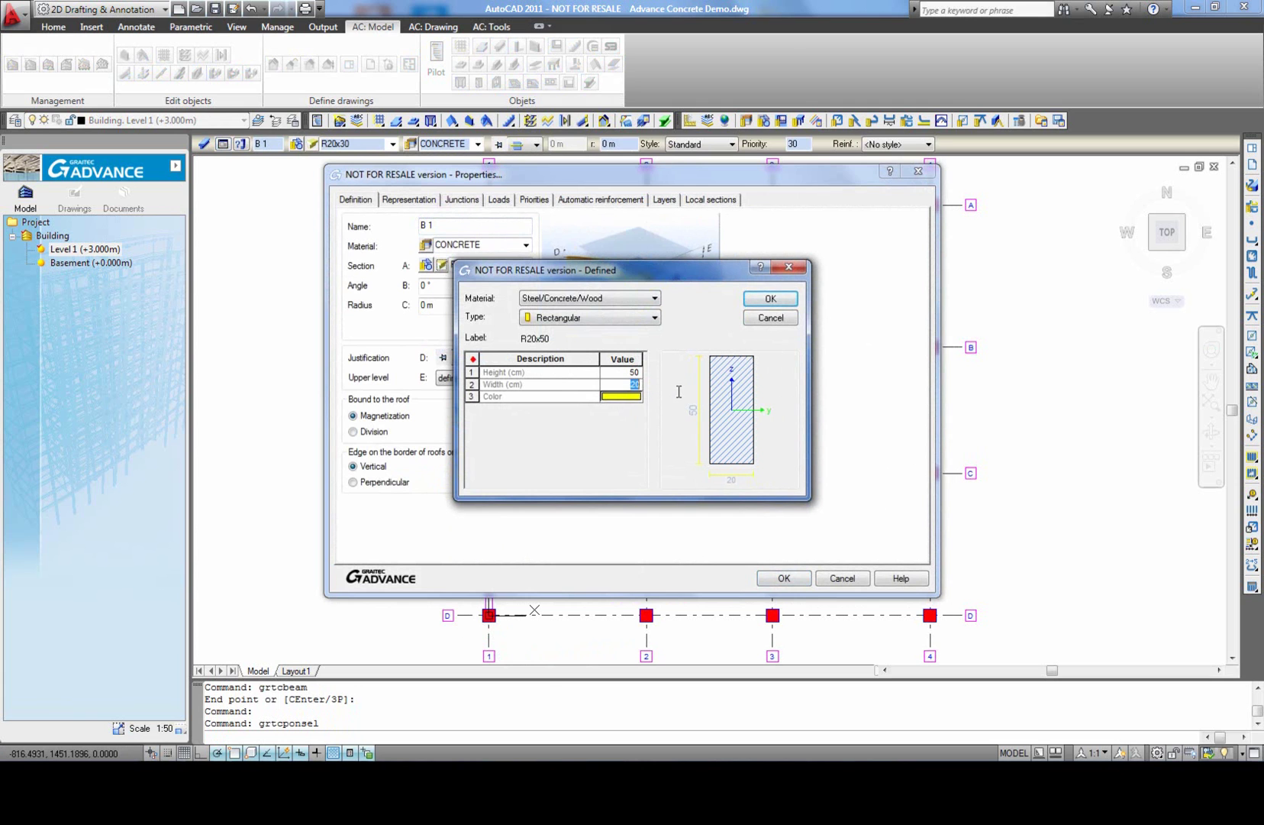
pyautogui.click(771, 298)
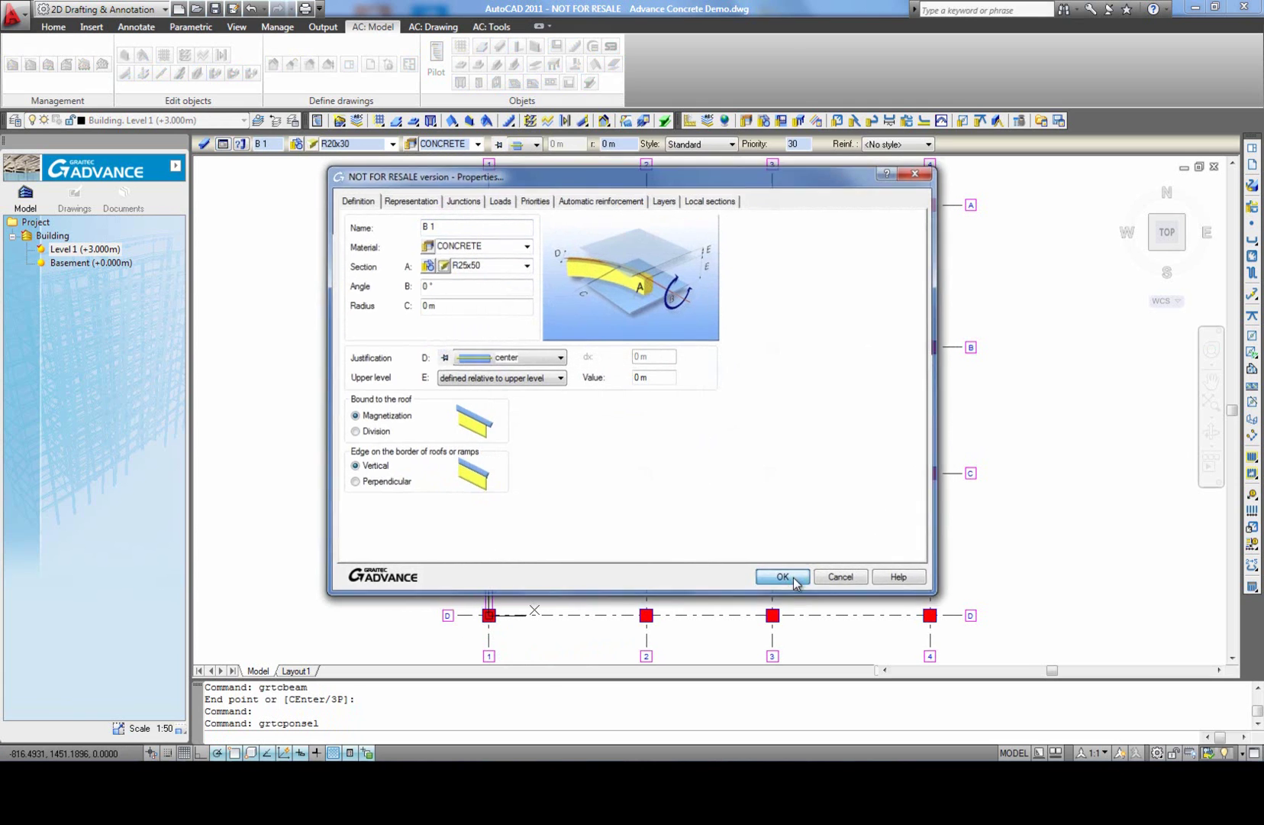
pyautogui.click(787, 578)
# Step: Match the properties of the R25x50 beam onto the other two beams along axis 1
pyautogui.press('Escape')
pyautogui.write('ma')
pyautogui.press('Return')
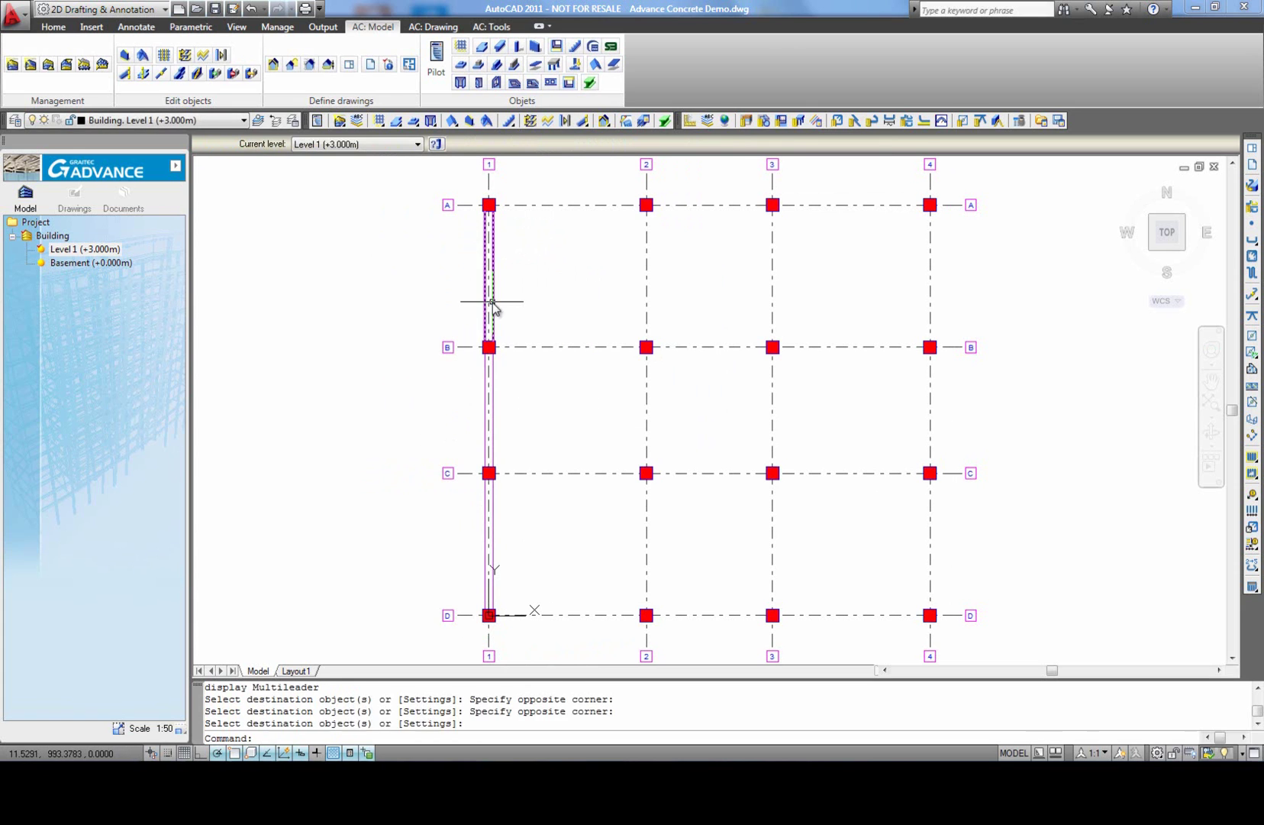
# Step: Copy the three beams of axis 1 onto axis 2, using the column at A-1 as base point
pyautogui.click(492, 306)
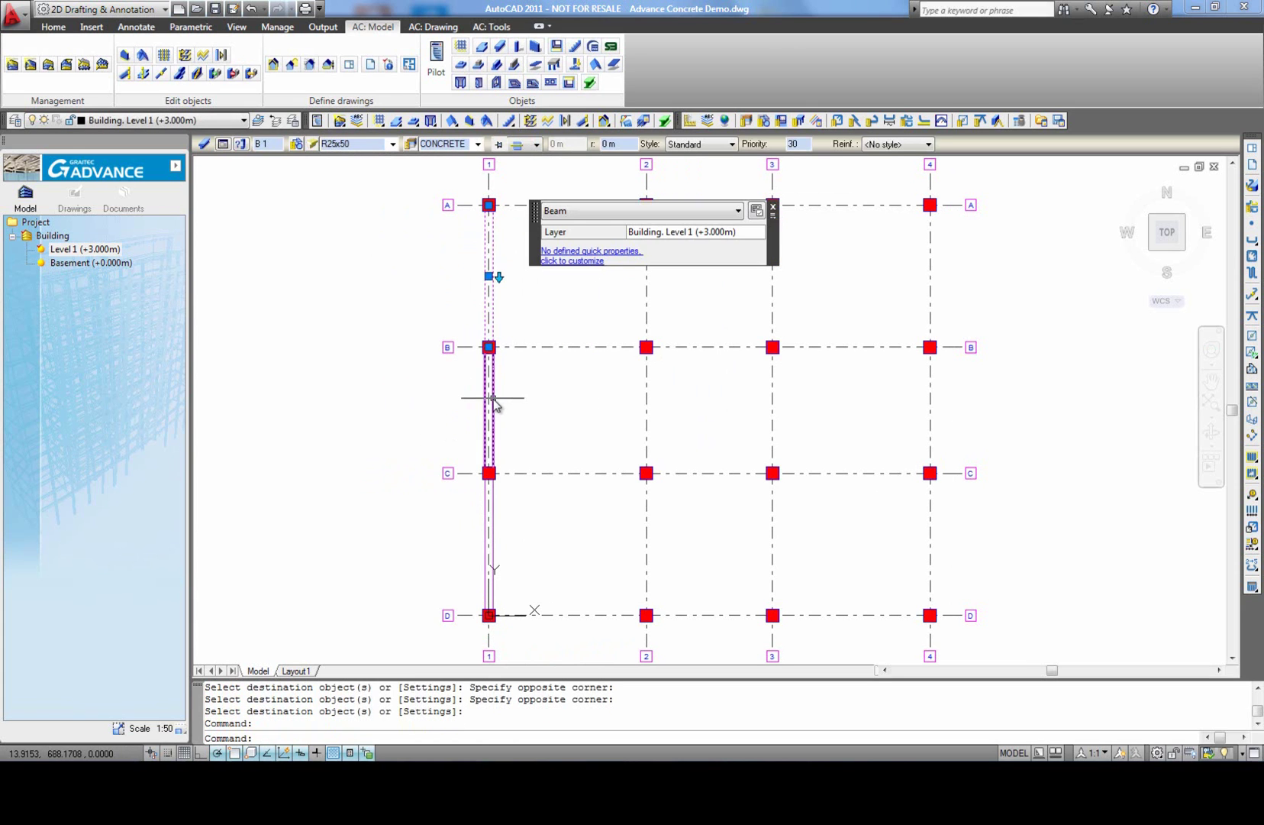
pyautogui.click(492, 400)
pyautogui.click(493, 497)
pyautogui.write('c')
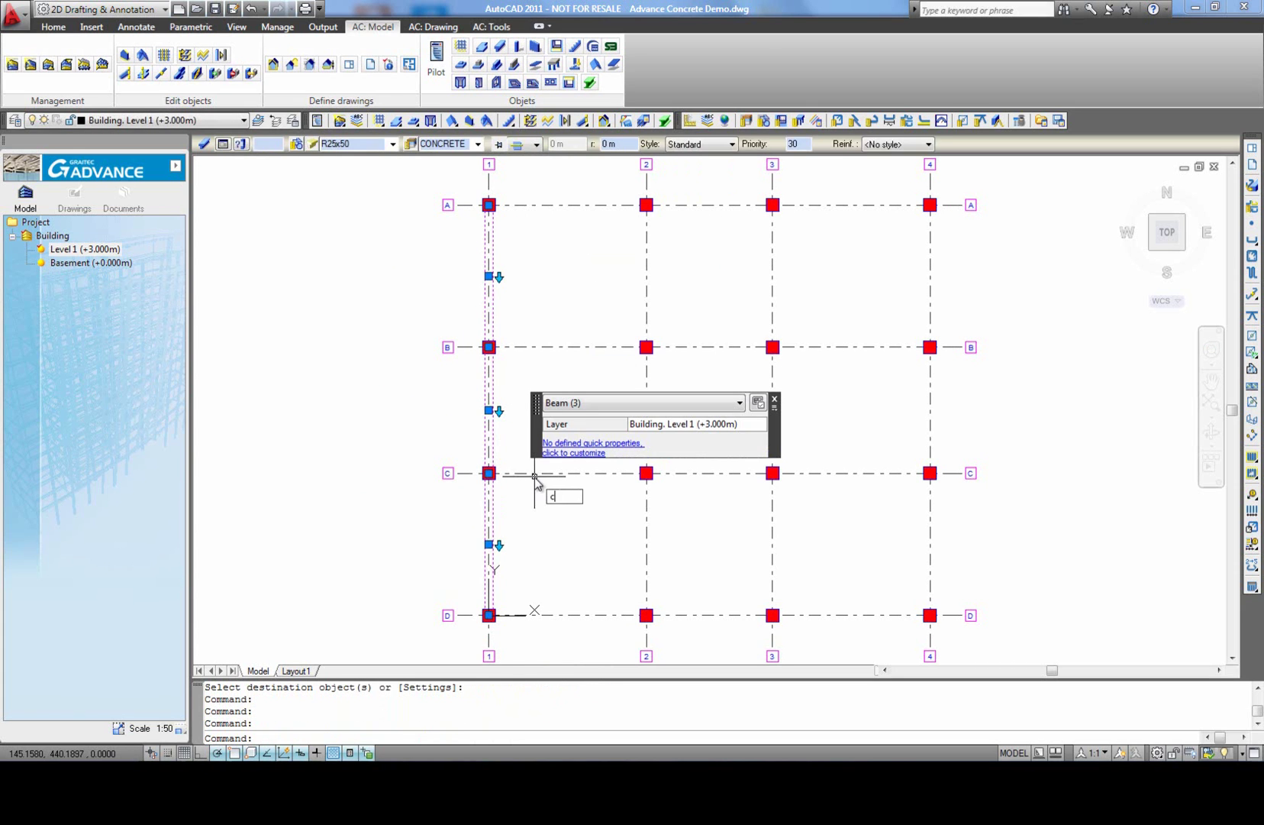
pyautogui.write('o')
pyautogui.press('Return')
pyautogui.click(490, 205)
pyautogui.click(646, 205)
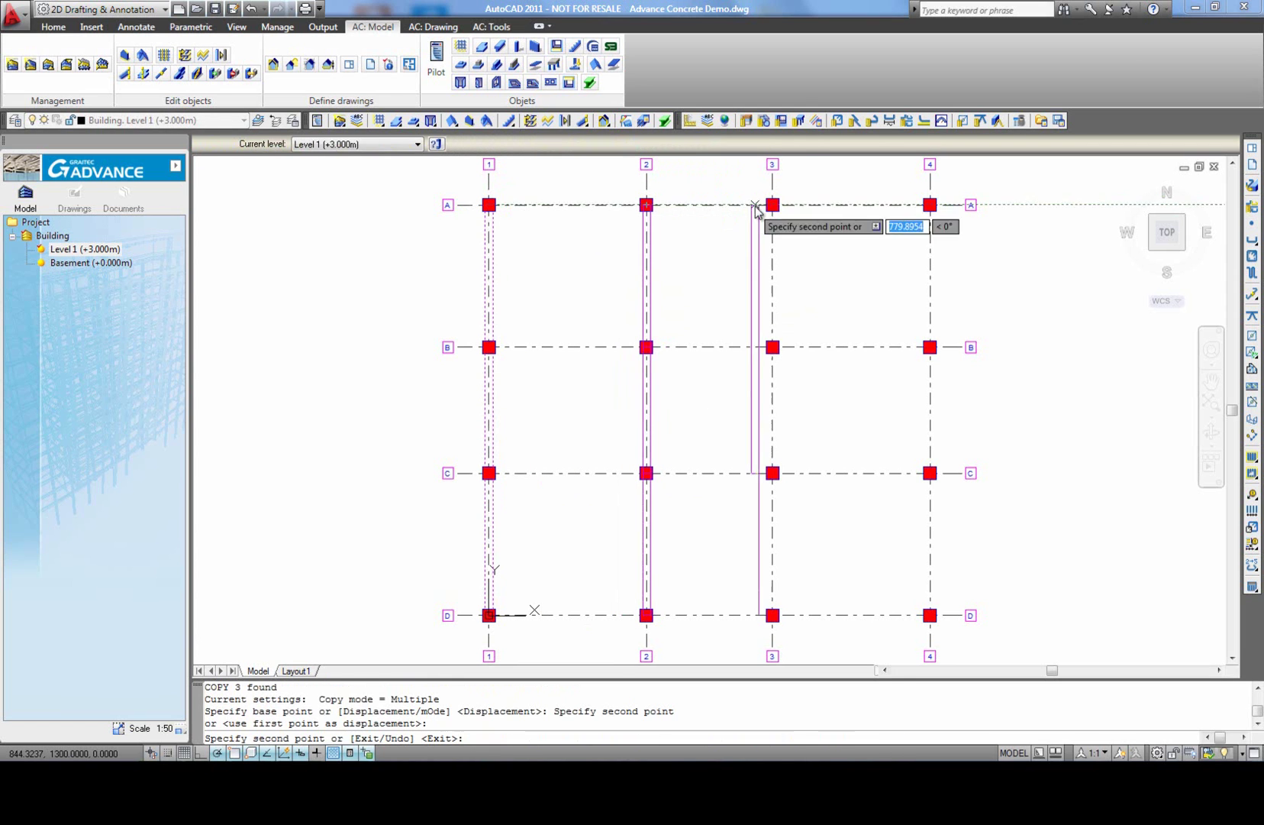
# Step: Place further copies of the beam row on axes 3 and 4, then end copying and fit the model in view
pyautogui.click(772, 205)
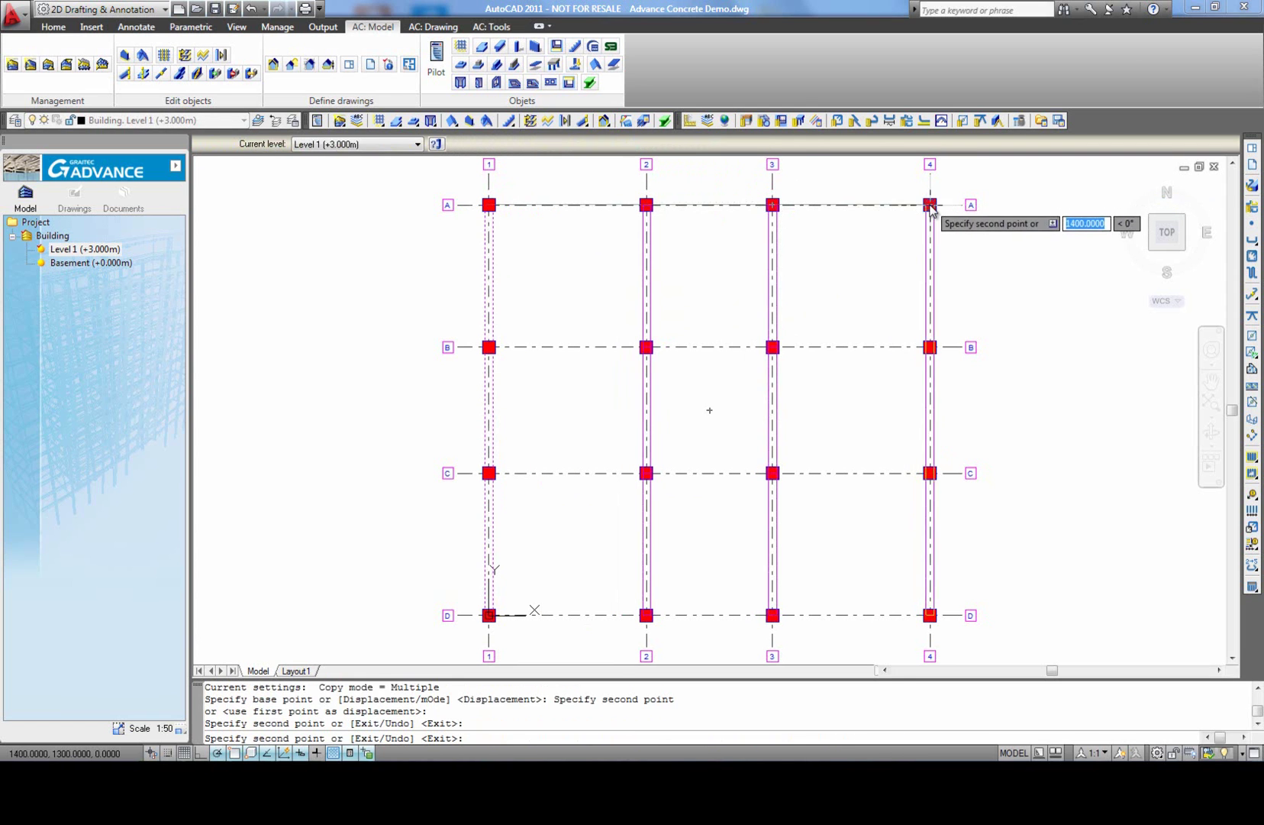
pyautogui.click(930, 204)
pyautogui.rightClick(890, 239)
pyautogui.click(926, 248)
pyautogui.middleClick(555, 423)
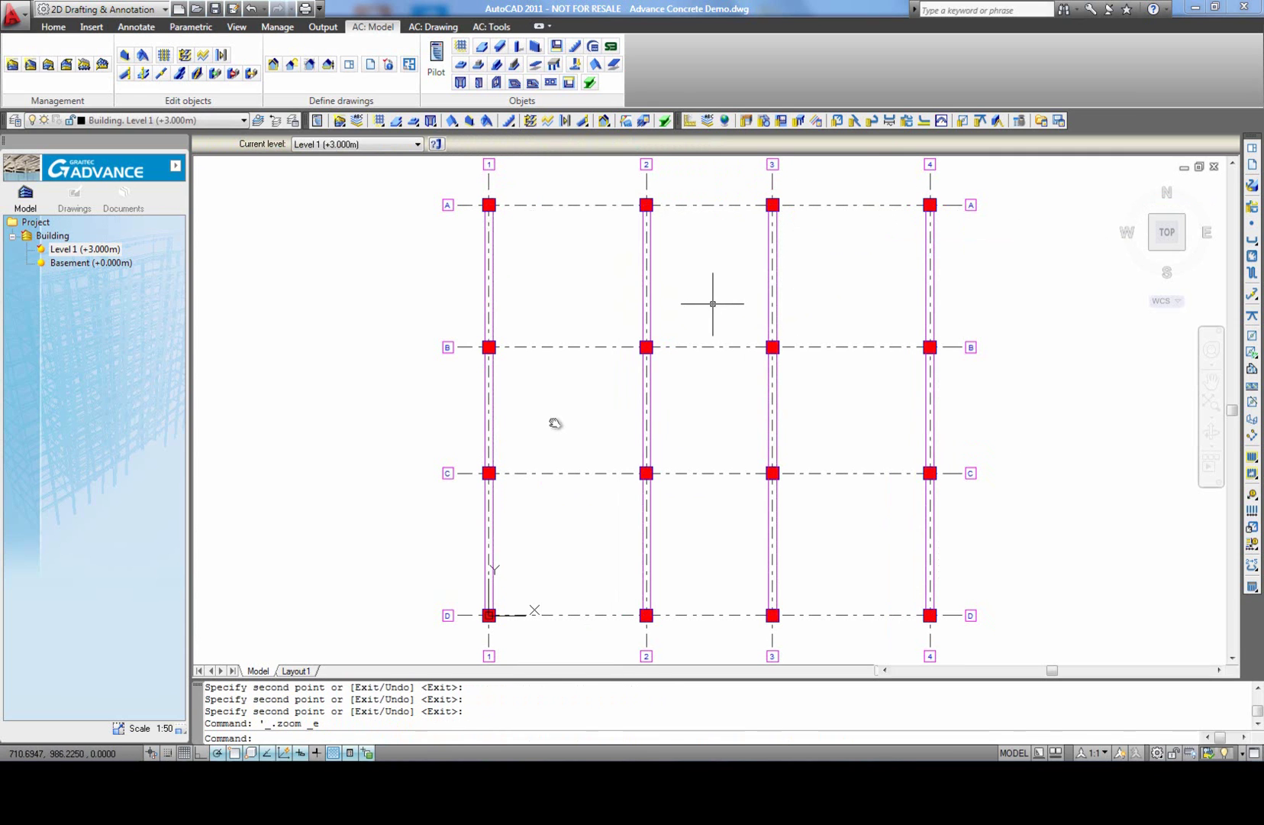
# Step: Create three concrete walls of thickness 20 along axis A, spanning between the columns from 1 to 2, 2 to 3 and 3 to 4
pyautogui.click(536, 46)
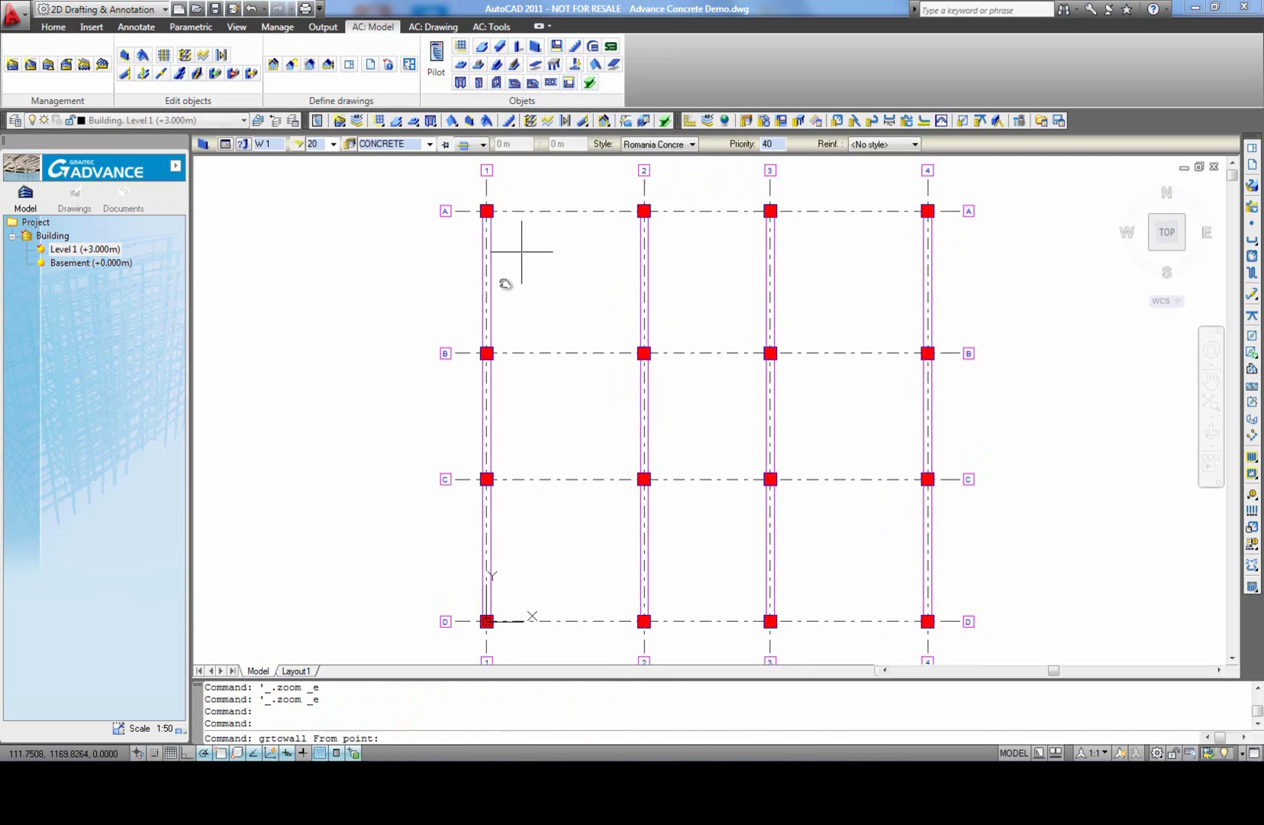
pyautogui.scroll(2, 496, 245)
pyautogui.click(465, 242)
pyautogui.click(692, 242)
pyautogui.click(870, 241)
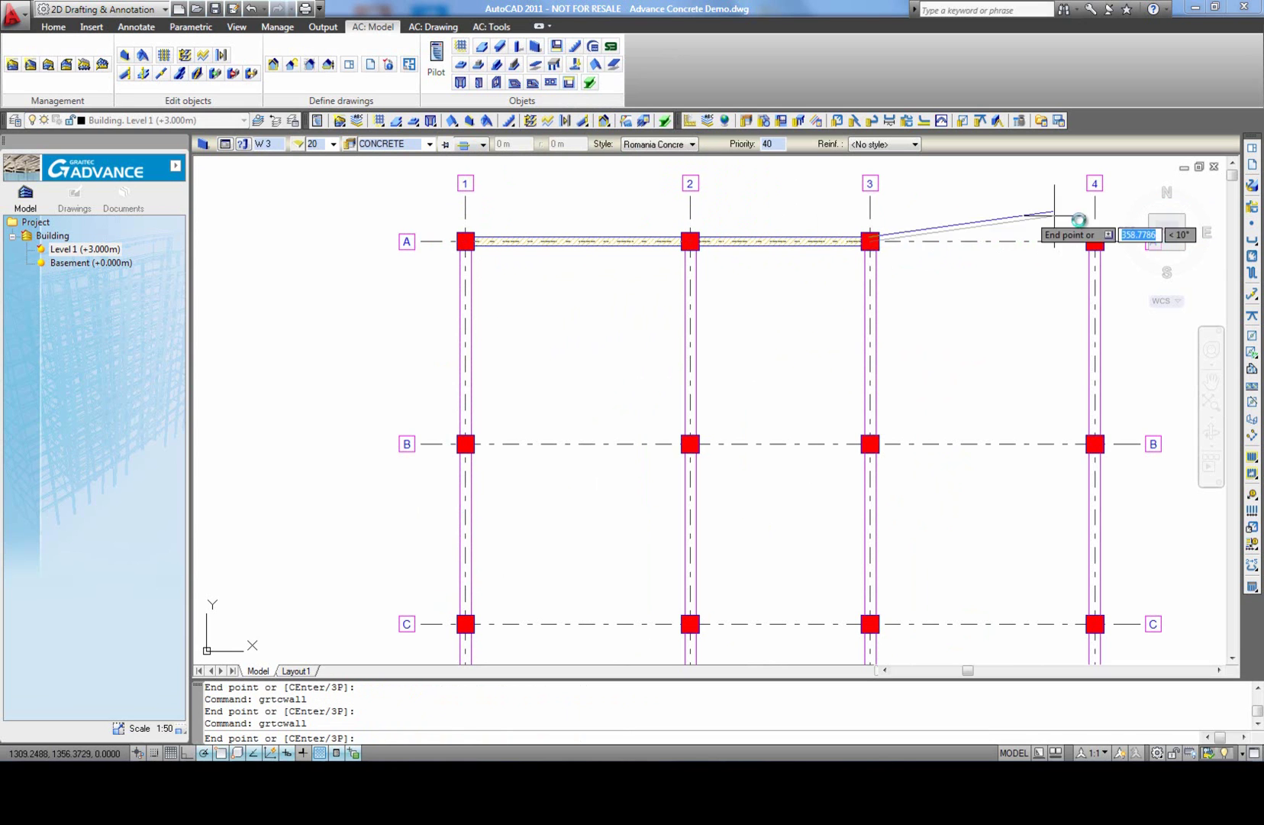
pyautogui.click(1100, 239)
pyautogui.rightClick(1063, 216)
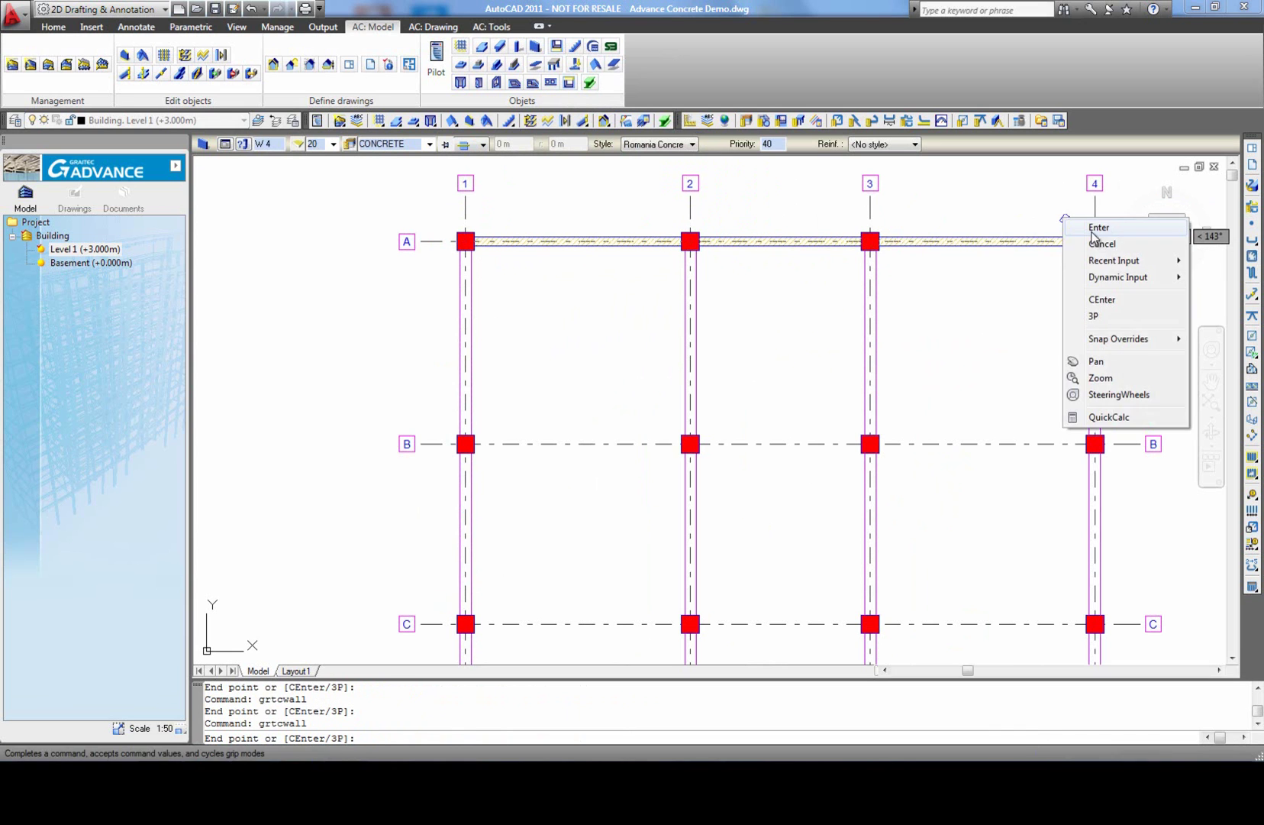
pyautogui.click(1073, 226)
# Step: Copy the three walls of axis A onto axis B, using the column at A-1 as base point
pyautogui.click(1052, 243)
pyautogui.click(829, 242)
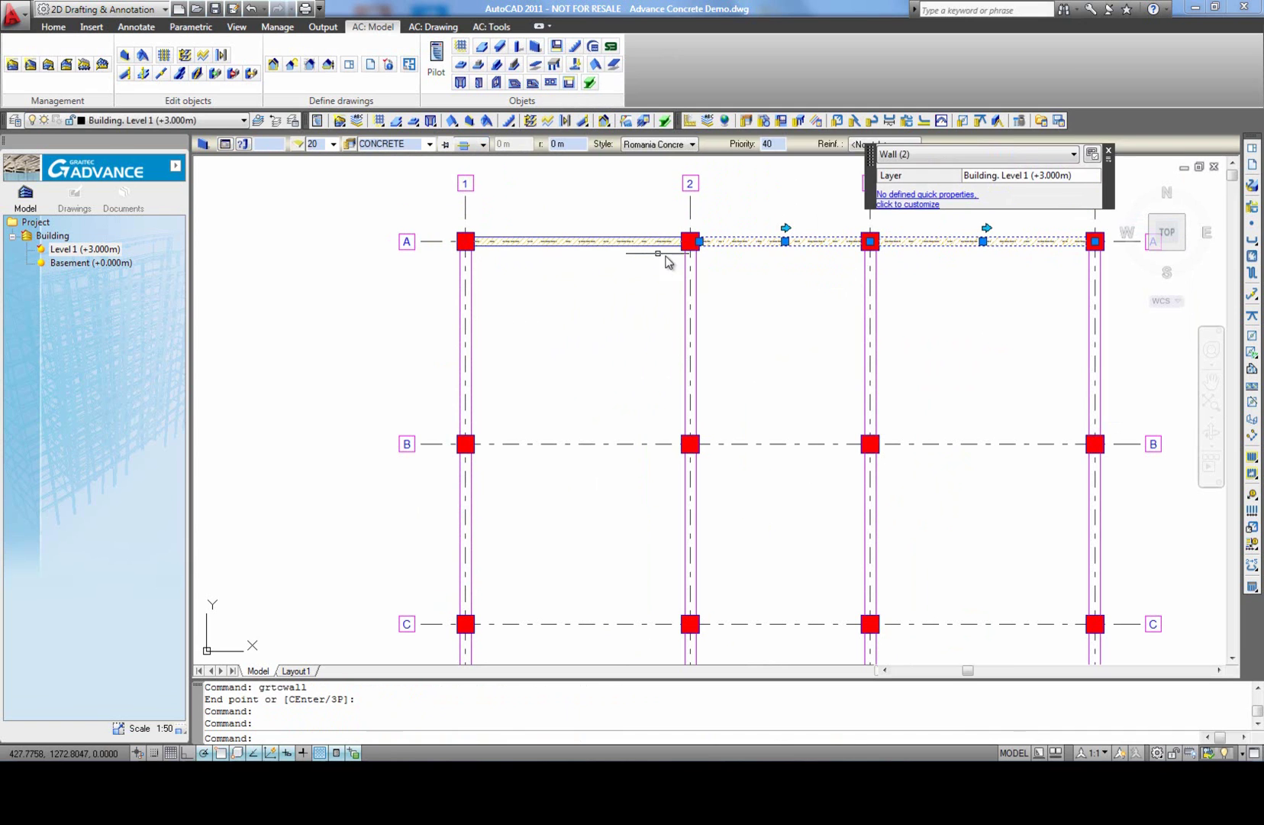
pyautogui.click(639, 243)
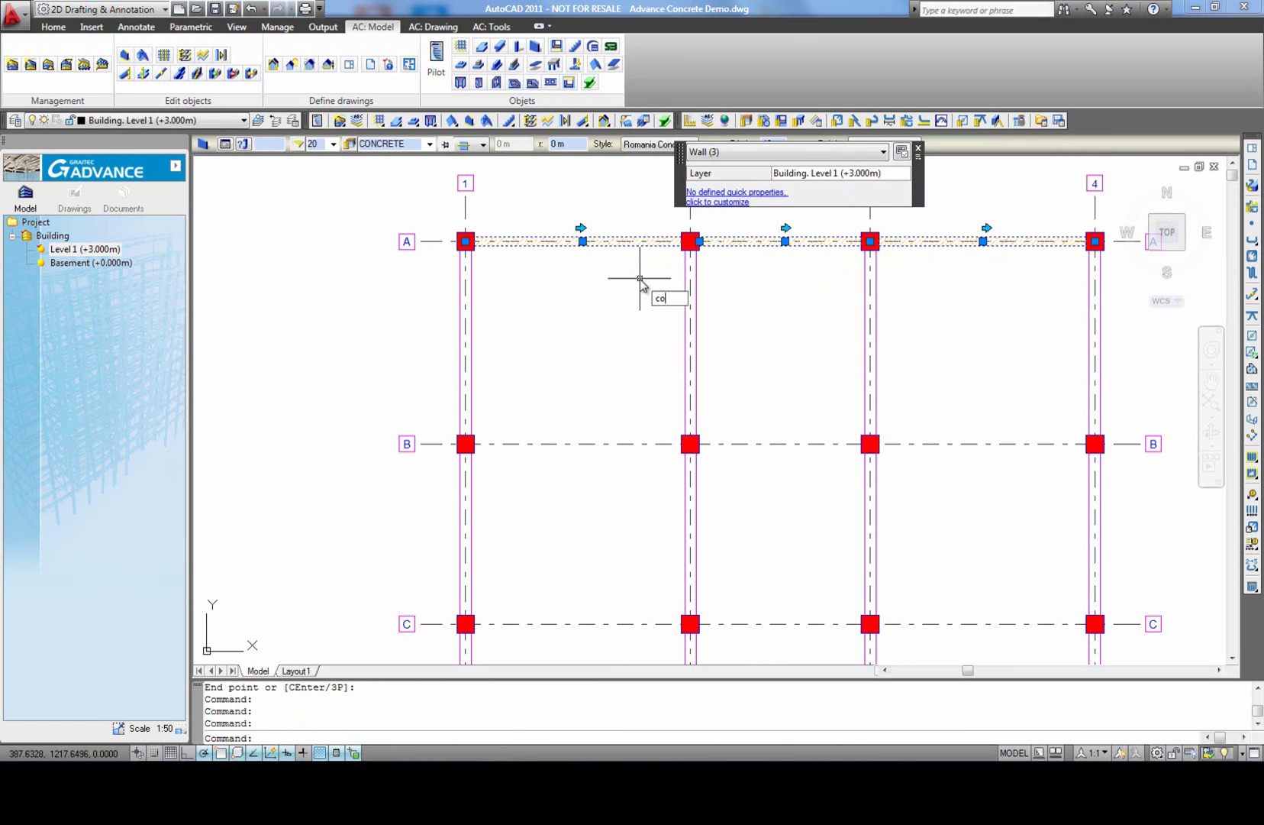
pyautogui.press('Return')
pyautogui.click(465, 241)
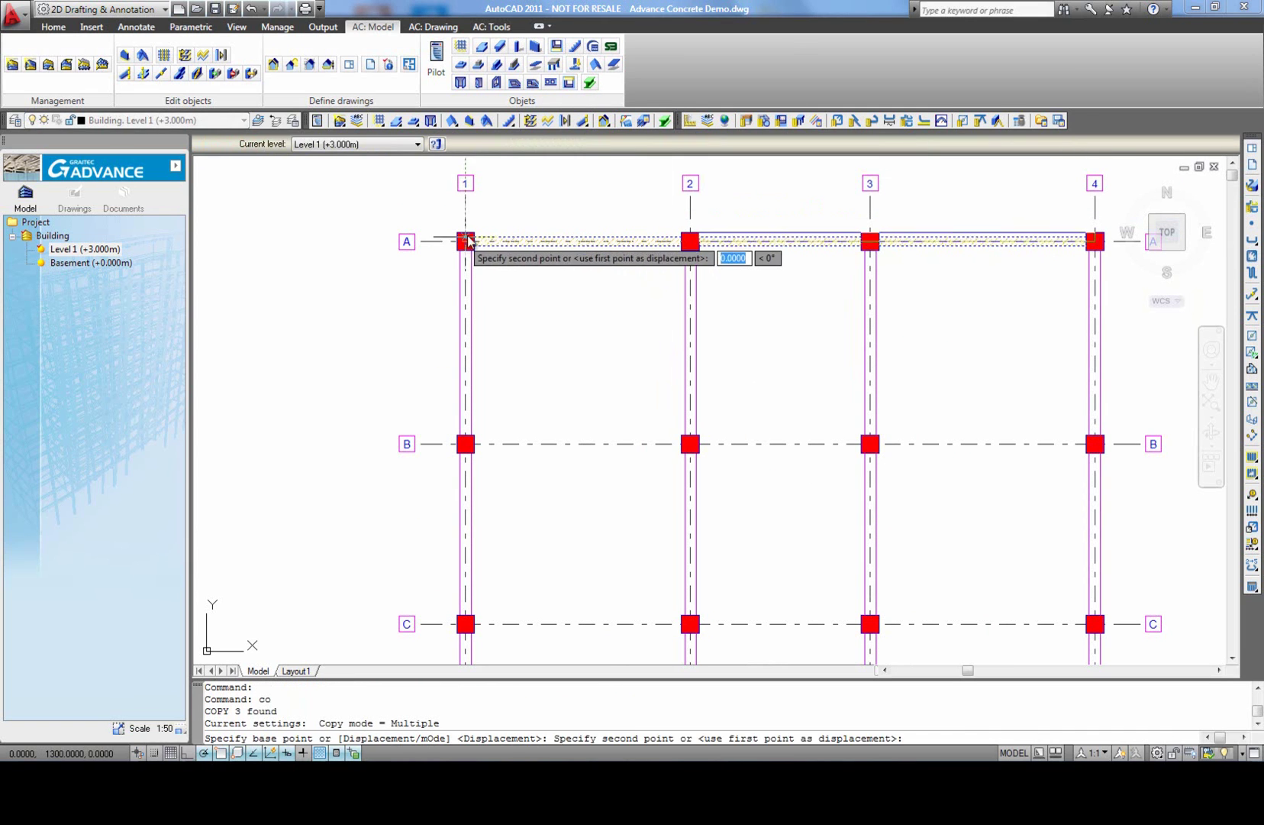
pyautogui.click(466, 443)
# Step: Place further copies of the wall row on axes C and D, then end copying and fit the model in view
pyautogui.scroll(-2, 473, 443)
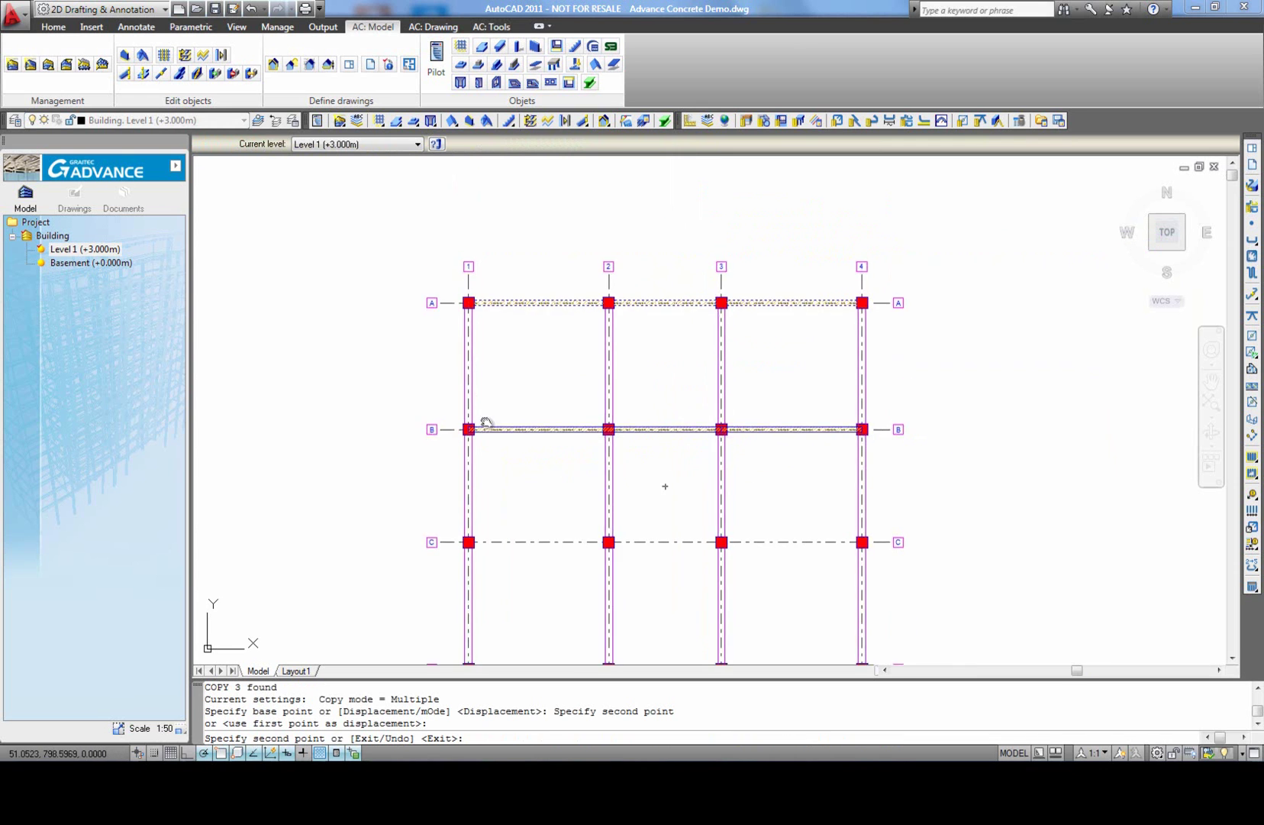
pyautogui.scroll(3, 473, 463)
pyautogui.click(493, 479)
pyautogui.scroll(-3, 496, 481)
pyautogui.scroll(2, 502, 481)
pyautogui.scroll(2, 503, 441)
pyautogui.click(515, 394)
pyautogui.rightClick(564, 344)
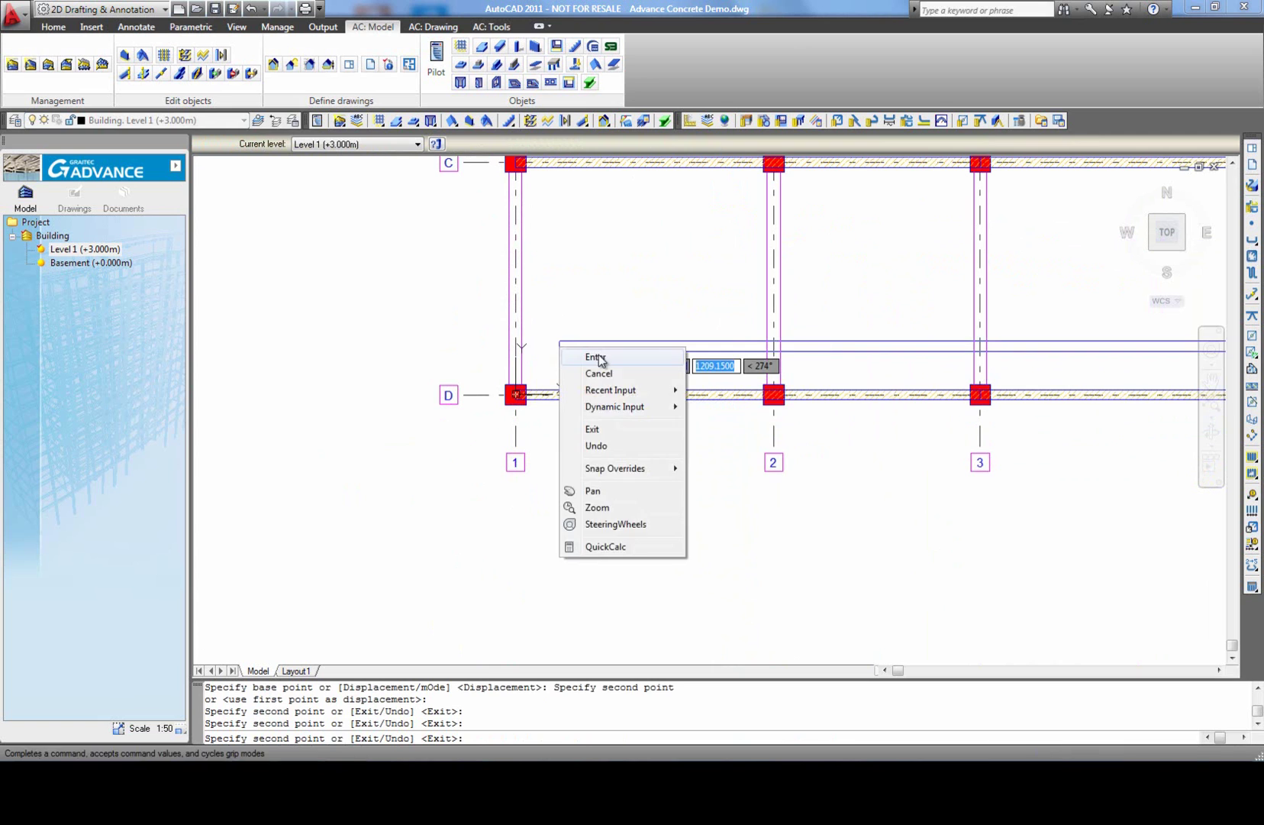
pyautogui.click(592, 356)
pyautogui.scroll(-3, 573, 451)
pyautogui.middleClick(547, 409)
pyautogui.middleClick(546, 409)
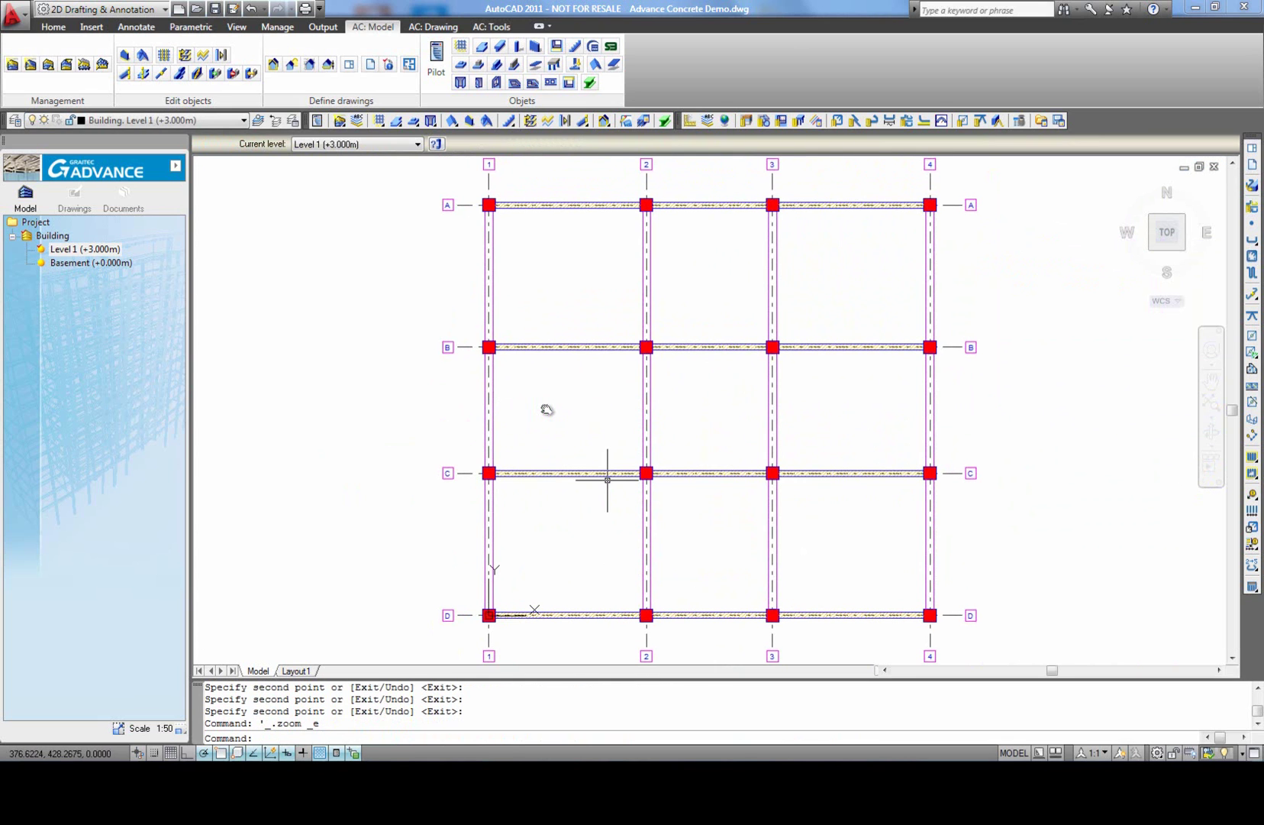
# Step: Start a concrete slab outline at the outer corner of column A-1 and extend it to the outer corner of column A-4
pyautogui.click(623, 170)
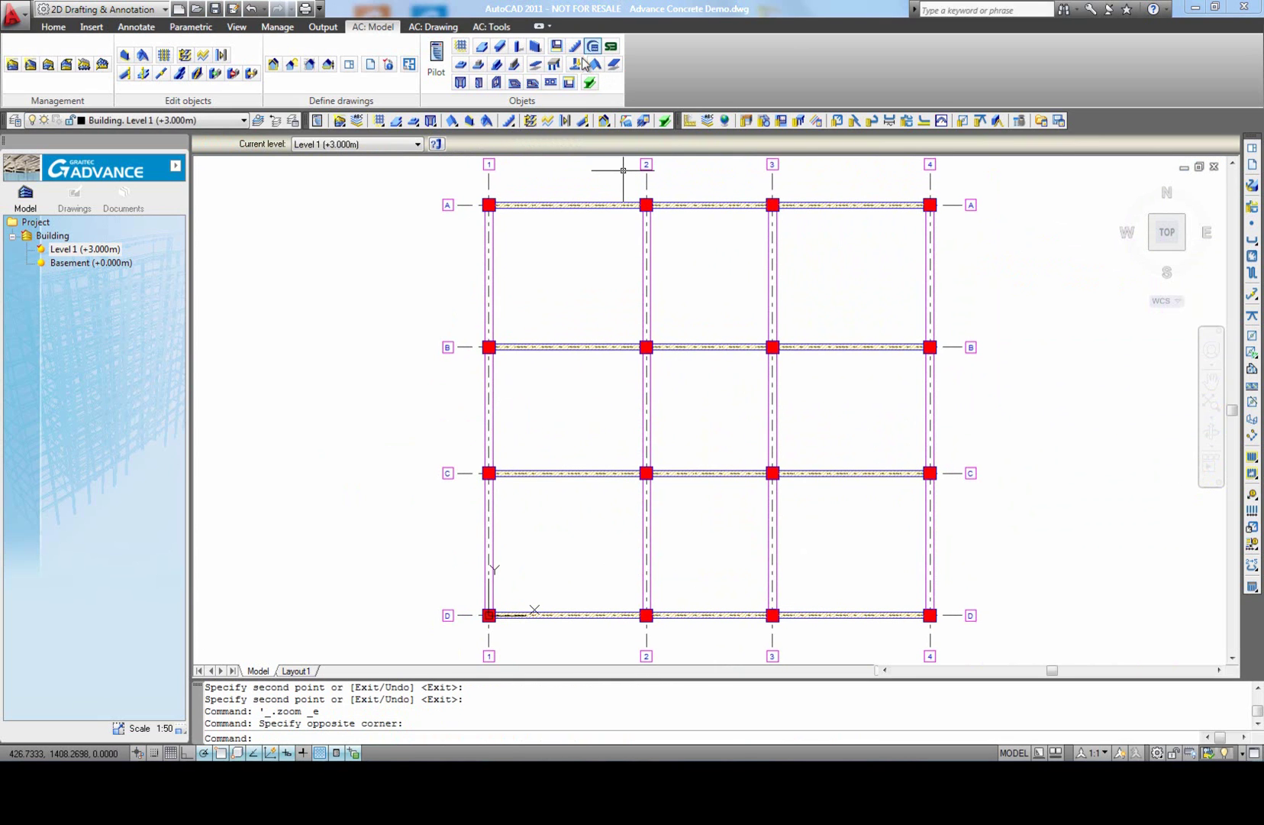
pyautogui.click(481, 49)
pyautogui.scroll(5, 495, 187)
pyautogui.scroll(1, 483, 238)
pyautogui.click(462, 227)
pyautogui.scroll(-6, 481, 245)
pyautogui.scroll(6, 655, 246)
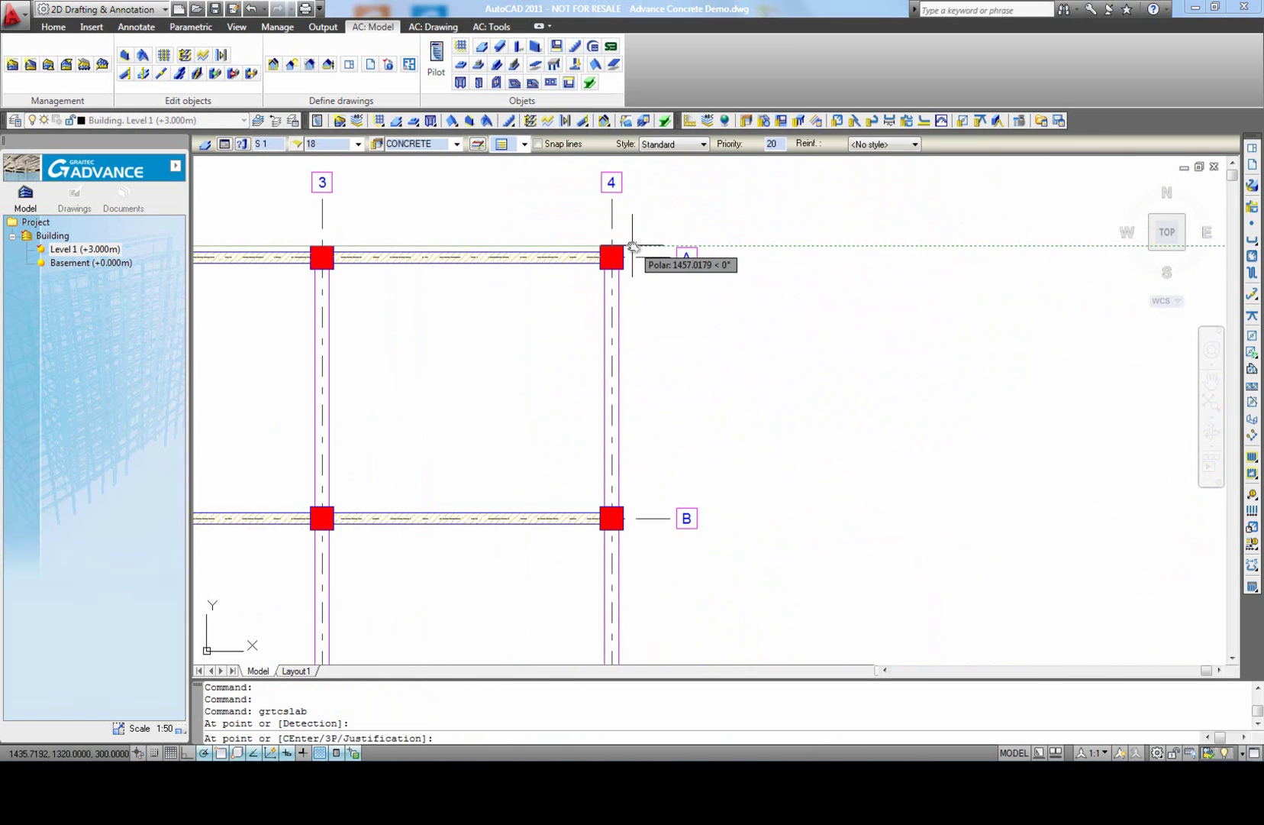
pyautogui.click(633, 246)
# Step: Continue the slab outline through the outer corners of columns D-4 and D-1 and close it at column A-1
pyautogui.scroll(-6, 634, 390)
pyautogui.scroll(6, 649, 389)
pyautogui.click(639, 348)
pyautogui.scroll(-6, 616, 396)
pyautogui.scroll(6, 469, 375)
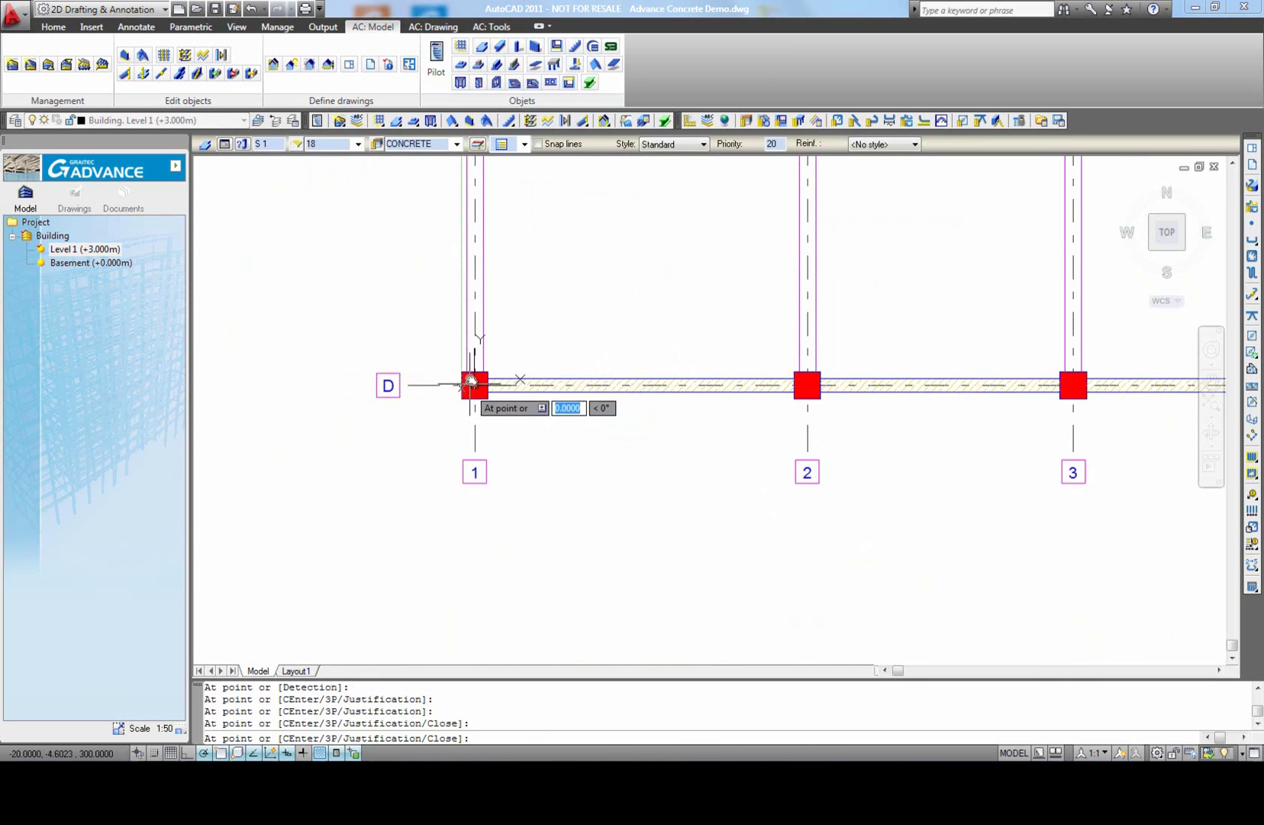
pyautogui.scroll(-6, 467, 391)
pyautogui.scroll(3, 503, 414)
pyautogui.click(478, 302)
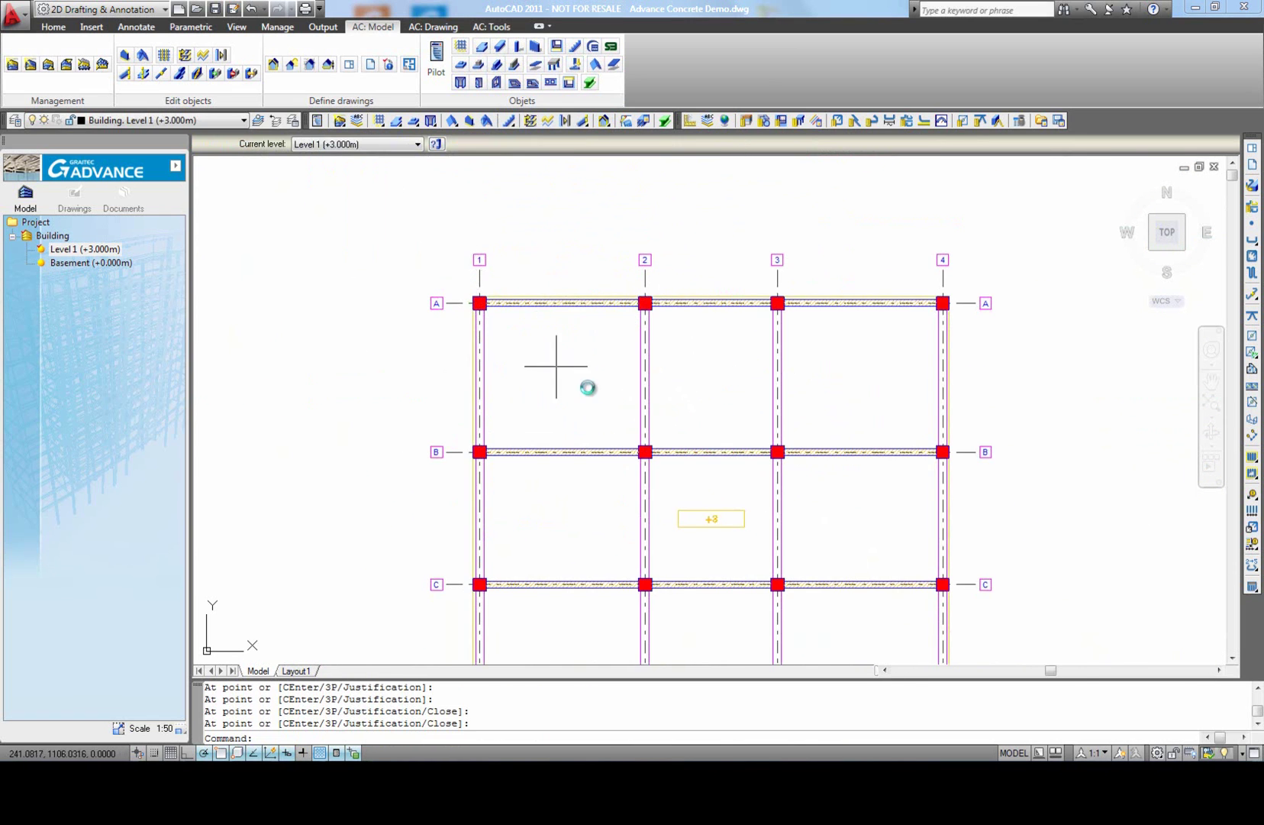
# Step: Set the slab's thickness to 15 in its properties and deselect the slab
pyautogui.moveTo(690, 473); pyautogui.dragTo(646, 403, button='middle')
pyautogui.click(666, 447)
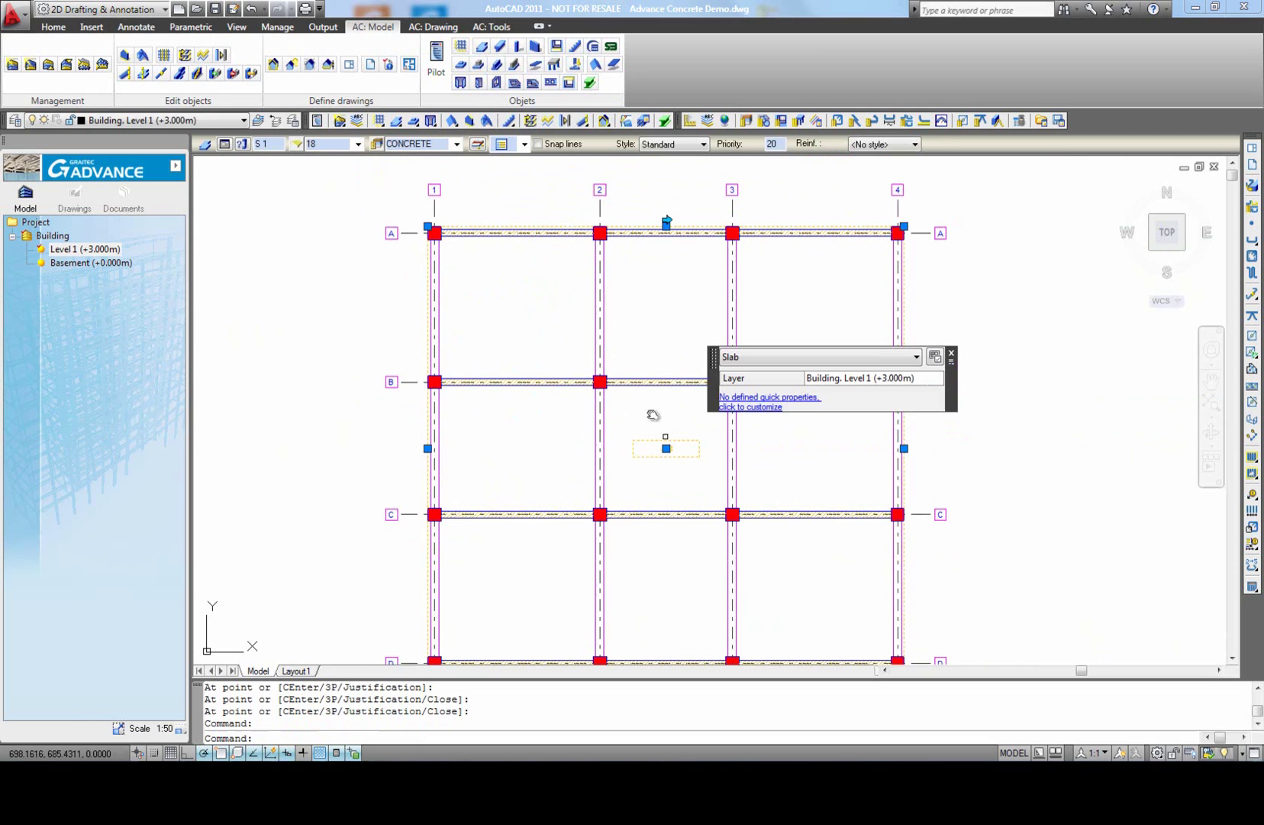
pyautogui.click(225, 145)
pyautogui.doubleClick(497, 266)
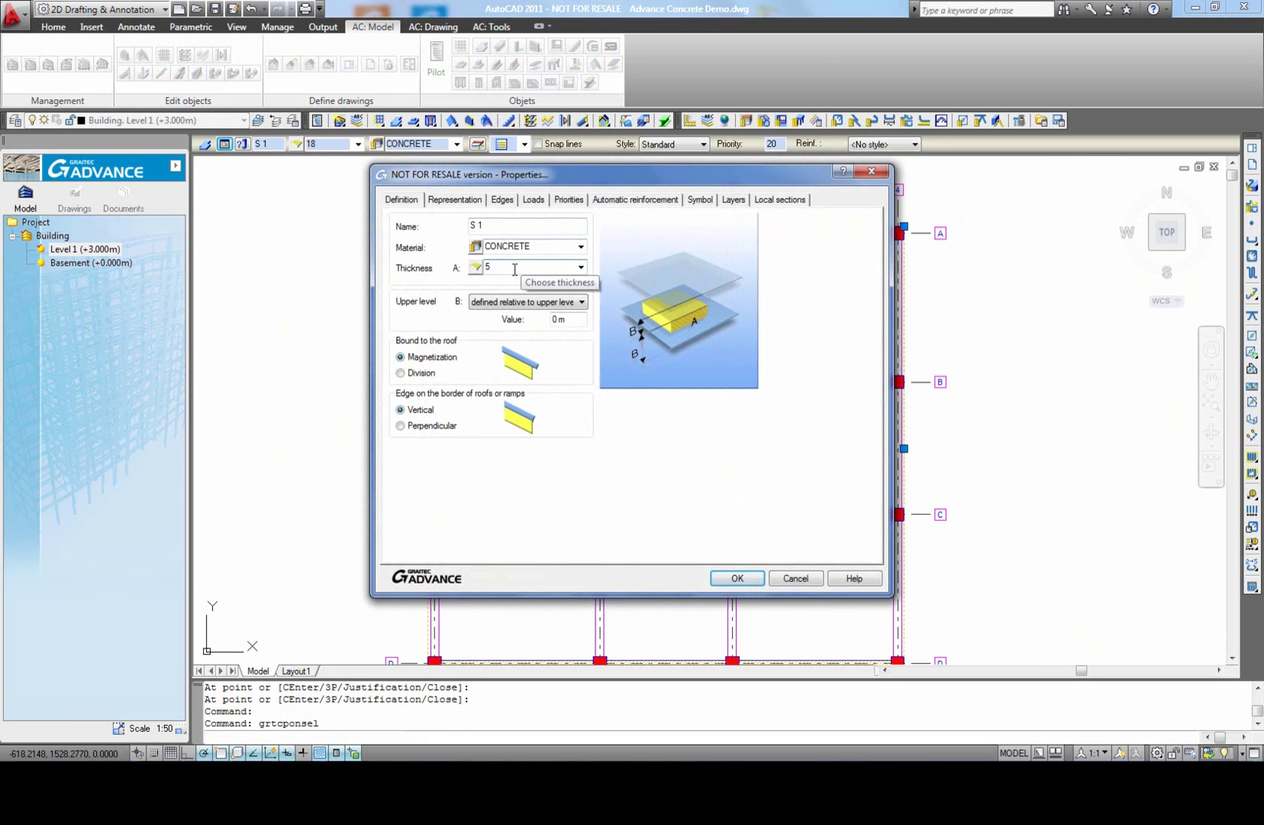
pyautogui.write('15')
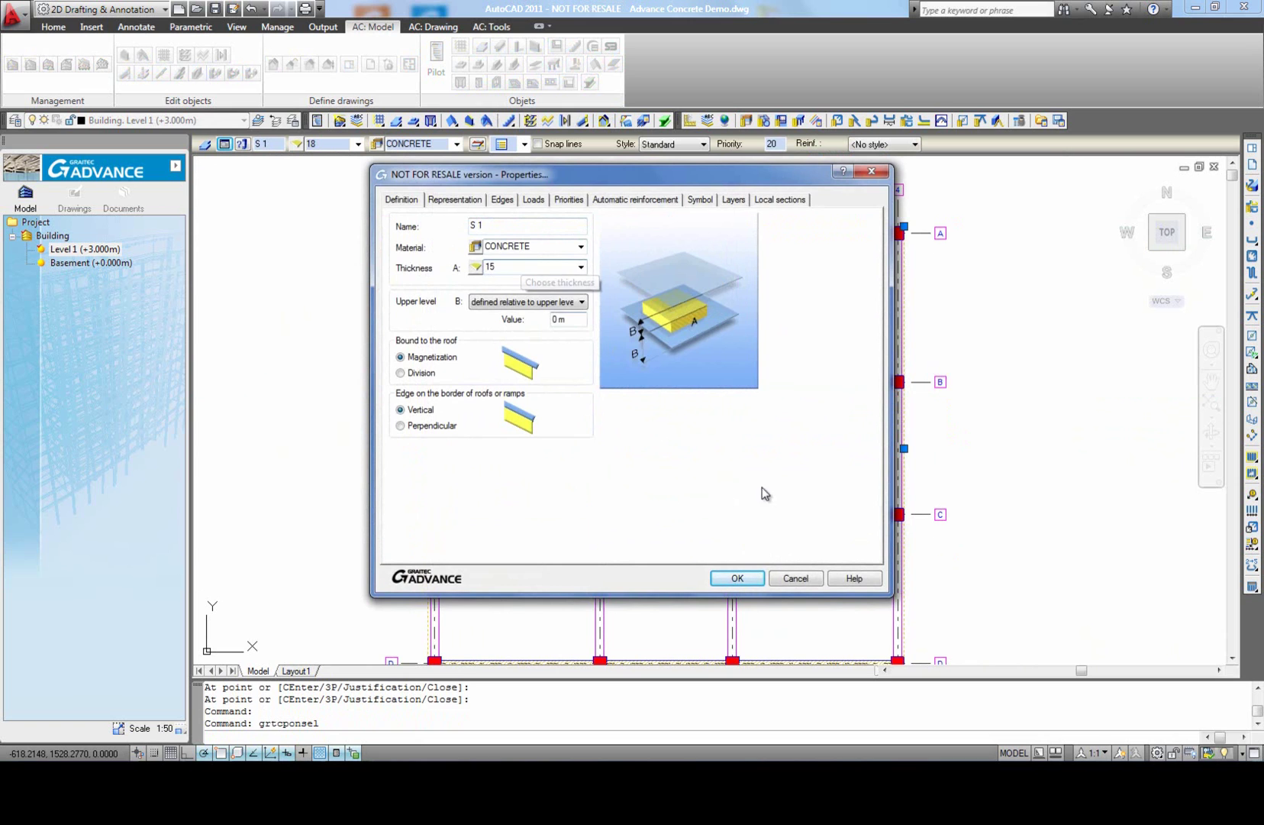
pyautogui.click(737, 578)
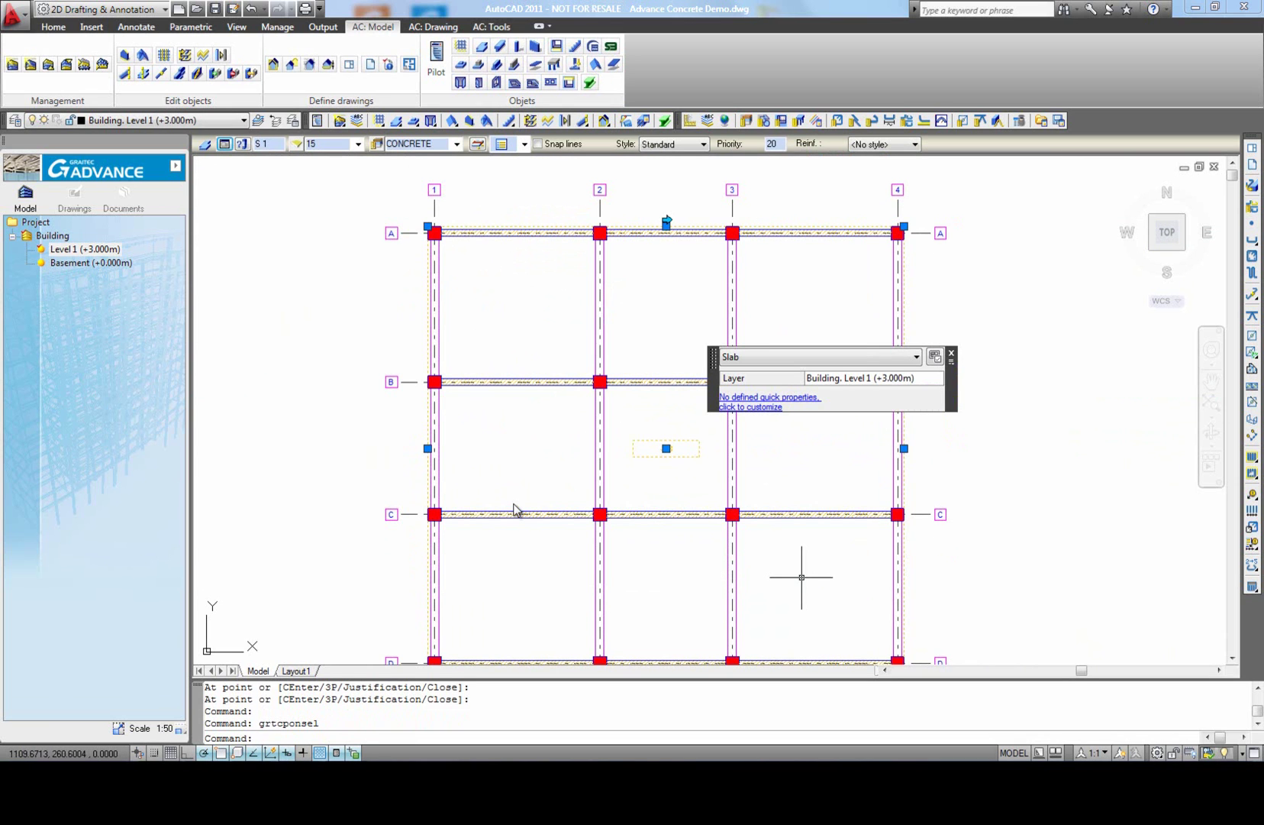
pyautogui.press('Escape')
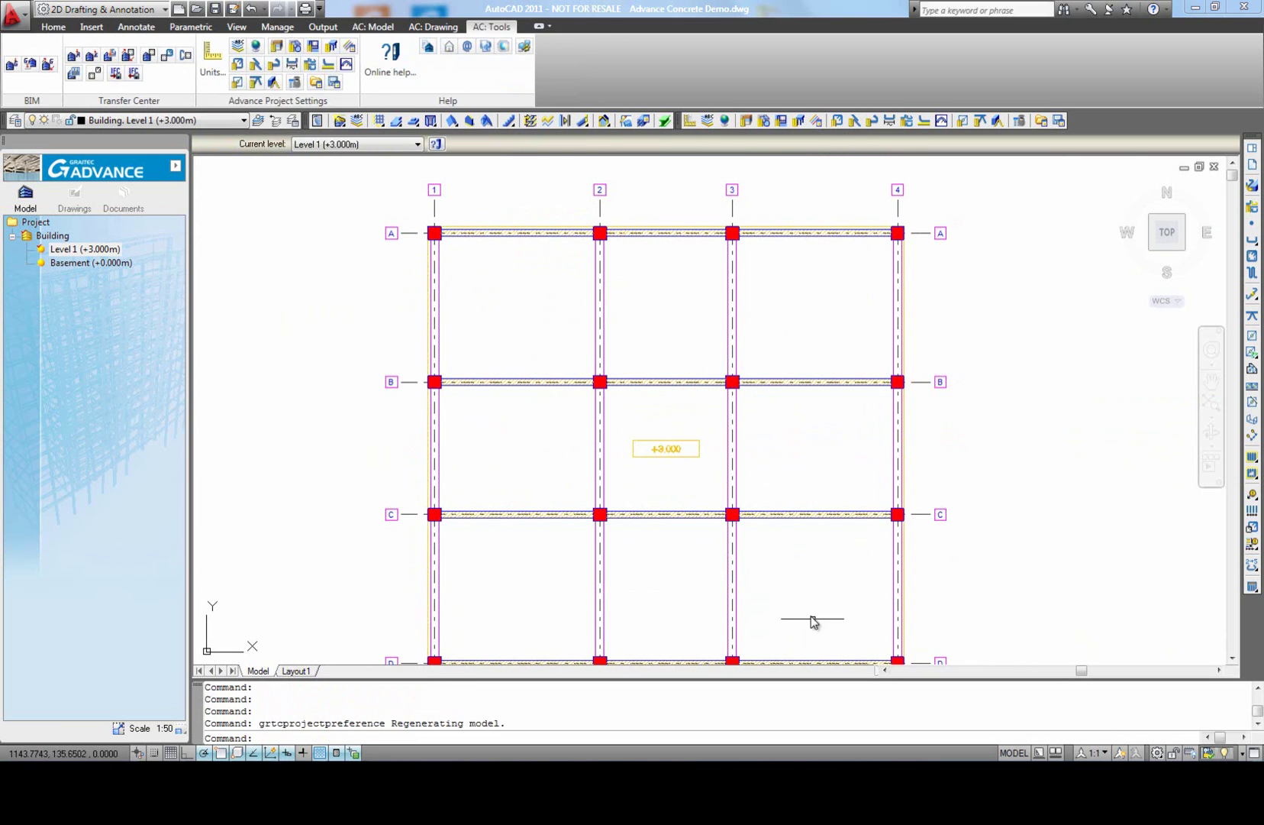
# Step: Insert an LD 130x135 C90 window in the axis A wall, midway between axes 1 and 2
pyautogui.middleClick(789, 590)
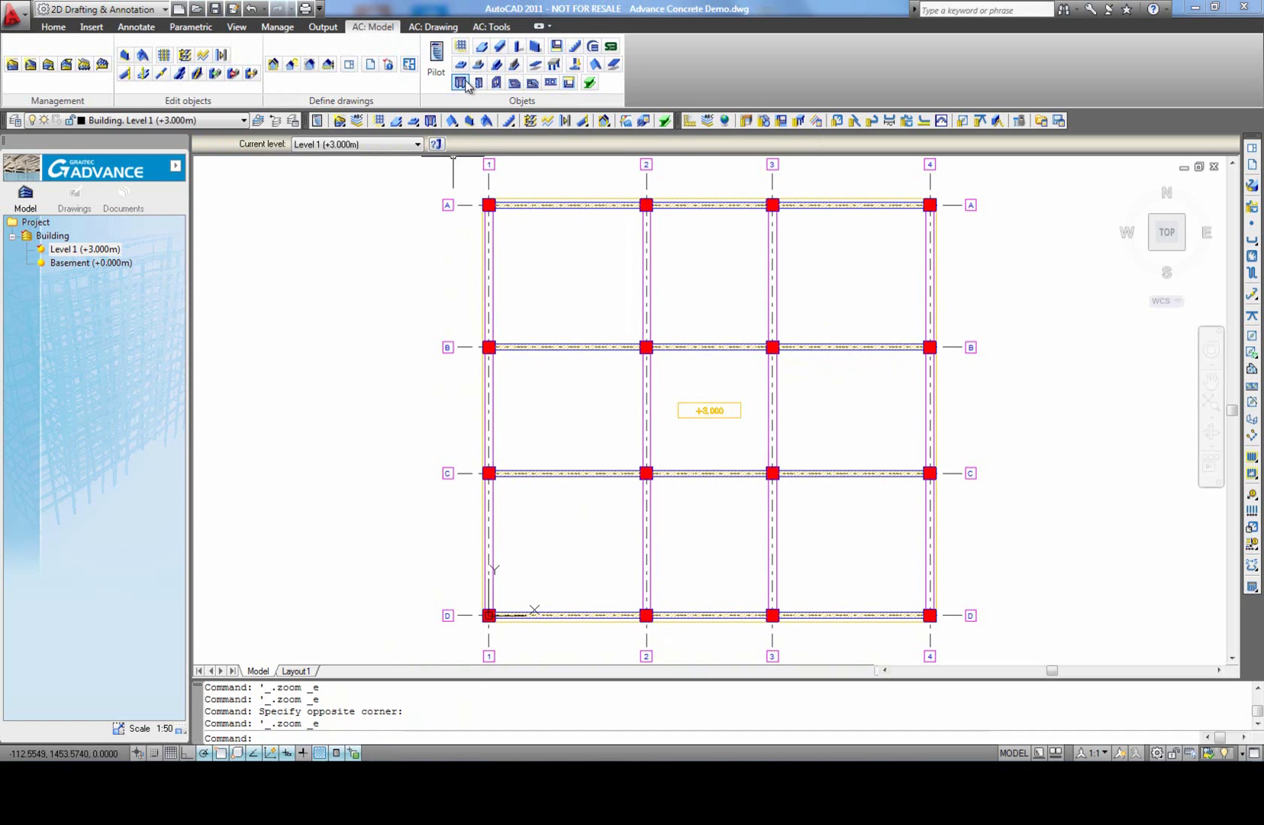
pyautogui.click(465, 81)
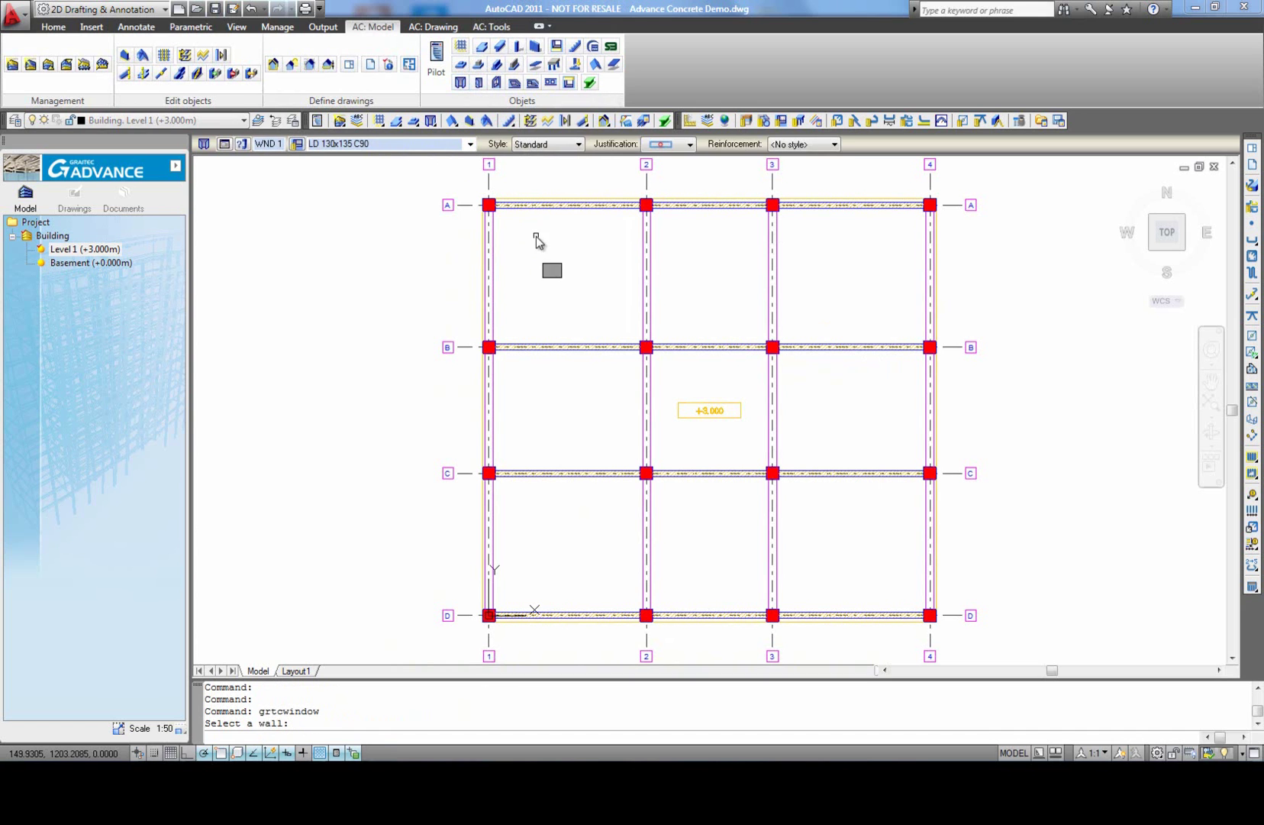
pyautogui.click(565, 208)
pyautogui.scroll(3, 567, 206)
pyautogui.click(565, 203)
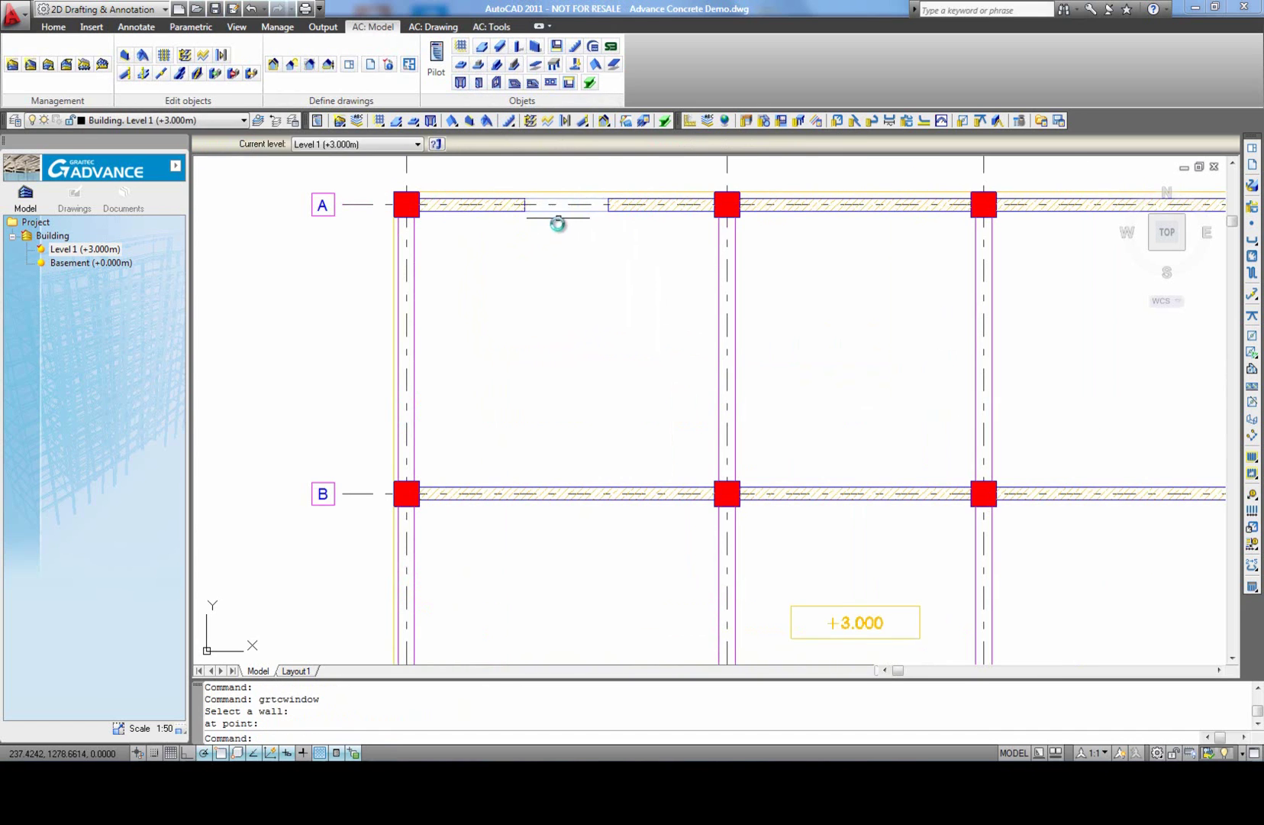
# Step: Modify the axis A window's model definition to a length of 140 cm and deselect the window
pyautogui.click(562, 212)
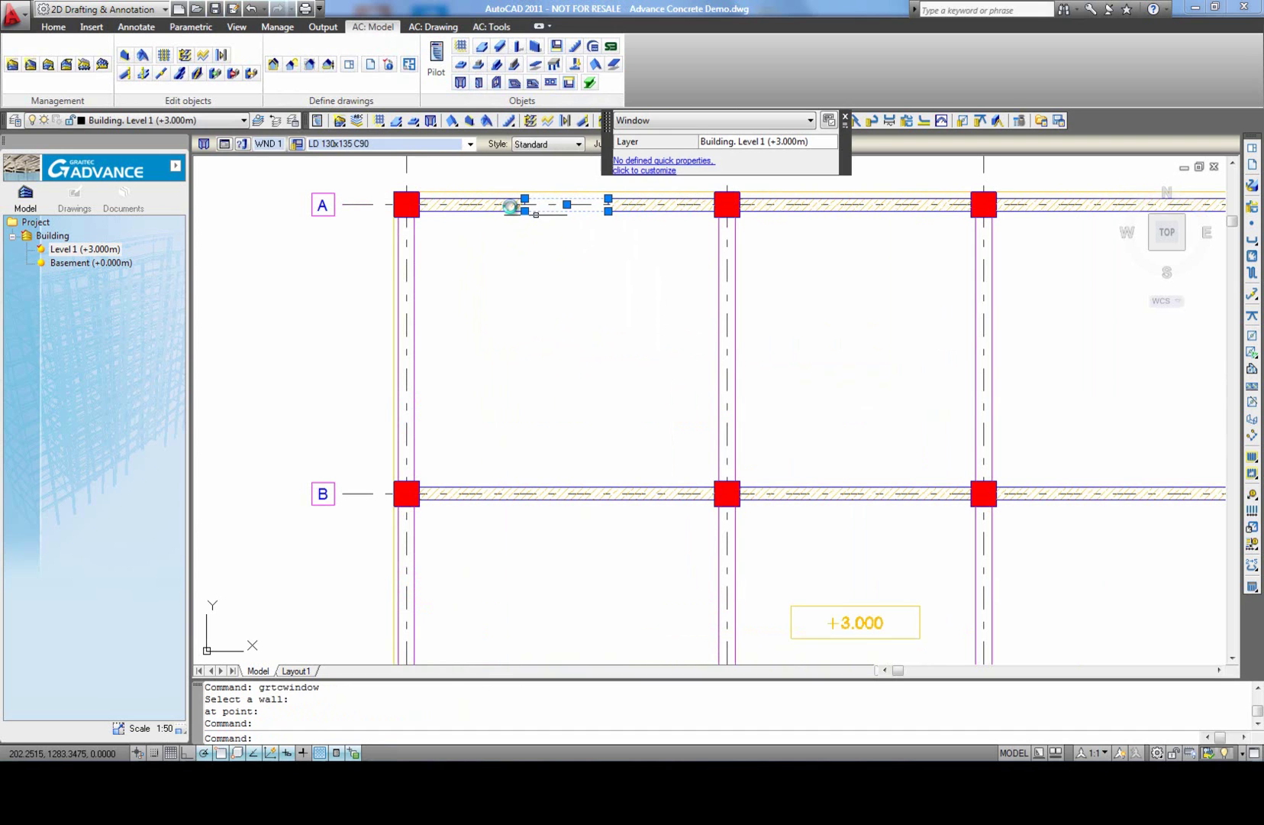
pyautogui.click(223, 145)
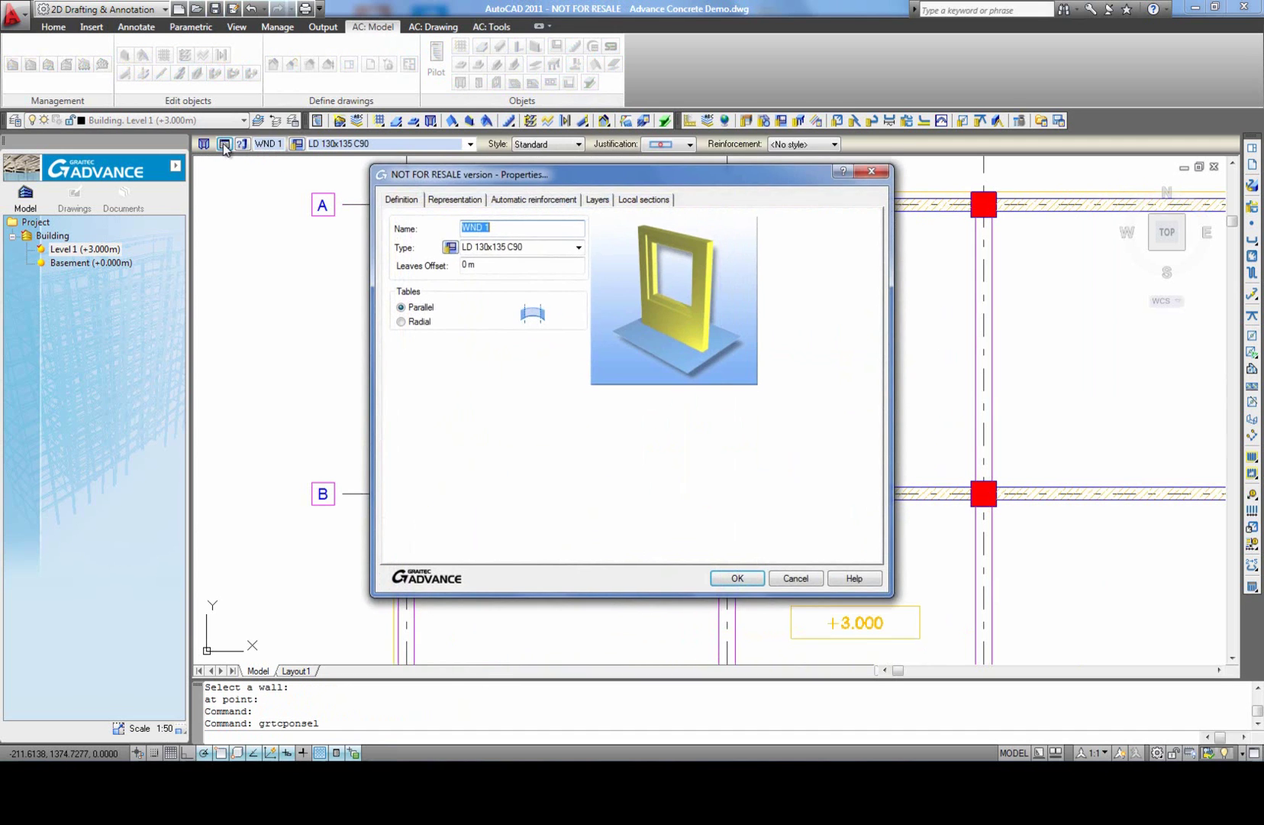
pyautogui.click(448, 247)
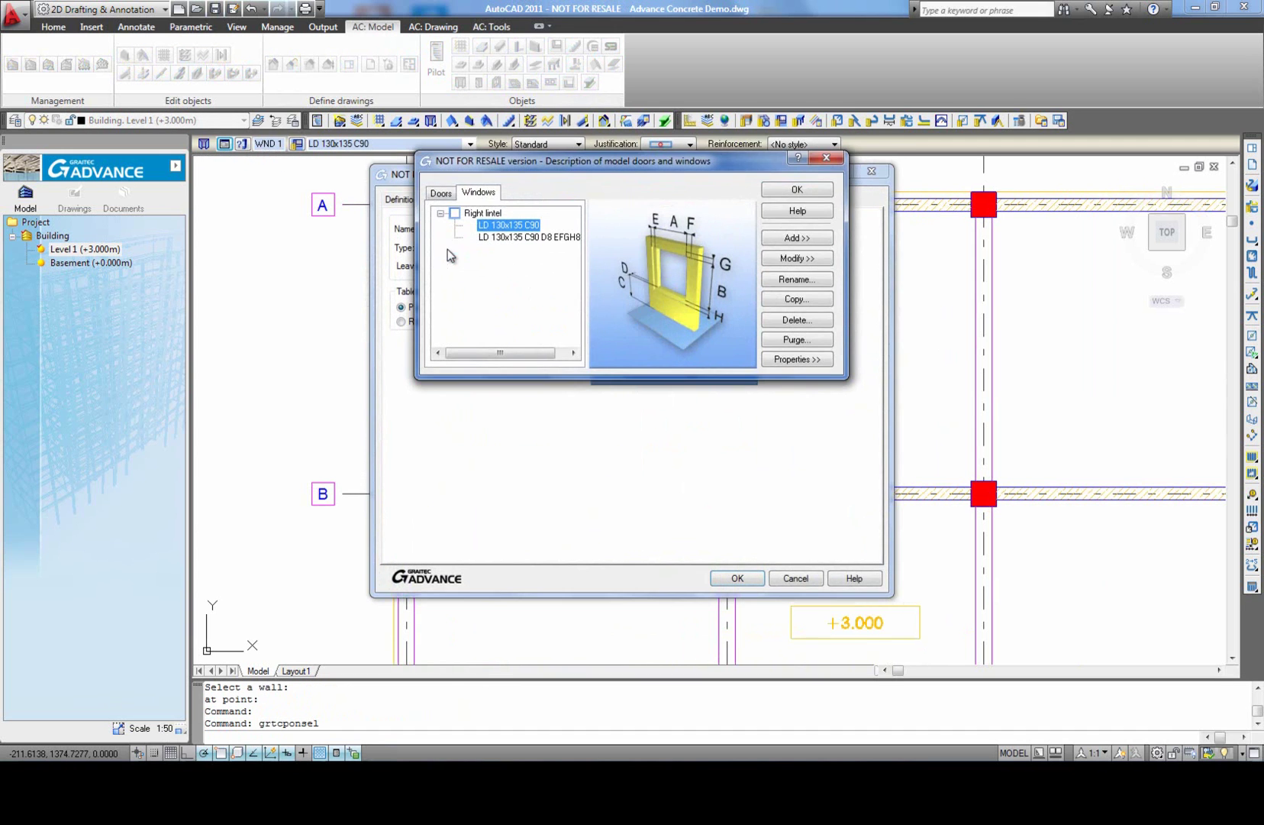
pyautogui.click(798, 260)
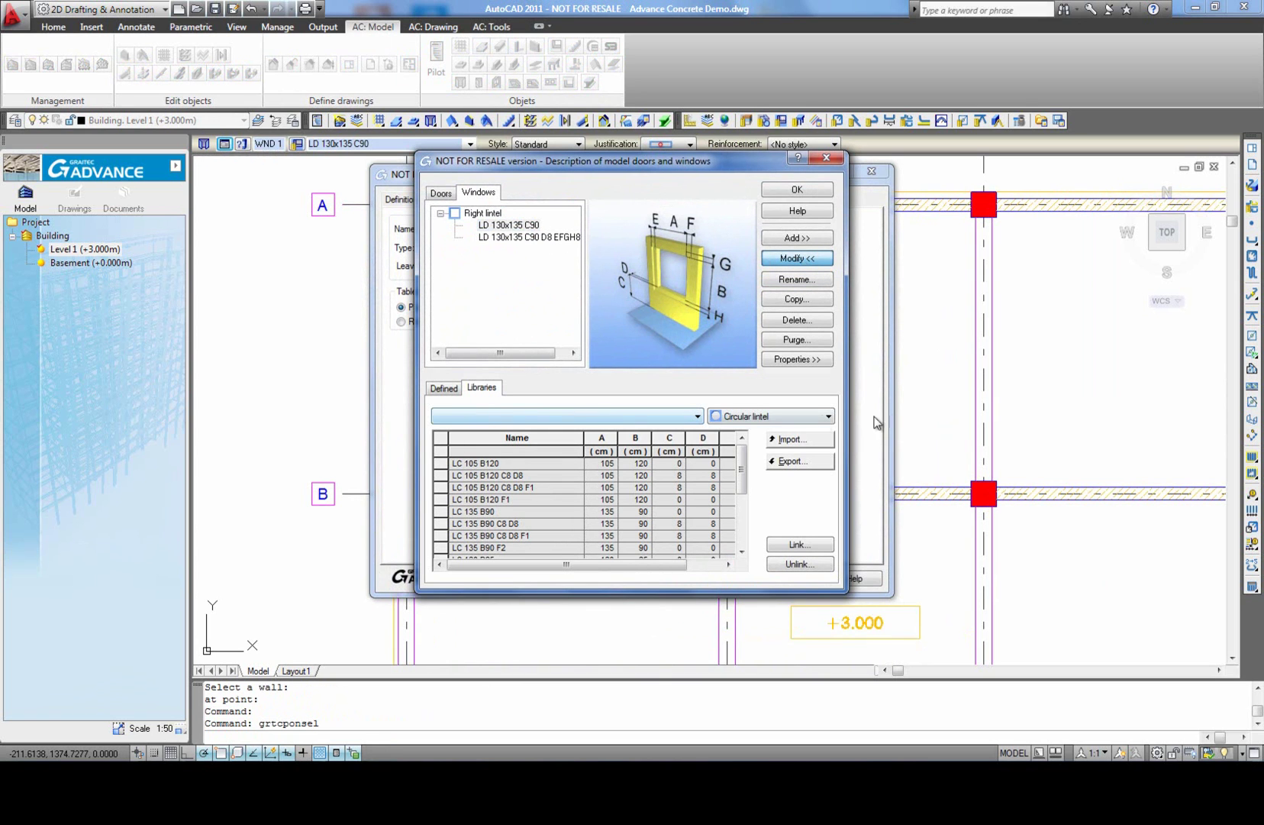
pyautogui.click(823, 417)
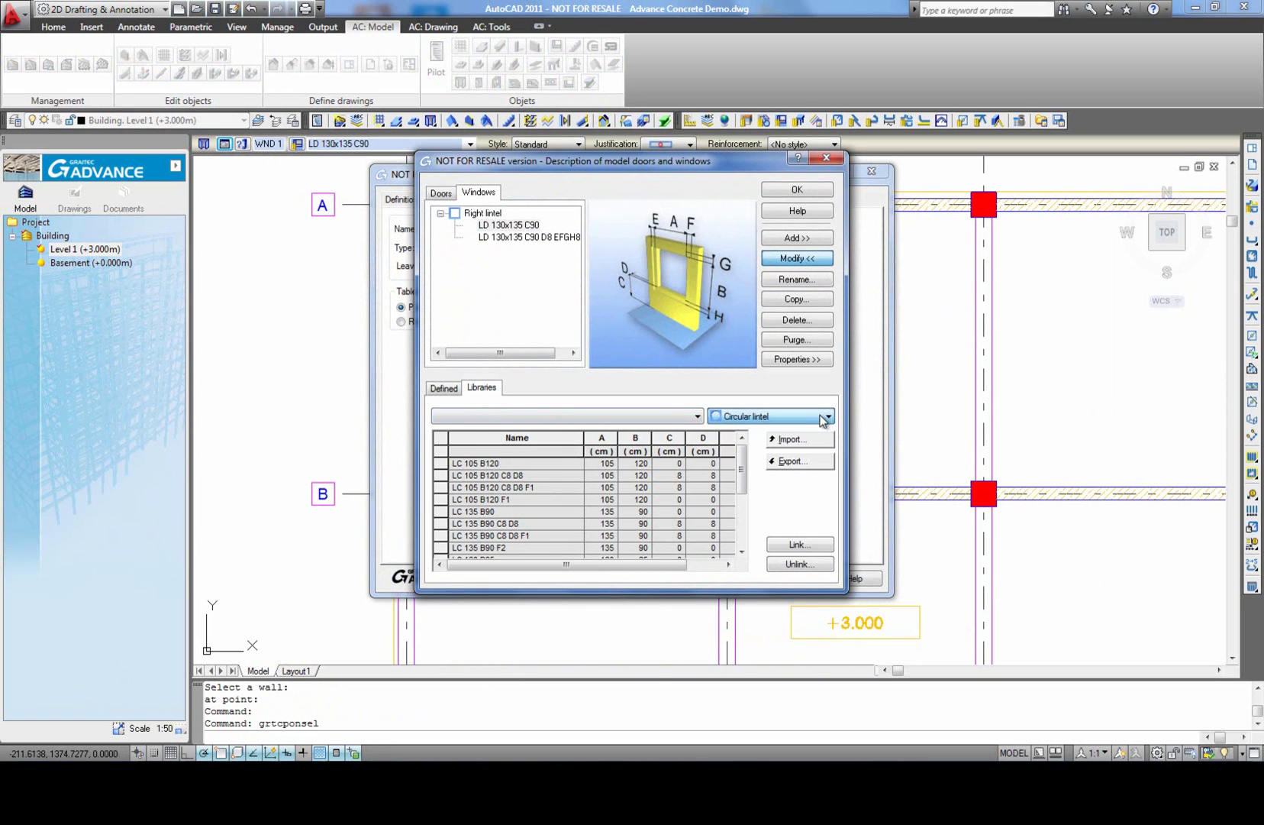
pyautogui.click(444, 388)
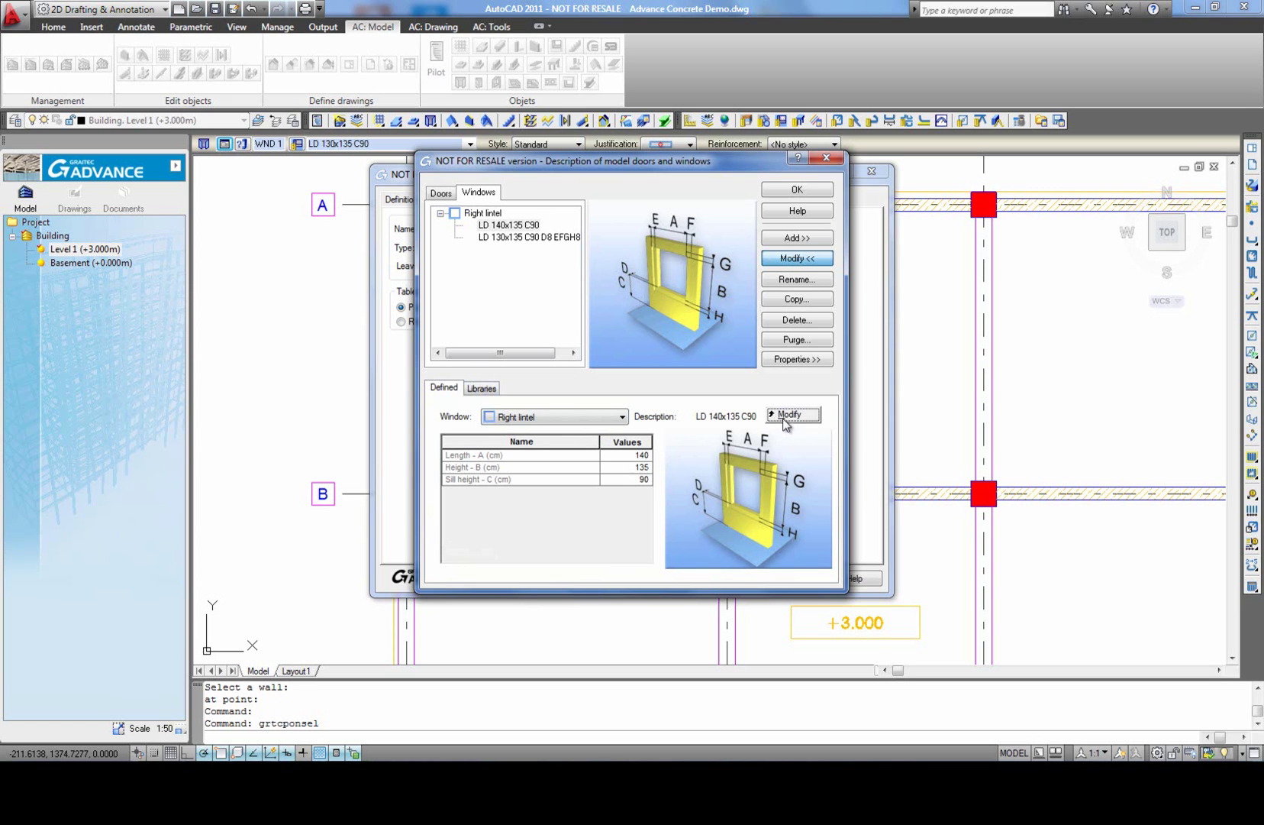
pyautogui.click(795, 191)
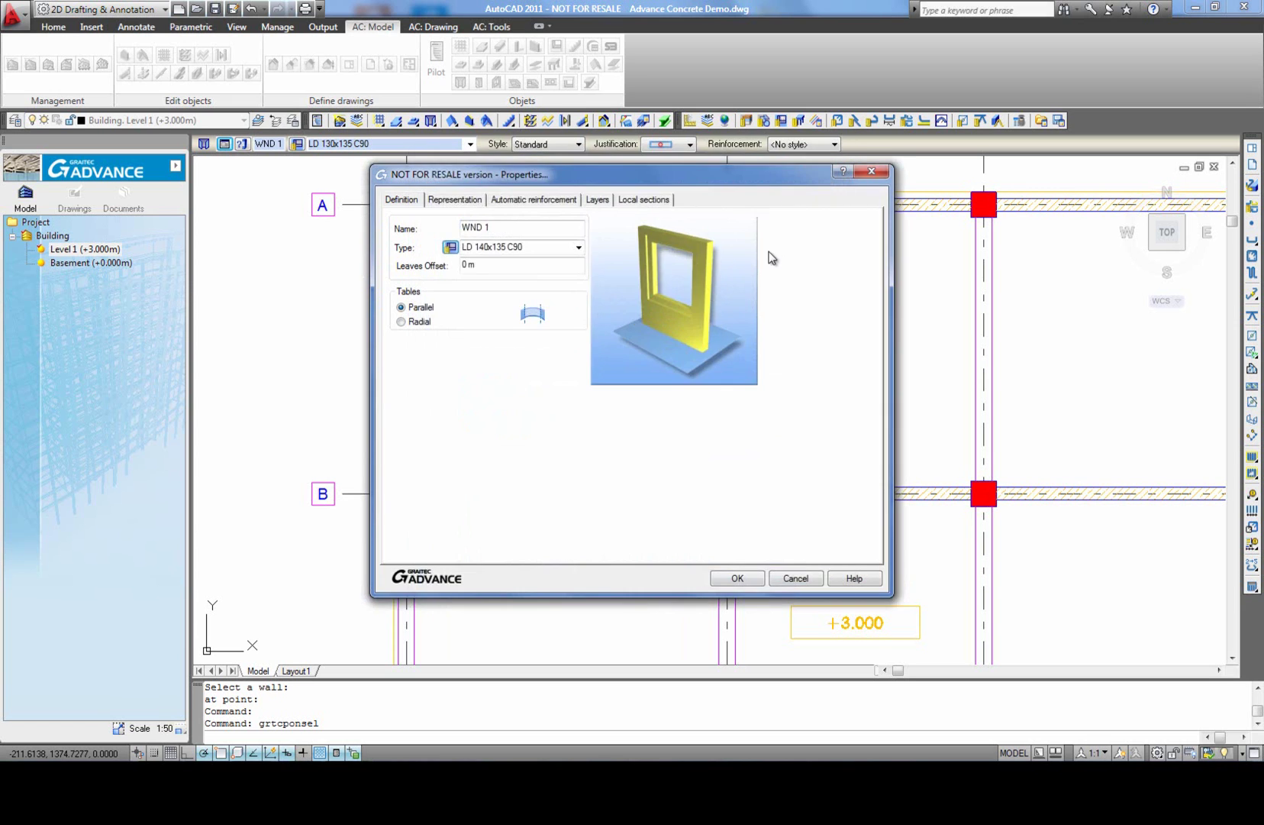
pyautogui.click(738, 578)
pyautogui.moveTo(616, 422); pyautogui.dragTo(619, 482, button='middle')
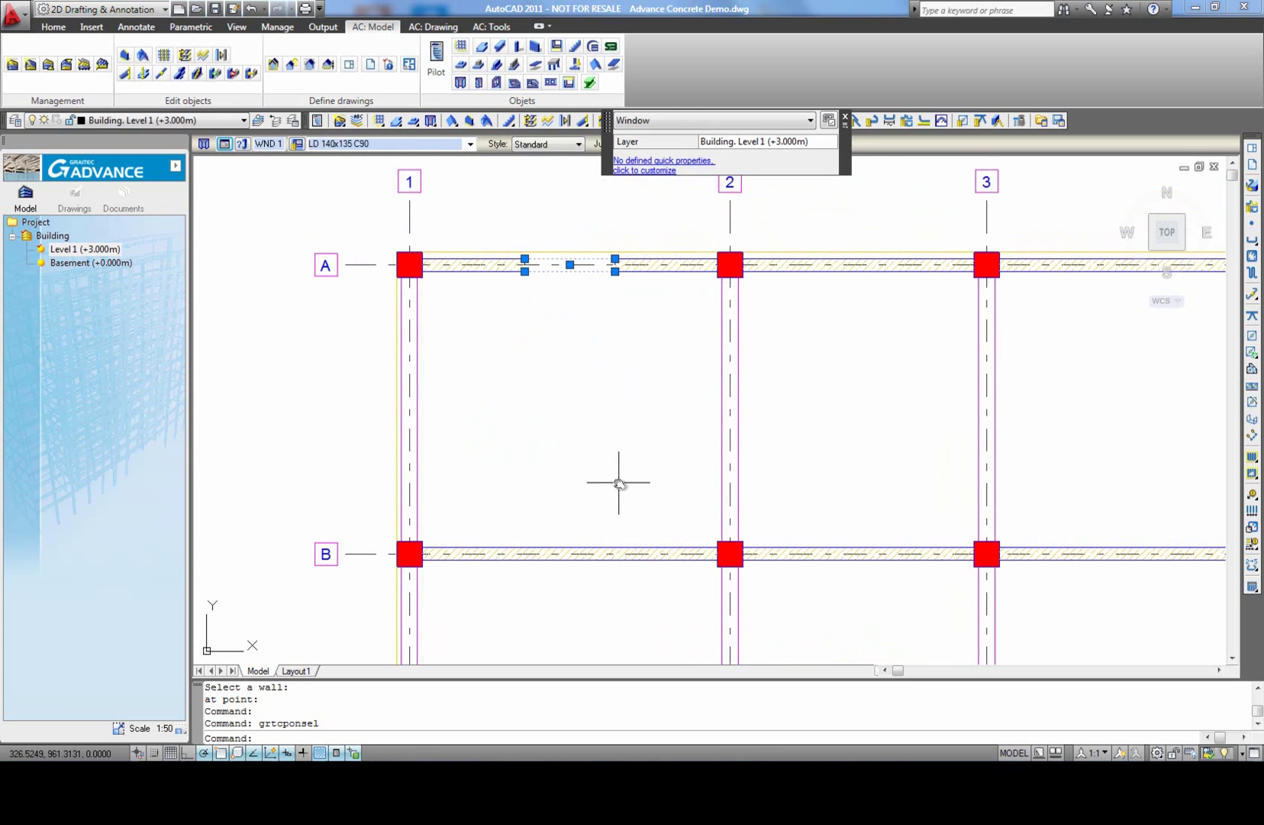
pyautogui.press('Escape')
# Step: Copy the window from its centre to the middle of the axis A walls between axes 2–3 and 3–4
pyautogui.middleClick(593, 463)
pyautogui.middleClick(592, 464)
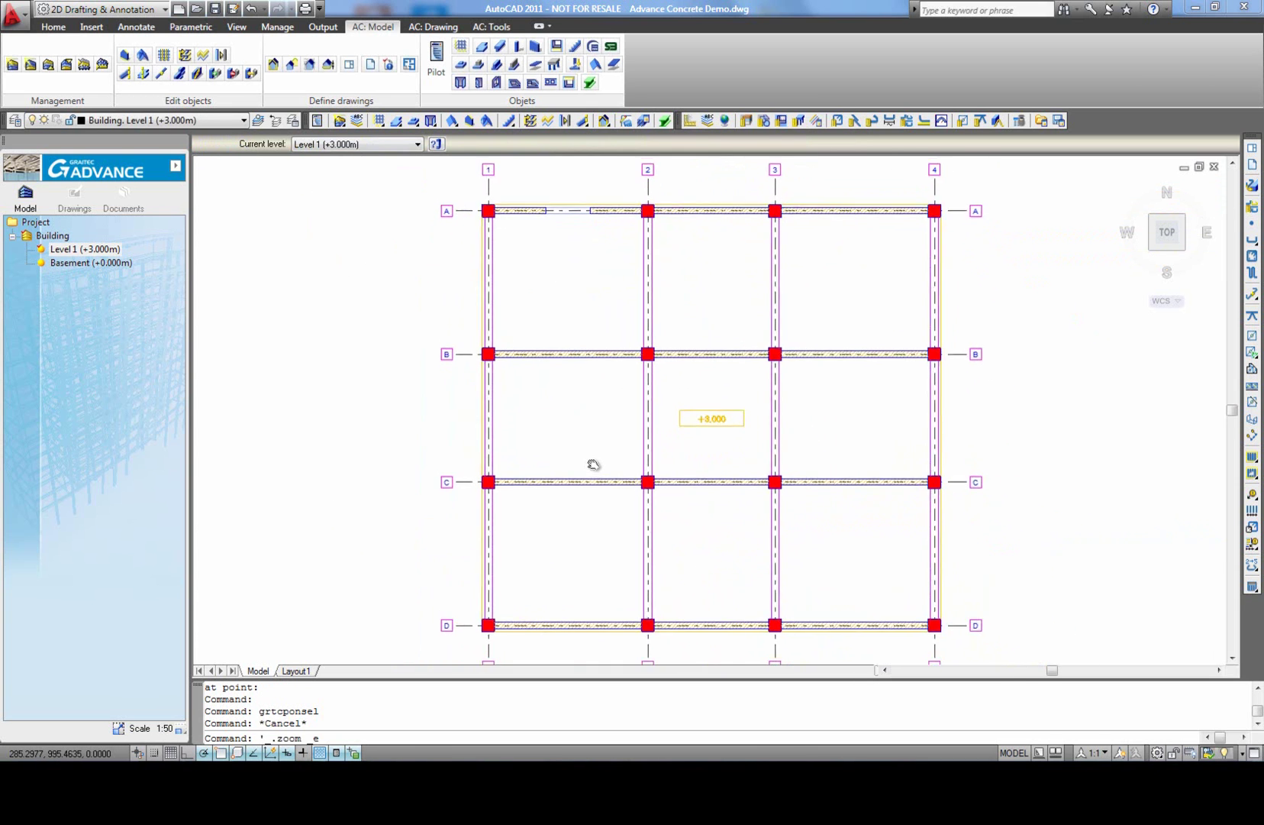
pyautogui.write('co')
pyautogui.press('Return')
pyautogui.moveTo(595, 457); pyautogui.dragTo(555, 361, button='middle')
pyautogui.scroll(3, 565, 282)
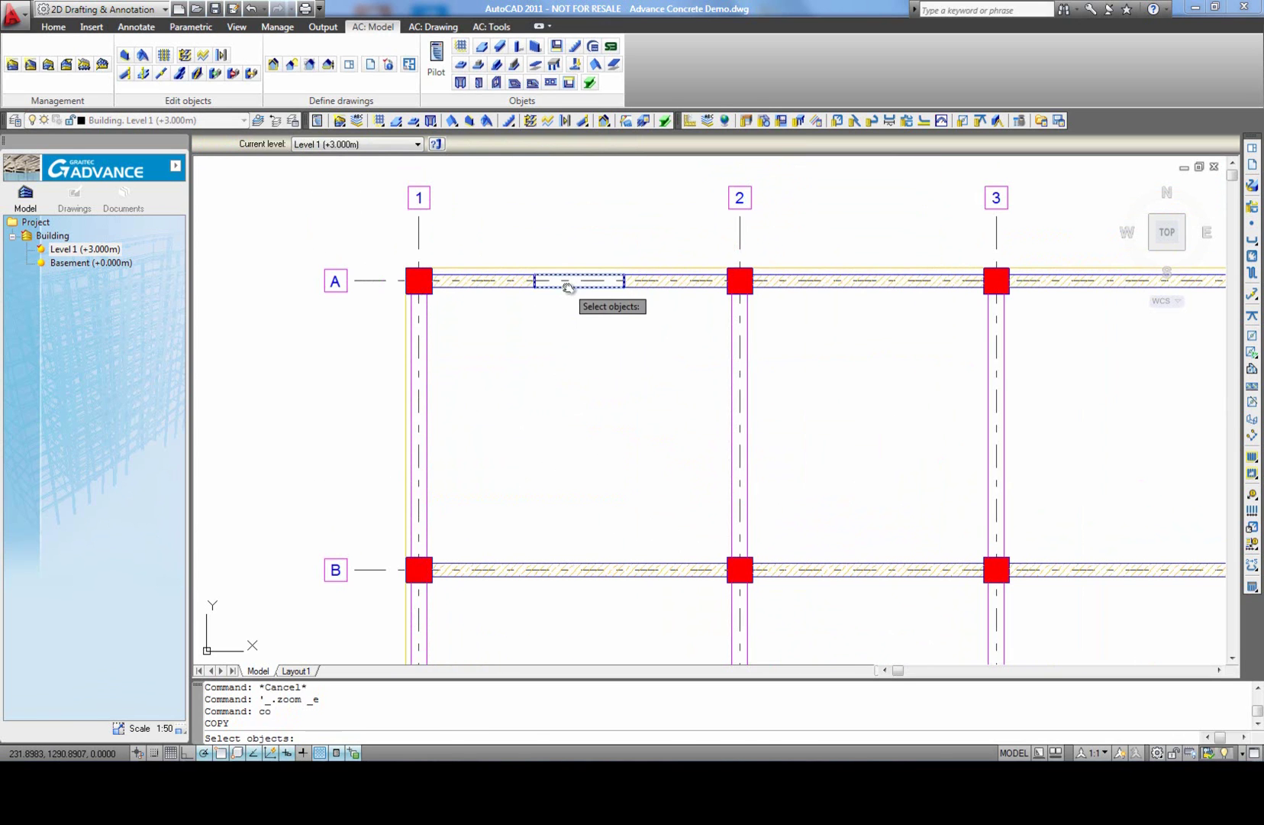
pyautogui.click(568, 286)
pyautogui.press('Return')
pyautogui.click(575, 280)
pyautogui.scroll(-4, 584, 325)
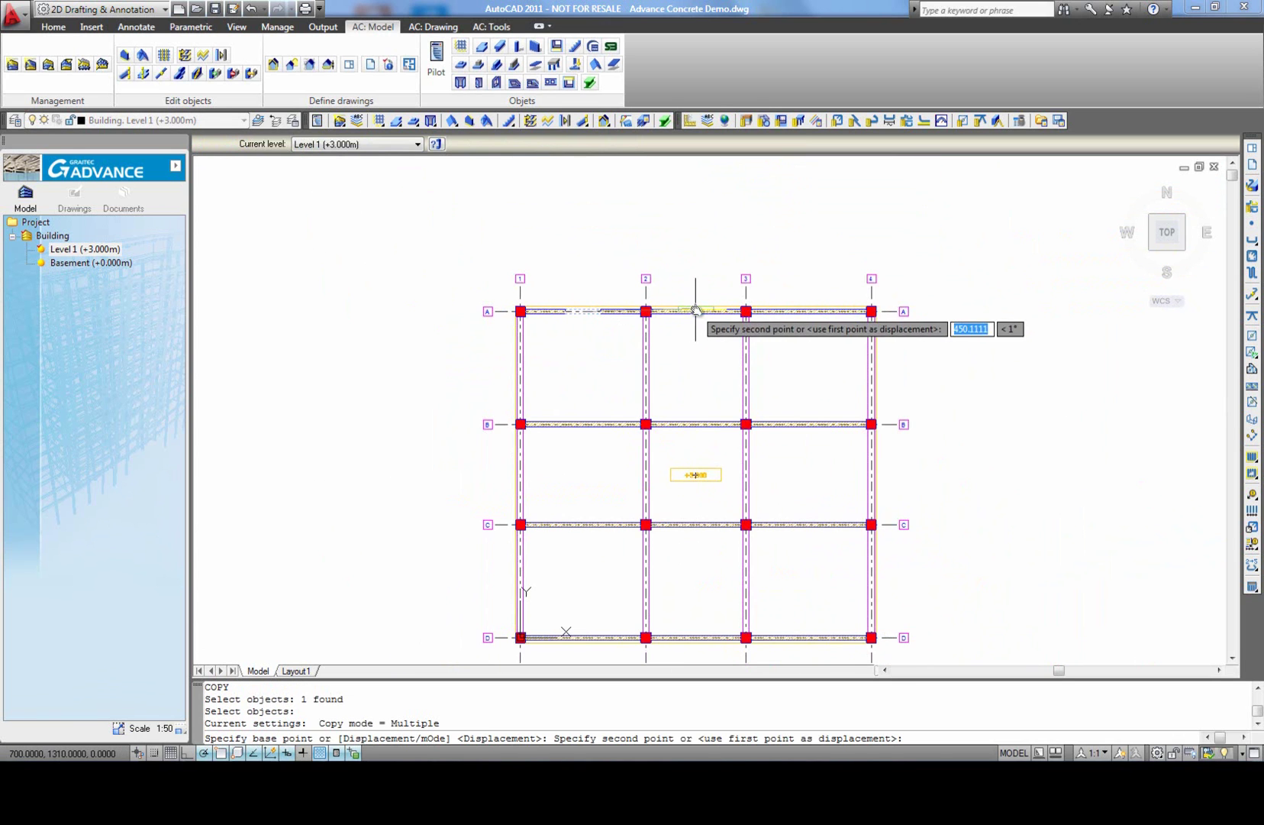
pyautogui.click(695, 310)
pyautogui.click(815, 311)
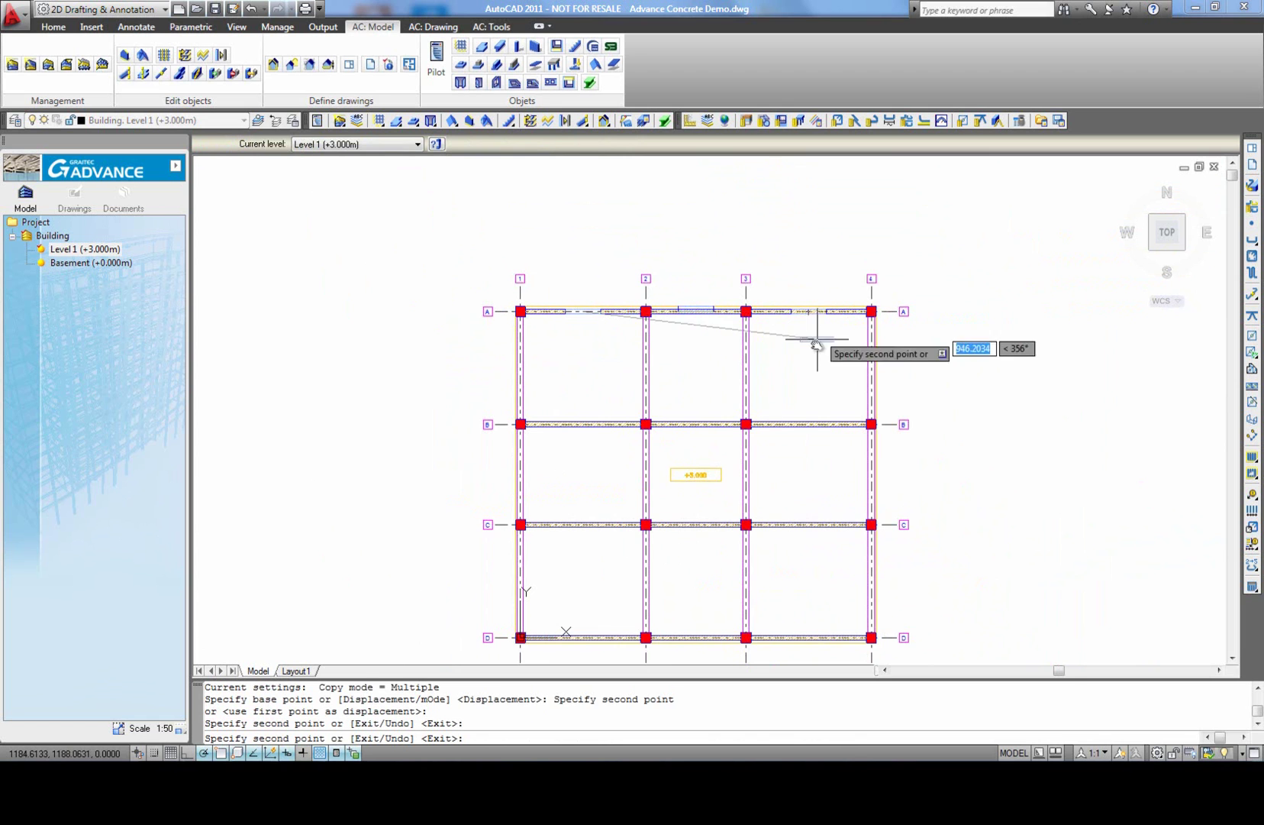
# Step: Continue copying the window to the middle of the three axis D wall bays and finish the copy
pyautogui.moveTo(790, 375); pyautogui.dragTo(758, 282, button='middle')
pyautogui.click(776, 544)
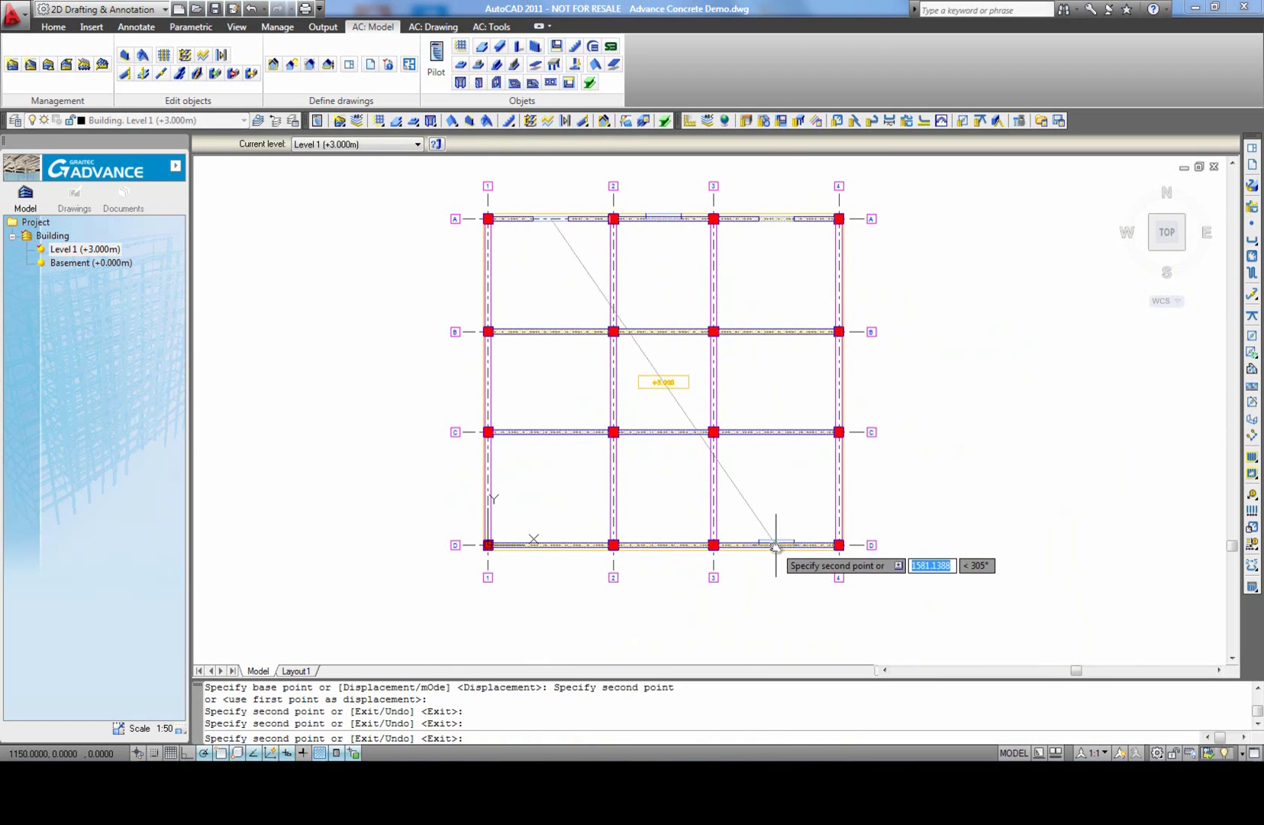
pyautogui.click(664, 545)
pyautogui.click(543, 544)
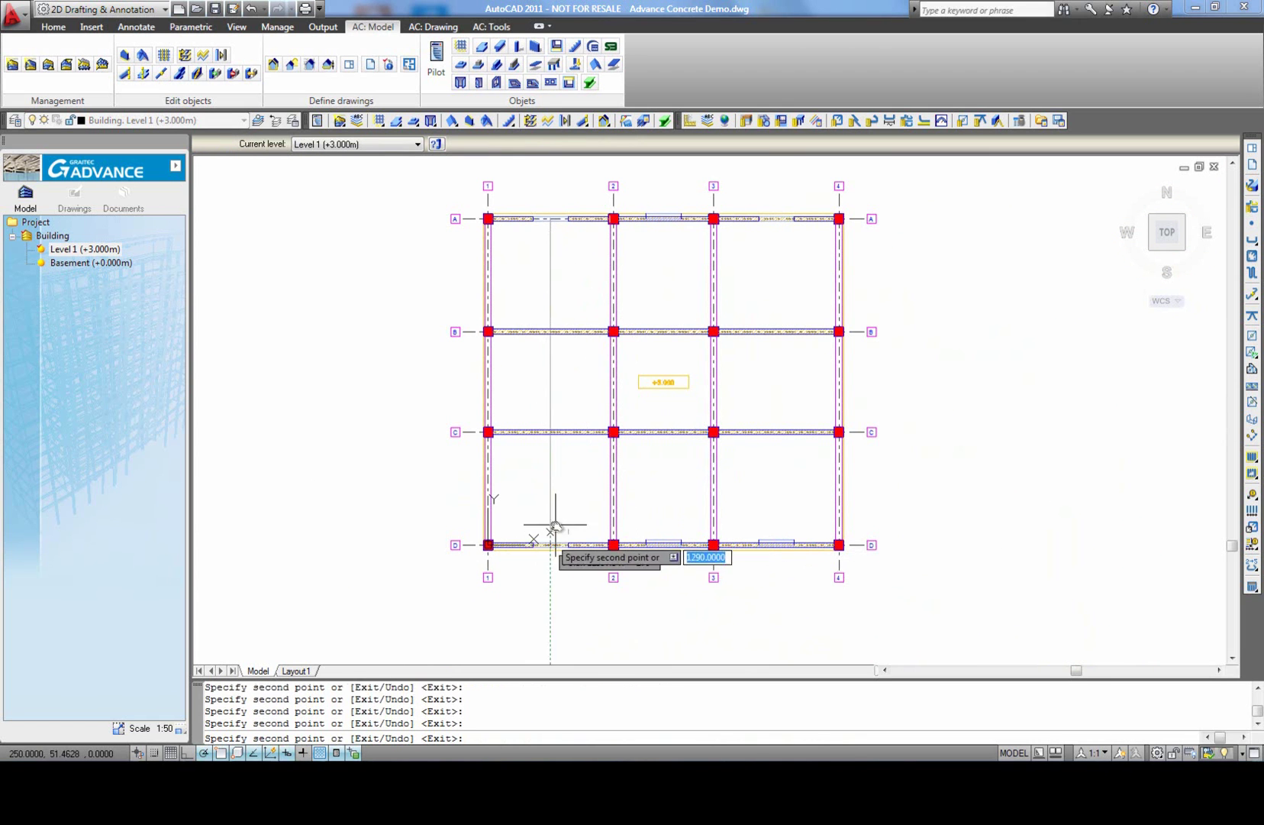
pyautogui.rightClick(555, 510)
pyautogui.click(589, 522)
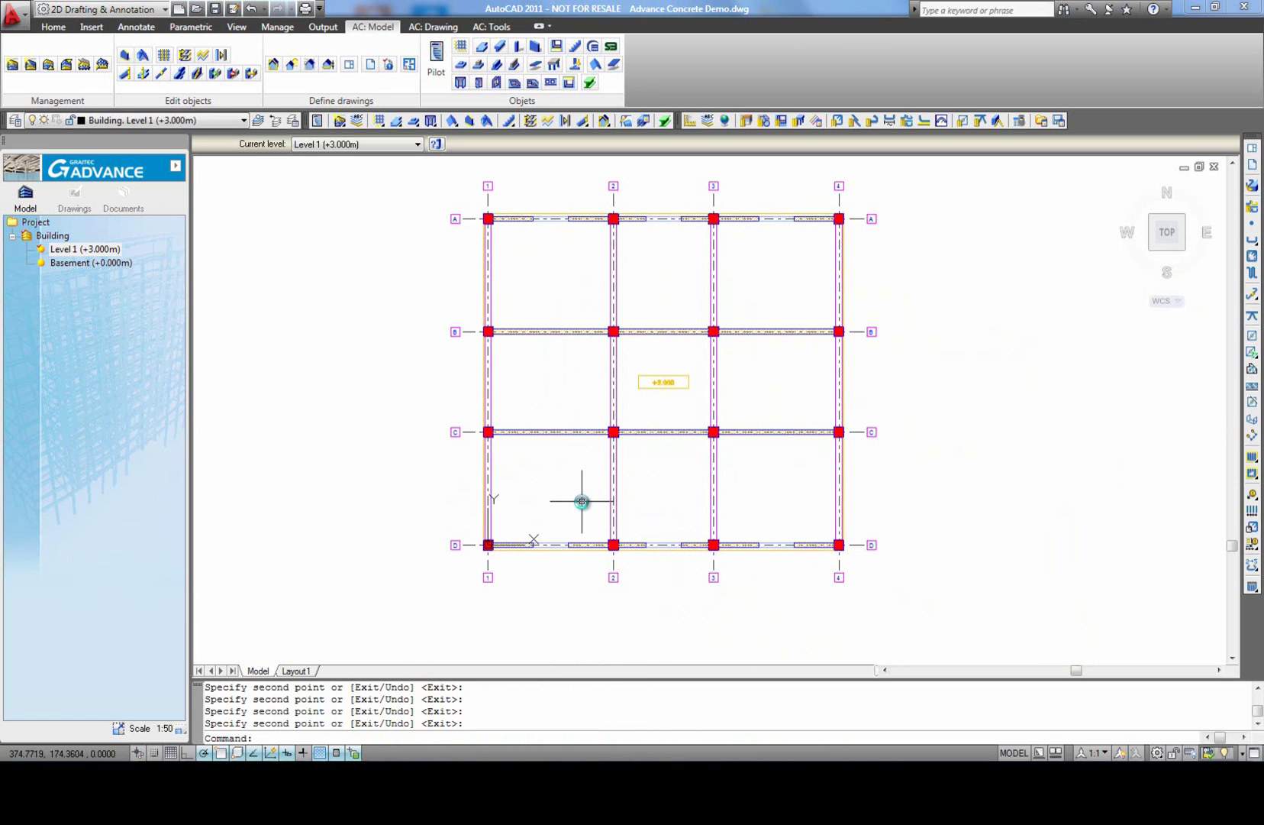
# Step: Insert an LD 180x215 door in the axis B wall, midway between axes 1 and 2
pyautogui.click(480, 86)
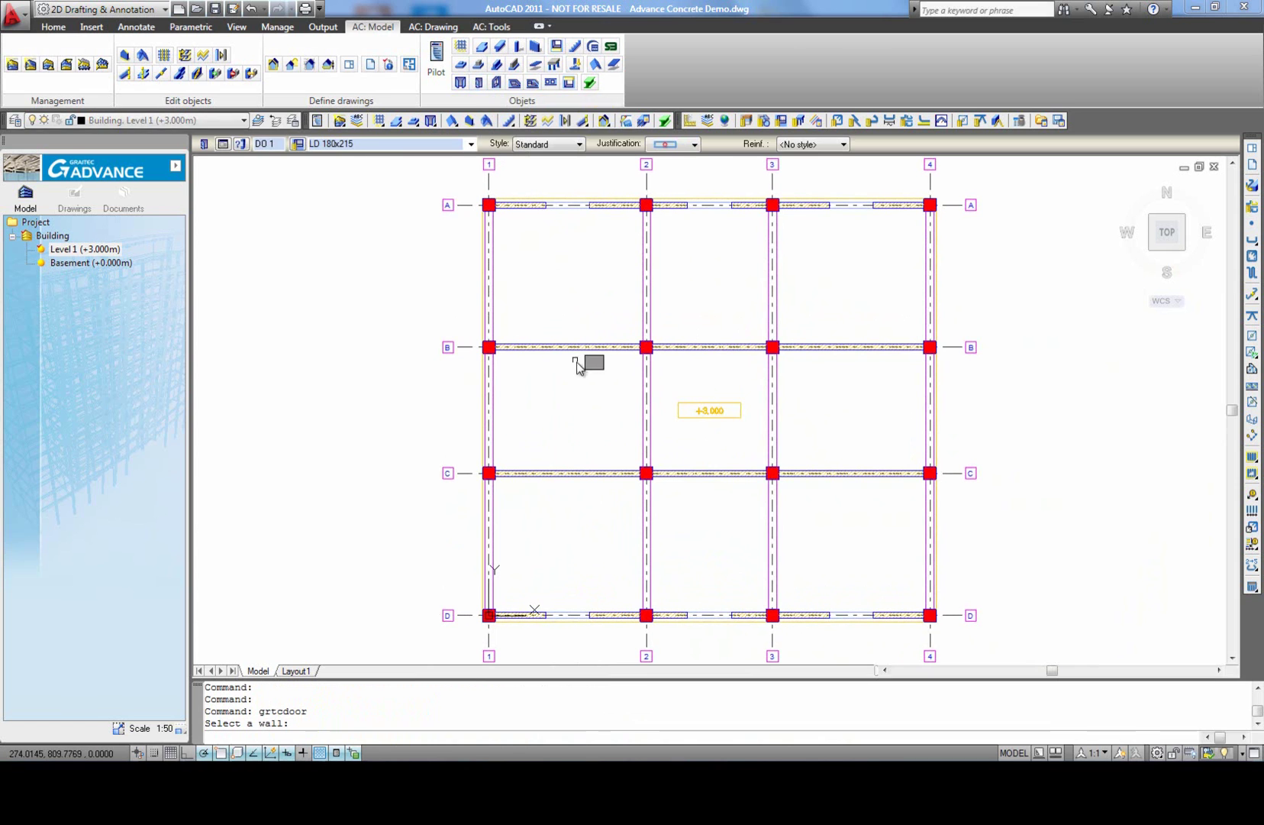
pyautogui.click(573, 356)
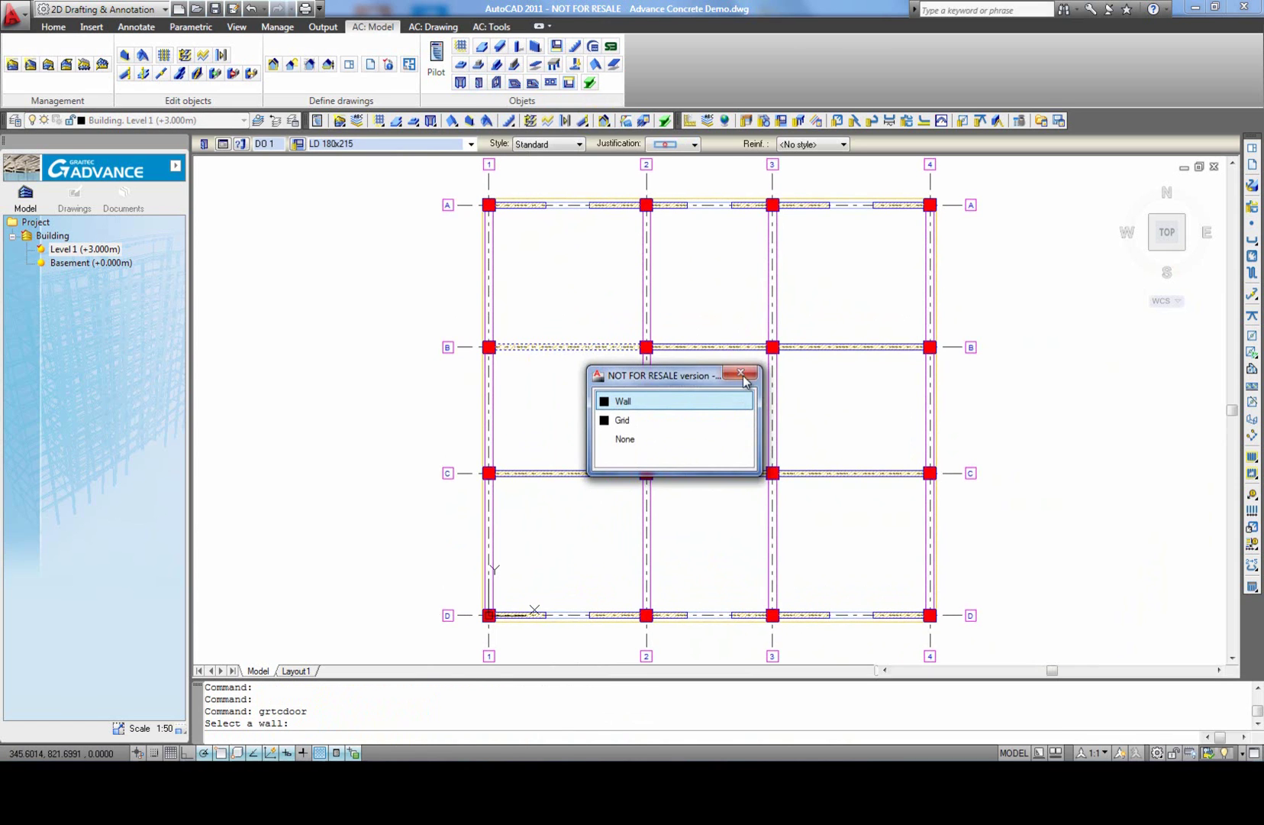
pyautogui.press('Return')
pyautogui.scroll(3, 583, 349)
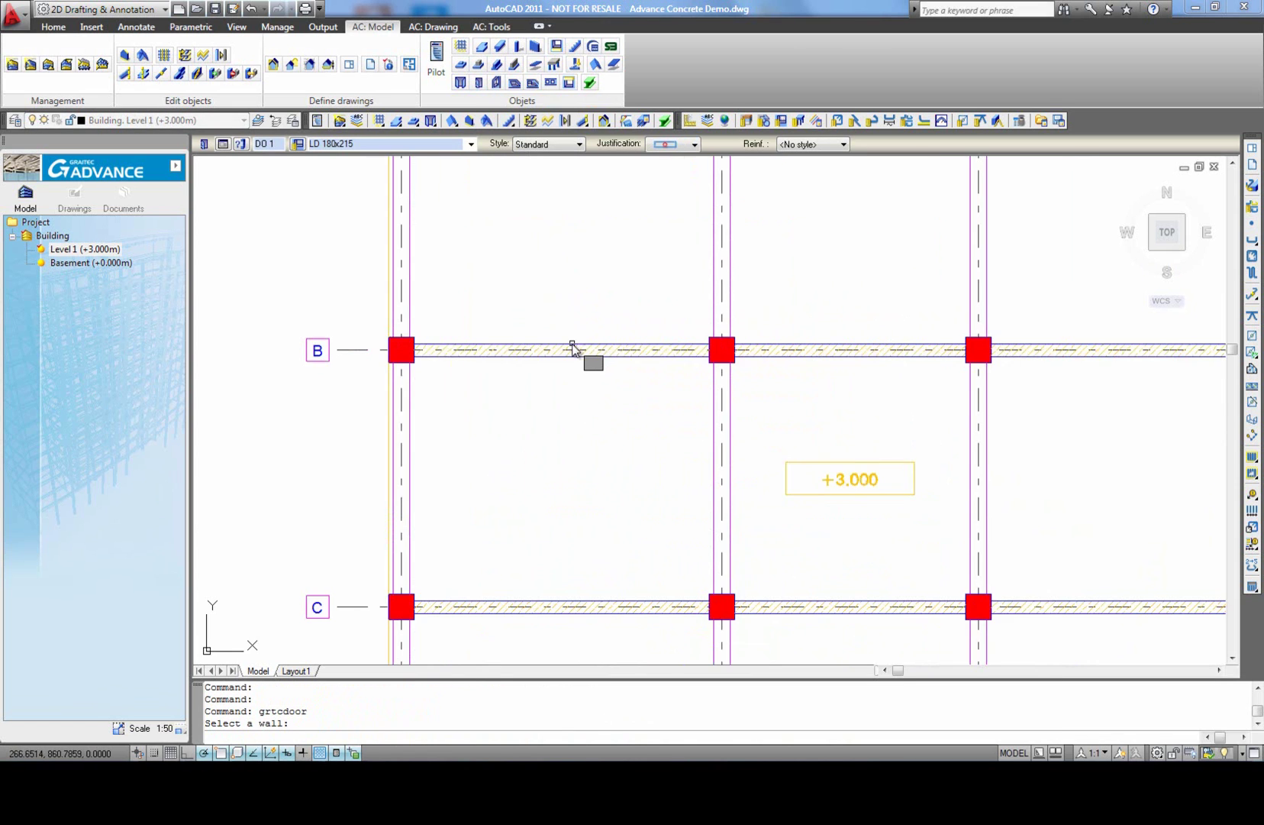
pyautogui.click(566, 348)
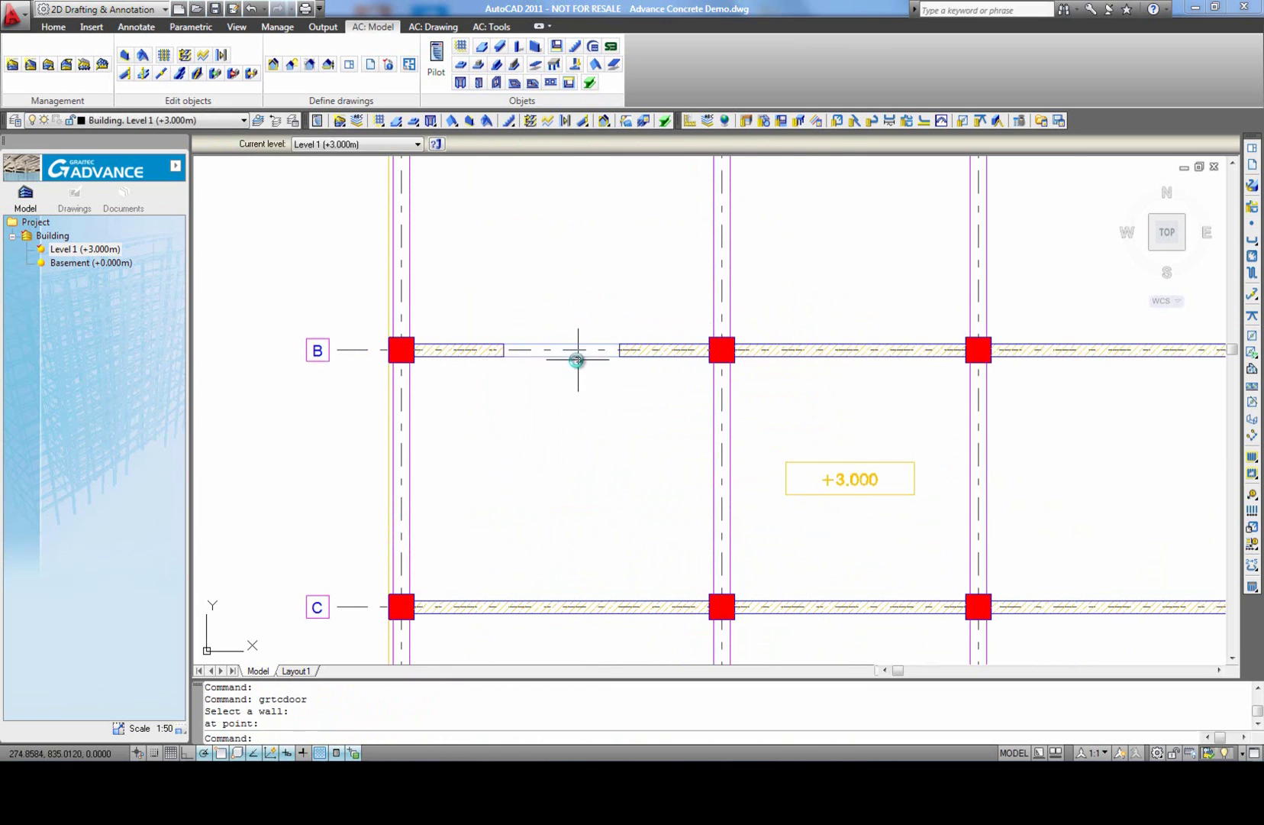
# Step: Change the axis B door's type to LD 90x218 C7 J1 and deselect the door
pyautogui.click(571, 352)
pyautogui.click(470, 143)
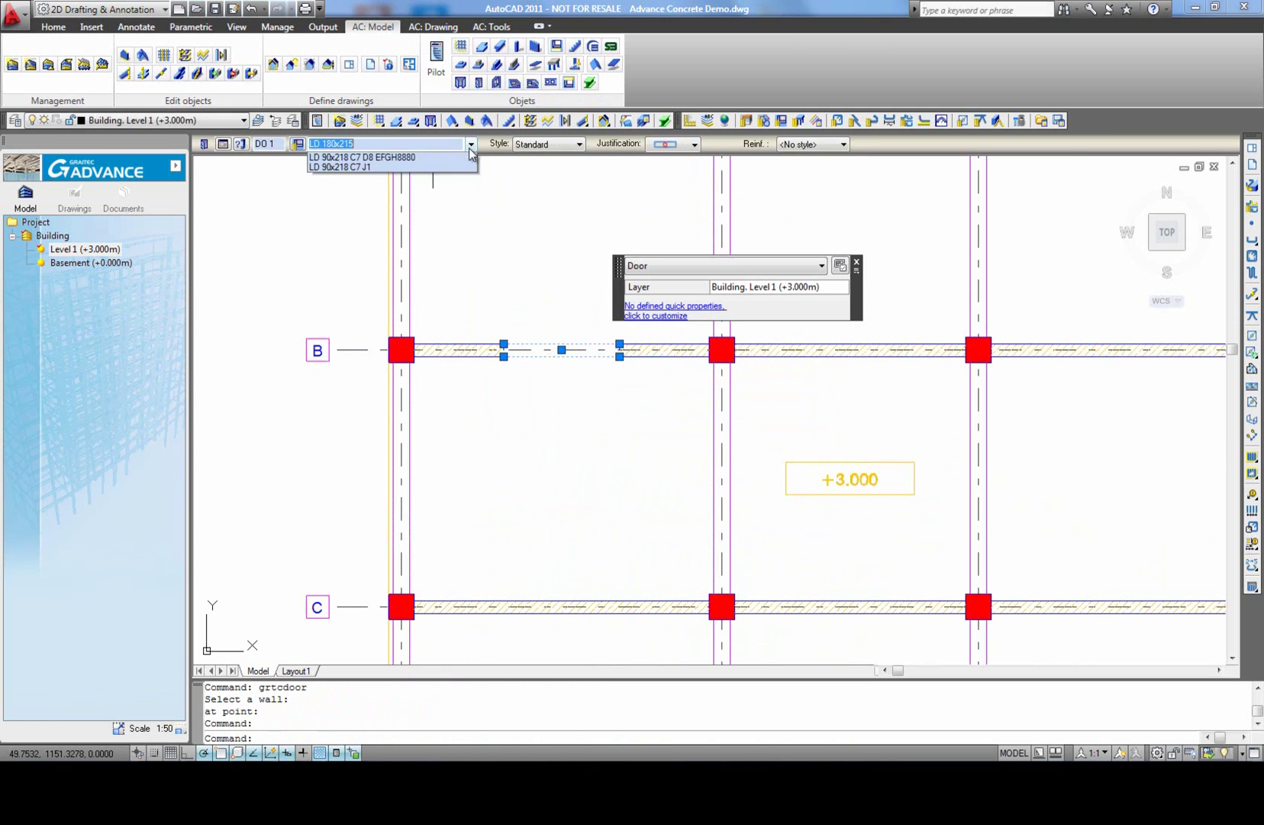
pyautogui.click(383, 180)
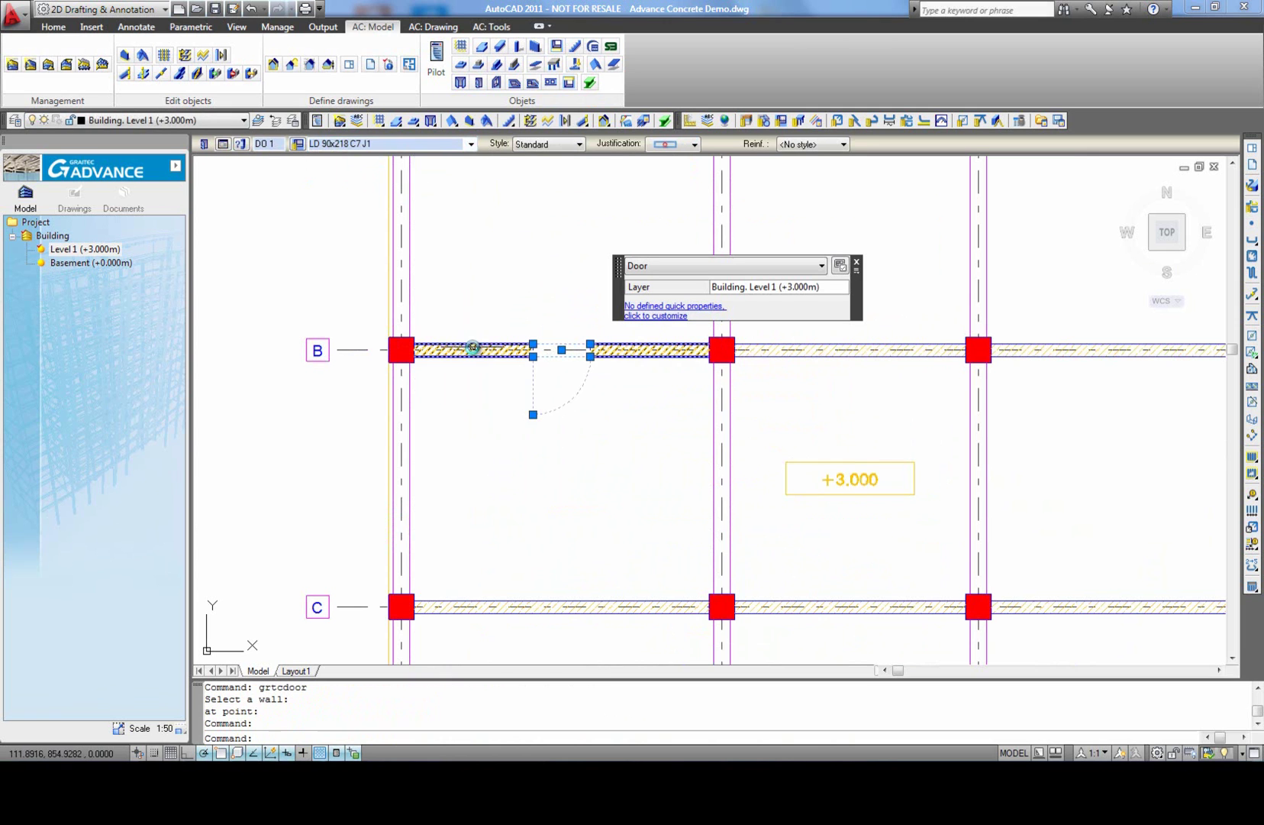
pyautogui.press('Escape')
# Step: Copy the door to the axis B wall between axes 2–3 and to the axis C walls between axes 1–2 and 2–3
pyautogui.scroll(-2, 470, 346)
pyautogui.middleClick(545, 398)
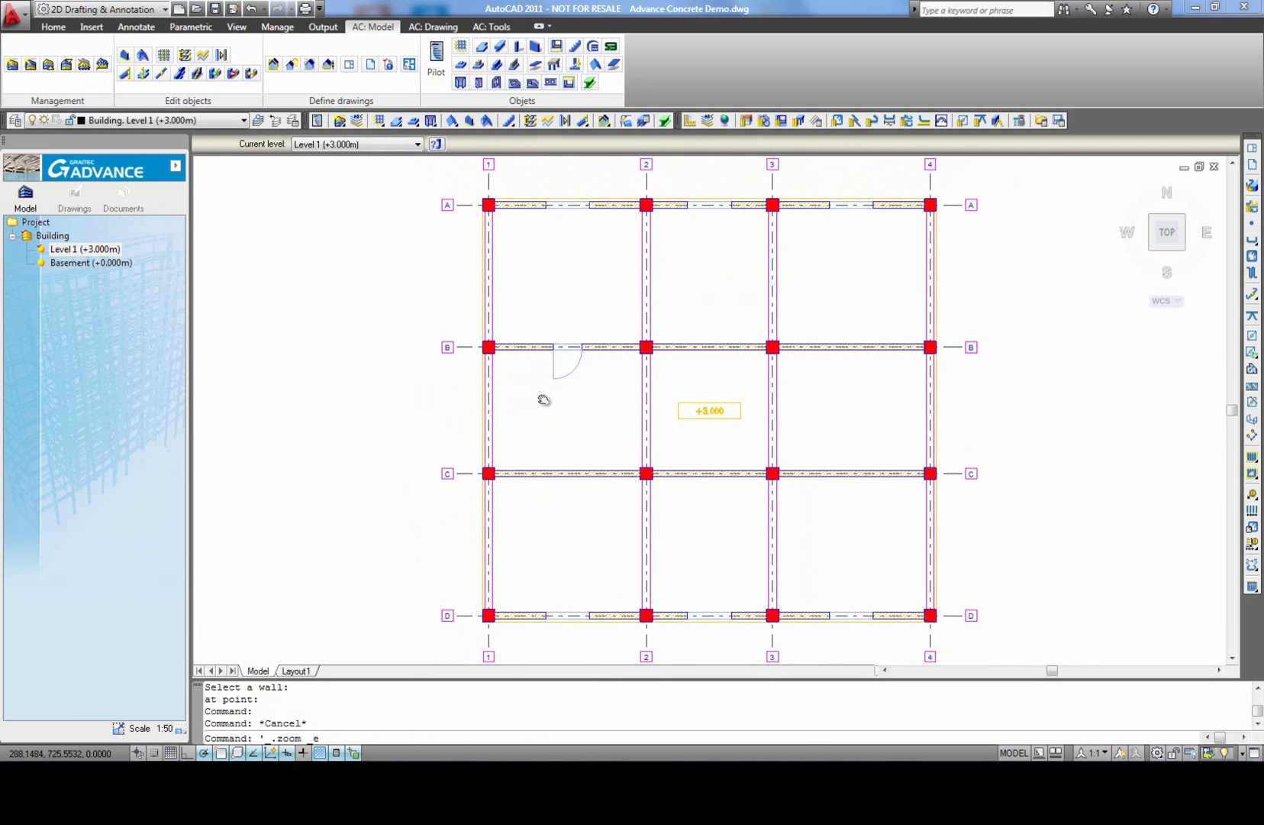
pyautogui.write('co')
pyautogui.press('Return')
pyautogui.click(568, 368)
pyautogui.press('Return')
pyautogui.click(570, 348)
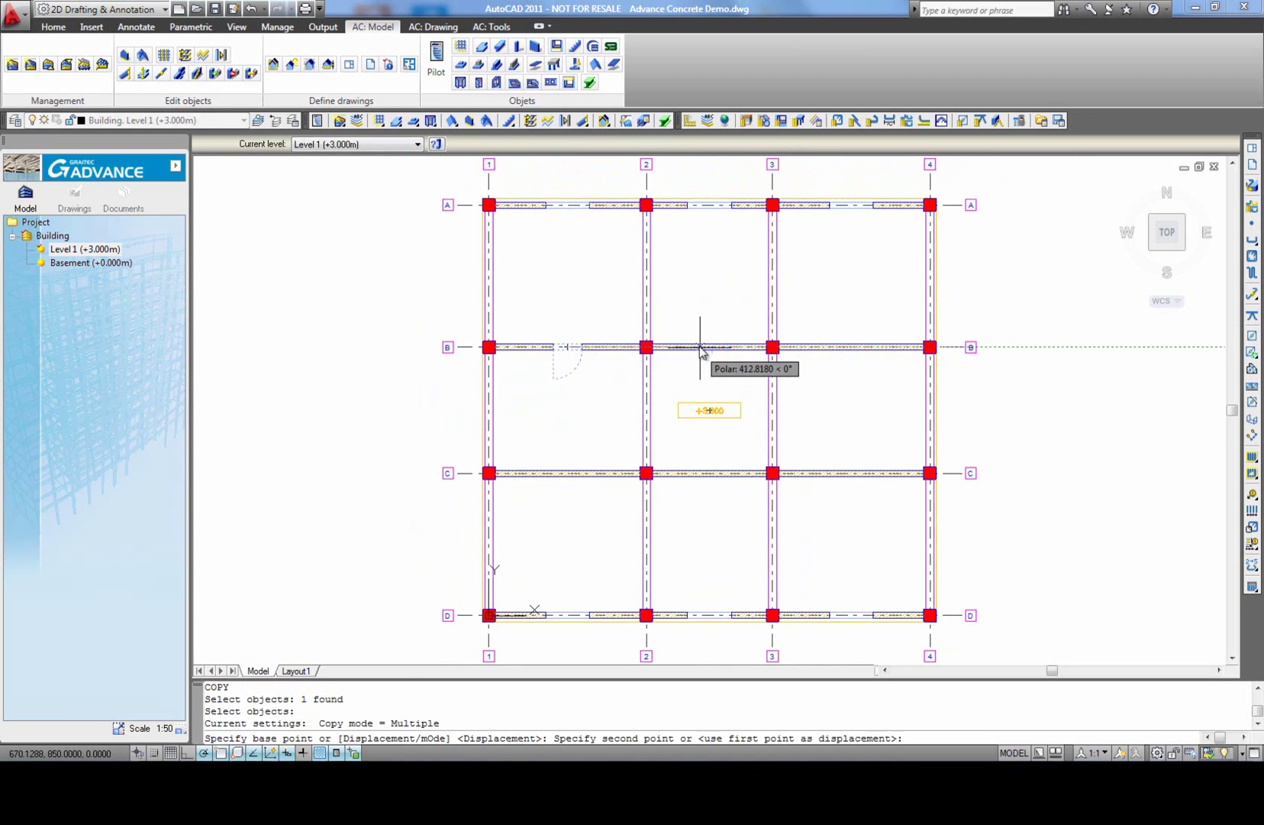
pyautogui.click(699, 350)
pyautogui.click(569, 474)
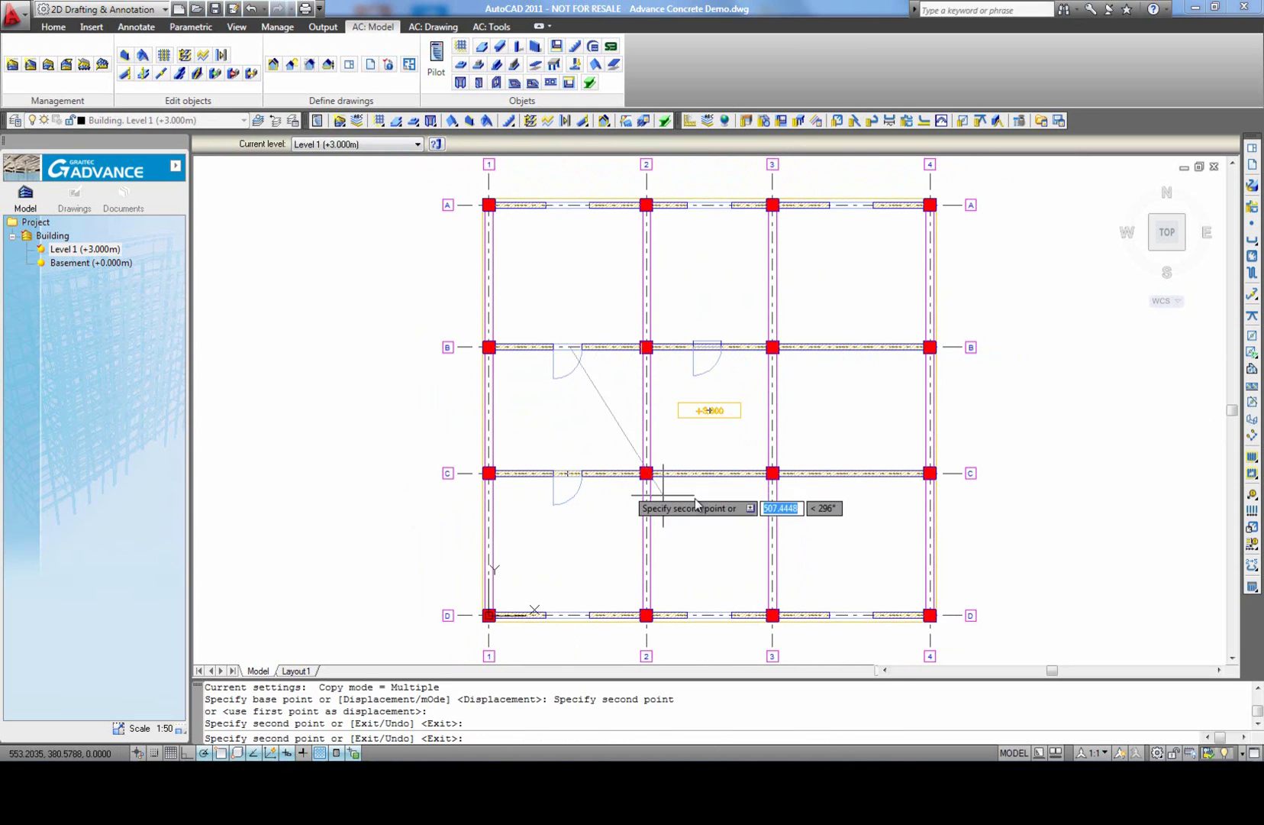
pyautogui.rightClick(690, 455)
pyautogui.click(726, 456)
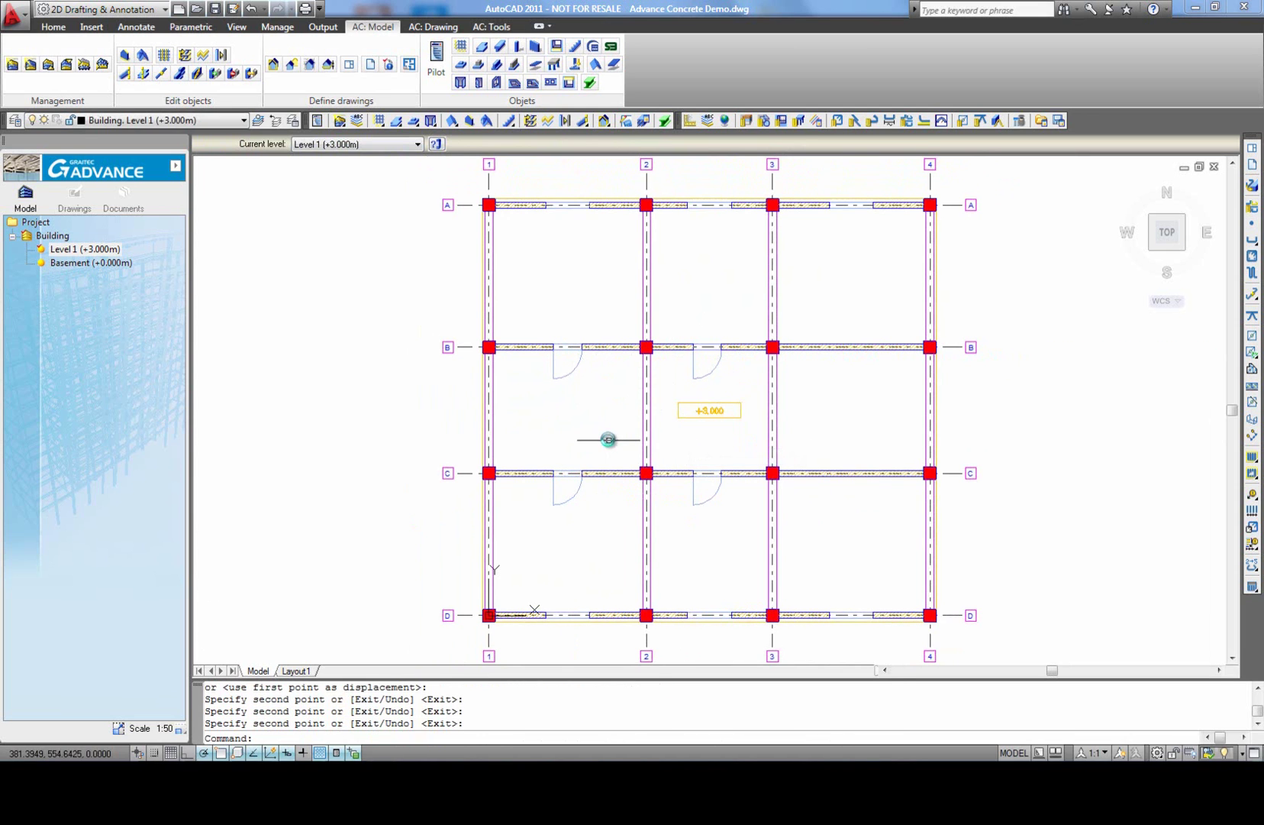
# Step: Create a polygonal slab opening in the bay between axes 3–4 and B–C, through the inner corners of its four columns
pyautogui.middleClick(608, 441)
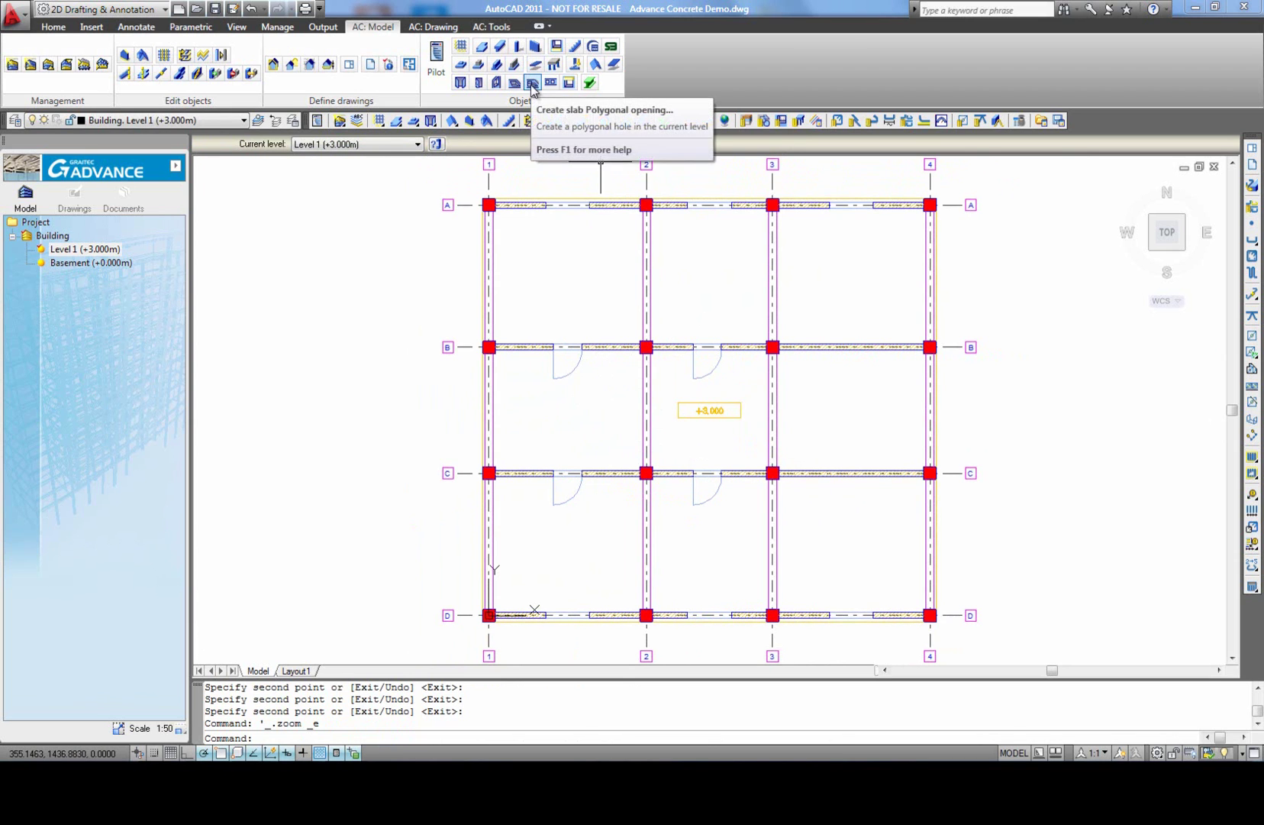
pyautogui.click(533, 84)
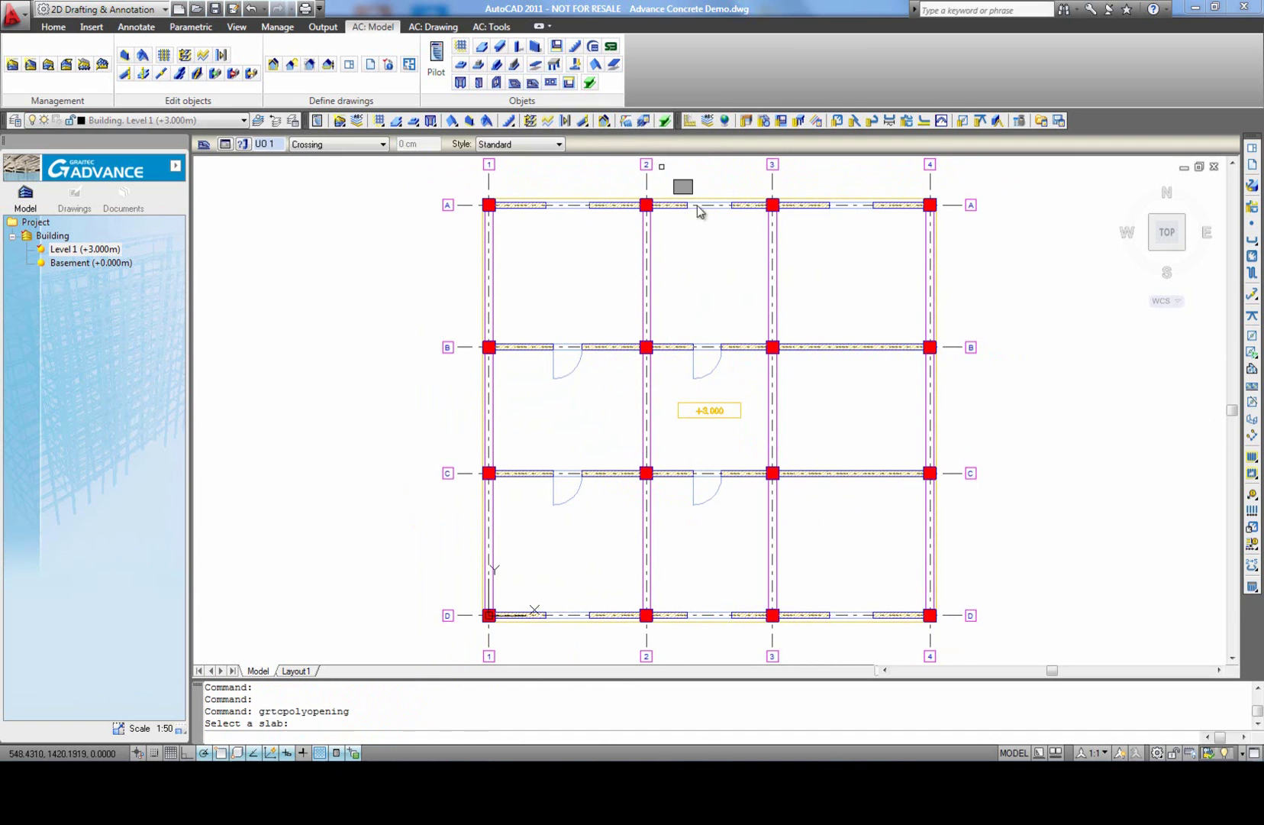
pyautogui.click(723, 408)
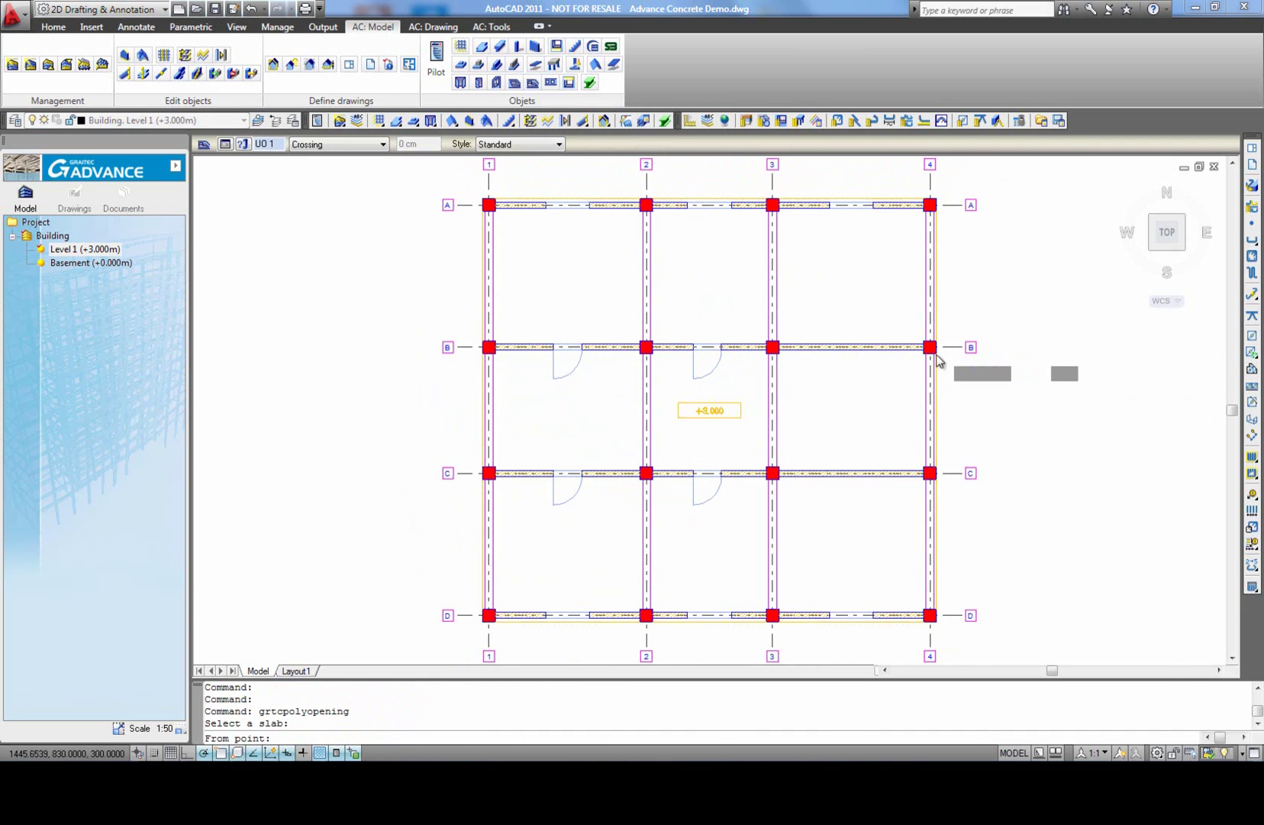
pyautogui.scroll(3, 928, 358)
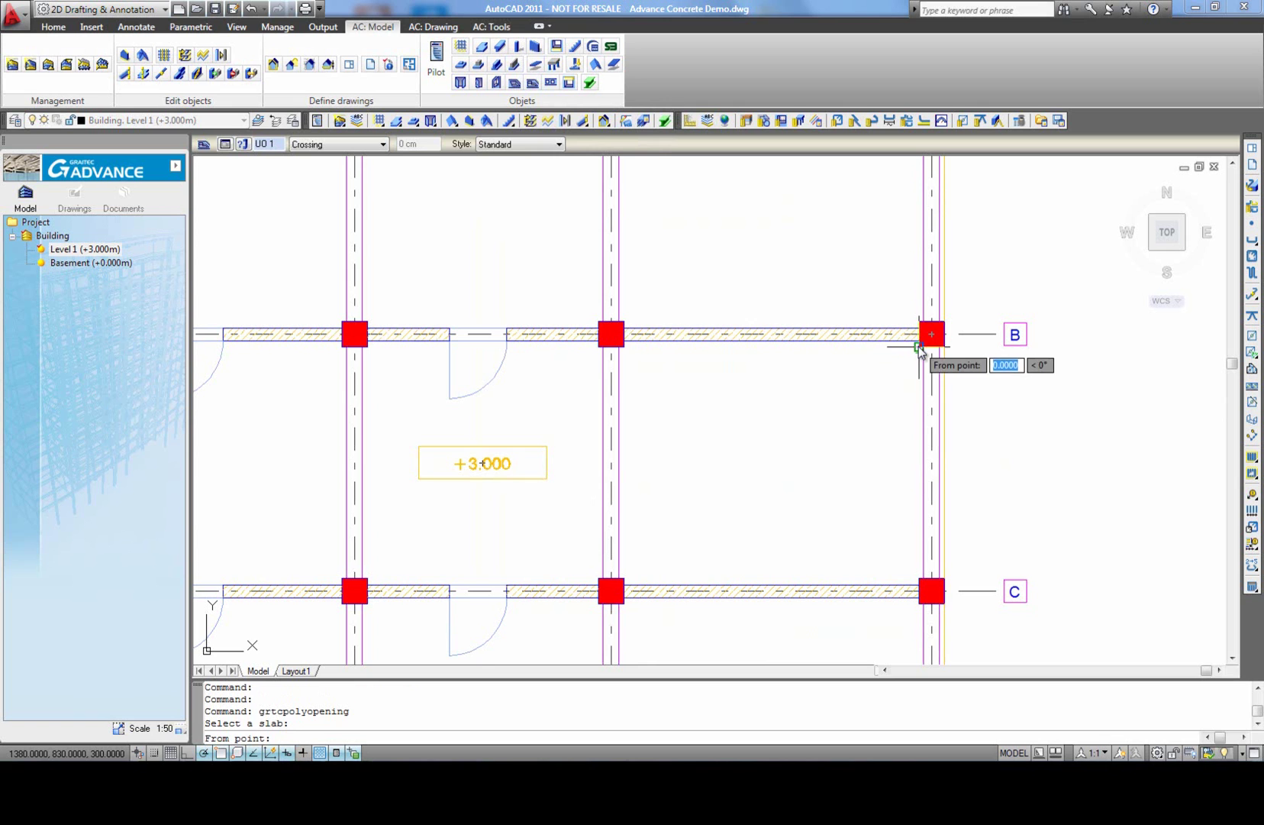
pyautogui.click(920, 349)
pyautogui.click(624, 346)
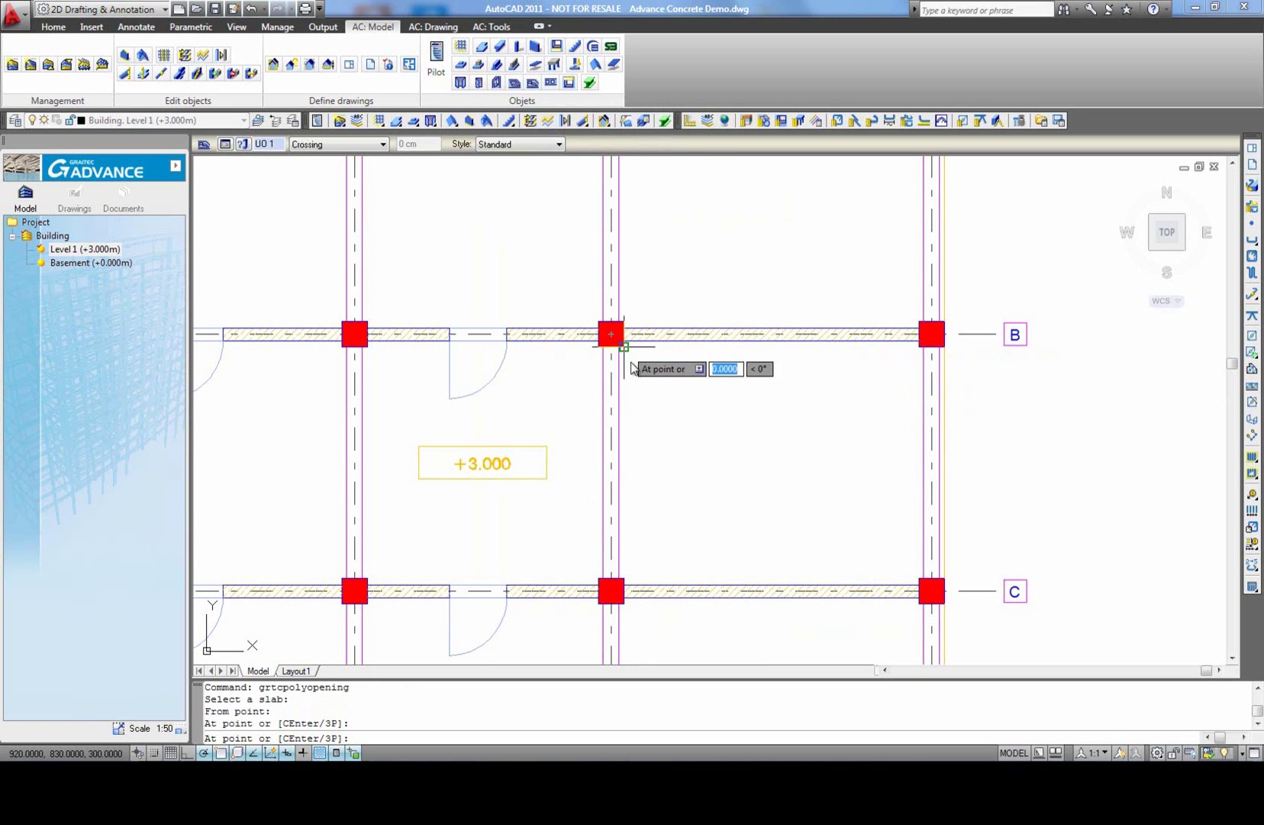
pyautogui.click(624, 578)
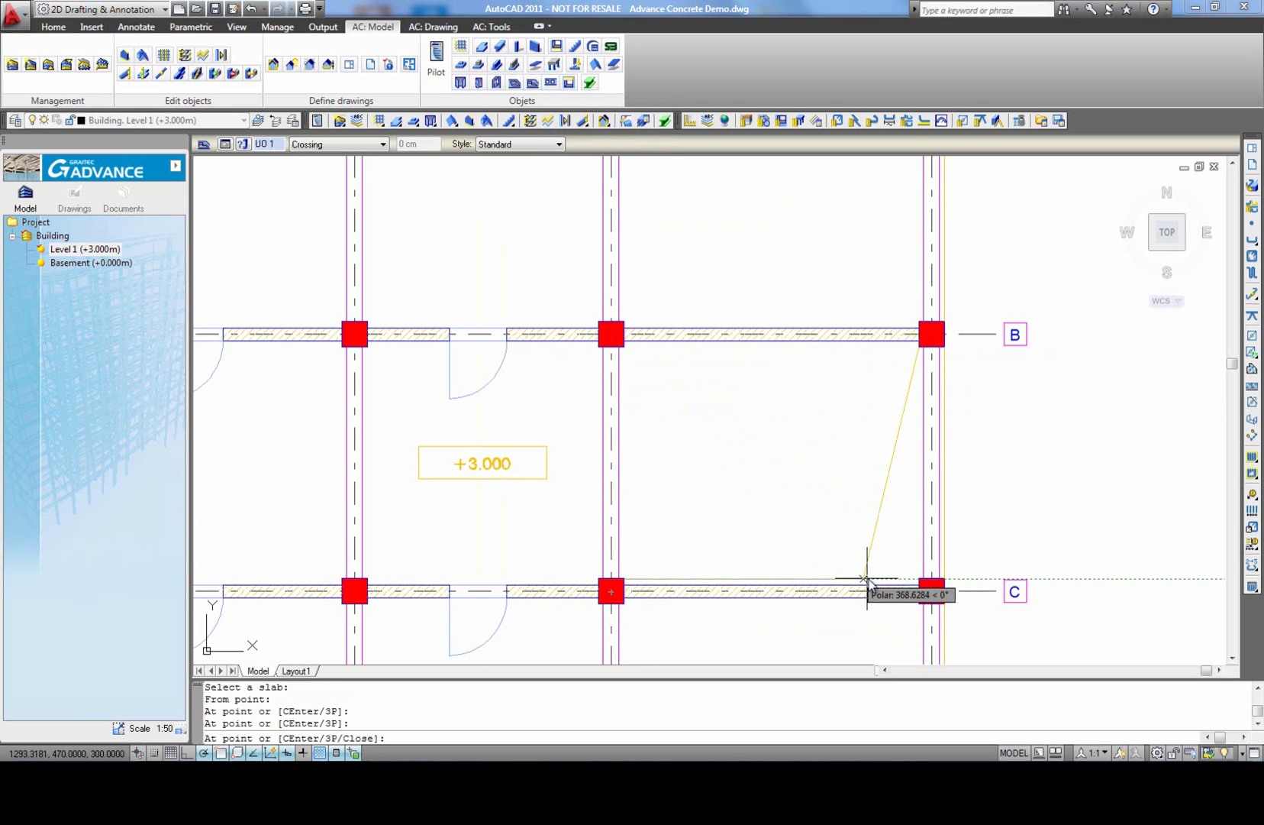
pyautogui.click(922, 579)
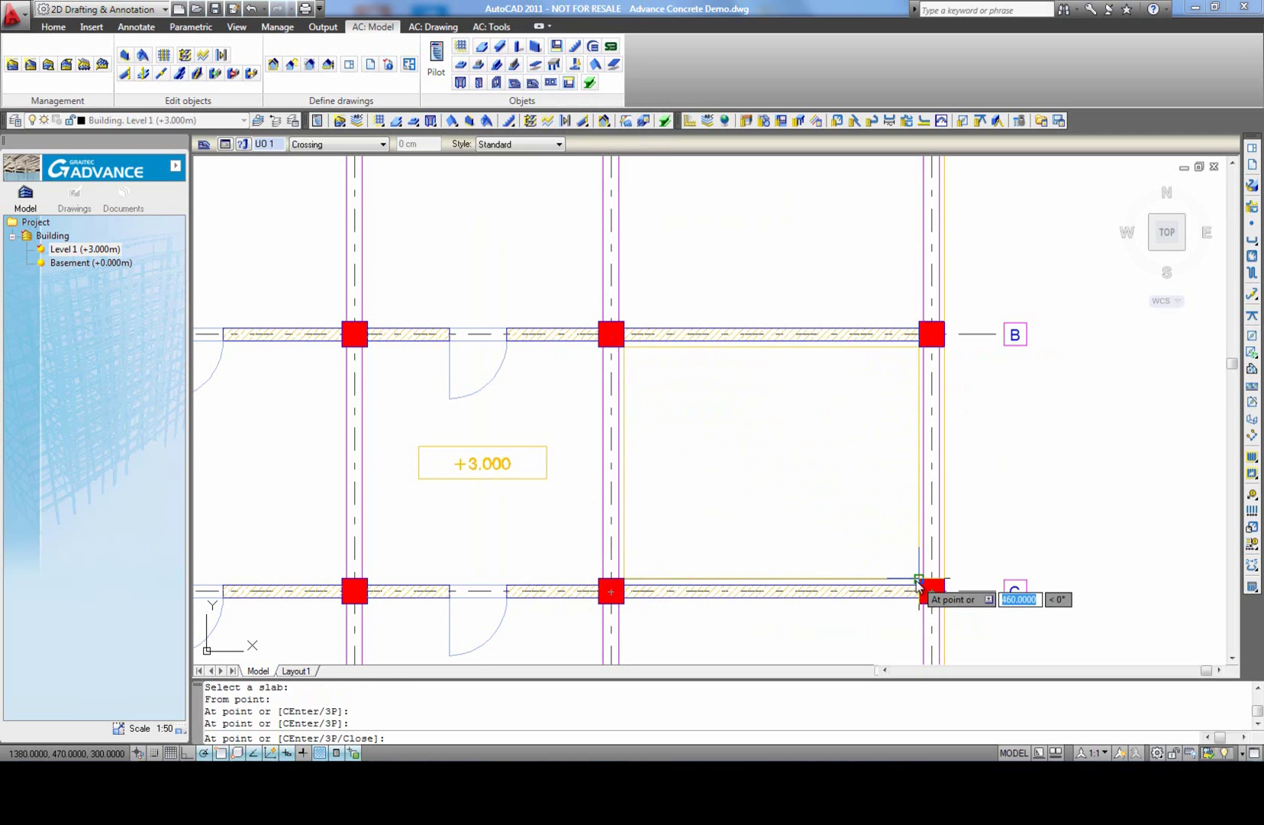
pyautogui.click(922, 350)
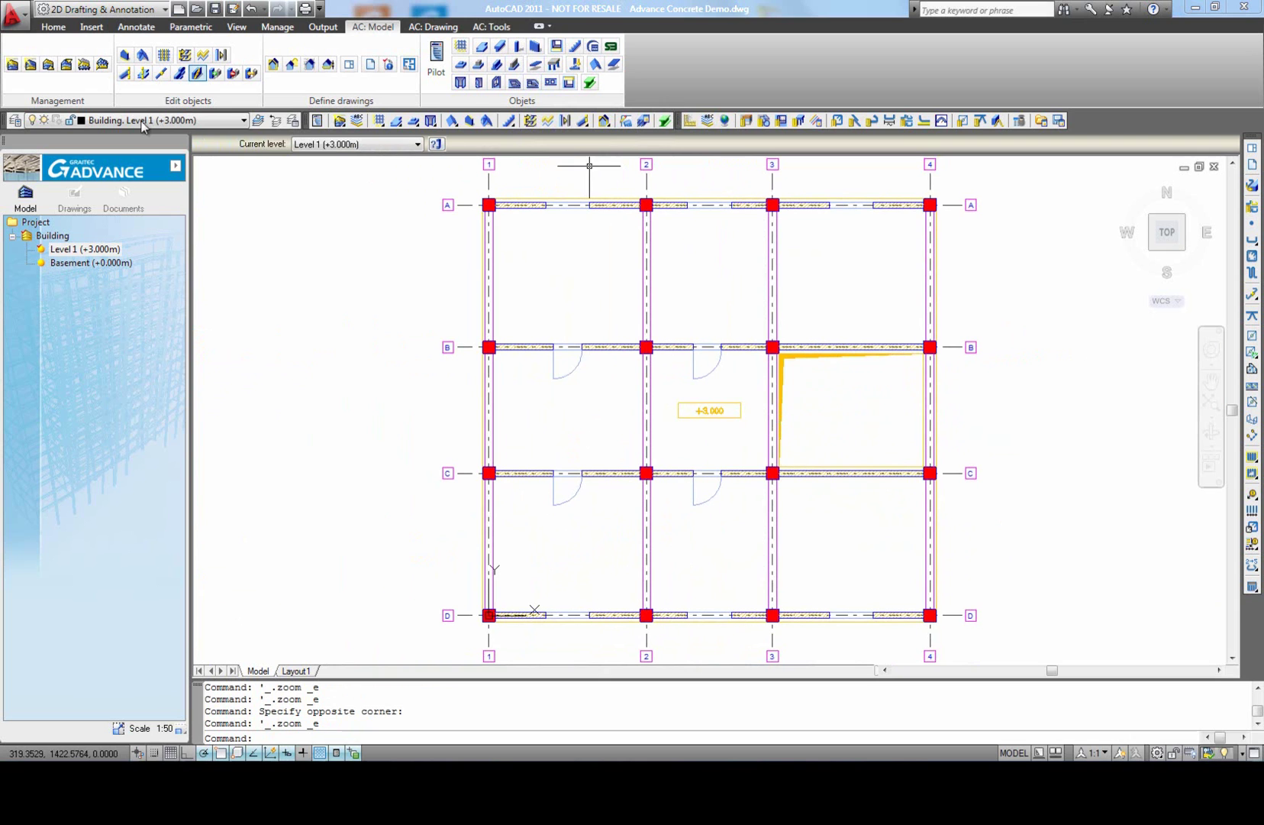
# Step: Copy Level 1 to a new level above without its visual elements
pyautogui.click(82, 249)
pyautogui.rightClick(80, 250)
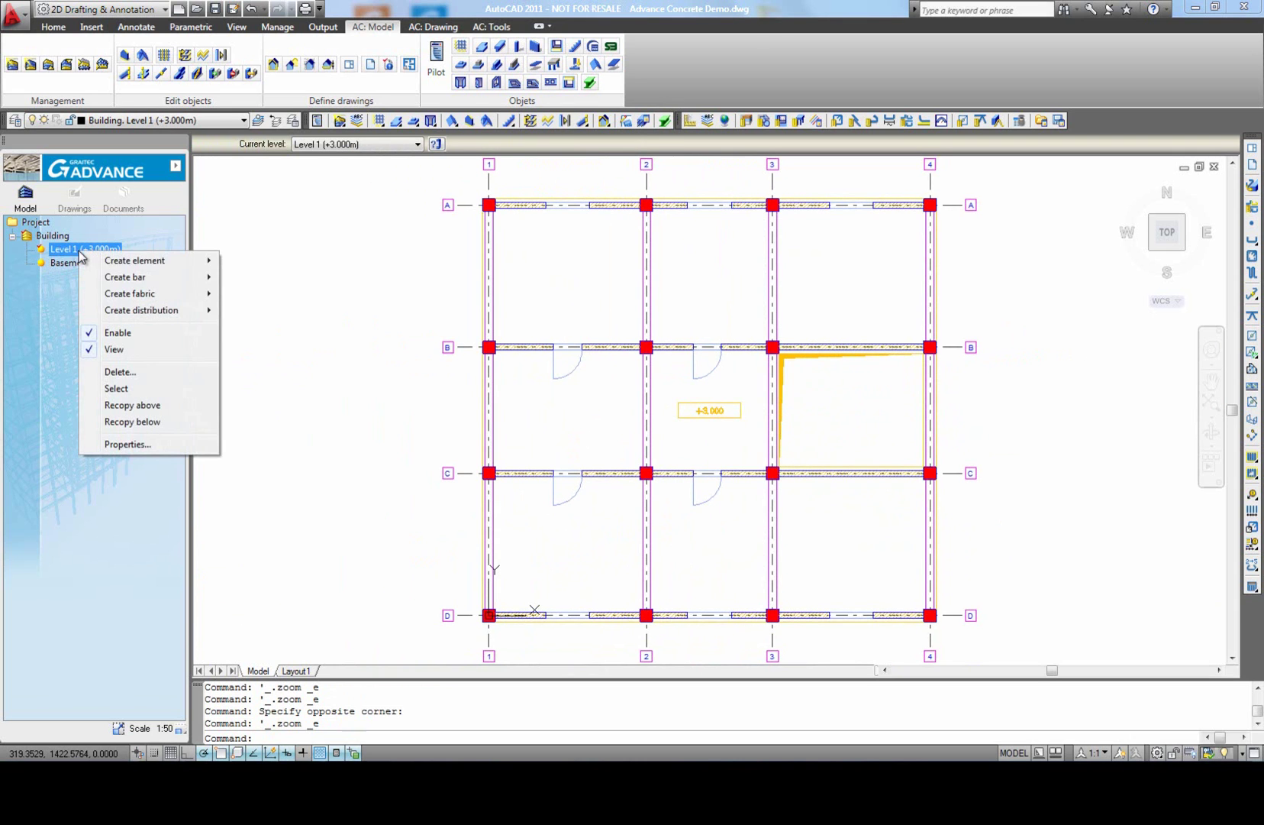
pyautogui.click(152, 406)
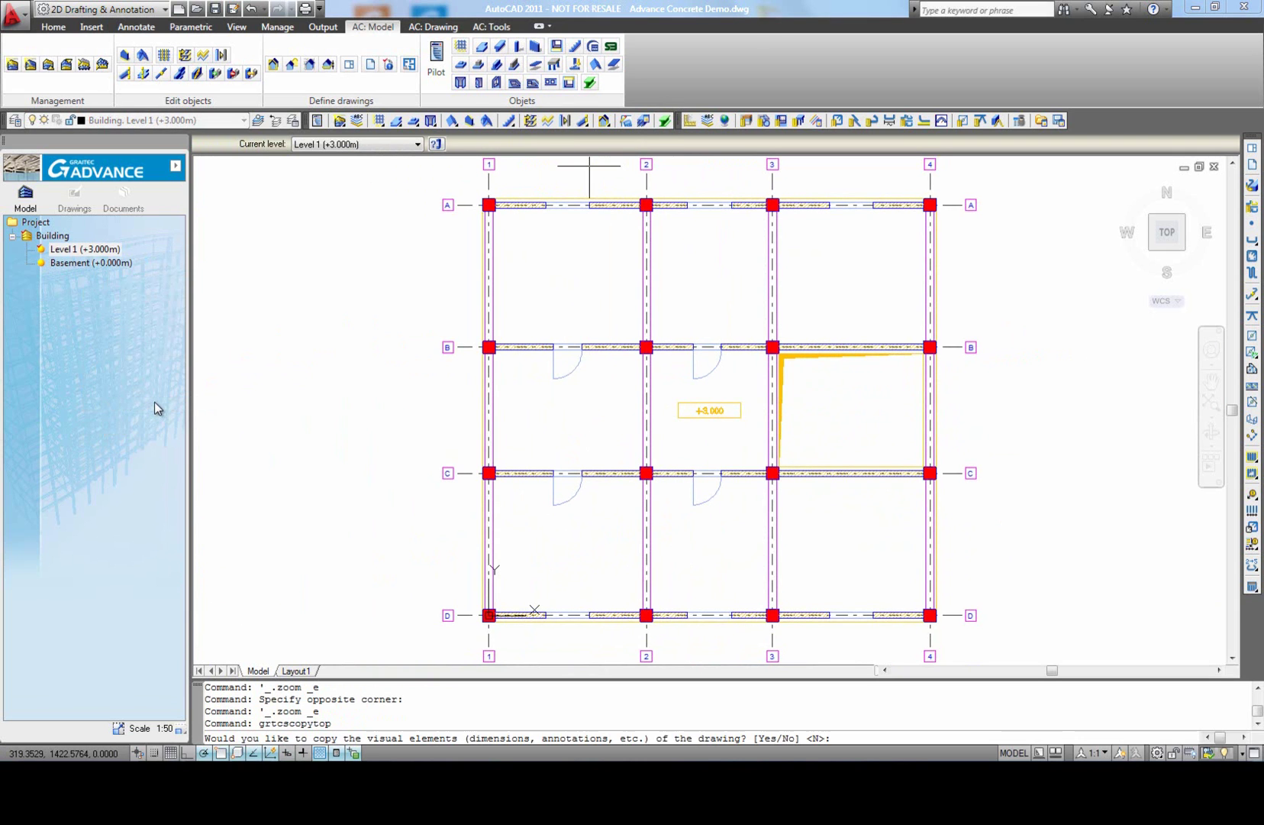
pyautogui.press('Return')
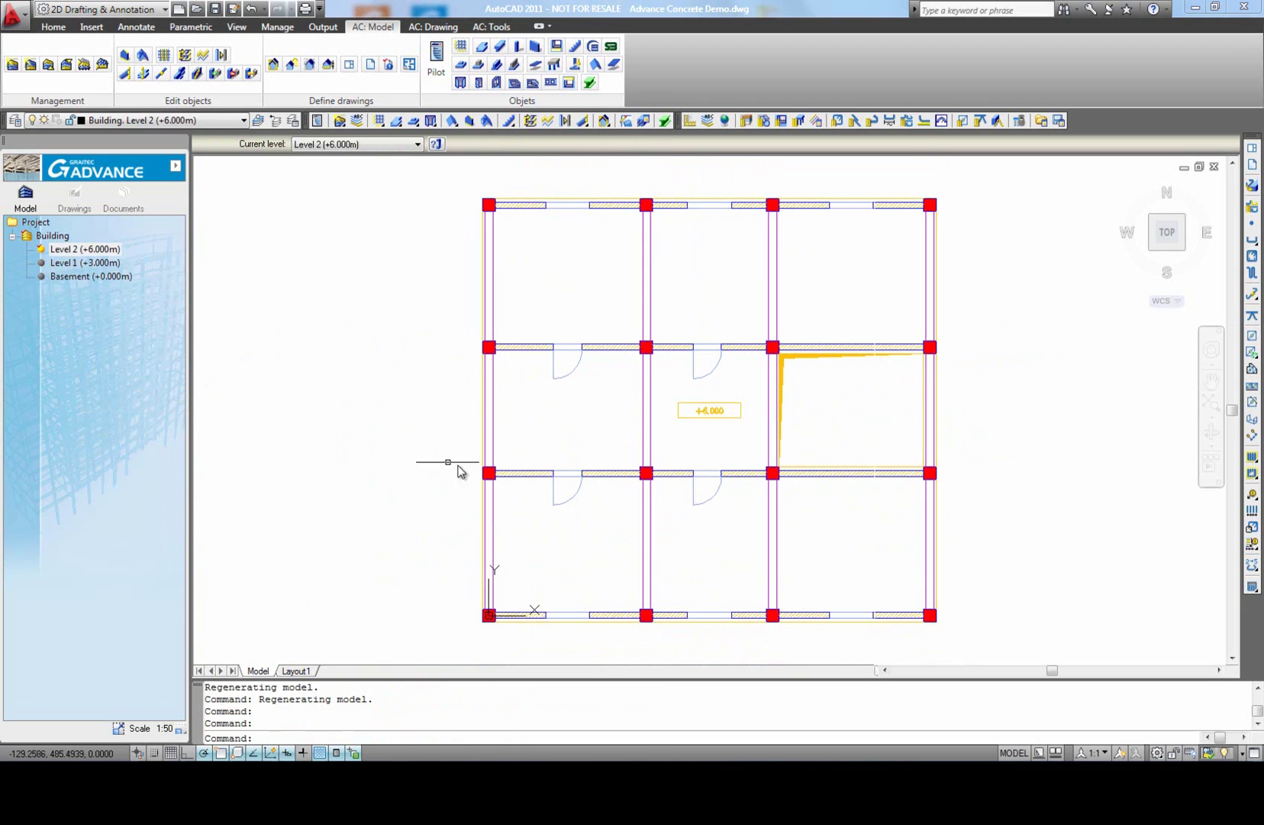
# Step: Make Level 2 current and set its elevation to 2.8 m relative to the level below
pyautogui.doubleClick(95, 255)
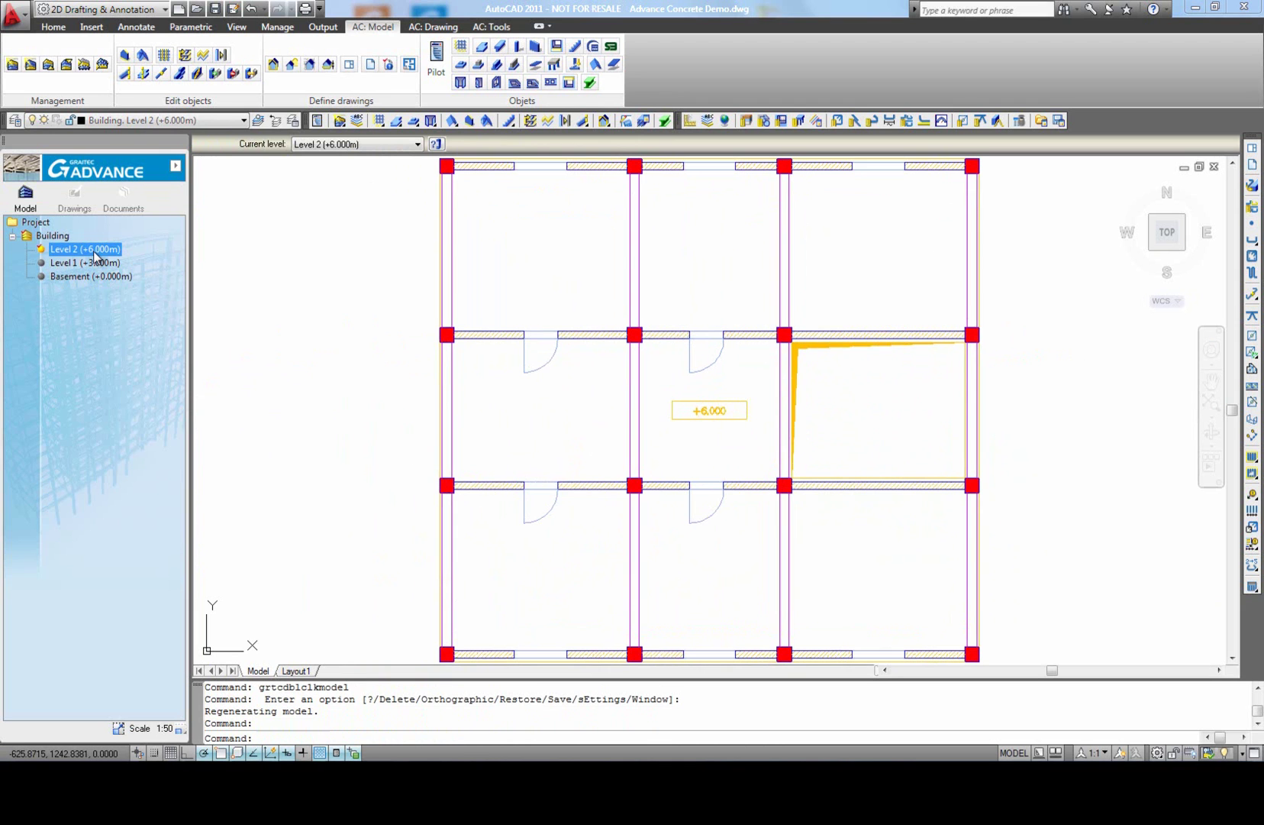
pyautogui.rightClick(94, 252)
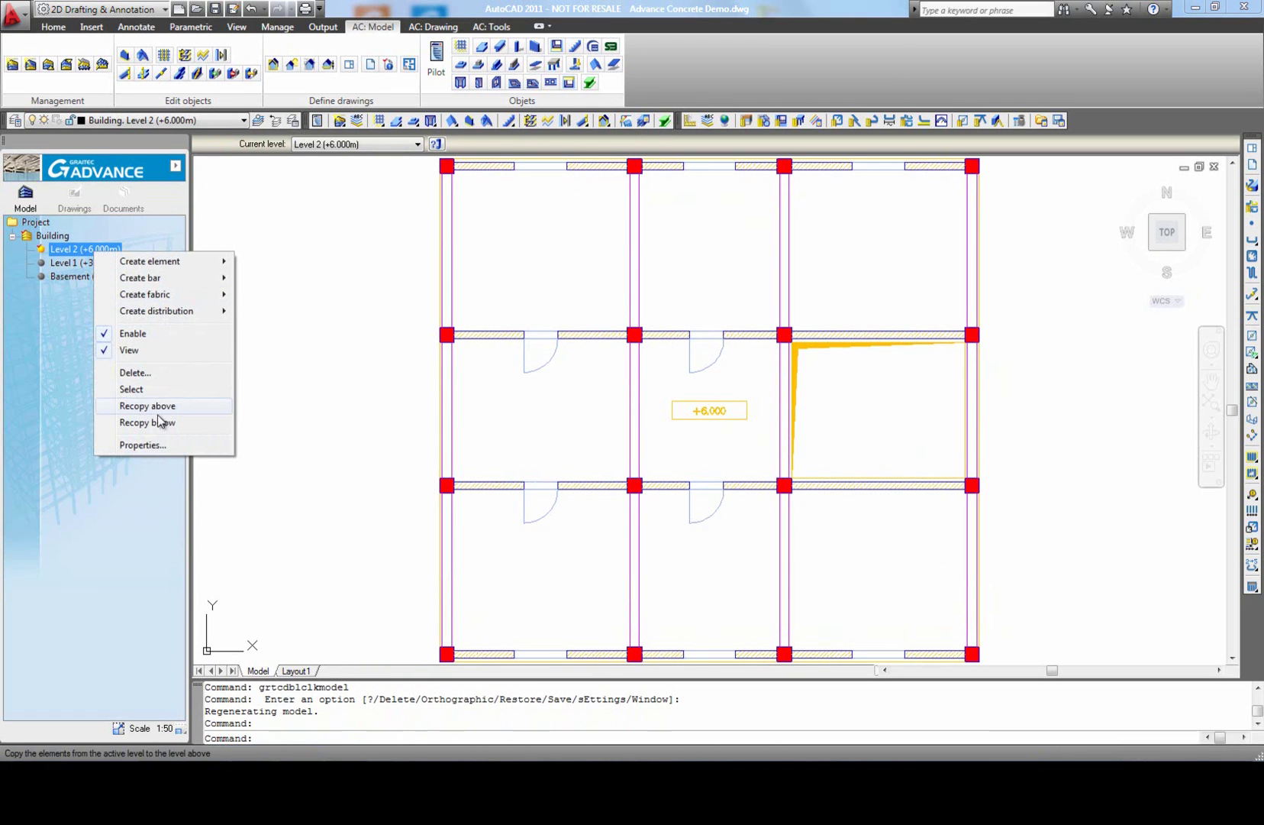
pyautogui.click(153, 445)
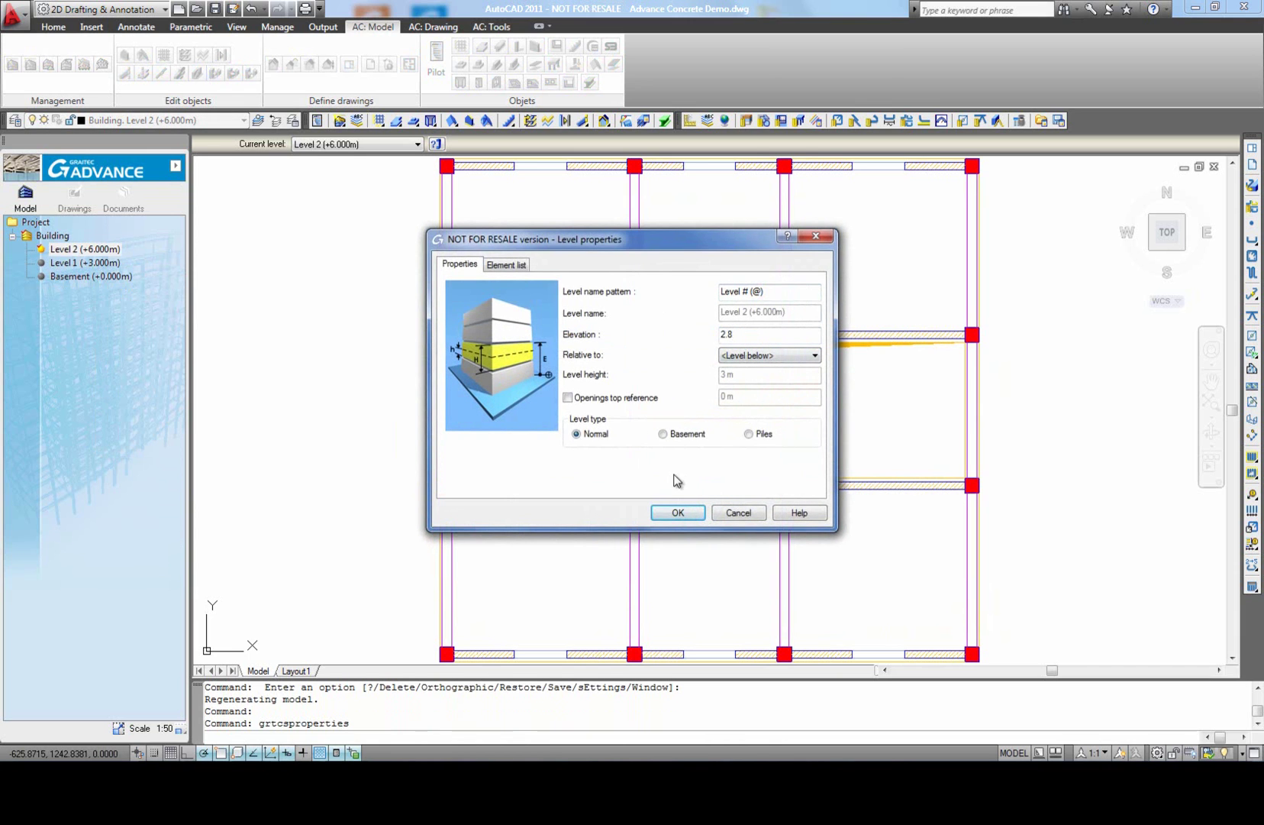
pyautogui.click(679, 513)
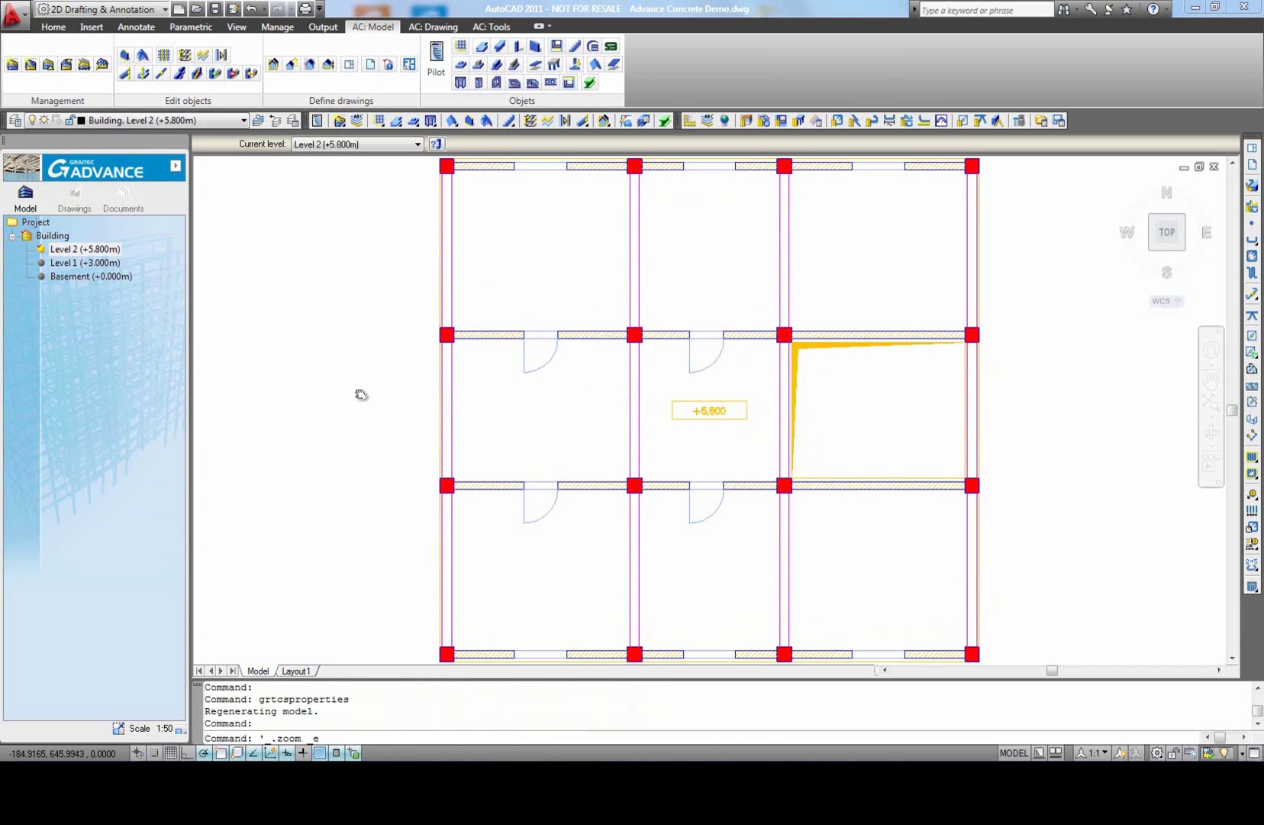
# Step: Copy Level 2 to a new level above without its visual elements
pyautogui.rightClick(84, 249)
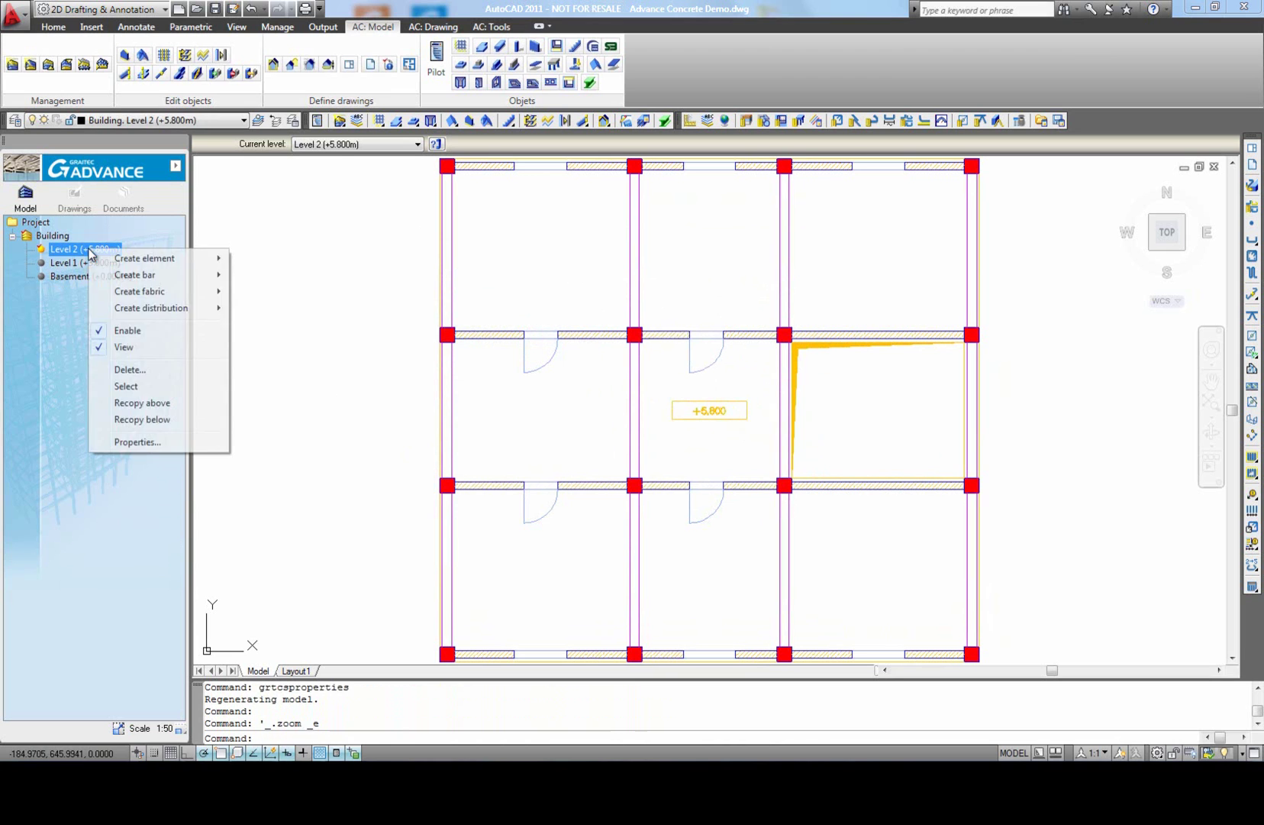
pyautogui.click(140, 404)
pyautogui.press('Return')
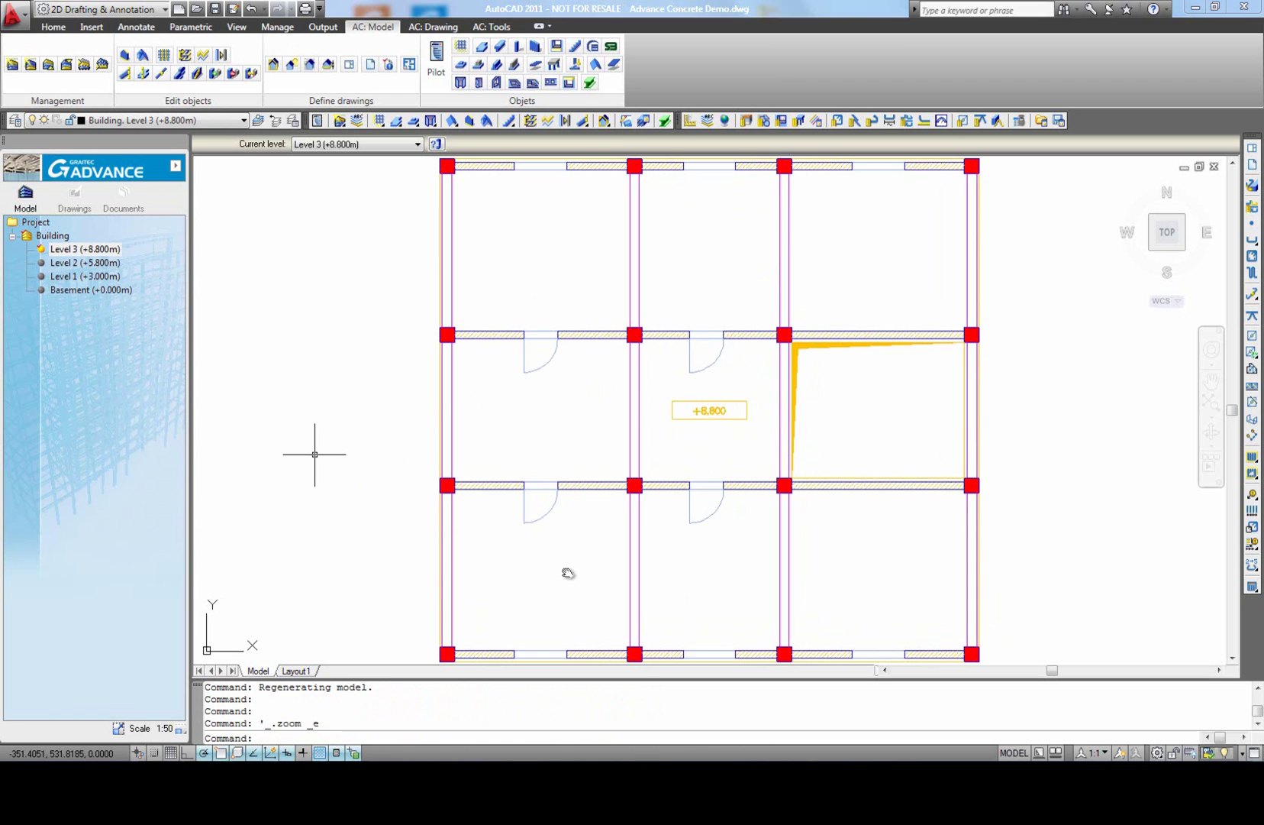
# Step: Start the building foundation on the Basement with fixed dimensions, setting isolated footings to 150 cm high, 180 cm wide and 180 cm long
pyautogui.doubleClick(99, 288)
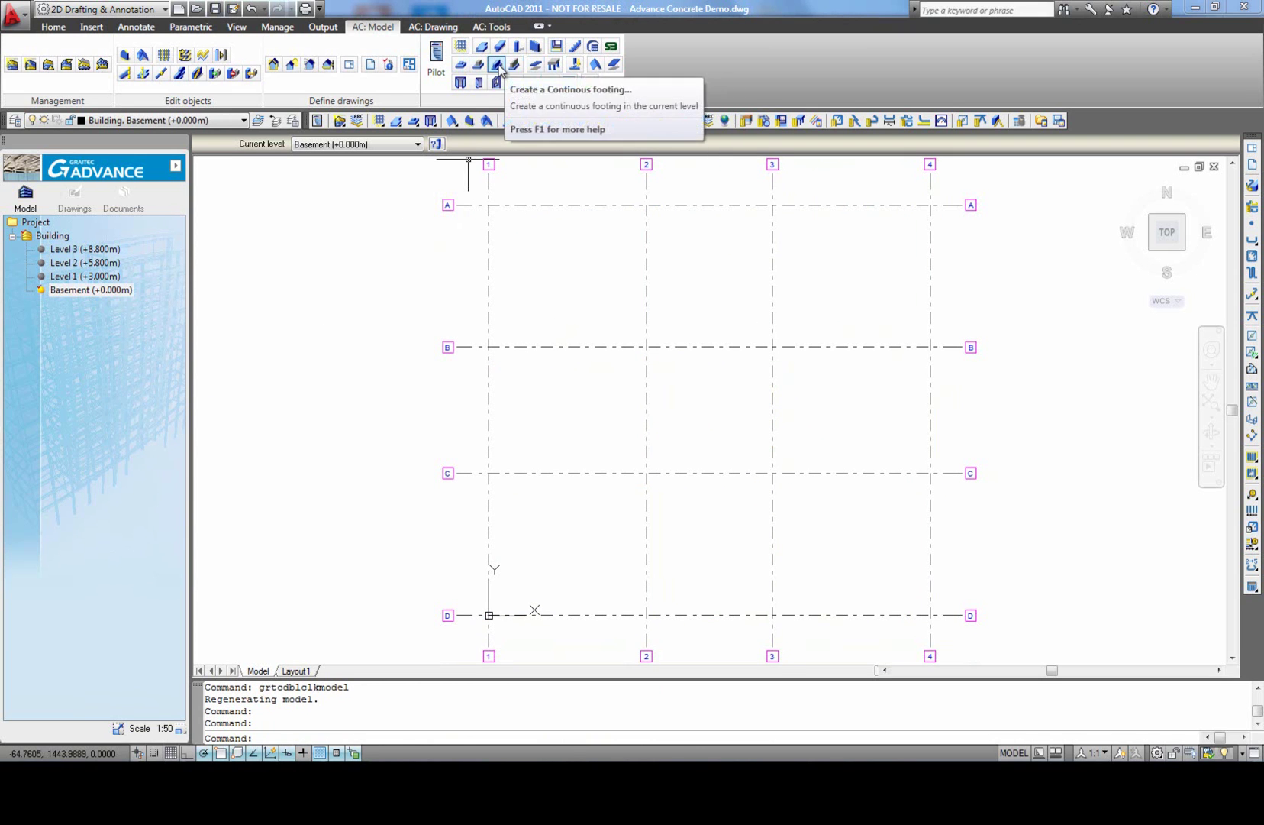
pyautogui.click(574, 65)
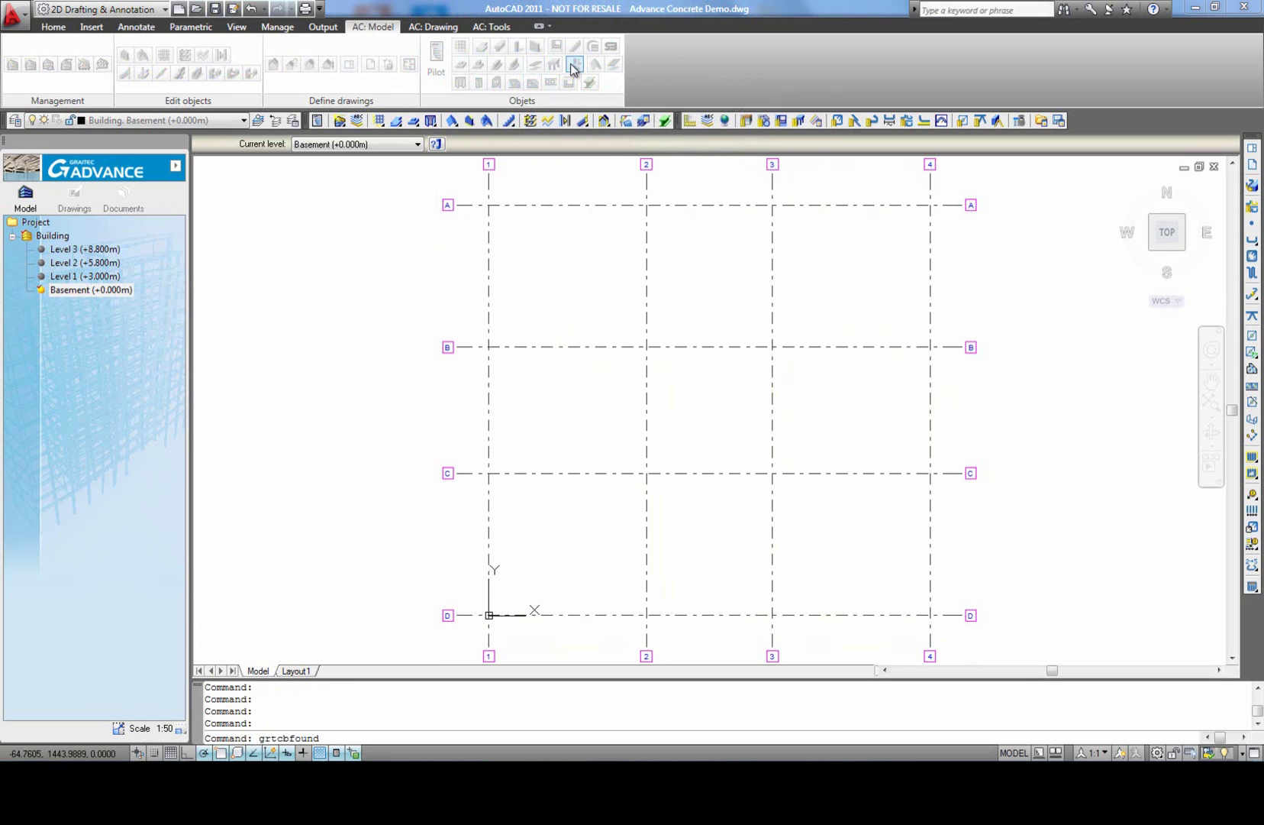
pyautogui.click(483, 331)
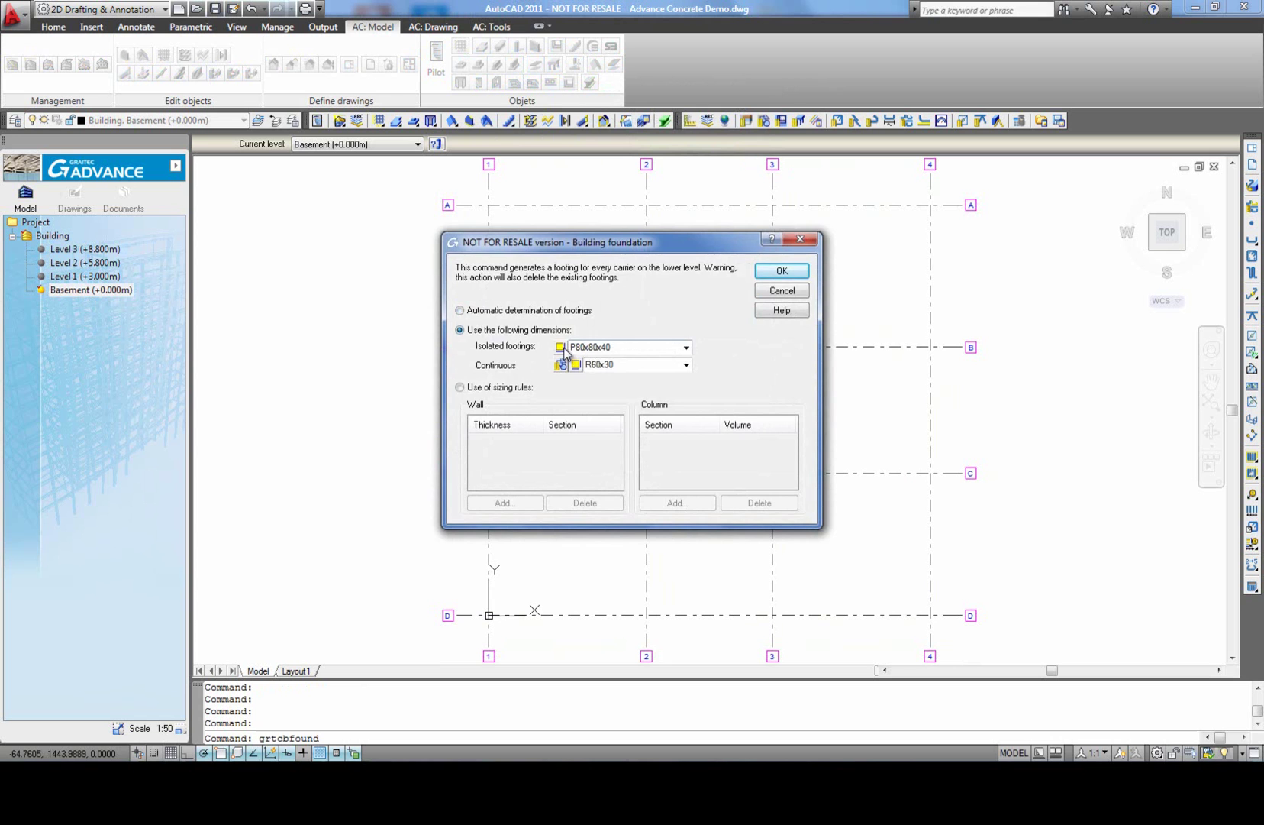
pyautogui.click(562, 348)
pyautogui.doubleClick(628, 372)
pyautogui.write('150')
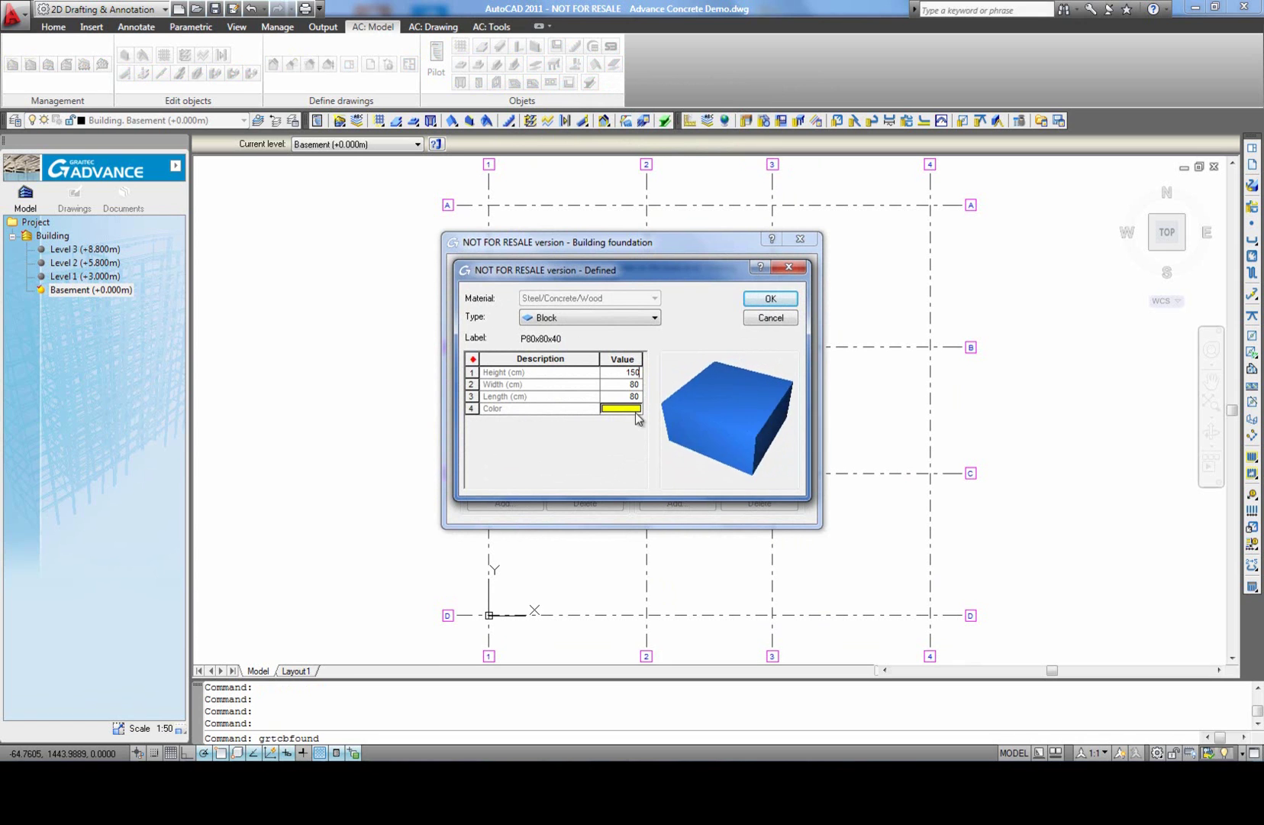
pyautogui.doubleClick(638, 384)
pyautogui.write('180')
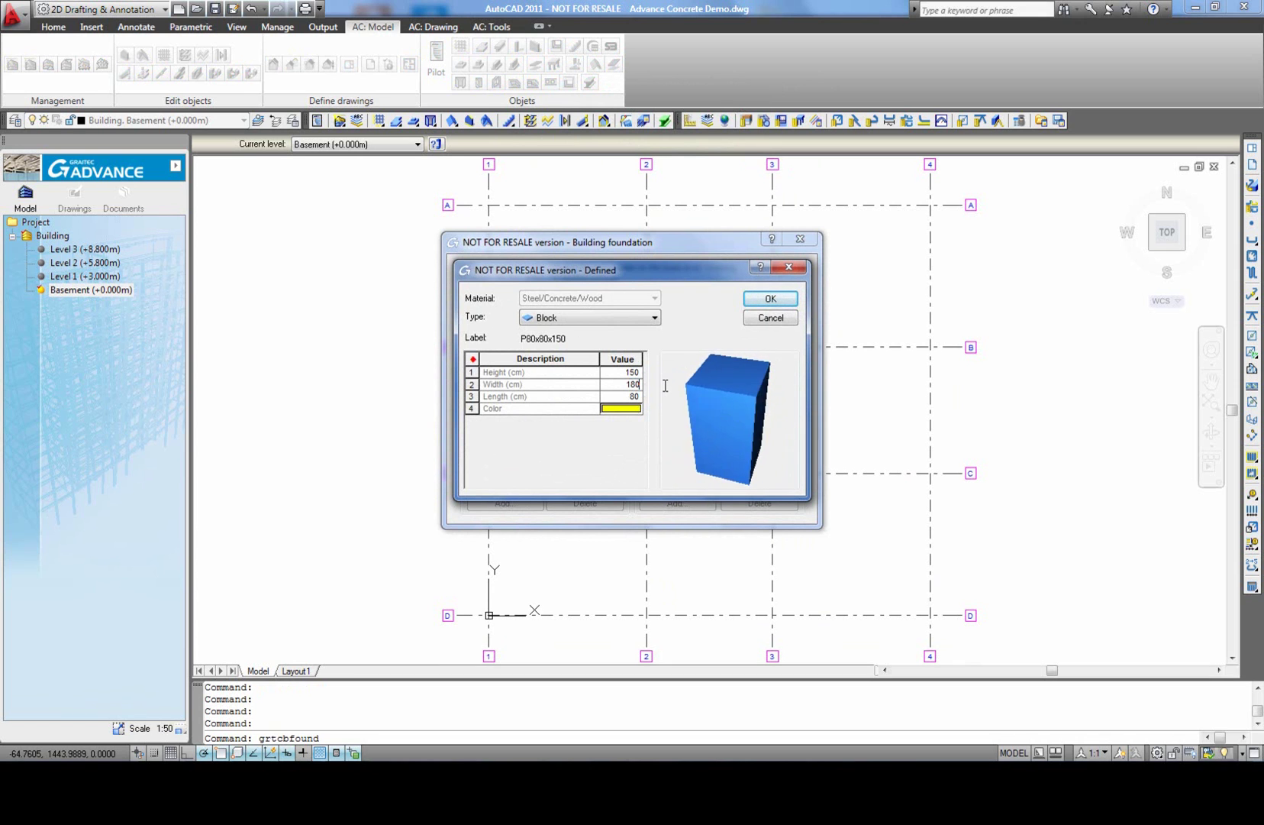
pyautogui.doubleClick(632, 396)
pyautogui.write('180')
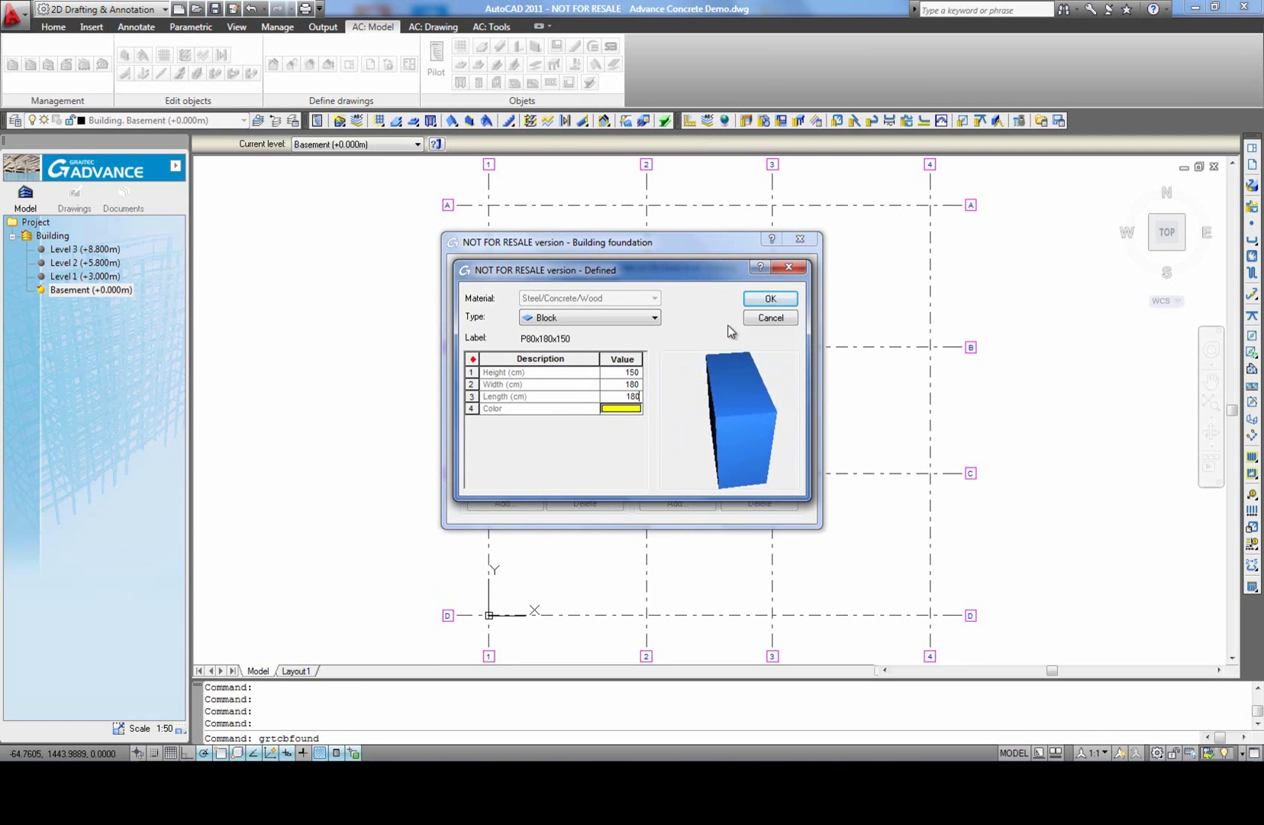
pyautogui.click(770, 300)
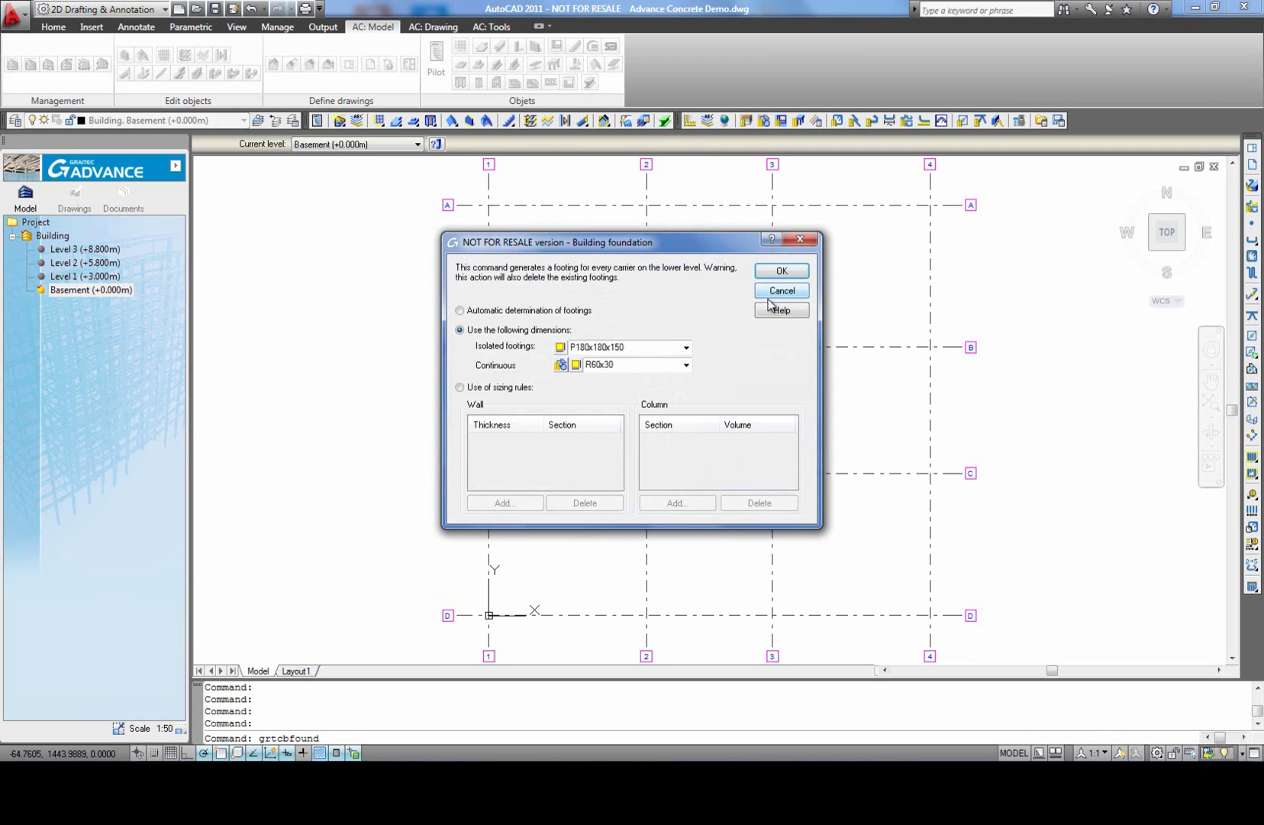
# Step: Set the continuous footings to 50 cm high by 60 cm wide and generate the foundations
pyautogui.click(578, 365)
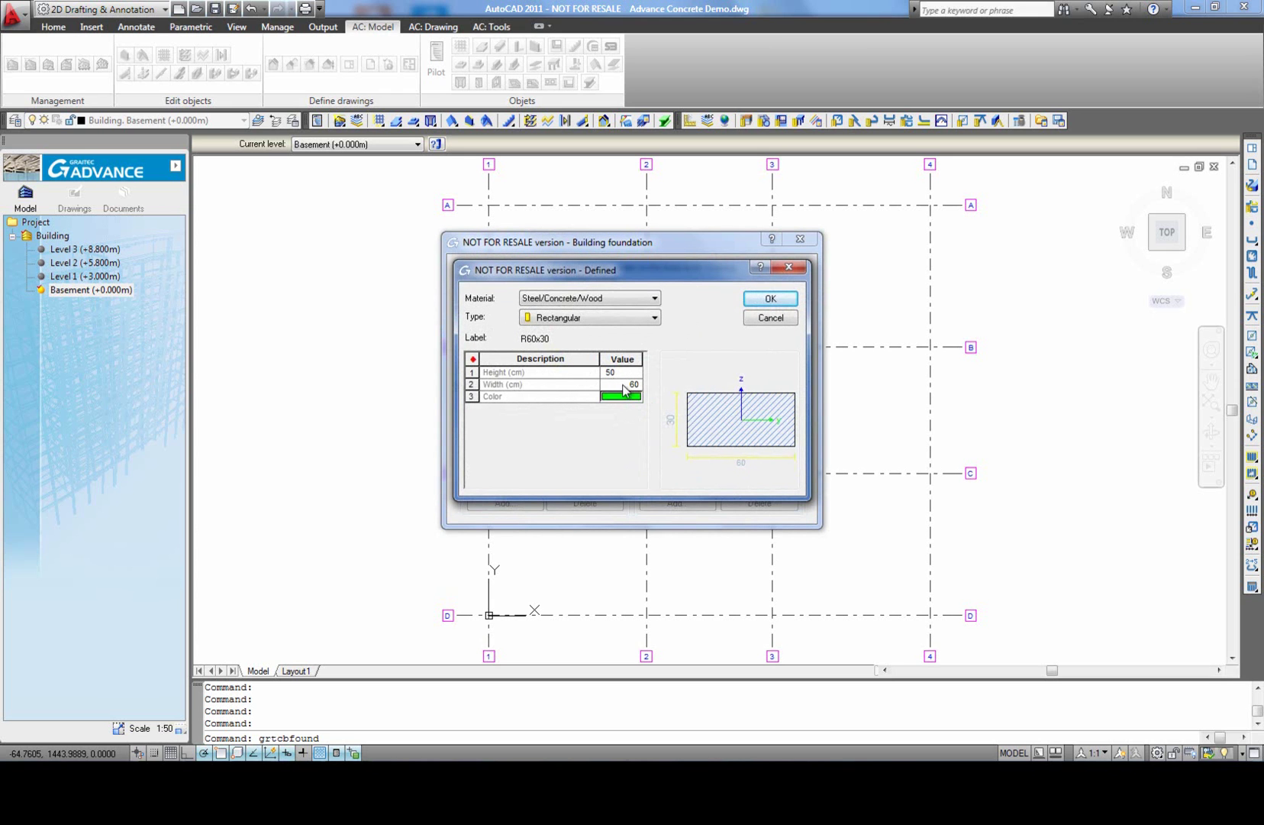
pyautogui.write('50')
pyautogui.click(623, 386)
pyautogui.click(766, 300)
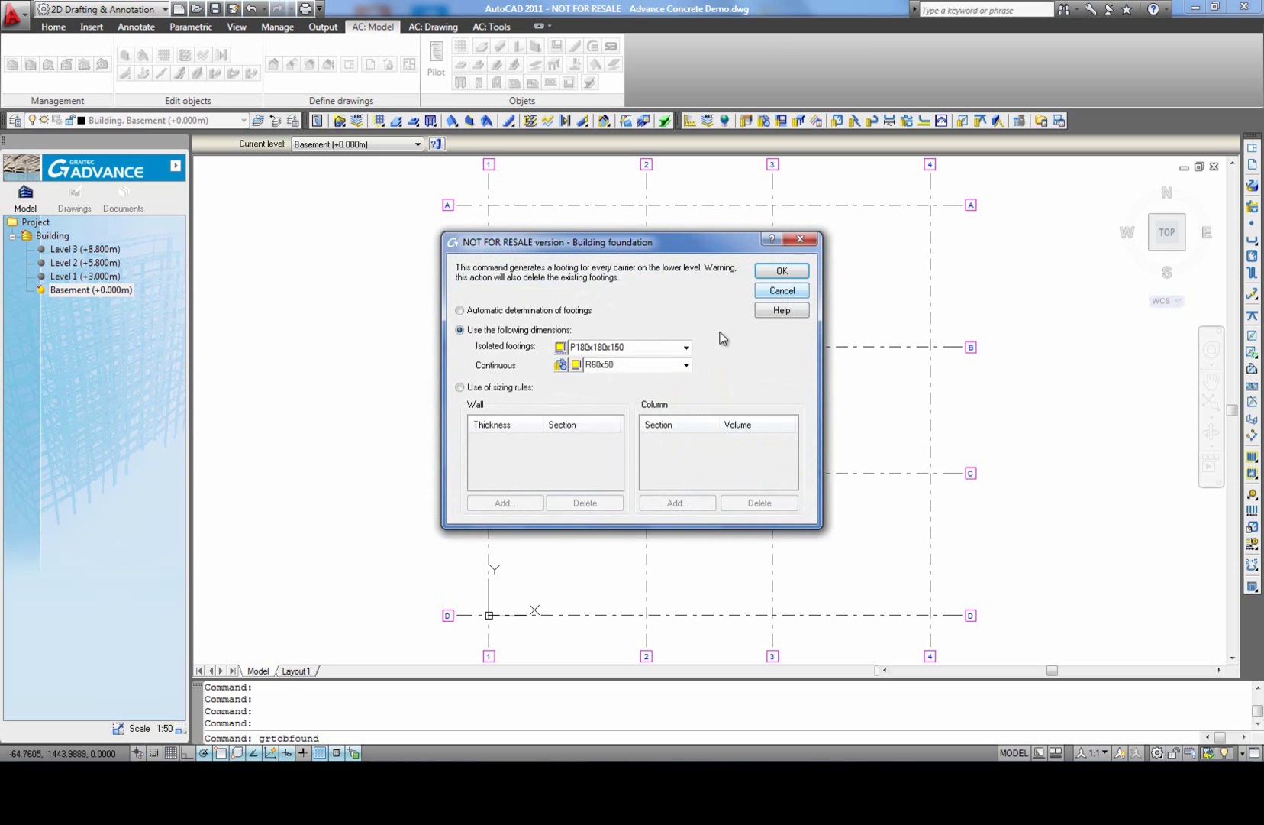
pyautogui.click(779, 272)
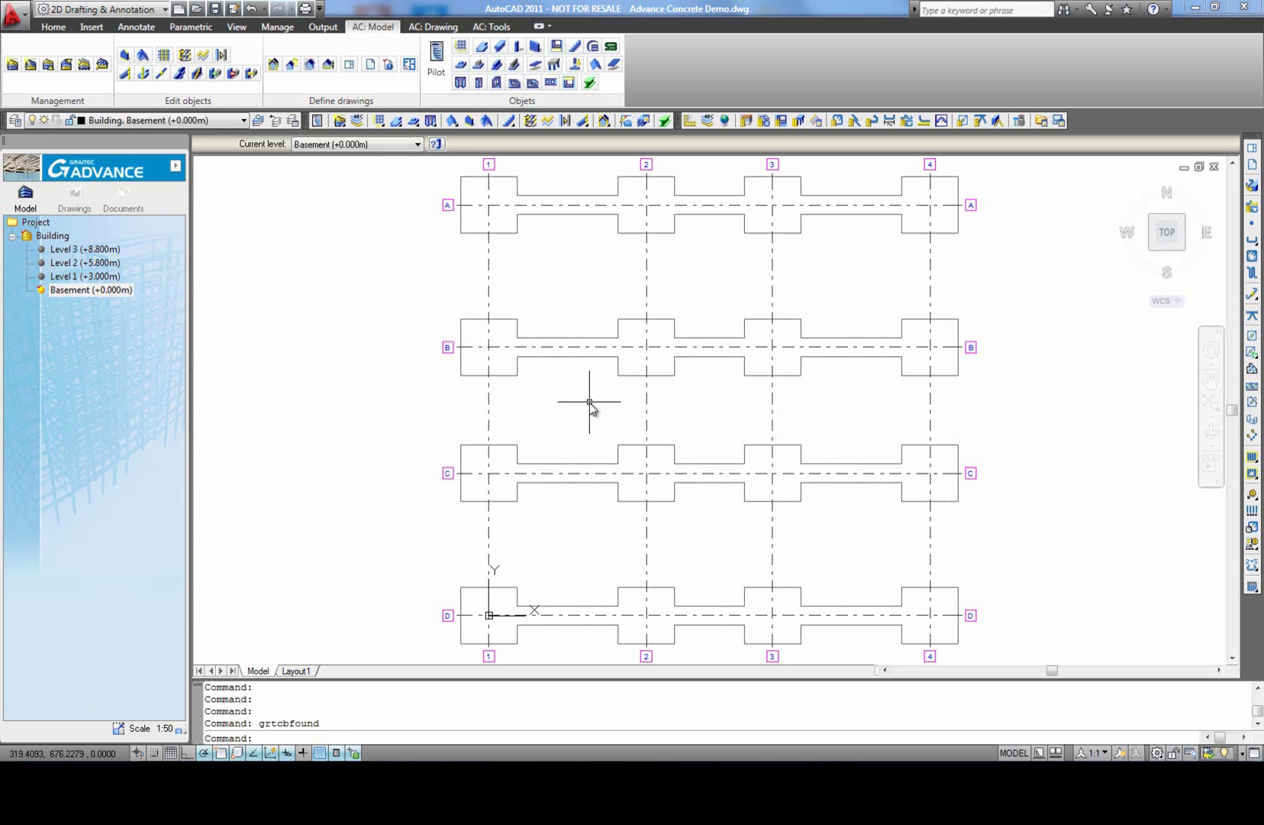
# Step: Display the whole building in 3D with the Shaded visual style and orbit around it to inspect it
pyautogui.doubleClick(56, 238)
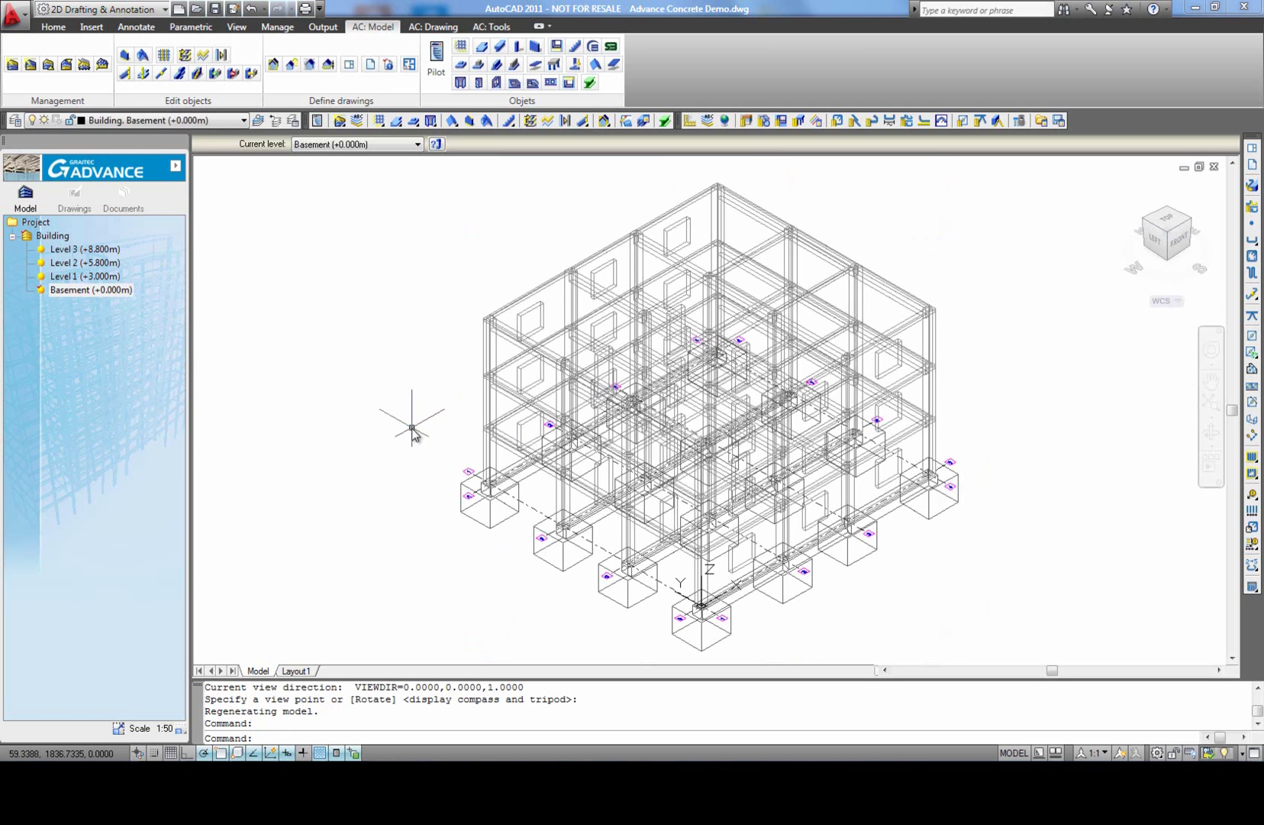
pyautogui.middleClick(412, 429)
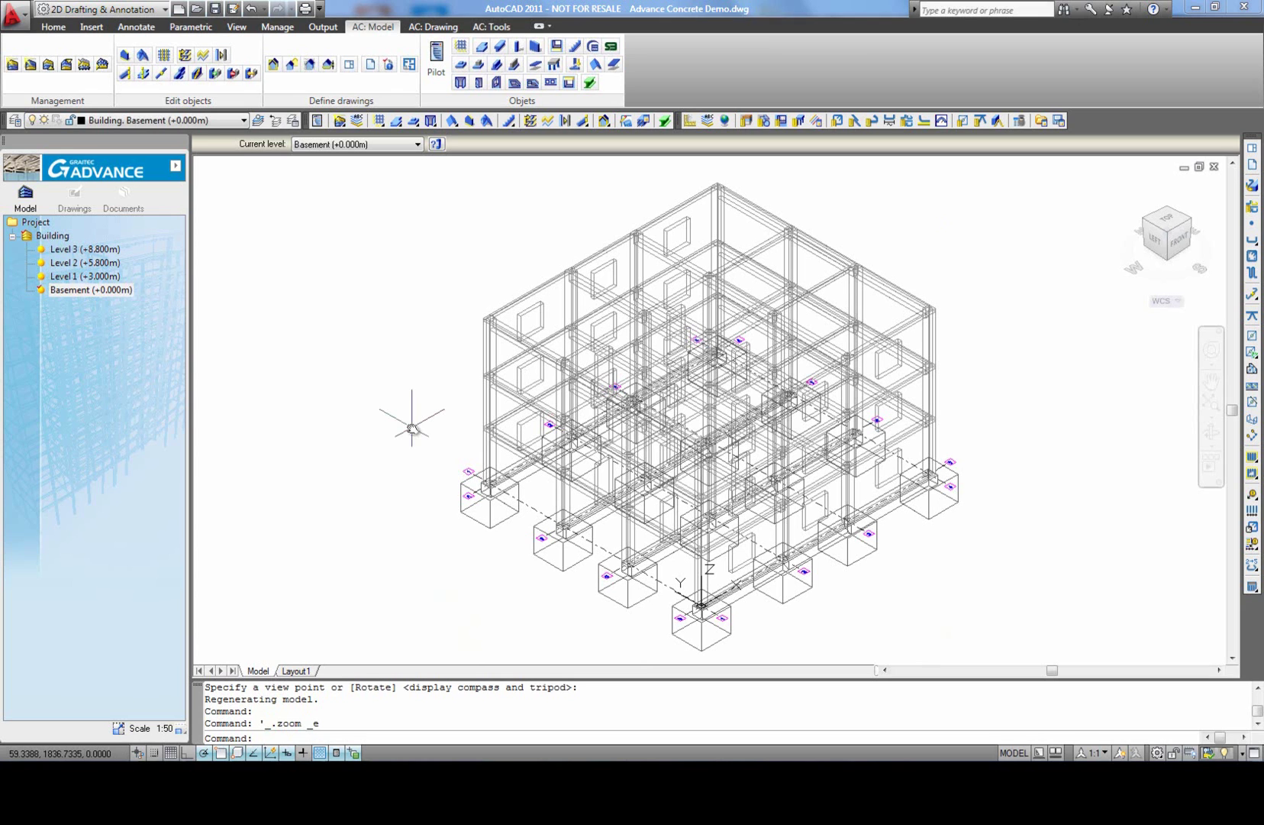
pyautogui.click(236, 27)
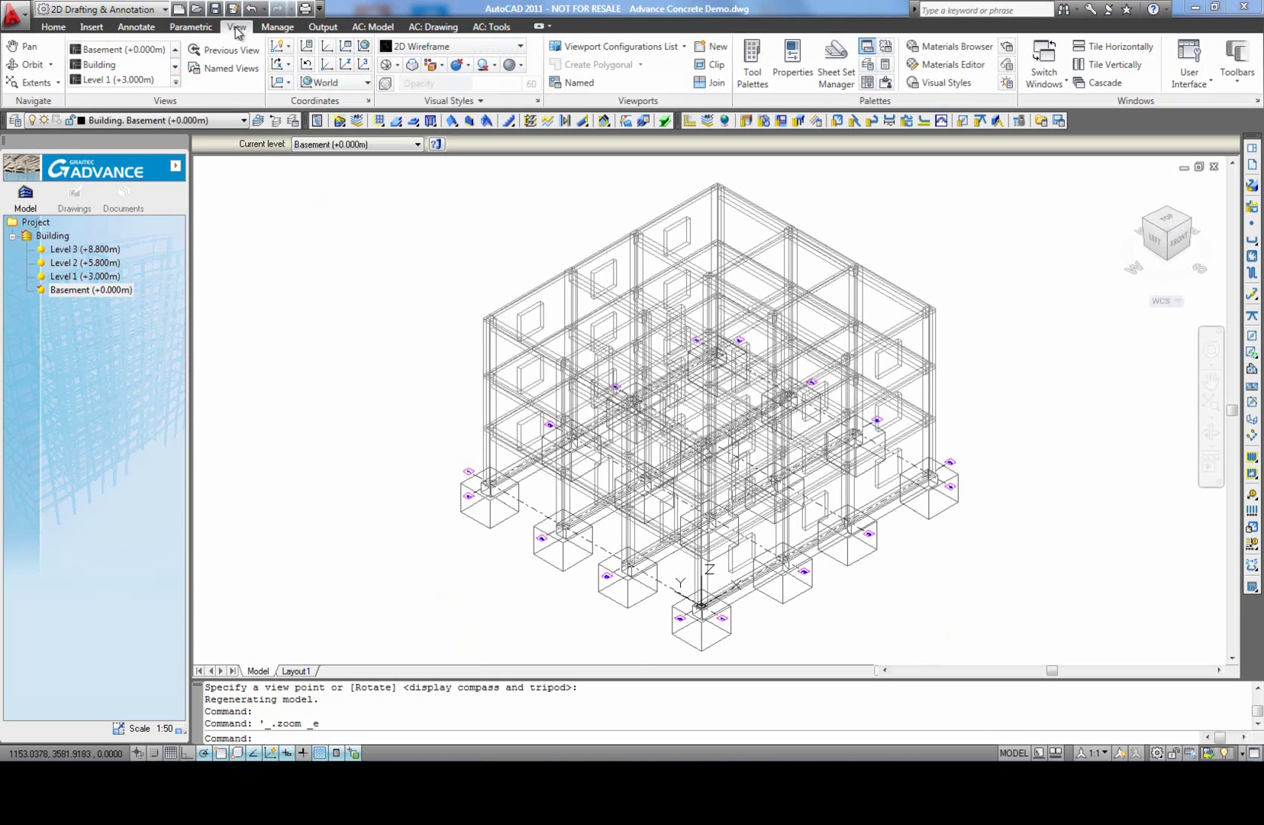
pyautogui.click(521, 48)
pyautogui.click(534, 134)
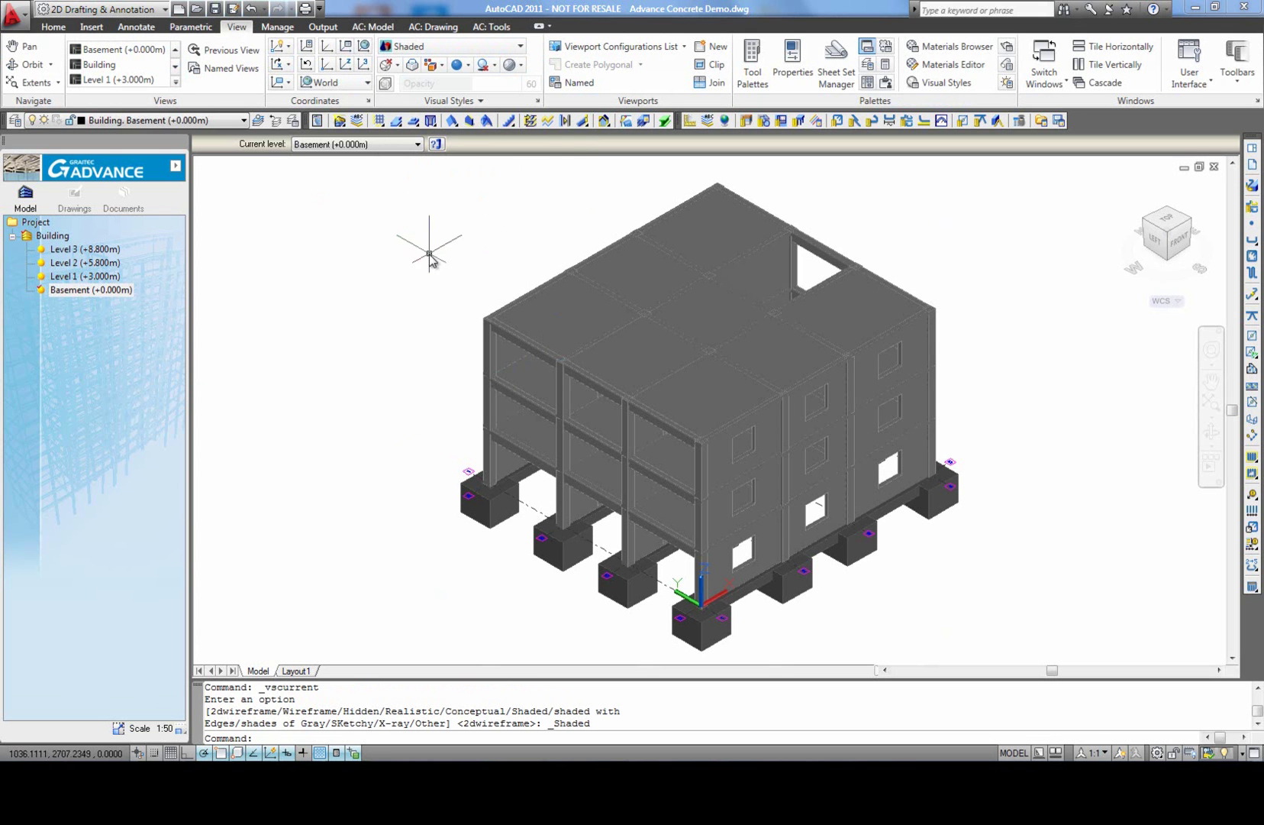
pyautogui.keyDown('shift'); pyautogui.moveTo(963, 519); pyautogui.dragTo(886, 492, button='middle'); pyautogui.keyUp('shift')
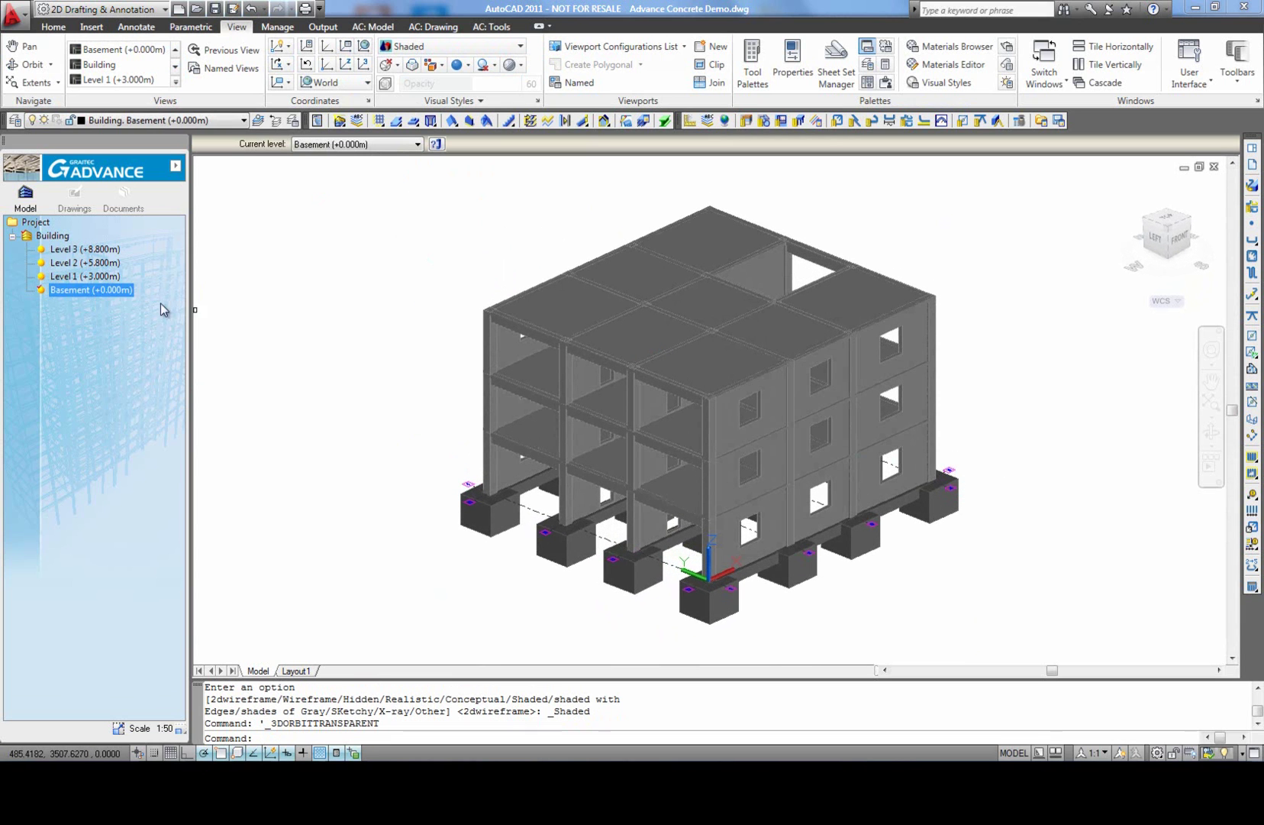
# Step: Turn off the display of inactive levels and buildings in grey in the project's user preferences
pyautogui.rightClick(60, 238)
pyautogui.click(37, 222)
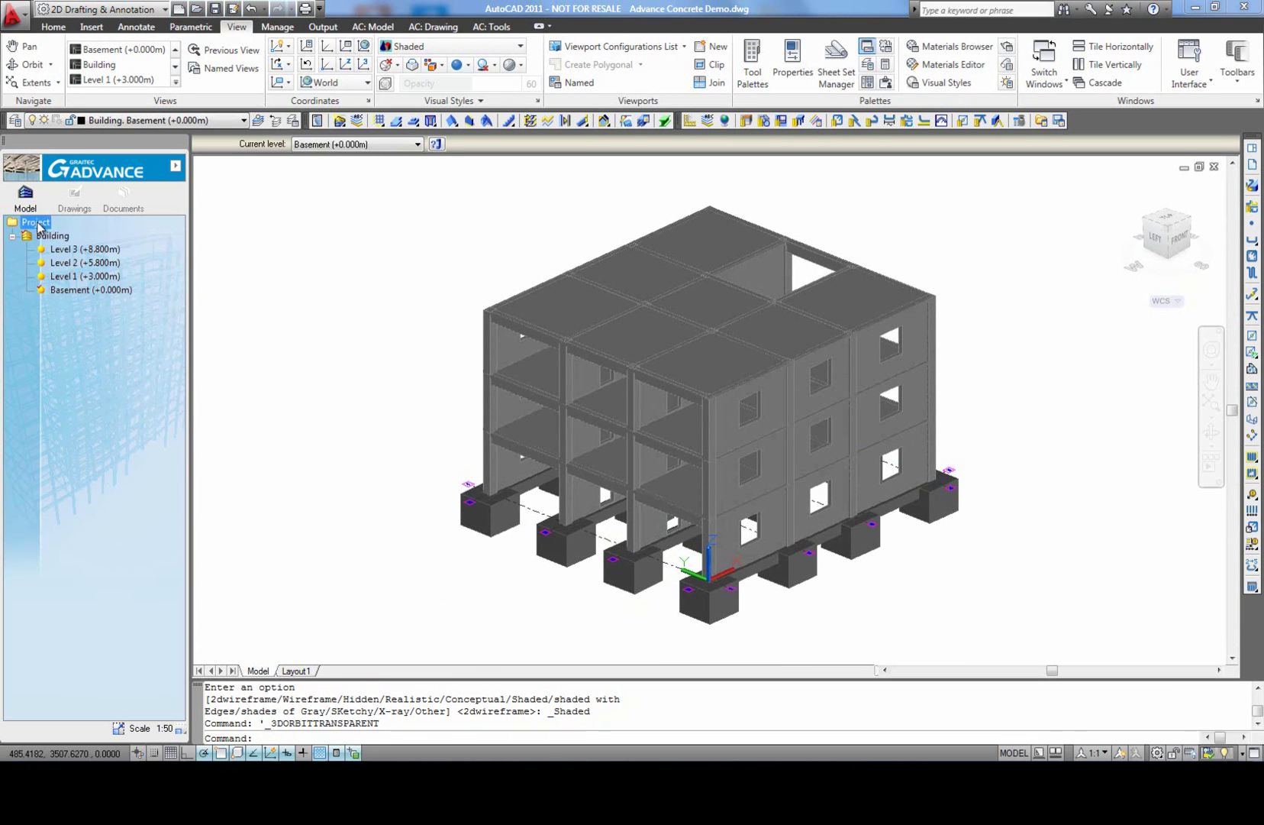
pyautogui.rightClick(37, 222)
pyautogui.click(100, 373)
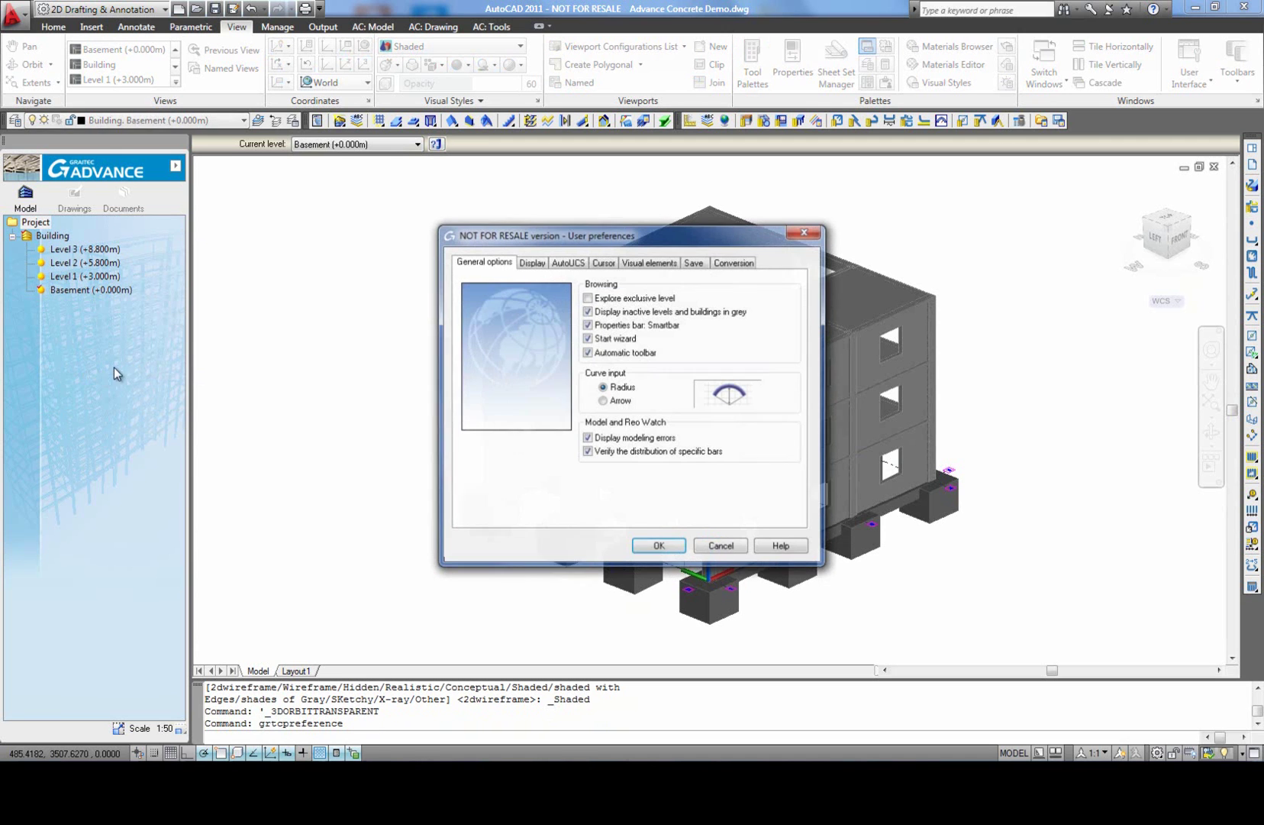
pyautogui.click(655, 548)
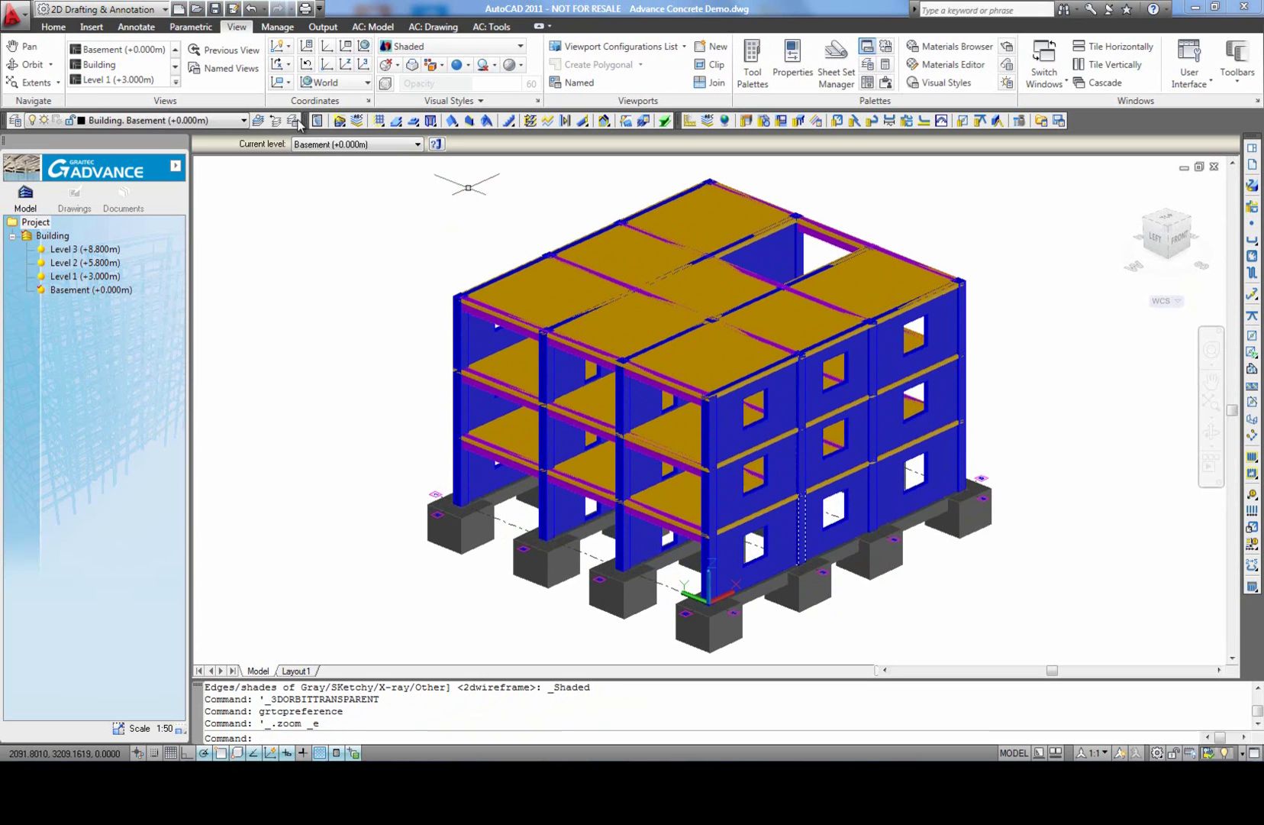
# Step: Open the Level 1 plan and set its visual style to 2D Wireframe
pyautogui.doubleClick(101, 276)
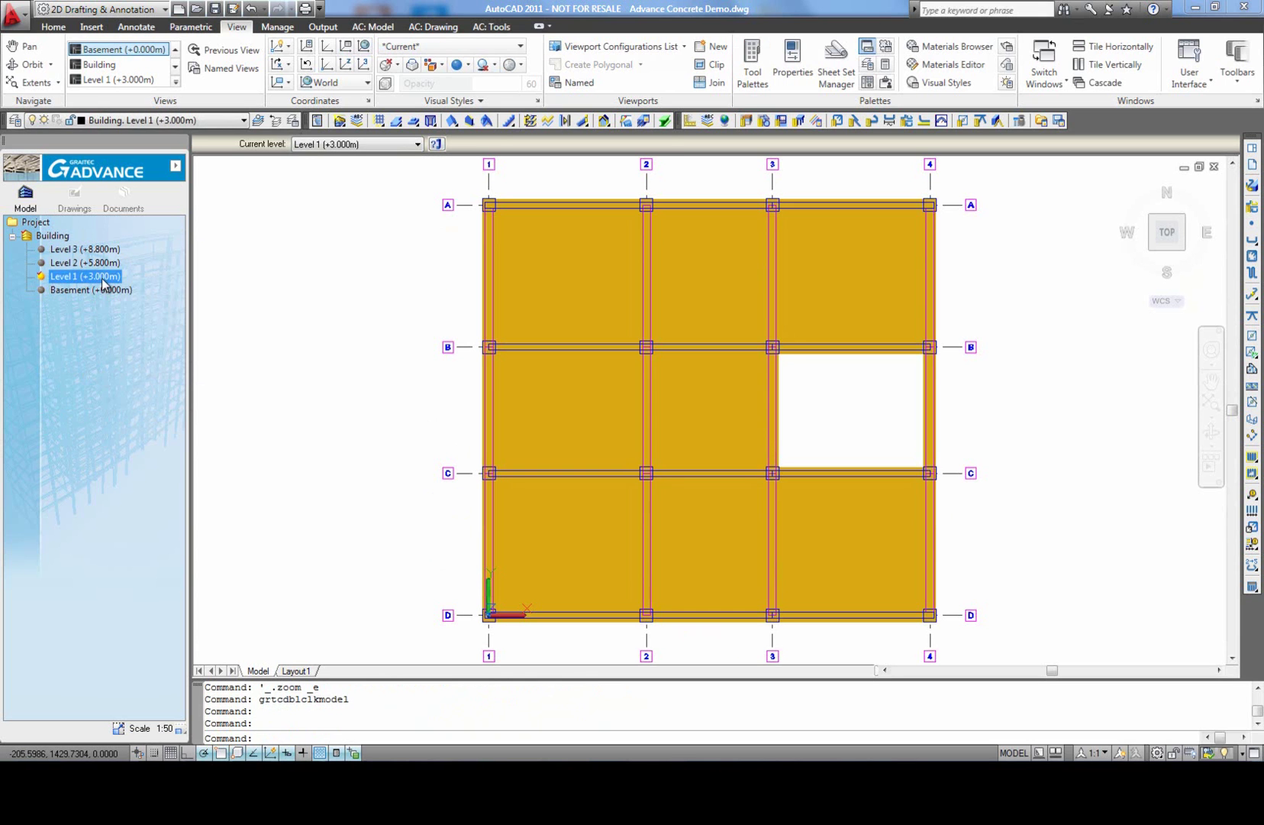
pyautogui.click(405, 48)
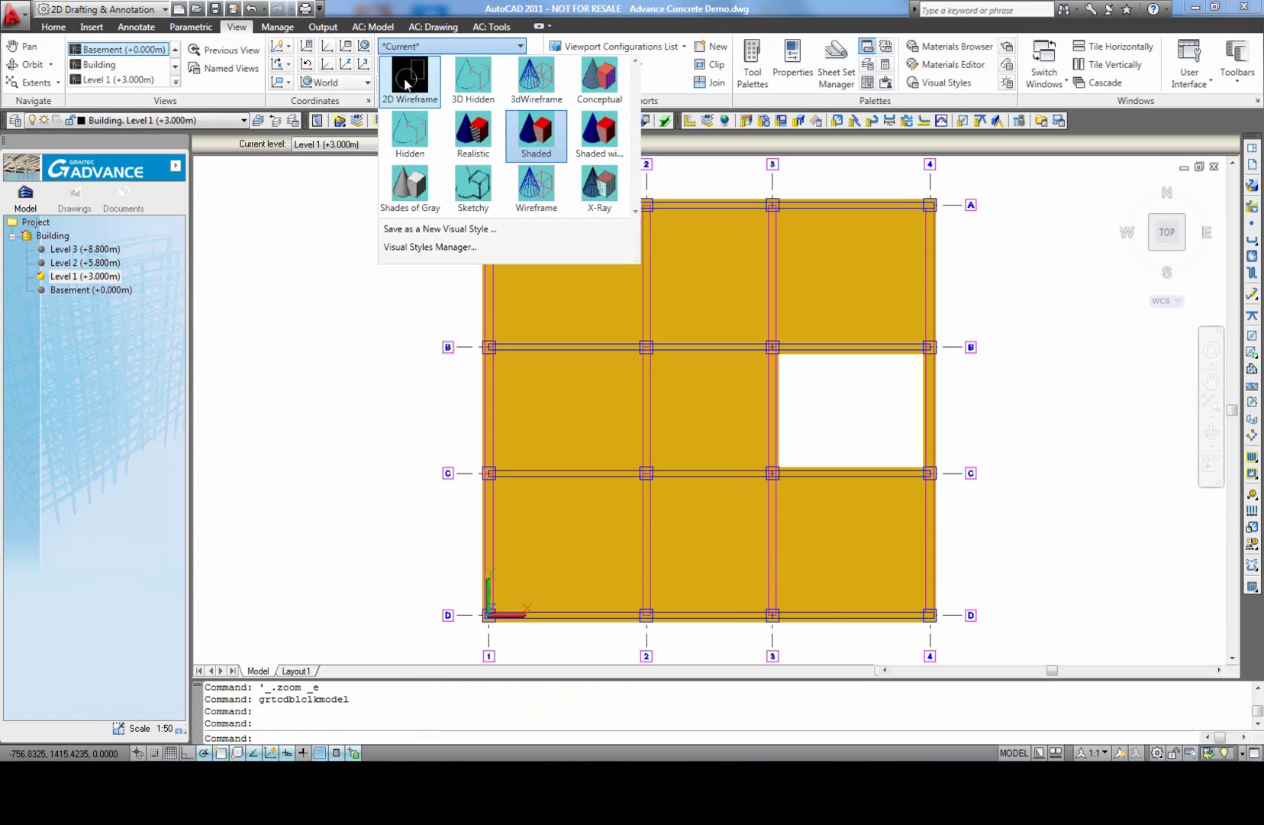
pyautogui.click(411, 73)
pyautogui.middleClick(364, 445)
pyautogui.middleClick(364, 445)
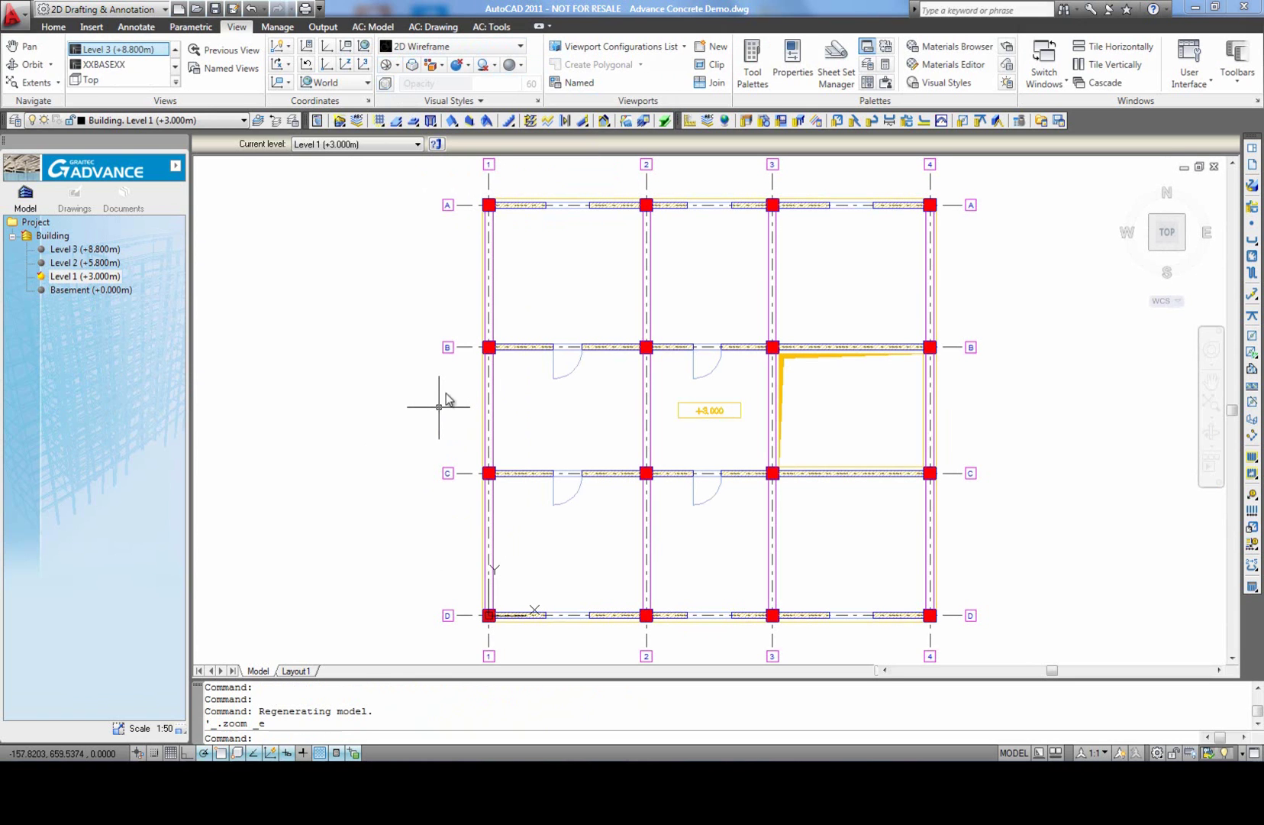
pyautogui.click(379, 26)
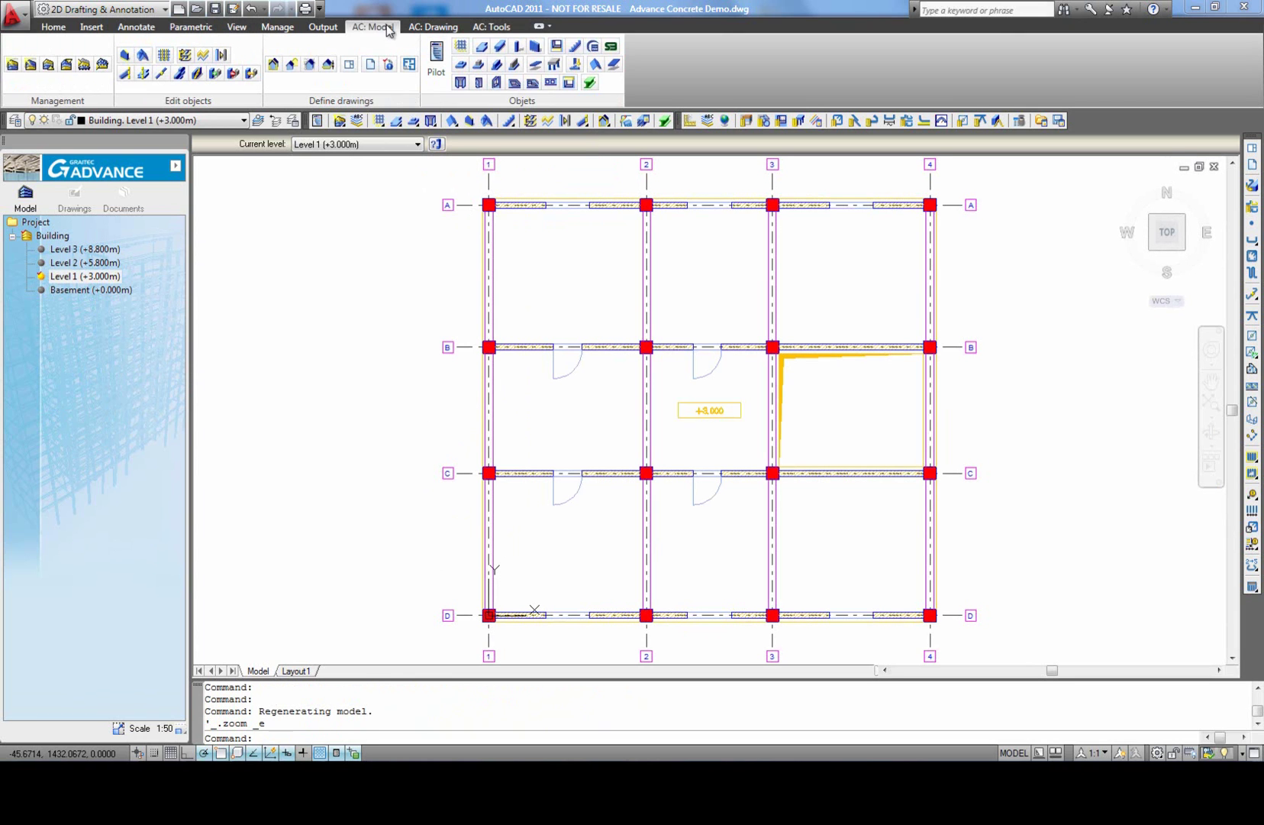
# Step: Create an isometric drawing of the whole building with uniform white visible edges, no hatch and the slabs considered
pyautogui.doubleClick(54, 236)
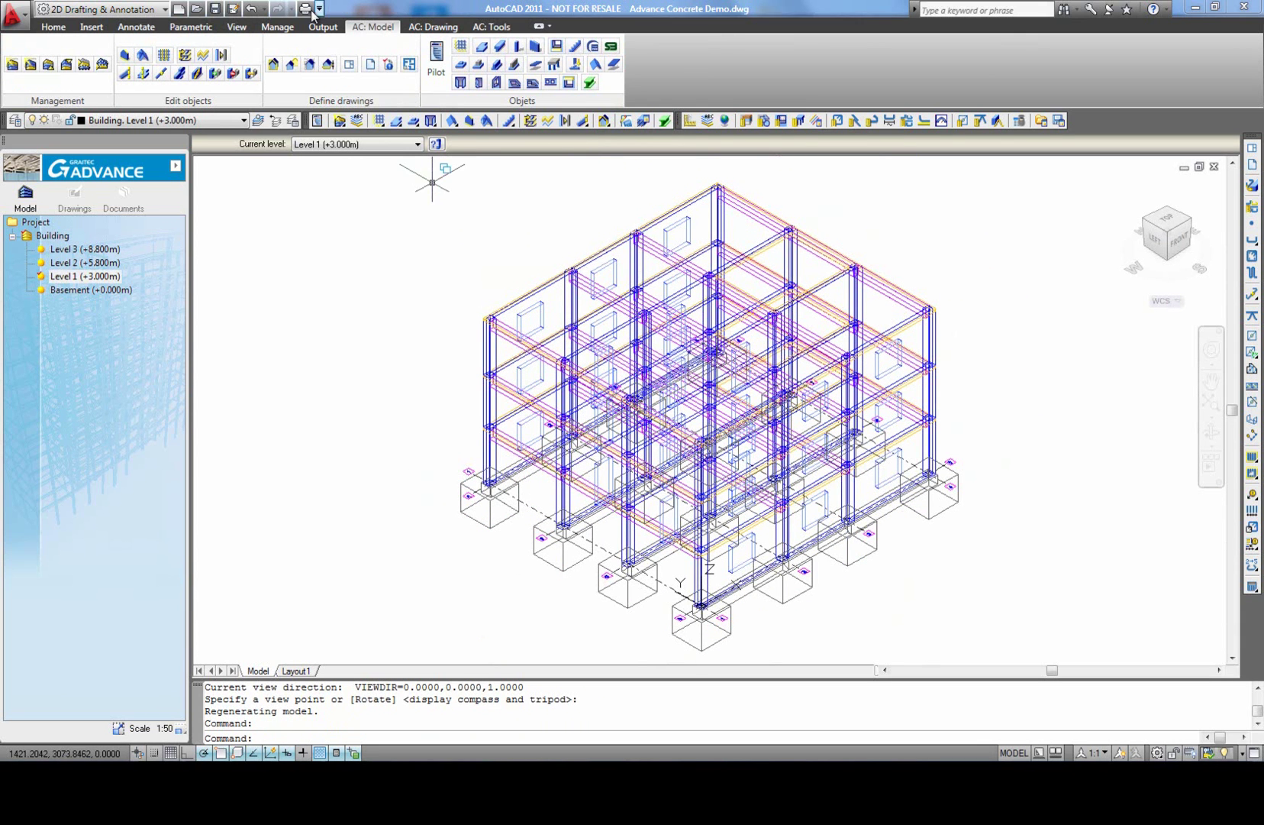
pyautogui.click(310, 66)
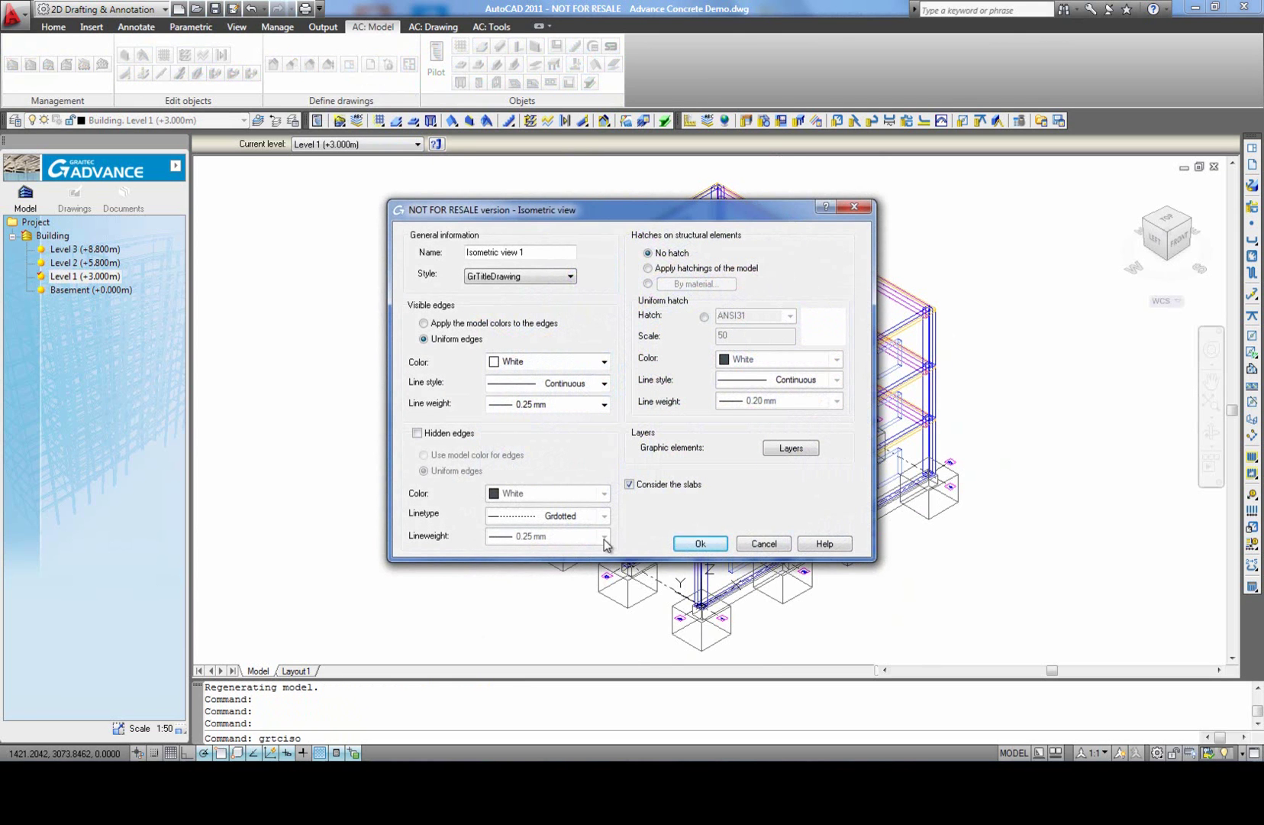
pyautogui.click(700, 544)
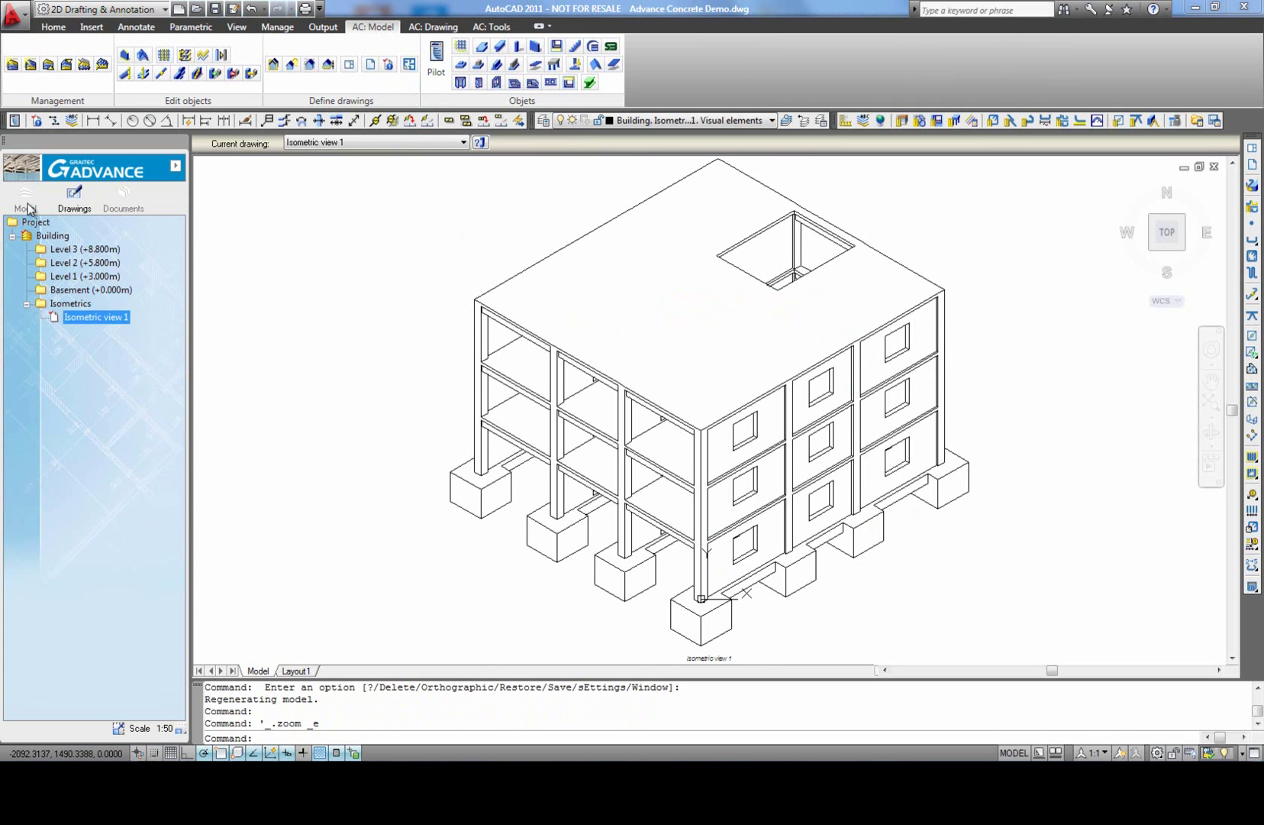
# Step: Create Section A-A from the Level 1 plan, cutting the full building width between axes B and C, with the back cutoff beyond axis B
pyautogui.click(26, 195)
pyautogui.doubleClick(80, 277)
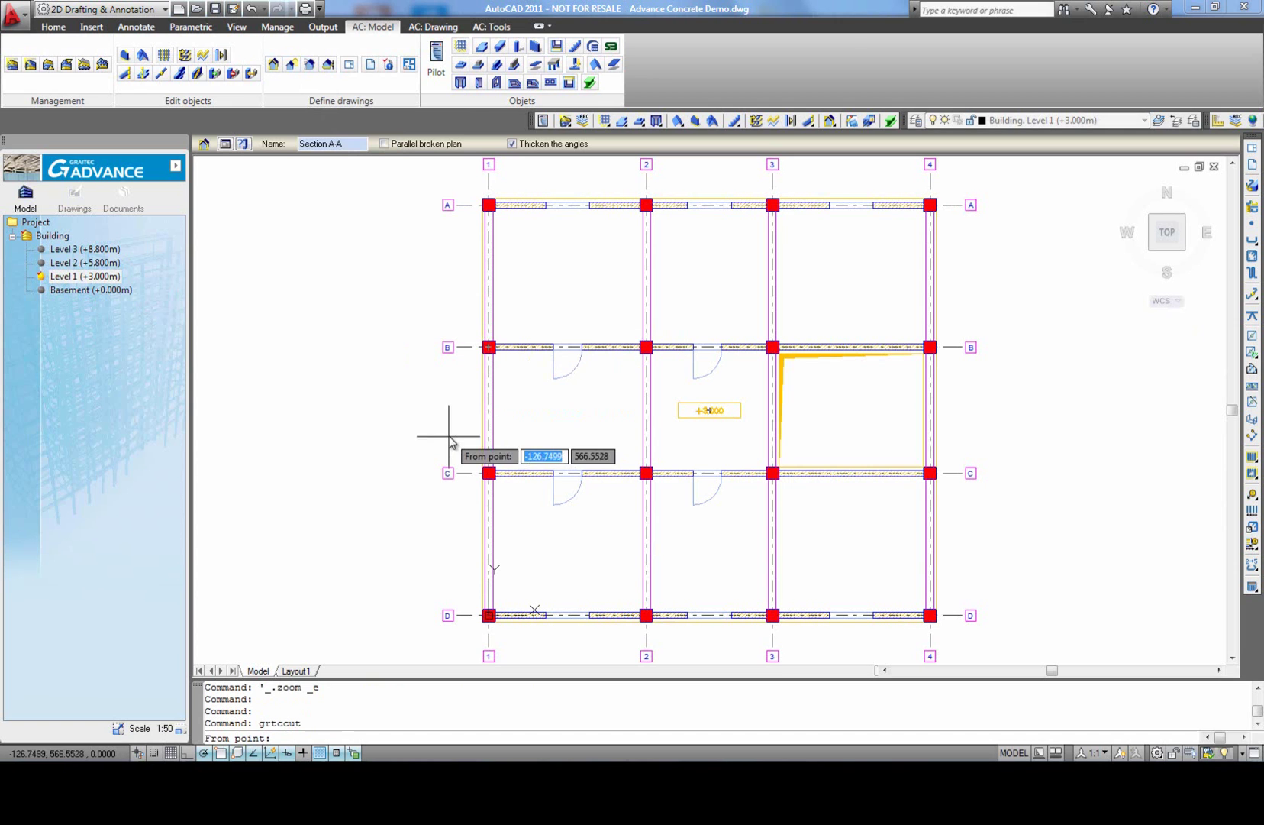
pyautogui.click(456, 410)
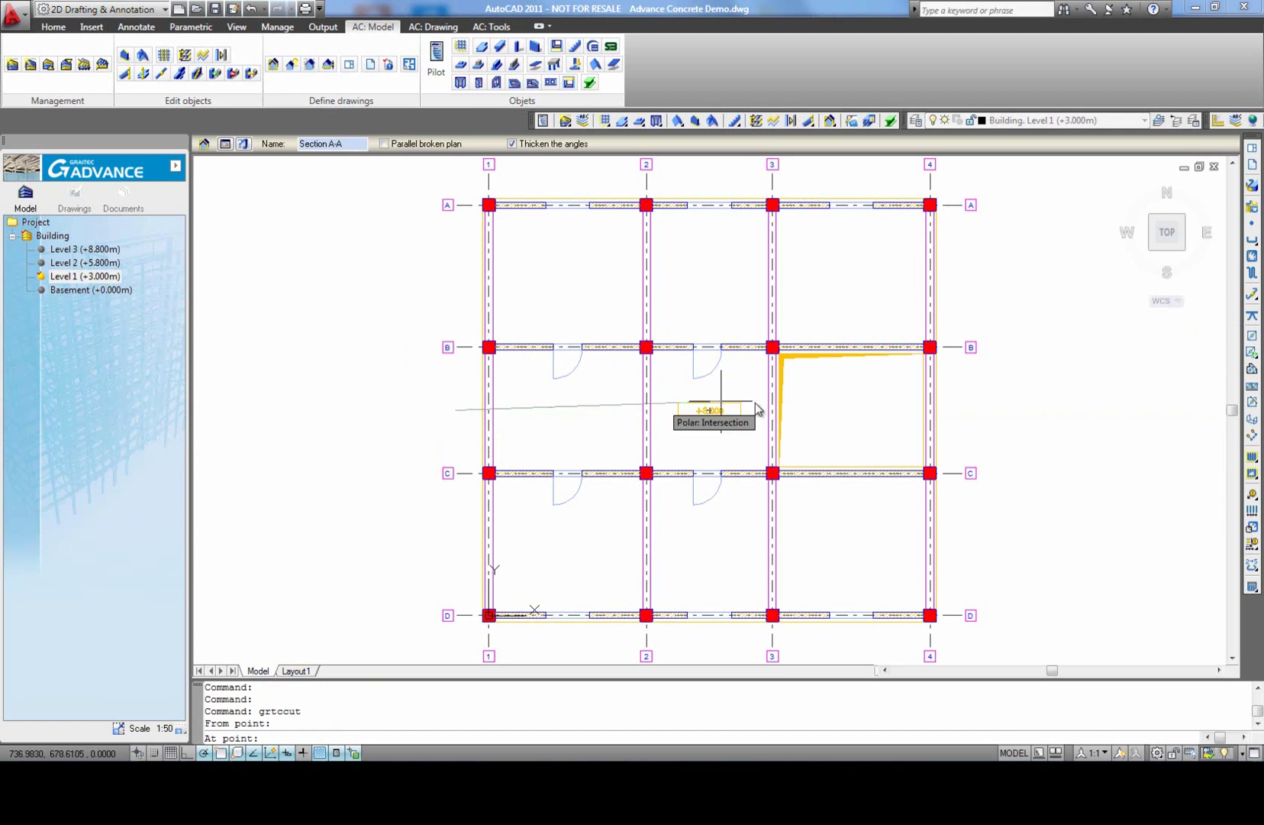
pyautogui.click(982, 410)
pyautogui.click(982, 416)
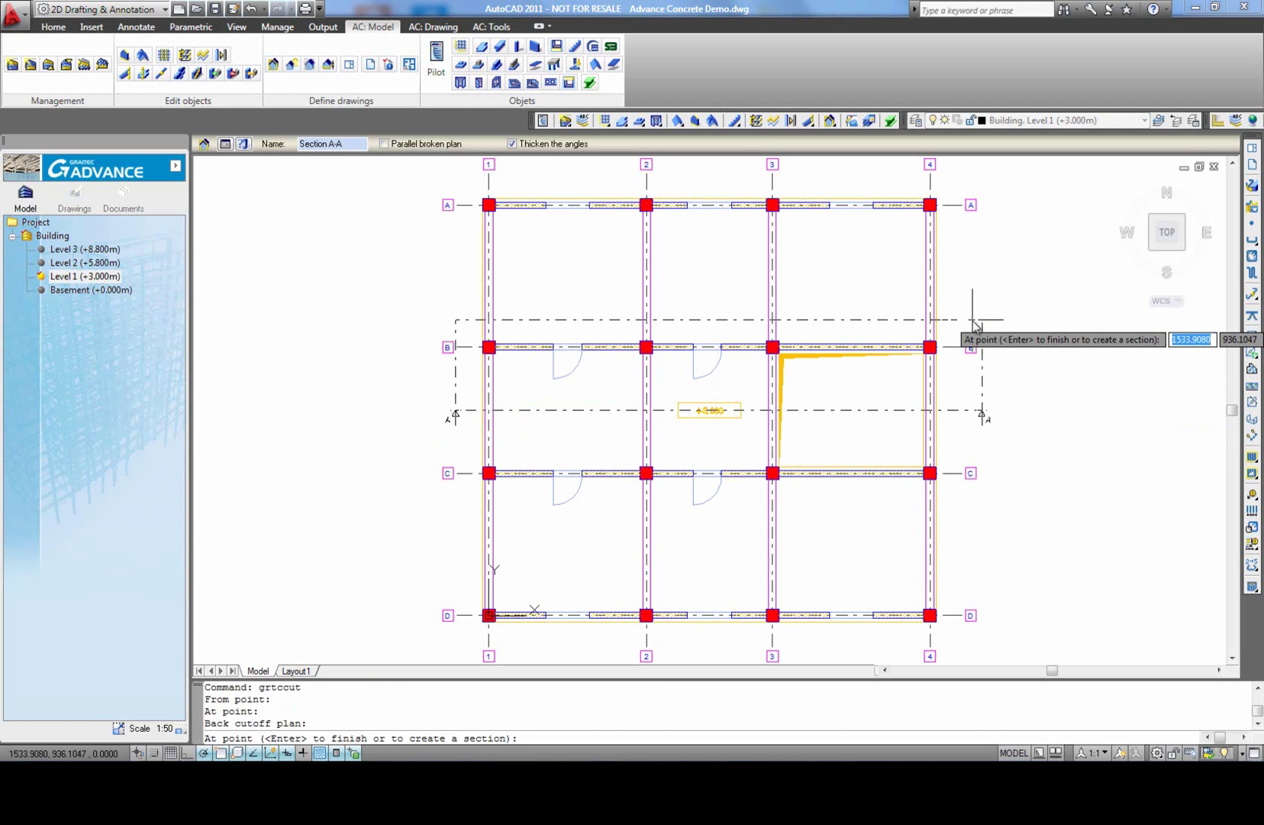
pyautogui.press('Return')
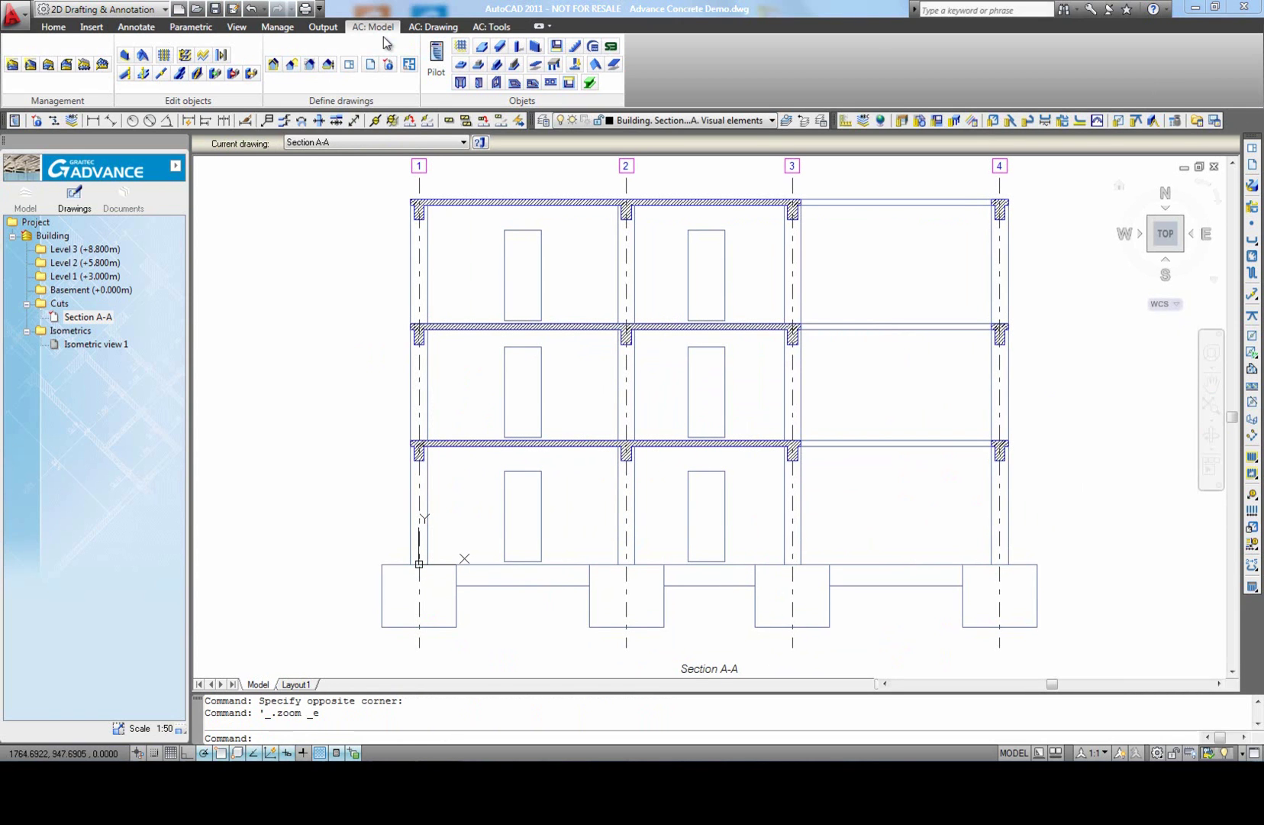
# Step: Add a horizontal intersection dimension chain across the lowest storey of Section A-A, passing through the doors and all columns
pyautogui.click(433, 26)
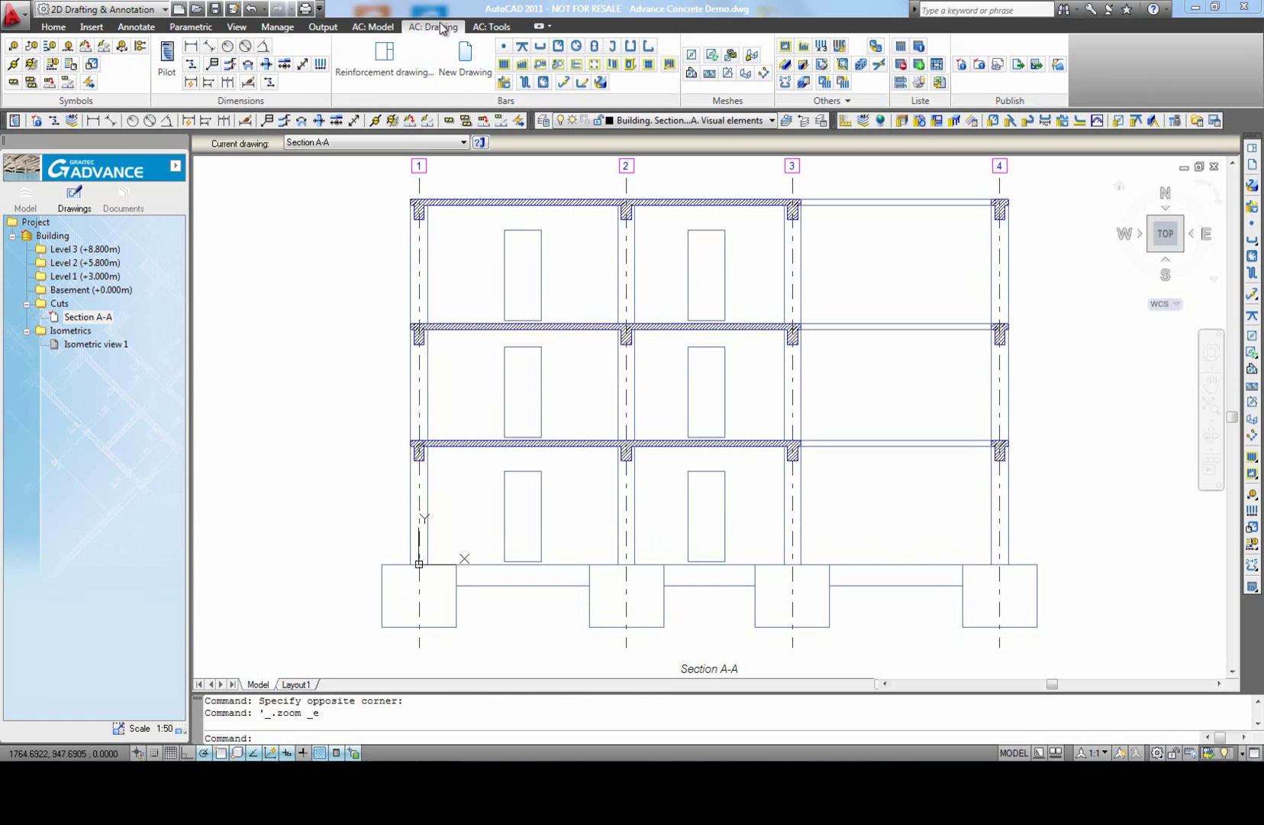
pyautogui.click(266, 65)
pyautogui.click(389, 522)
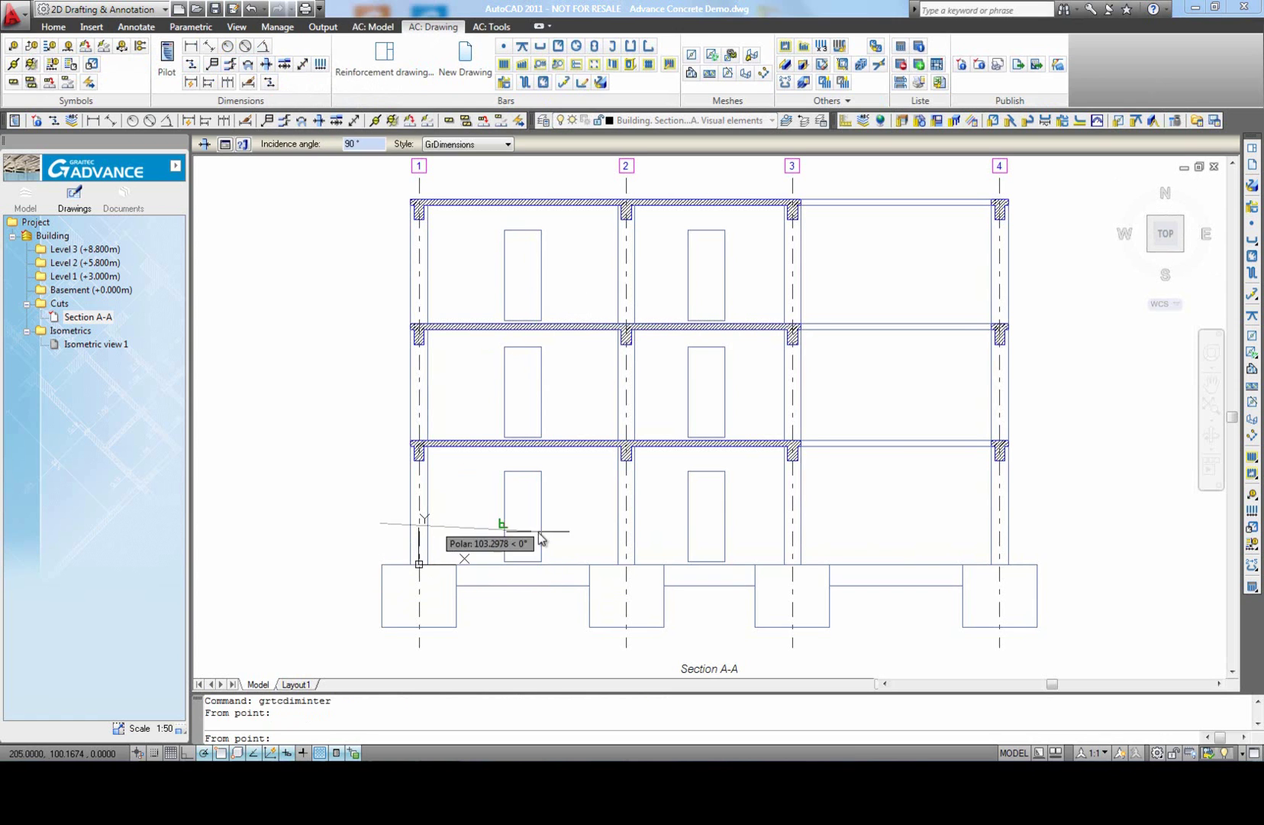
pyautogui.click(1060, 522)
pyautogui.press('Return')
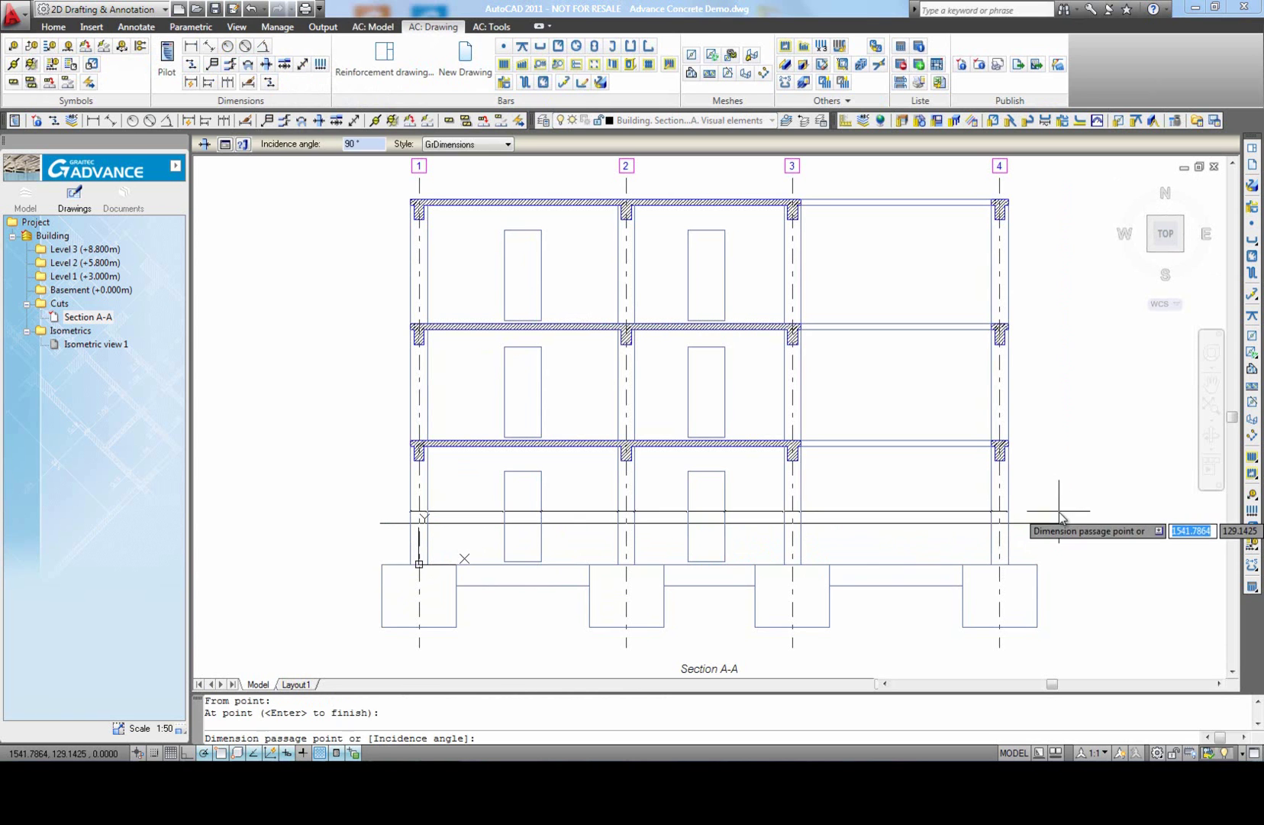
pyautogui.click(1058, 508)
pyautogui.scroll(3, 715, 540)
pyautogui.scroll(-4, 714, 540)
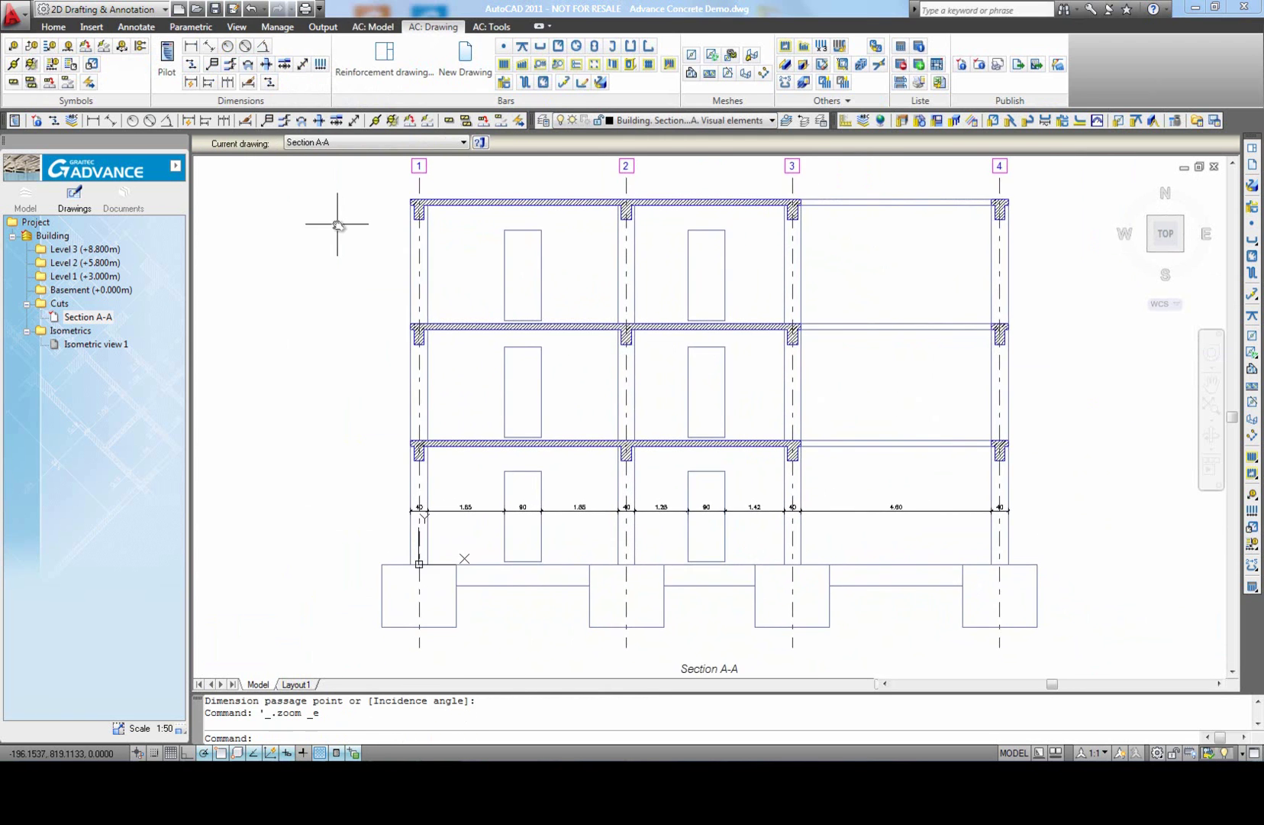
# Step: Add a vertical intersection dimension chain through the doors between axes 2 and 3, from above the top slab down to the foundation beam
pyautogui.click(267, 65)
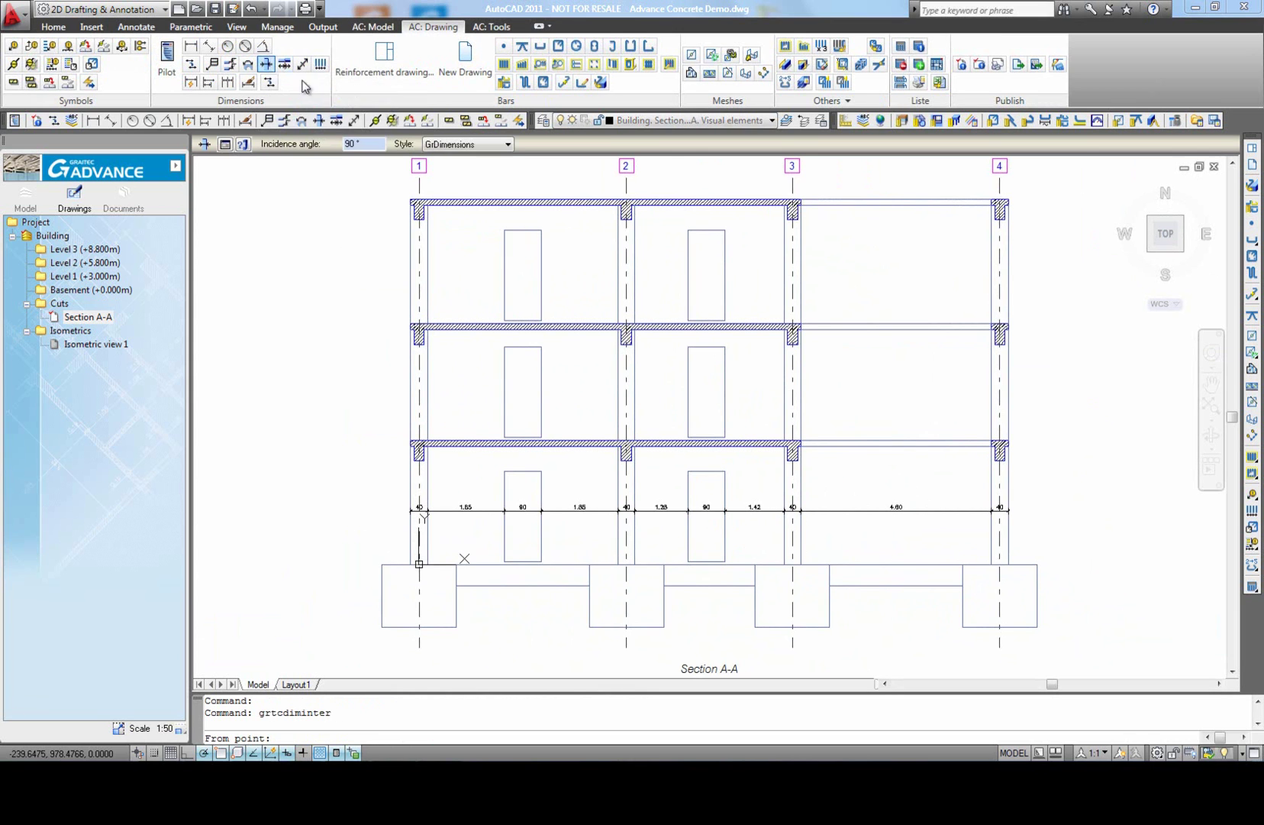
pyautogui.click(701, 180)
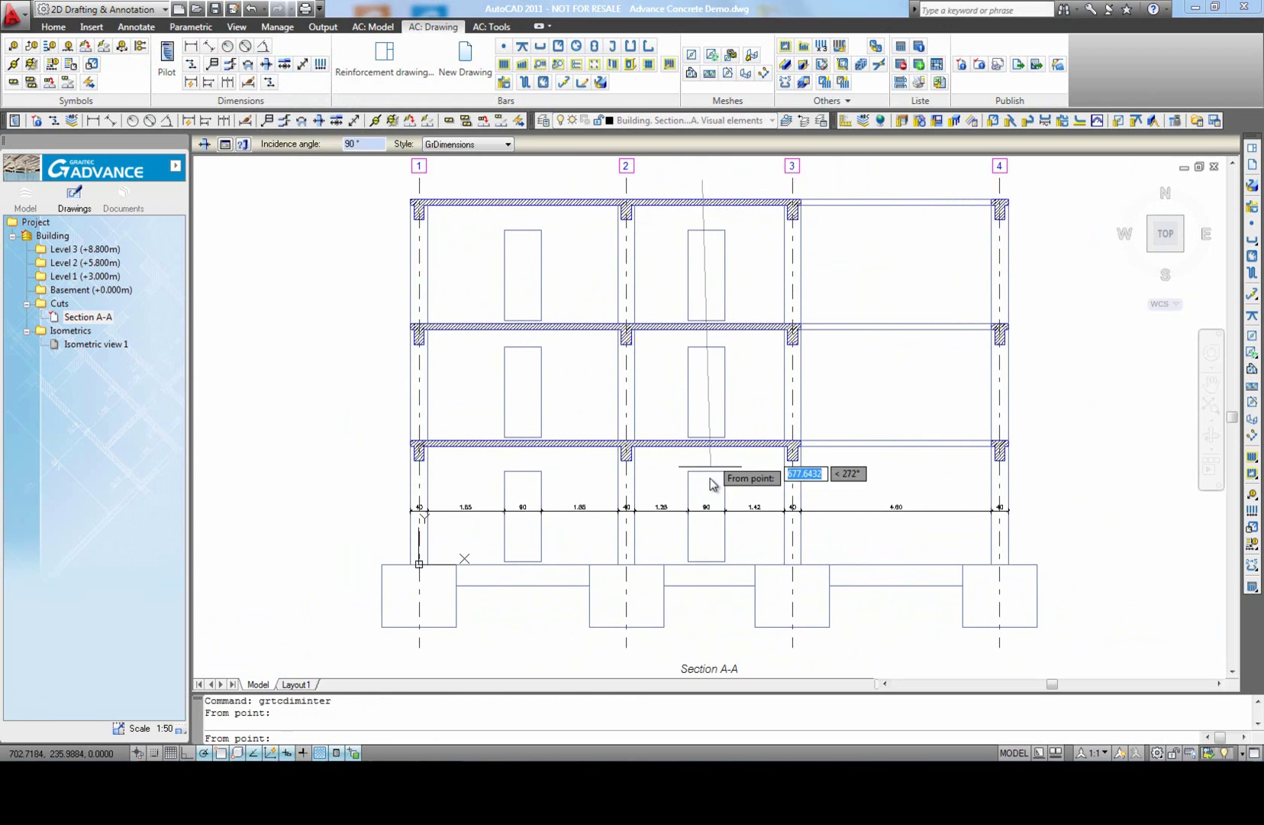
pyautogui.click(704, 602)
pyautogui.press('Return')
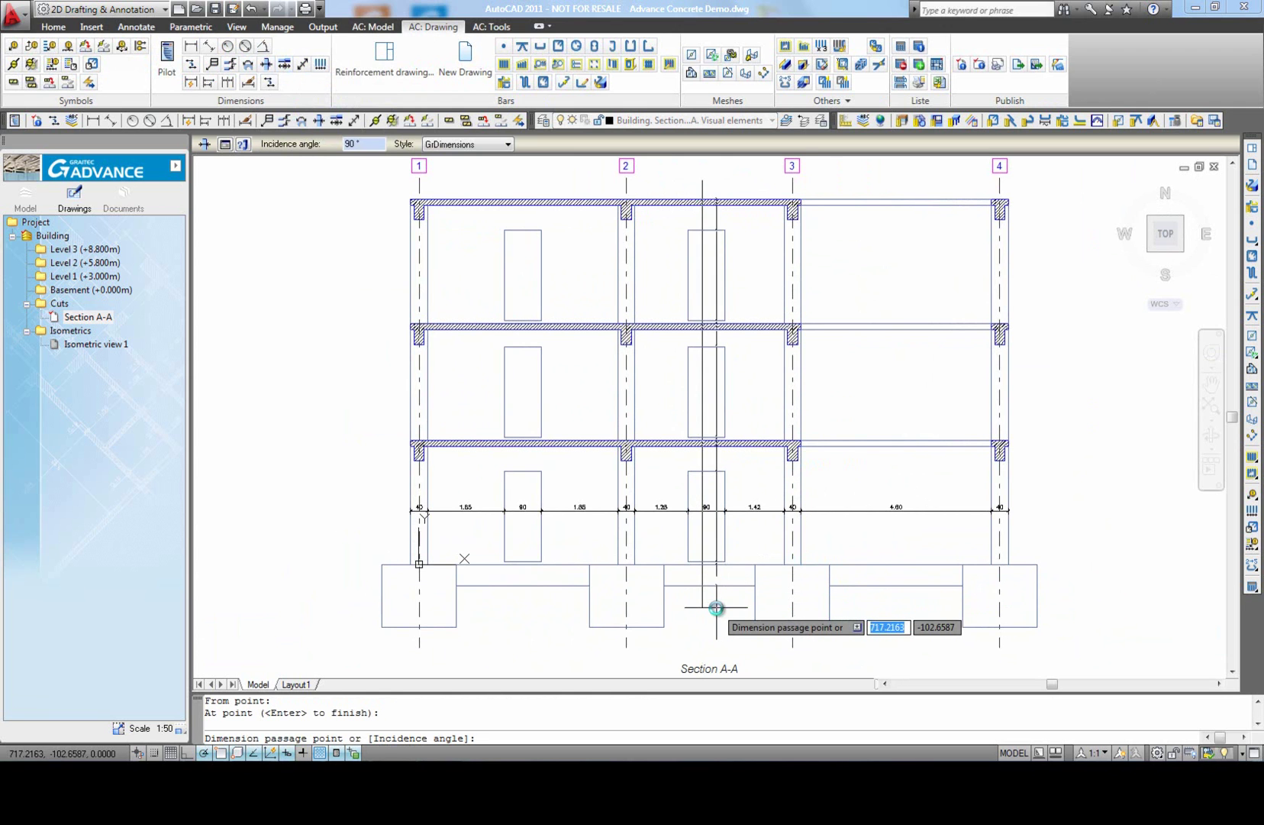
pyautogui.click(716, 607)
# Step: Shift the vertical dimension chain horizontally toward axis 3 so that it stands clear of the doors
pyautogui.scroll(3, 723, 607)
pyautogui.click(717, 559)
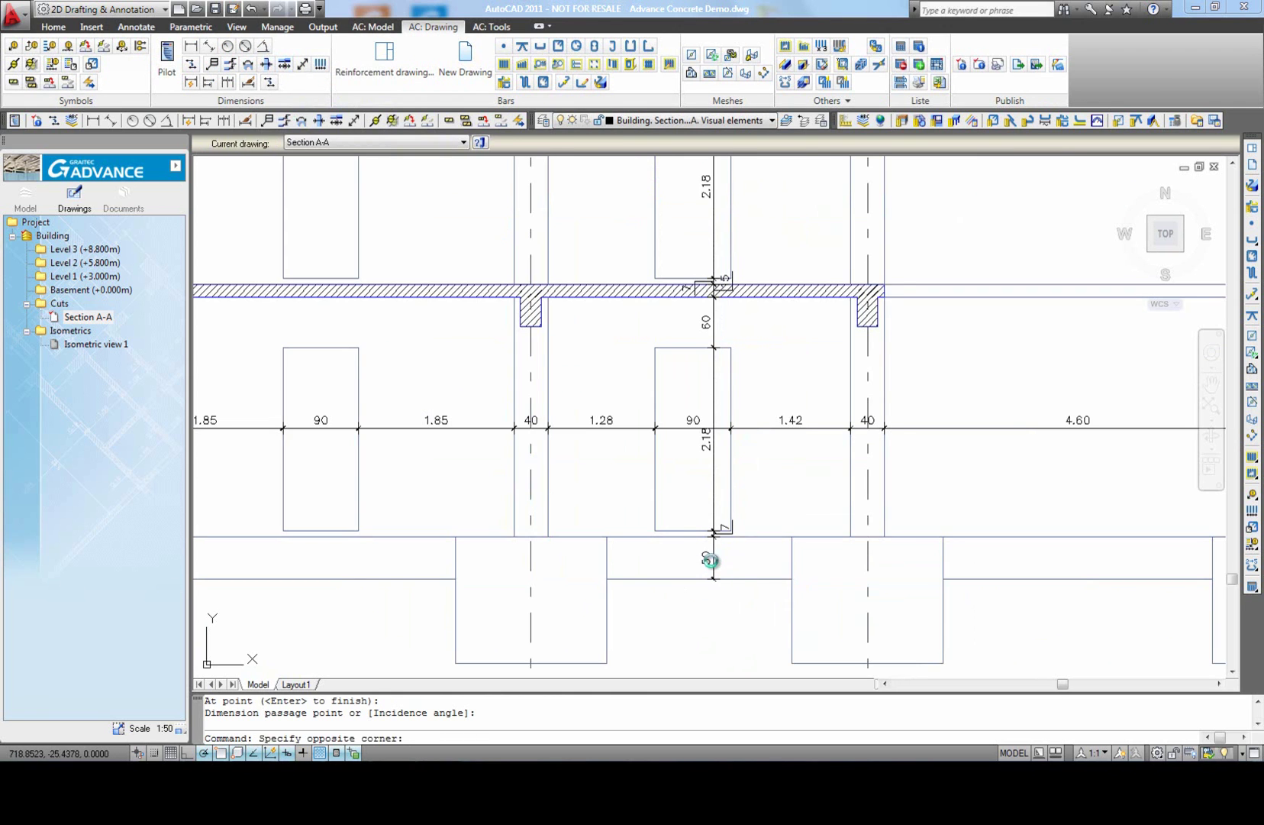
pyautogui.click(689, 584)
pyautogui.scroll(-4, 689, 584)
pyautogui.scroll(2, 696, 237)
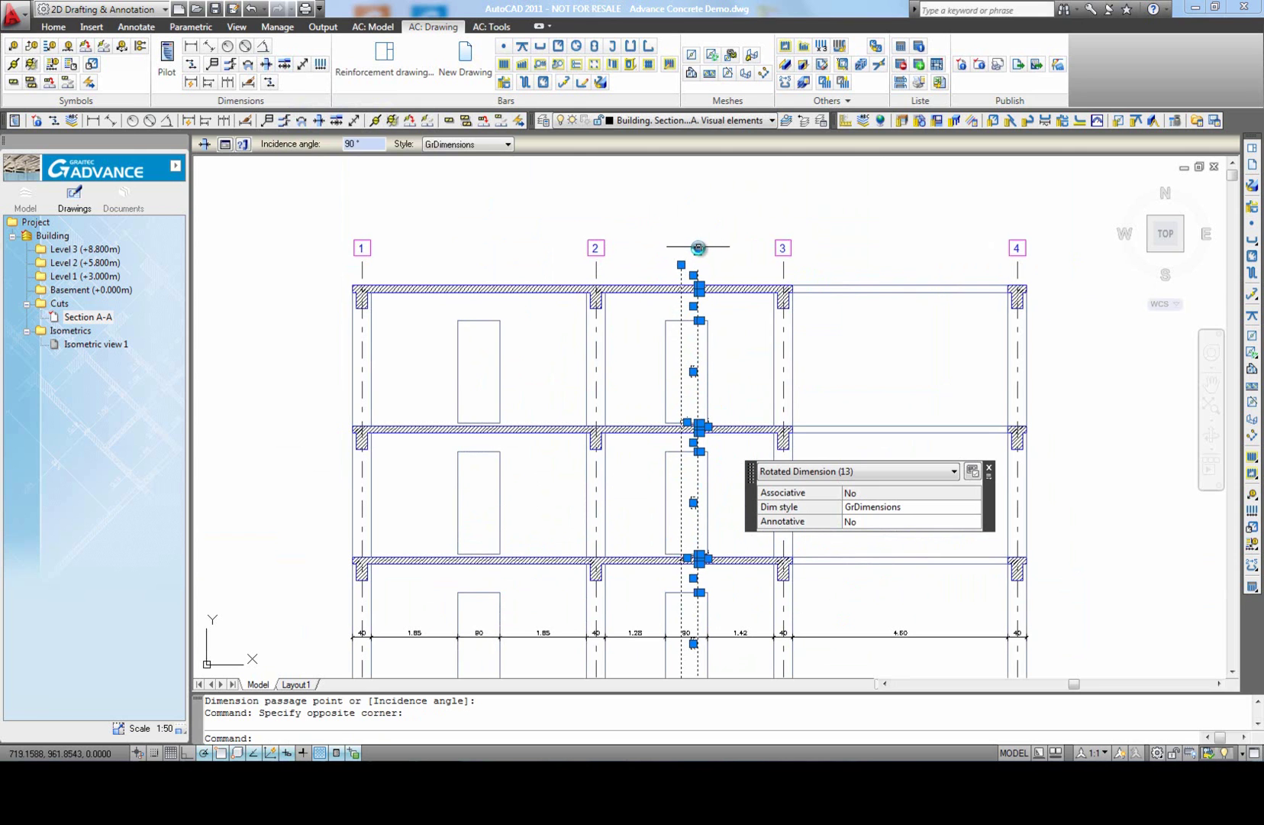
pyautogui.click(697, 248)
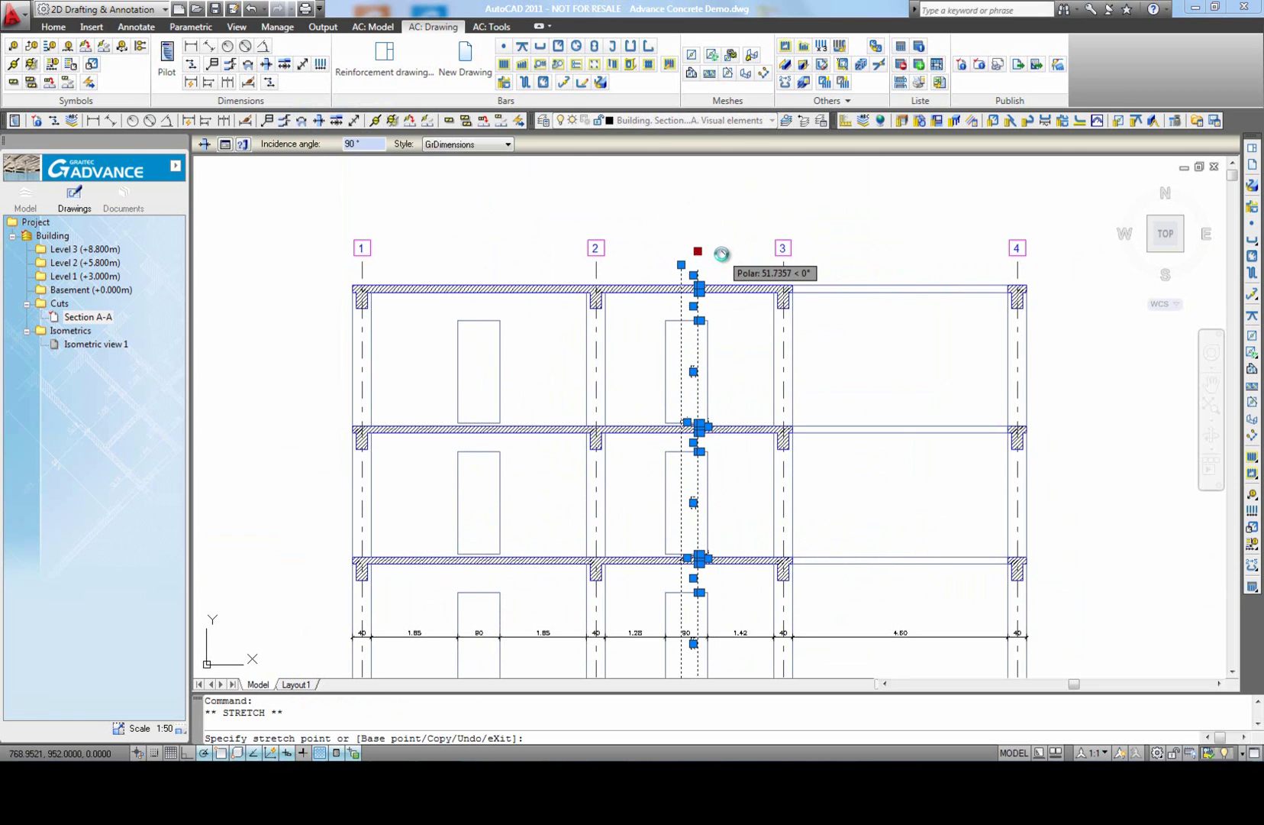
pyautogui.click(722, 248)
pyautogui.press('Escape')
pyautogui.scroll(-2, 659, 264)
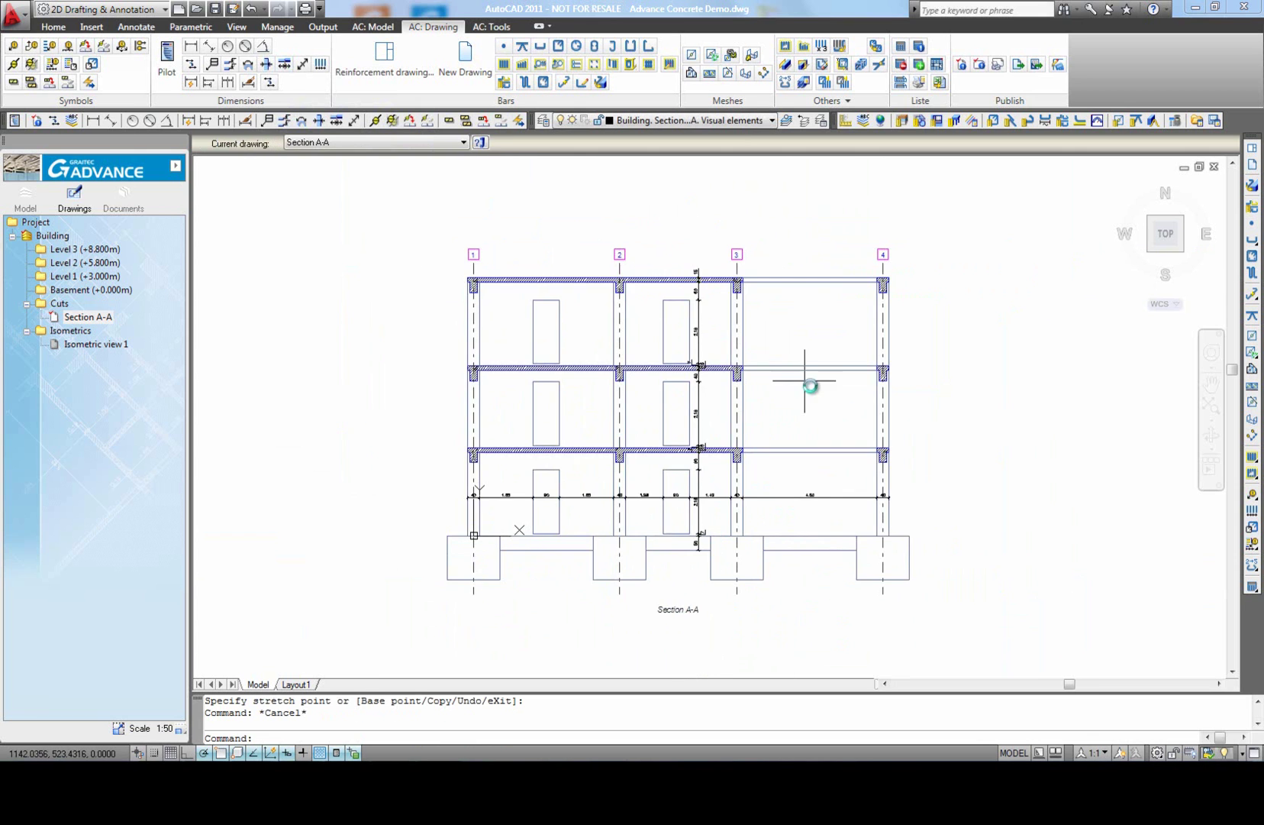
pyautogui.middleClick(812, 414)
pyautogui.middleClick(811, 414)
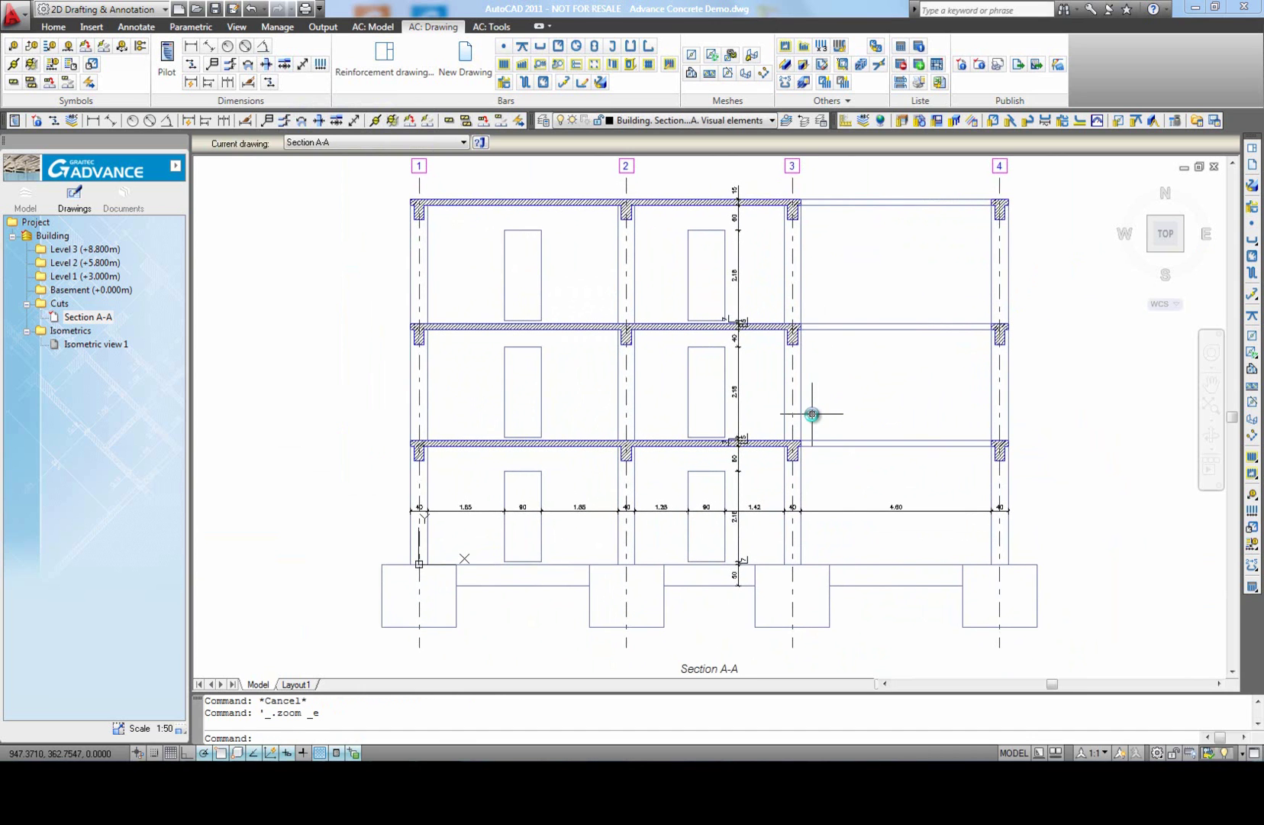
# Step: Start a level dimension with its origin on the top slab, and mark the top beam's underside, the next slab and its beam's underside at axis 4
pyautogui.click(232, 67)
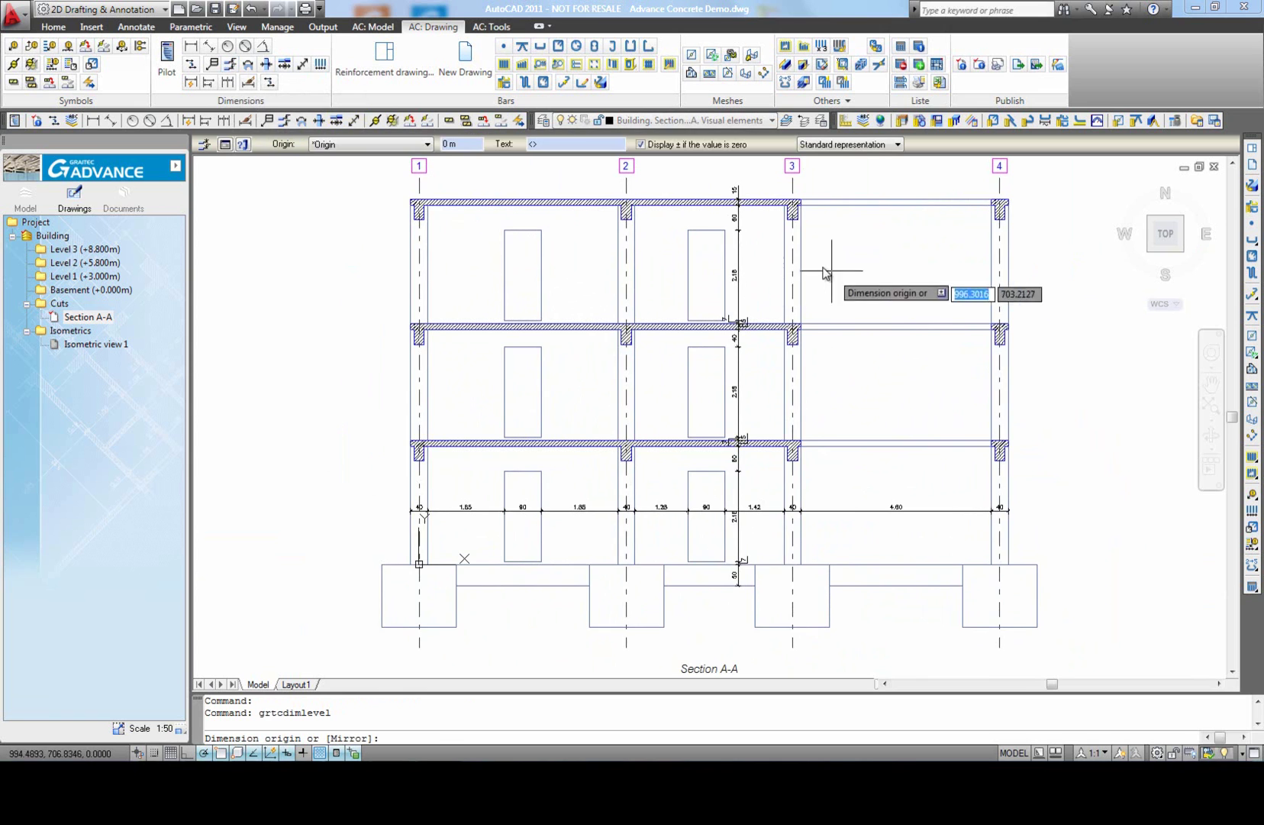
pyautogui.scroll(-2, 739, 282)
pyautogui.scroll(1, 782, 244)
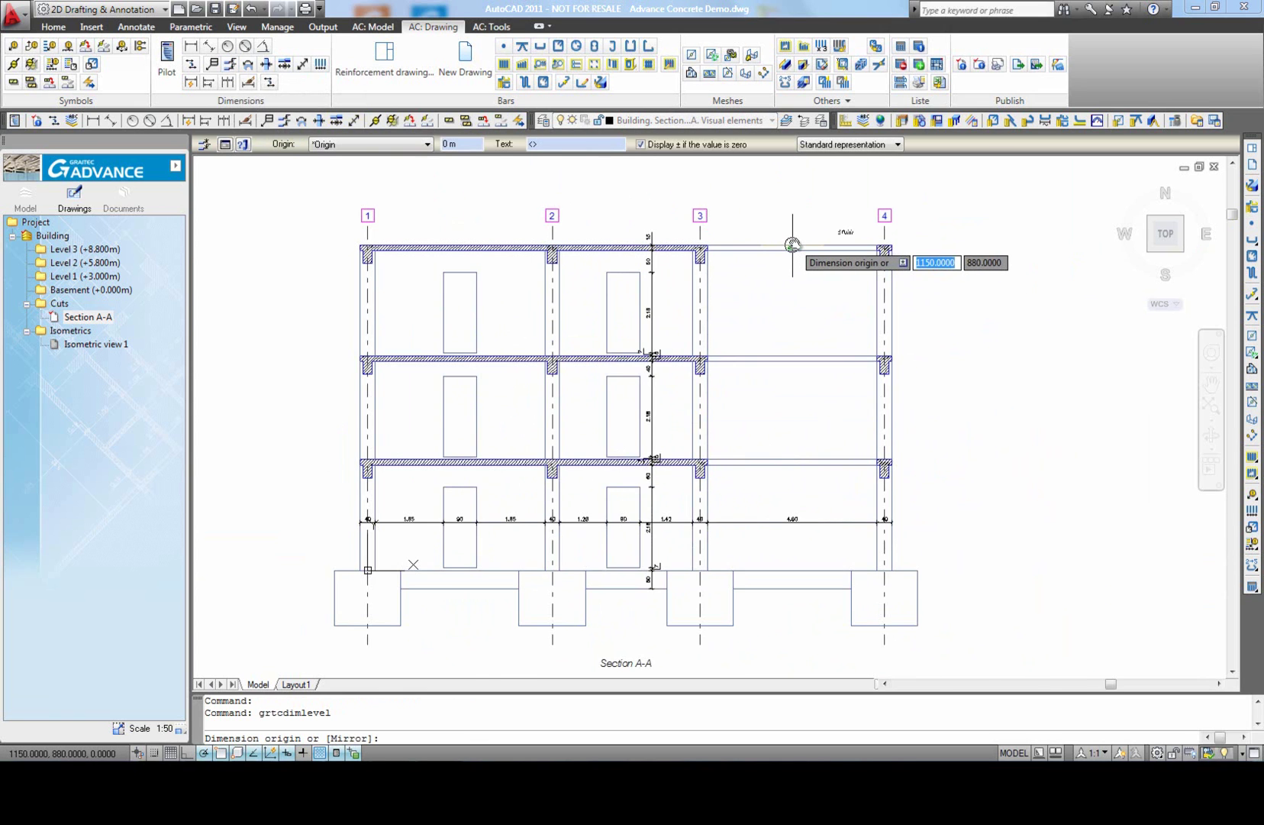
pyautogui.scroll(3, 793, 244)
pyautogui.click(785, 244)
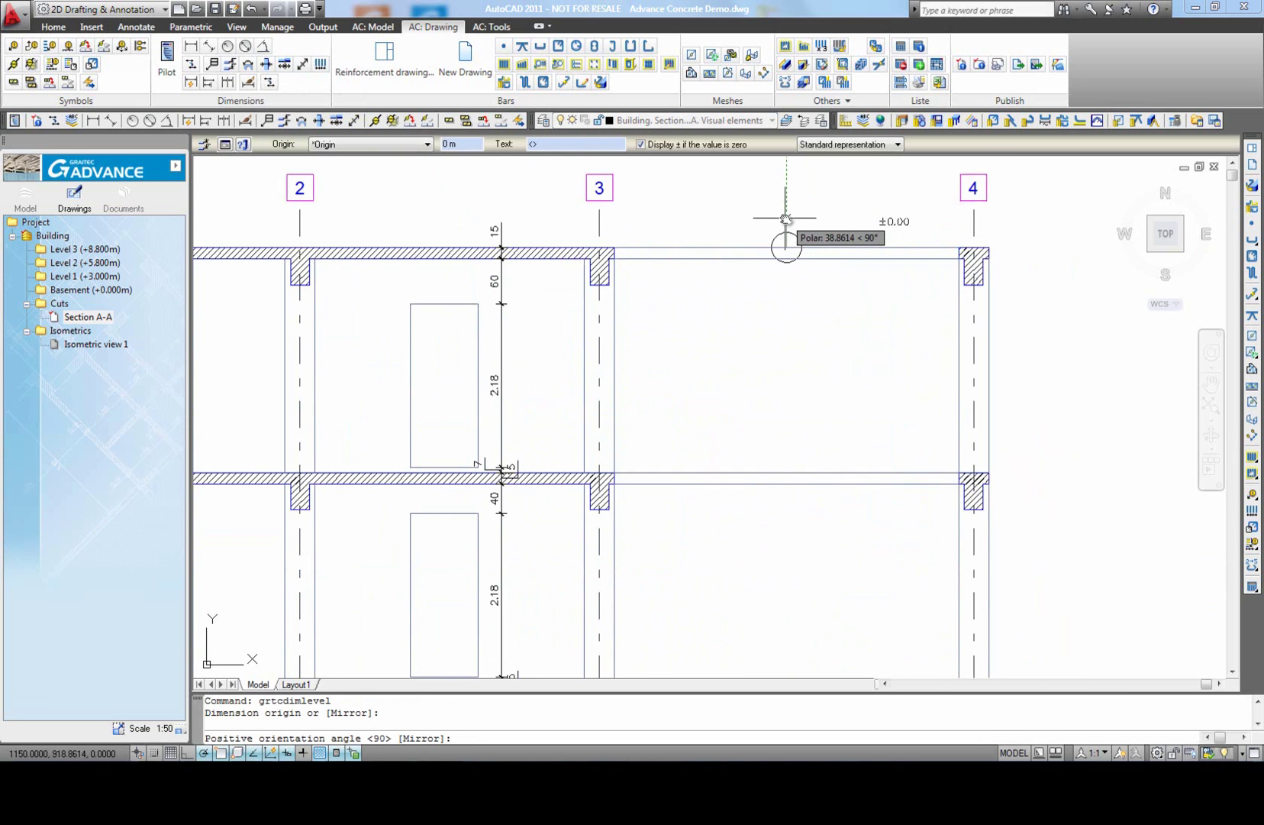
pyautogui.click(786, 219)
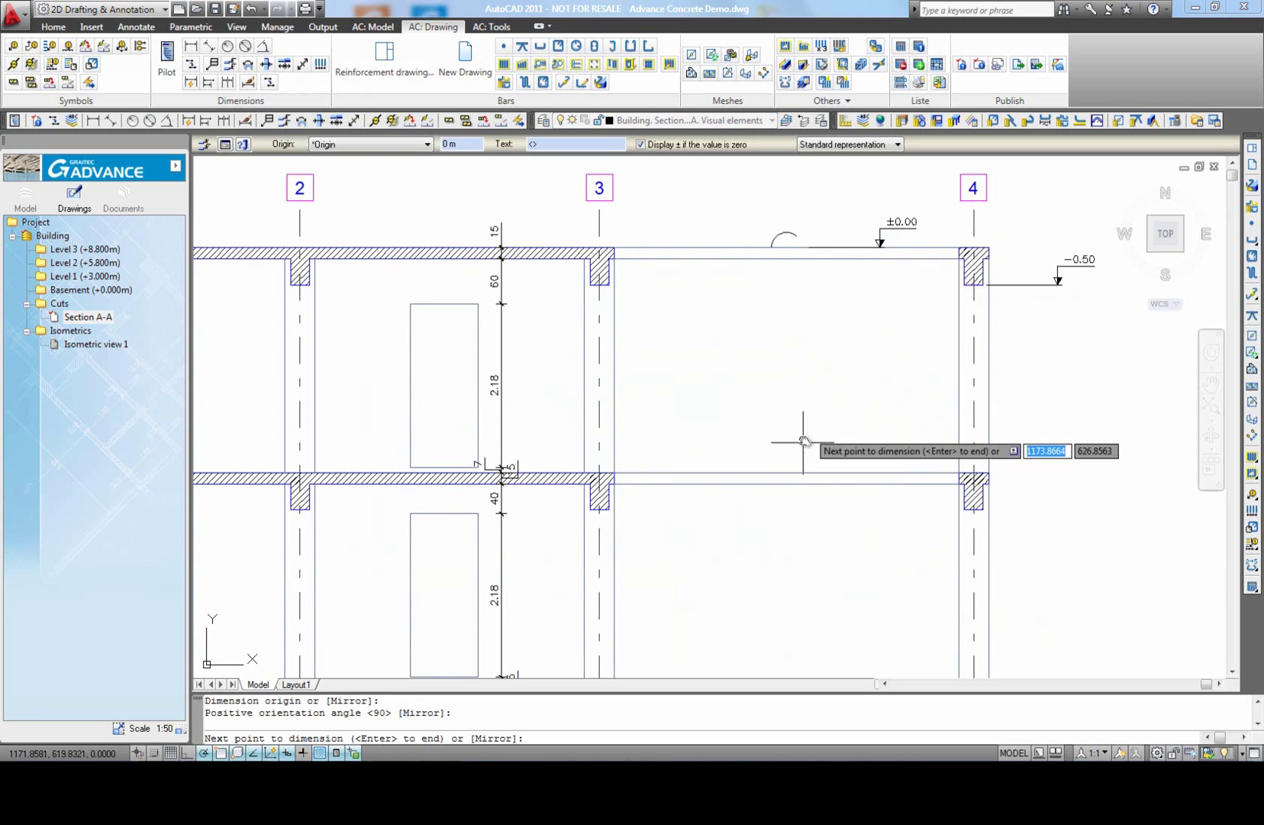
pyautogui.click(758, 471)
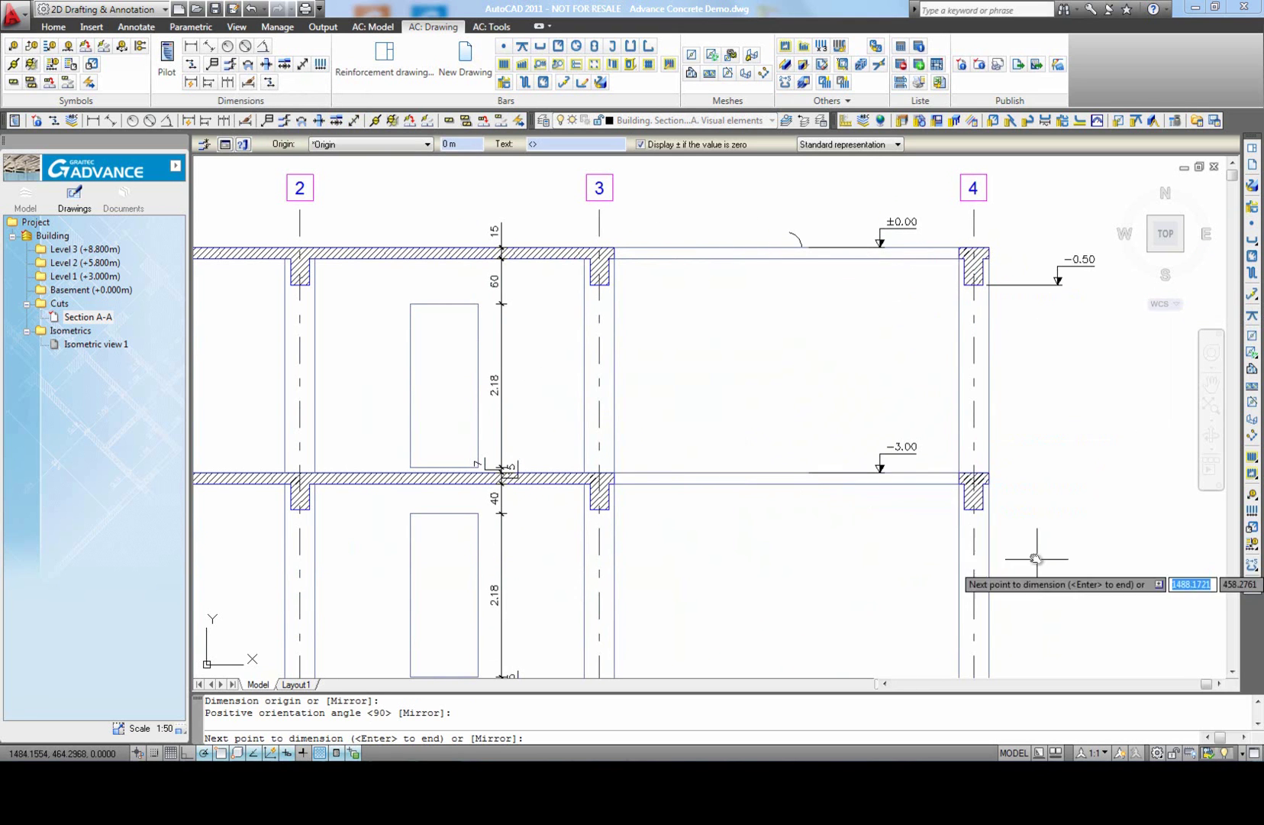
pyautogui.click(983, 508)
pyautogui.scroll(-2, 853, 422)
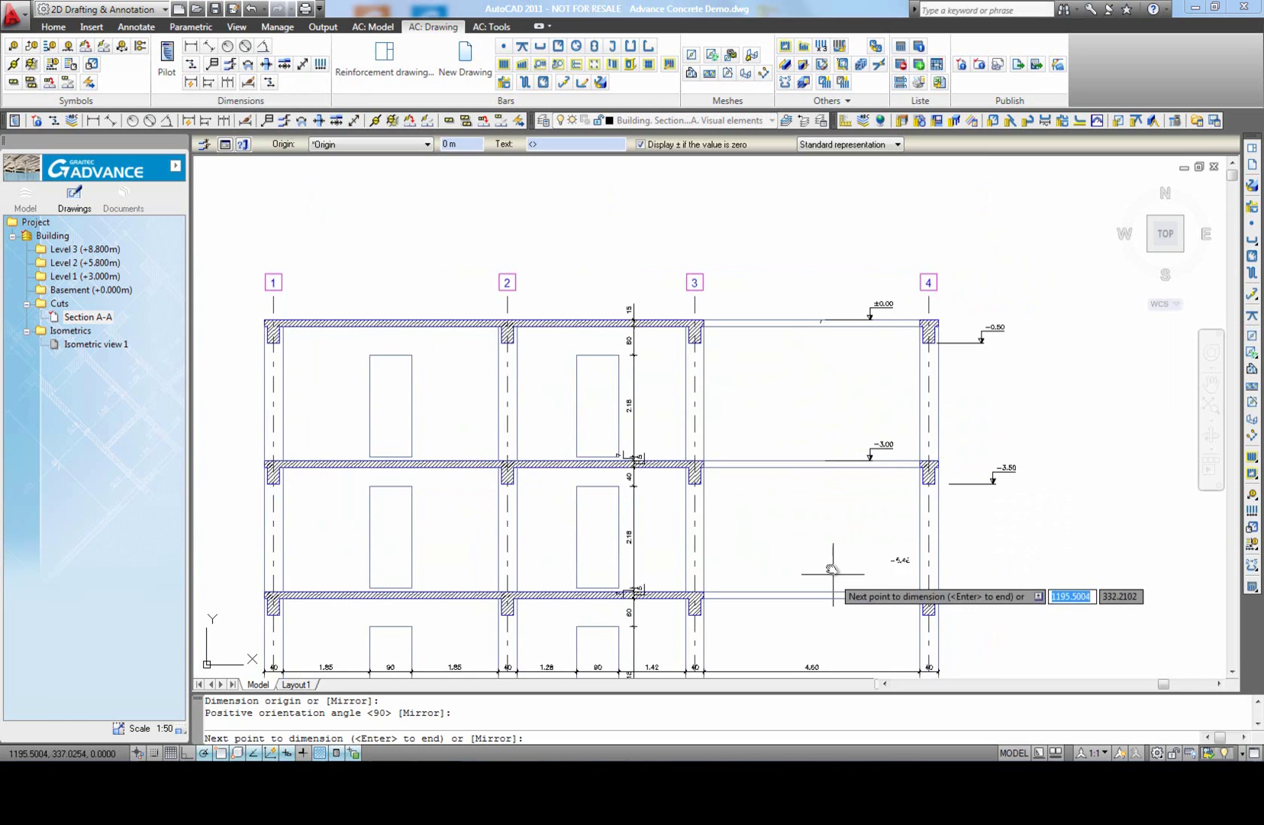
# Step: Continue the level marks at the lowest slab, its beam's underside, the ground floor line and the footing's base at axis 4, and finish the dimension
pyautogui.moveTo(832, 575); pyautogui.dragTo(782, 457, button='middle')
pyautogui.click(776, 471)
pyautogui.click(890, 494)
pyautogui.moveTo(840, 571); pyautogui.dragTo(821, 471, button='middle')
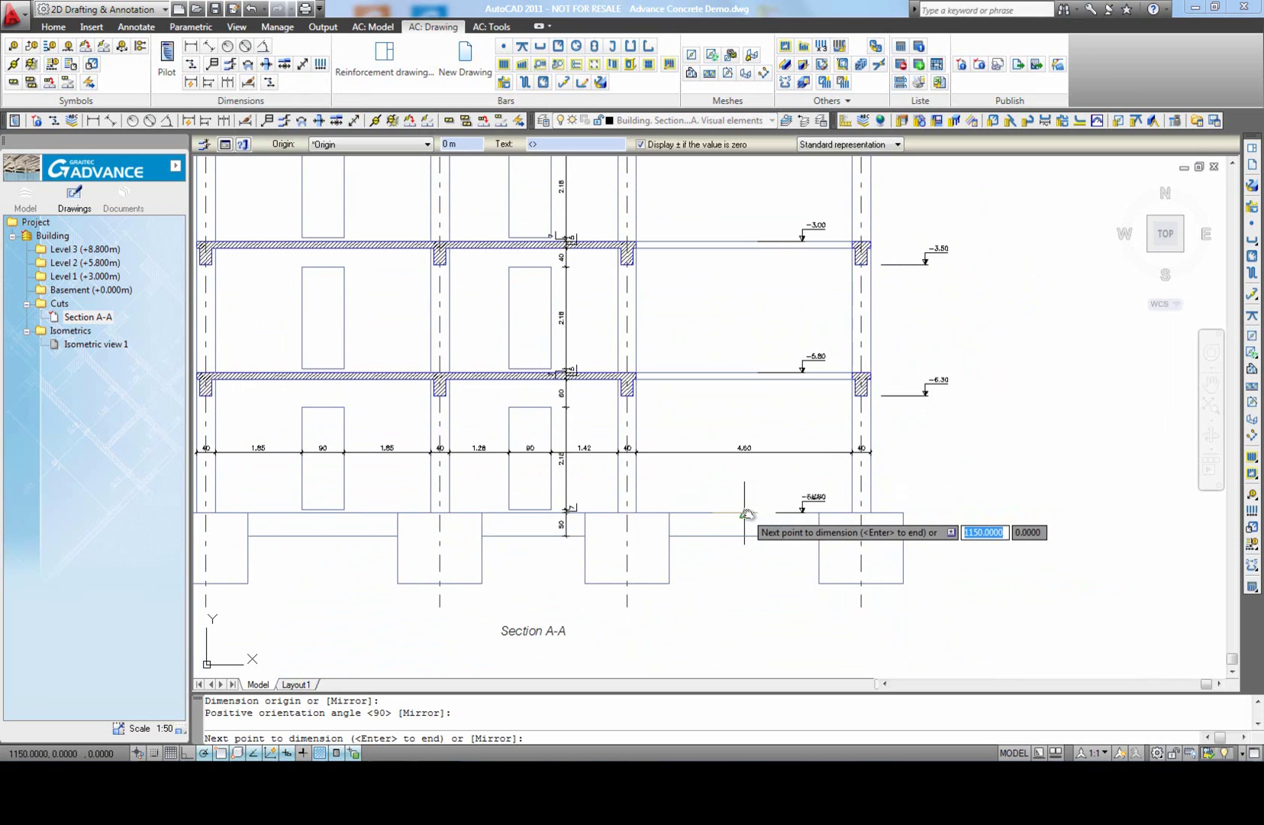
pyautogui.click(746, 514)
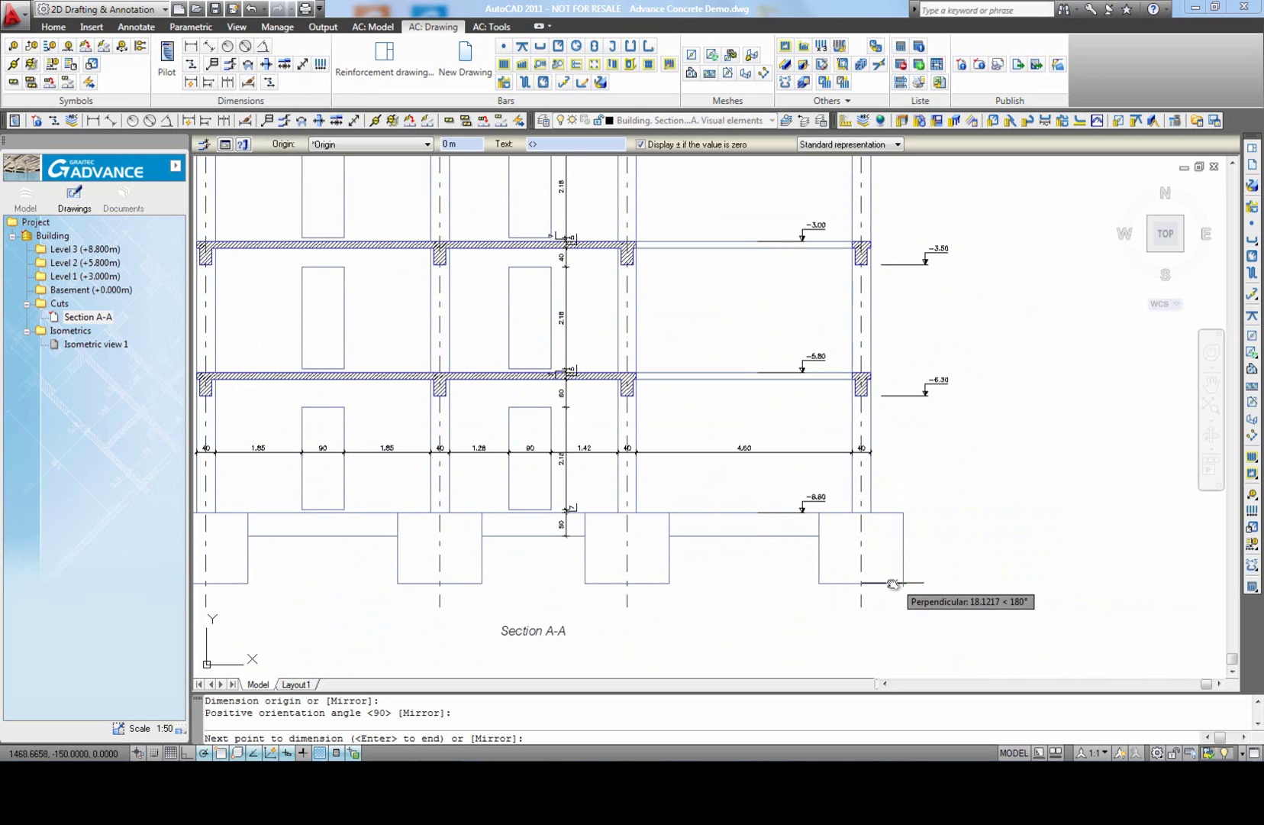
pyautogui.click(896, 583)
pyautogui.rightClick(954, 498)
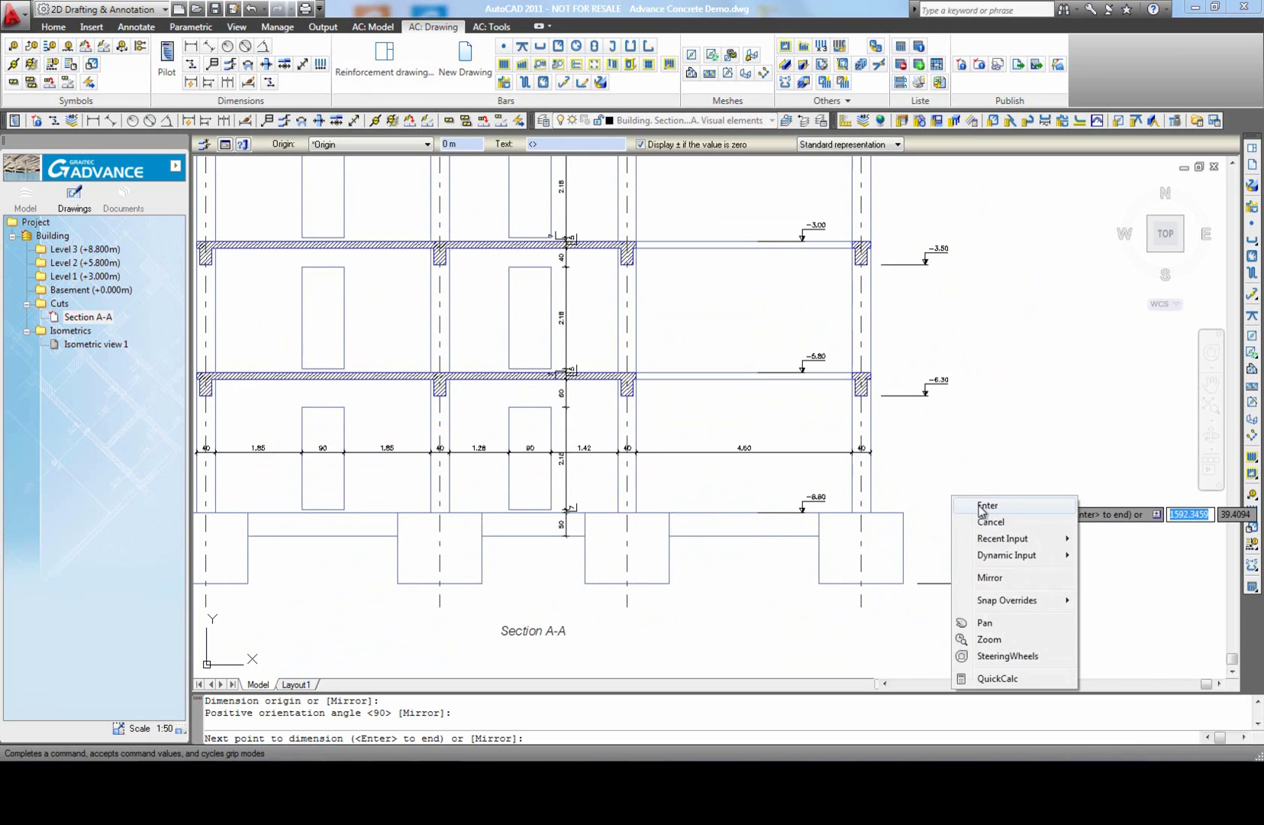
pyautogui.click(985, 506)
# Step: Set the origin of the level marks to Section A-A
pyautogui.scroll(3, 813, 361)
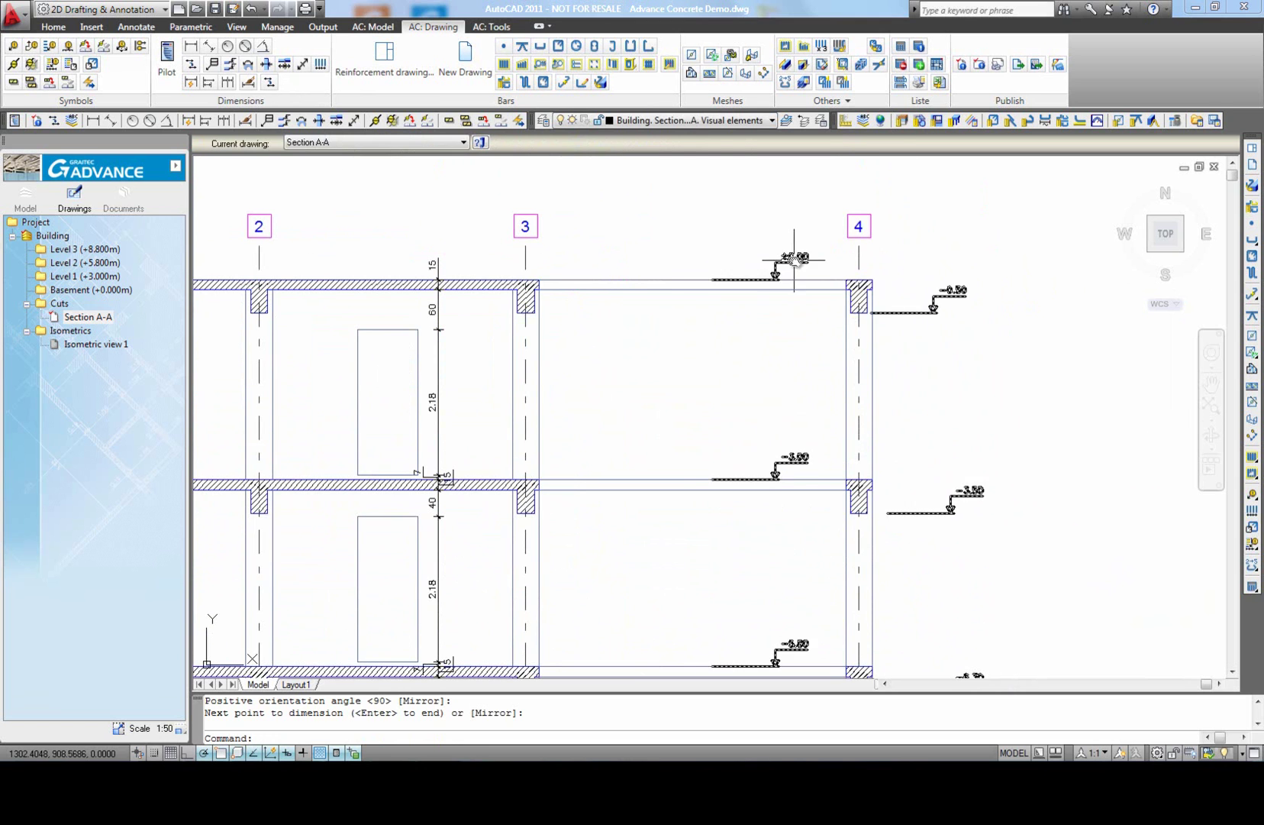
pyautogui.click(794, 260)
pyautogui.click(427, 145)
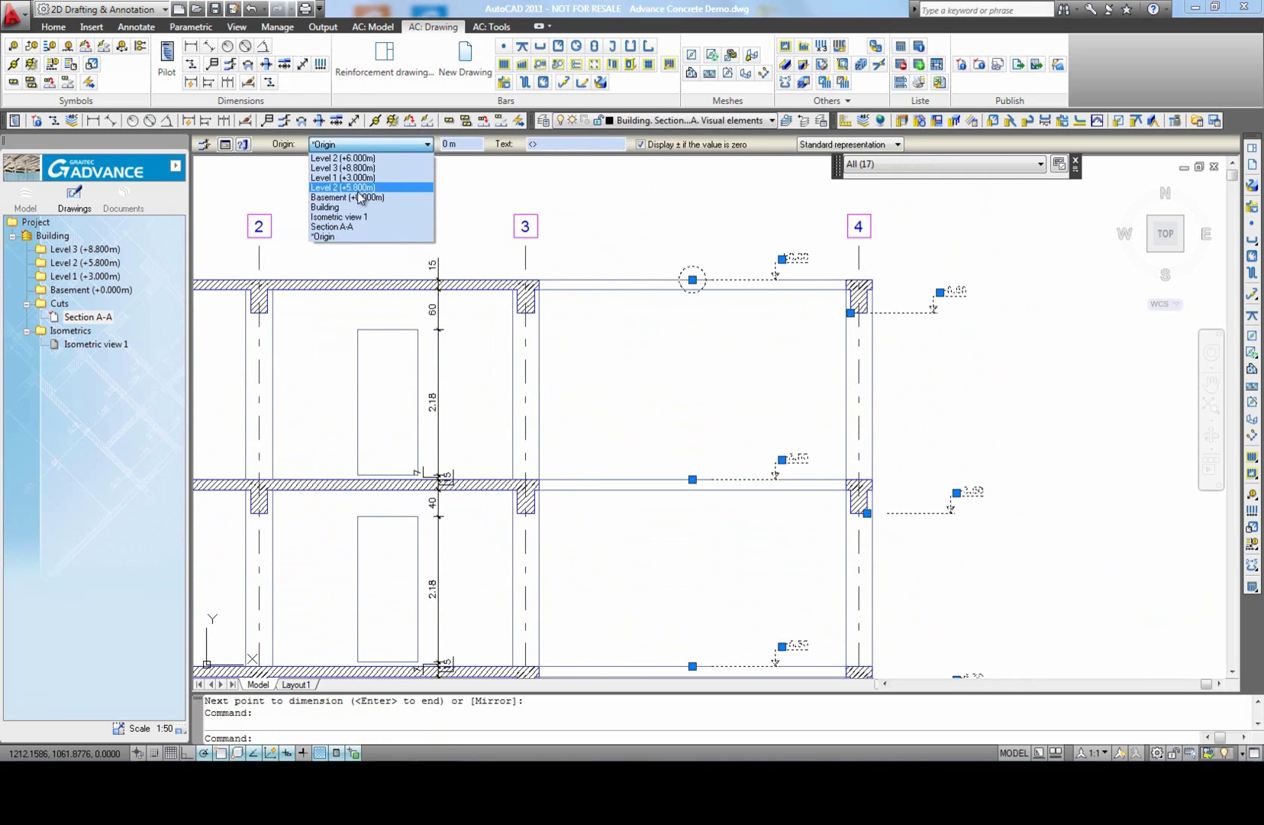
pyautogui.click(345, 233)
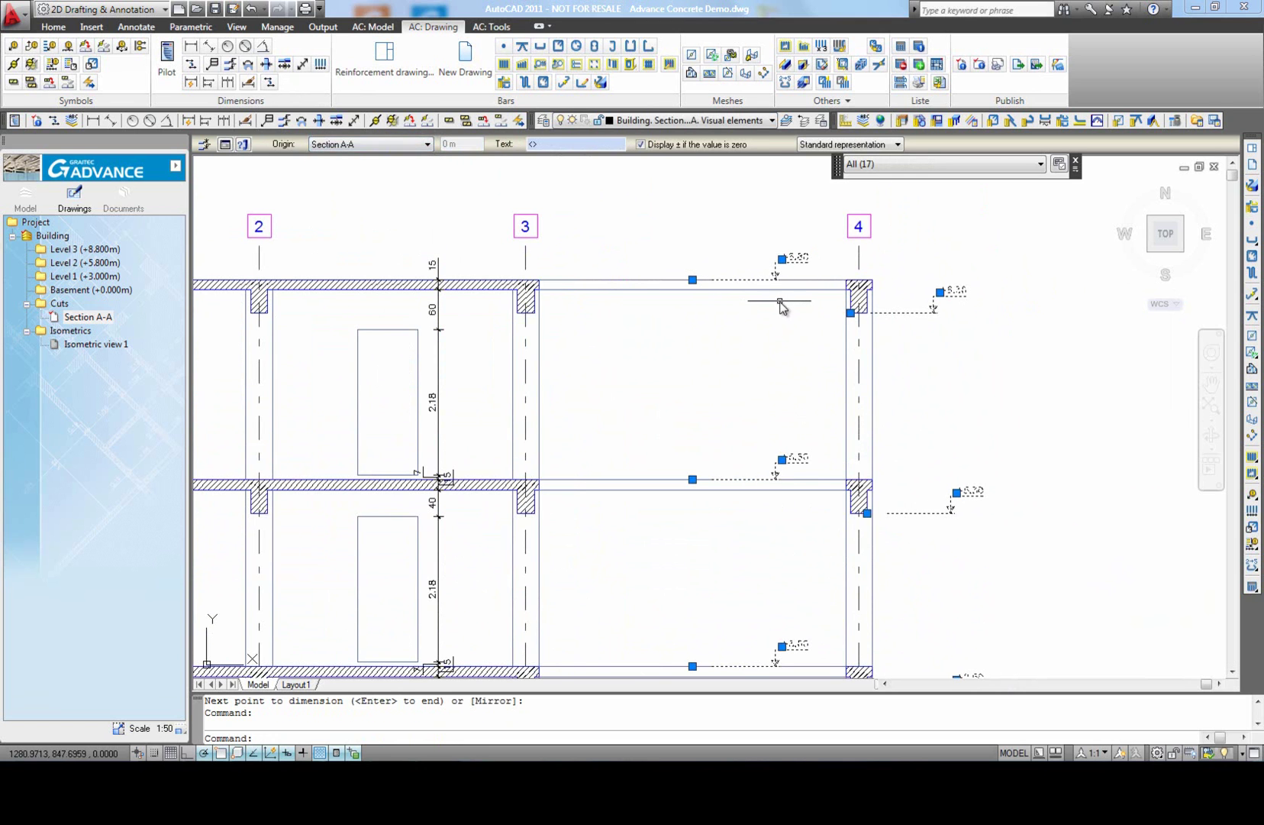
pyautogui.press('Escape')
# Step: Examine the level marks of Section A-A from the footing up to the top slab
pyautogui.scroll(-8, 779, 322)
pyautogui.moveTo(835, 560); pyautogui.dragTo(823, 488, button='middle')
pyautogui.scroll(6, 822, 488)
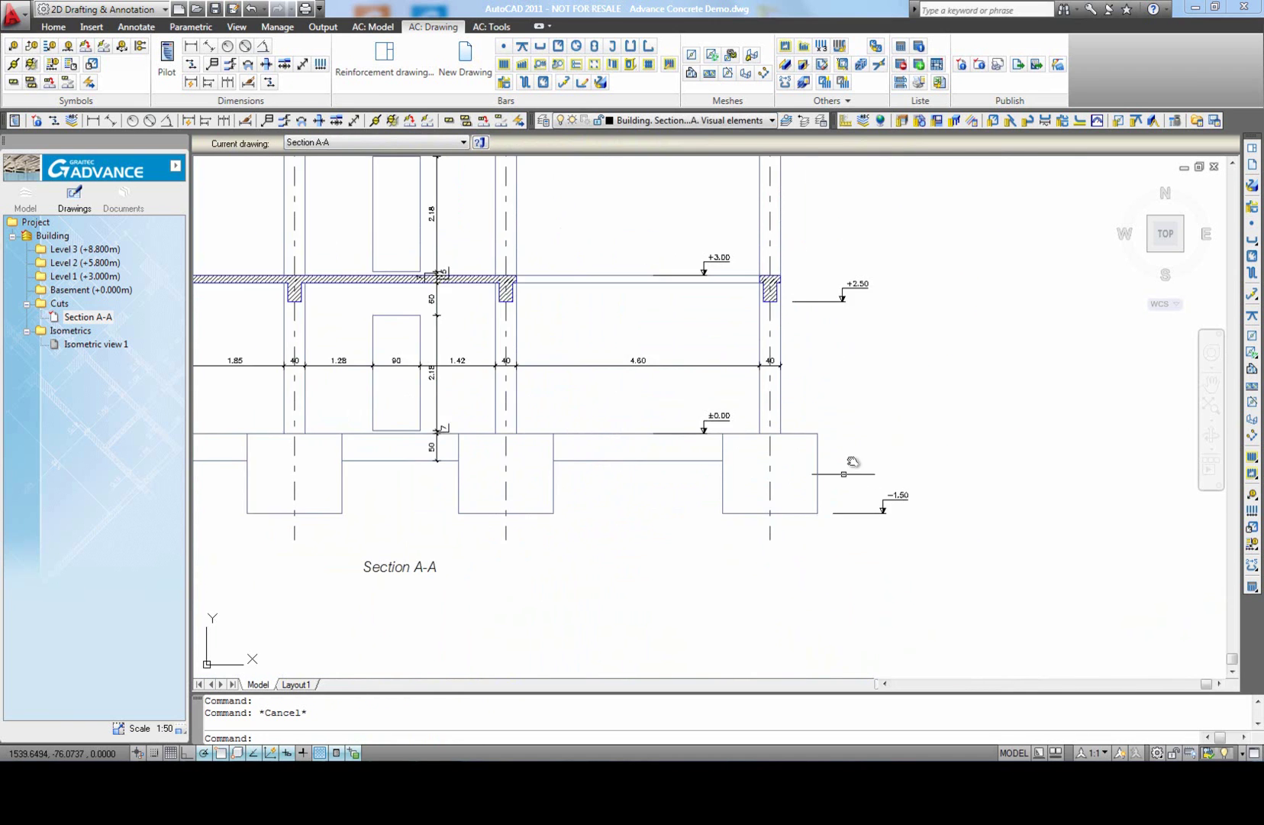
pyautogui.scroll(-4, 873, 424)
pyautogui.moveTo(873, 426); pyautogui.dragTo(874, 422, button='middle')
pyautogui.middleClick(890, 422)
pyautogui.middleClick(890, 423)
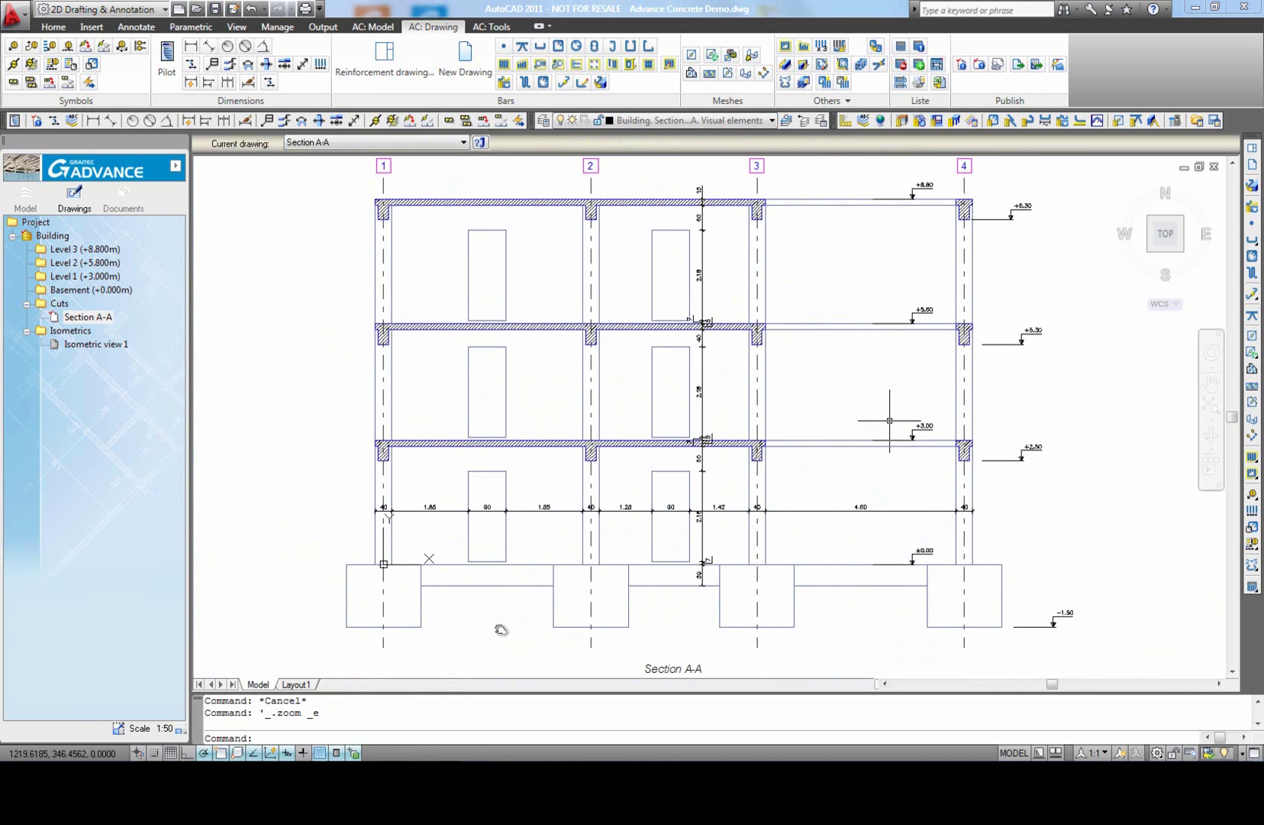
pyautogui.middleClick(889, 421)
pyautogui.middleClick(889, 421)
# Step: Invert the 8.3 m level mark at the top beam's underside in the level dimension's properties
pyautogui.moveTo(976, 310); pyautogui.dragTo(937, 370, button='middle')
pyautogui.scroll(2, 969, 303)
pyautogui.click(980, 289)
pyautogui.click(957, 261)
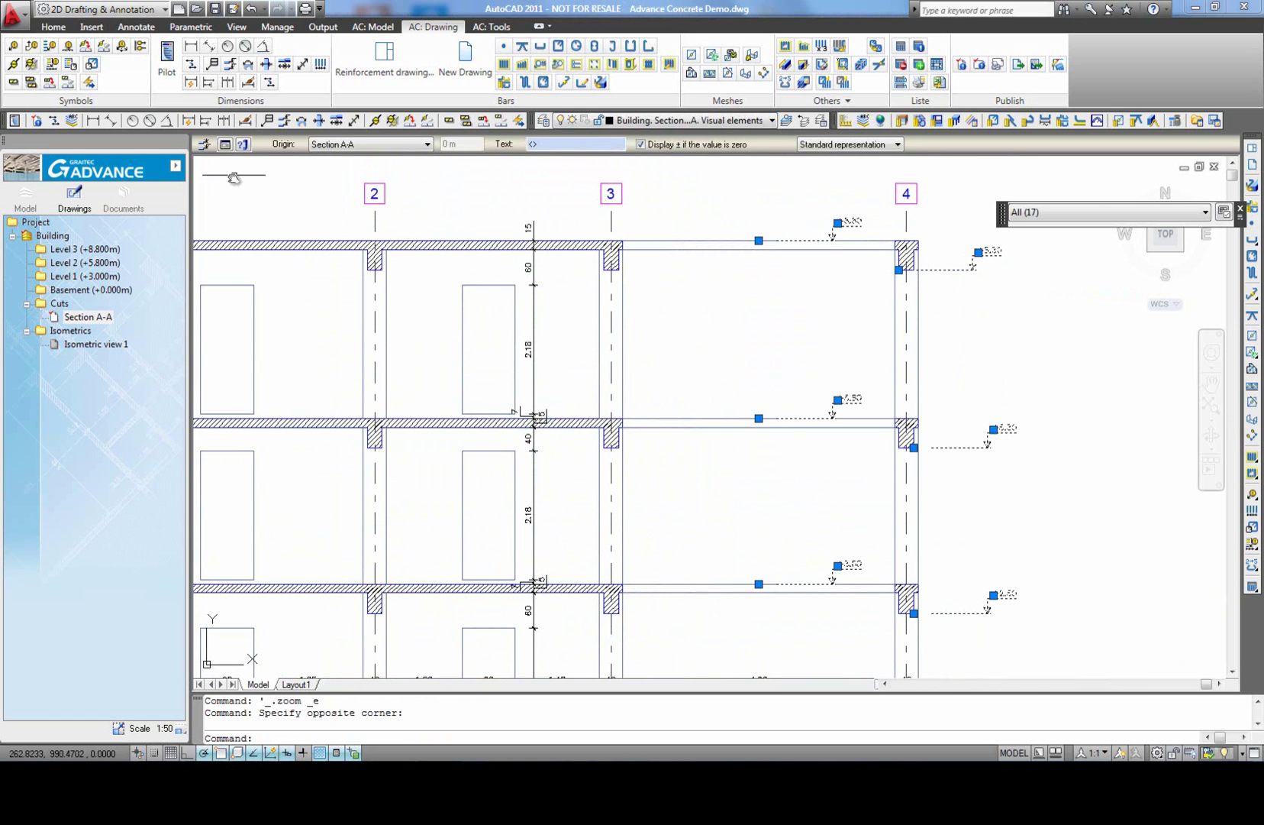
pyautogui.click(225, 145)
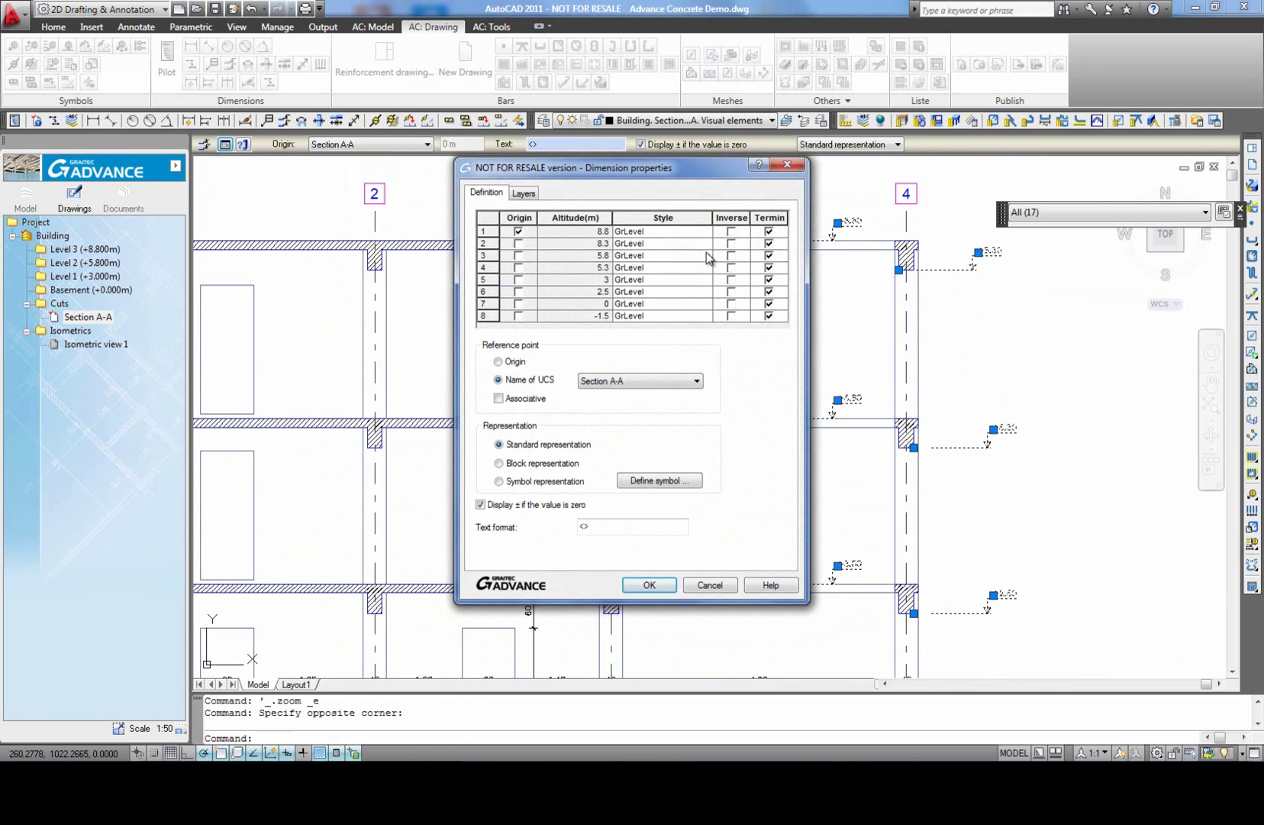
pyautogui.click(731, 243)
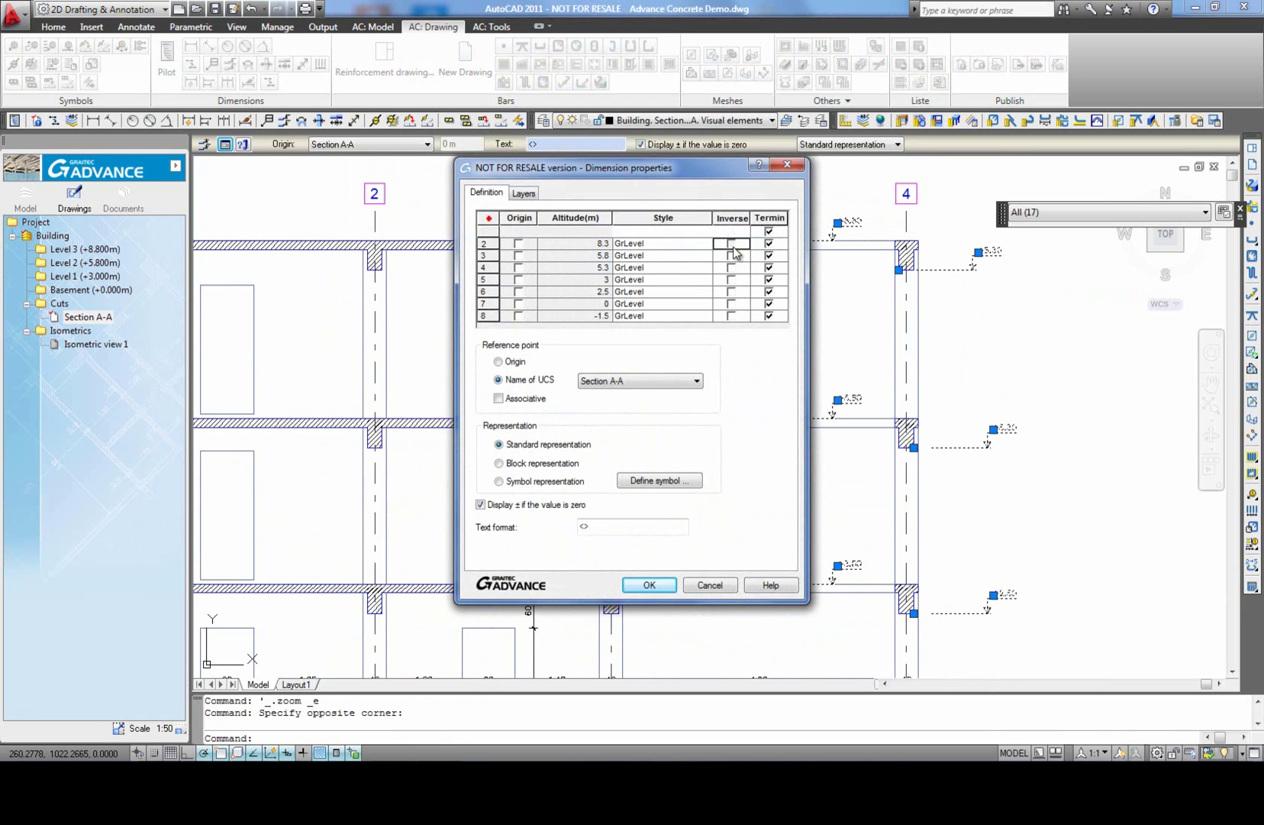
pyautogui.click(649, 585)
pyautogui.press('Escape')
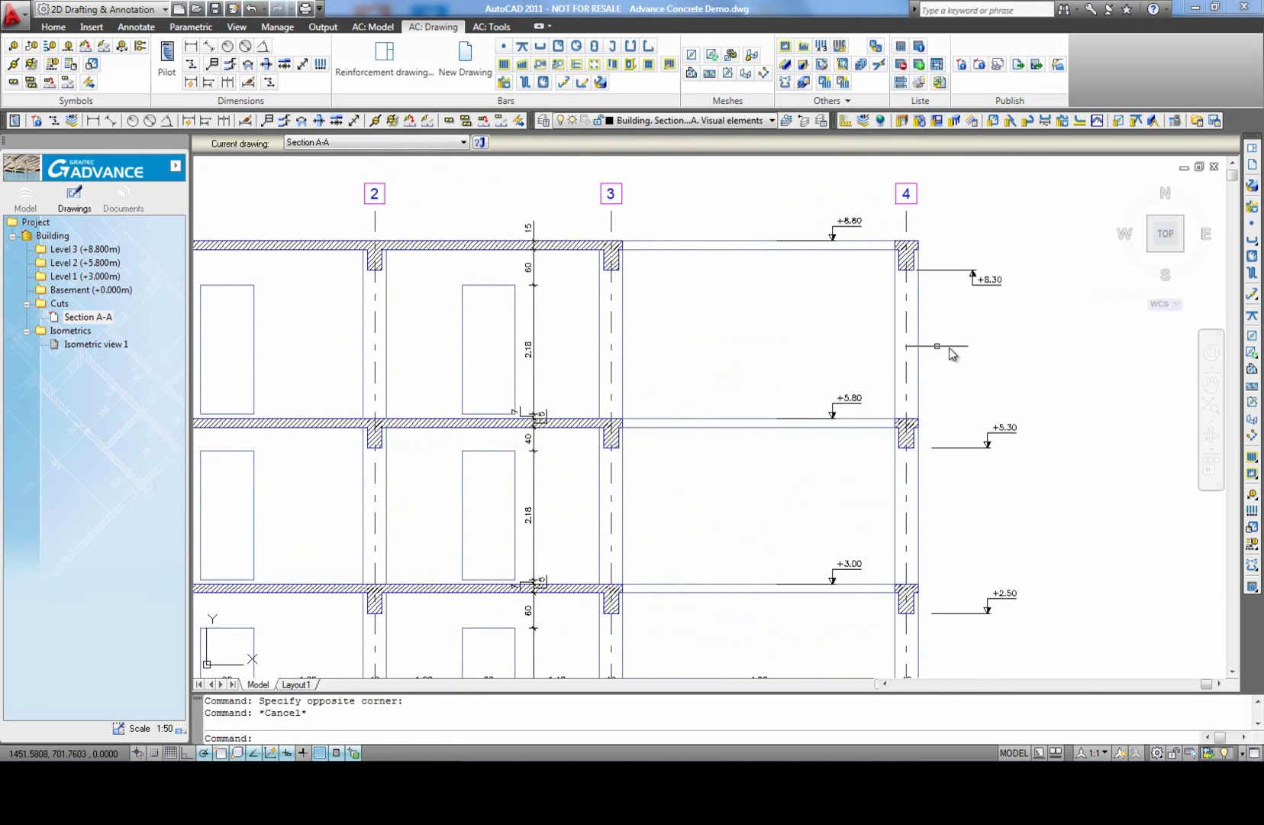
pyautogui.middleClick(1078, 503)
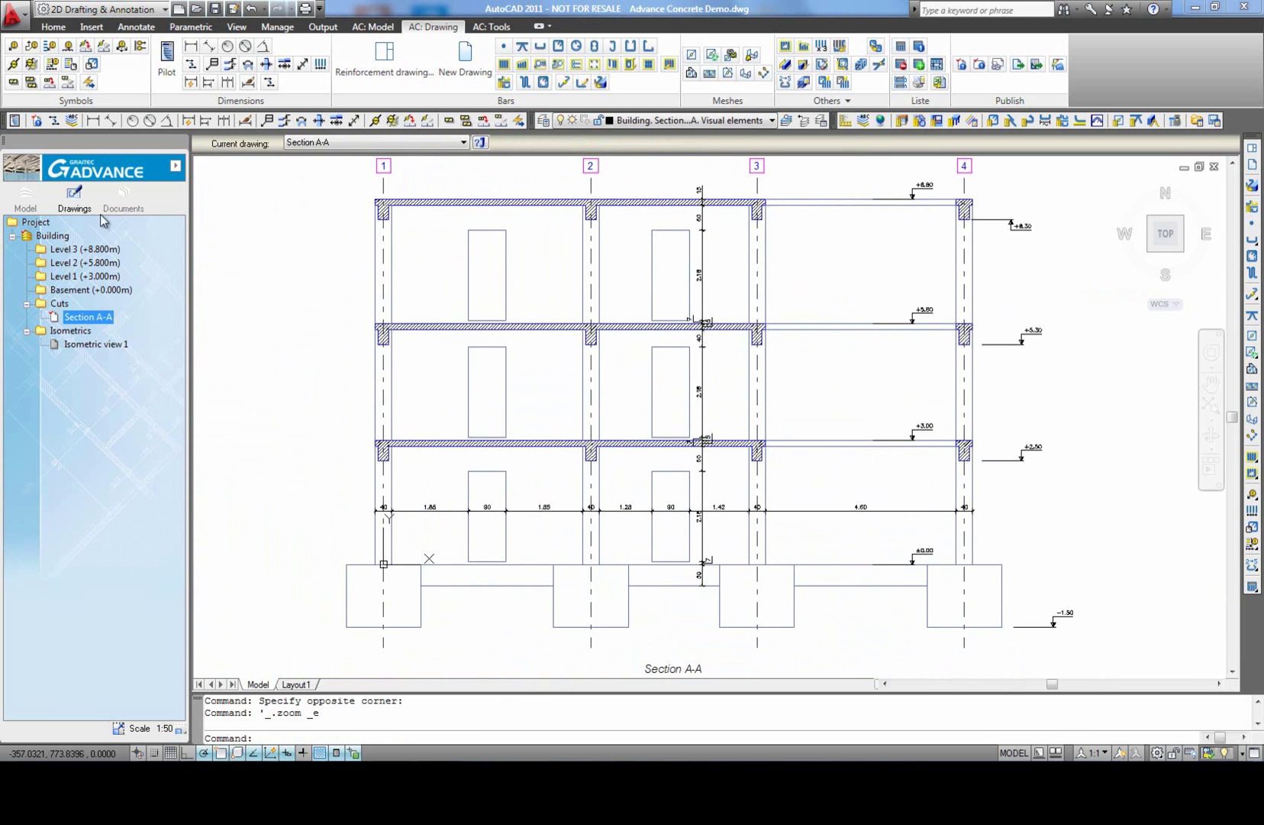
# Step: Create Section B-B on Level 1 along a broken line near axis D that jogs outside the building around axes 2 and 3
pyautogui.click(24, 198)
pyautogui.doubleClick(84, 280)
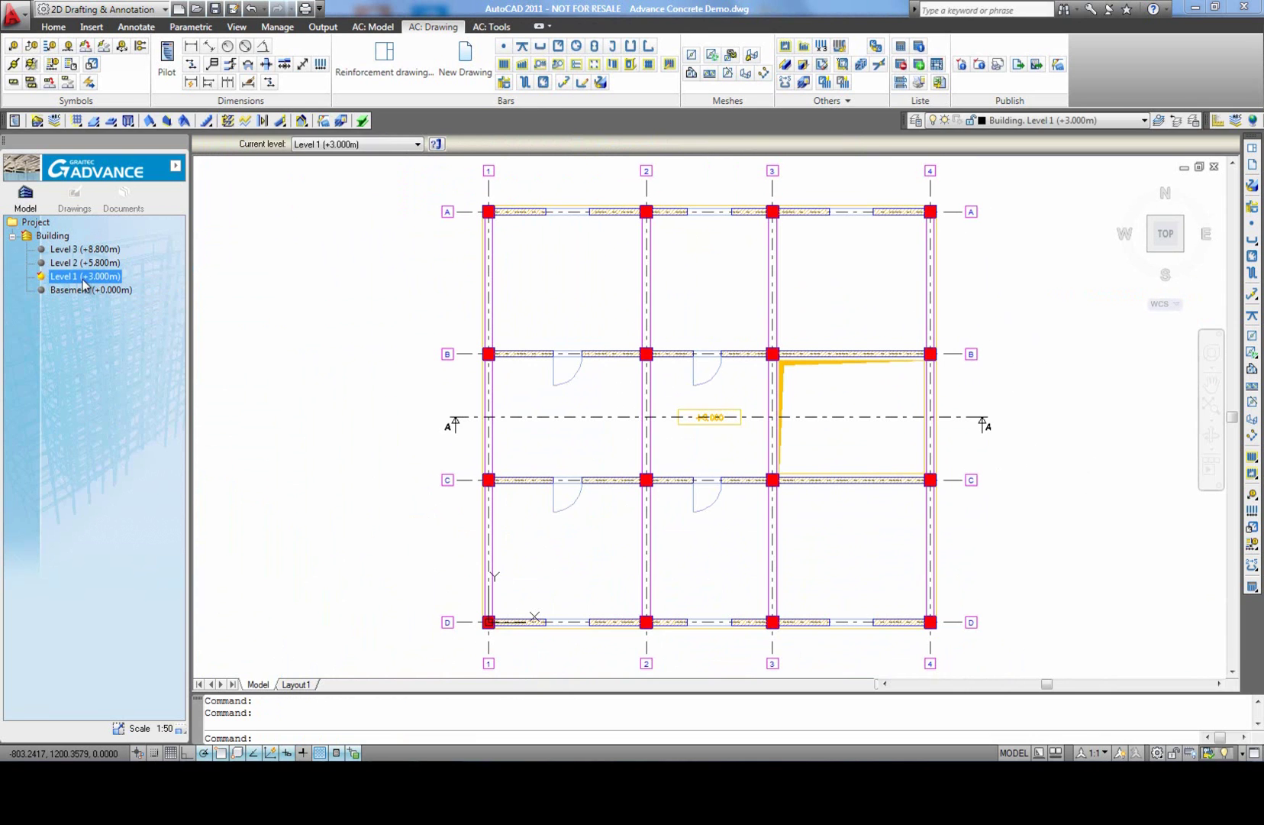
pyautogui.click(373, 26)
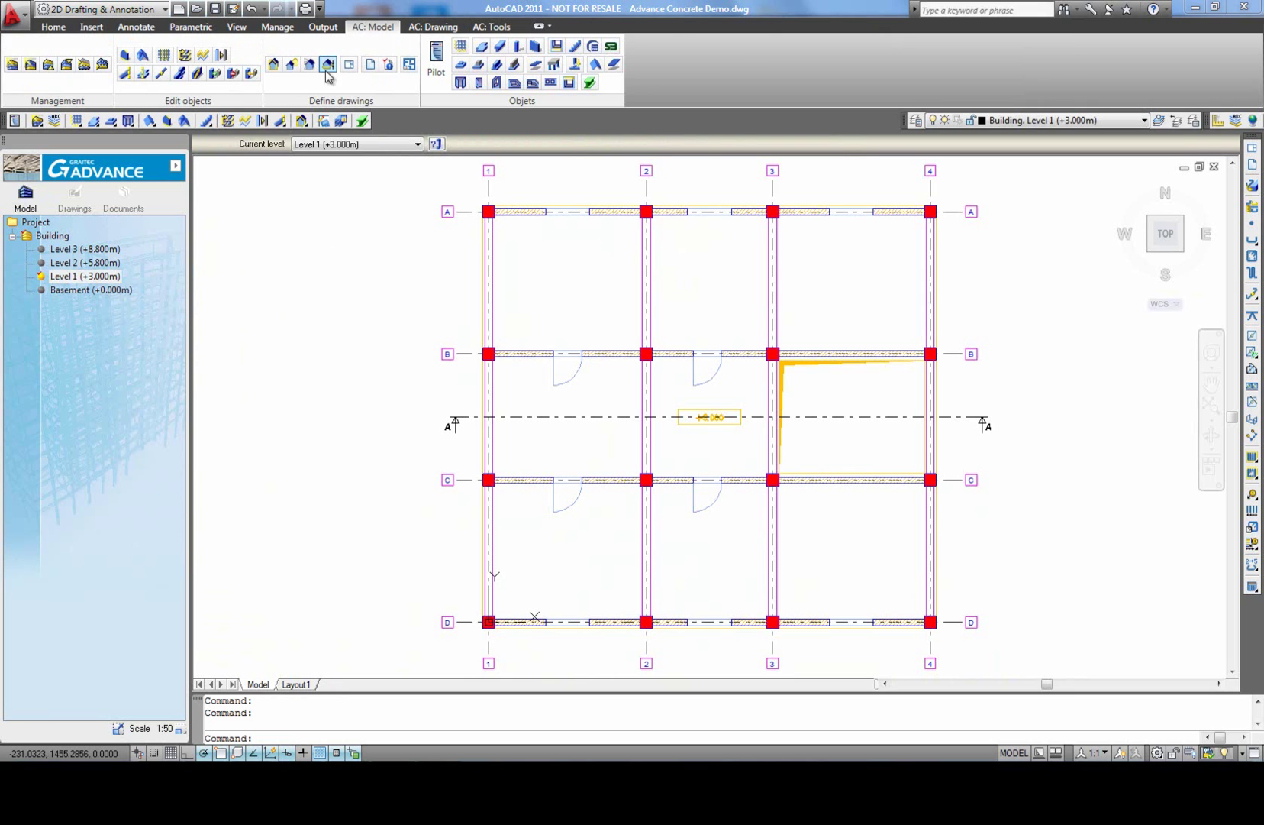
pyautogui.click(273, 65)
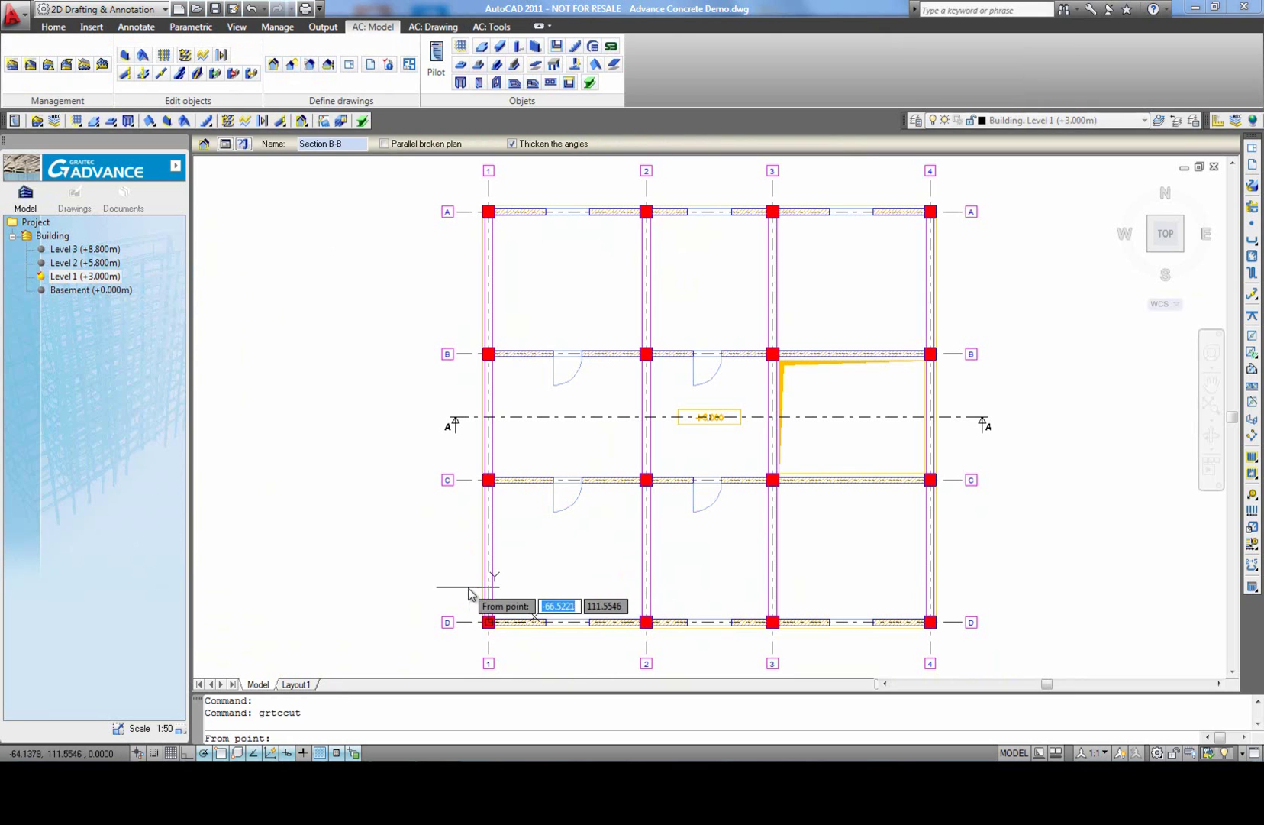
pyautogui.click(611, 582)
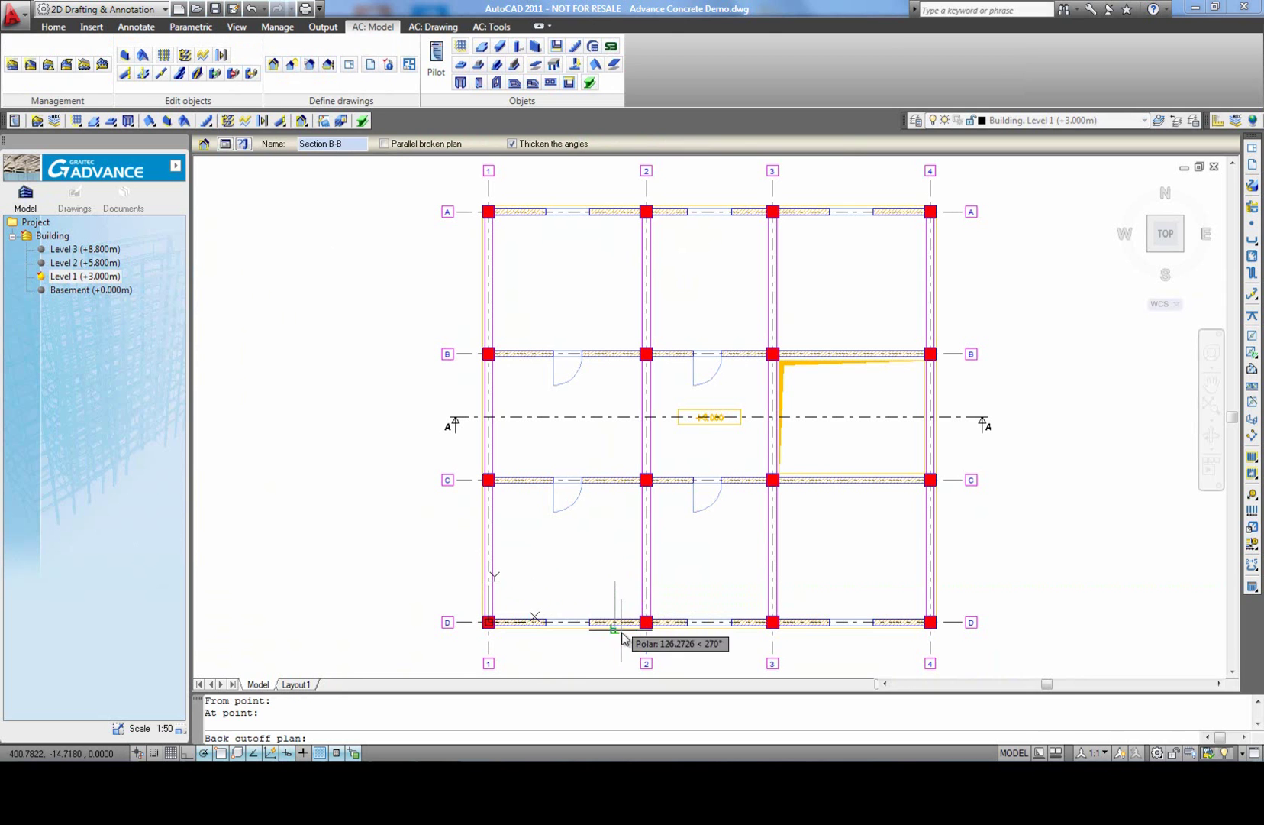
pyautogui.click(605, 625)
pyautogui.click(786, 625)
pyautogui.click(787, 535)
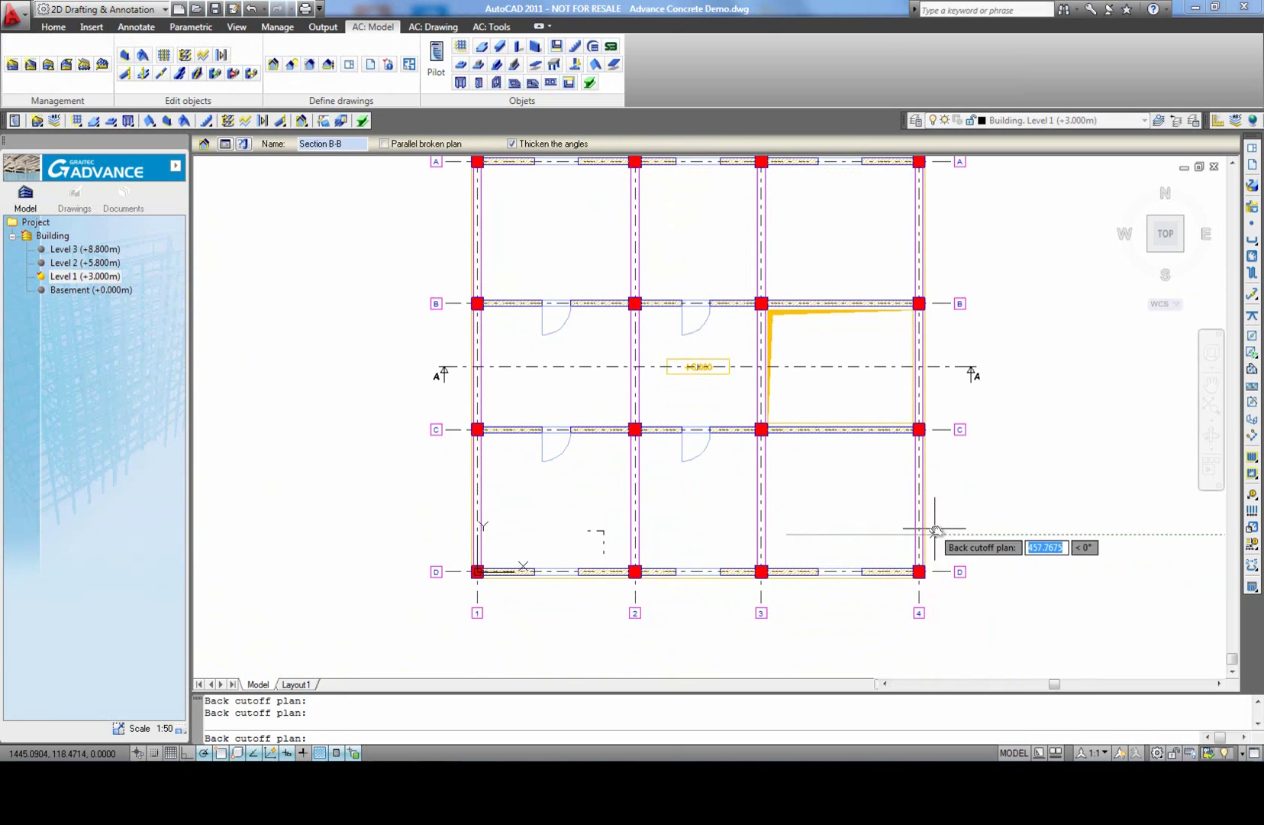
pyautogui.click(947, 535)
pyautogui.press('Return')
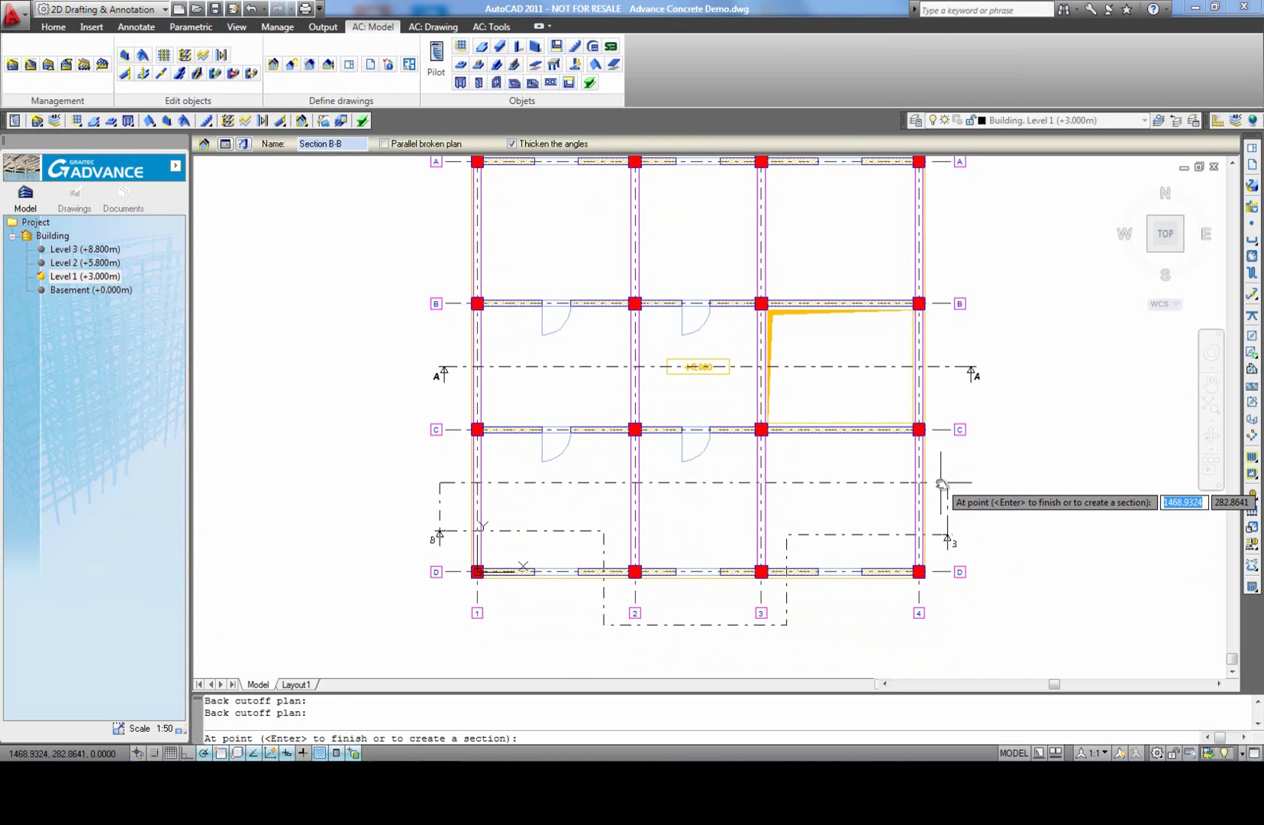
pyautogui.press('Return')
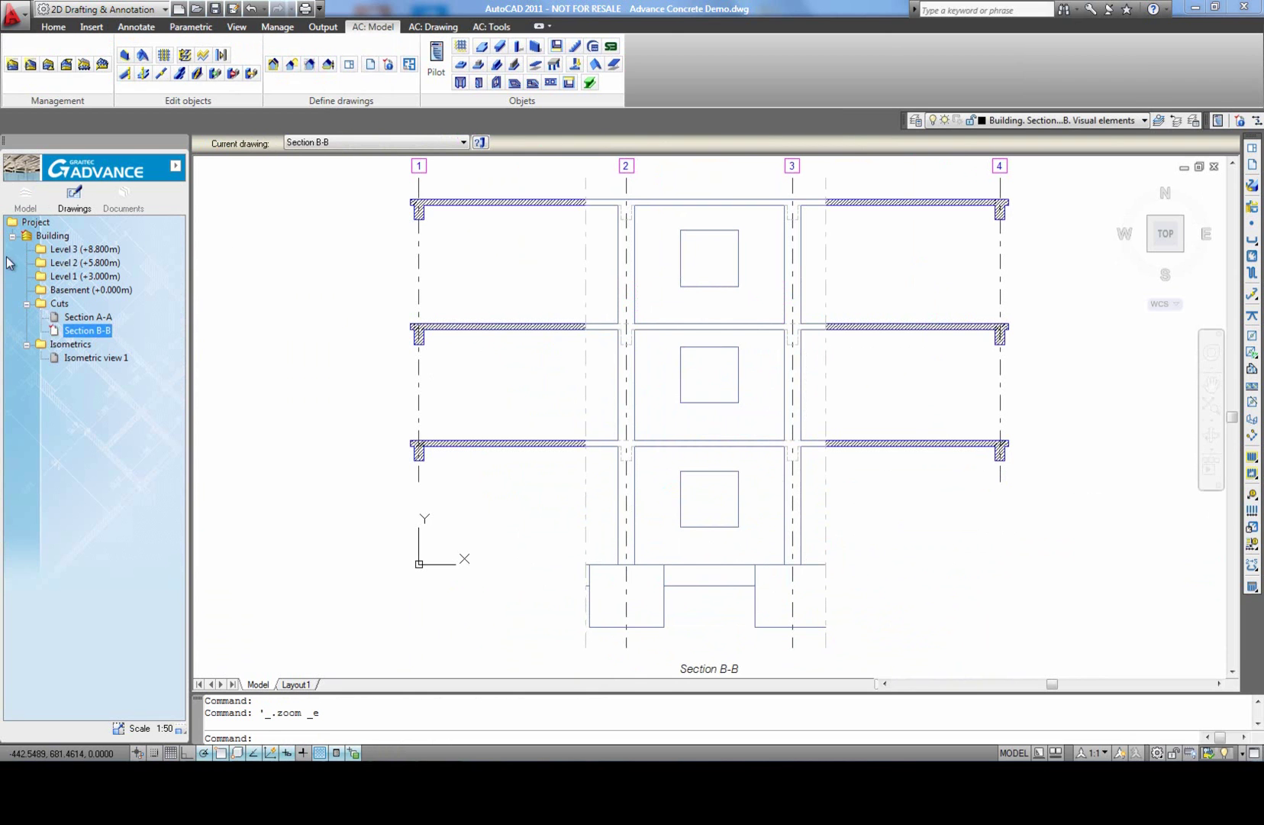
# Step: Generate the bottom-up reflected plan view Bottom view 1 - Level 1 from Level 1 of the model with the wizard's default settings
pyautogui.click(26, 197)
pyautogui.doubleClick(64, 278)
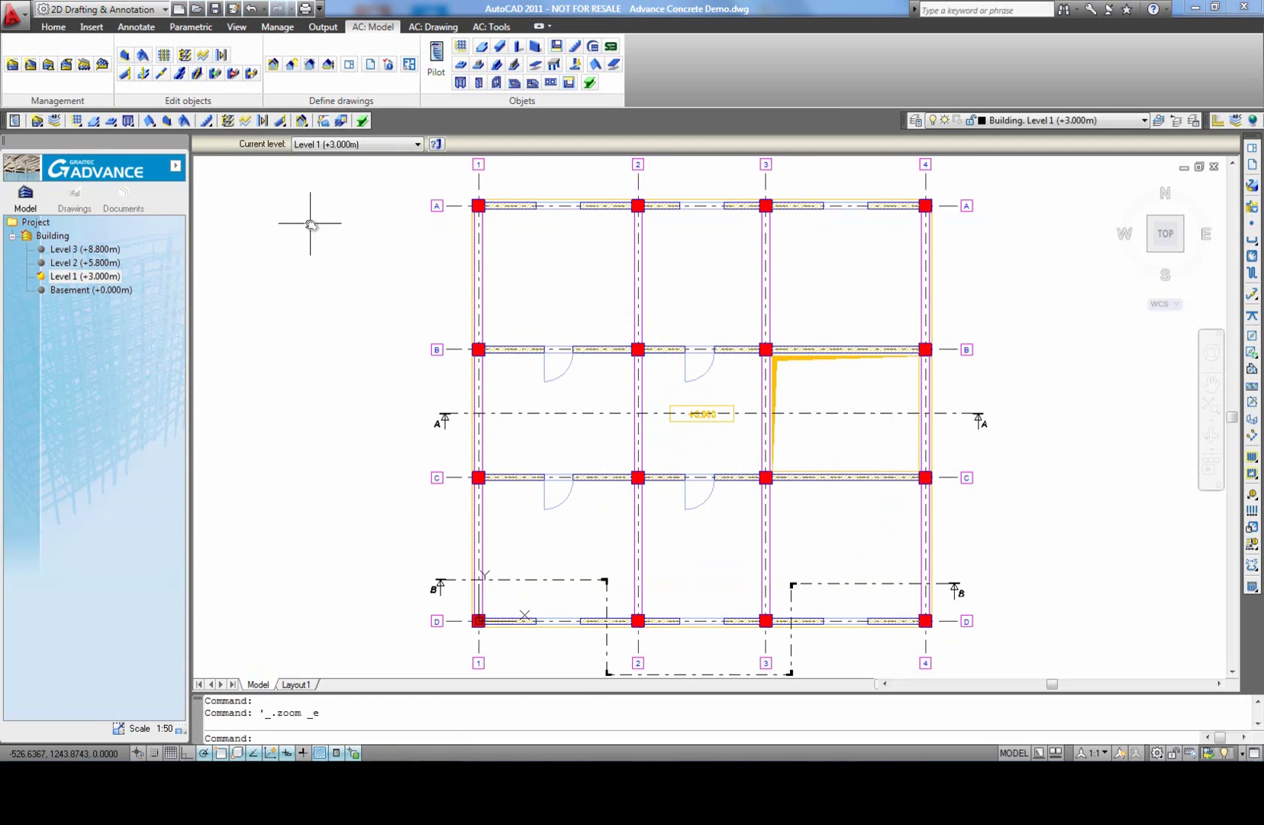
pyautogui.click(329, 67)
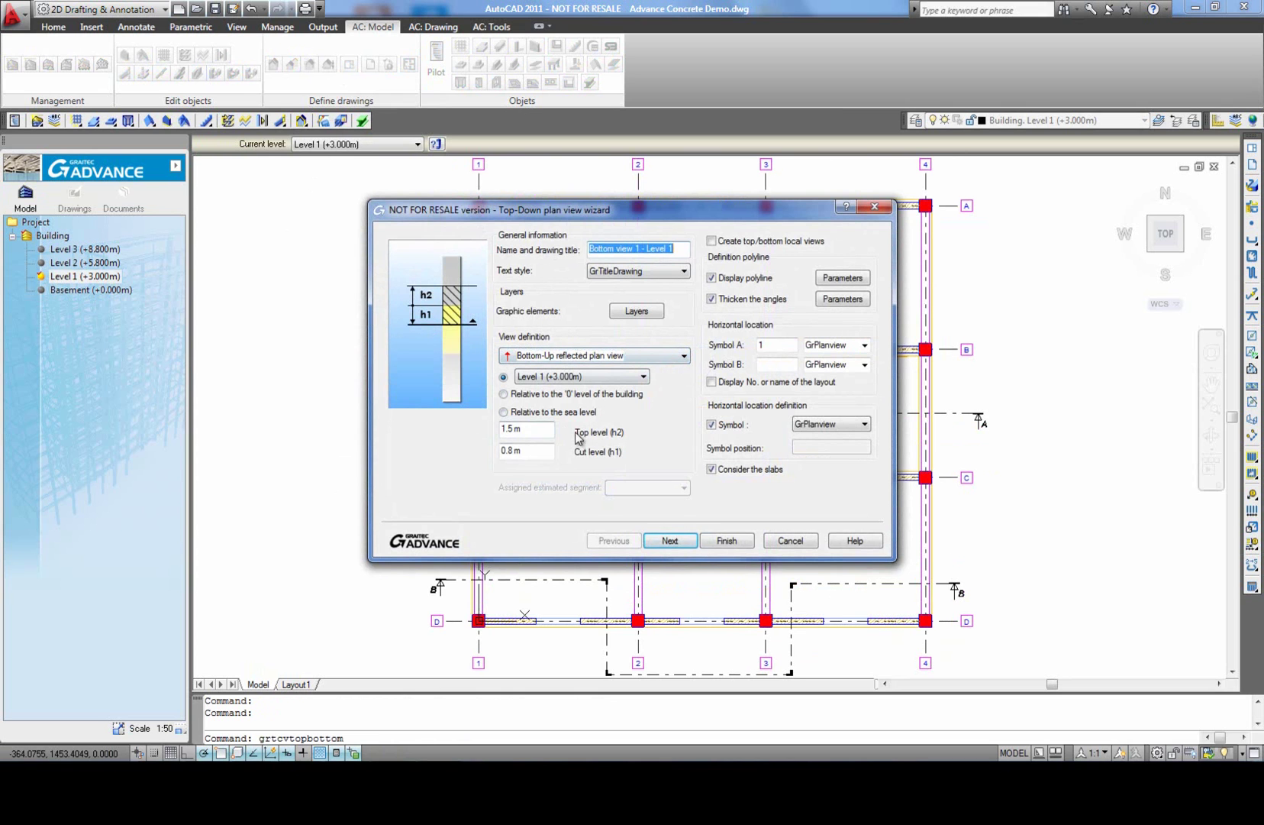
pyautogui.click(670, 541)
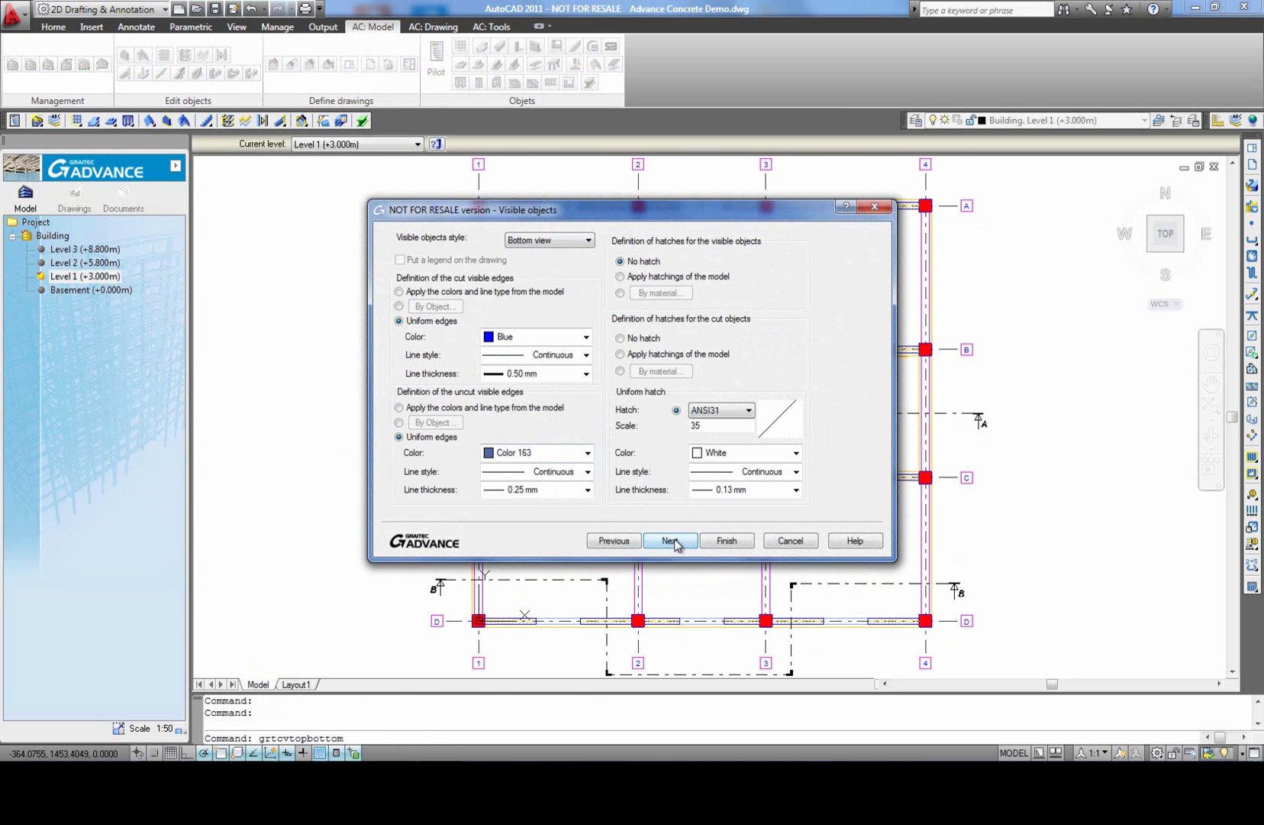
pyautogui.click(672, 541)
pyautogui.click(725, 542)
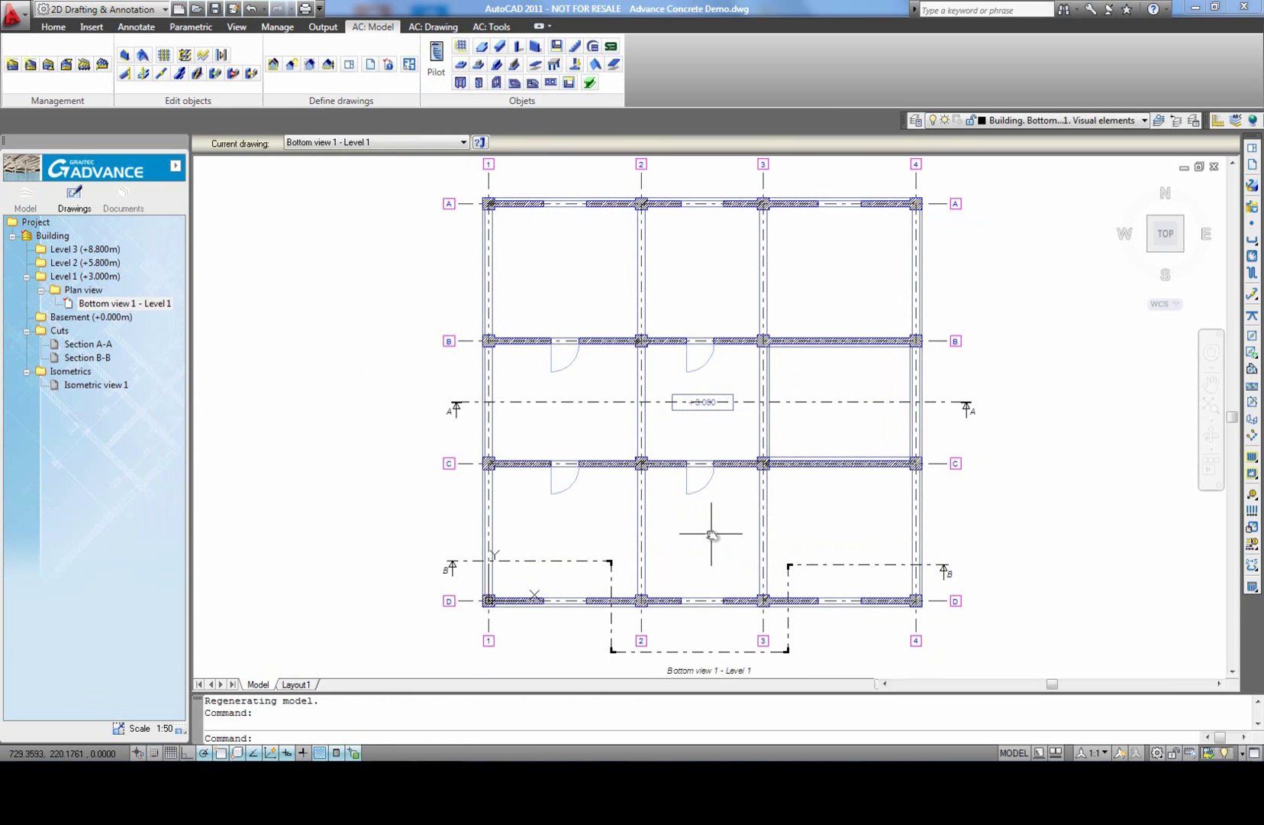
# Step: Add associative dimensions for the columns, walls and openings along axis A, placed above the plan
pyautogui.click(433, 27)
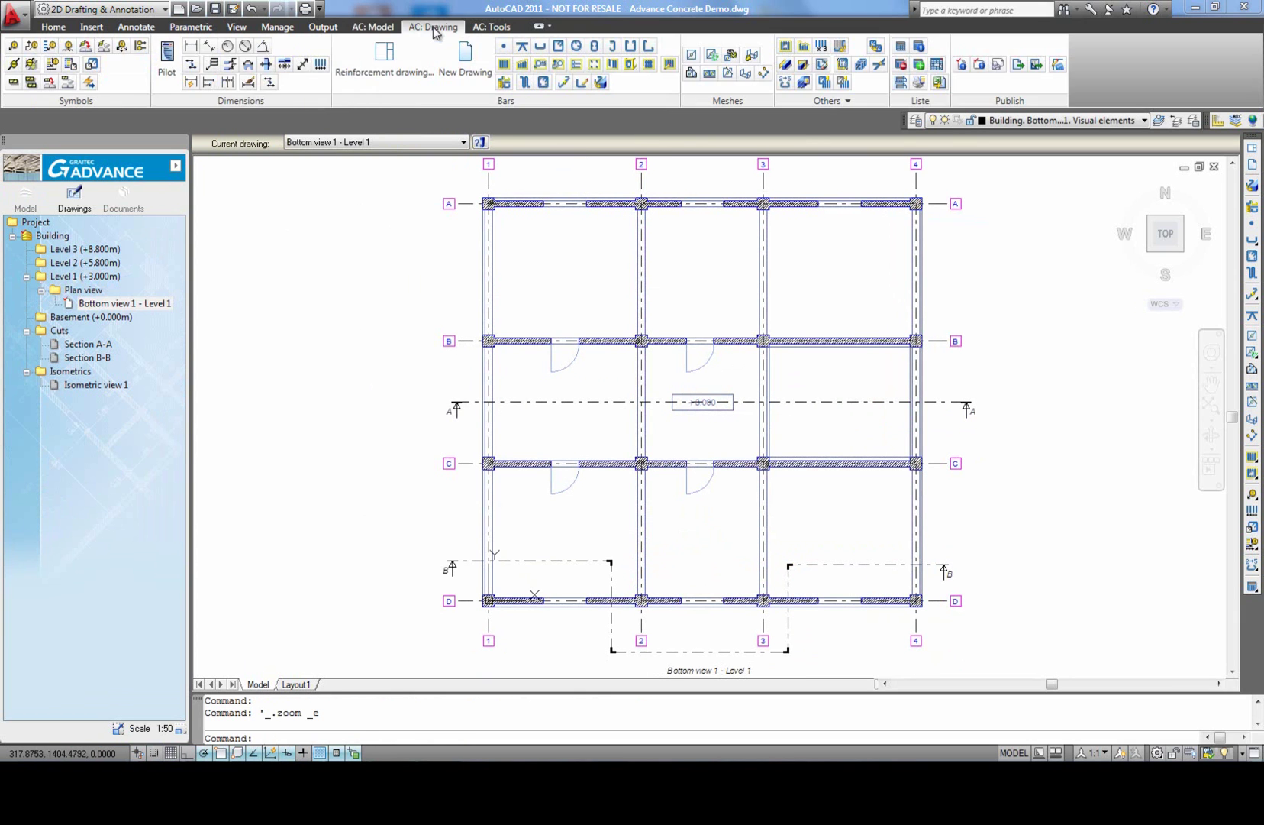
pyautogui.click(286, 66)
pyautogui.click(467, 190)
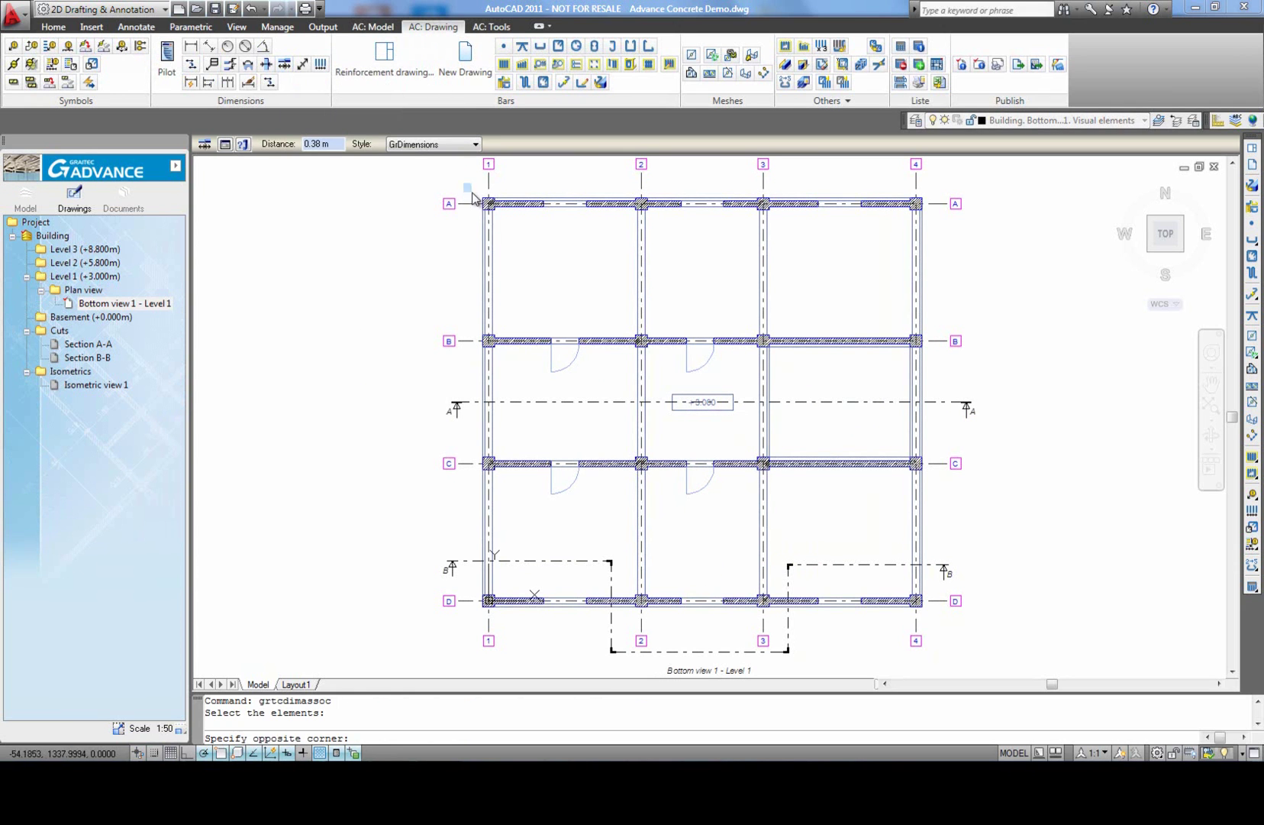
pyautogui.click(945, 250)
pyautogui.press('Return')
pyautogui.moveTo(814, 171); pyautogui.dragTo(801, 224, button='middle')
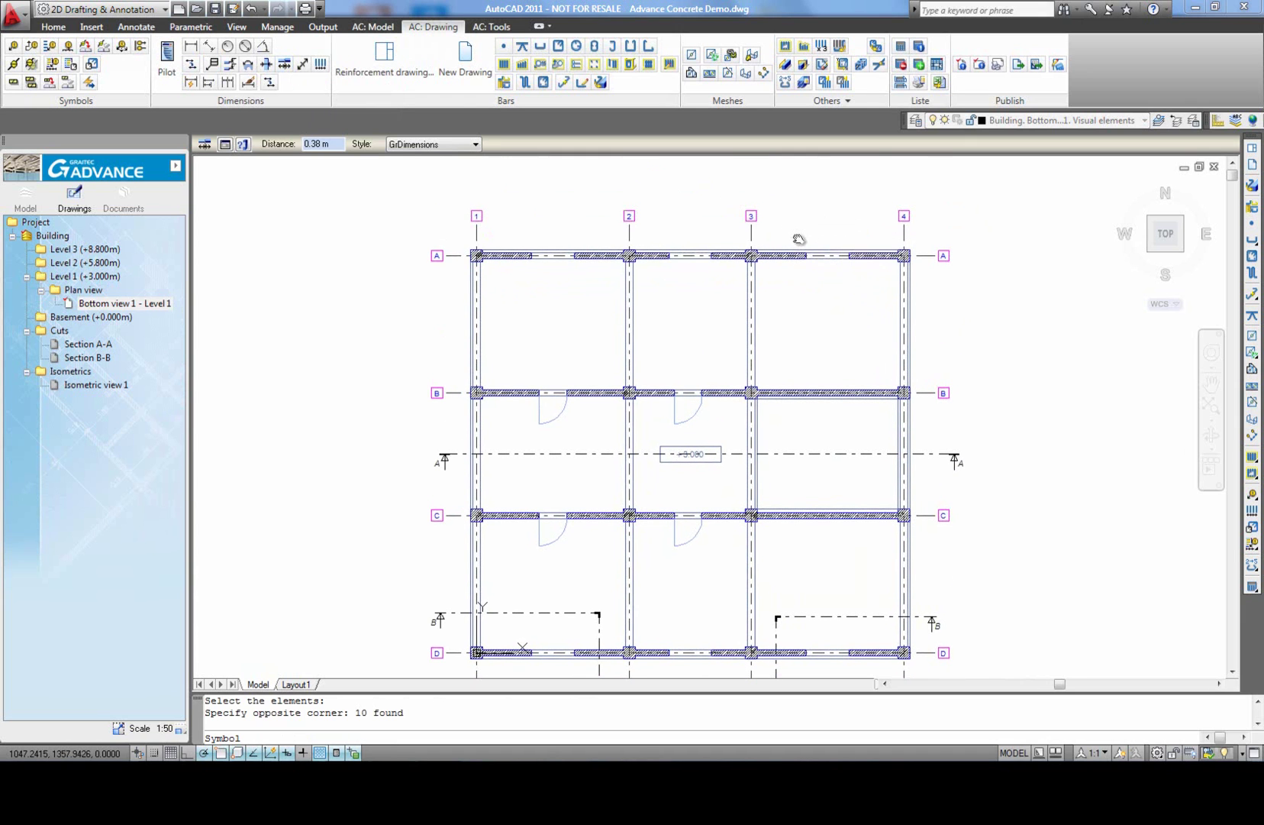
pyautogui.click(798, 239)
pyautogui.scroll(3, 608, 243)
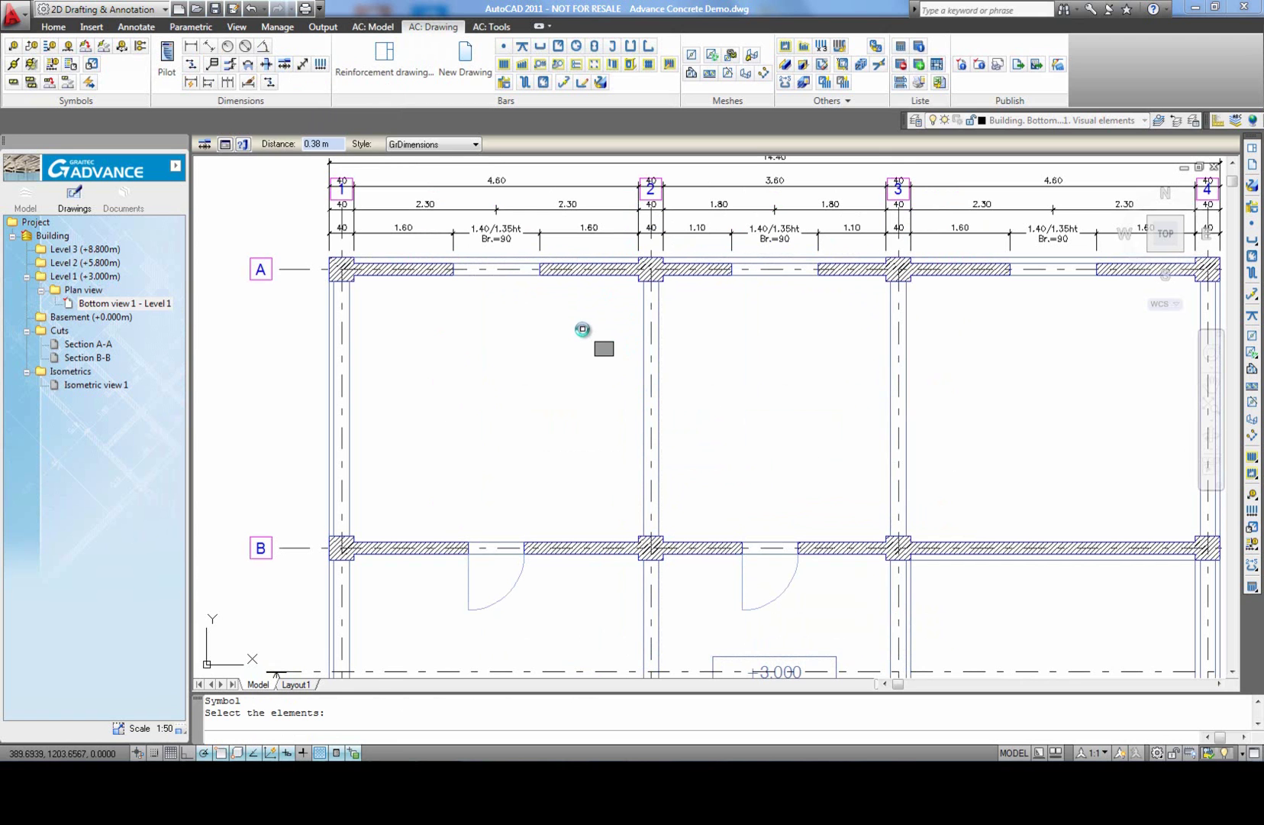
pyautogui.press('Escape')
# Step: Stretch the grid axes upward at axis 1 so the axis number symbols sit above the overall dimension line
pyautogui.middleClick(572, 347)
pyautogui.middleClick(572, 347)
pyautogui.moveTo(567, 311); pyautogui.dragTo(528, 273, button='middle')
pyautogui.scroll(5, 504, 252)
pyautogui.click(487, 233)
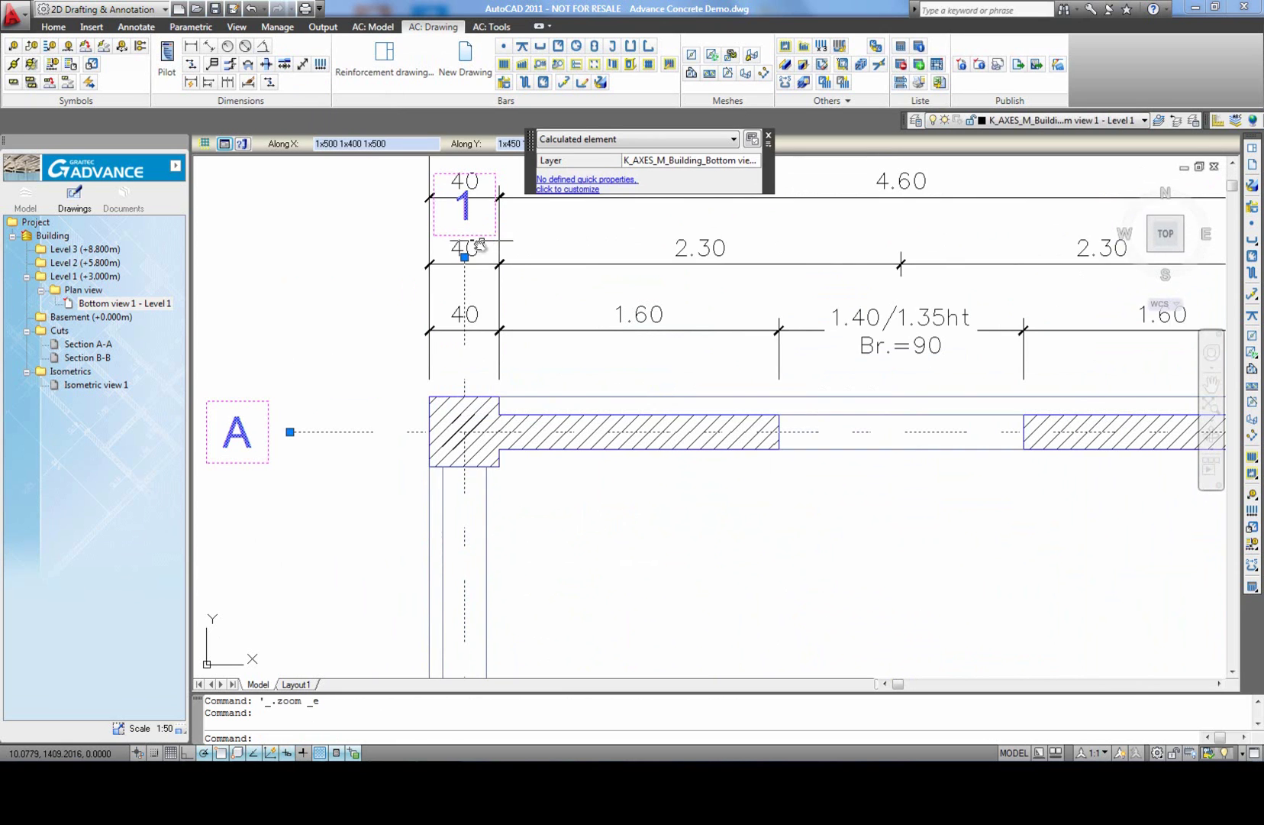
pyautogui.click(464, 264)
pyautogui.scroll(-4, 467, 305)
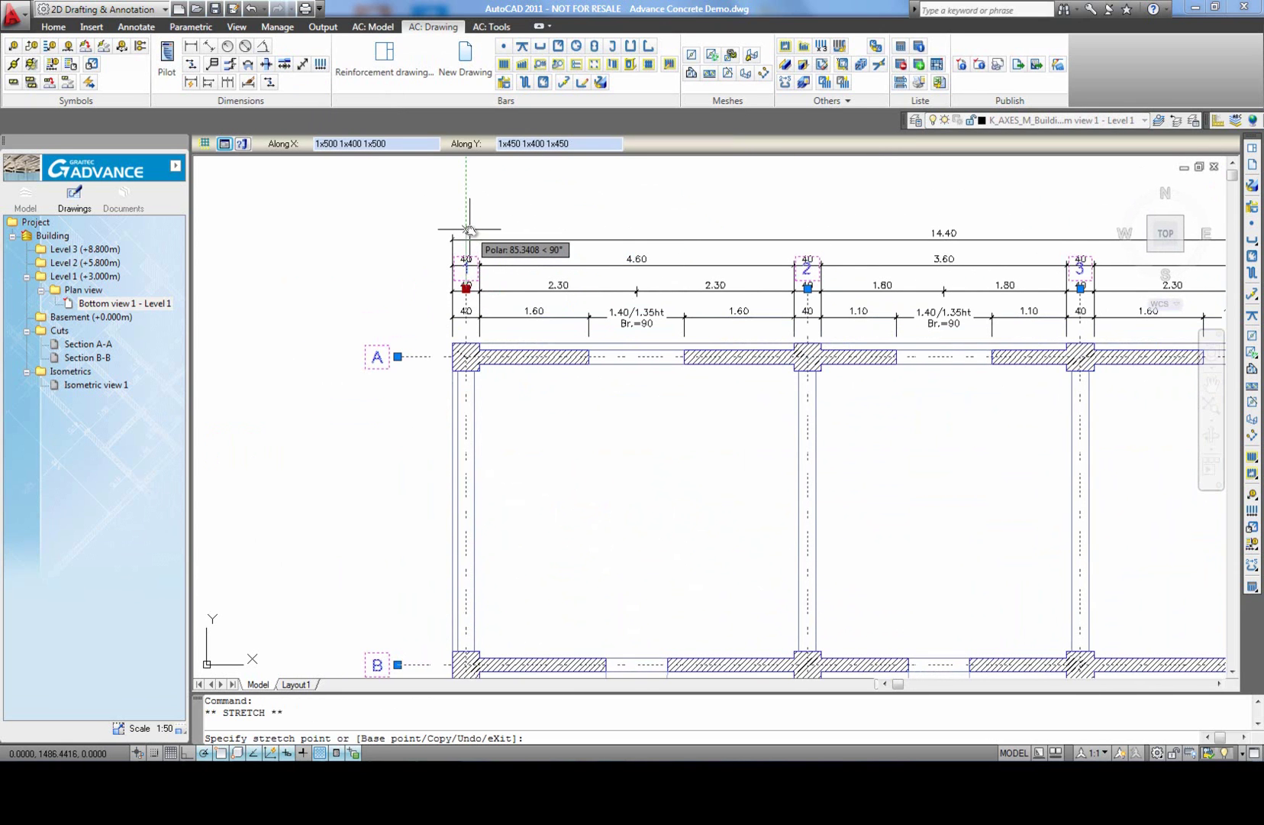
pyautogui.click(466, 227)
pyautogui.press('Escape')
pyautogui.scroll(-2, 521, 270)
pyautogui.scroll(3, 614, 301)
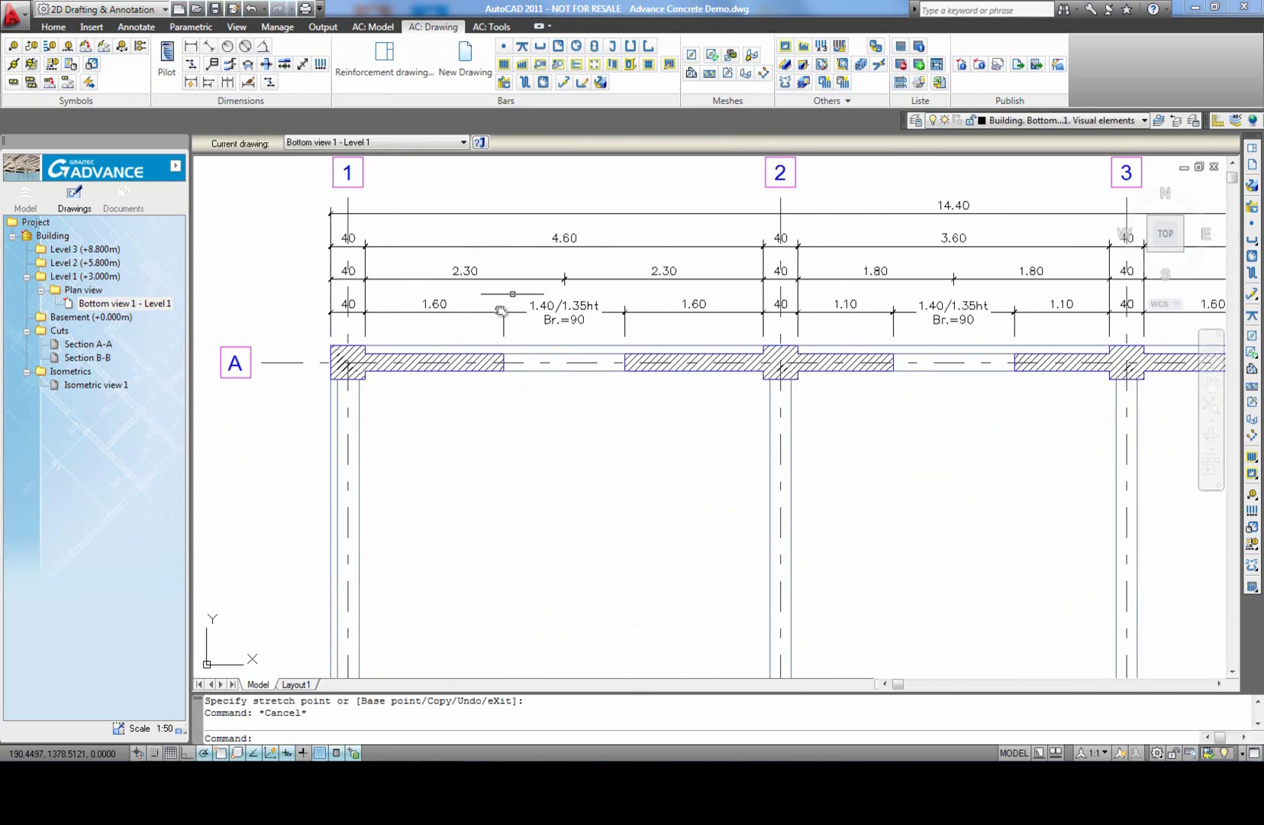
# Step: Select all beams of Level 1 (+3.000m) with a multicriteria selection by type Beam and level
pyautogui.scroll(-2, 582, 316)
pyautogui.moveTo(787, 369); pyautogui.dragTo(679, 357, button='middle')
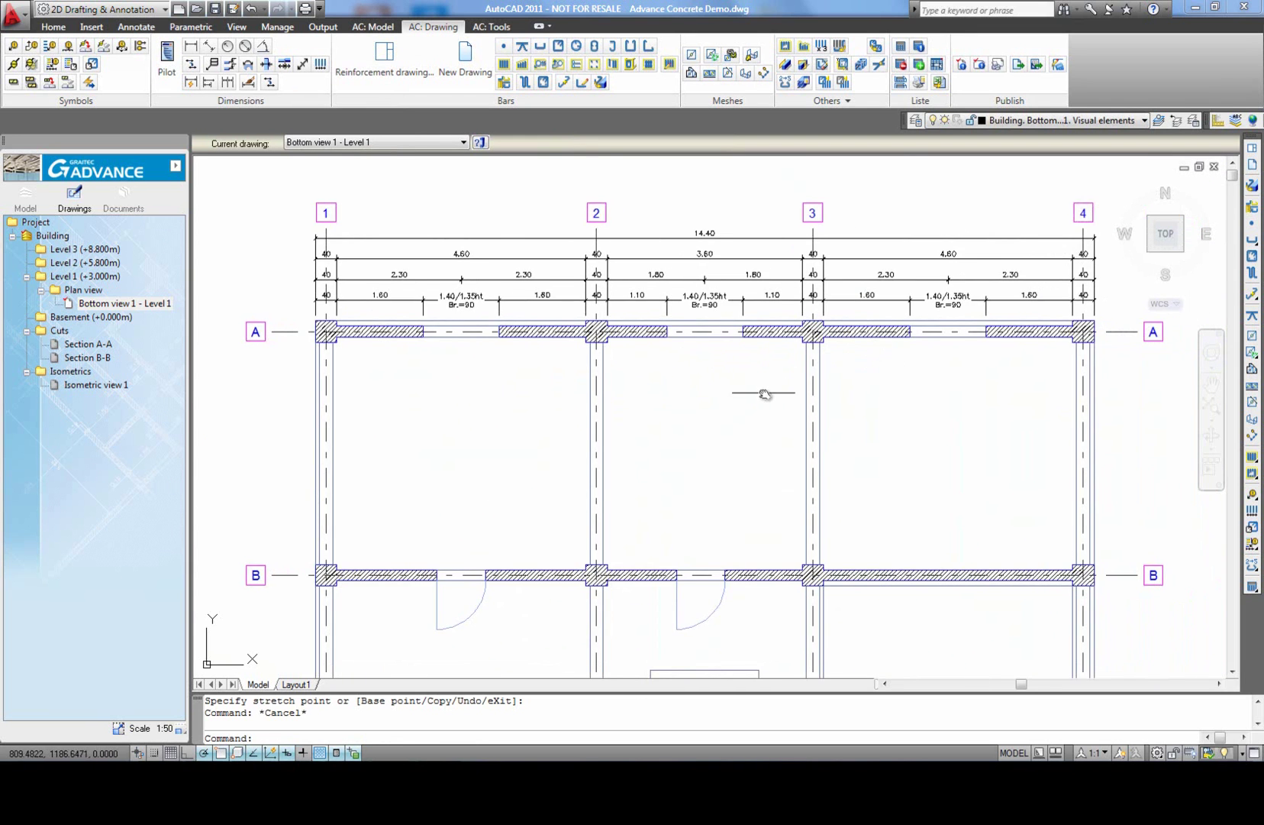
pyautogui.scroll(-2, 766, 392)
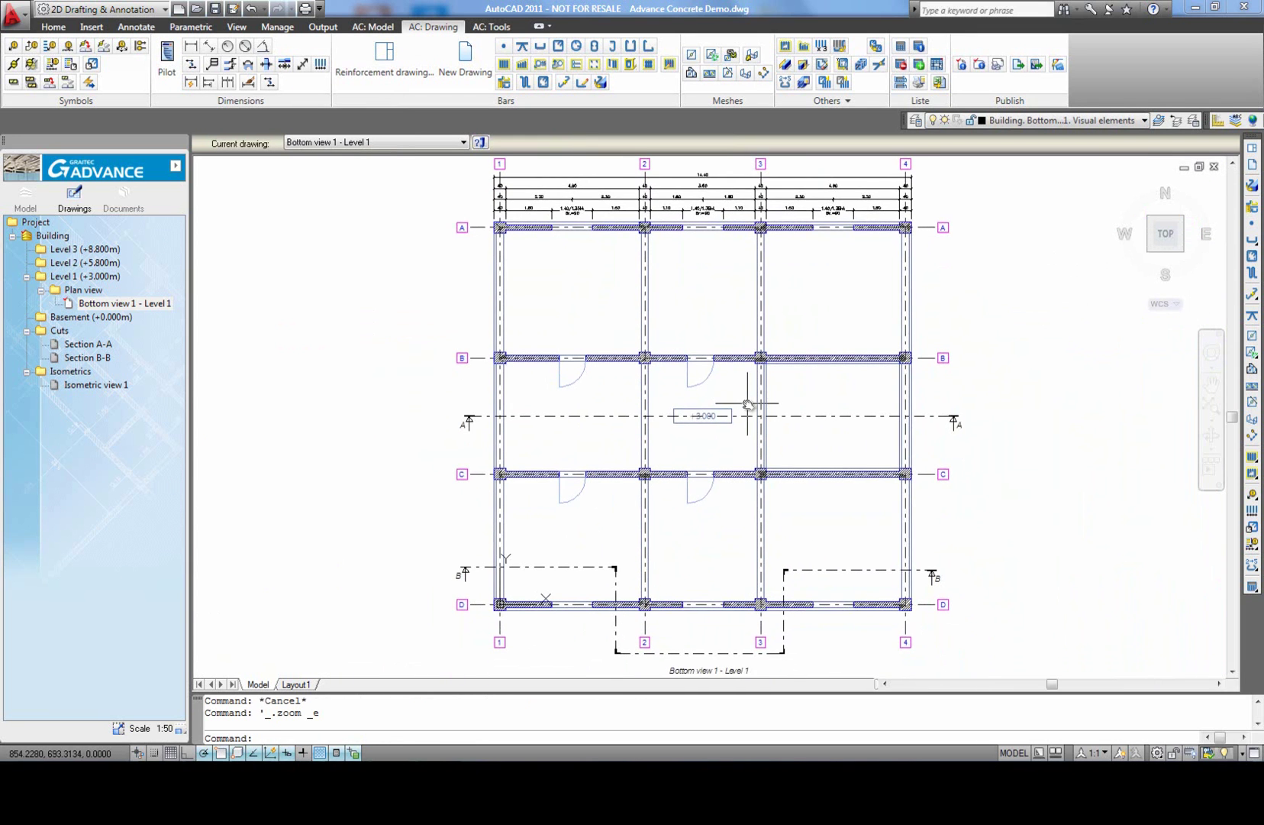
pyautogui.click(177, 169)
pyautogui.click(241, 245)
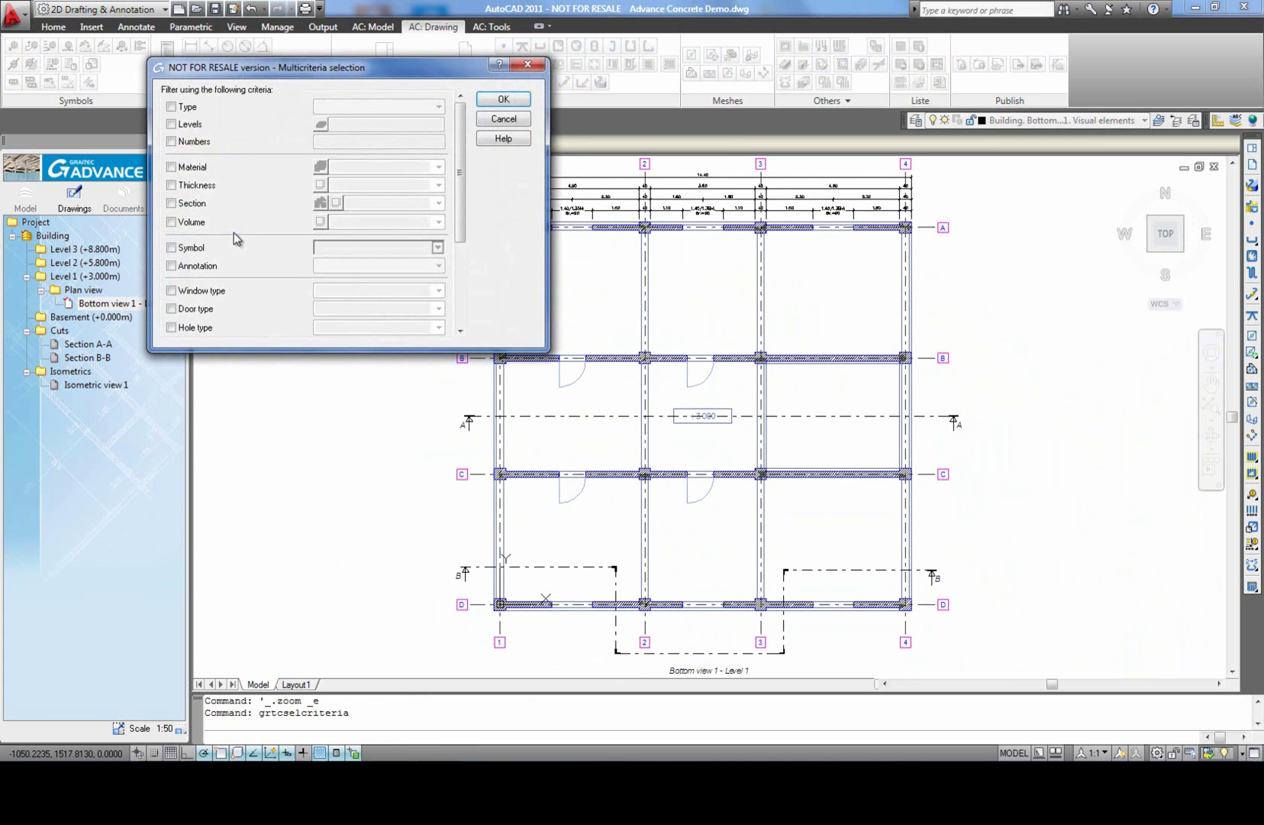
pyautogui.click(173, 107)
pyautogui.click(417, 107)
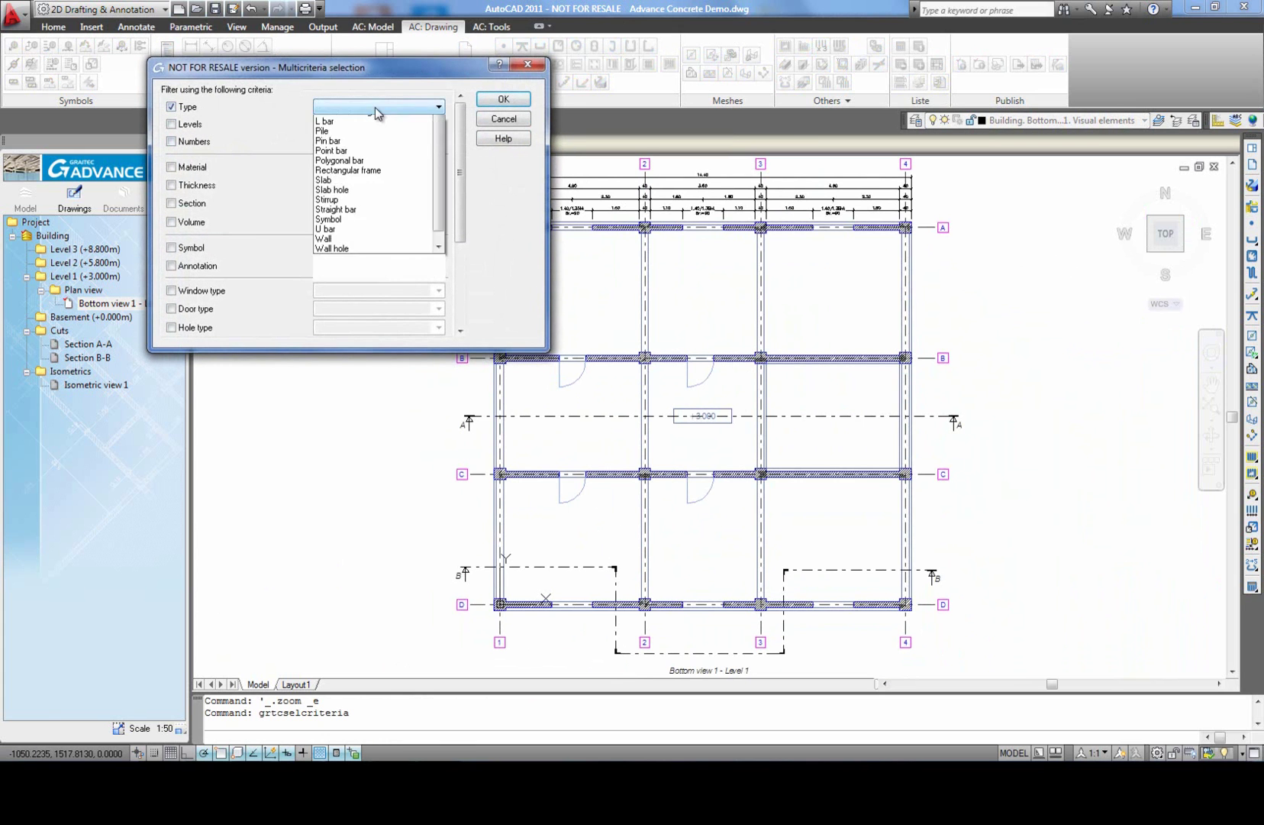
pyautogui.click(328, 150)
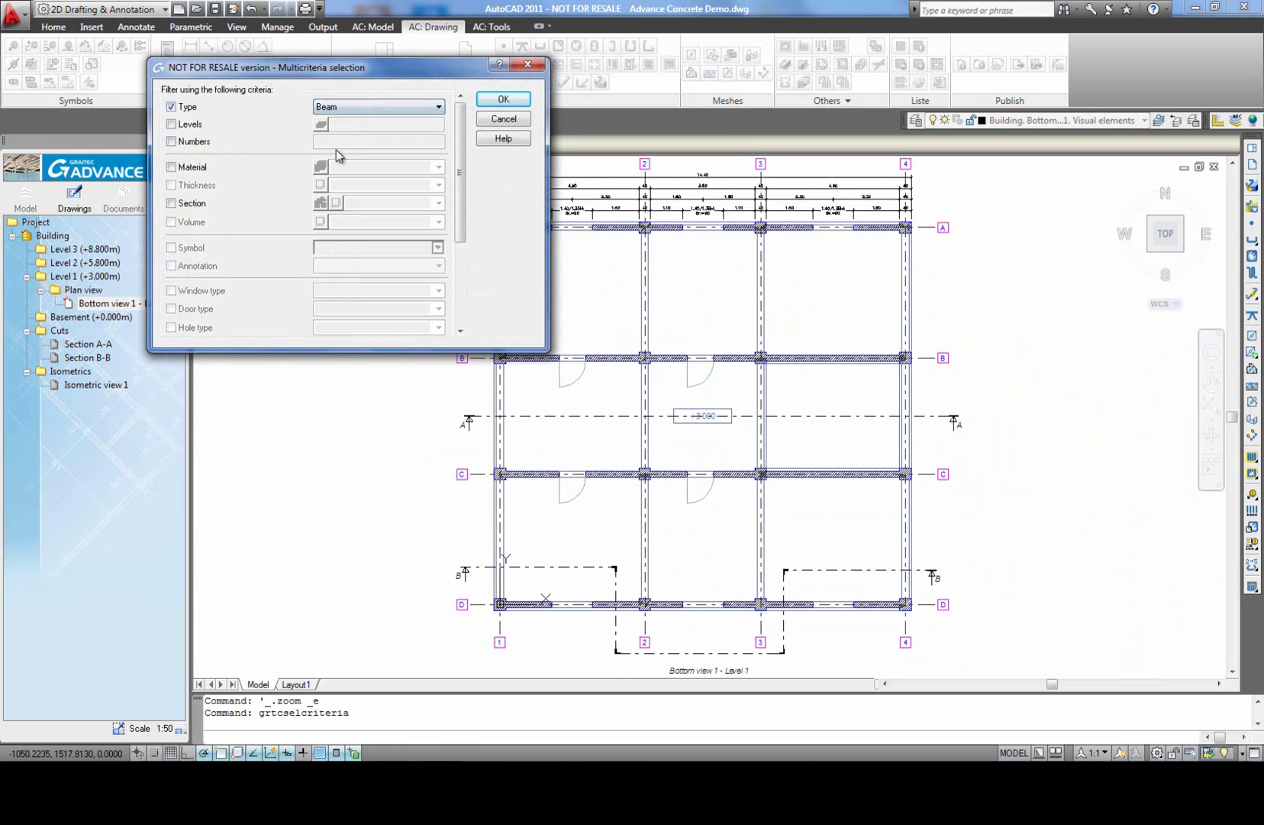
pyautogui.click(173, 123)
pyautogui.click(322, 126)
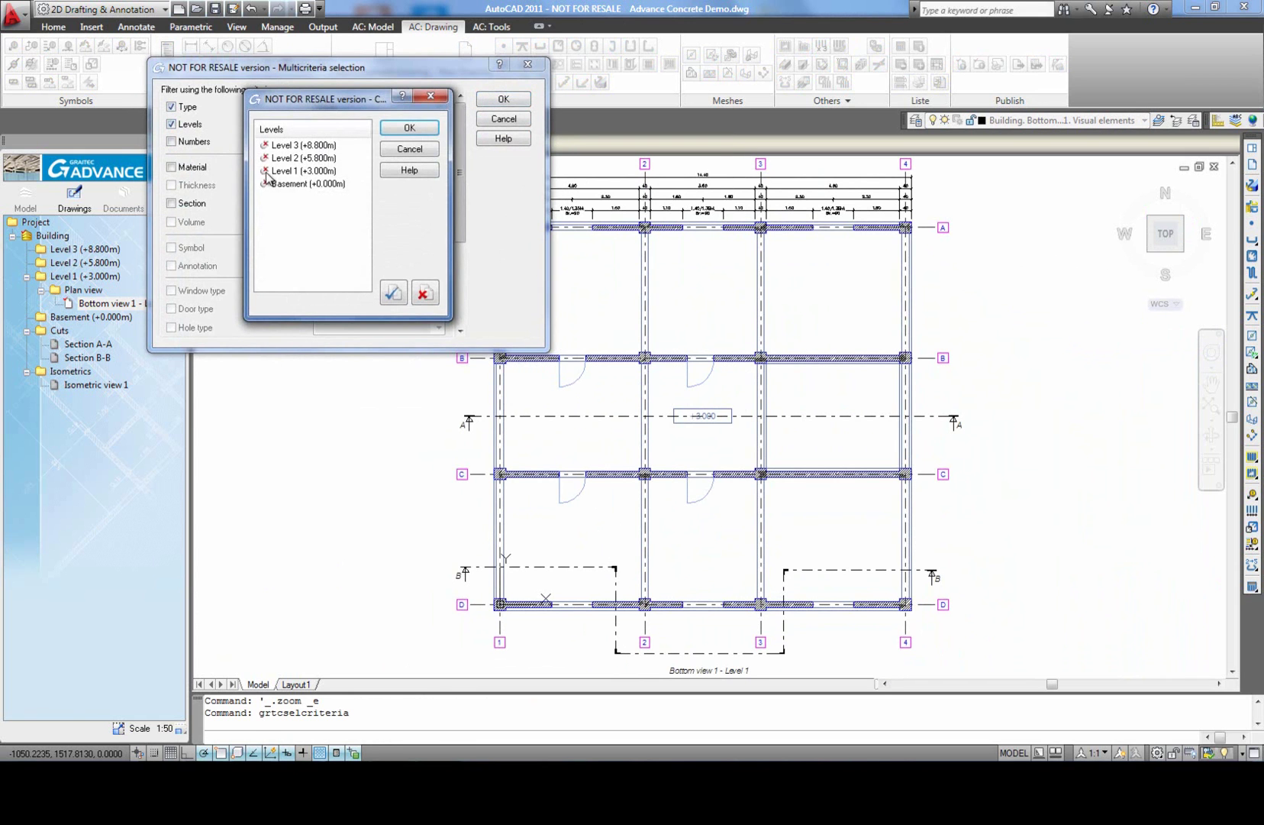
pyautogui.click(413, 130)
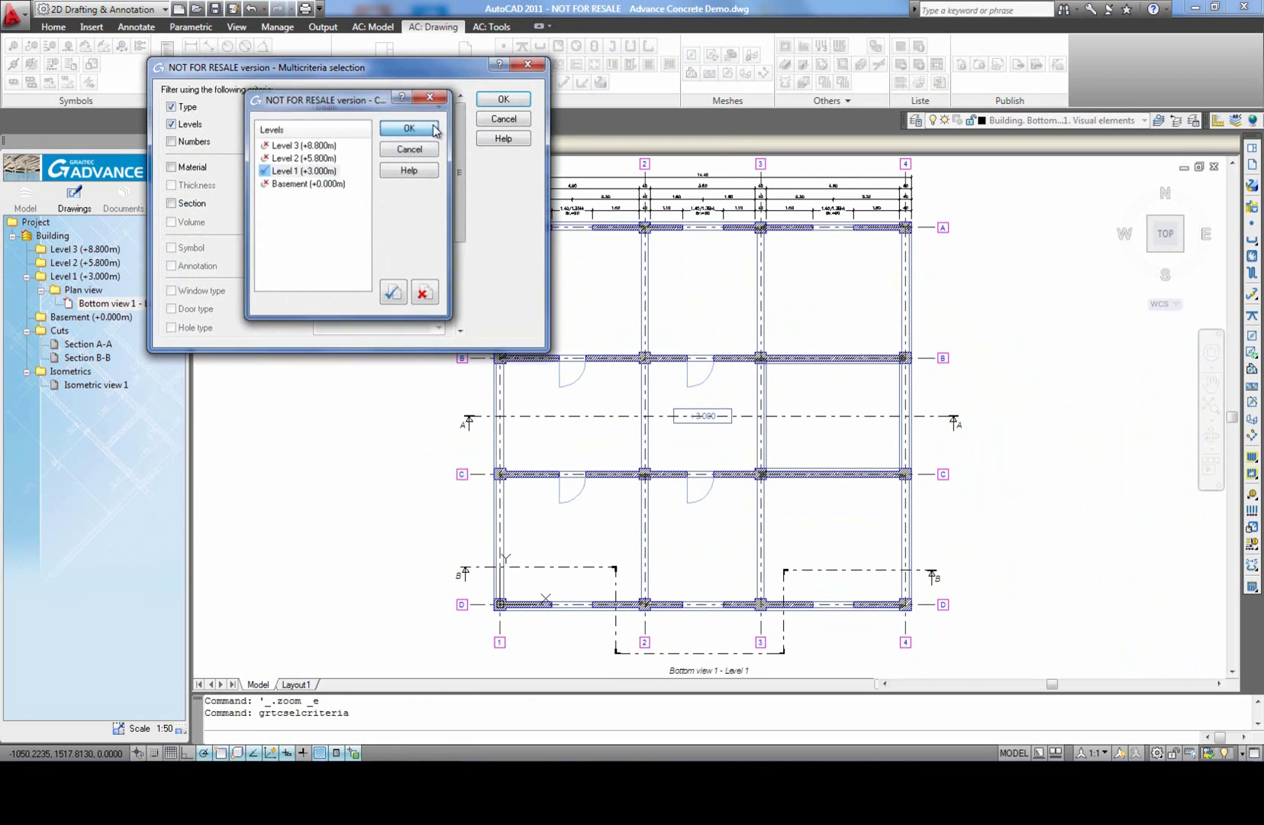
pyautogui.click(504, 100)
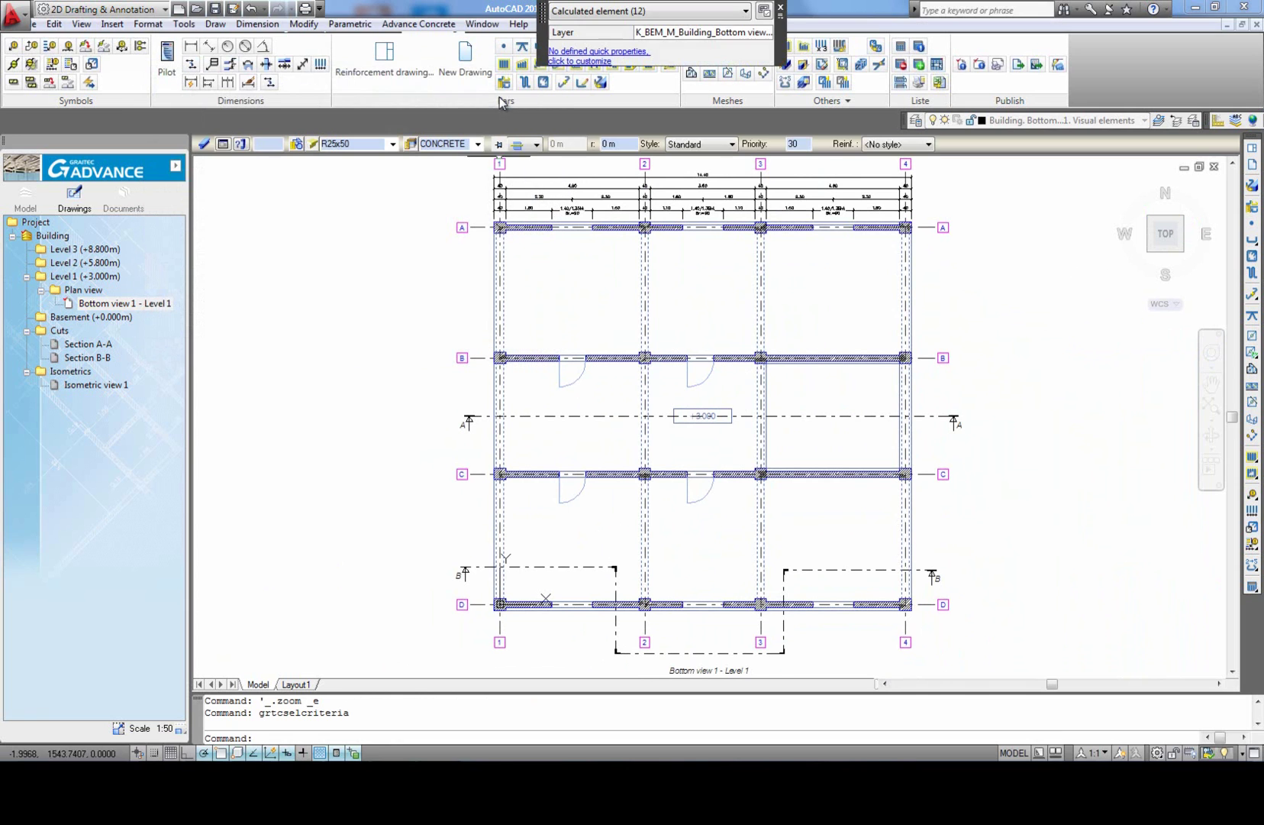
# Step: Add a local section cut of the selected beams to Bottom view 1 - Level 1, placed on location with 0.3 m lateral distances
pyautogui.click(223, 144)
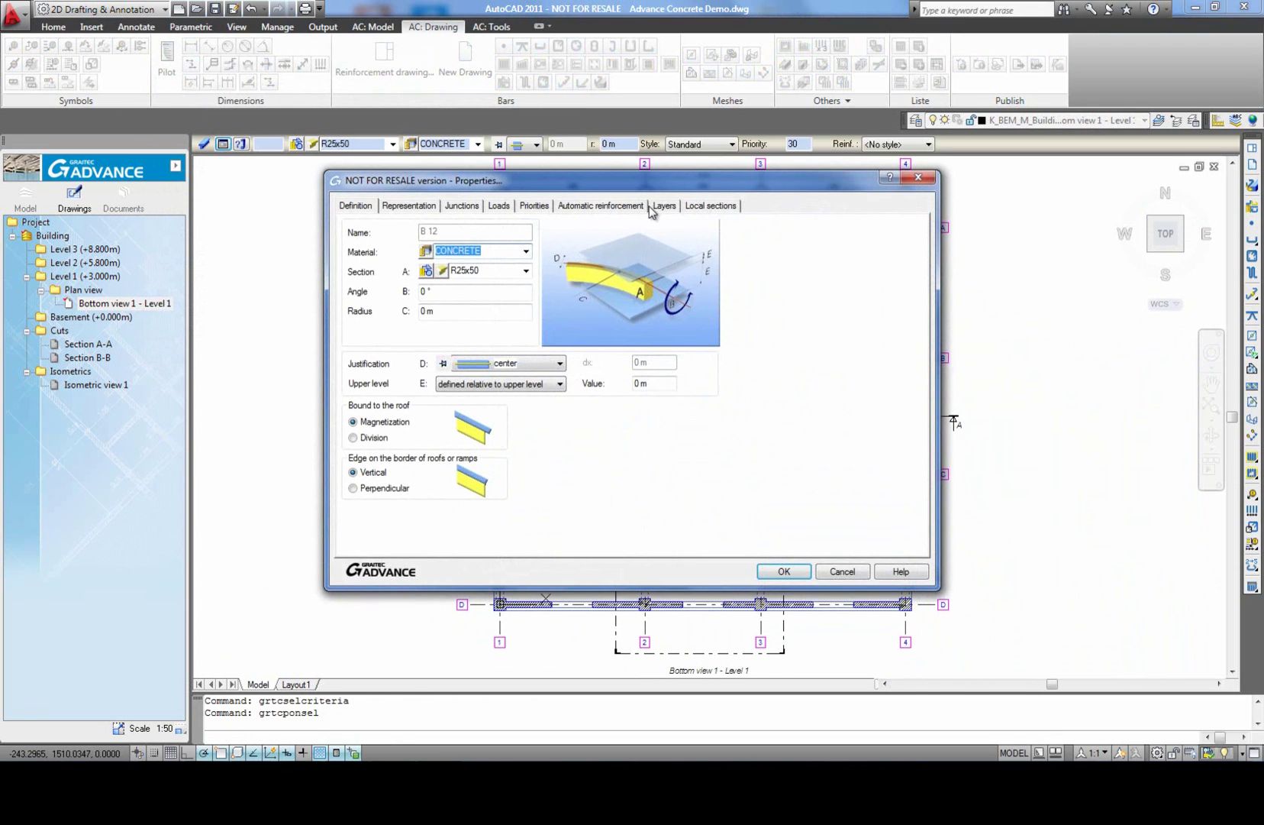
pyautogui.click(716, 208)
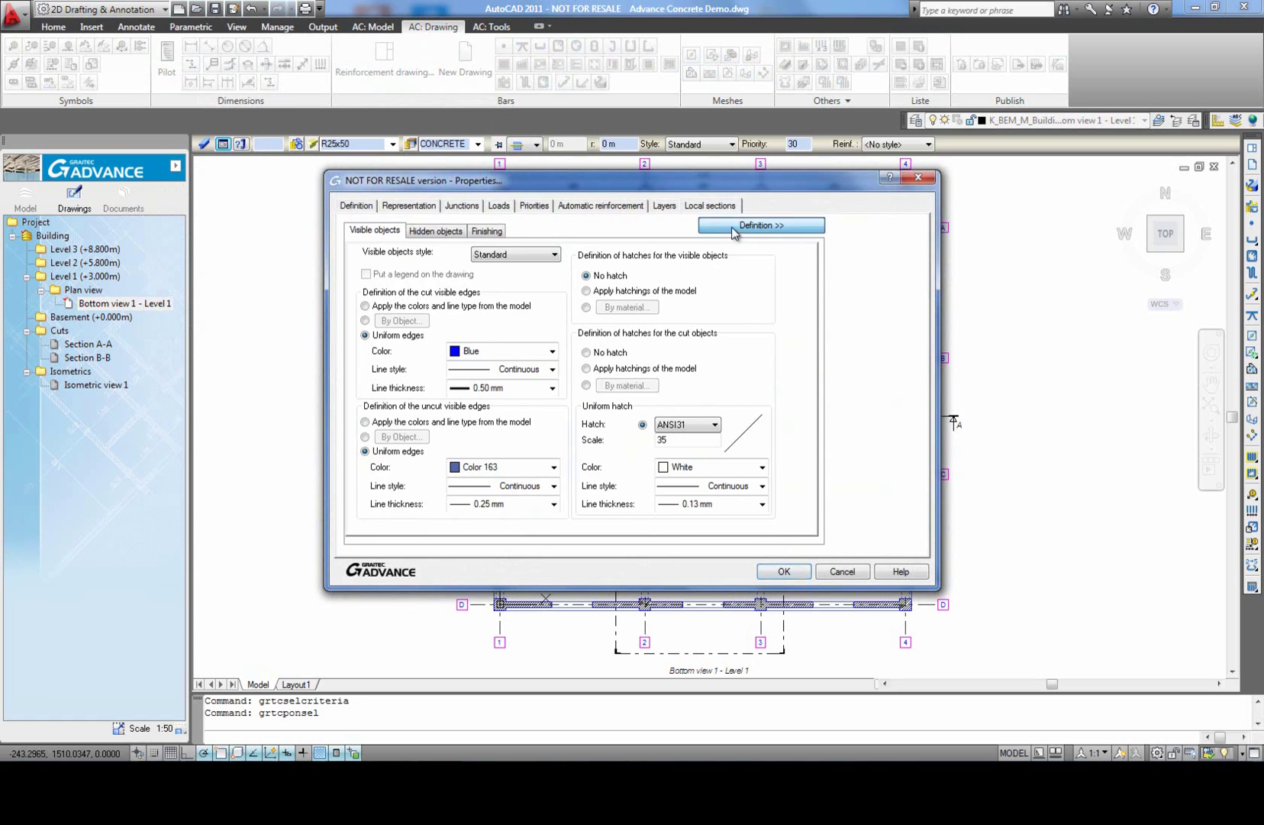
pyautogui.click(734, 227)
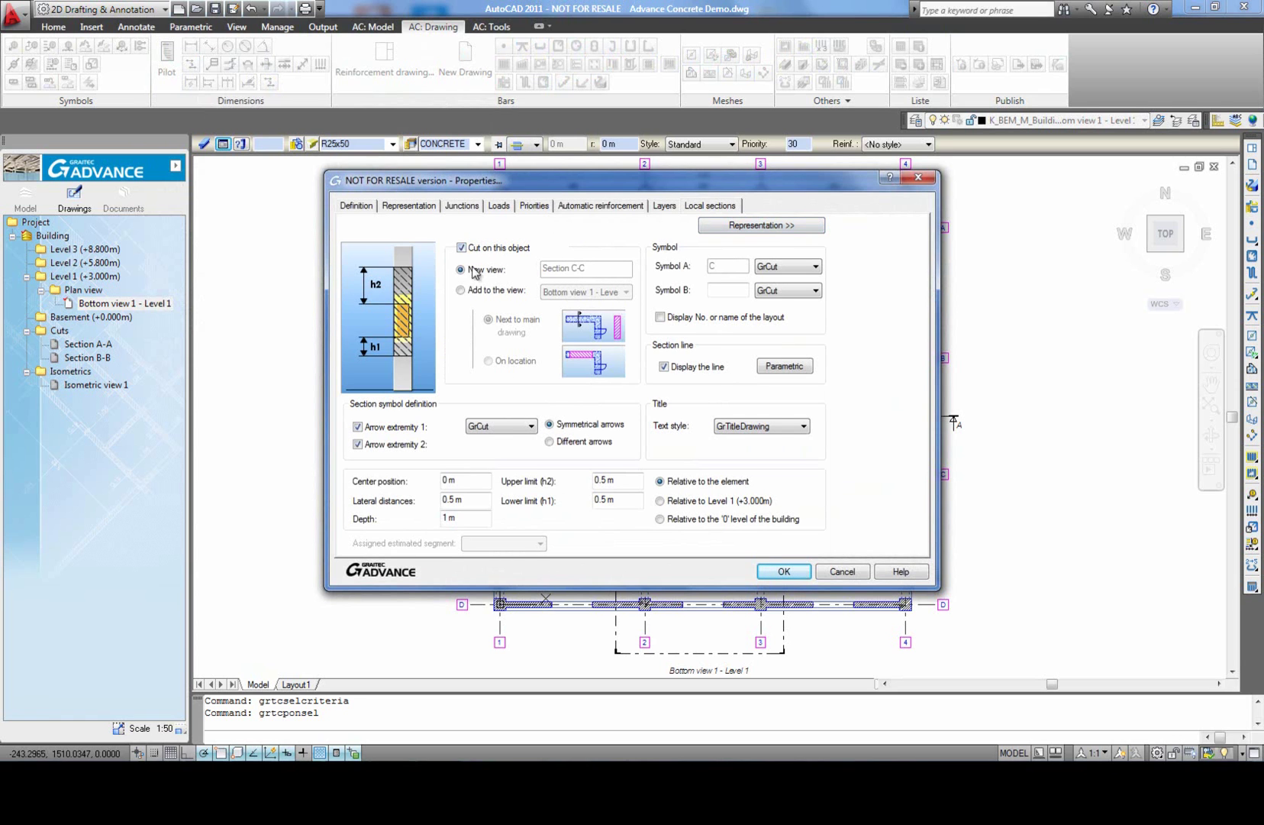
pyautogui.click(461, 291)
pyautogui.click(613, 302)
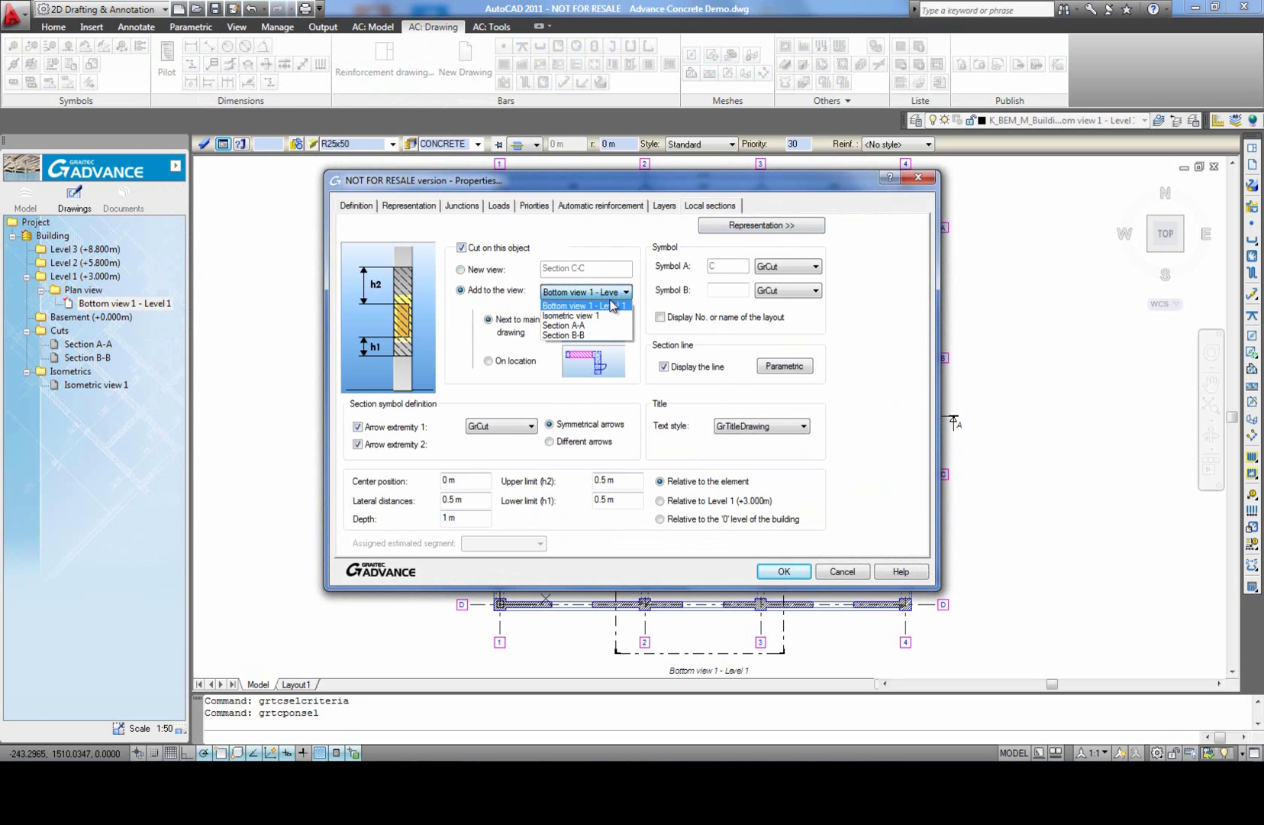
pyautogui.click(596, 306)
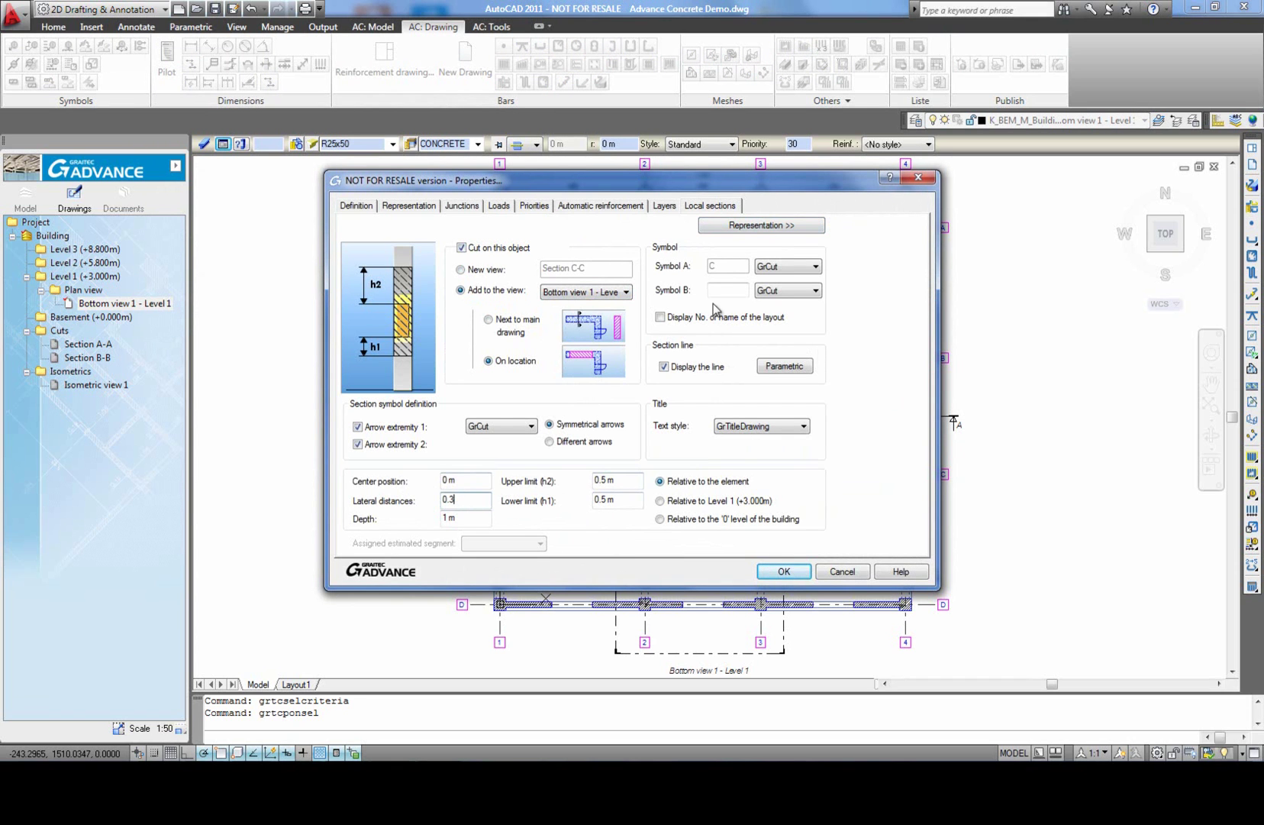
# Step: Set the uniform hatch of the cut objects in the beams' local sections to SOLID and apply the properties
pyautogui.click(724, 226)
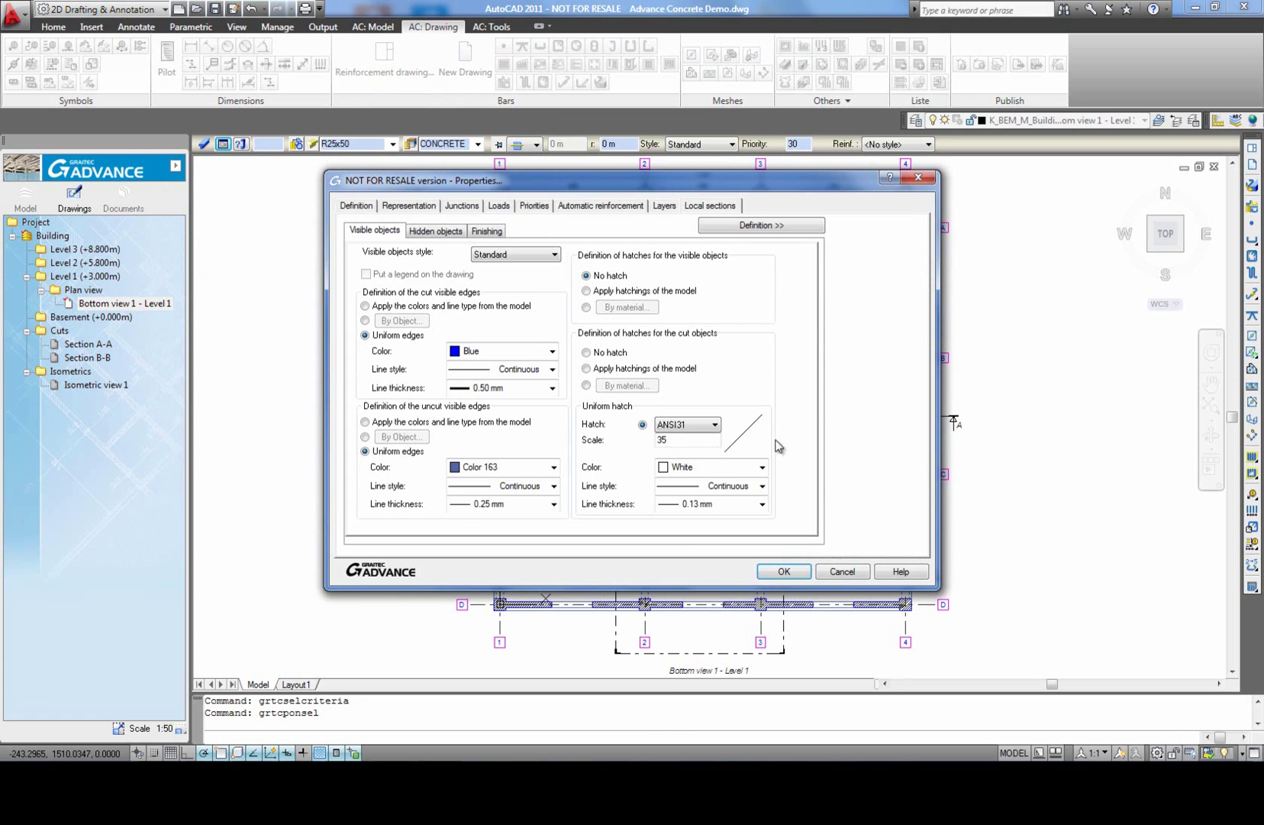
pyautogui.click(705, 431)
pyautogui.scroll(-12, 700, 427)
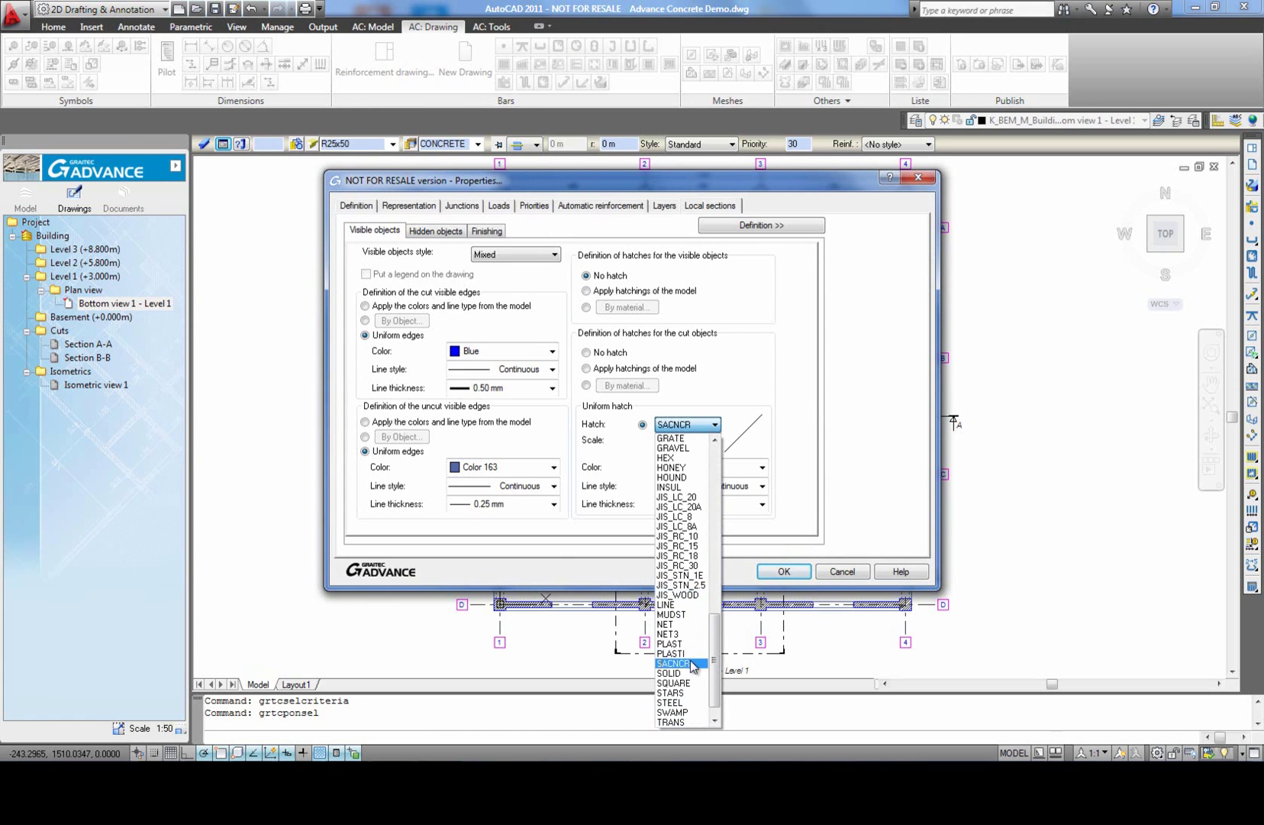
pyautogui.click(689, 673)
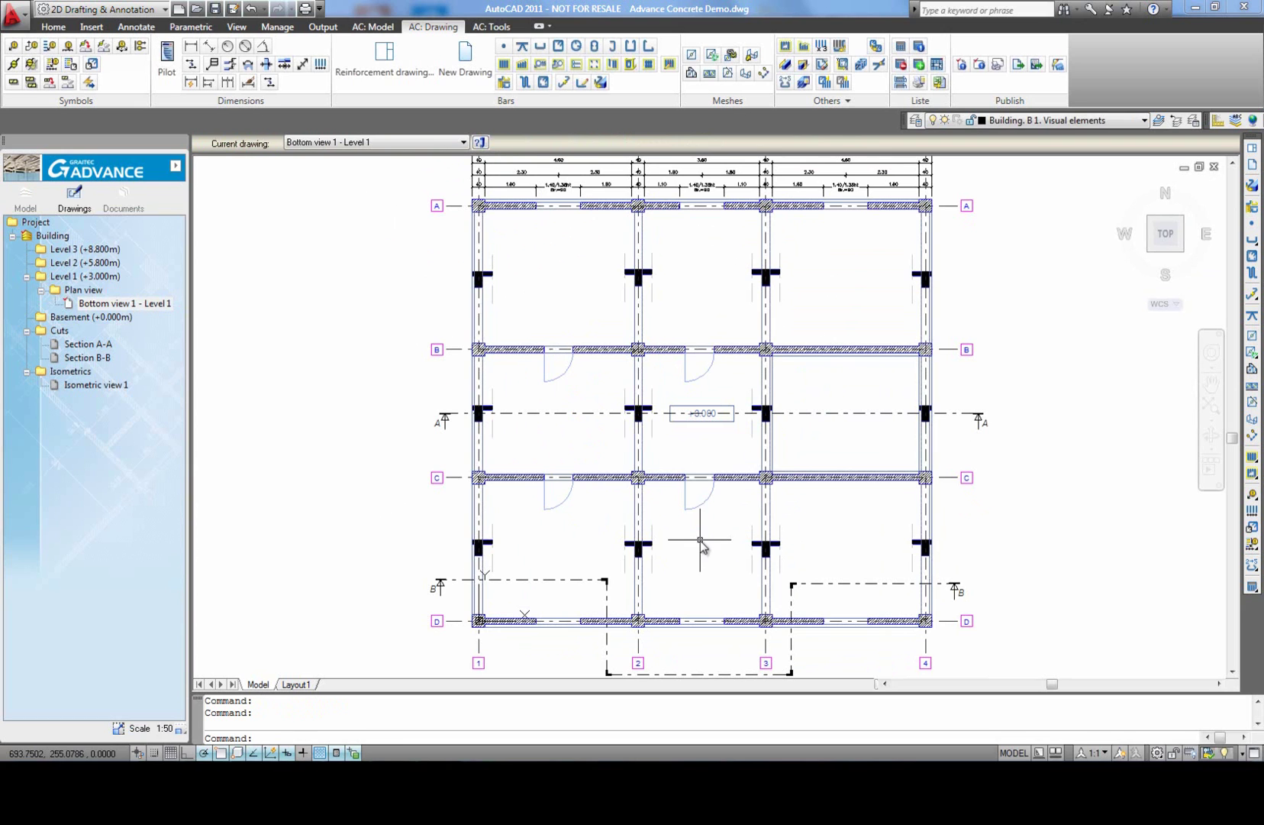
# Step: Dimension the flange and web depths of the T-shaped beam section on axis 3 between grids A and B with one intersection dimension chain
pyautogui.middleClick(700, 539)
pyautogui.middleClick(700, 539)
pyautogui.middleClick(673, 307)
pyautogui.click(267, 66)
pyautogui.scroll(8, 753, 305)
pyautogui.scroll(4, 753, 304)
pyautogui.click(709, 294)
pyautogui.click(709, 406)
pyautogui.click(613, 416)
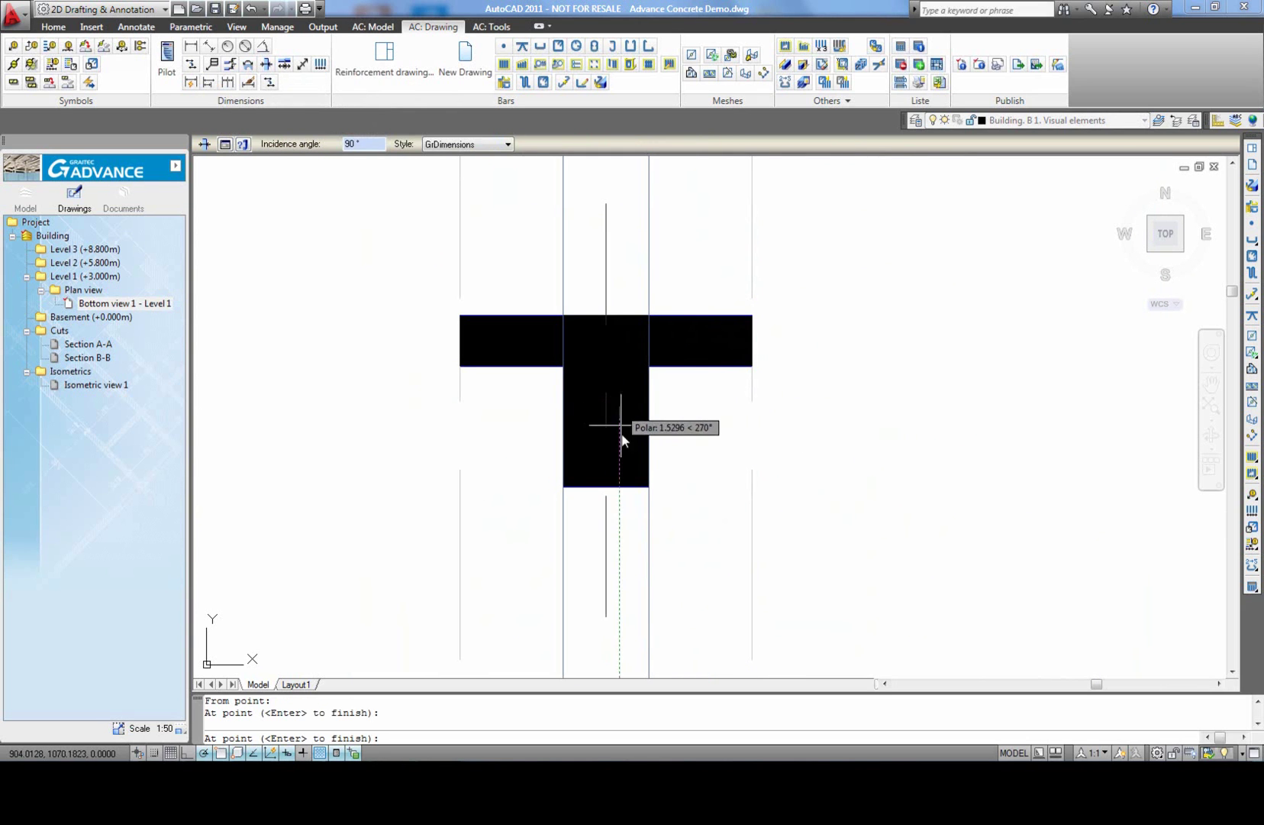
pyautogui.press('Return')
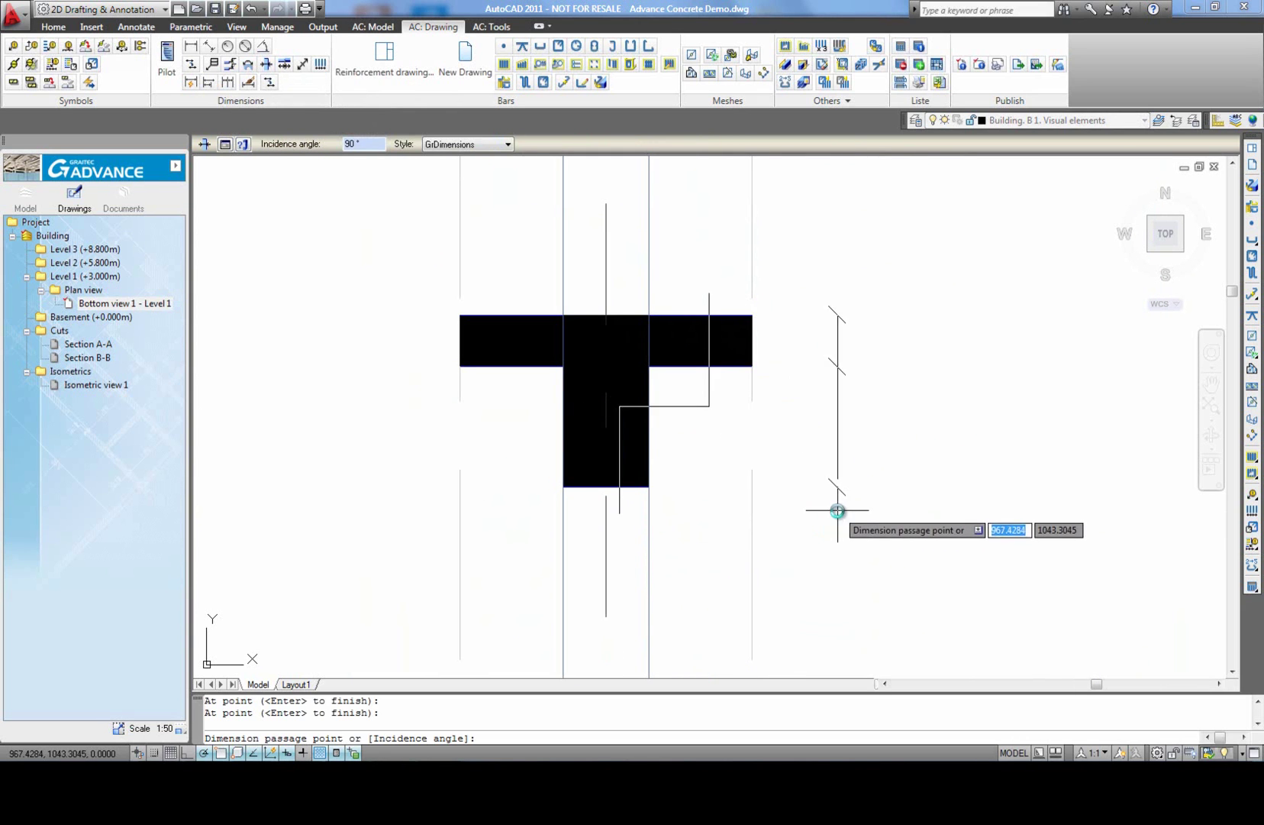
pyautogui.click(849, 512)
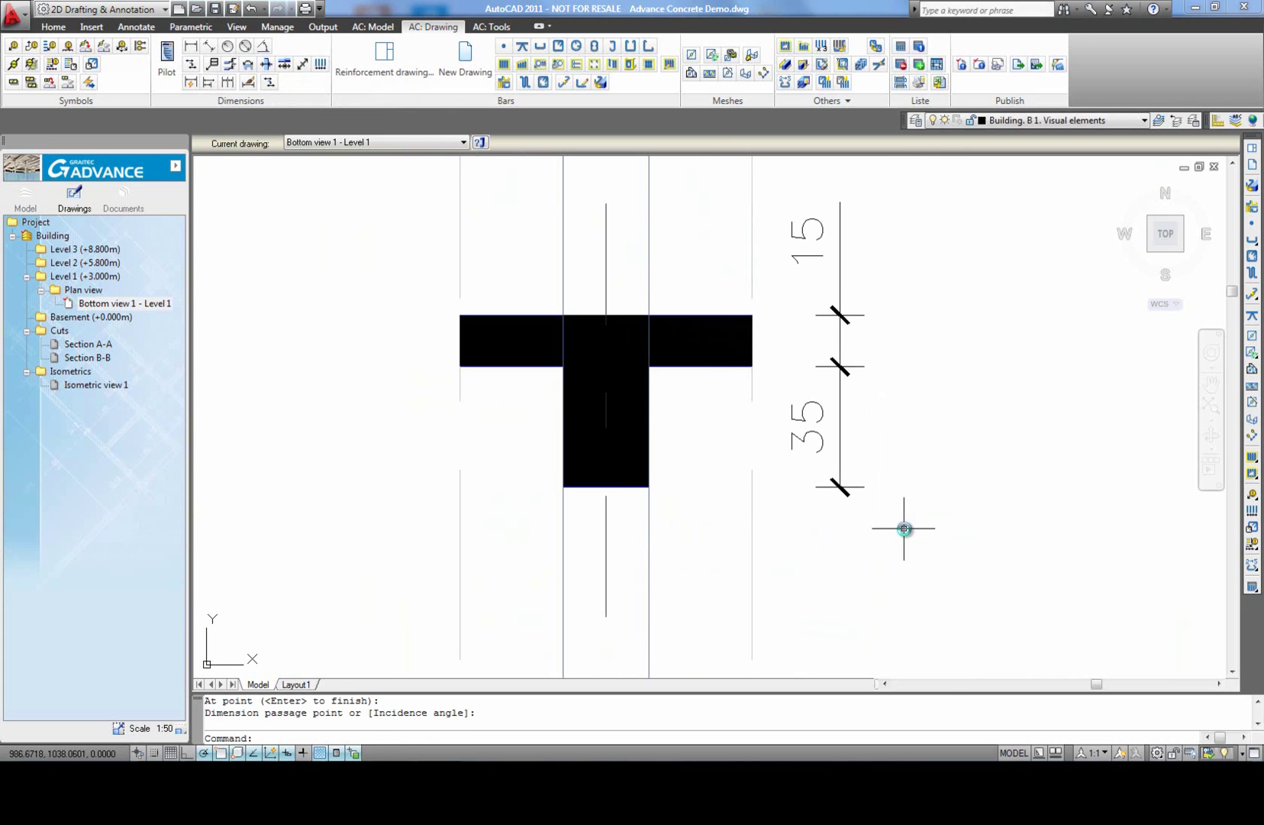
# Step: Add an overall depth dimension of the same T-shaped section outside the first dimension chain
pyautogui.click(253, 66)
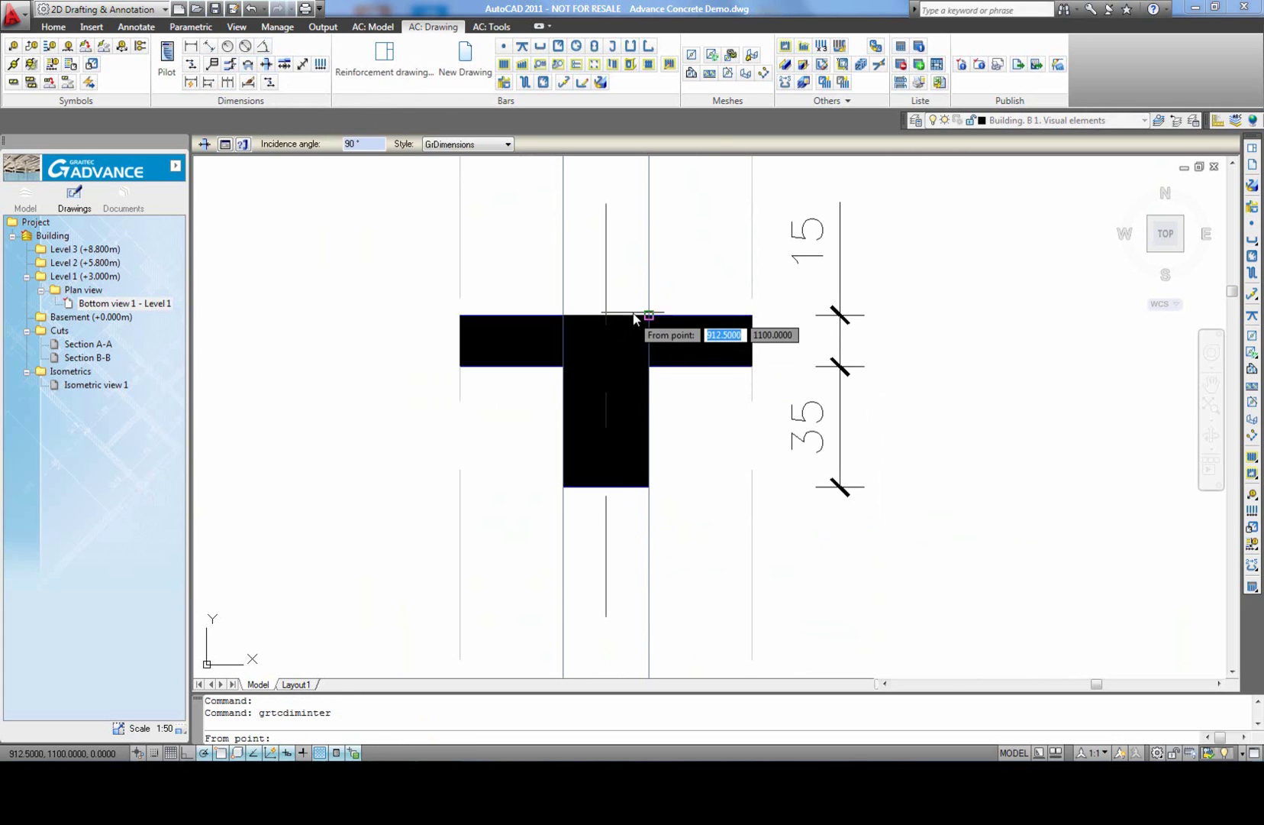
pyautogui.click(626, 521)
pyautogui.press('Return')
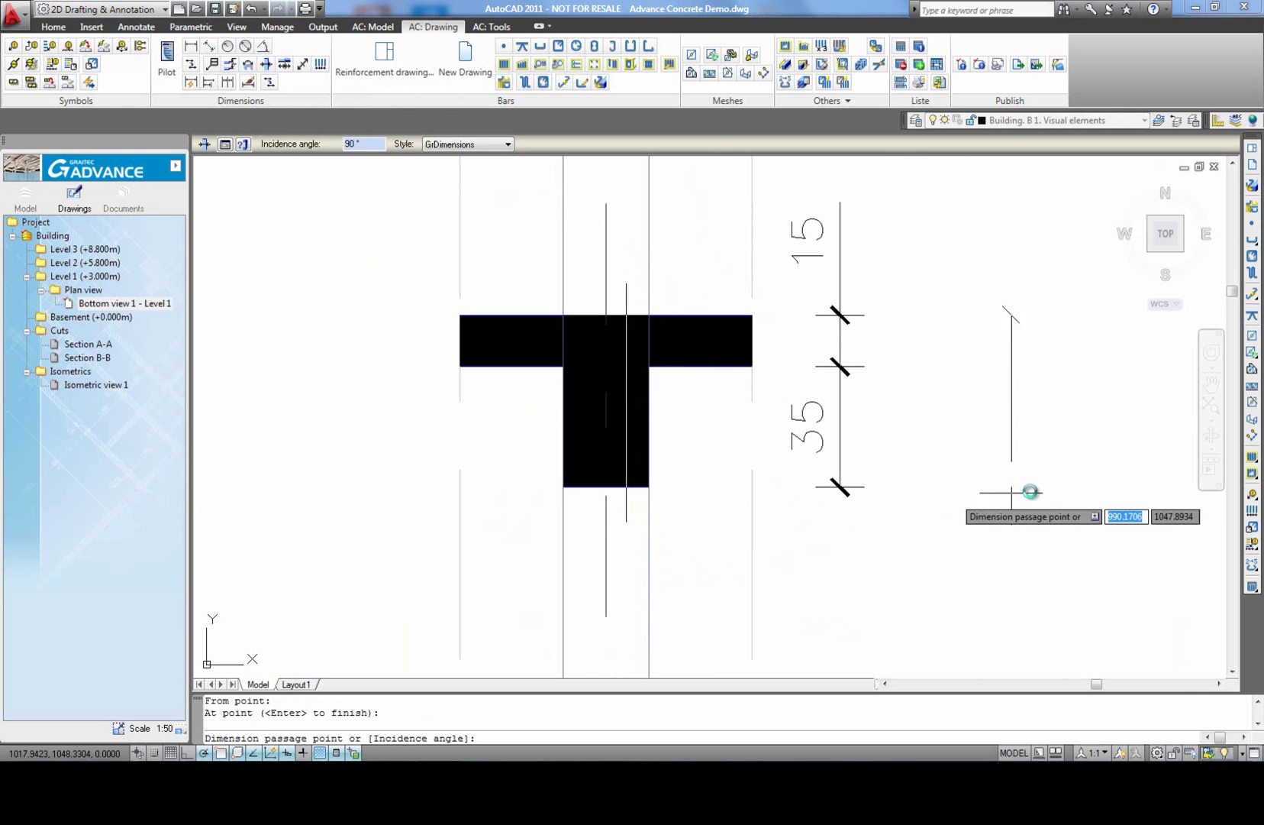
pyautogui.click(938, 497)
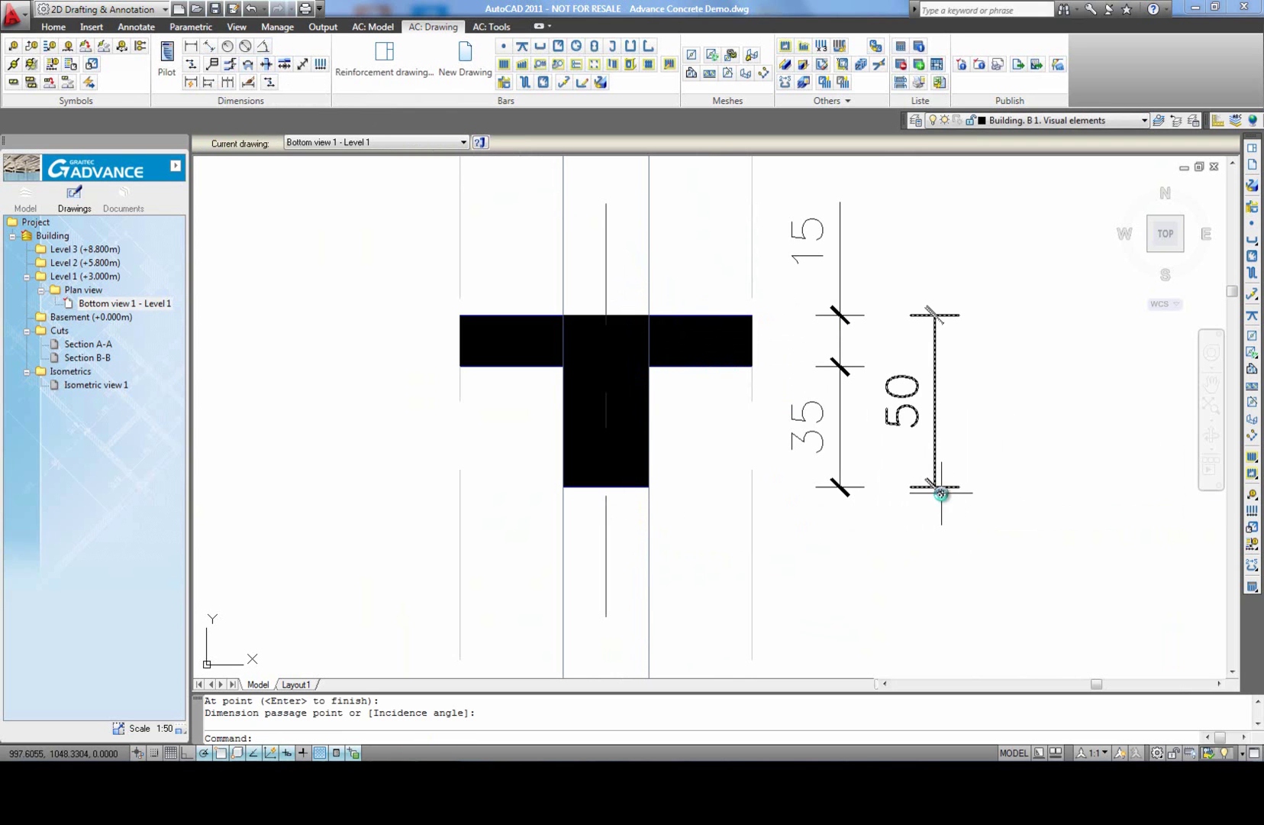
# Step: Add mirrored level dimensions beside the dimensioned T section, with the flange top as origin plus the flange and web undersides
pyautogui.scroll(-2, 554, 305)
pyautogui.middleClick(388, 311)
pyautogui.middleClick(388, 311)
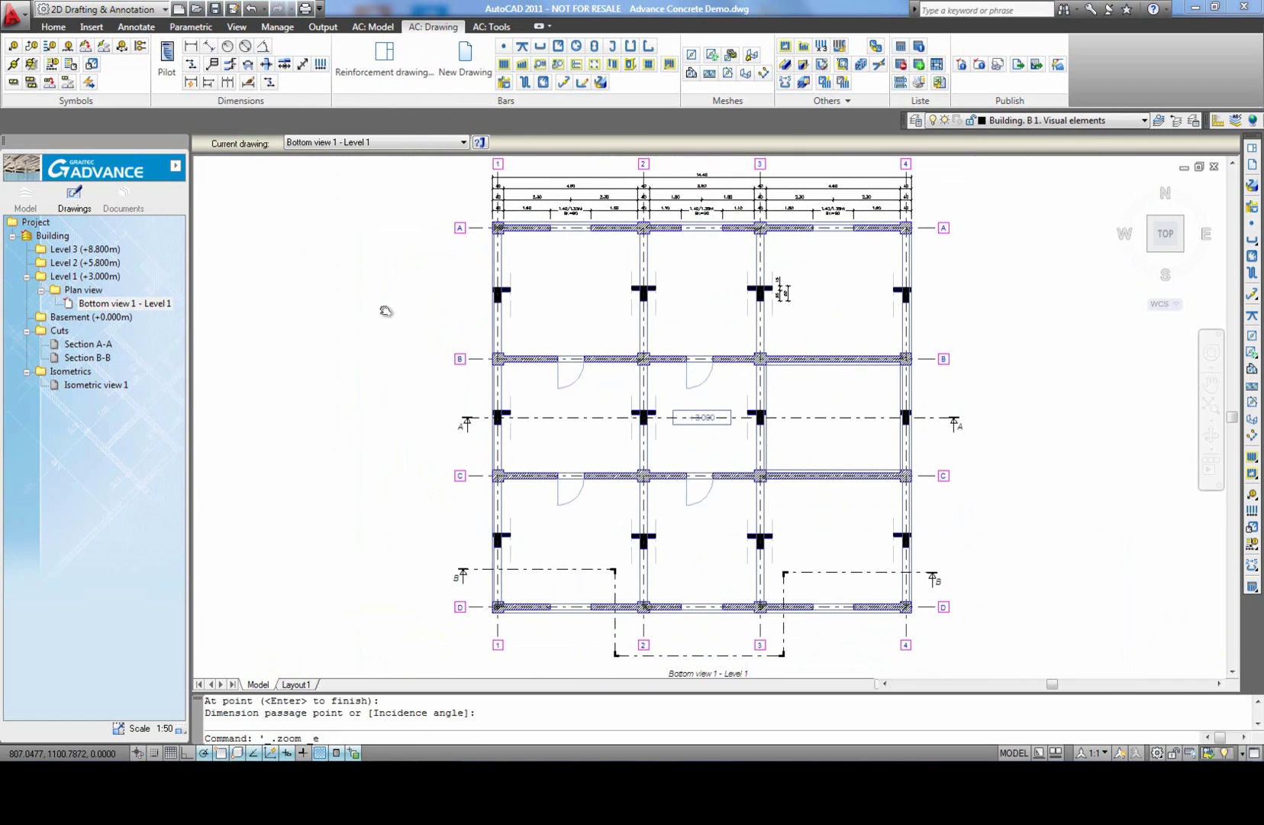
pyautogui.click(228, 67)
pyautogui.scroll(5, 756, 294)
pyautogui.scroll(2, 704, 304)
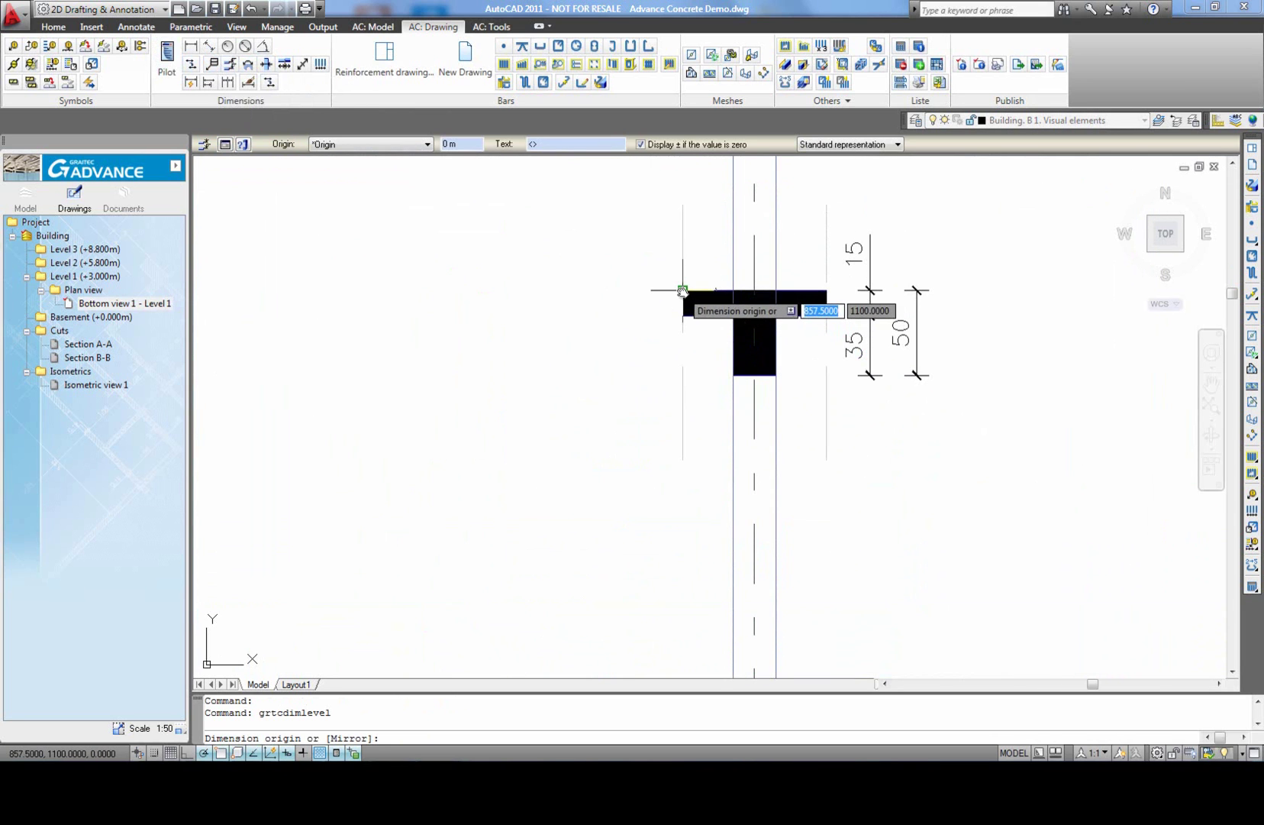
pyautogui.click(682, 290)
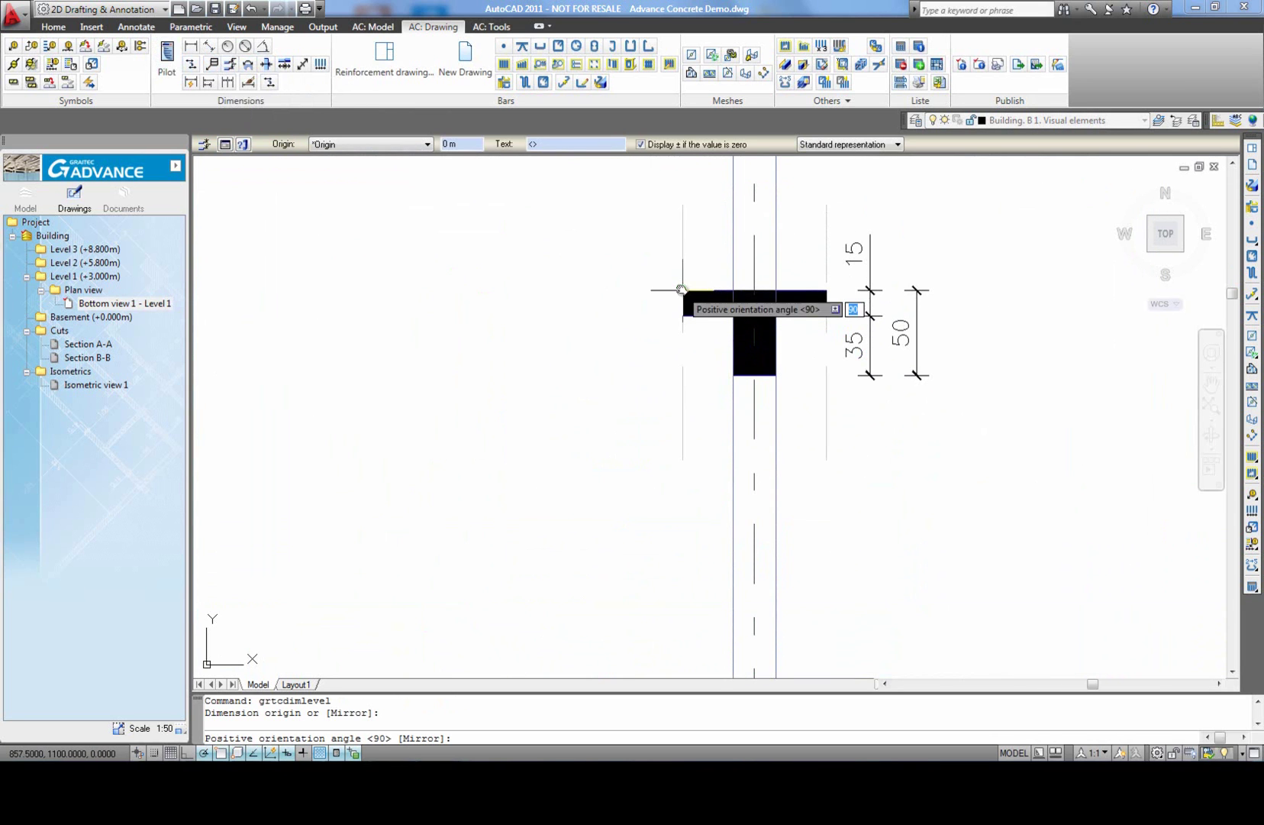
pyautogui.write('m')
pyautogui.press('Return')
pyautogui.click(683, 241)
pyautogui.click(685, 315)
pyautogui.click(678, 375)
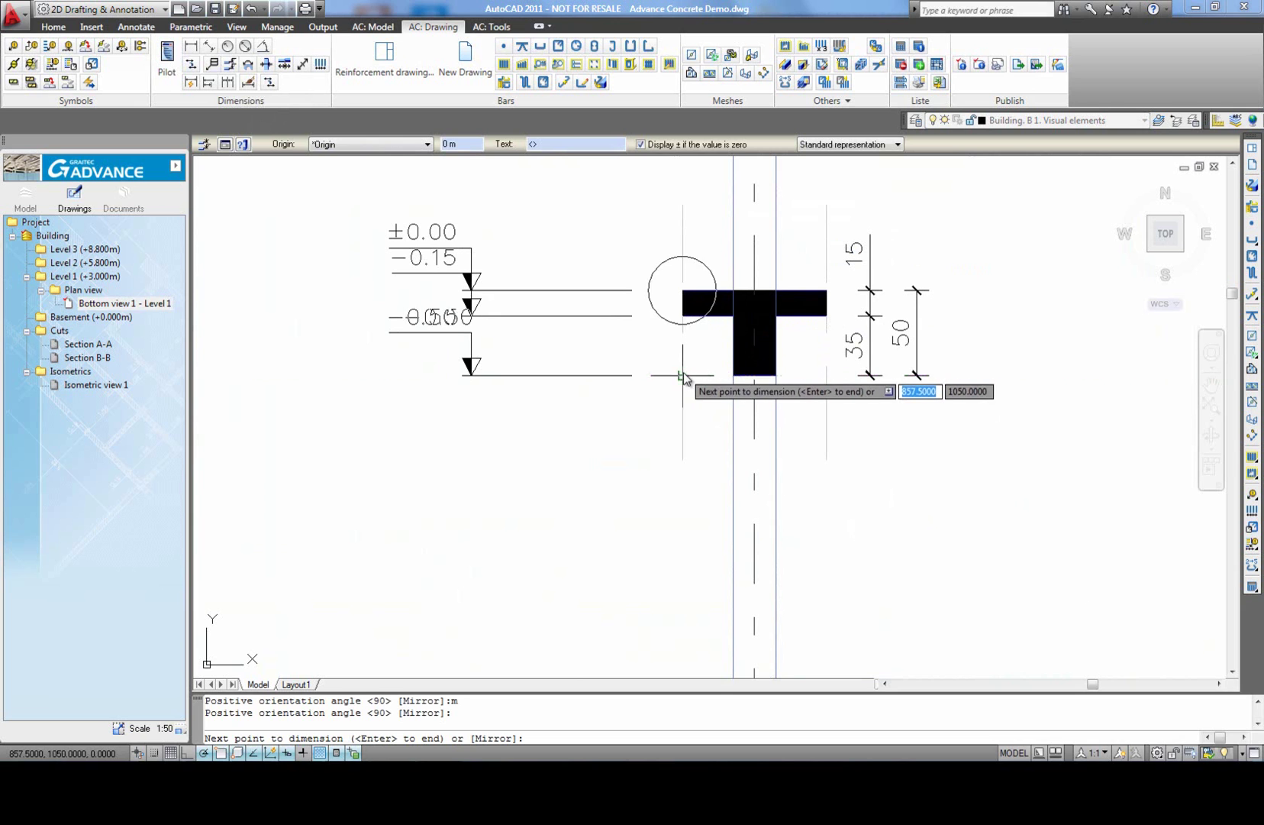
pyautogui.rightClick(636, 359)
pyautogui.click(669, 367)
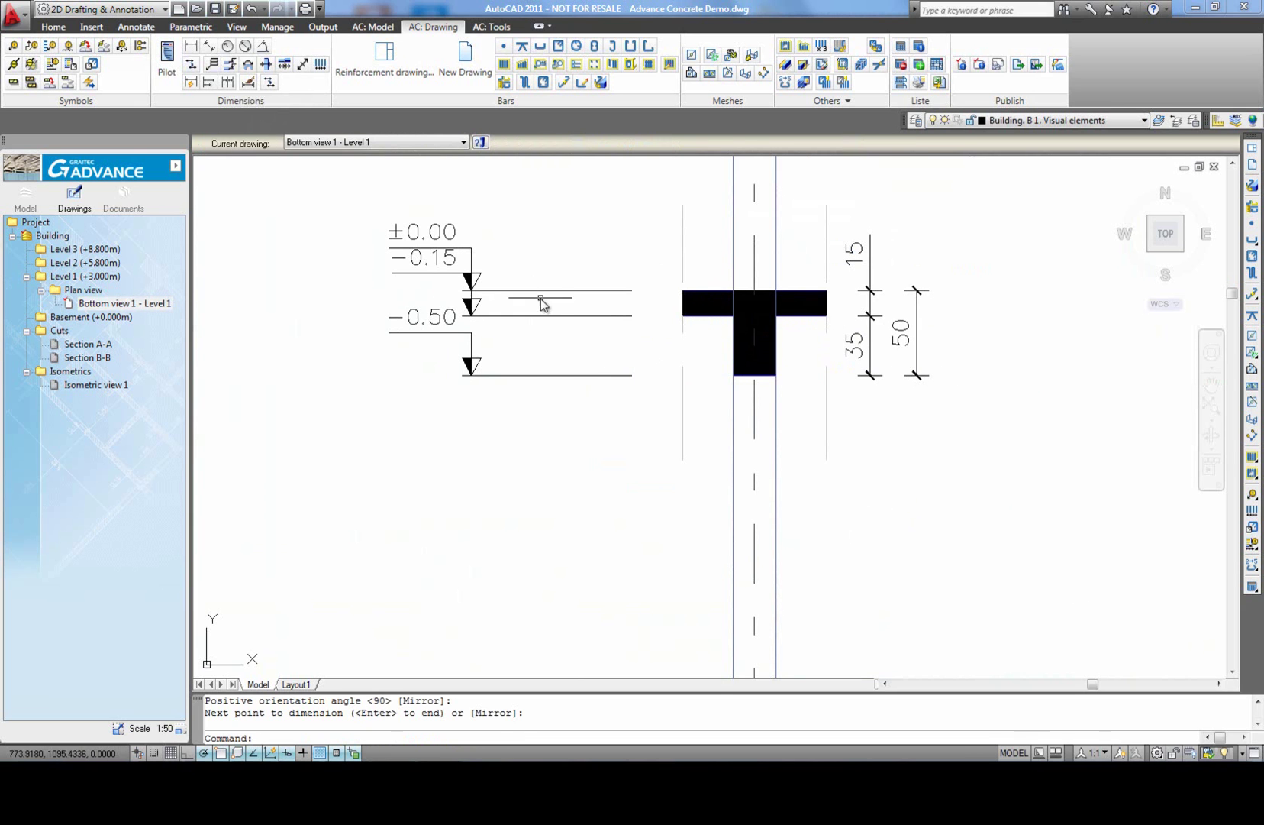
# Step: Set the level dimension's origin altitude to 3 m and invert the symbols of the two lower levels
pyautogui.click(539, 302)
pyautogui.click(520, 329)
pyautogui.click(225, 148)
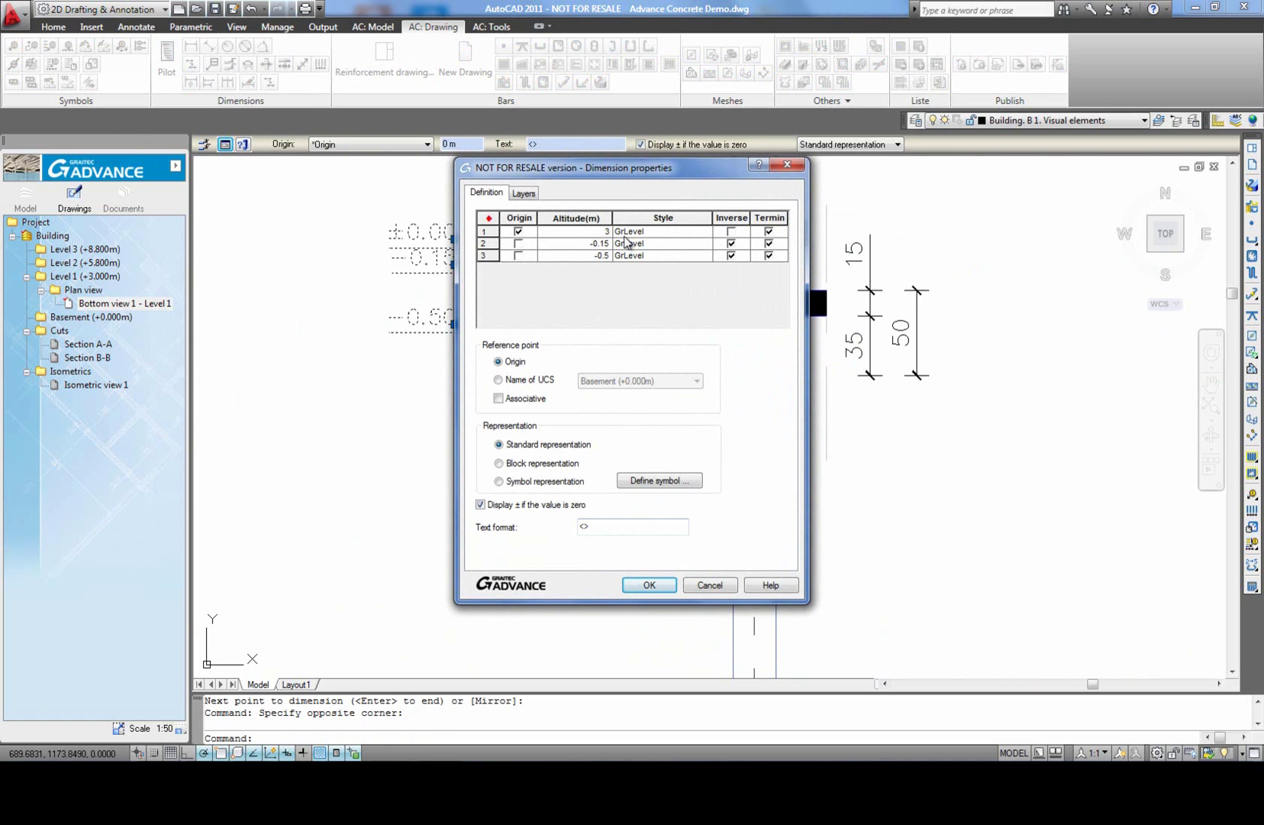
pyautogui.click(671, 587)
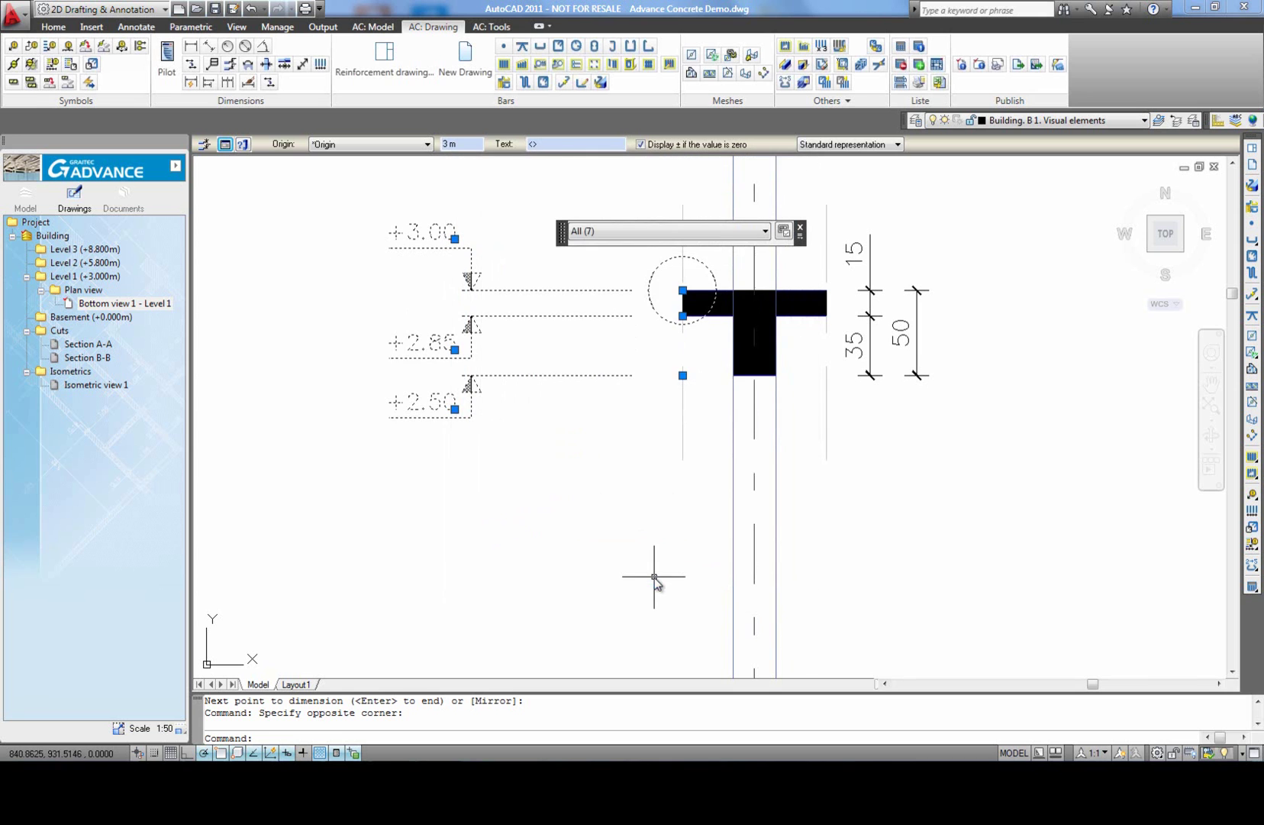
pyautogui.press('Escape')
pyautogui.scroll(-2, 596, 461)
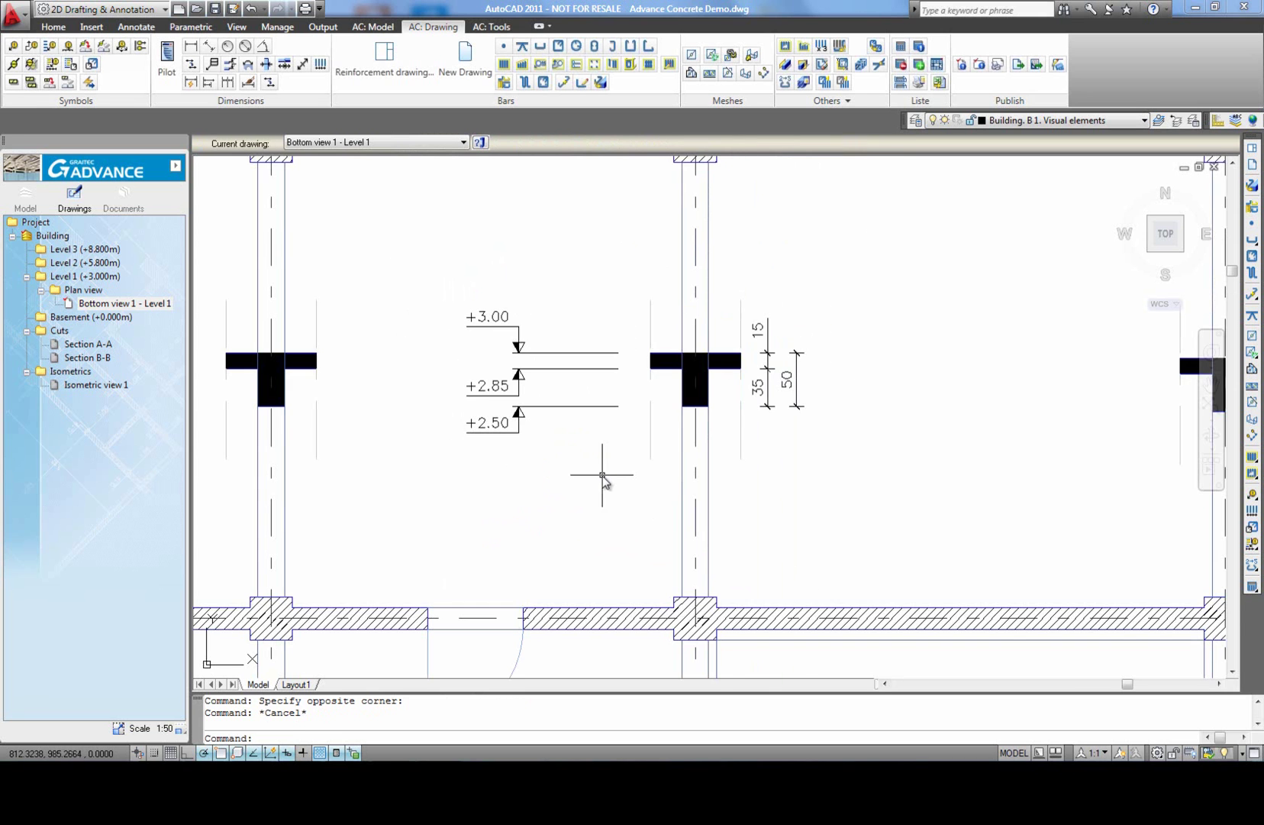
pyautogui.middleClick(602, 468)
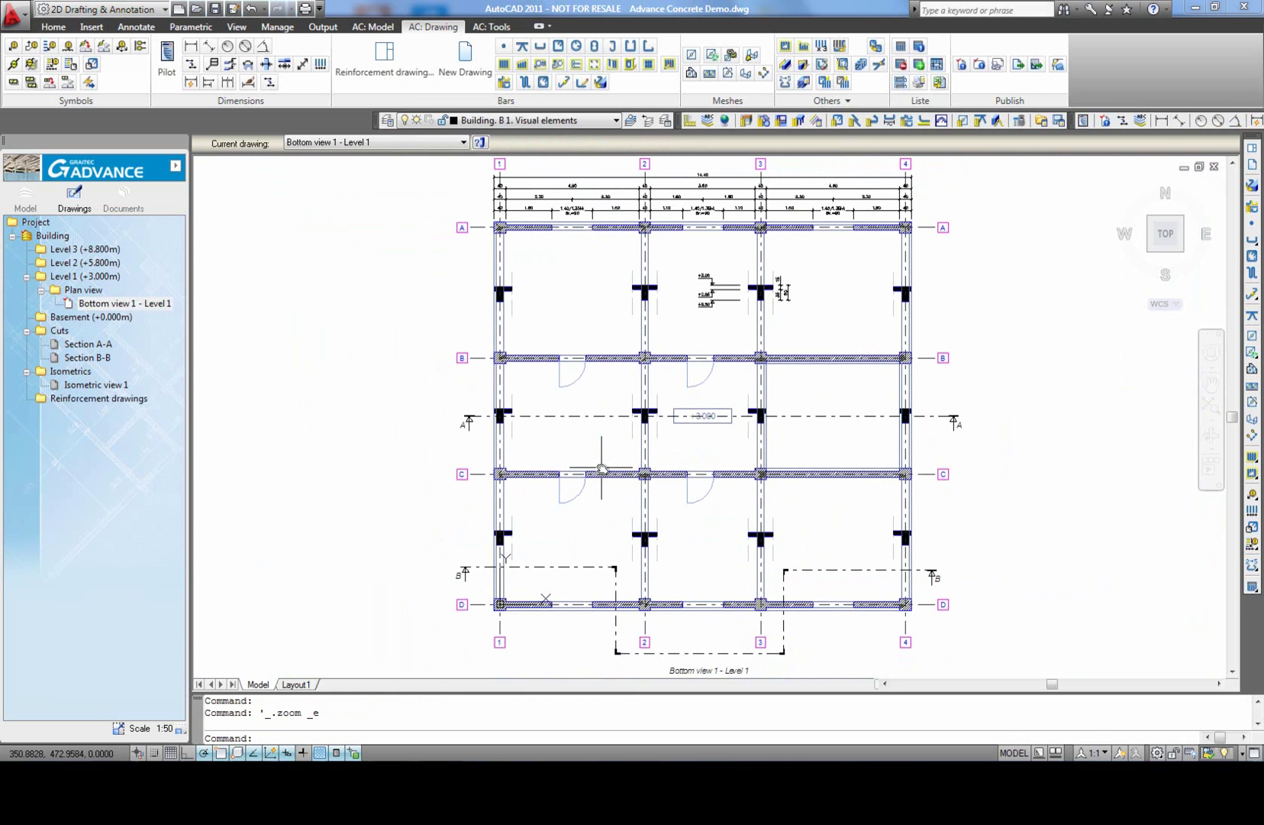
# Step: Return to the building model and make Level 2 (+5.800m) the current level
pyautogui.click(25, 198)
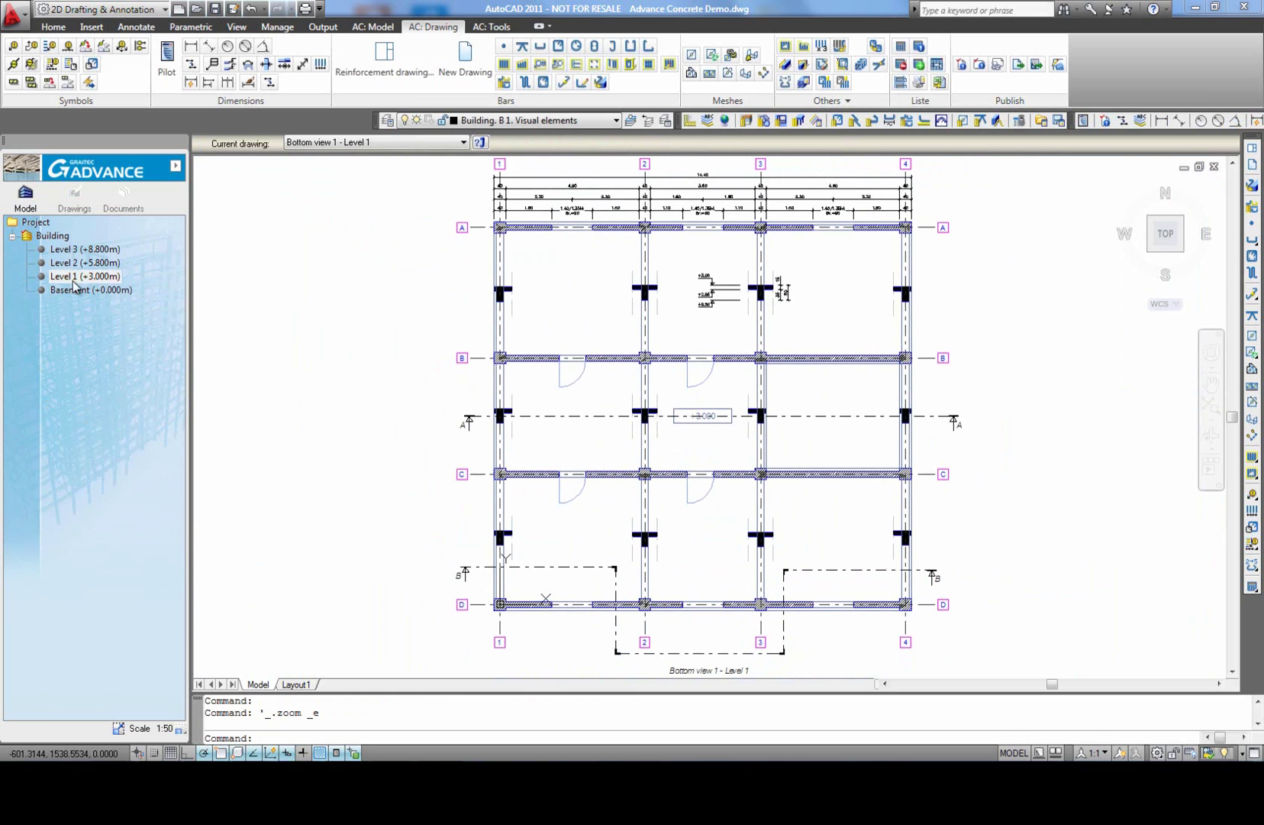
pyautogui.doubleClick(84, 263)
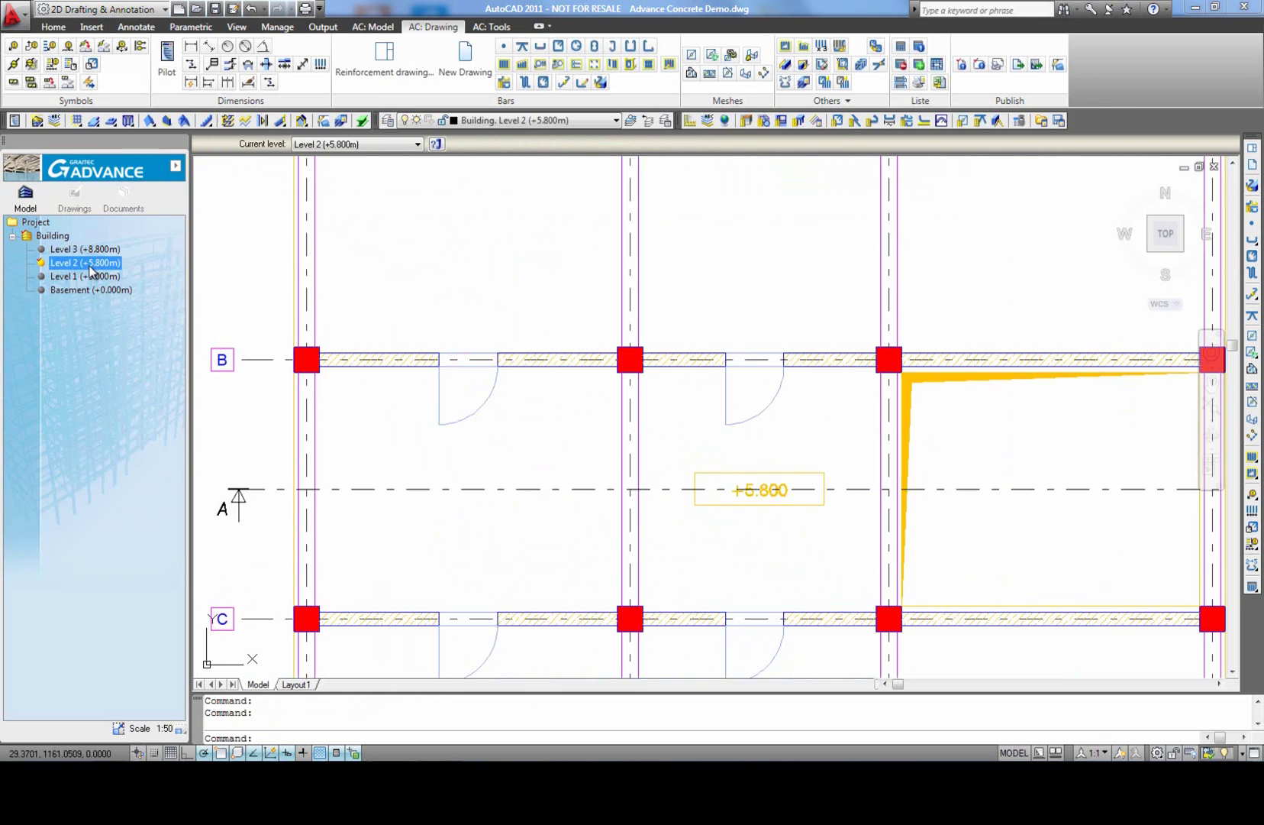
pyautogui.middleClick(465, 447)
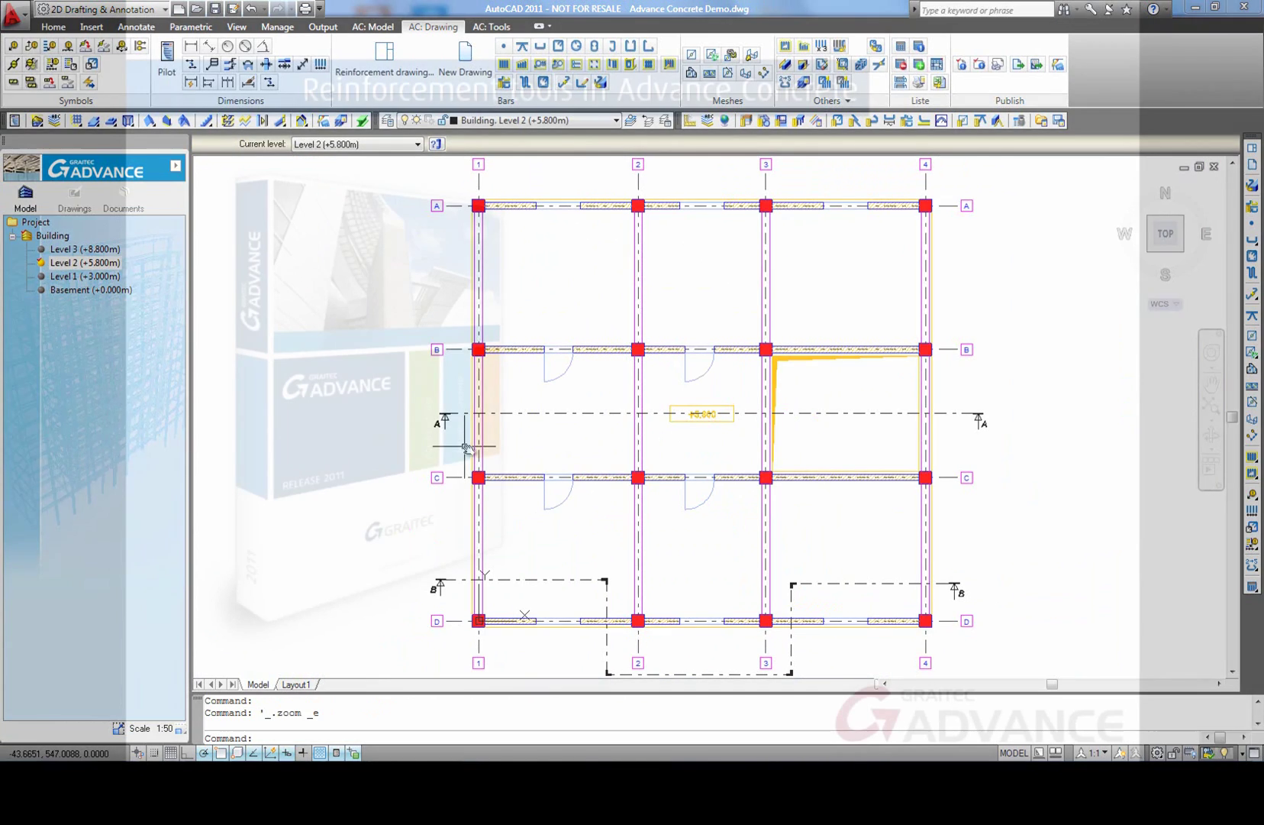
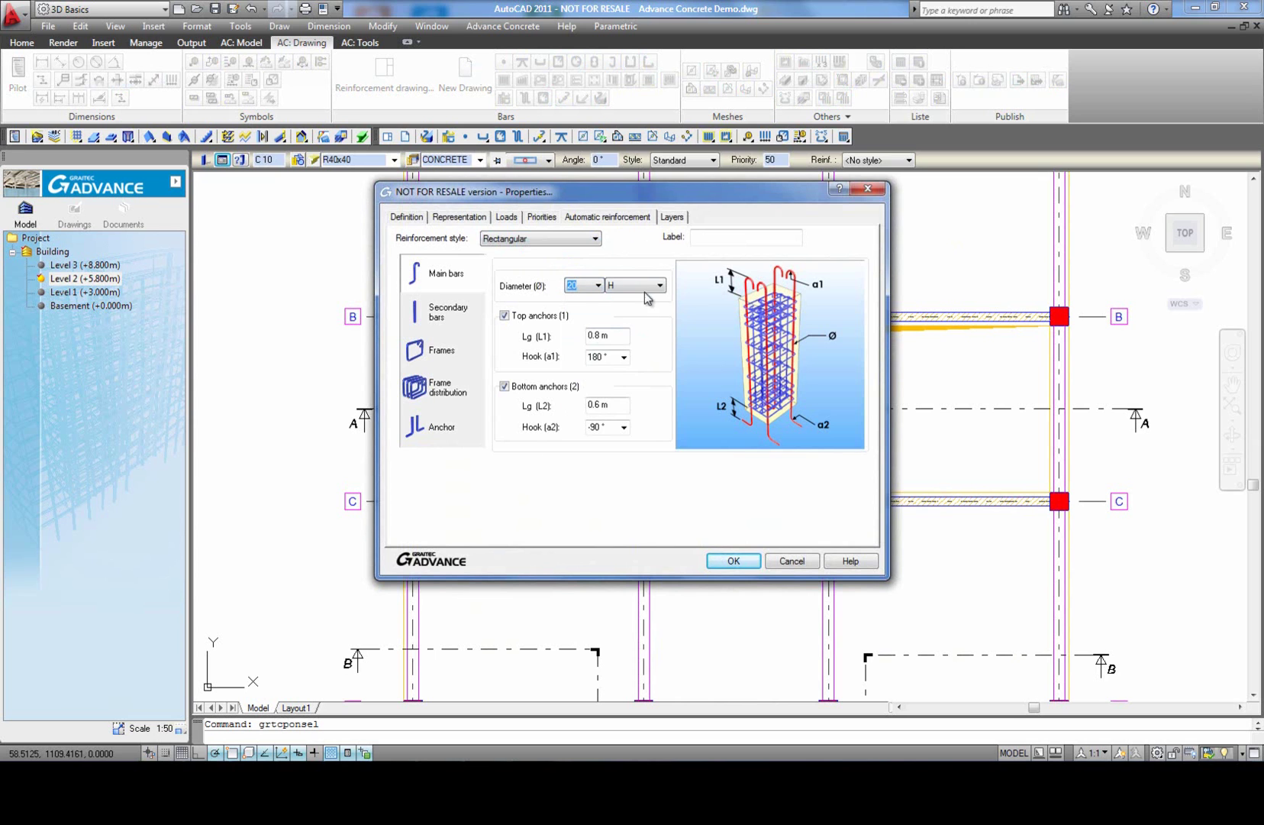
# Step: Configure the column's main bars with steel H, no bottom anchors and a 0° bottom hook, and change their top hook angle
pyautogui.click(648, 287)
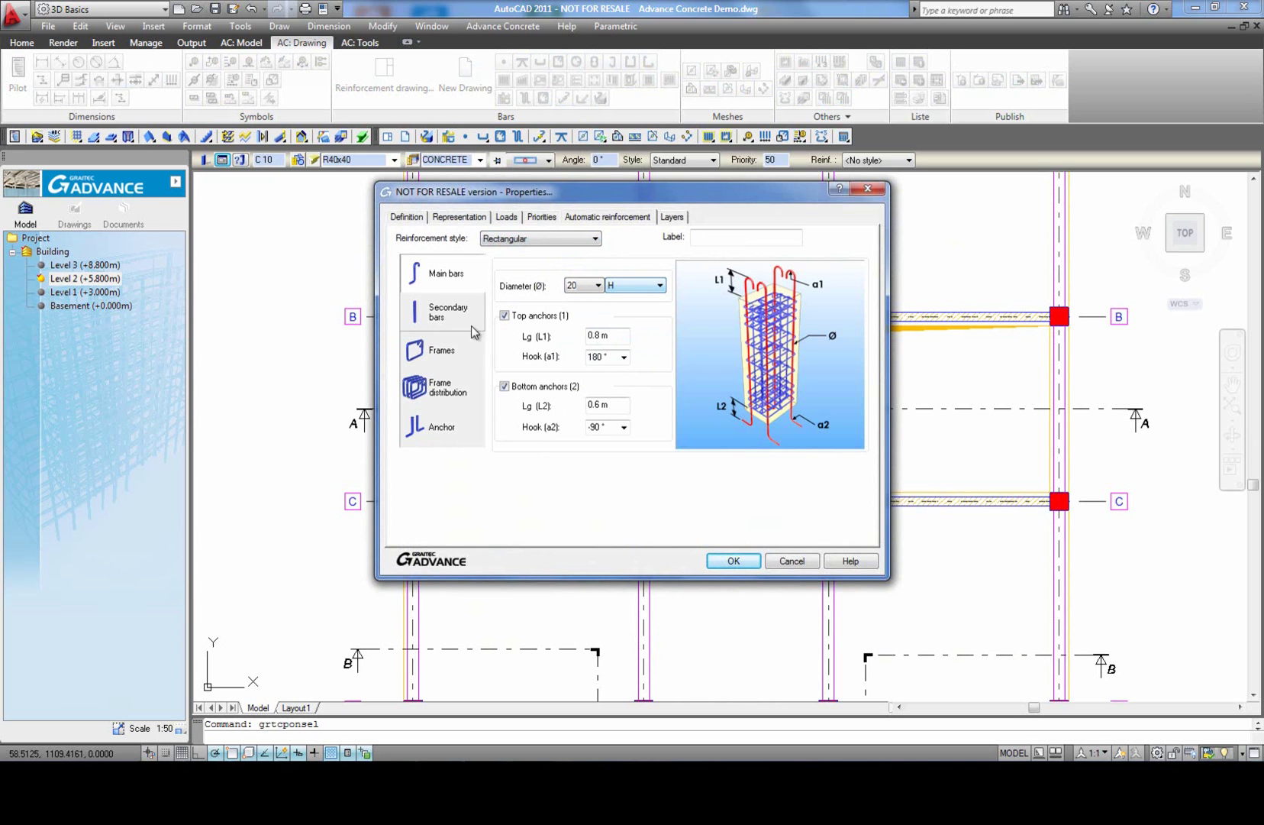
pyautogui.click(624, 427)
pyautogui.click(603, 445)
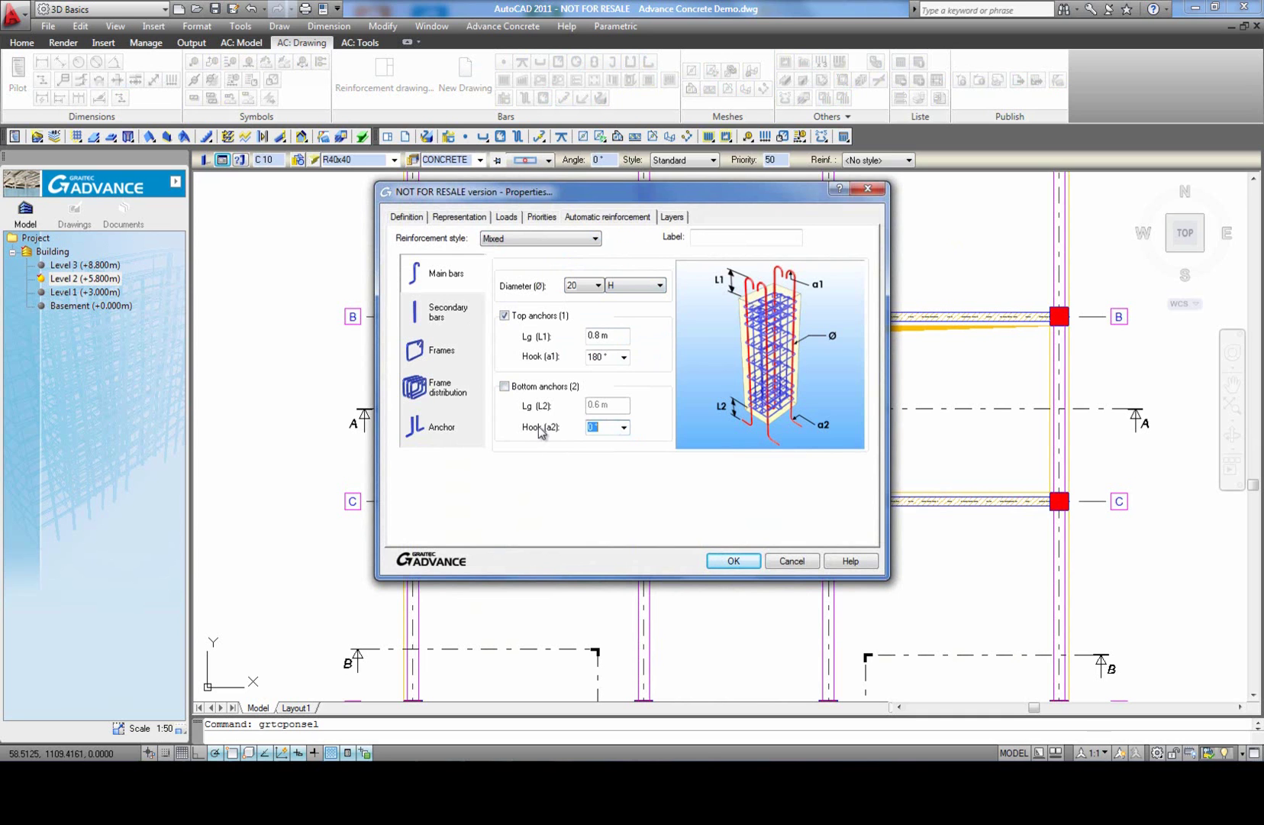
pyautogui.click(622, 358)
pyautogui.click(628, 410)
# Step: Set the column's secondary bars to one Ø1 bar and one Ø2 bar, both 12 in diameter
pyautogui.click(434, 313)
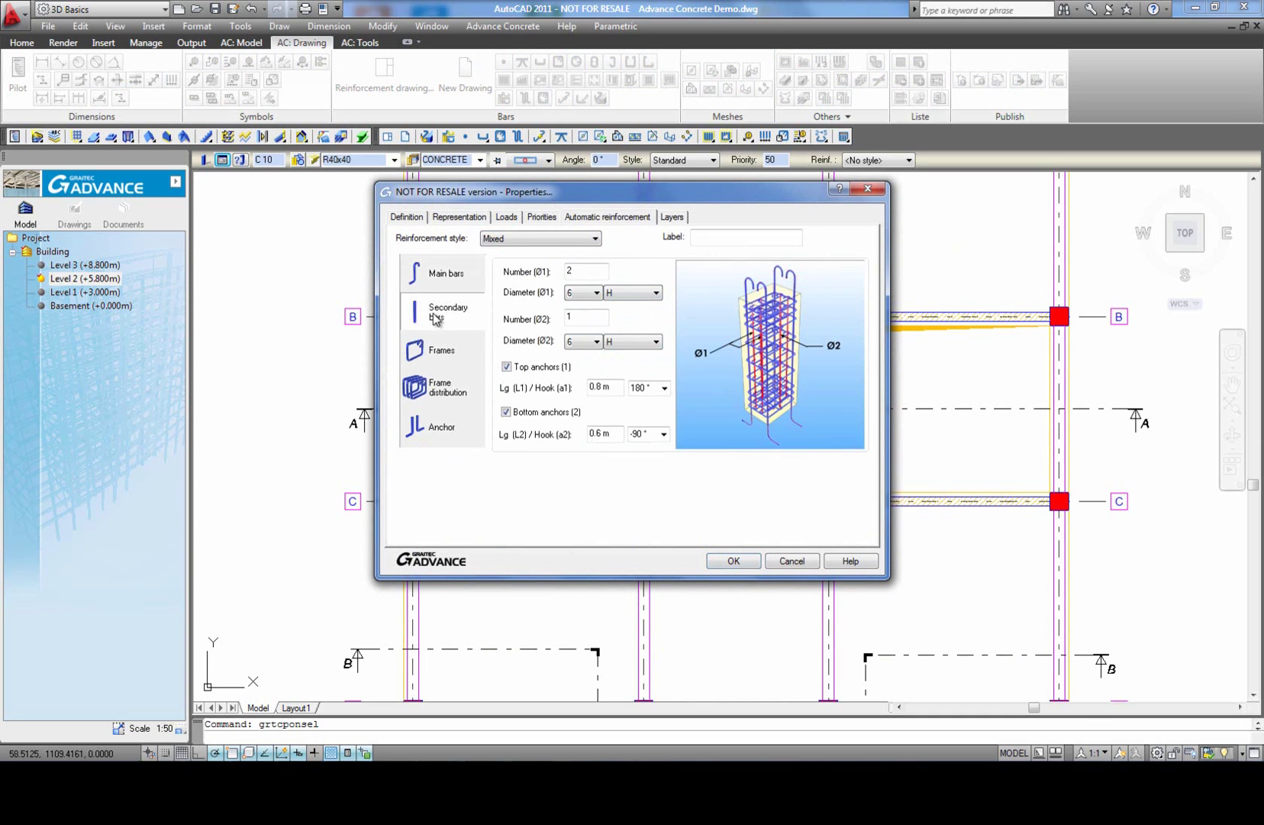
pyautogui.click(596, 293)
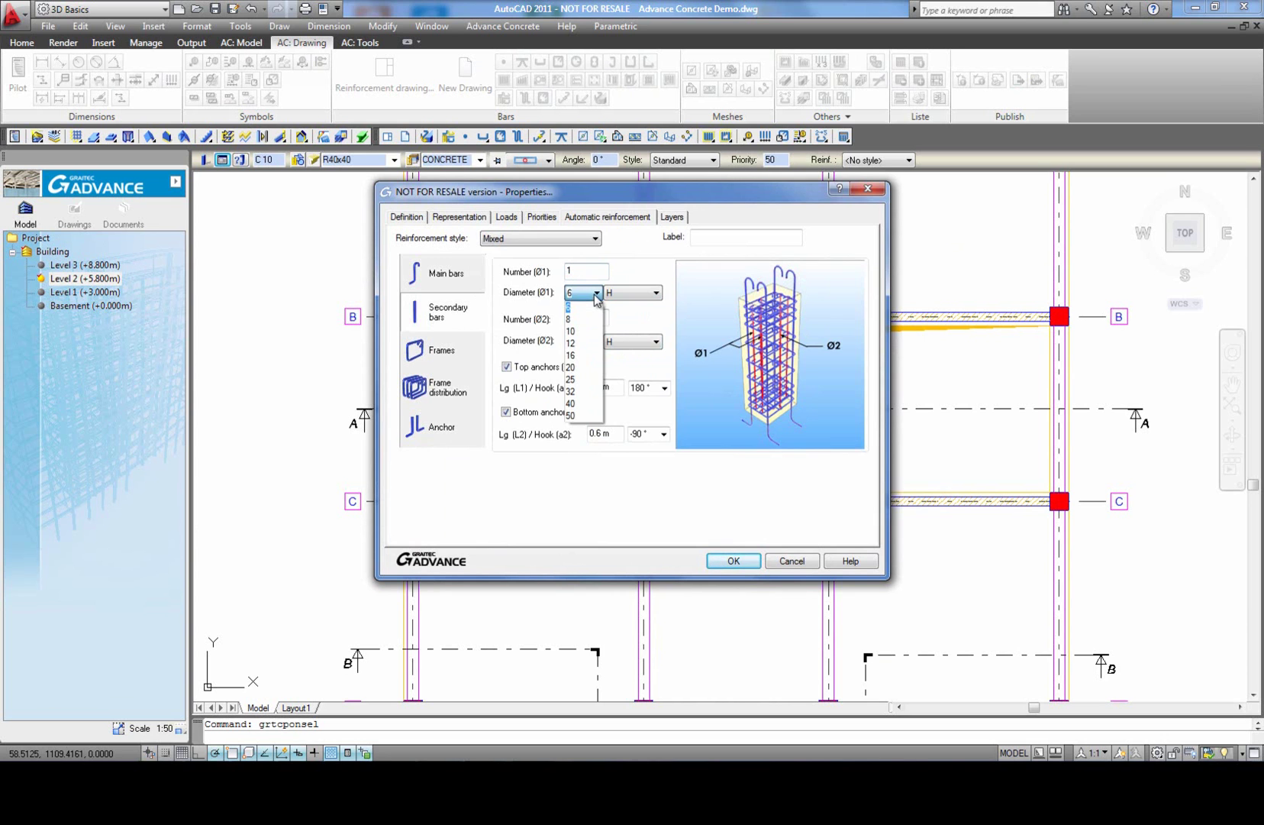
pyautogui.click(589, 344)
pyautogui.click(594, 341)
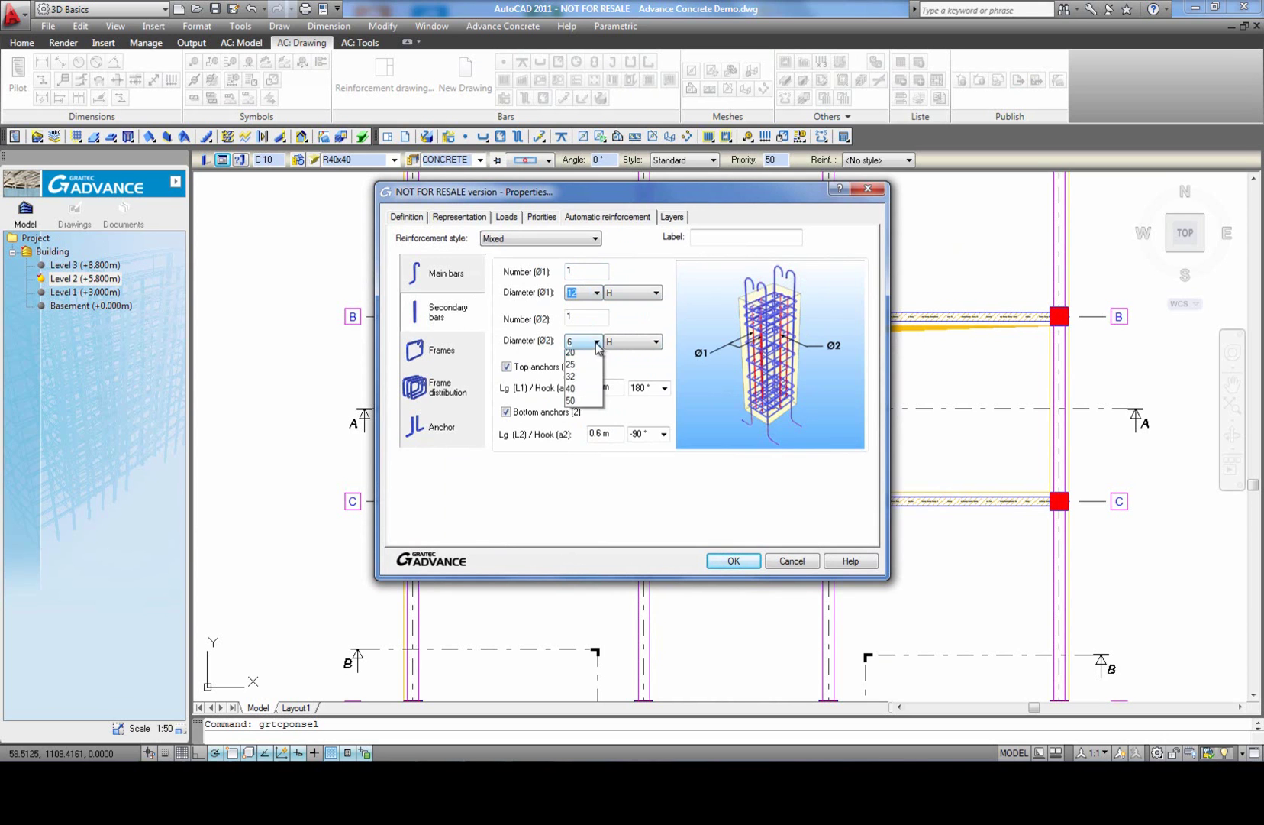
pyautogui.click(590, 391)
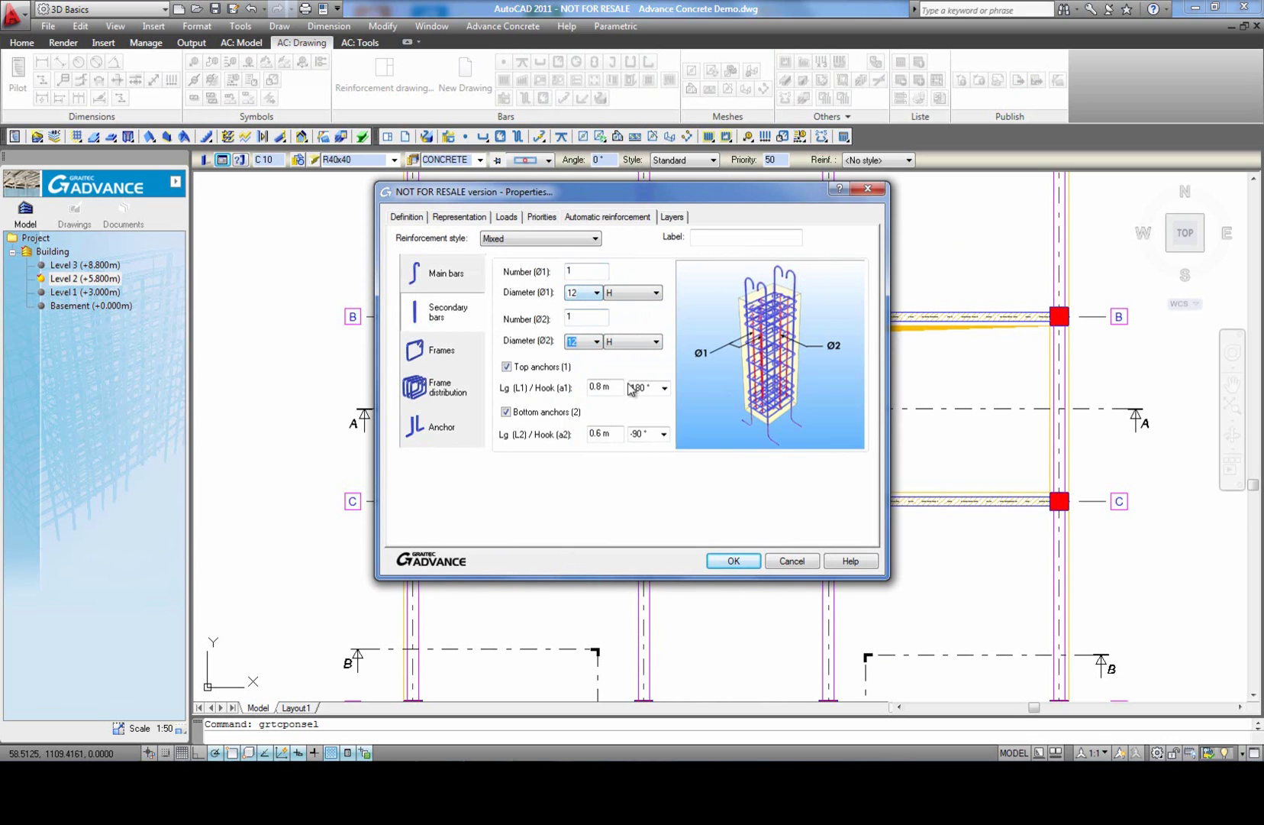
# Step: Change the top and bottom anchor hook angles of the secondary bars
pyautogui.click(663, 388)
pyautogui.click(660, 436)
pyautogui.click(664, 435)
pyautogui.click(655, 491)
# Step: Review the frames and frame distribution, disable creation of anchor bars, and apply the automatic reinforcement to the column
pyautogui.click(440, 354)
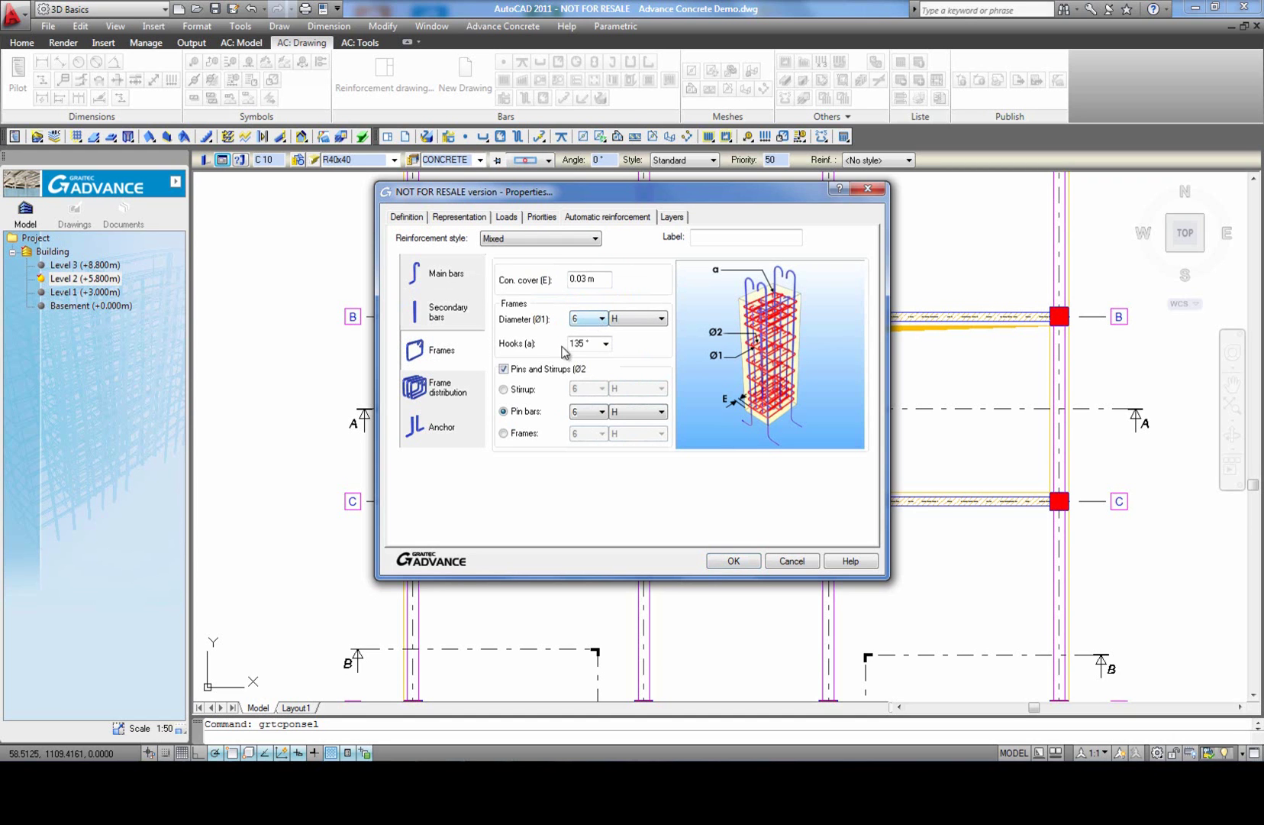
pyautogui.click(430, 397)
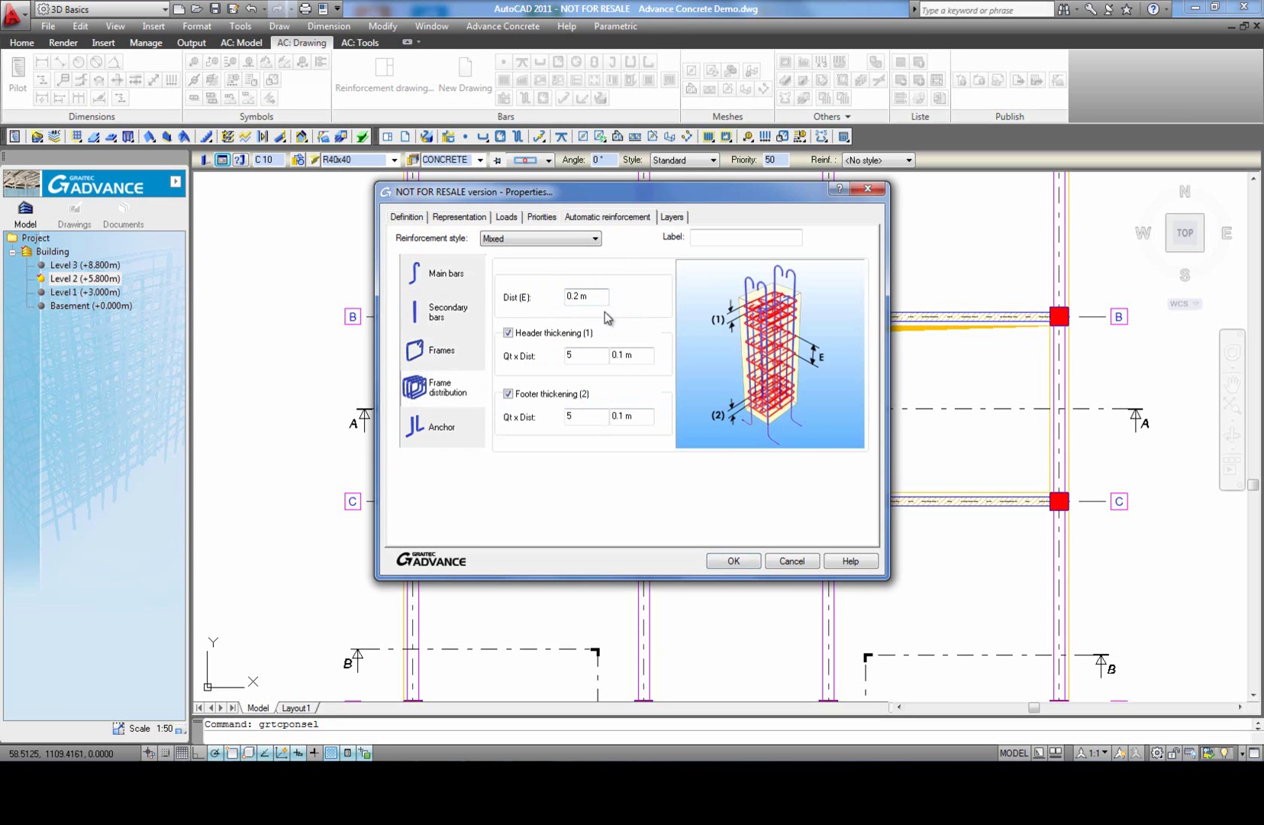
pyautogui.click(461, 429)
pyautogui.click(504, 268)
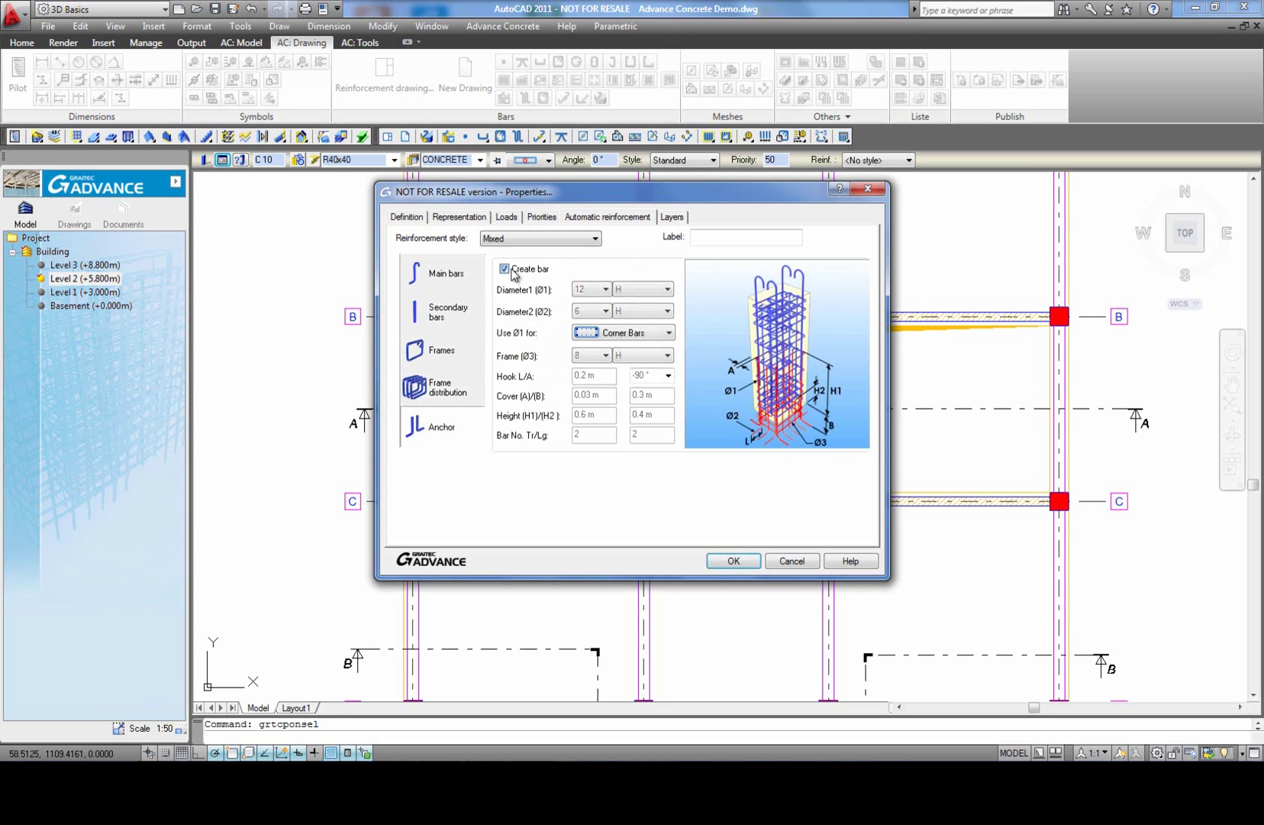
pyautogui.click(731, 561)
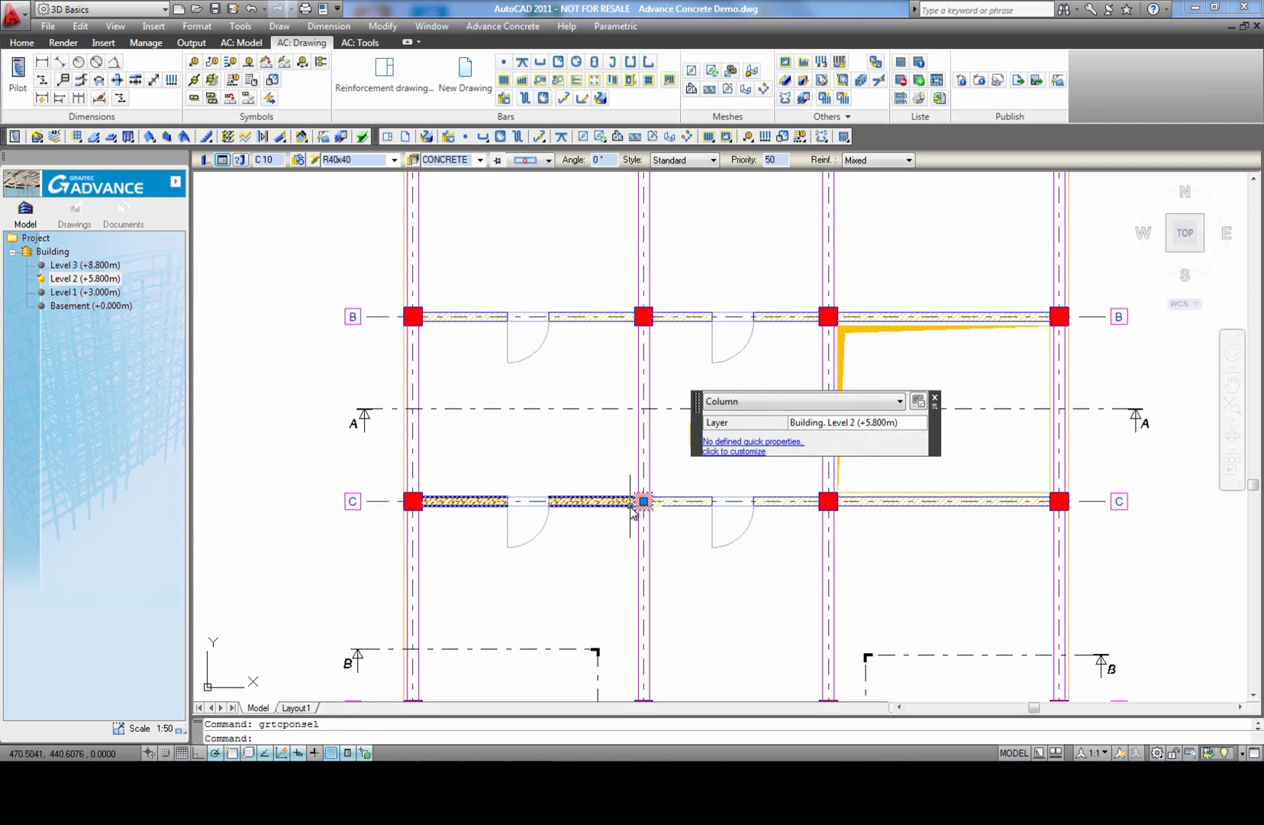
pyautogui.press('Escape')
# Step: Create a reinforcement drawing of the column at axes 2 and C with cut left, top view and elevation face, including neighboring members
pyautogui.middleClick(572, 470)
pyautogui.middleClick(572, 470)
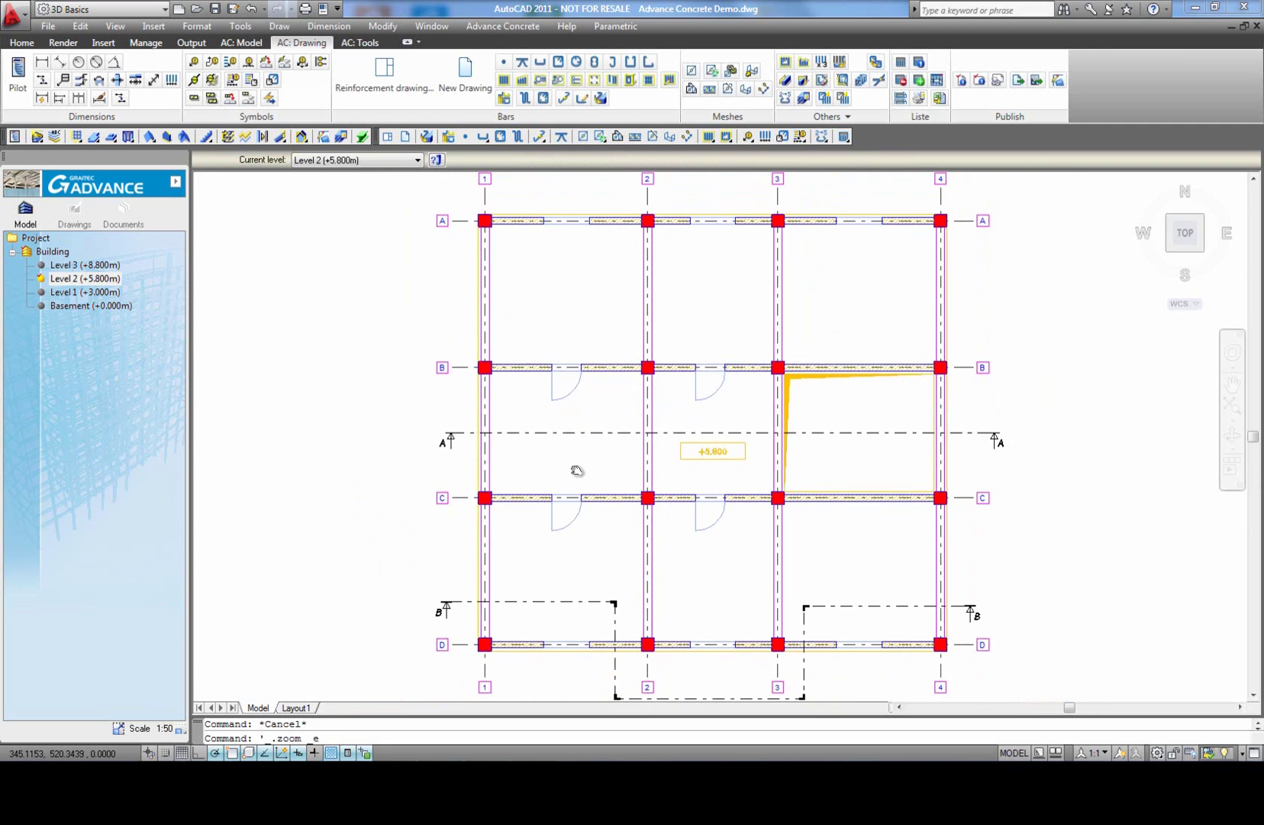
pyautogui.click(385, 72)
pyautogui.scroll(3, 653, 515)
pyautogui.click(647, 479)
pyautogui.press('Return')
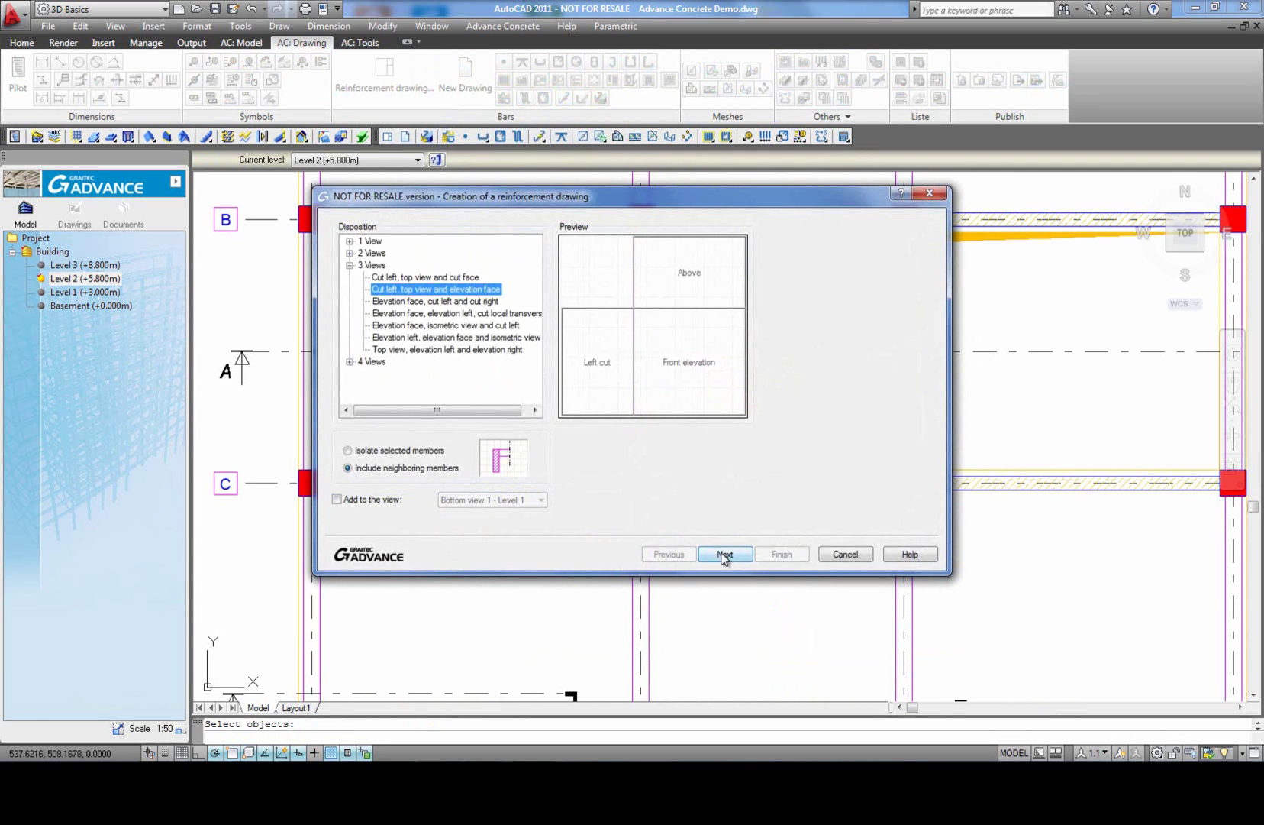
pyautogui.click(725, 554)
pyautogui.click(782, 556)
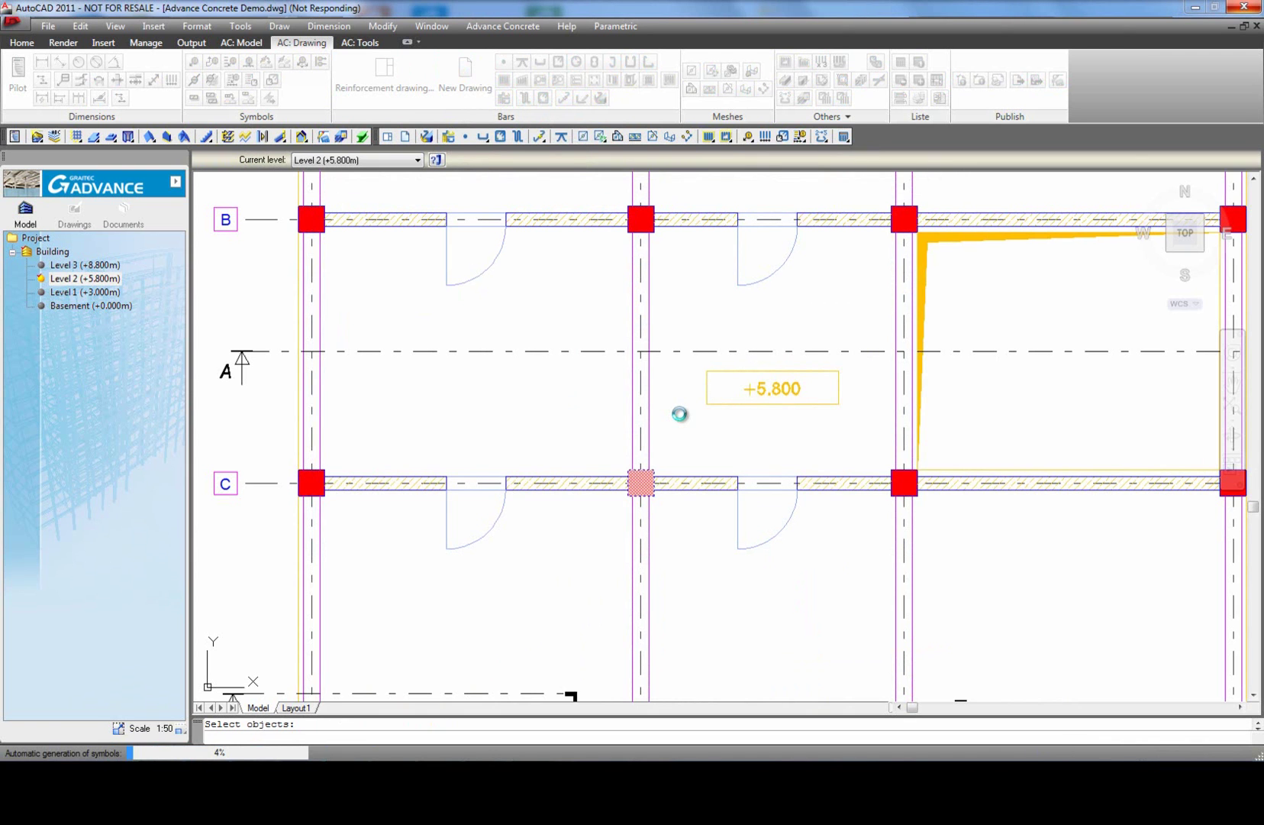
# Step: View the reinforcement cage of column C 10 in the 3D viewer from its face elevation
pyautogui.middleClick(522, 419)
pyautogui.middleClick(522, 419)
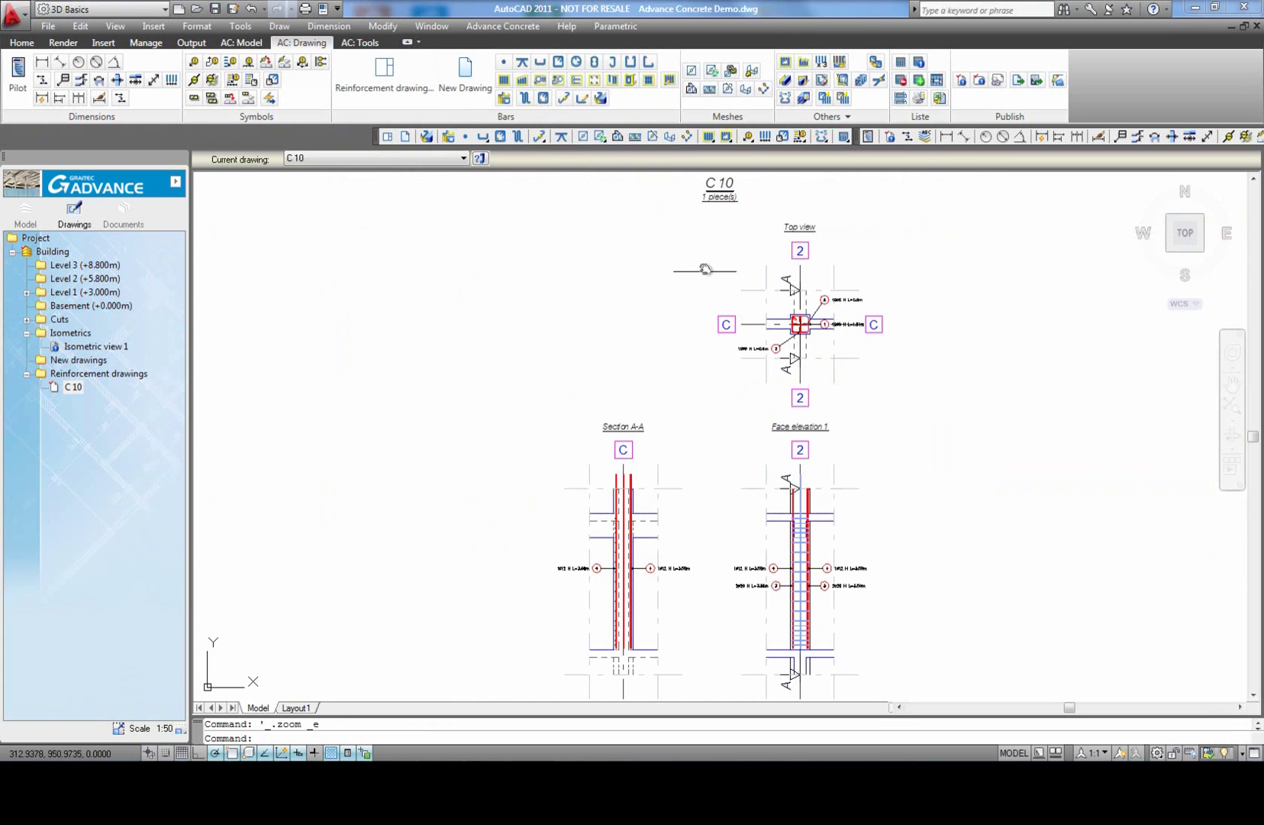
pyautogui.click(860, 80)
pyautogui.moveTo(727, 469); pyautogui.dragTo(742, 386, button='middle')
pyautogui.scroll(3, 809, 232)
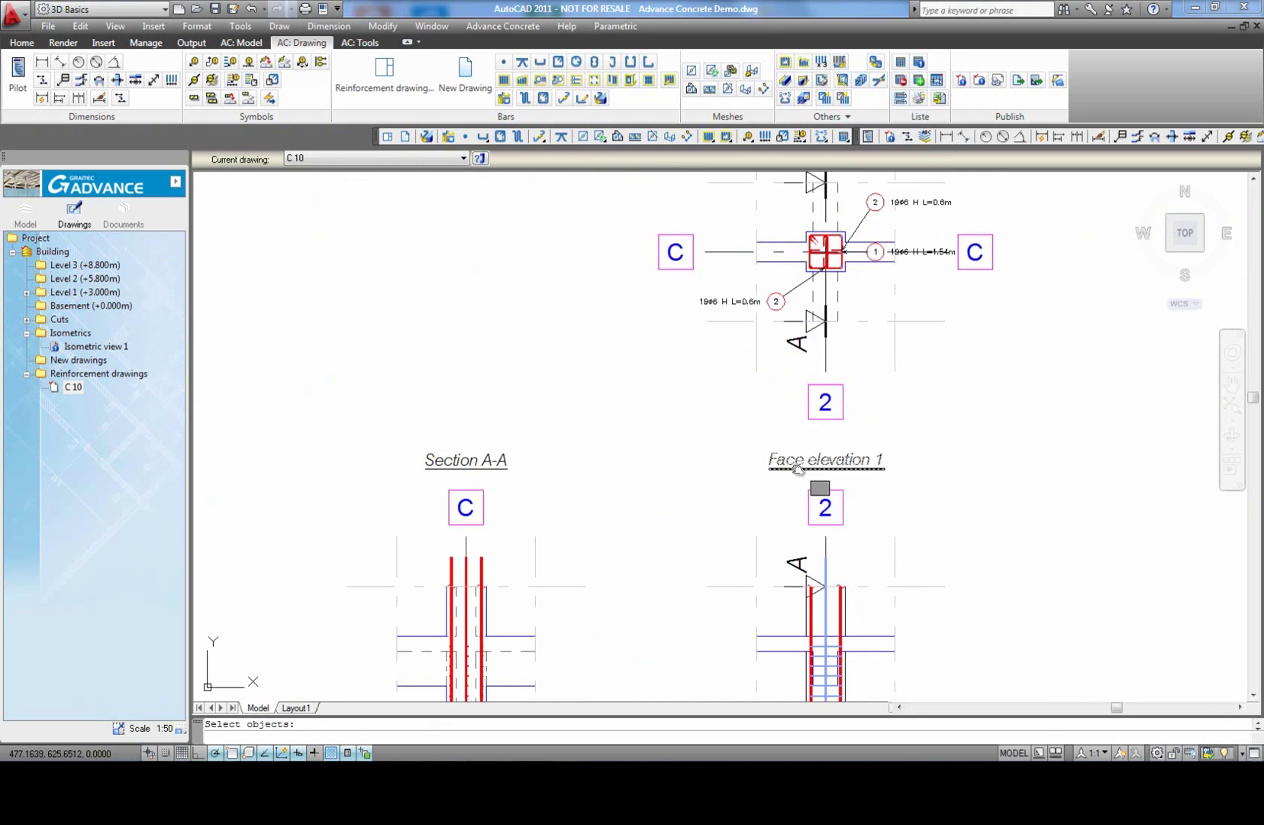
pyautogui.moveTo(798, 468); pyautogui.dragTo(766, 239, button='middle')
pyautogui.moveTo(739, 500); pyautogui.dragTo(734, 415, button='middle')
pyautogui.scroll(3, 734, 413)
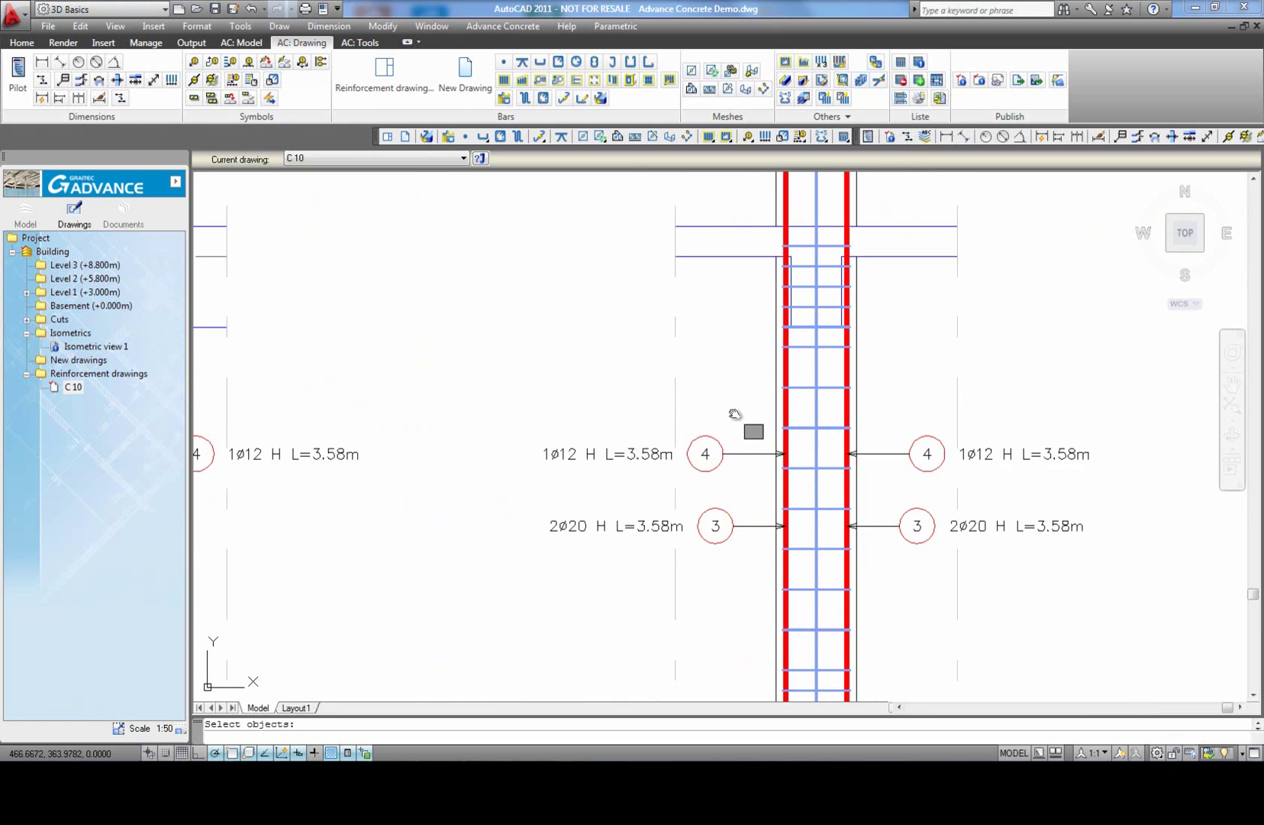
pyautogui.click(779, 410)
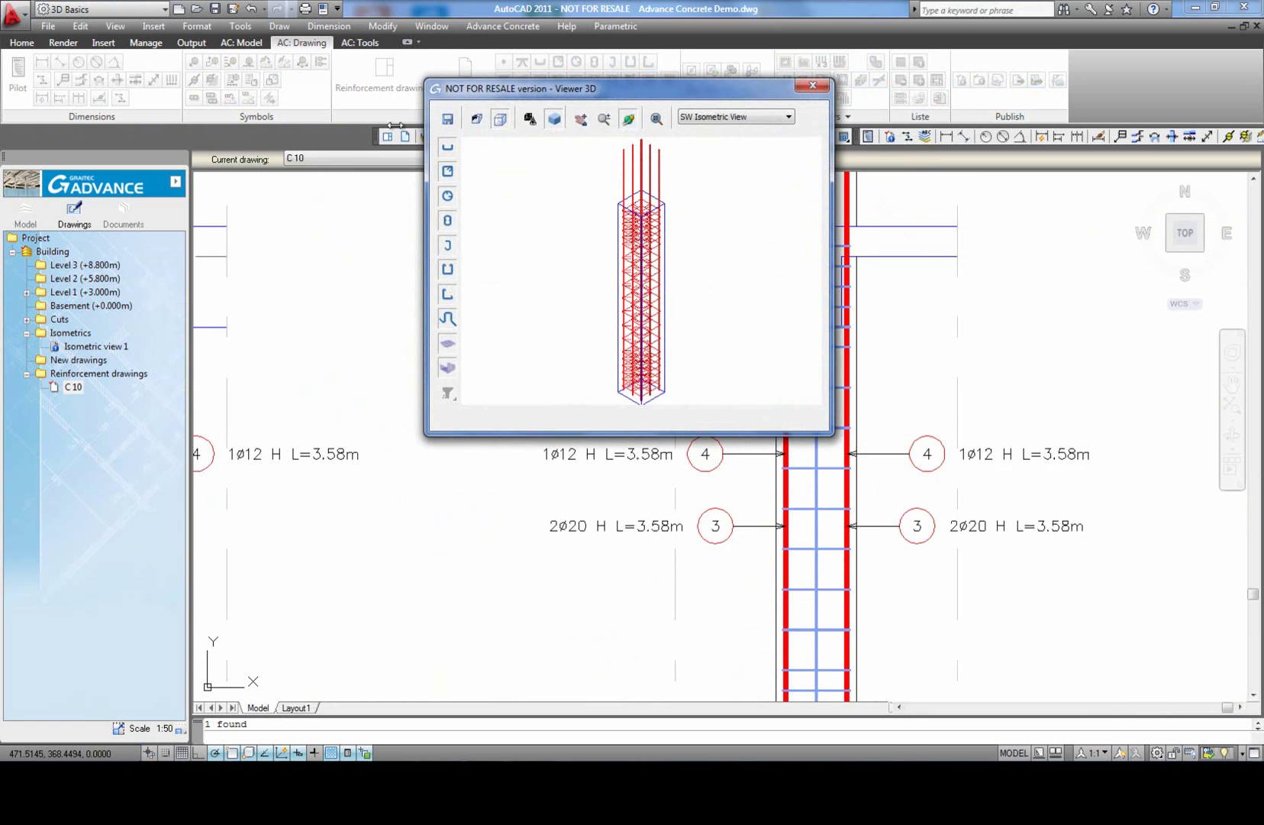
# Step: Examine the column's reinforcement cage in perspective mode in the 3D viewer, using the SW Isometric View
pyautogui.click(476, 119)
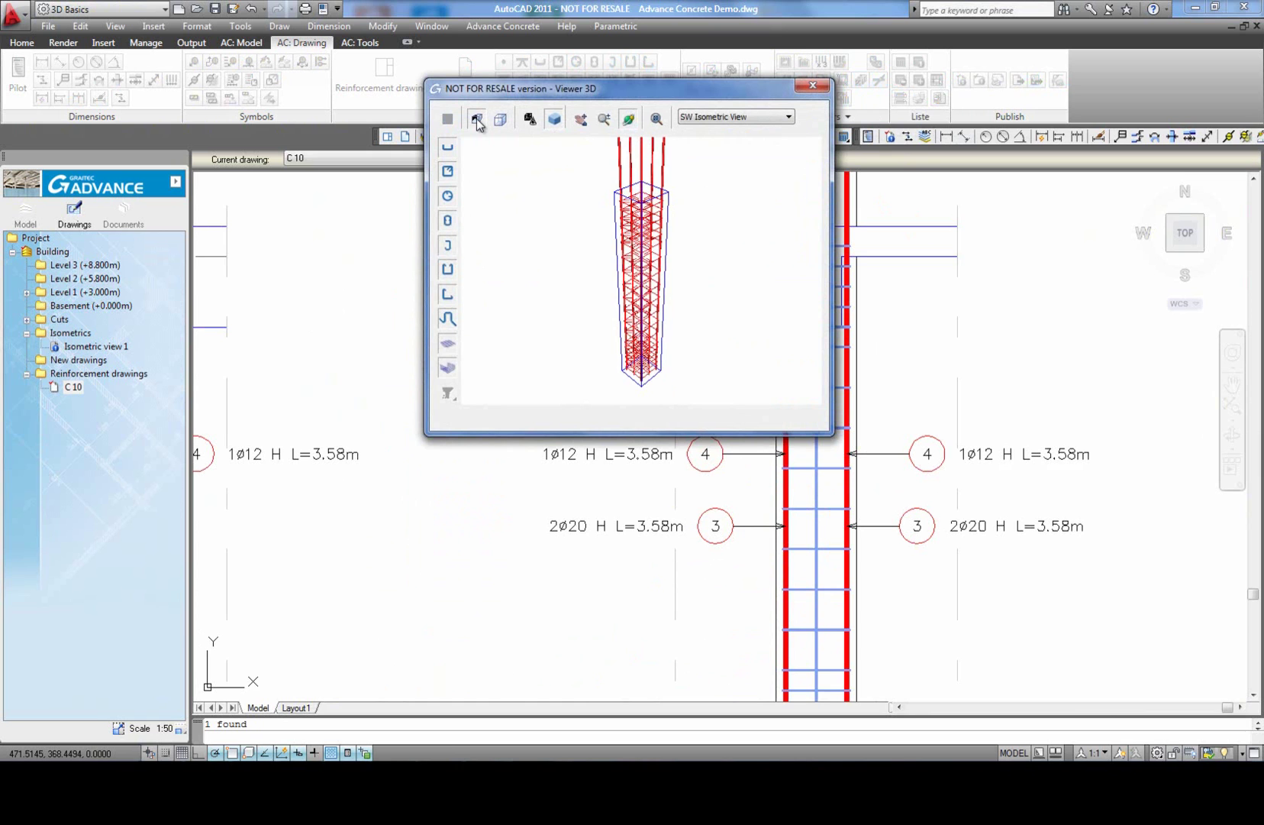
pyautogui.scroll(-1, 595, 307)
pyautogui.scroll(3, 594, 307)
pyautogui.scroll(-5, 594, 306)
pyautogui.scroll(3, 594, 307)
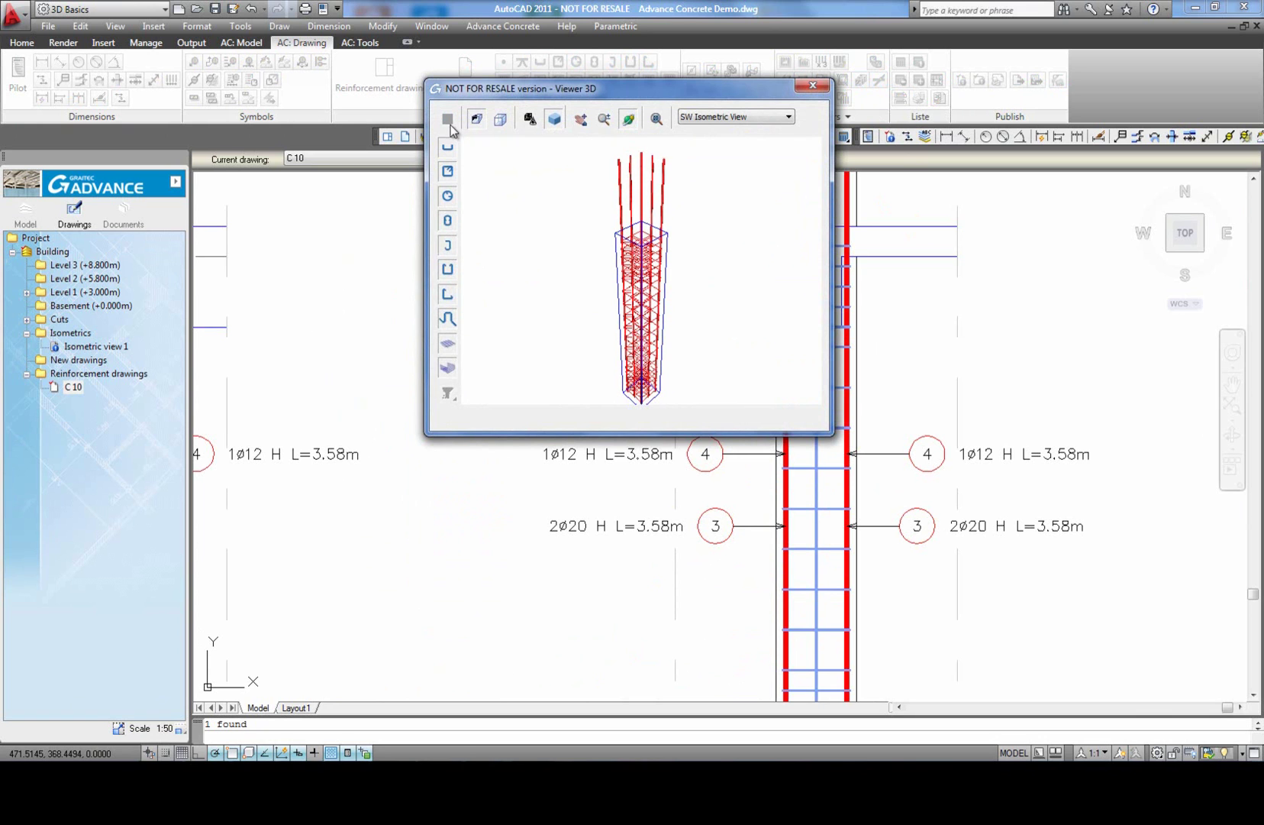
pyautogui.click(718, 122)
pyautogui.click(739, 196)
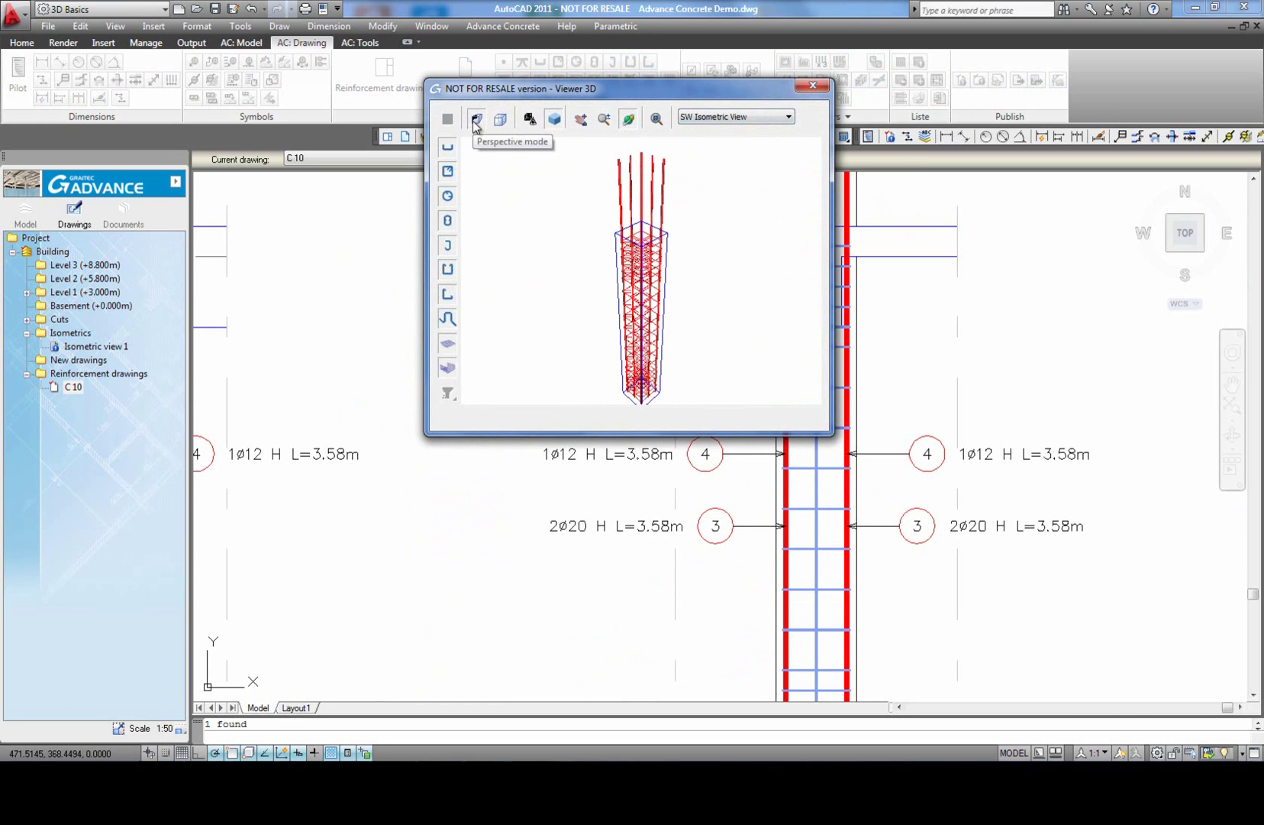
# Step: Save the column's non-perspective SW isometric view as a drawing with custom entities named "Column 3D", and close the 3D viewer
pyautogui.click(501, 120)
pyautogui.click(763, 117)
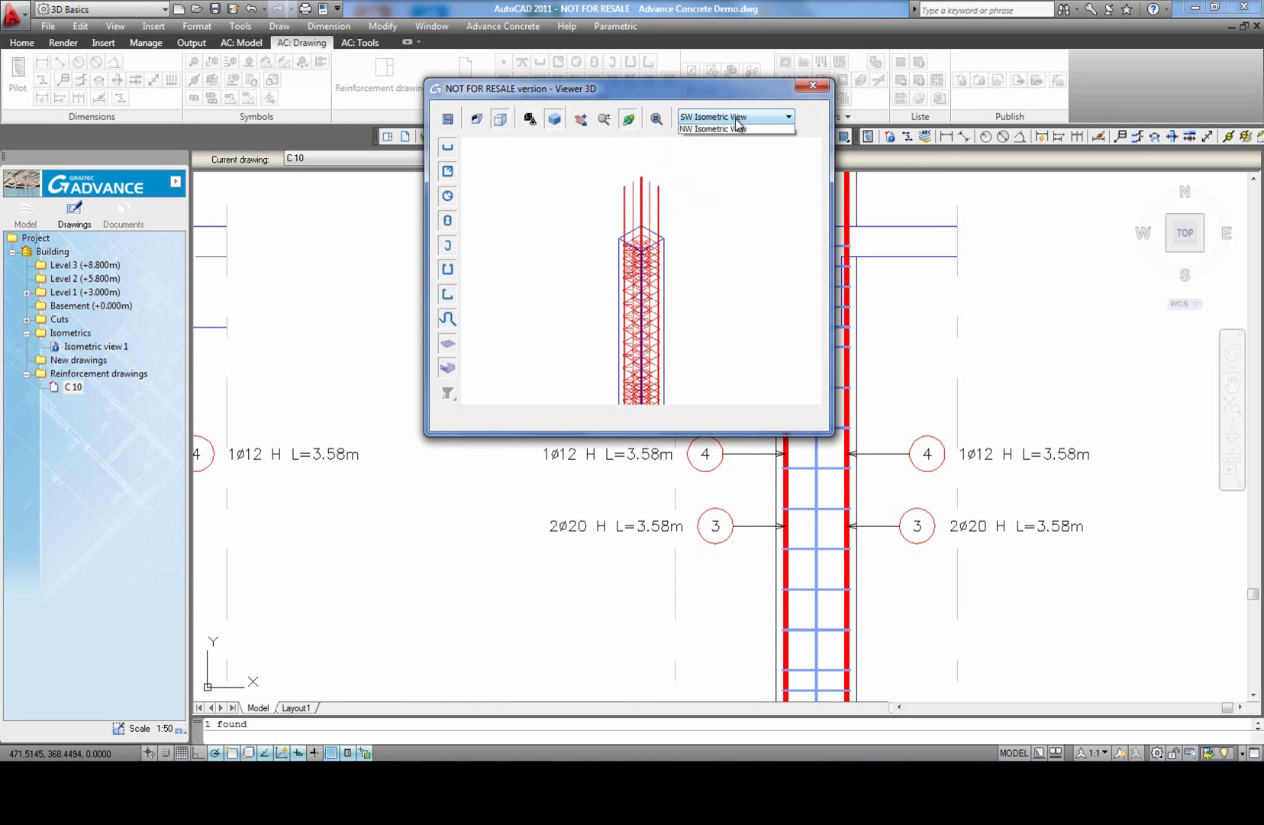
pyautogui.click(732, 195)
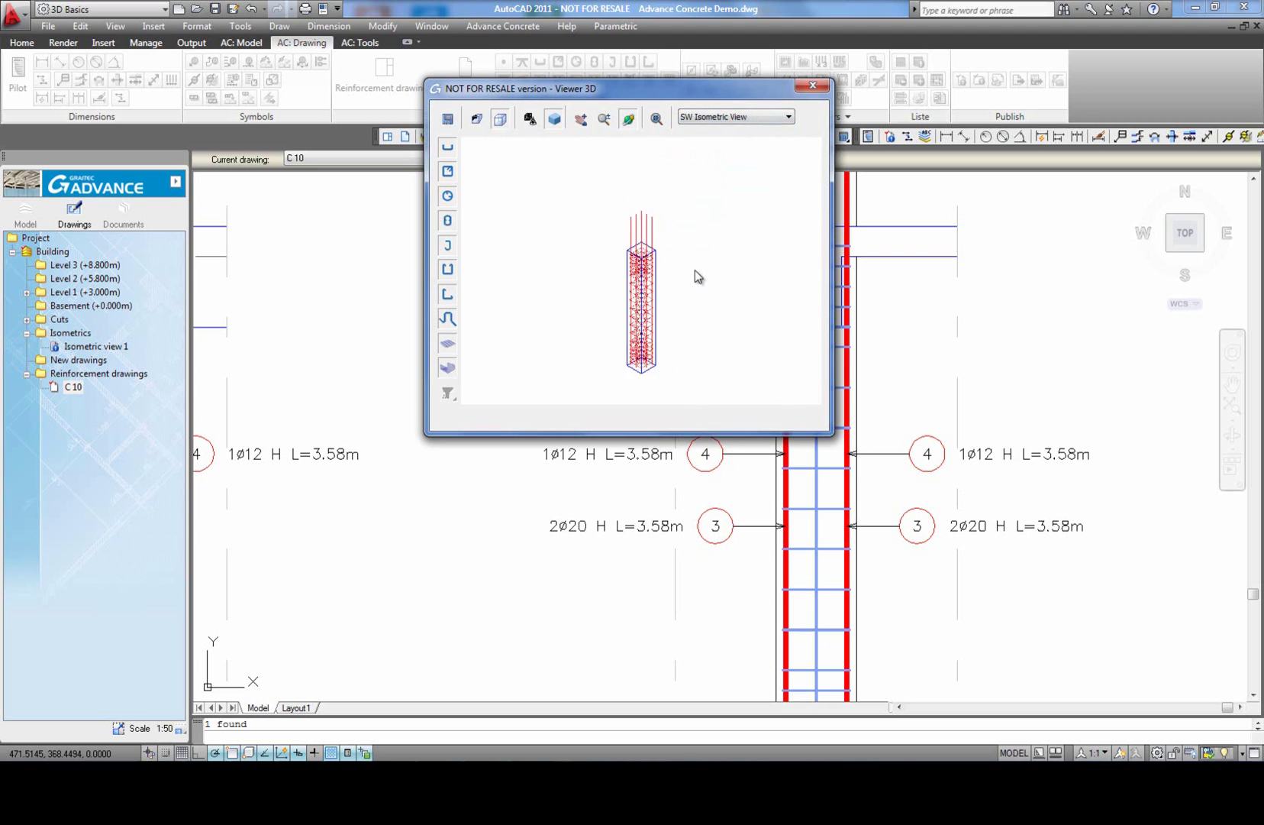
pyautogui.click(448, 120)
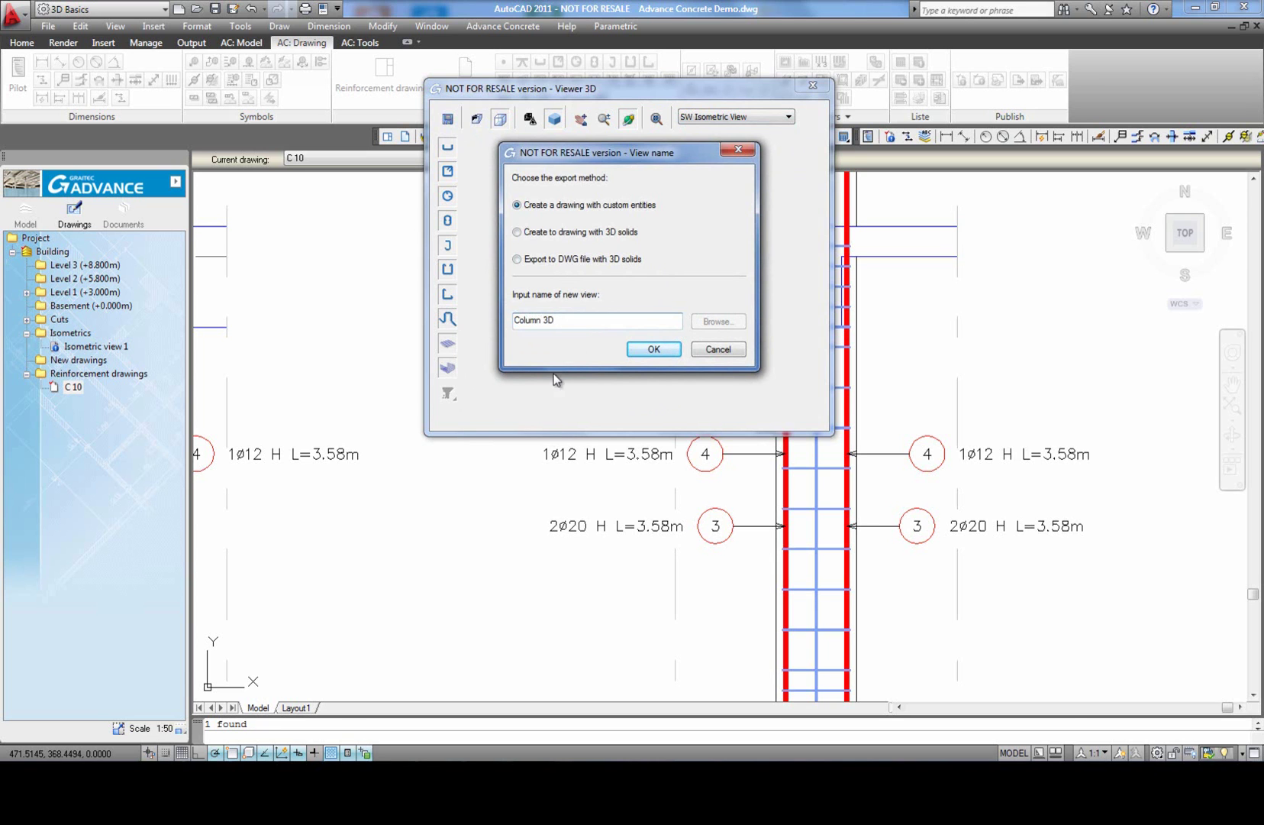
pyautogui.click(654, 350)
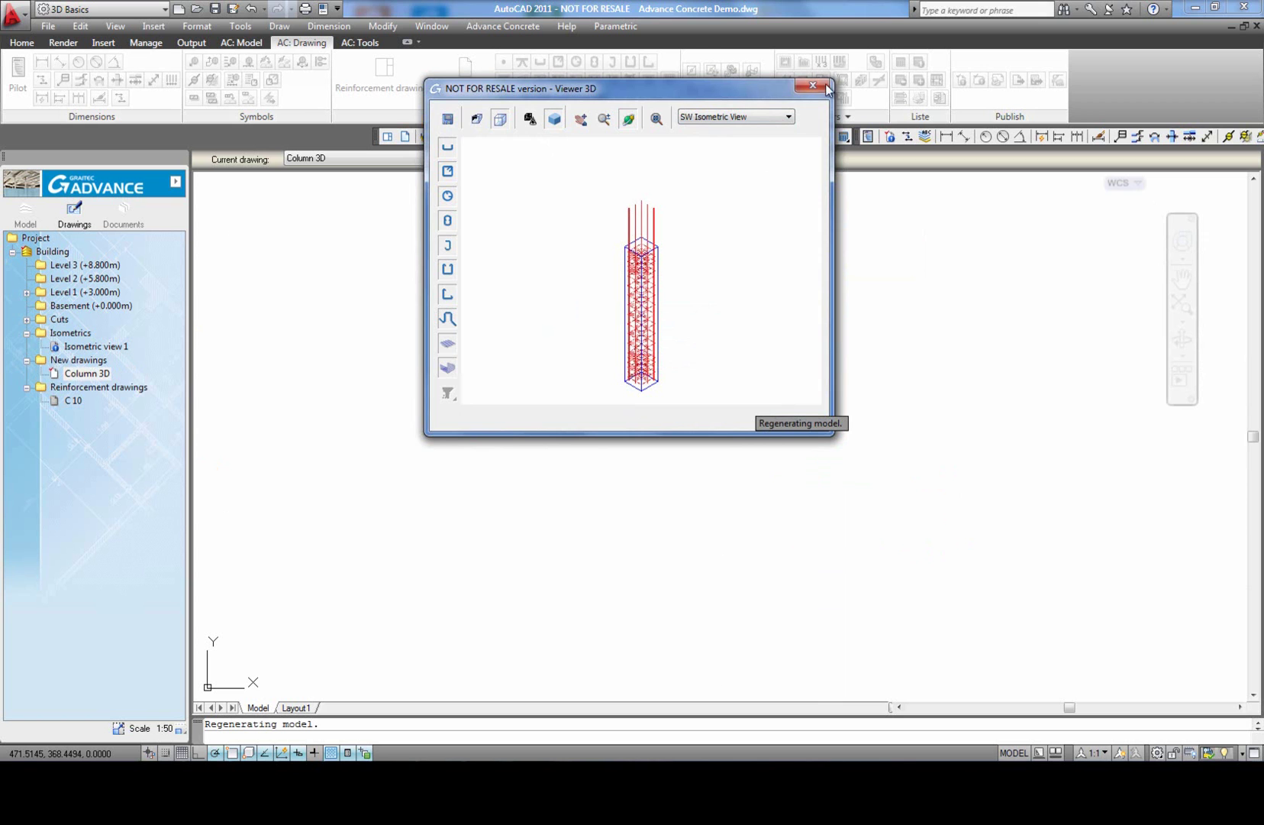
pyautogui.click(814, 89)
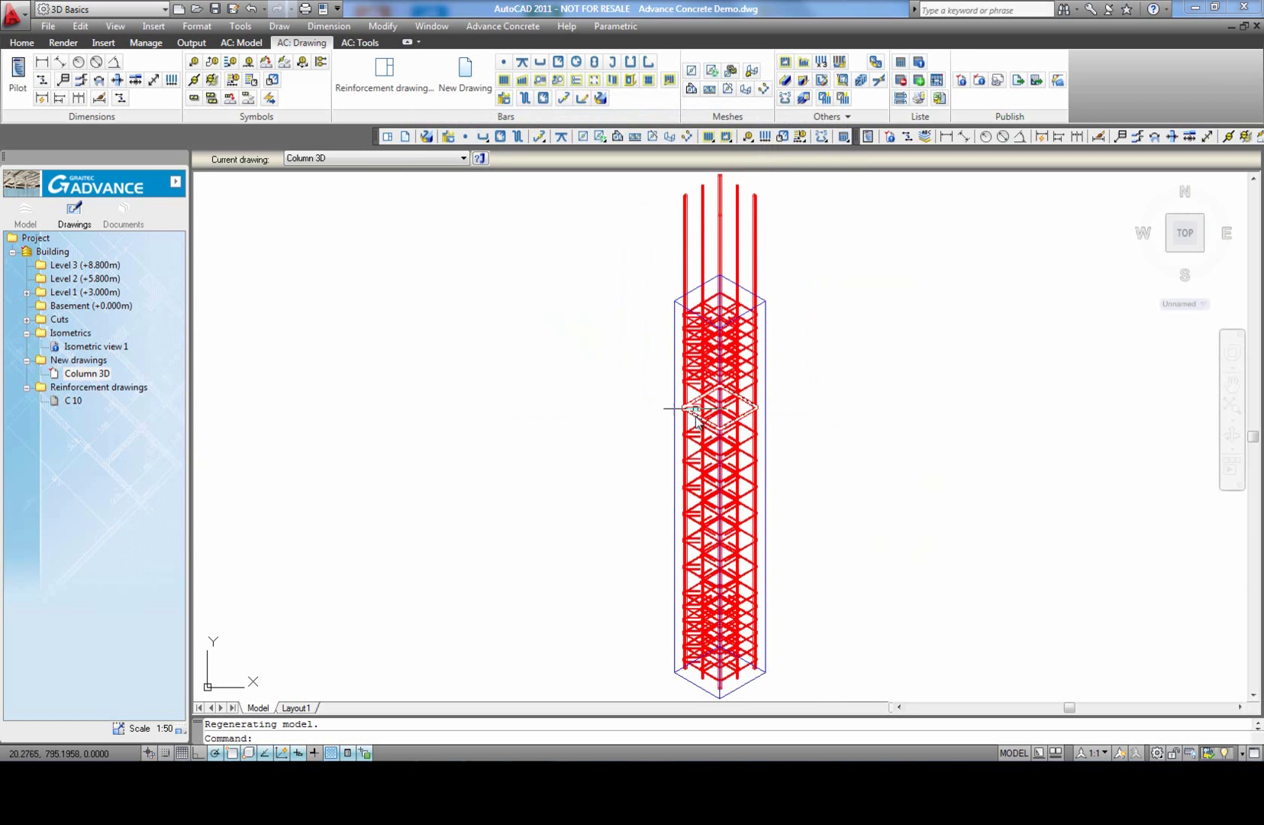
# Step: Add the Column 3D view to the C 10 reinforcement drawing, placing it beside Face elevation 1
pyautogui.click(84, 373)
pyautogui.click(74, 401)
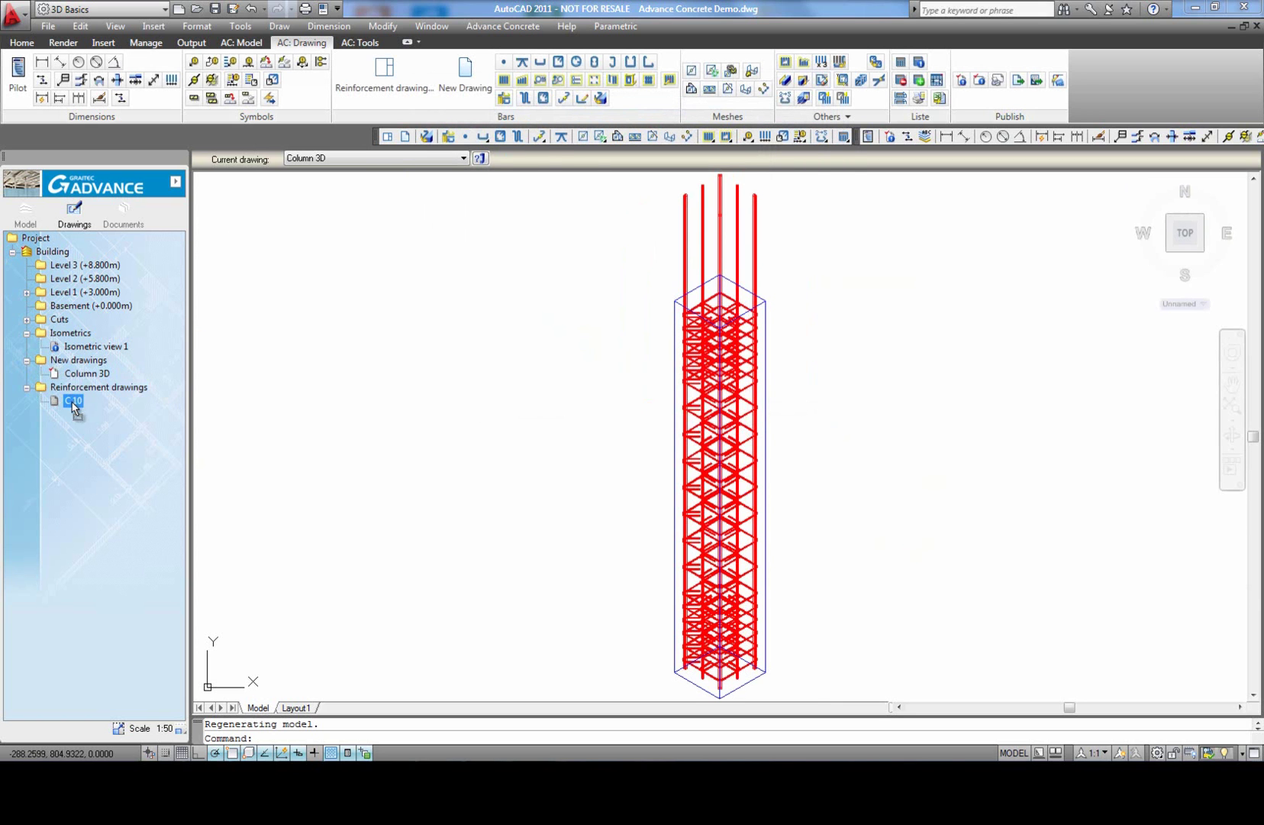
pyautogui.doubleClick(73, 402)
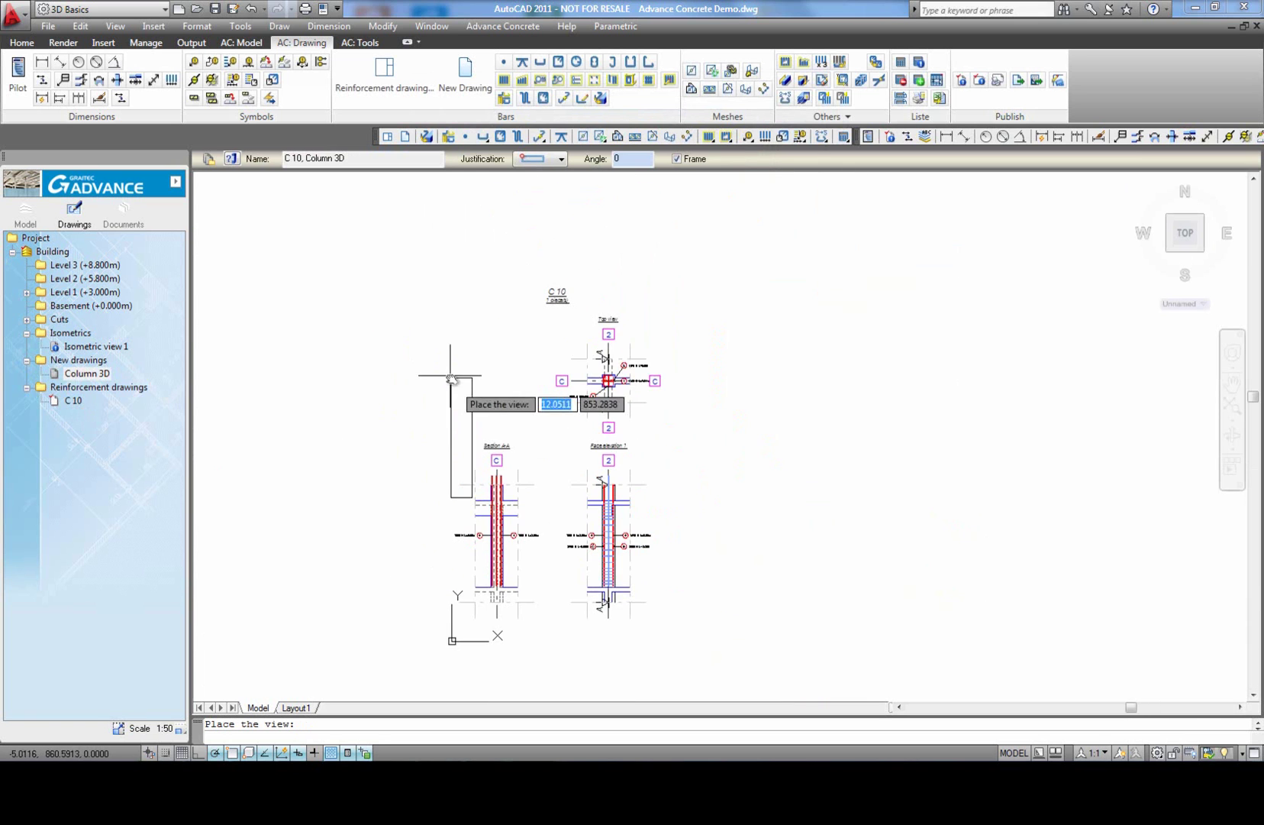
pyautogui.scroll(2, 665, 452)
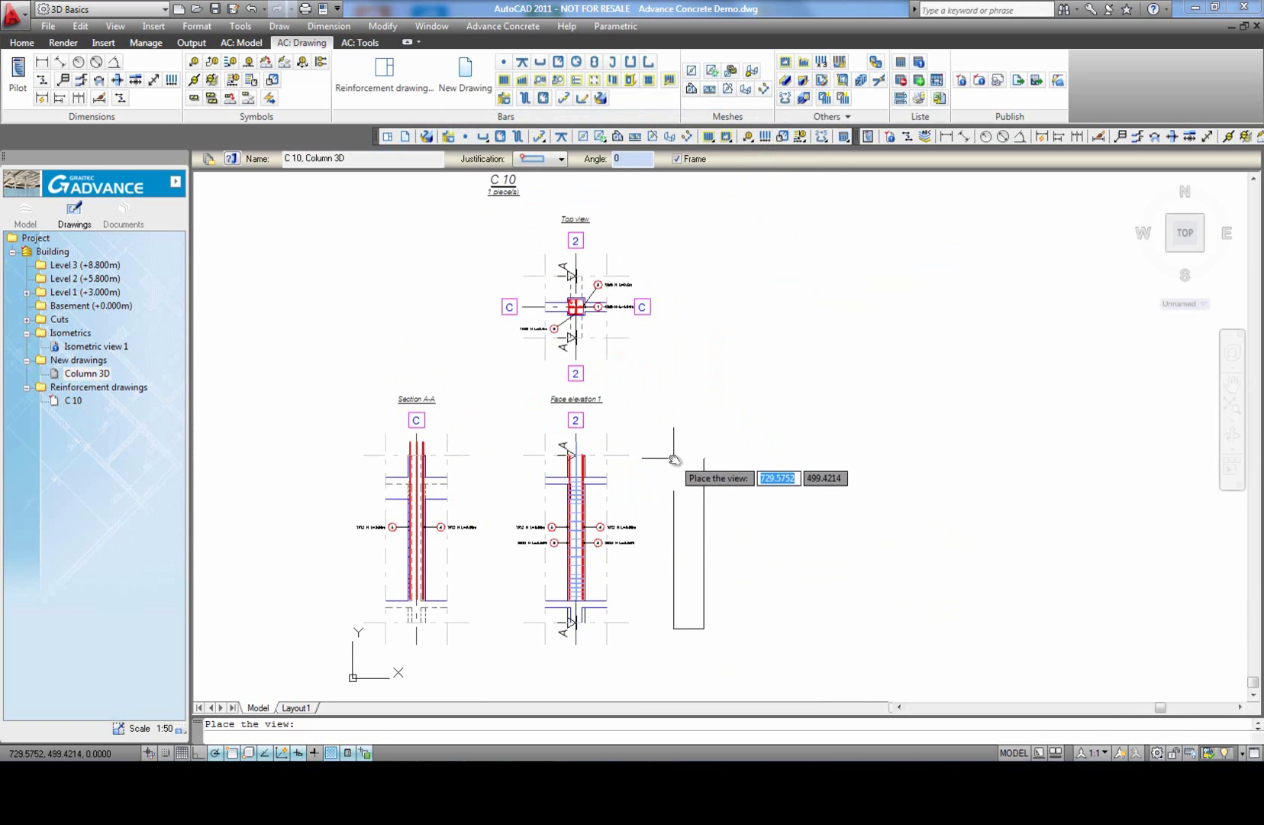
pyautogui.click(673, 458)
pyautogui.moveTo(866, 612); pyautogui.dragTo(891, 554, button='middle')
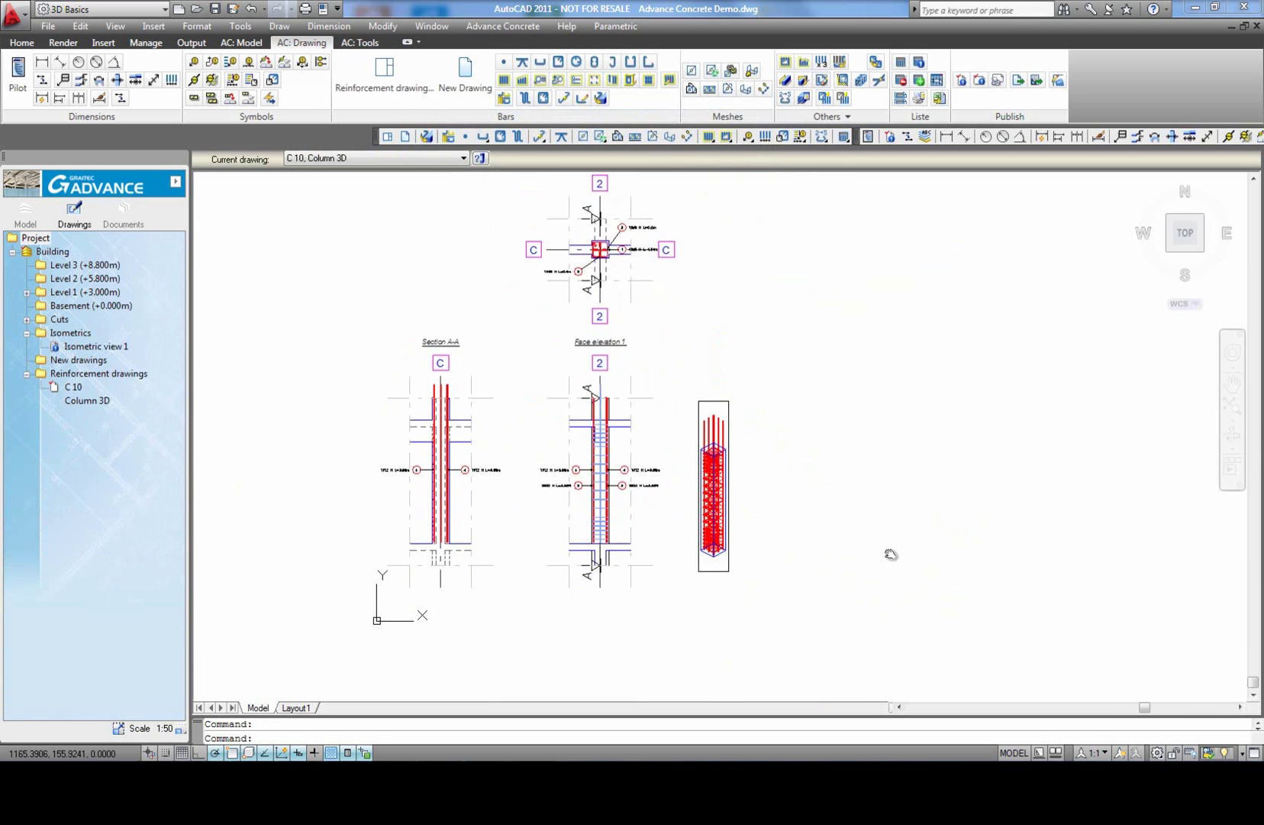
pyautogui.middleClick(891, 554)
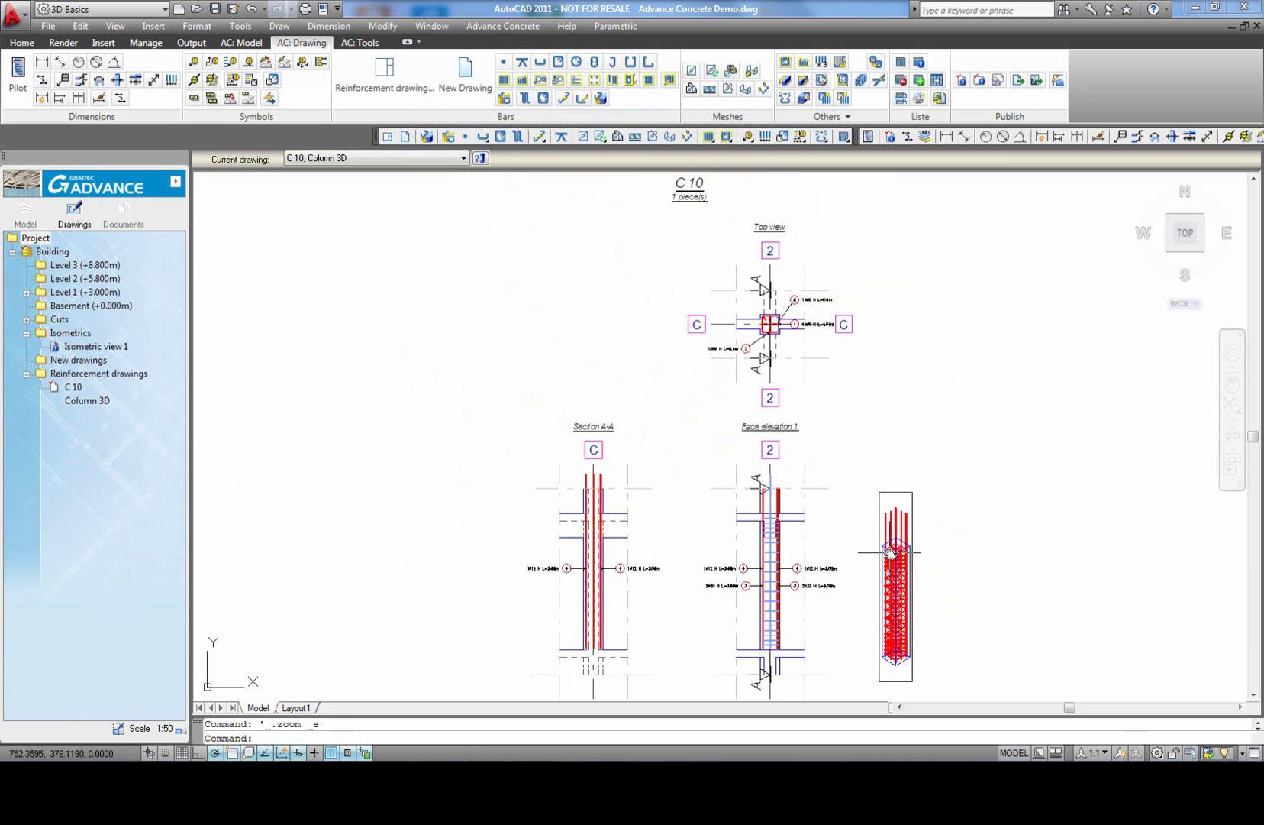
# Step: Insert an all-bars list for the current view with the Bar list + Weight template, beside the C 10 top view
pyautogui.click(901, 64)
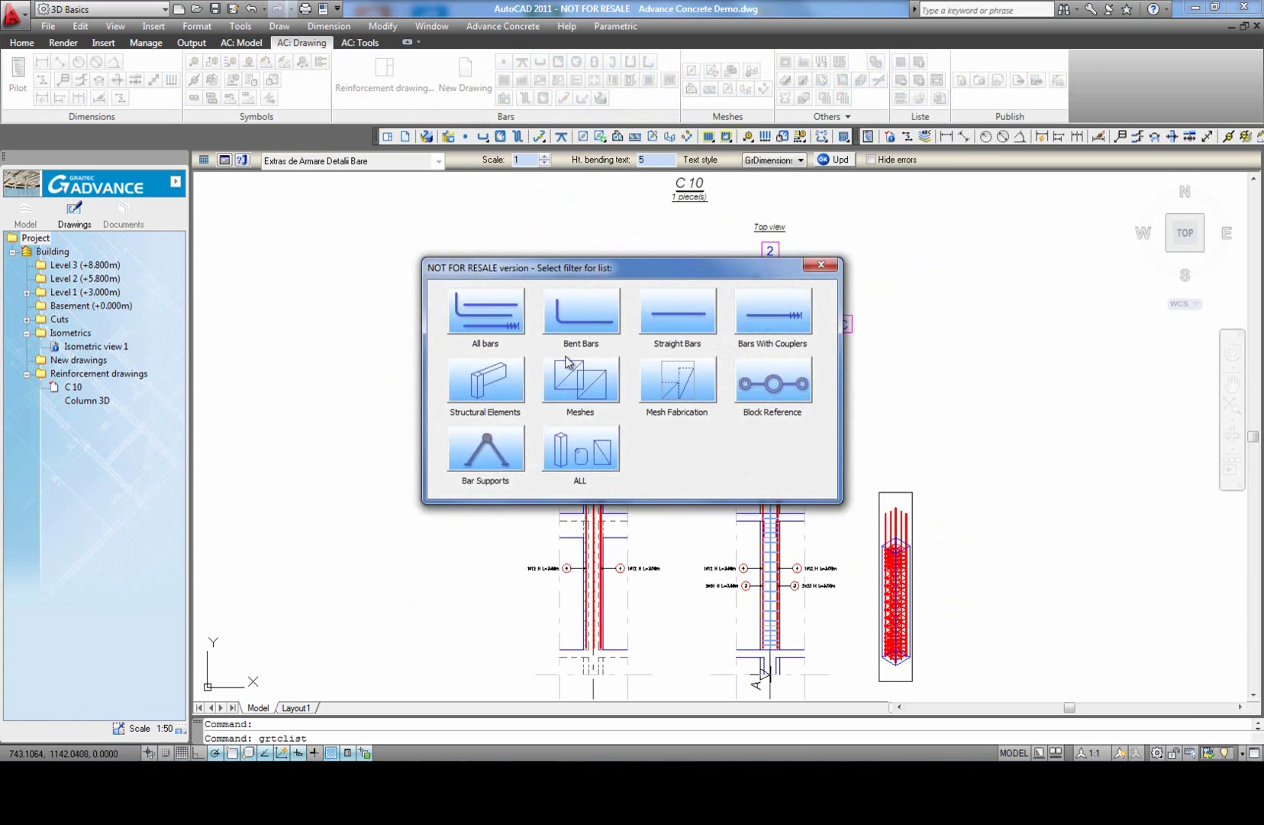
pyautogui.click(482, 321)
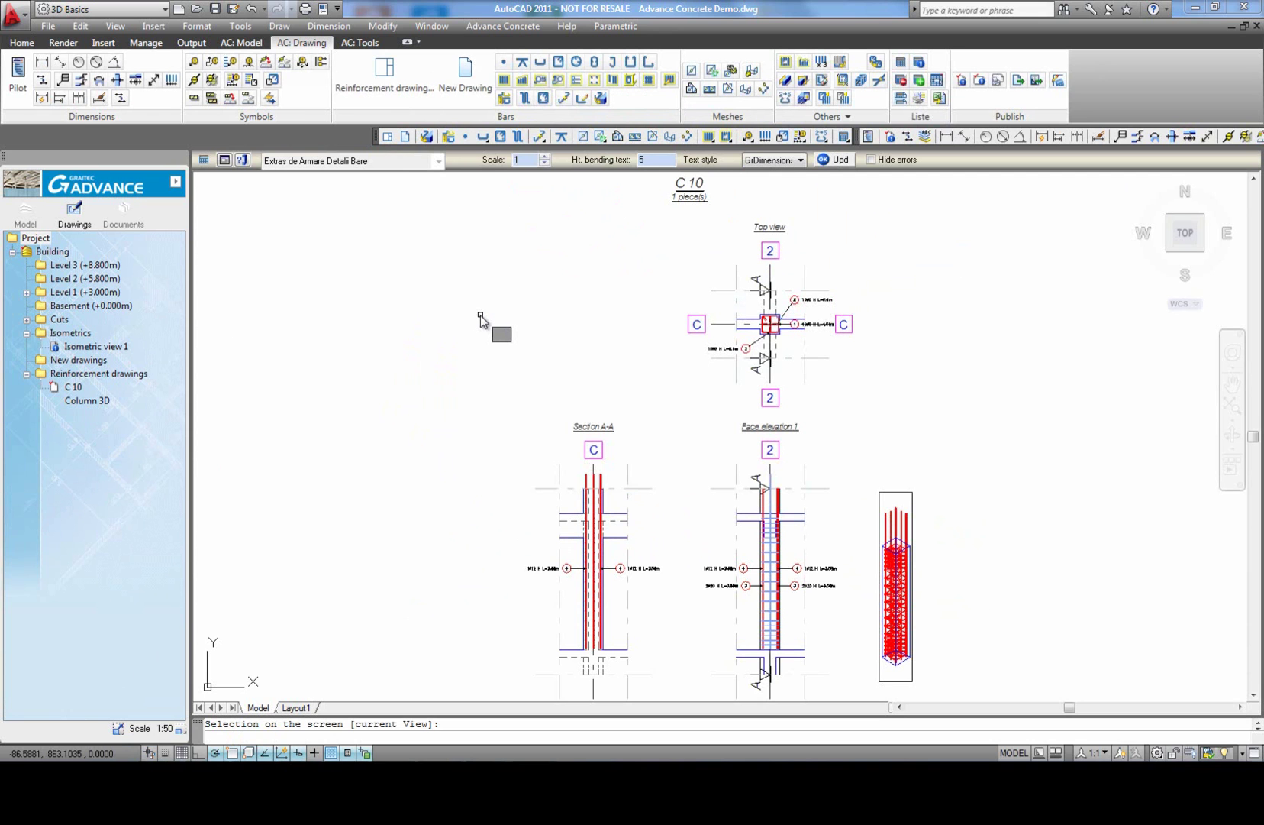
pyautogui.write('v')
pyautogui.press('Return')
pyautogui.scroll(-3, 465, 305)
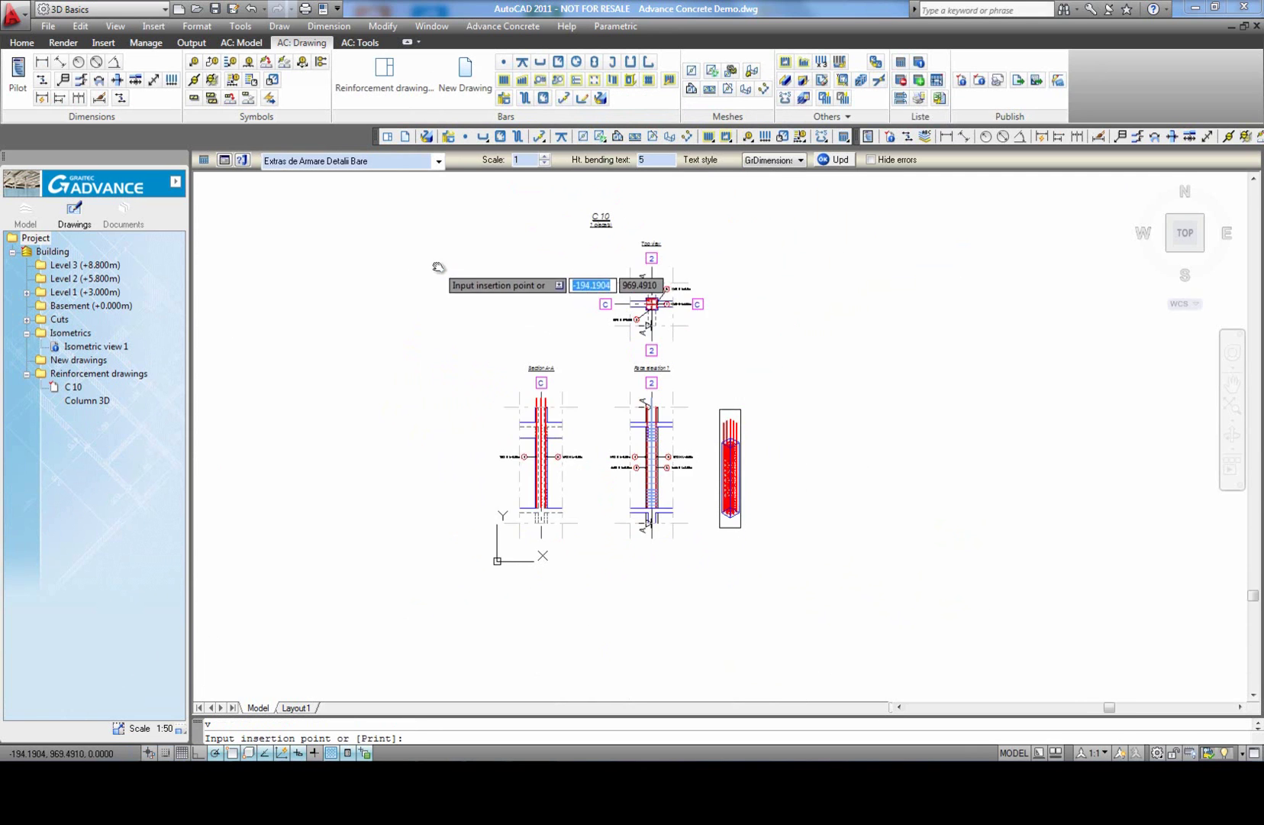
pyautogui.click(413, 271)
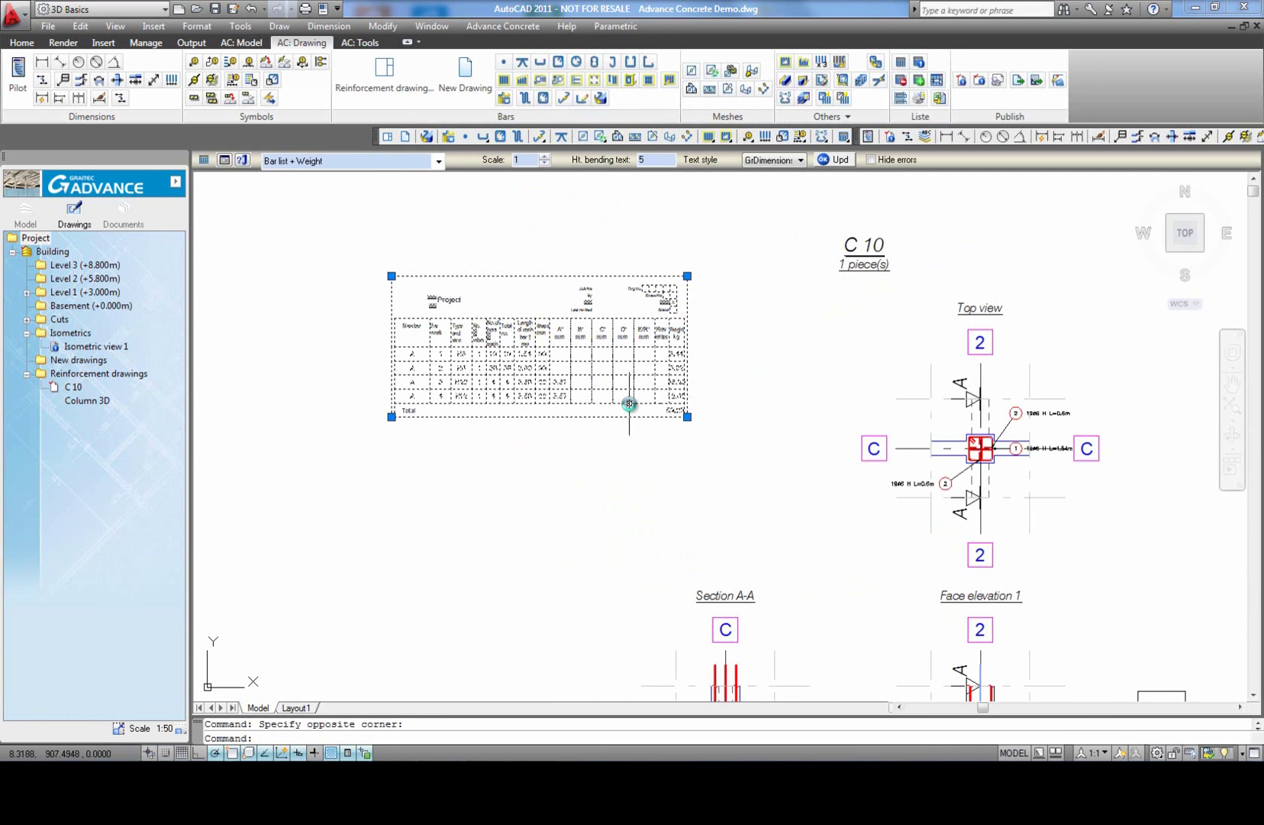
pyautogui.scroll(4, 593, 397)
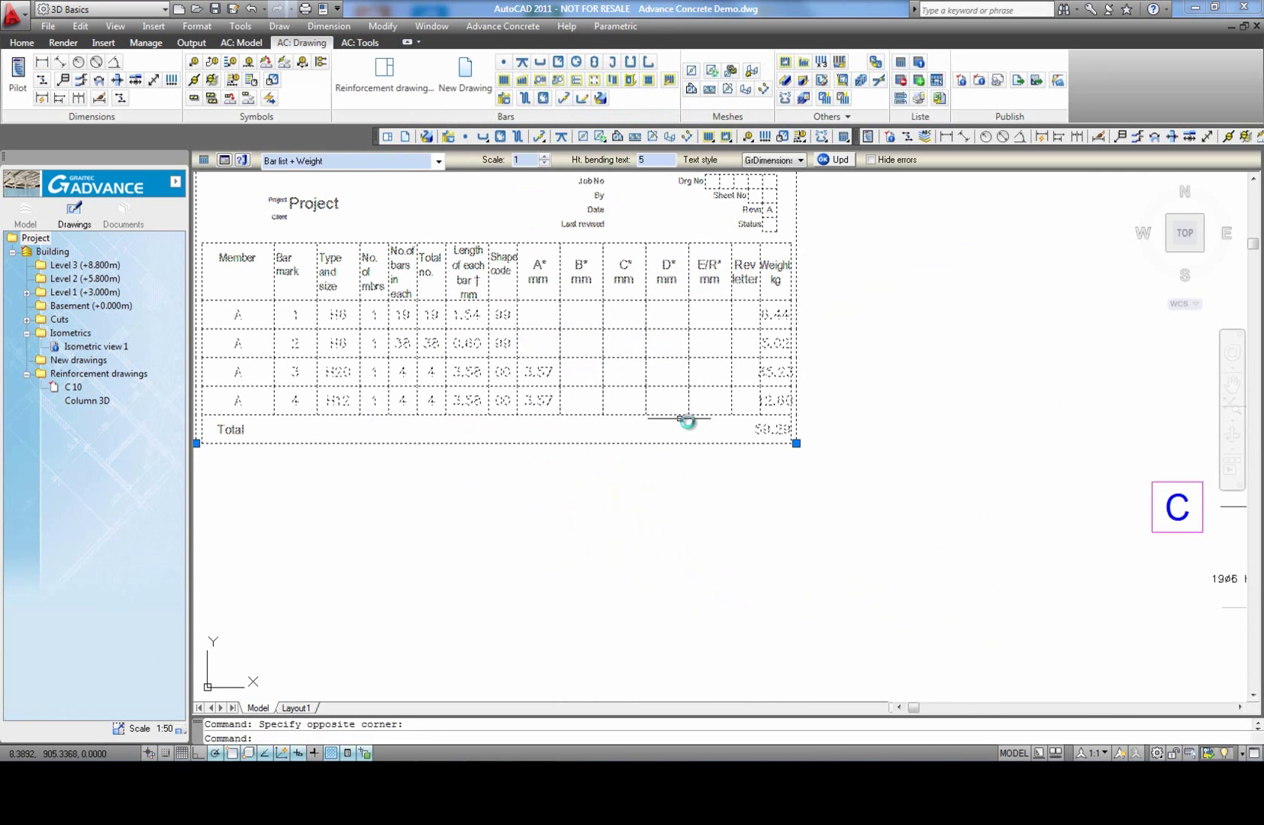
pyautogui.press('Escape')
# Step: Change the inserted schedule's template to Bar list, and save the drawing
pyautogui.scroll(-3, 847, 386)
pyautogui.click(622, 356)
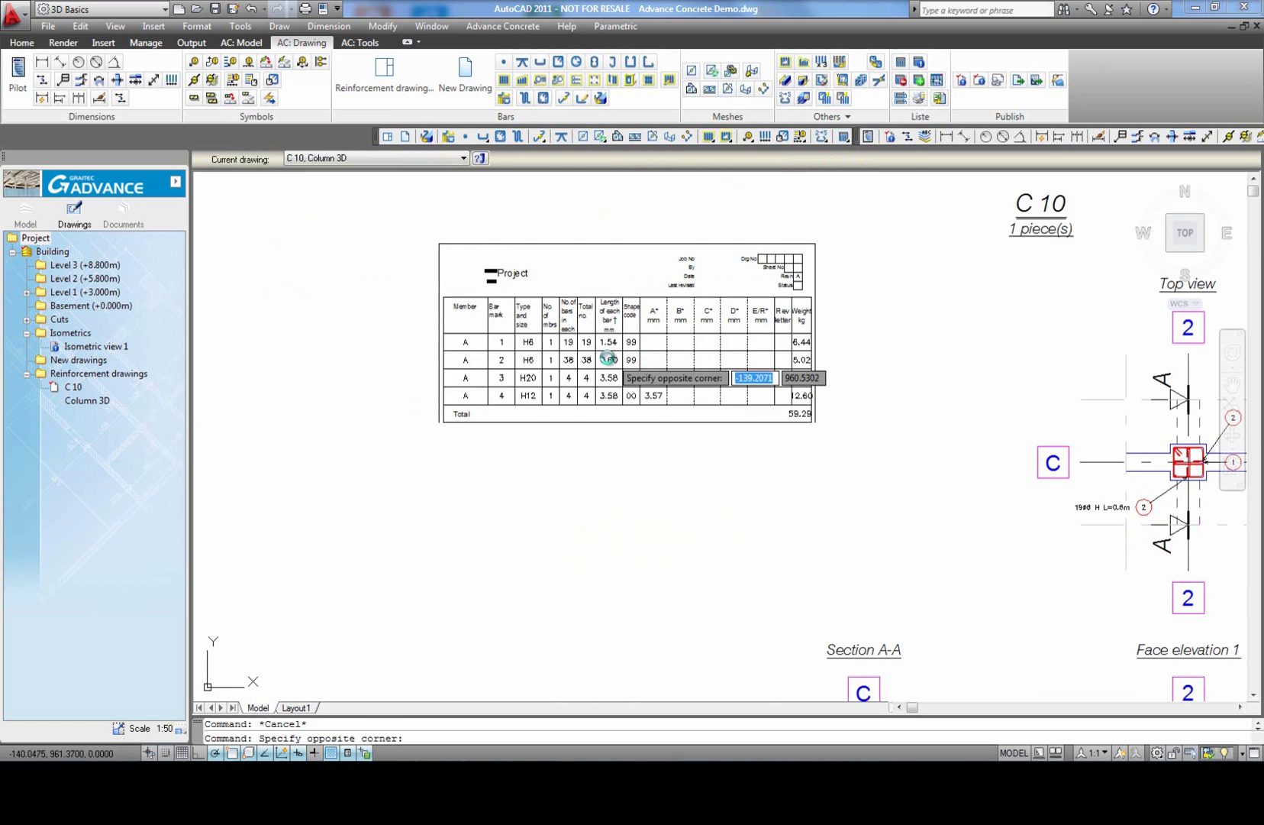
pyautogui.click(430, 172)
pyautogui.click(438, 160)
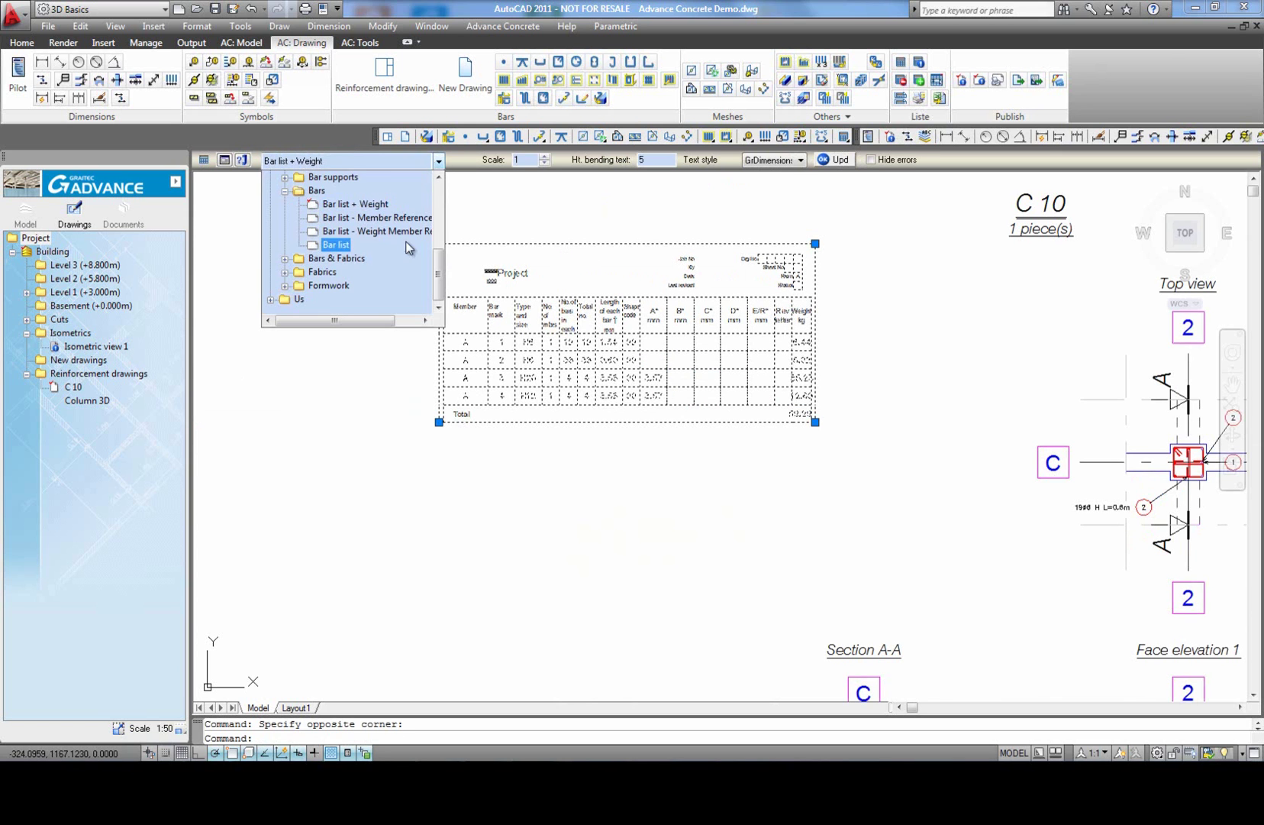
pyautogui.click(335, 246)
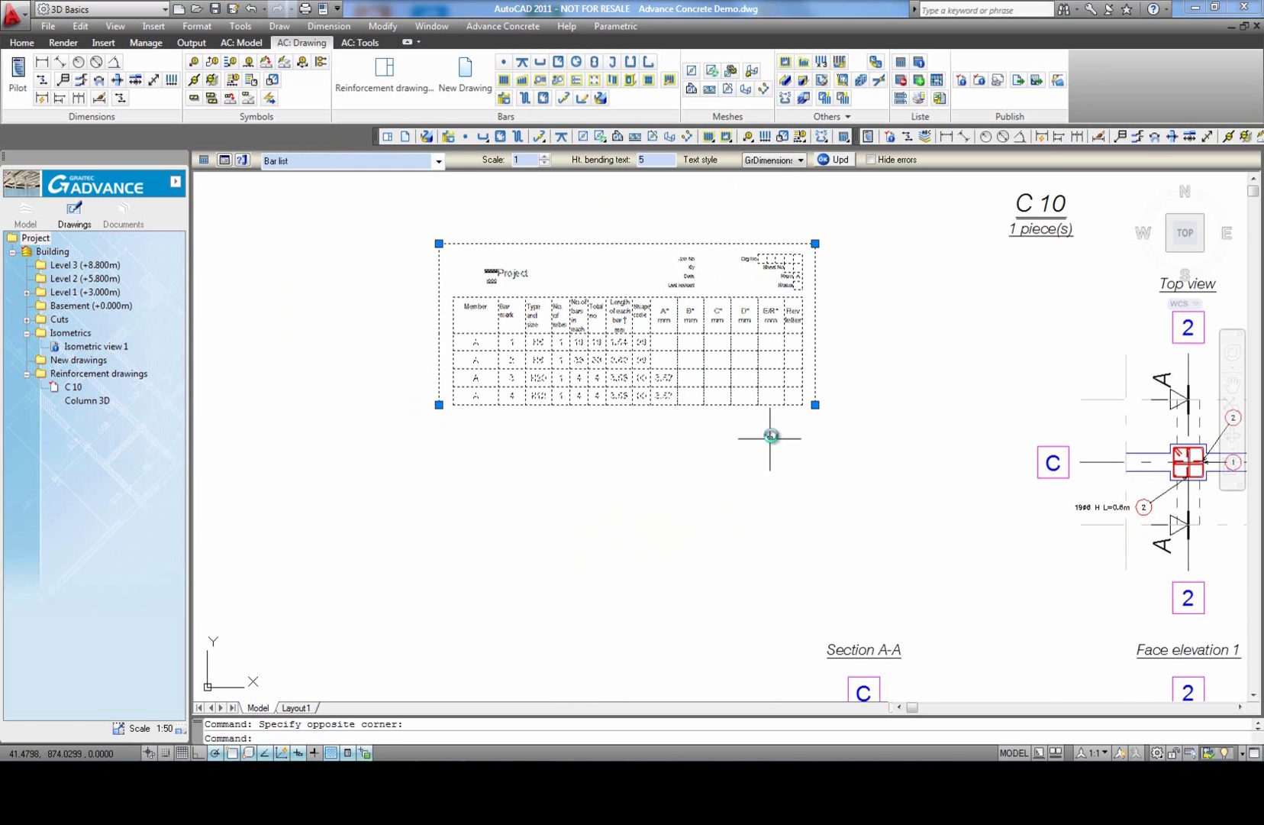
pyautogui.scroll(3, 770, 436)
pyautogui.scroll(-2, 810, 384)
pyautogui.press('Escape')
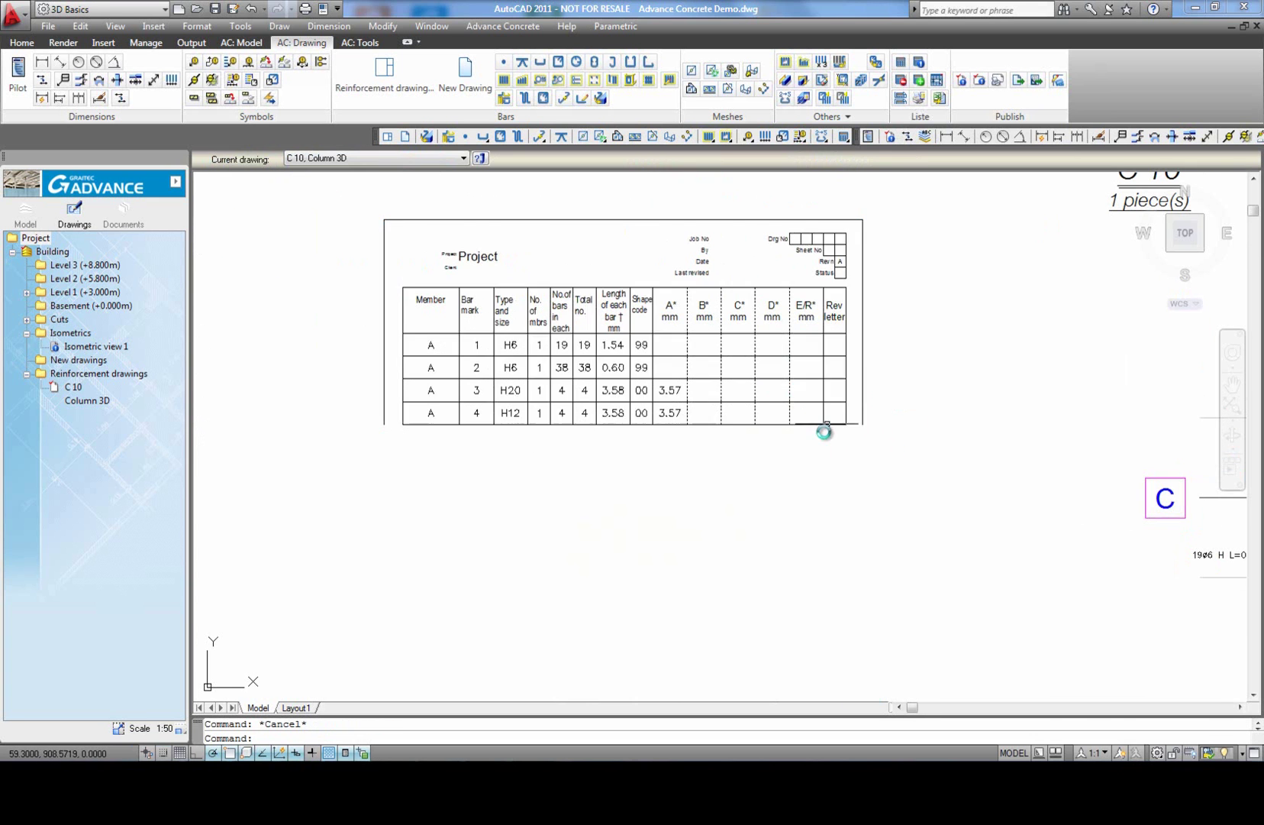
pyautogui.middleClick(800, 476)
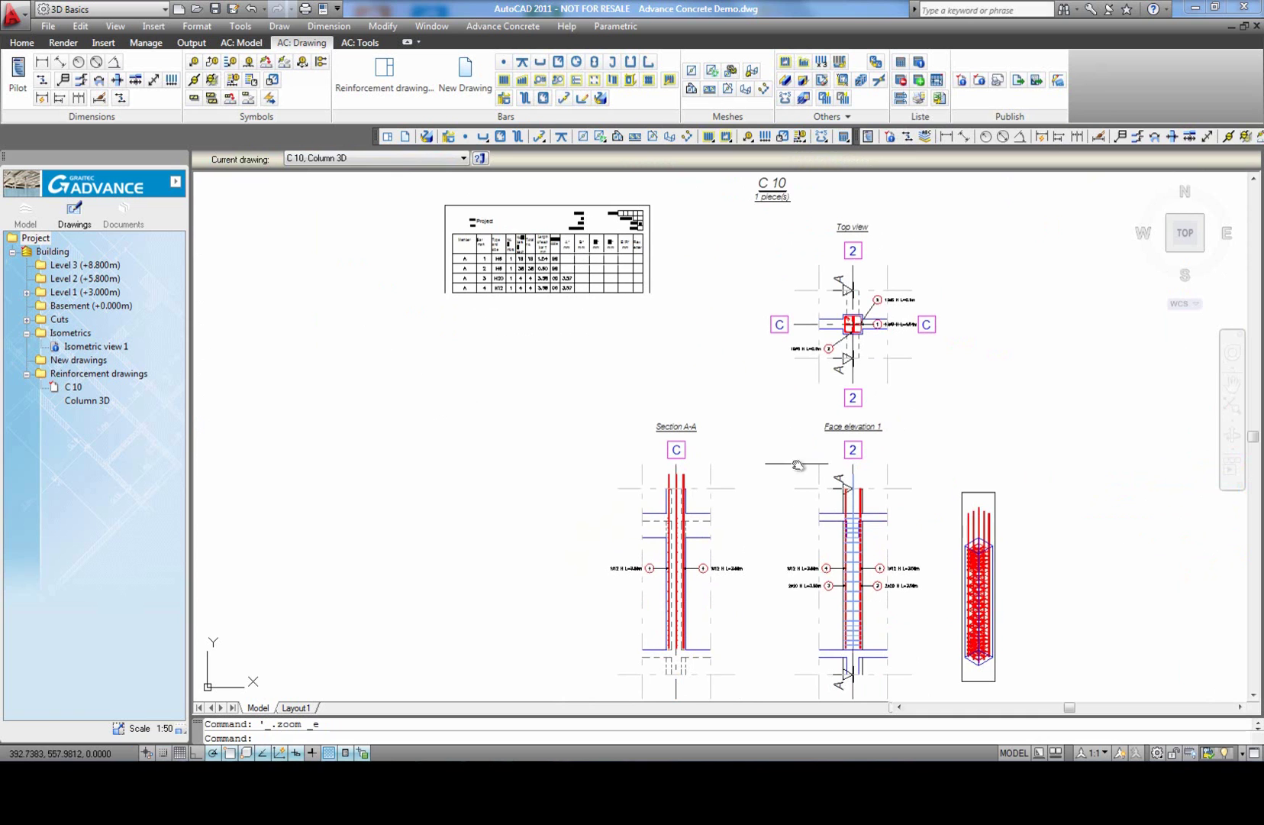
pyautogui.hotkey('ctrl', 's')
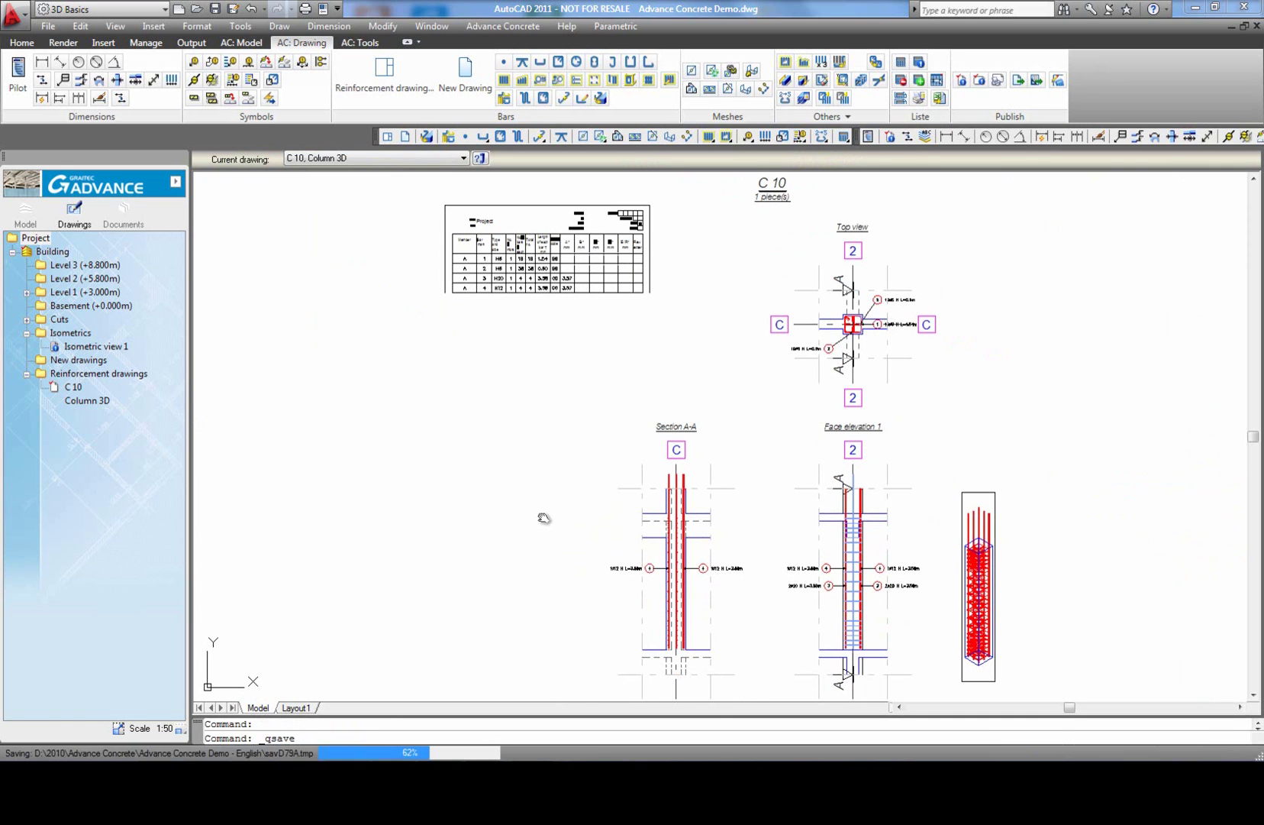
pyautogui.middleClick(784, 413)
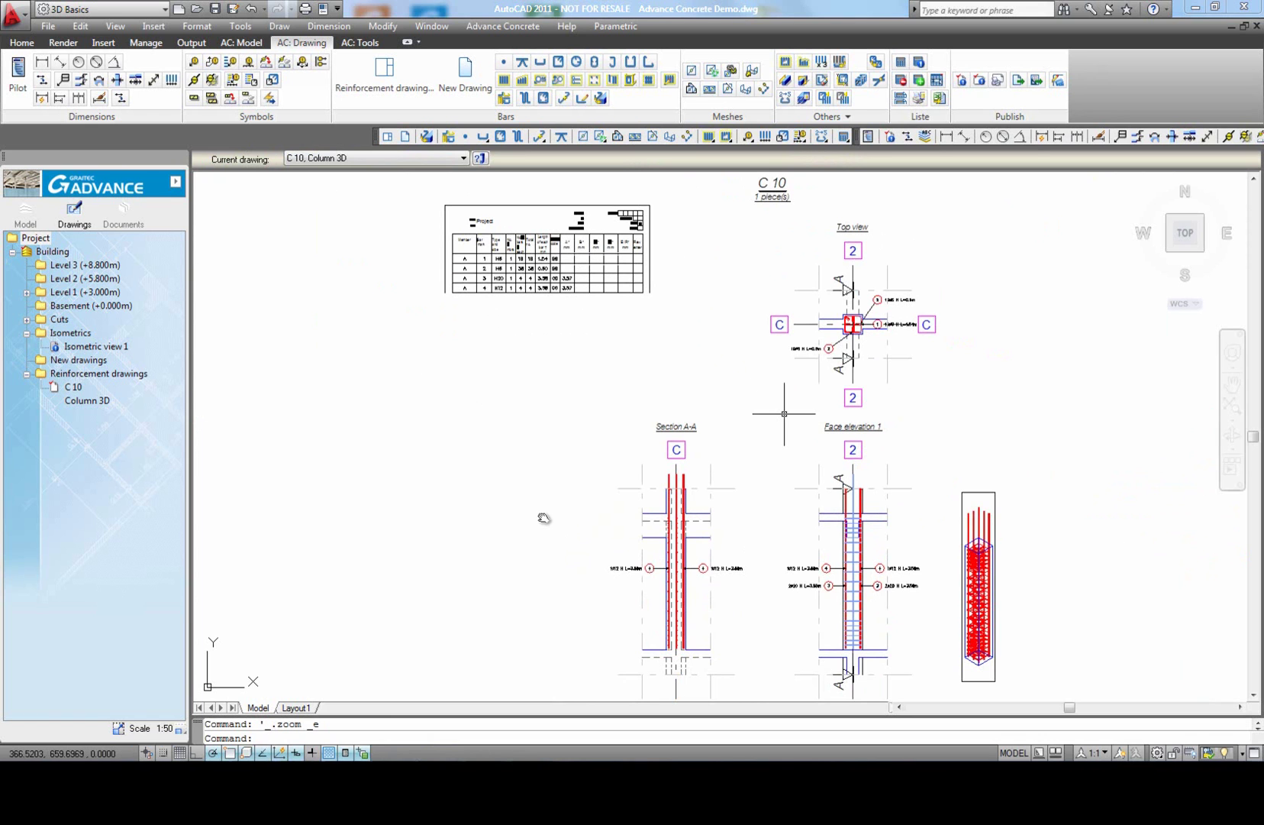
# Step: Create a reinforcement drawing of the Level 1 beam on axis 2 between B and C, with cut left, top view and elevation face
pyautogui.click(25, 212)
pyautogui.doubleClick(84, 292)
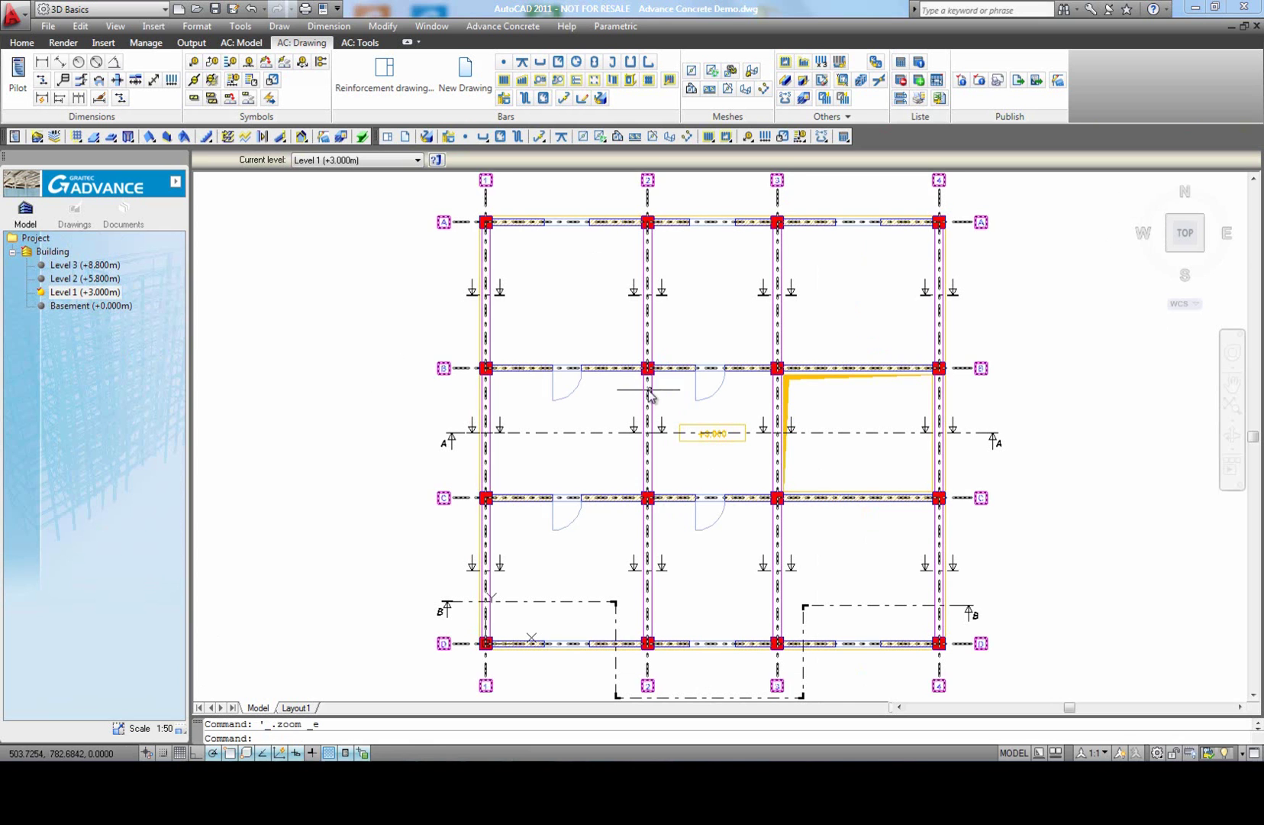
pyautogui.click(391, 91)
pyautogui.click(653, 390)
pyautogui.press('Return')
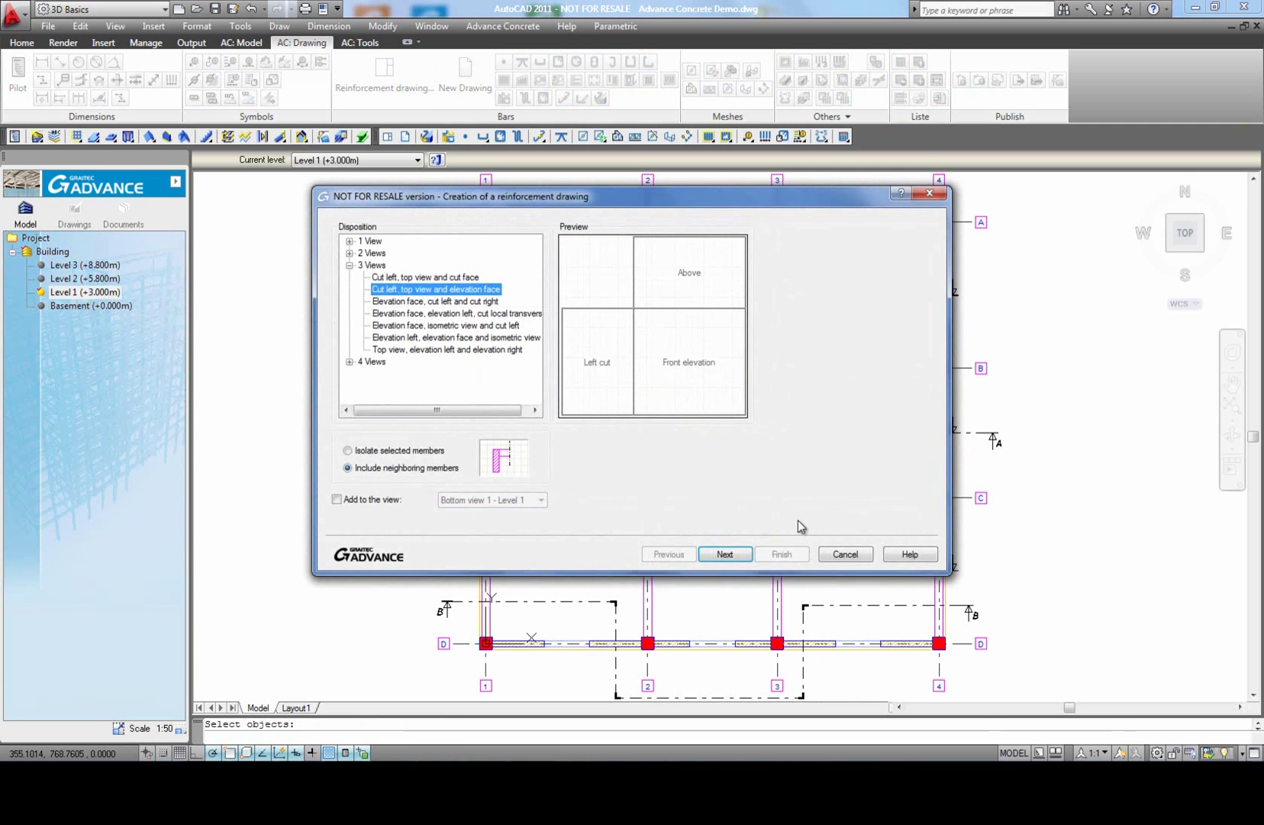
pyautogui.click(731, 556)
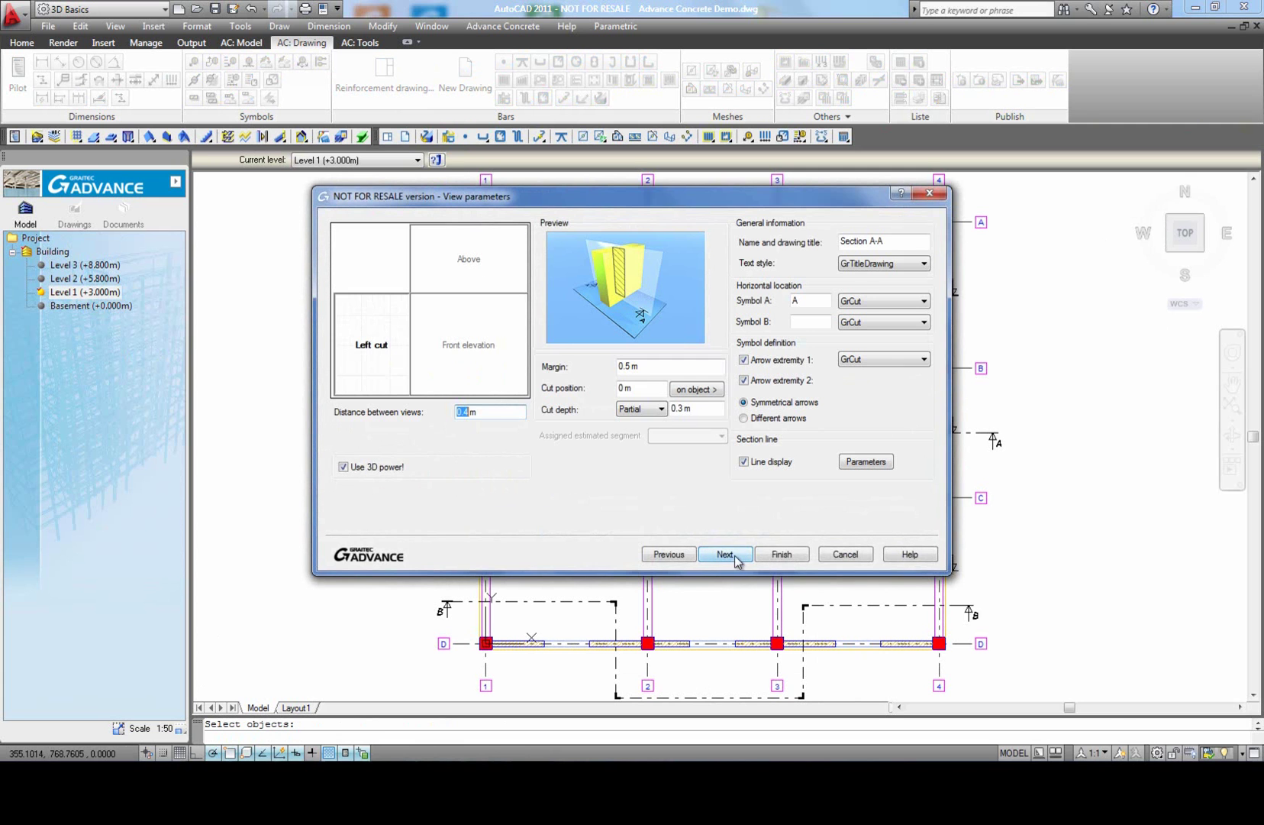
pyautogui.click(780, 556)
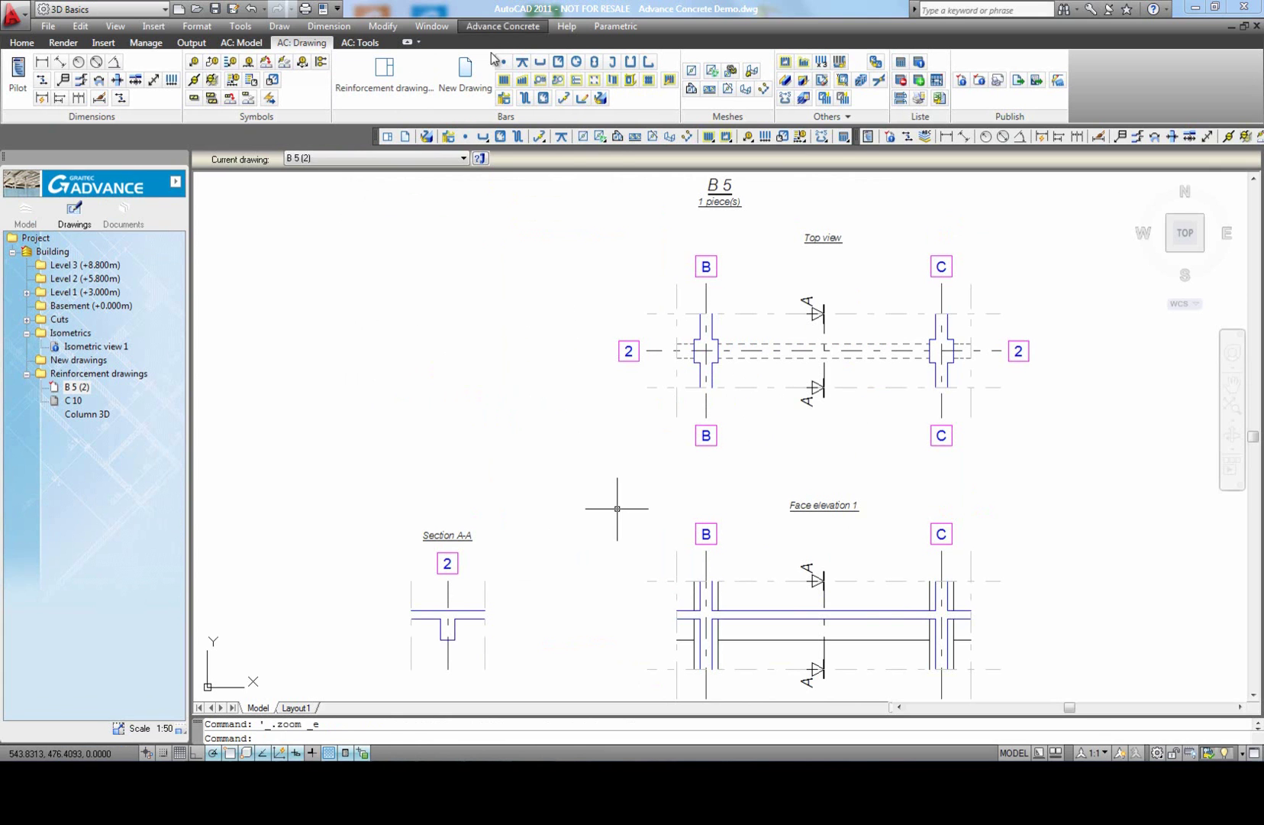
# Step: Draw a straight 10 mm H bar along the beam in Face elevation 1 from column B to column C, with its mark above
pyautogui.click(539, 66)
pyautogui.moveTo(544, 452); pyautogui.dragTo(536, 336, button='middle')
pyautogui.scroll(4, 615, 405)
pyautogui.click(609, 398)
pyautogui.moveTo(811, 406); pyautogui.dragTo(566, 411, button='middle')
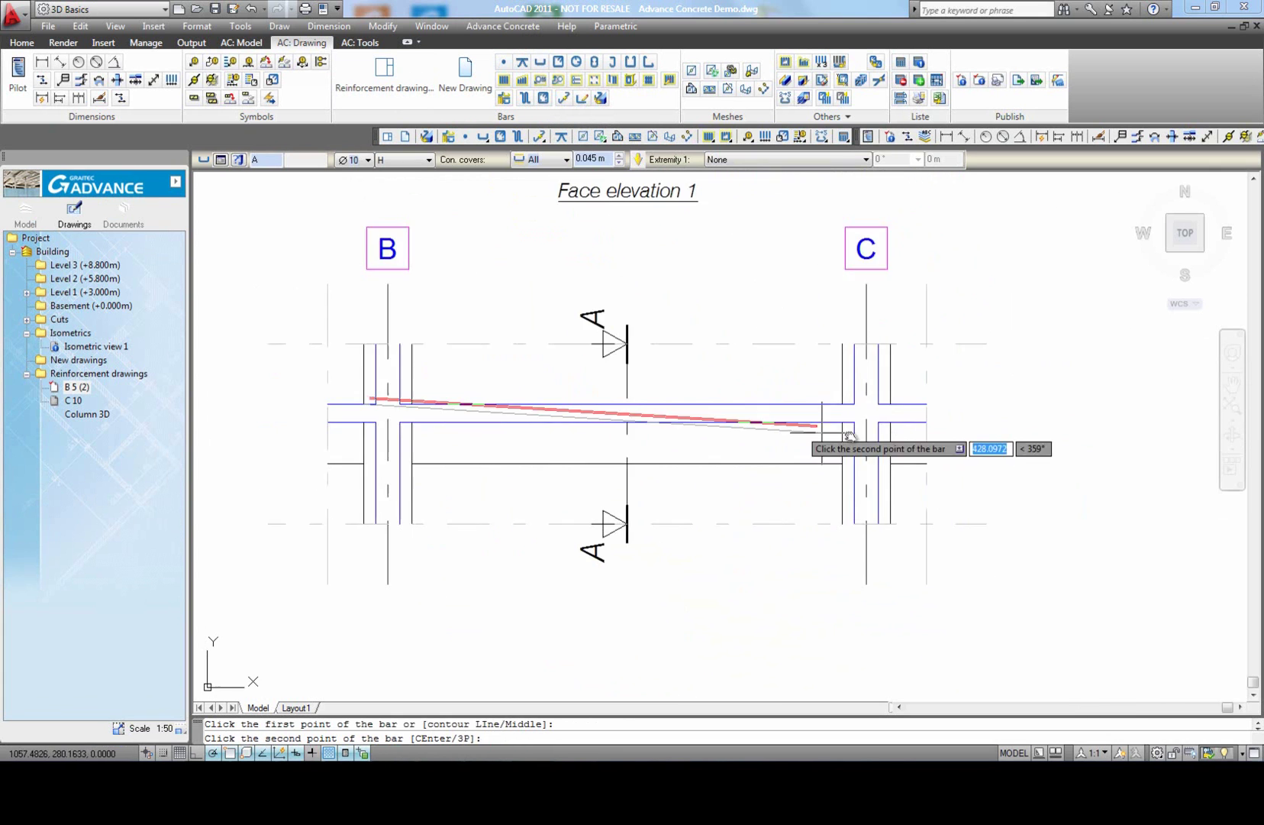
pyautogui.click(890, 405)
pyautogui.click(836, 471)
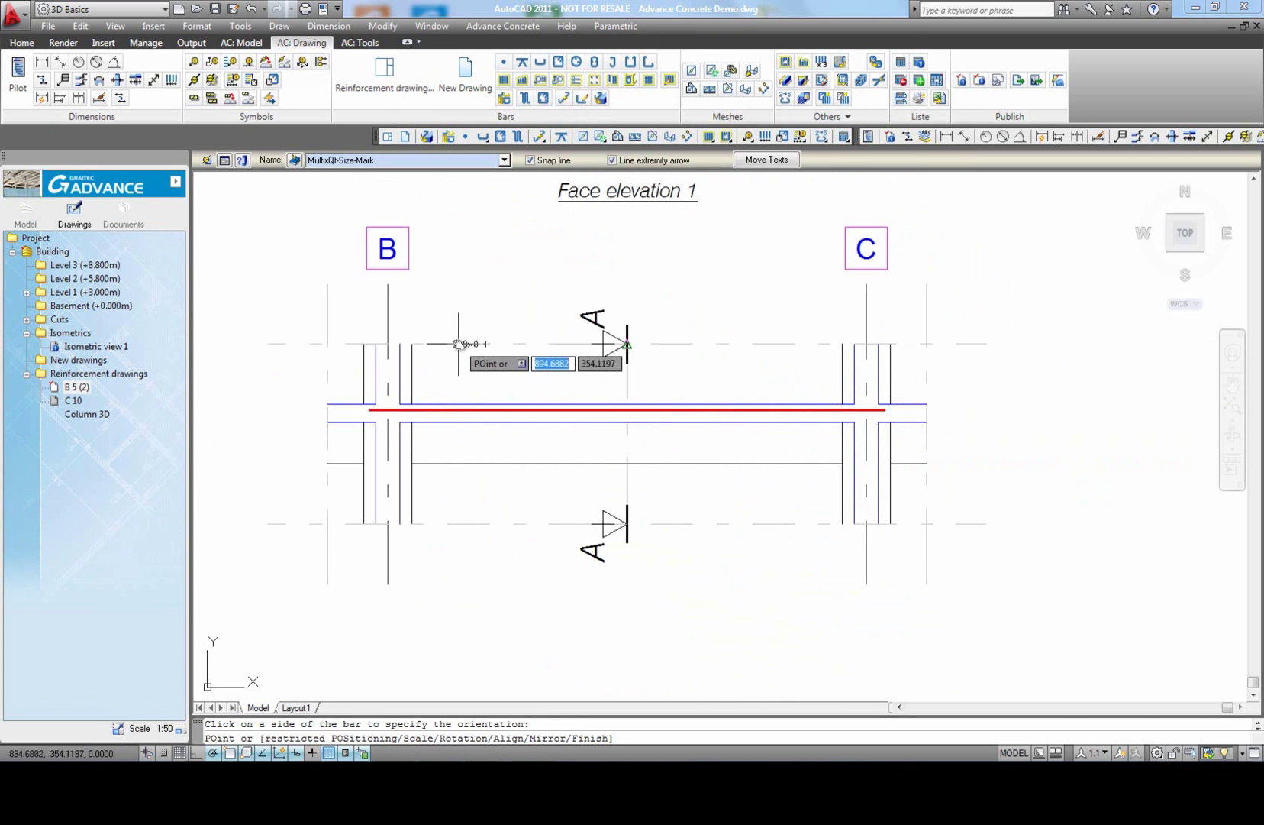
pyautogui.rightClick(486, 367)
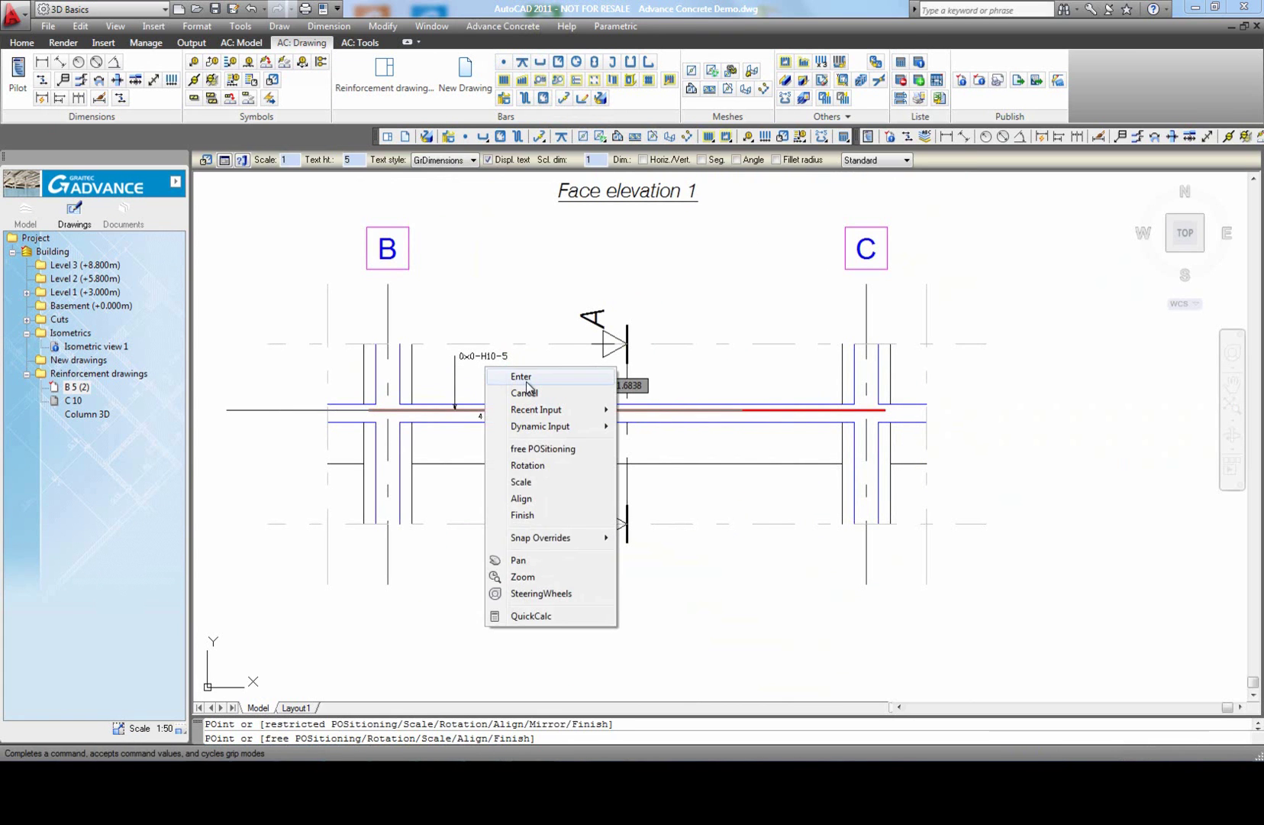
pyautogui.click(525, 392)
# Step: Set the straight bar's Extremity 1 to a 90° hook
pyautogui.scroll(-2, 561, 373)
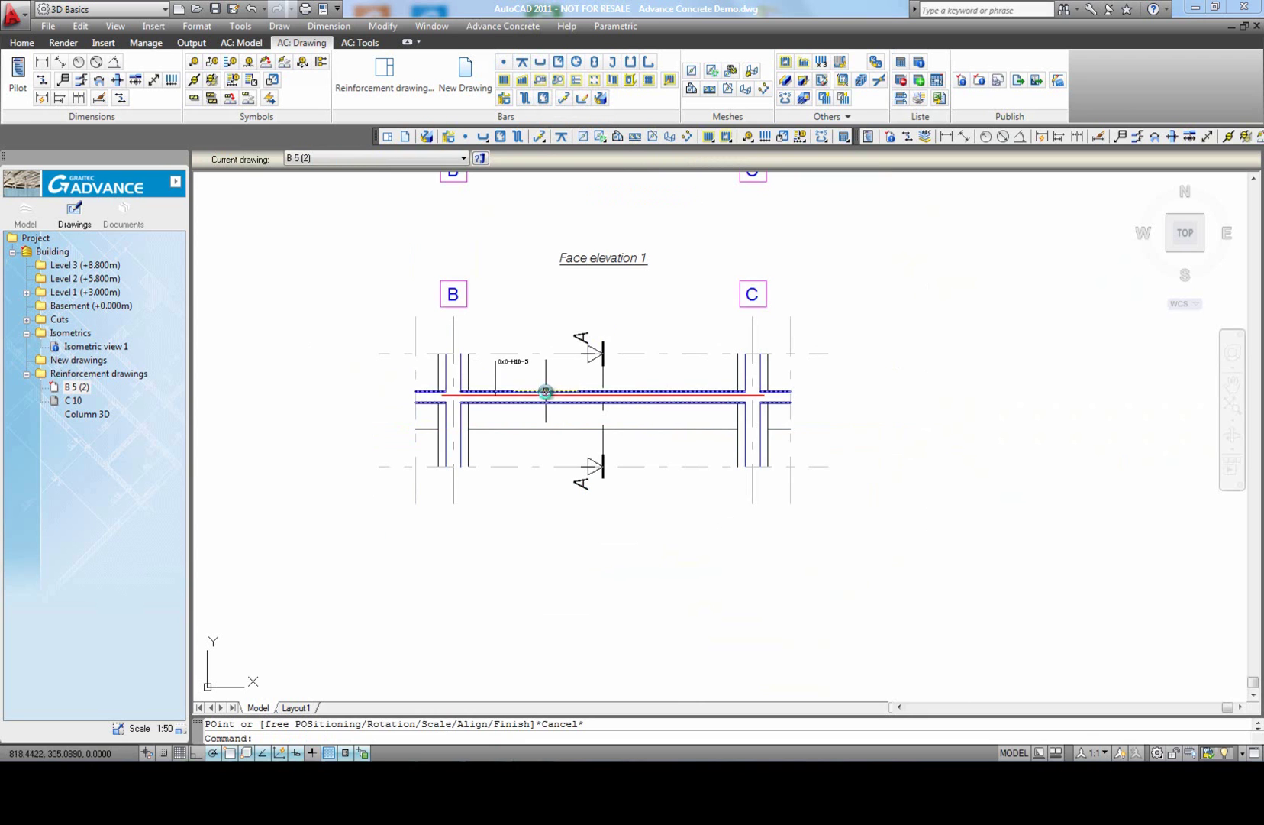
pyautogui.scroll(3, 562, 393)
pyautogui.click(562, 389)
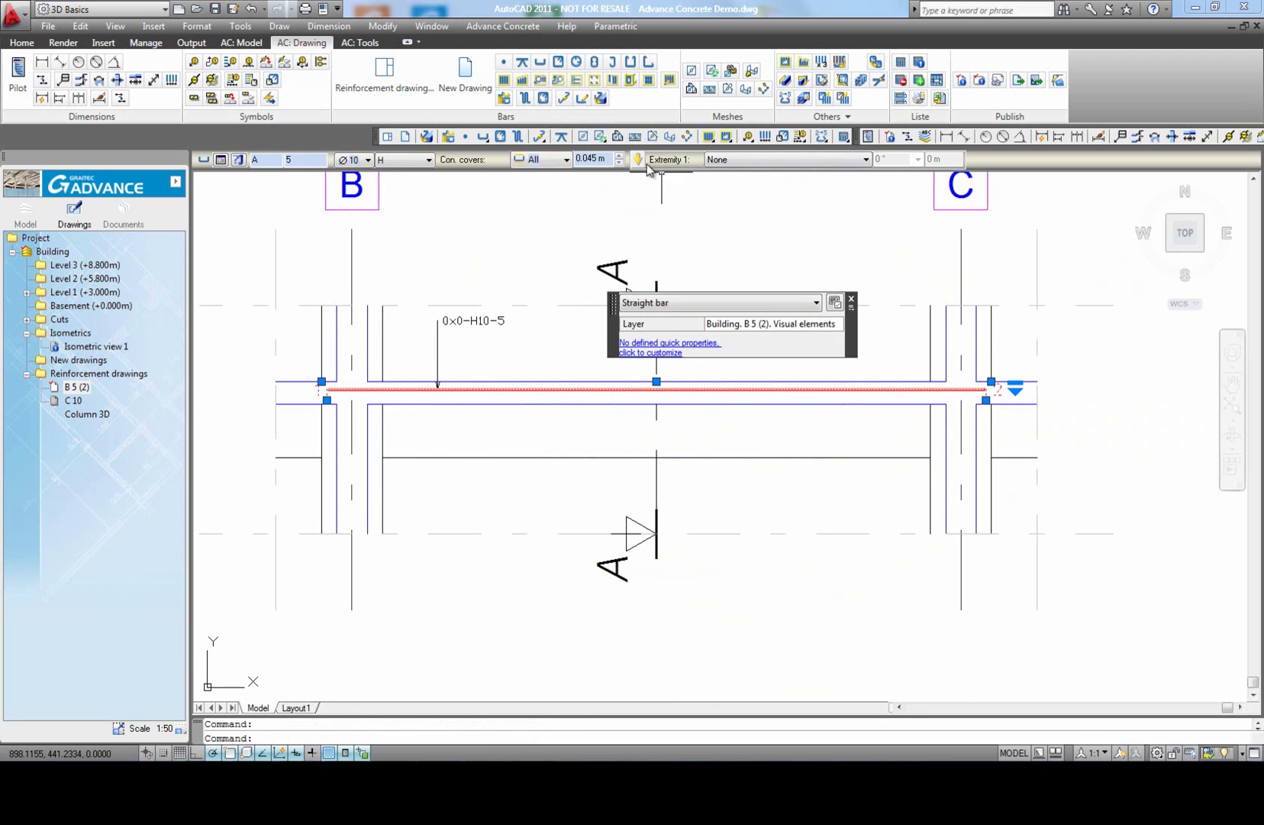
pyautogui.click(725, 162)
pyautogui.click(731, 181)
pyautogui.click(918, 159)
pyautogui.click(895, 221)
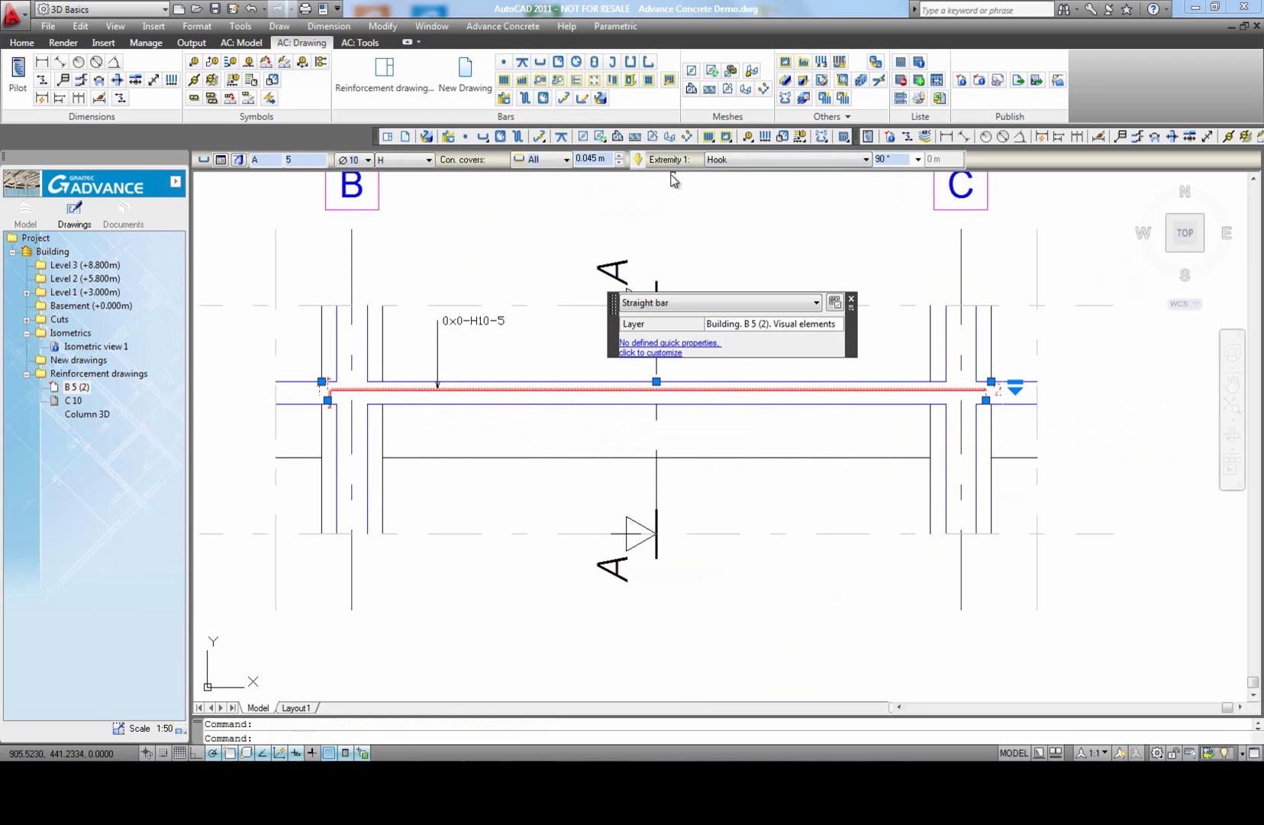
# Step: Set the straight bar's Extremity 2 to a 90° hook
pyautogui.click(638, 159)
pyautogui.click(866, 159)
pyautogui.click(731, 180)
pyautogui.click(919, 159)
pyautogui.click(895, 222)
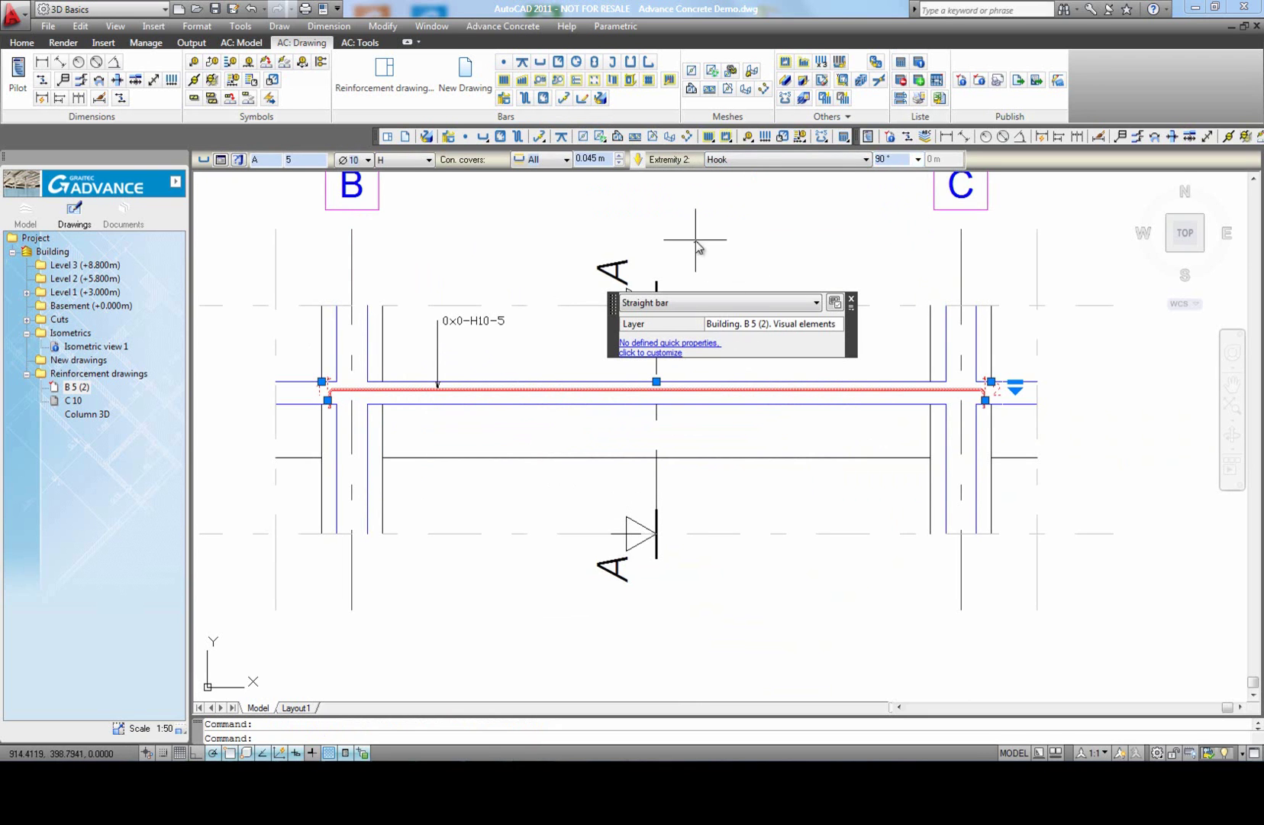
pyautogui.press('Escape')
pyautogui.middleClick(520, 257)
pyautogui.middleClick(520, 256)
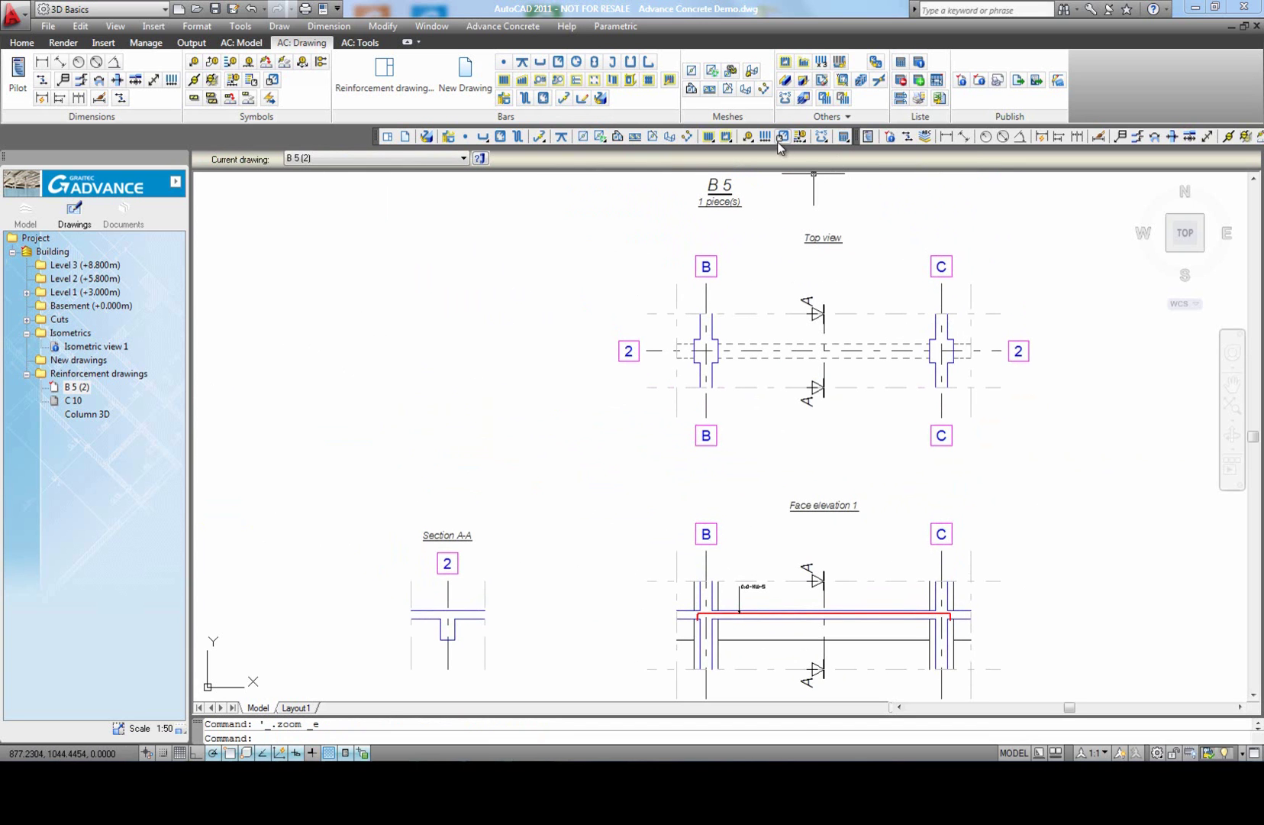
# Step: Draw a straight 10 mm H bar along the beam's lower edge in Face elevation 1 from column B to column C, with its mark below
pyautogui.click(541, 62)
pyautogui.moveTo(762, 485); pyautogui.dragTo(621, 268, button='middle')
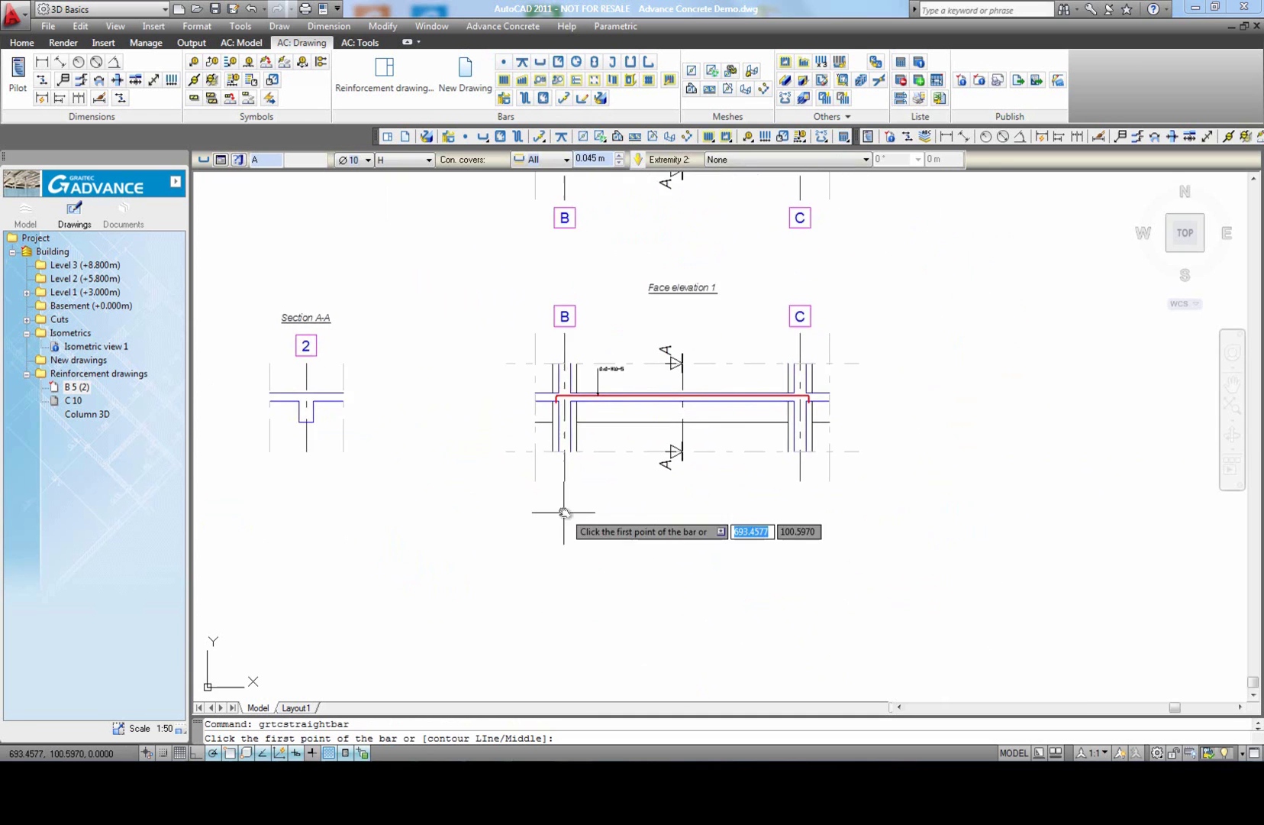
pyautogui.scroll(2, 558, 422)
pyautogui.click(564, 422)
pyautogui.scroll(3, 913, 445)
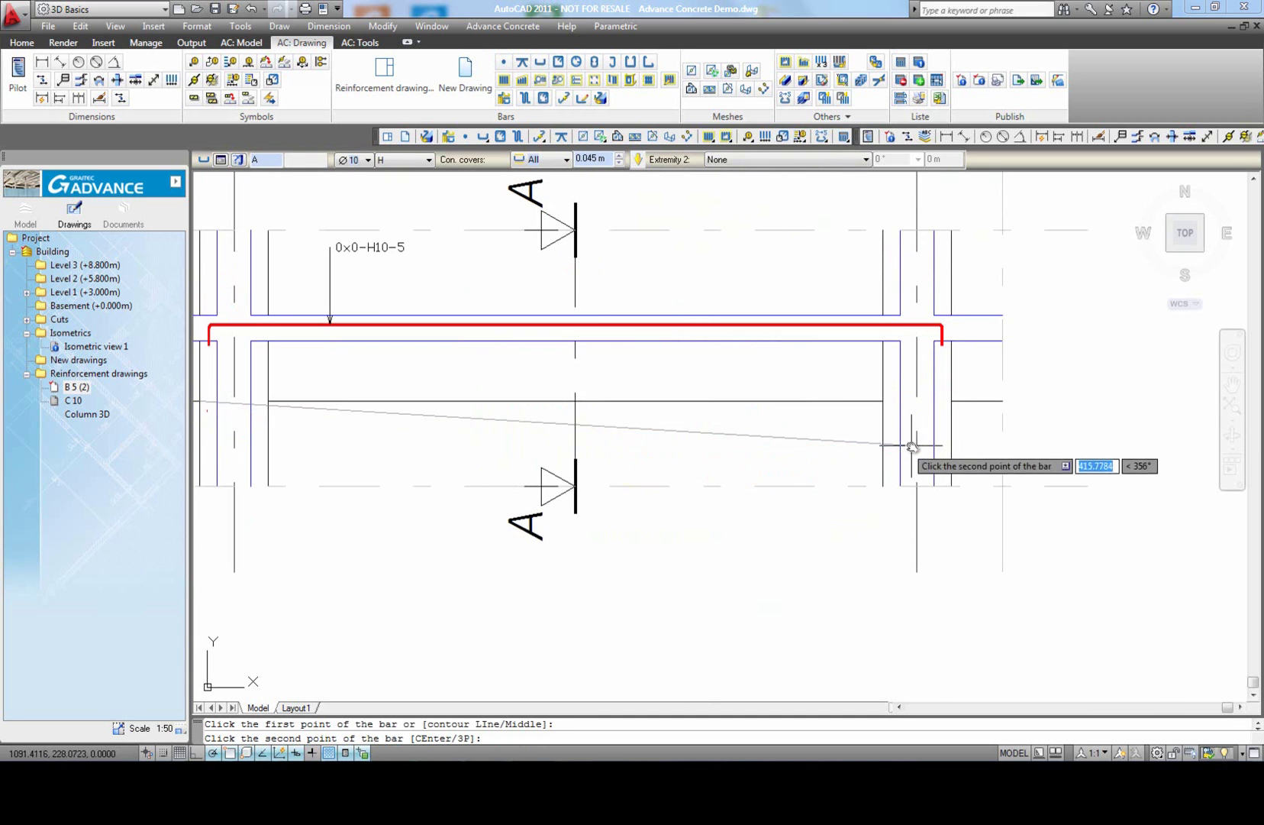
pyautogui.click(955, 409)
pyautogui.click(884, 384)
pyautogui.scroll(-4, 771, 372)
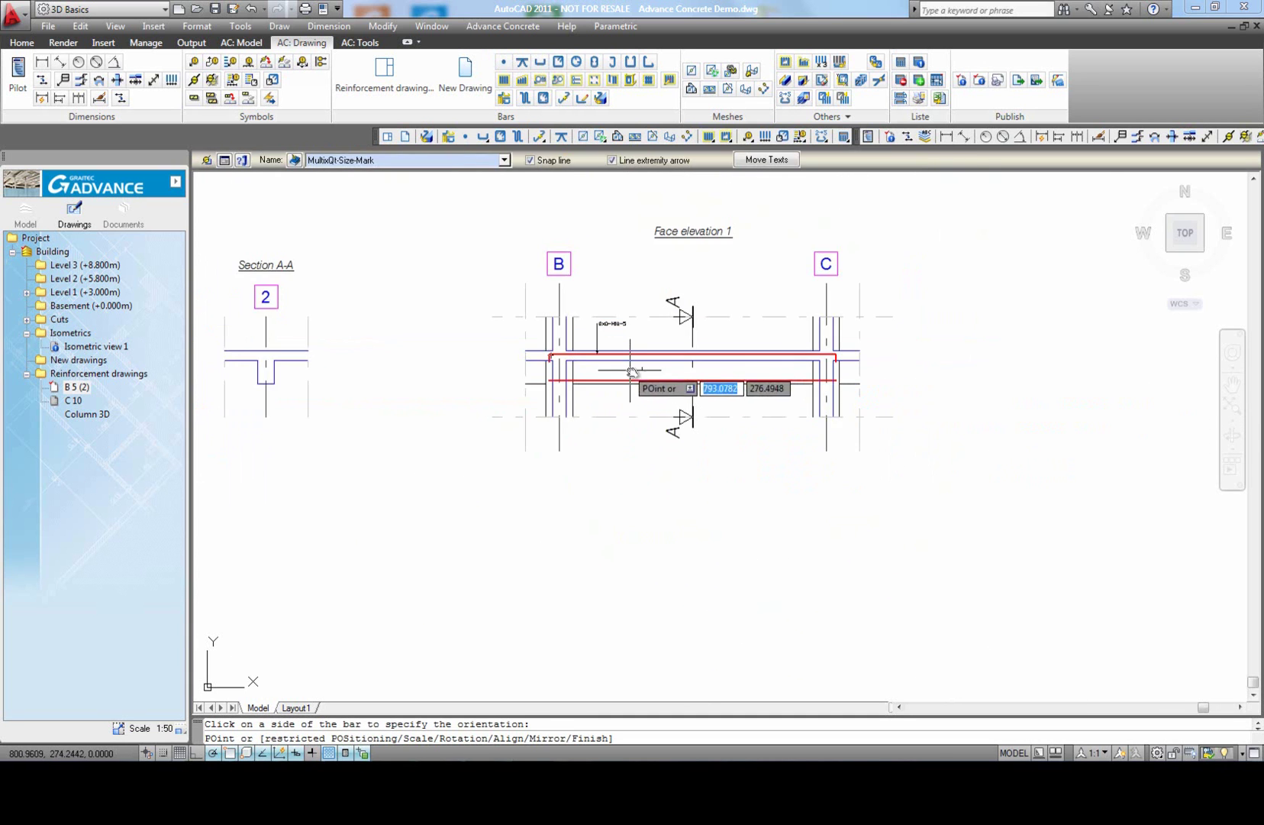
pyautogui.scroll(3, 632, 372)
pyautogui.click(578, 422)
pyautogui.rightClick(637, 422)
pyautogui.click(669, 433)
# Step: Set both extremities of the lower straight bar to 90° hooks
pyautogui.click(638, 369)
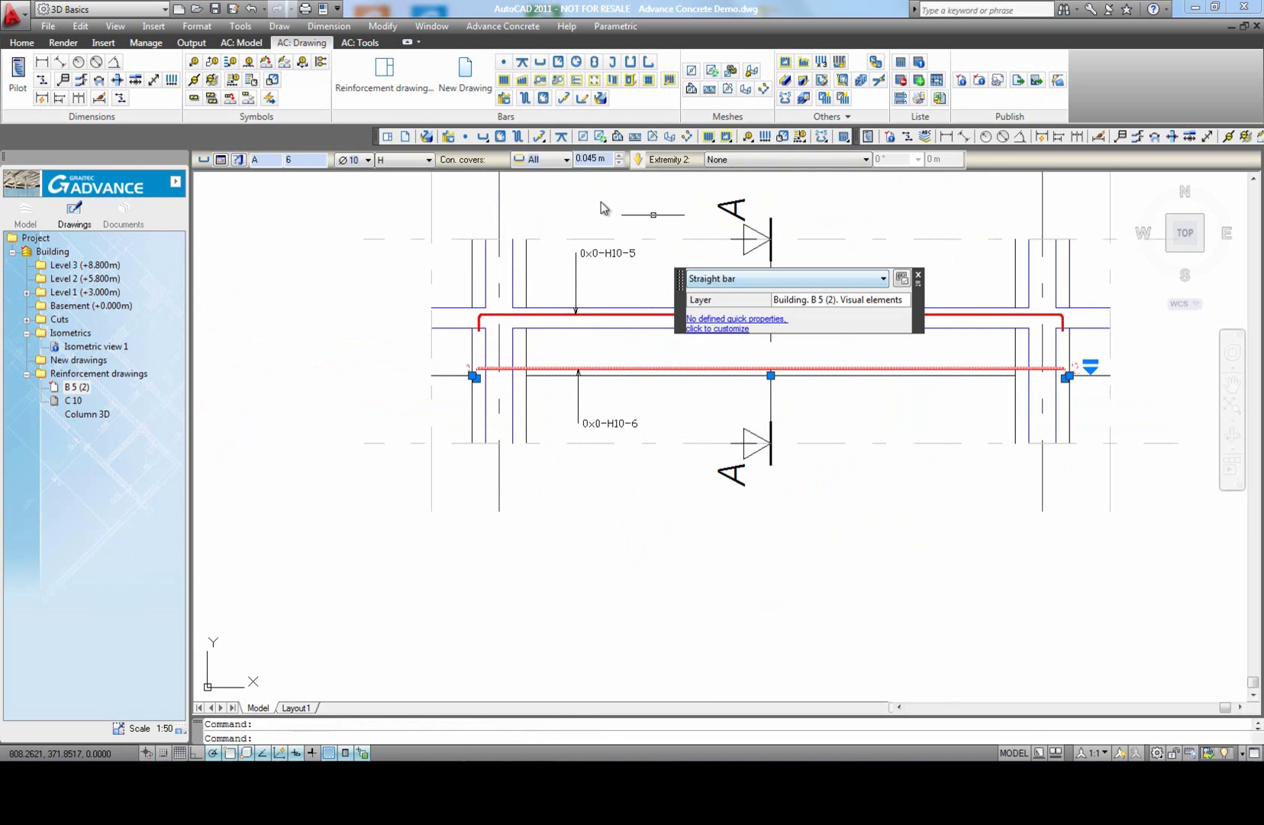
pyautogui.click(756, 160)
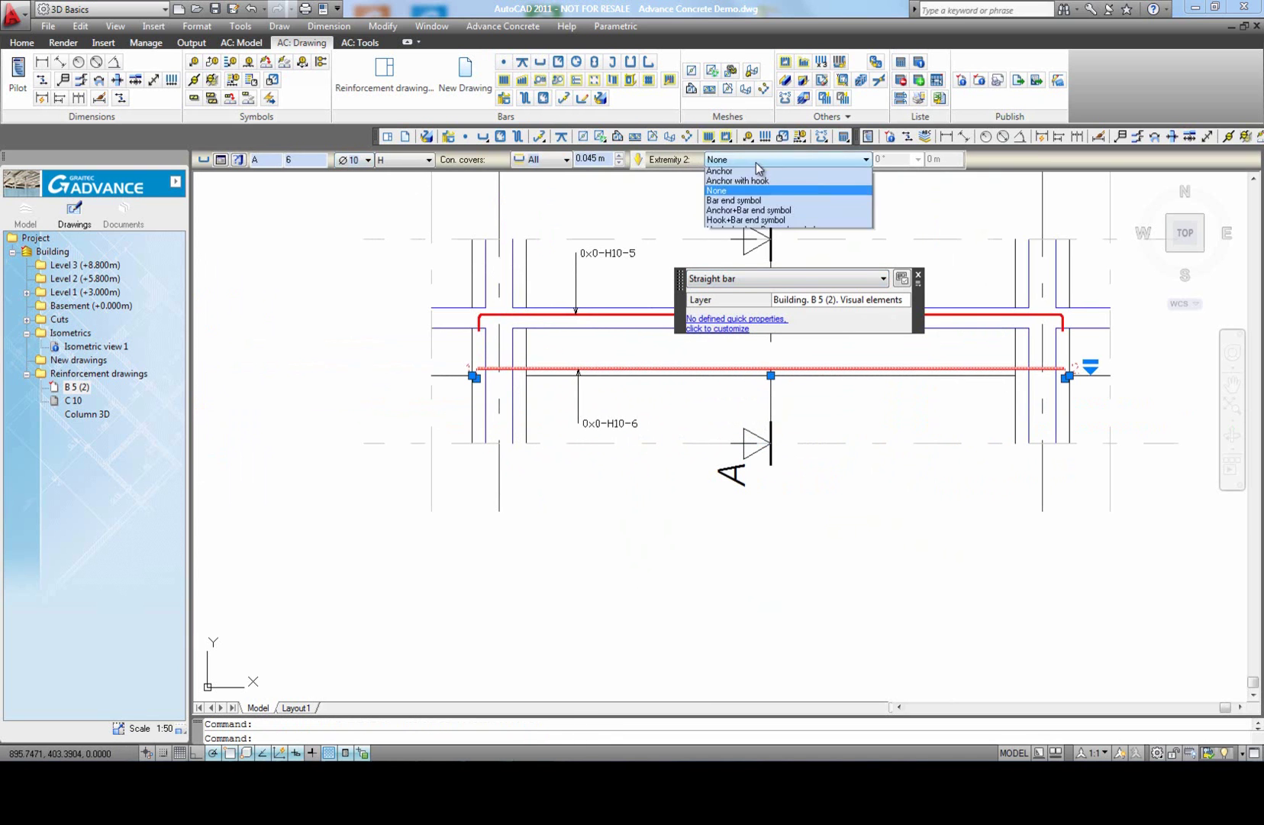
pyautogui.click(752, 175)
pyautogui.click(918, 159)
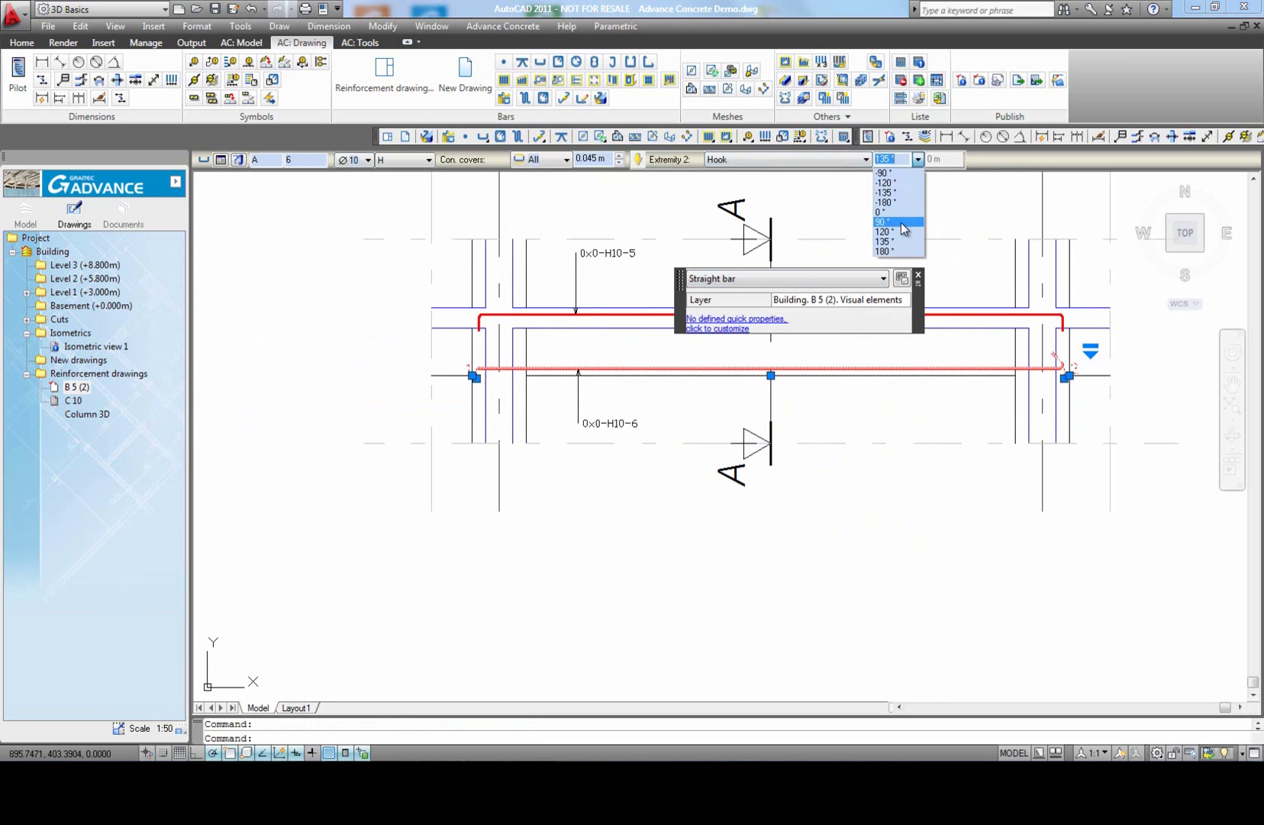
pyautogui.click(901, 221)
pyautogui.click(739, 159)
pyautogui.click(874, 180)
pyautogui.click(918, 159)
pyautogui.click(893, 223)
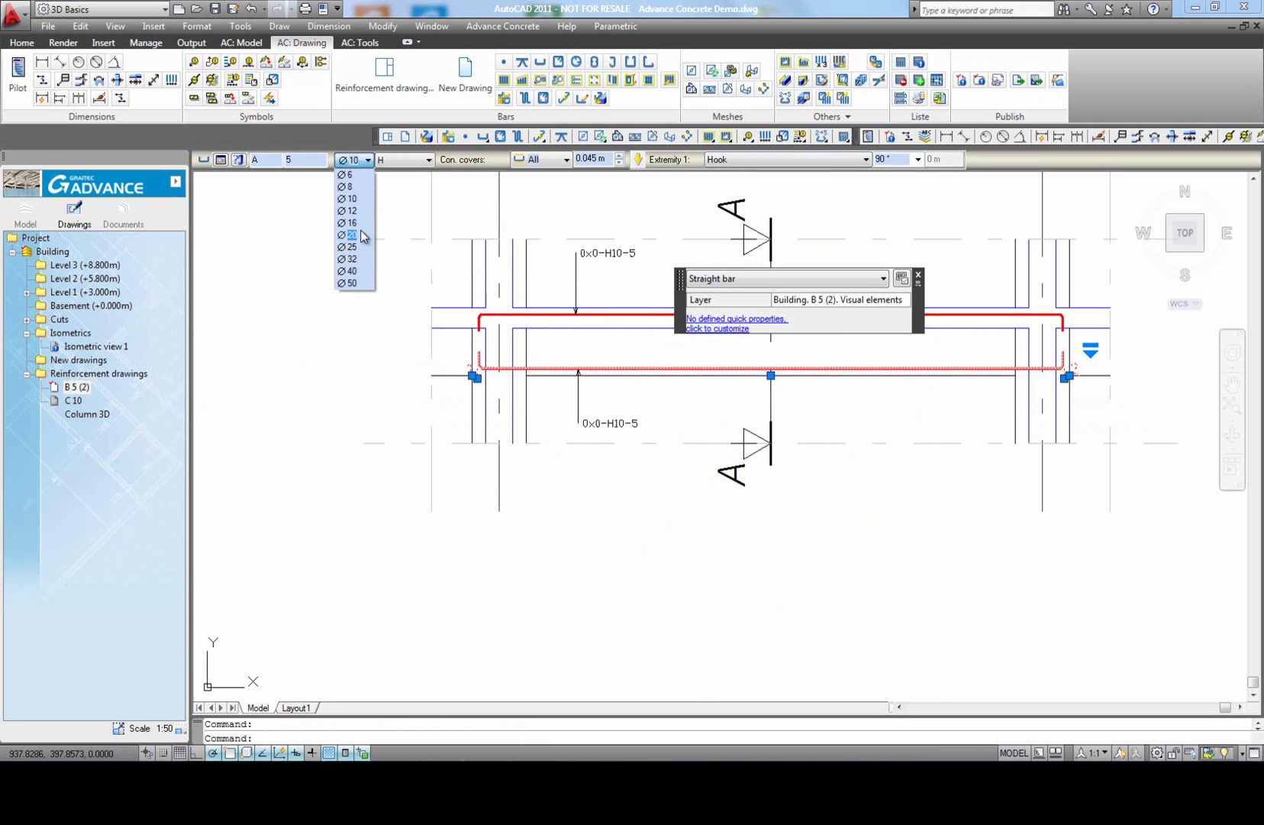
# Step: Set the lower bar's diameter to 20 mm, assigning it a new mark instead of updating the other bars with the same mark
pyautogui.click(353, 235)
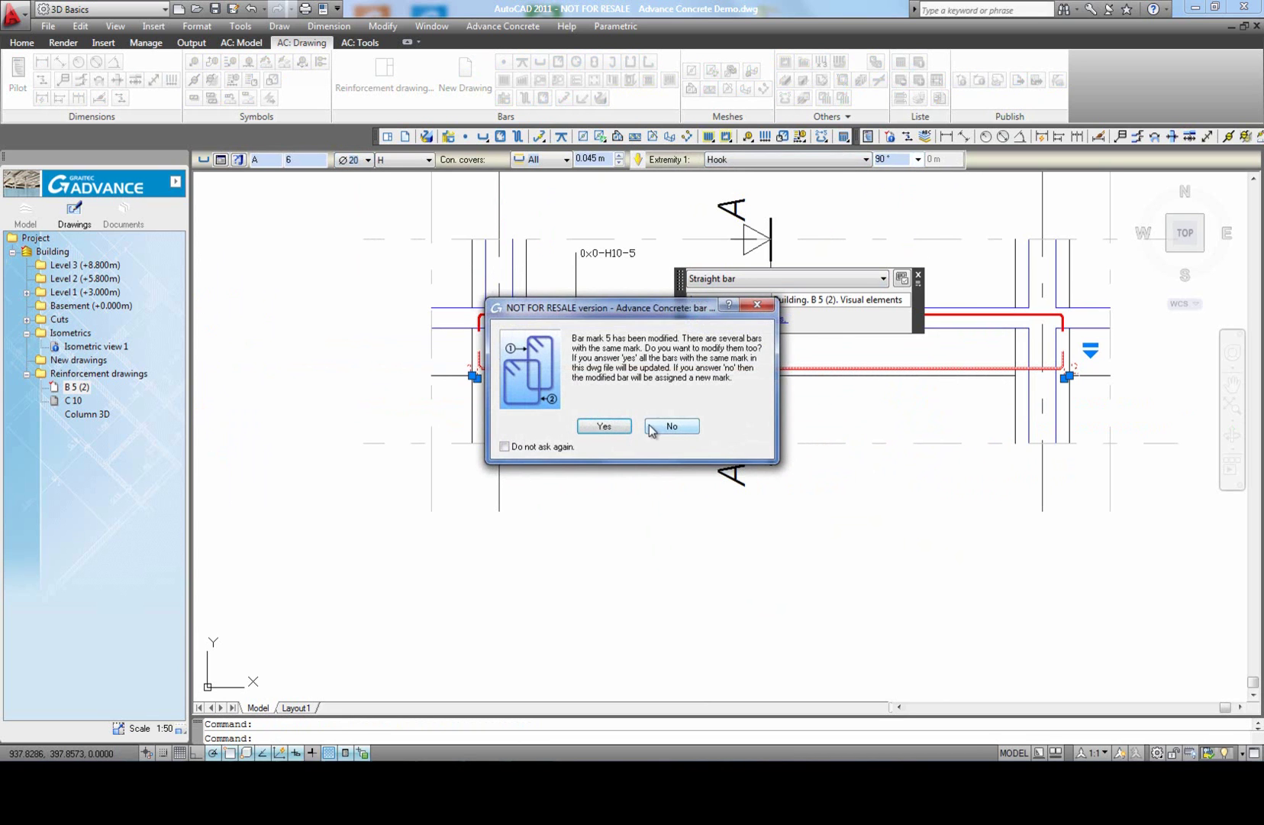
pyautogui.click(671, 426)
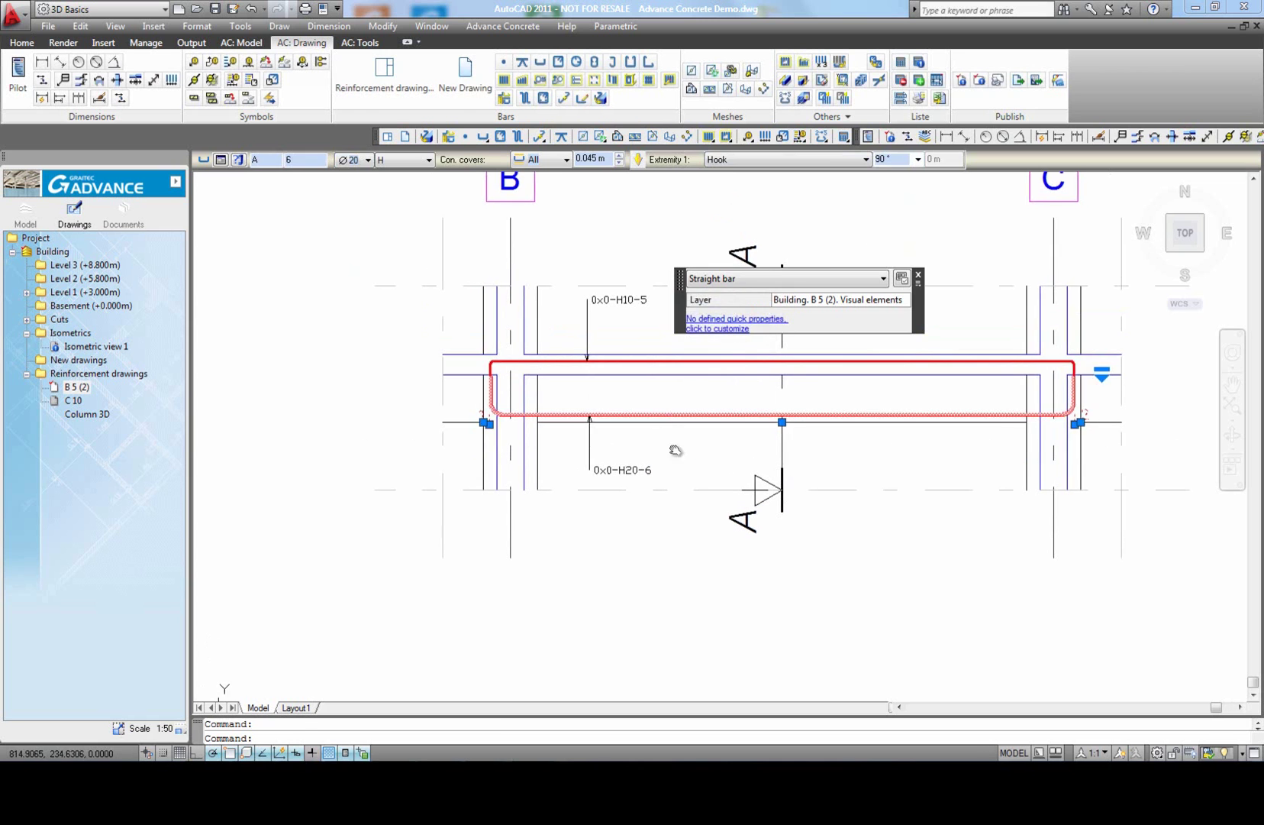
pyautogui.press('Escape')
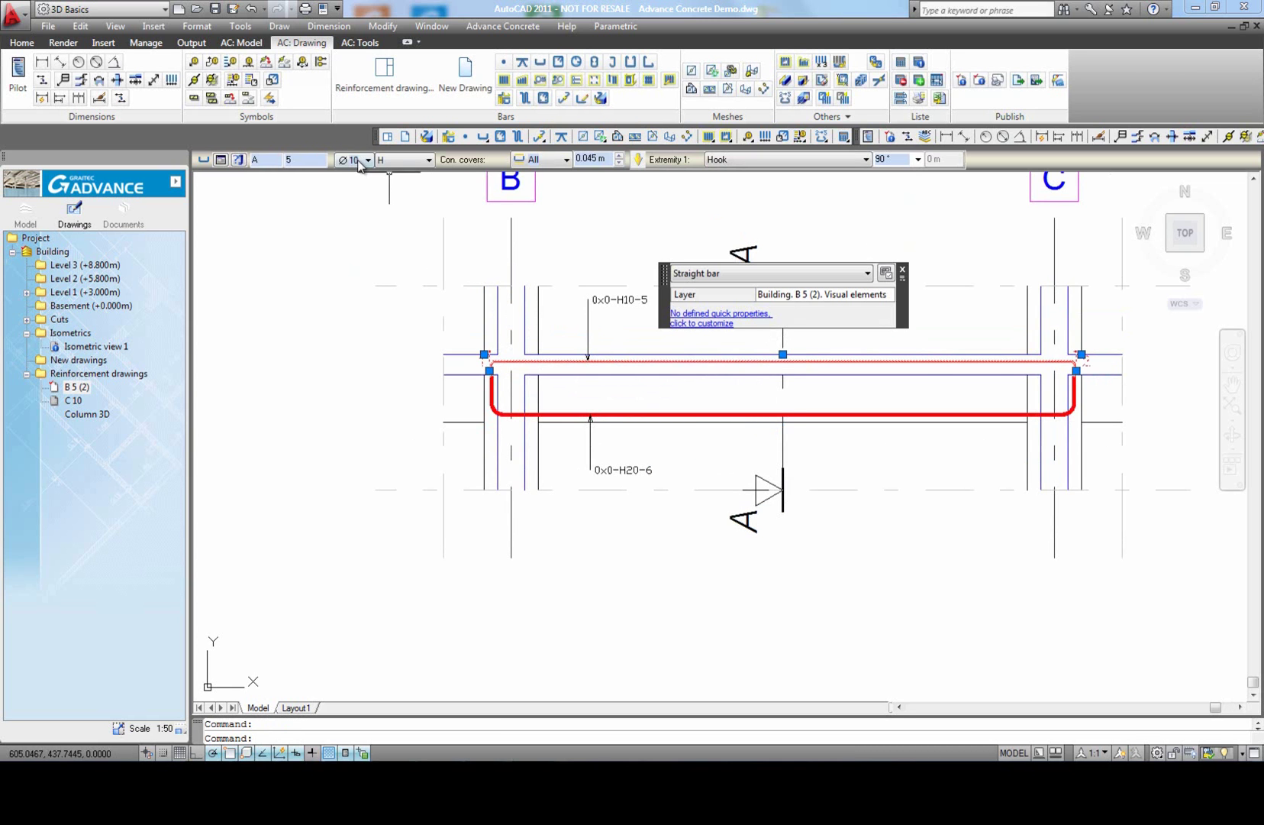
# Step: Set the upper straight bar's diameter to 16 mm
pyautogui.click(359, 161)
pyautogui.click(351, 222)
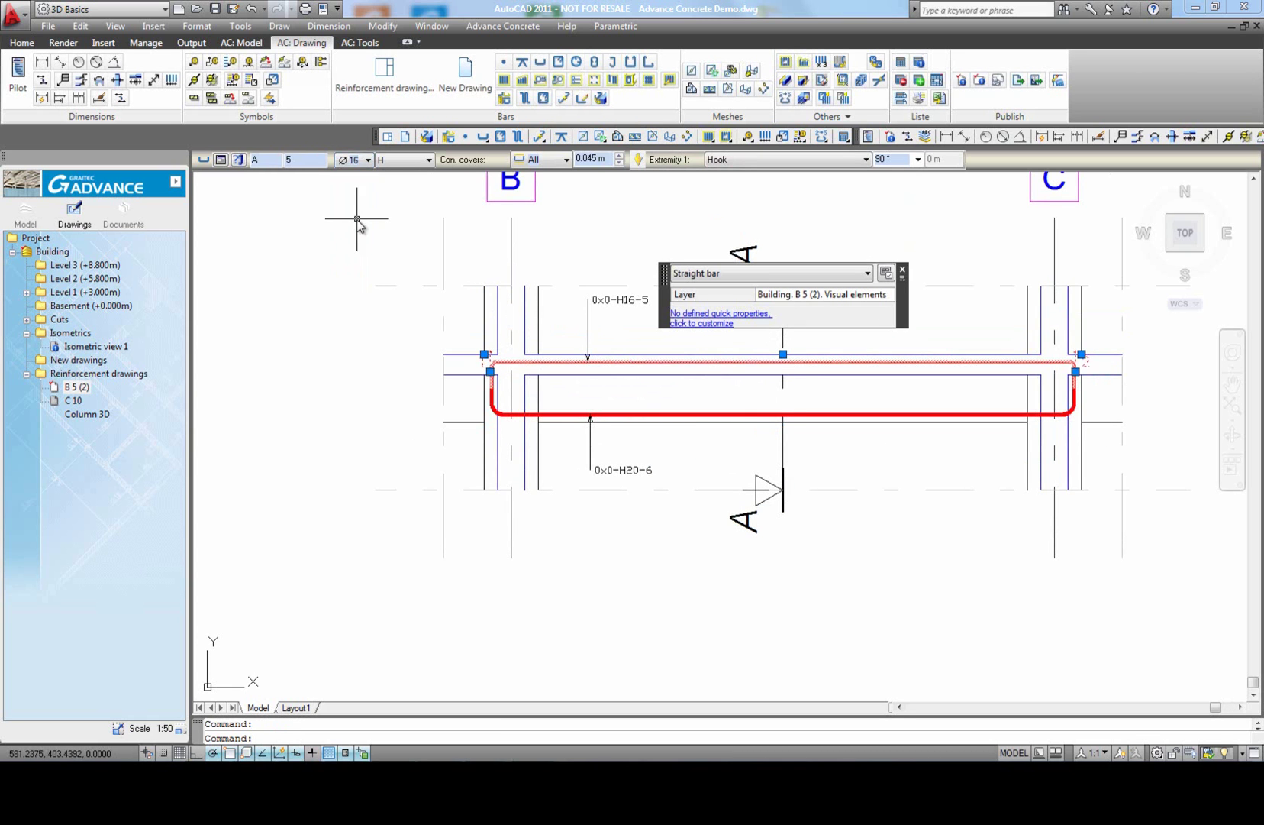
pyautogui.press('Escape')
pyautogui.scroll(-2, 615, 429)
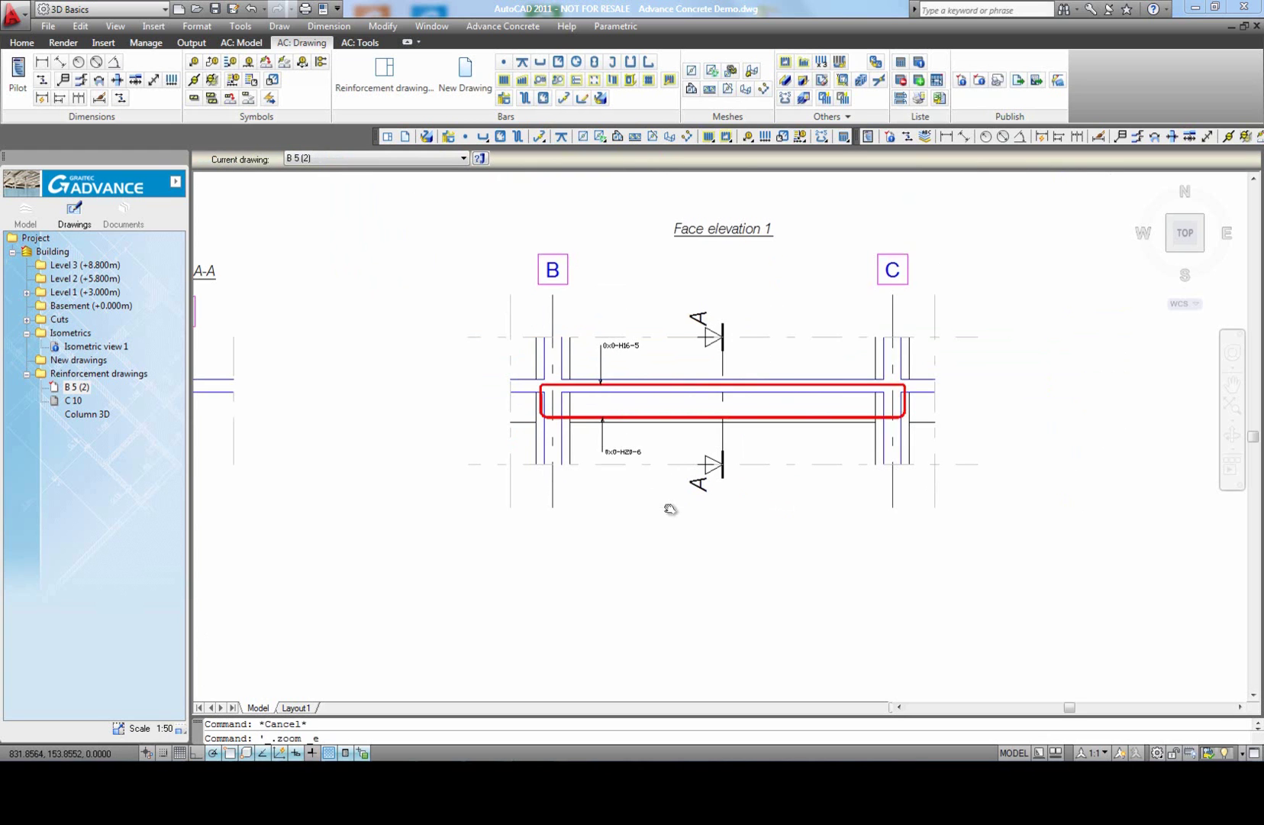
pyautogui.middleClick(672, 508)
pyautogui.middleClick(672, 509)
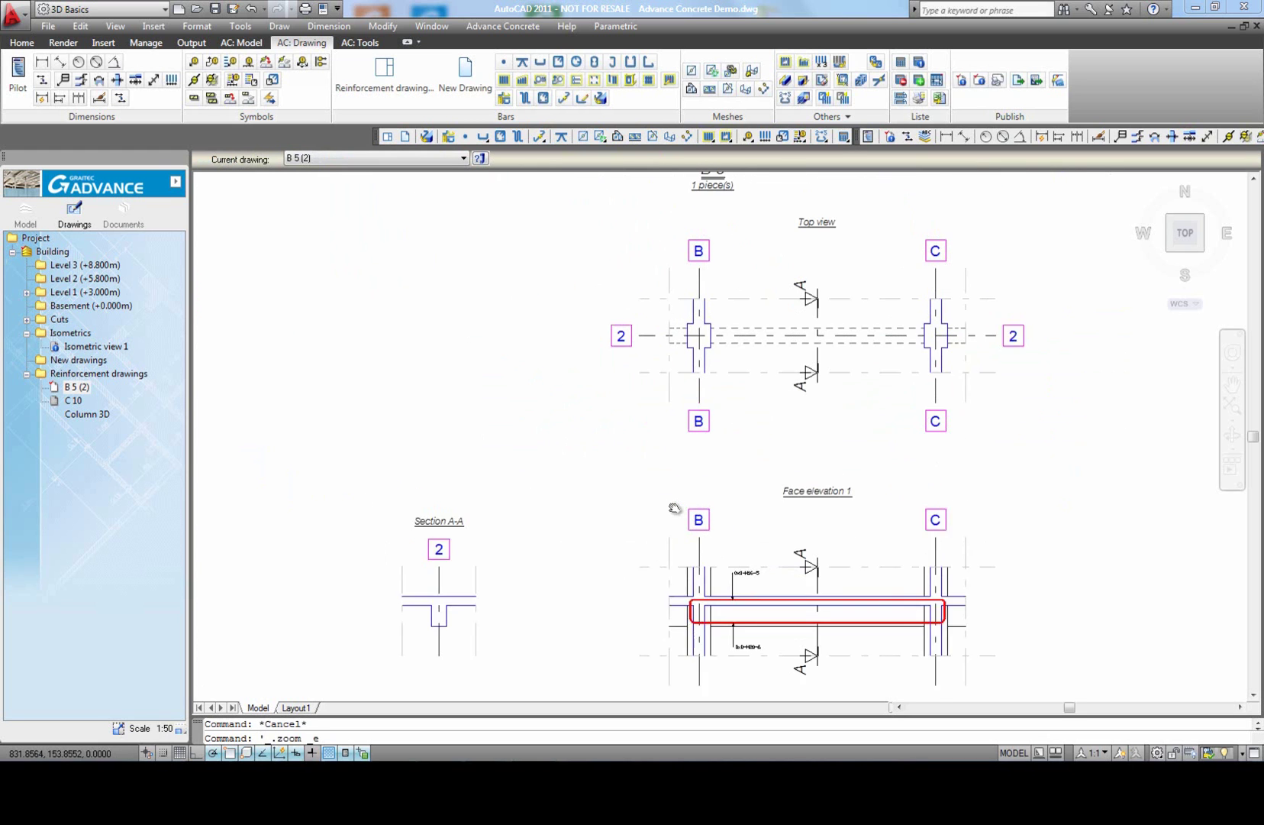
# Step: Draw a 10 mm H rectangular frame with 135° hooks inside the beam web in Section A-A, with its mark at the upper right
pyautogui.click(558, 64)
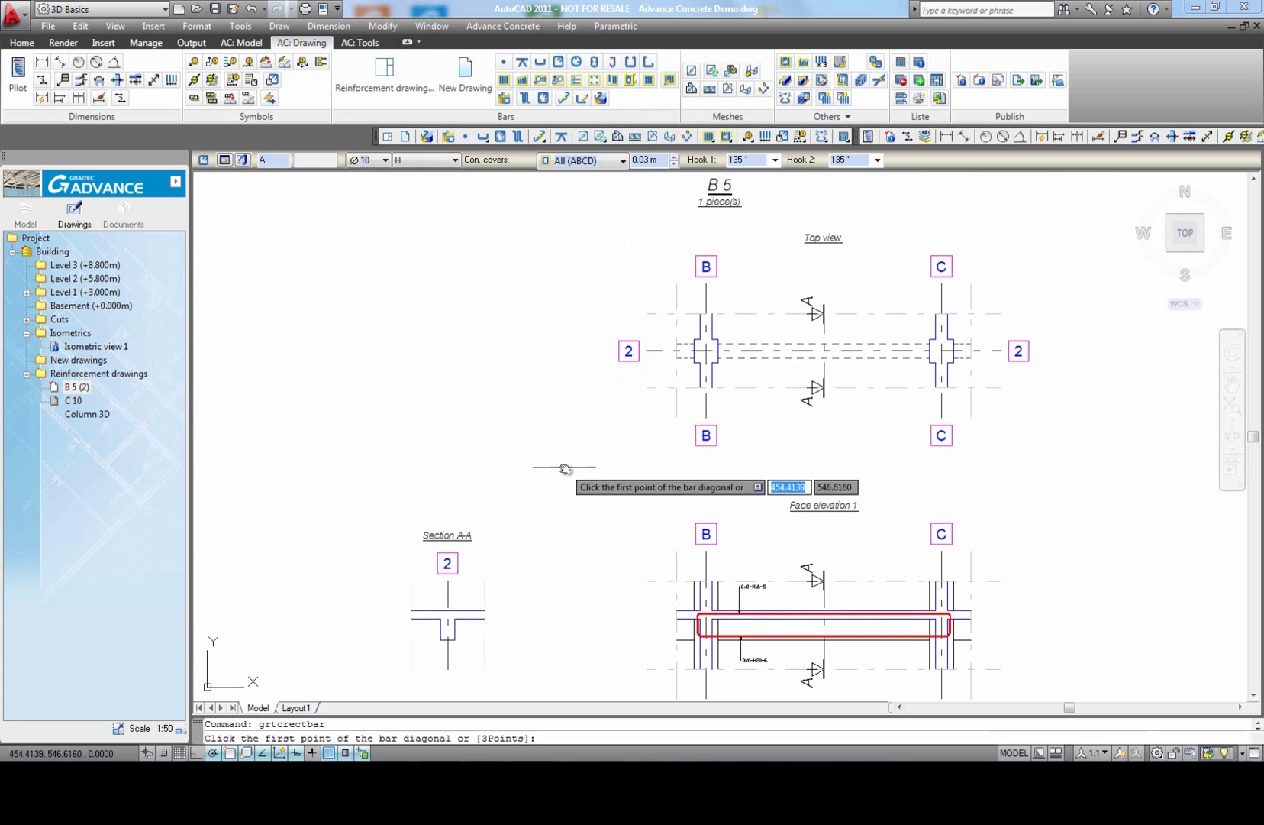
pyautogui.scroll(3, 522, 542)
pyautogui.click(458, 524)
pyautogui.click(481, 471)
pyautogui.click(517, 443)
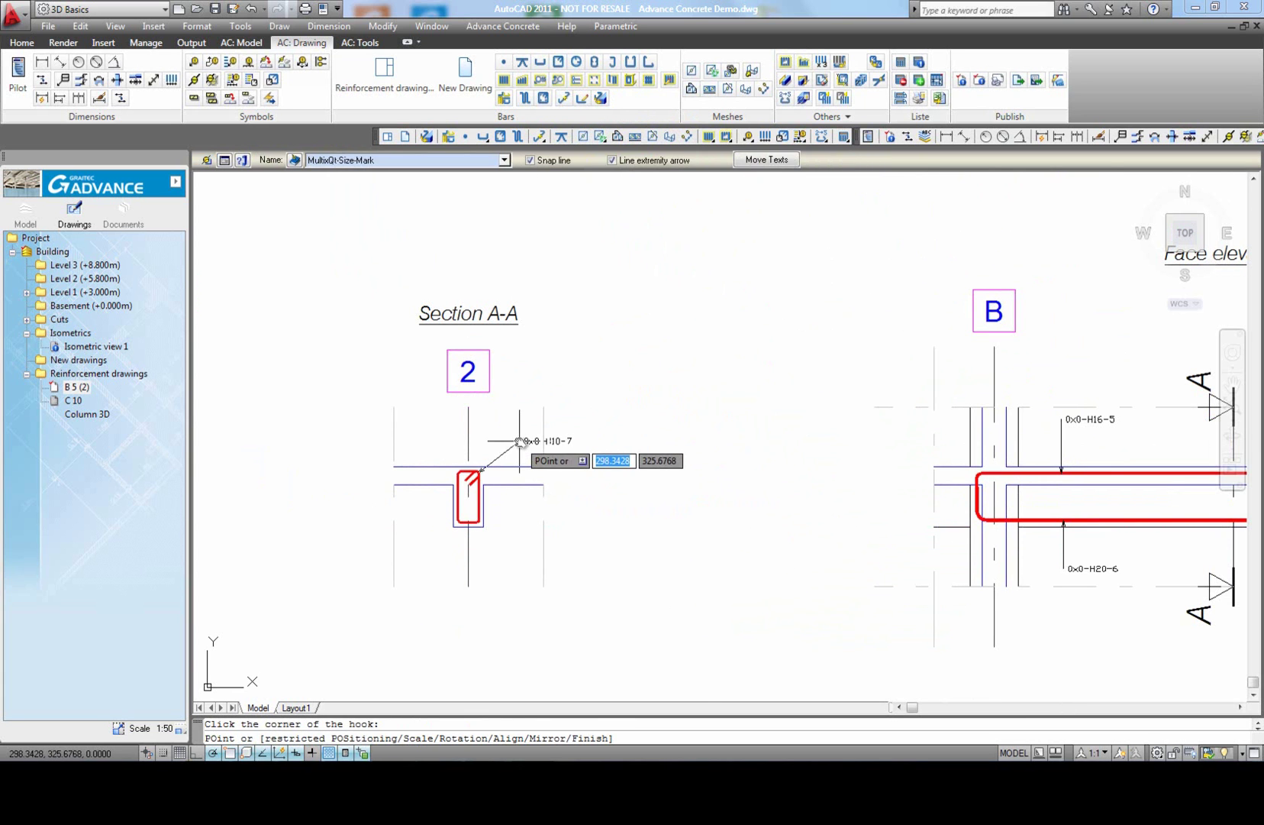
pyautogui.rightClick(521, 442)
pyautogui.click(543, 455)
pyautogui.press('Escape')
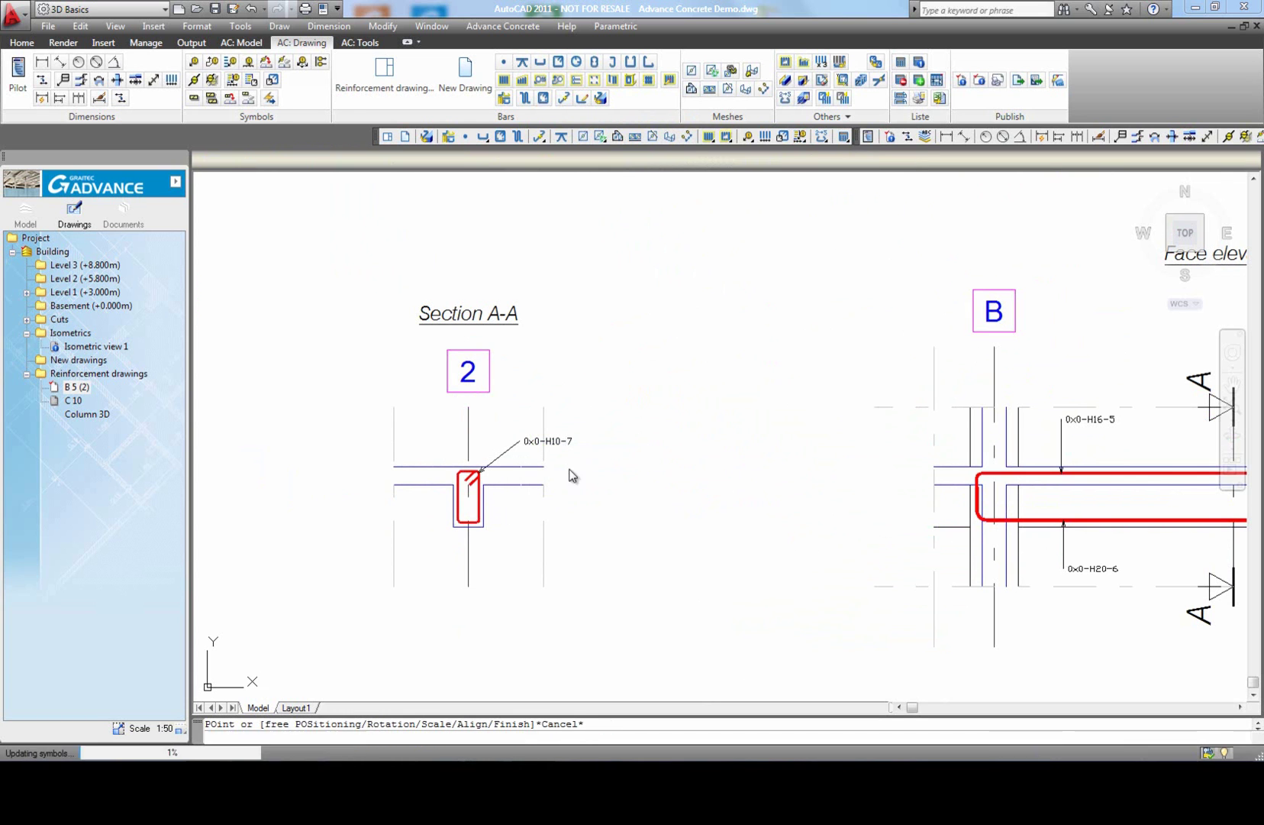
pyautogui.click(483, 501)
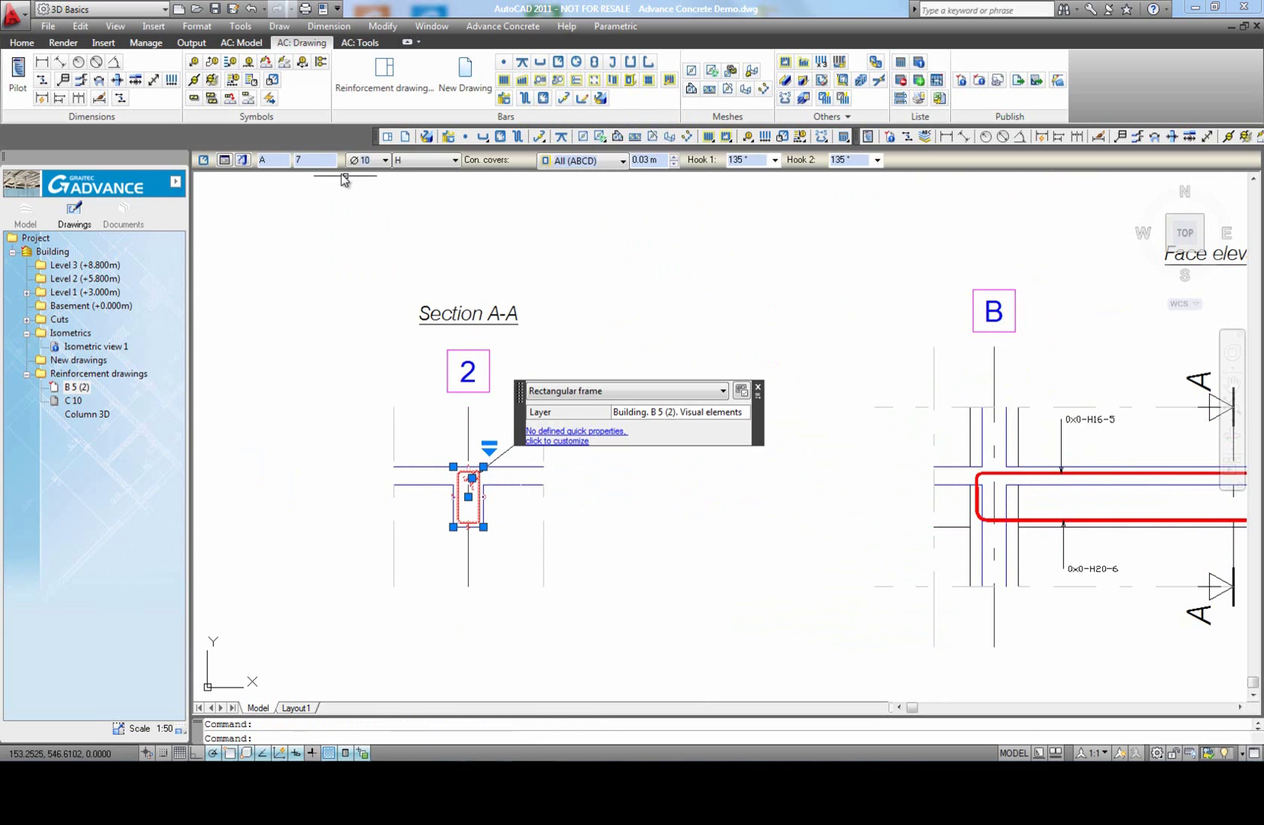
pyautogui.press('Escape')
pyautogui.moveTo(658, 606); pyautogui.dragTo(609, 519, button='middle')
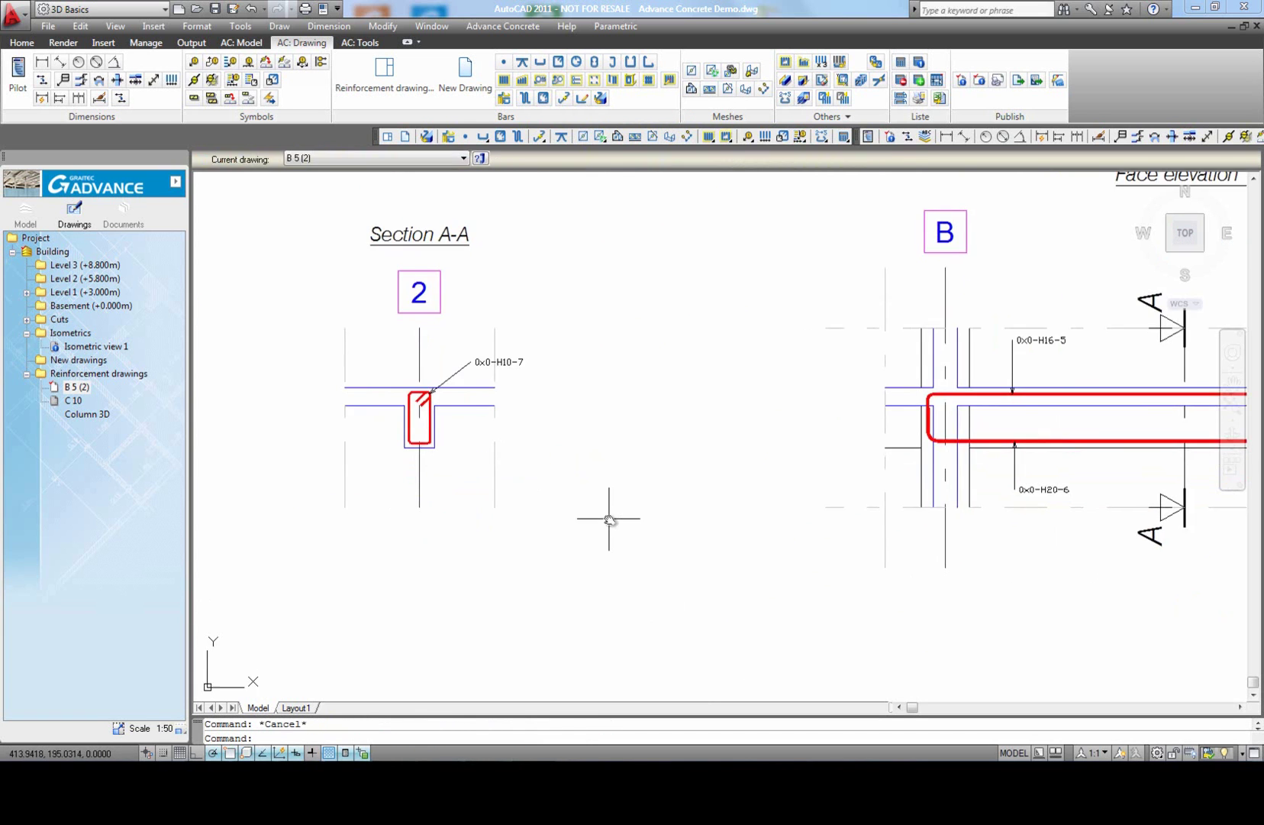
# Step: Enable highlighting of not distributed bars in the project's user preferences for display
pyautogui.click(76, 387)
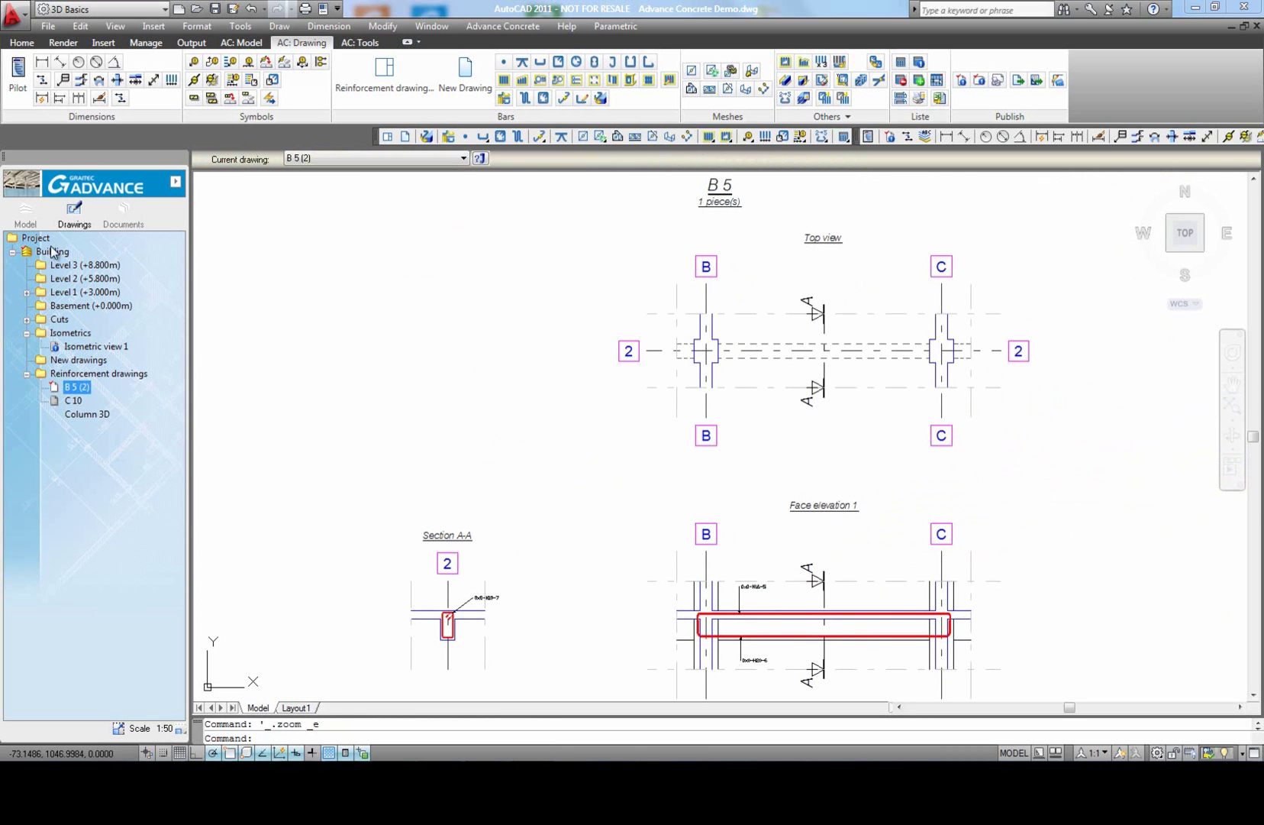
pyautogui.rightClick(43, 243)
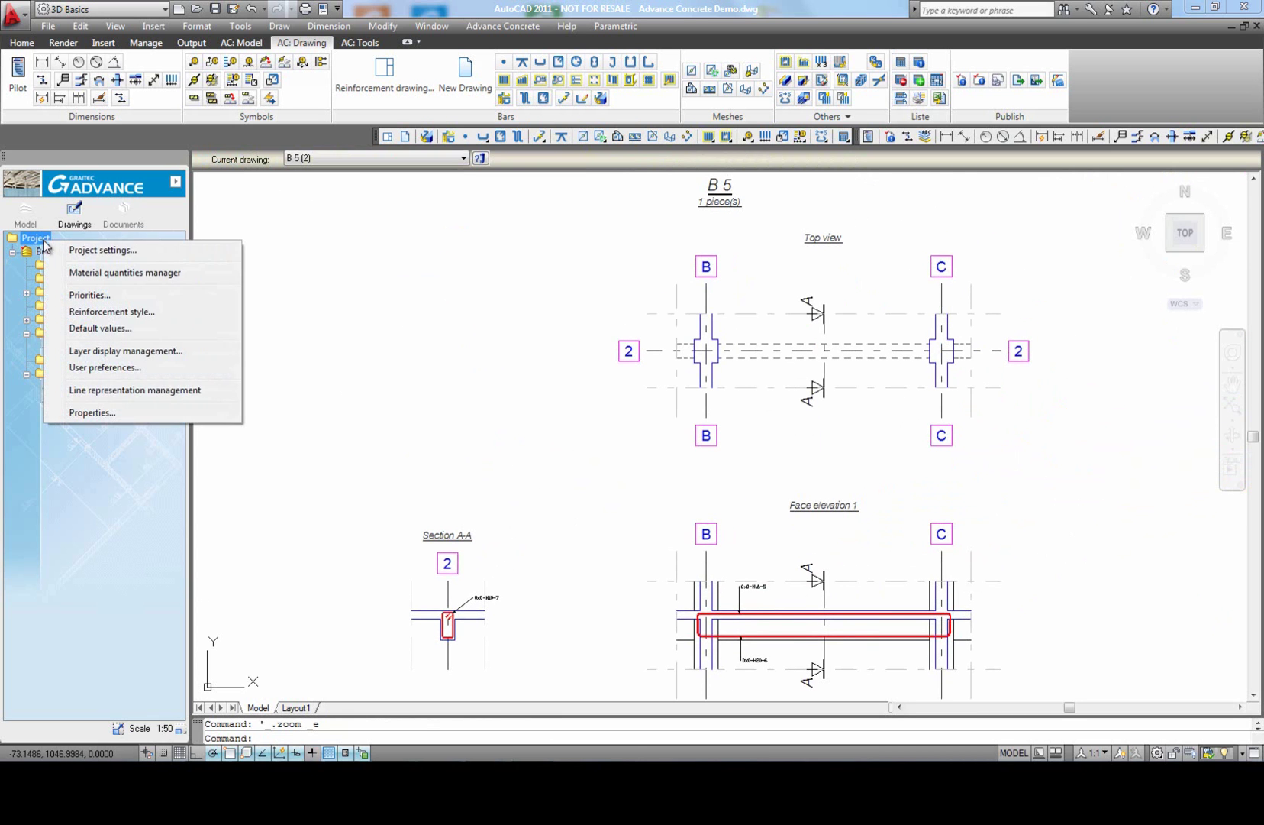
pyautogui.click(114, 371)
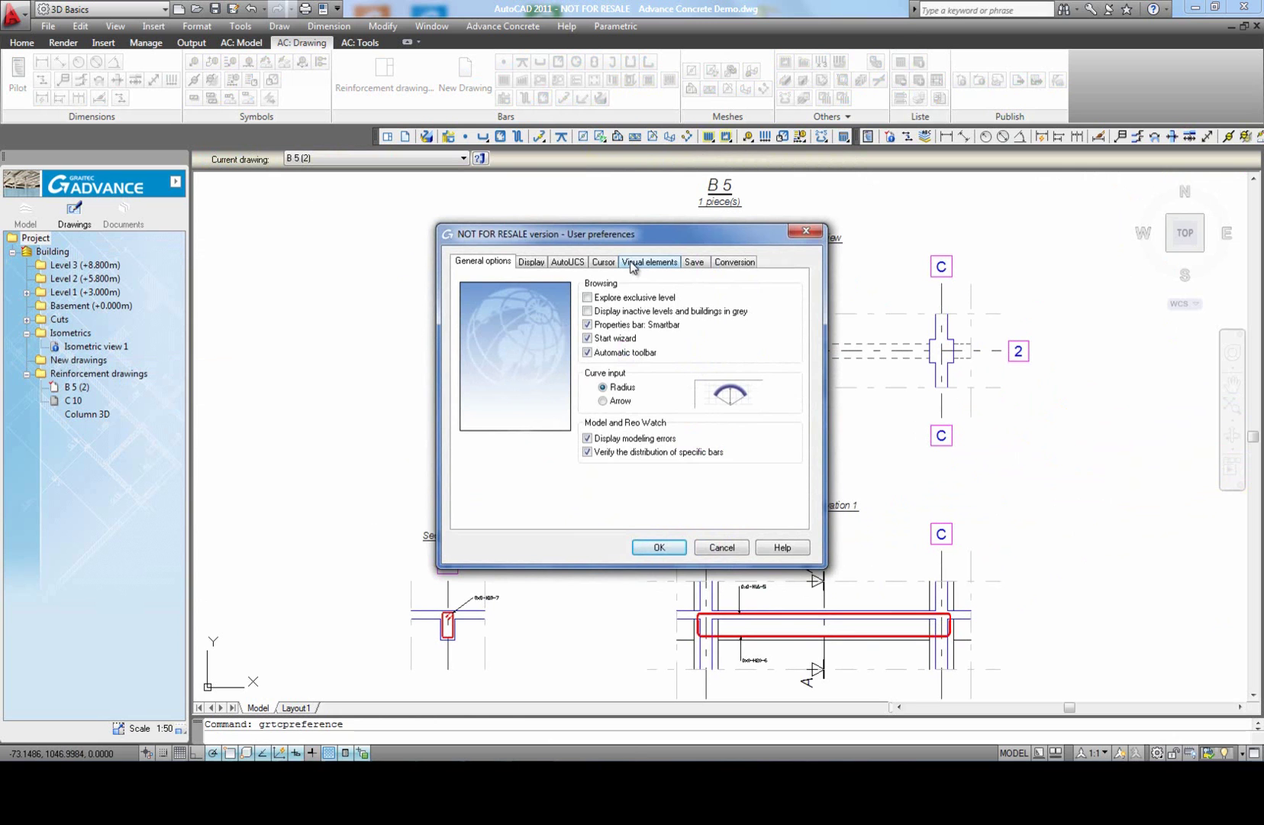
pyautogui.click(532, 263)
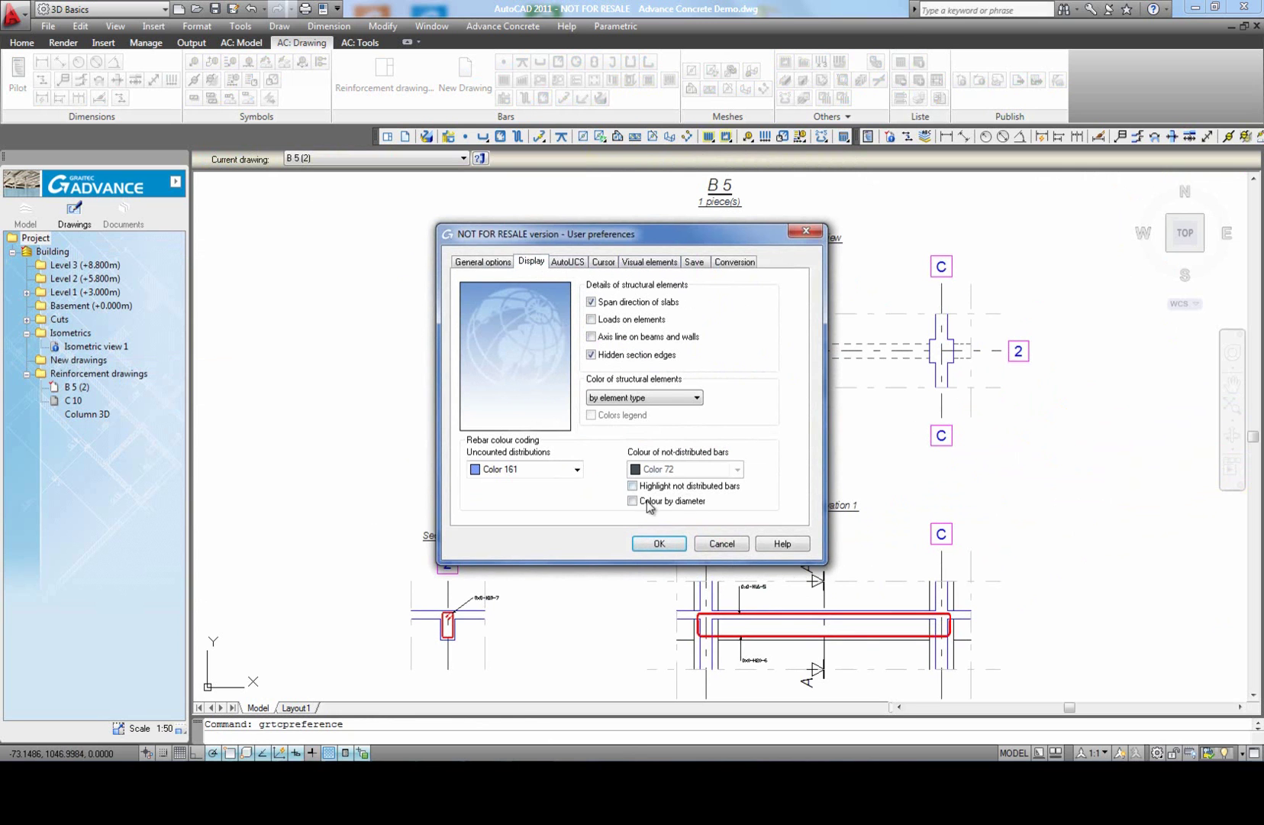
pyautogui.click(659, 544)
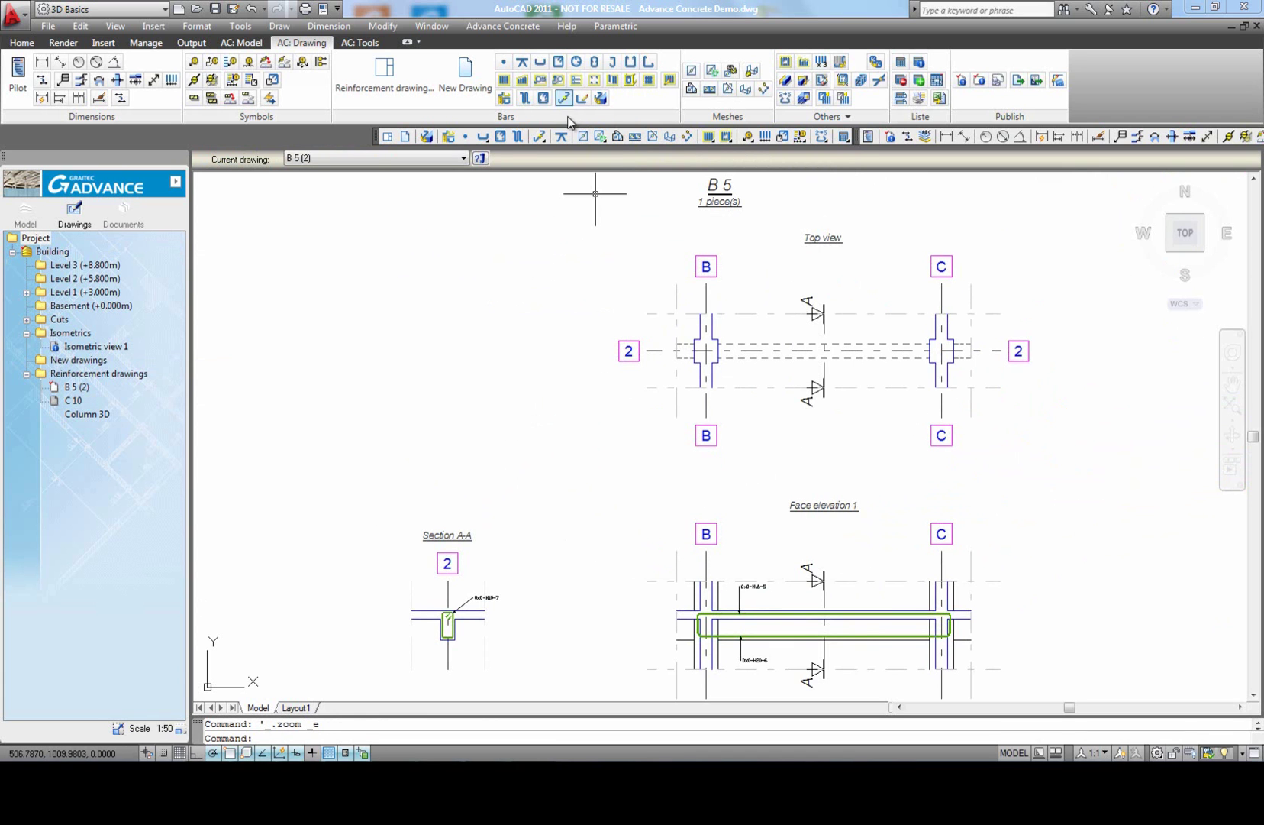
# Step: Distribute the upper H16 bar point by point at the two upper corners of the frame in Section A-A
pyautogui.click(594, 82)
pyautogui.scroll(6, 710, 504)
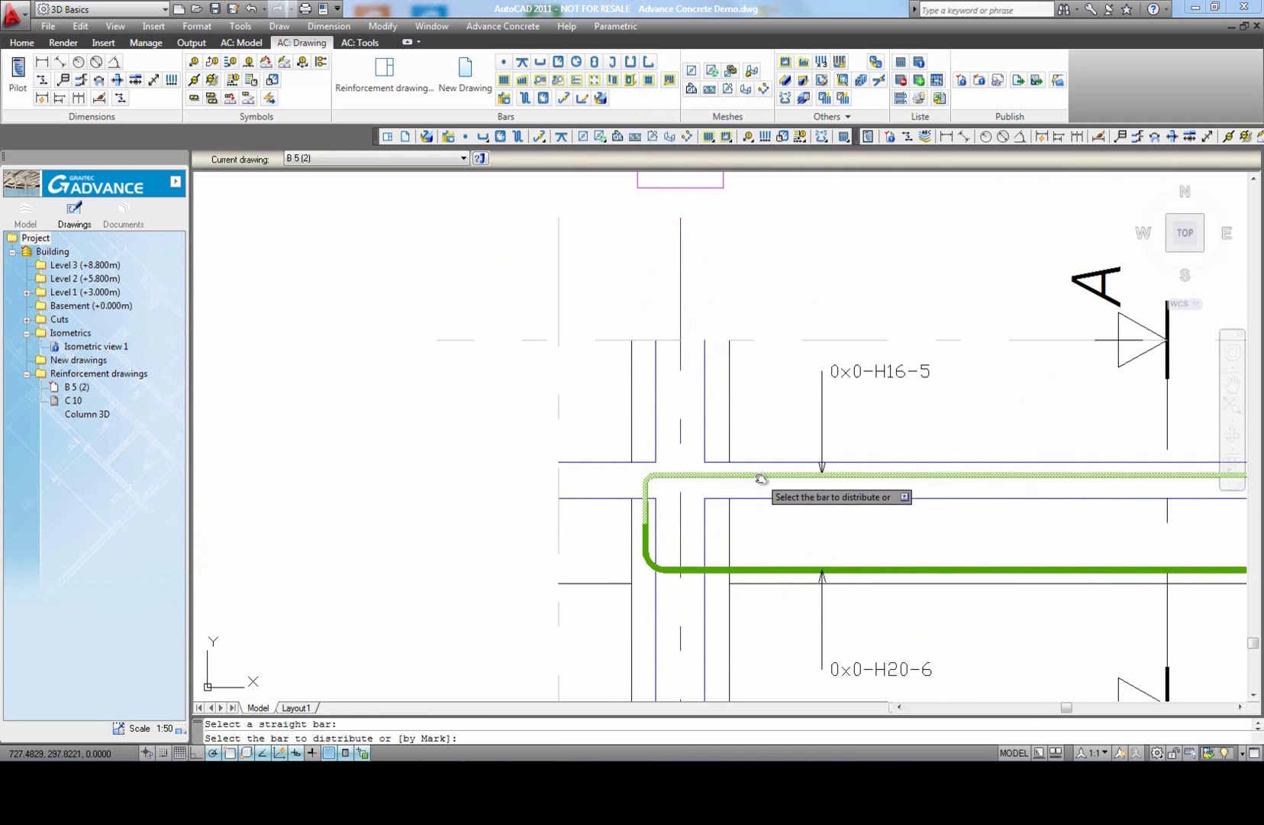
pyautogui.click(762, 476)
pyautogui.scroll(-5, 763, 473)
pyautogui.scroll(5, 604, 454)
pyautogui.scroll(6, 639, 379)
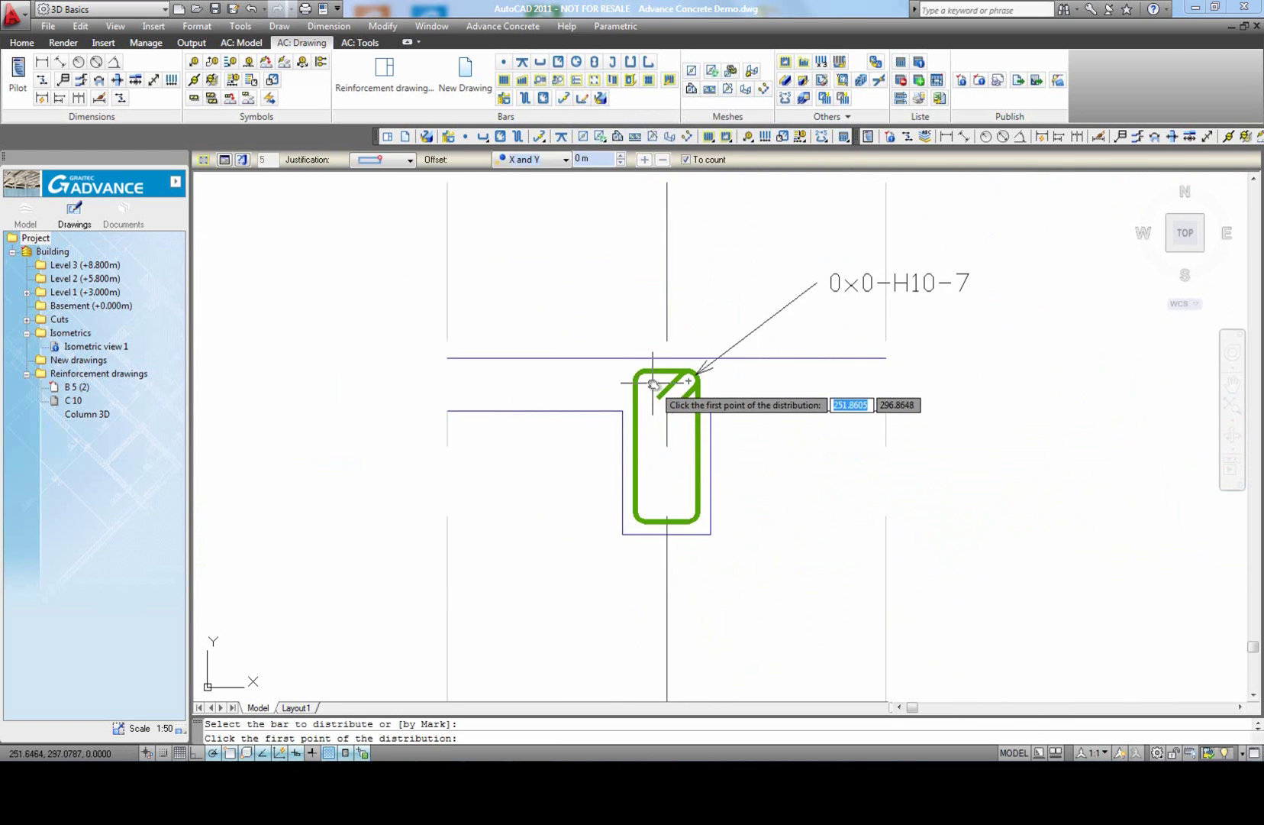
pyautogui.click(640, 378)
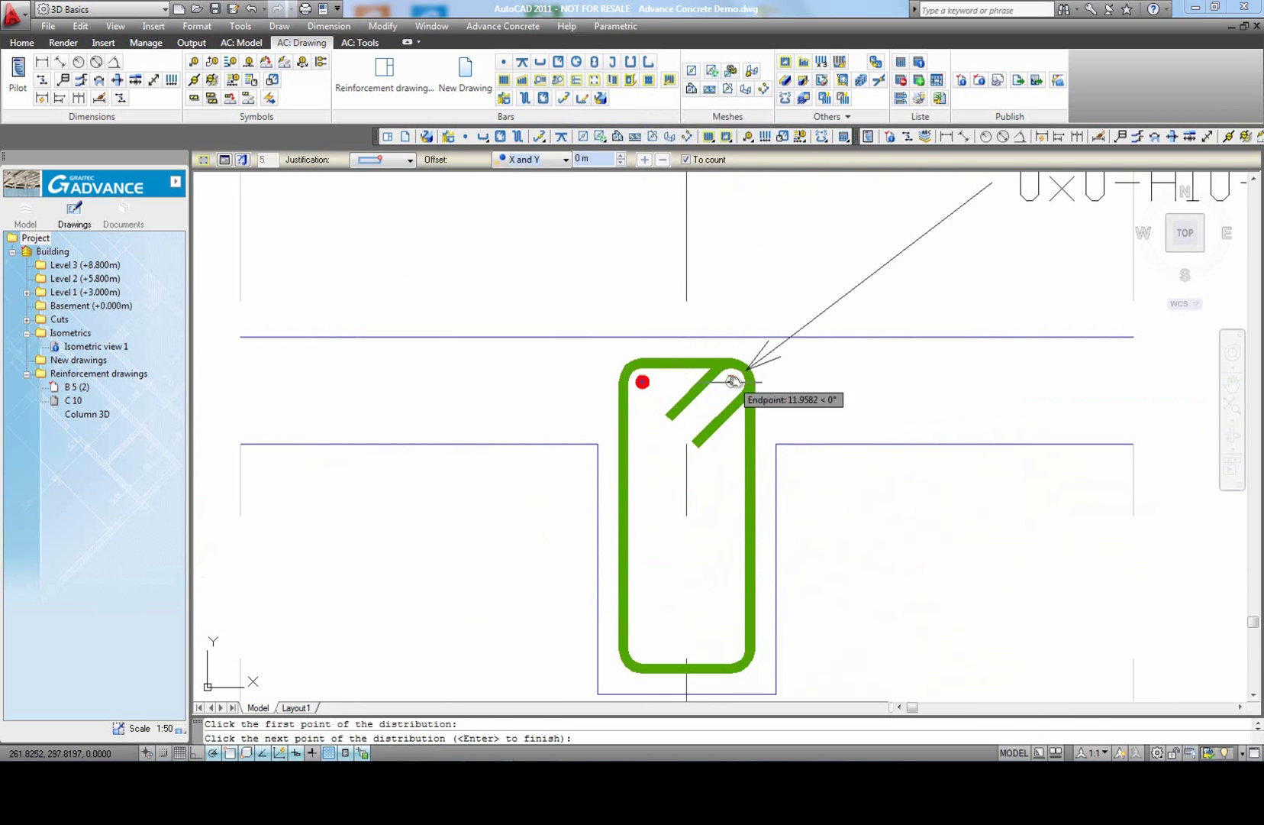
pyautogui.click(731, 381)
pyautogui.press('Return')
pyautogui.scroll(-8, 717, 421)
pyautogui.middleClick(815, 482)
pyautogui.middleClick(815, 482)
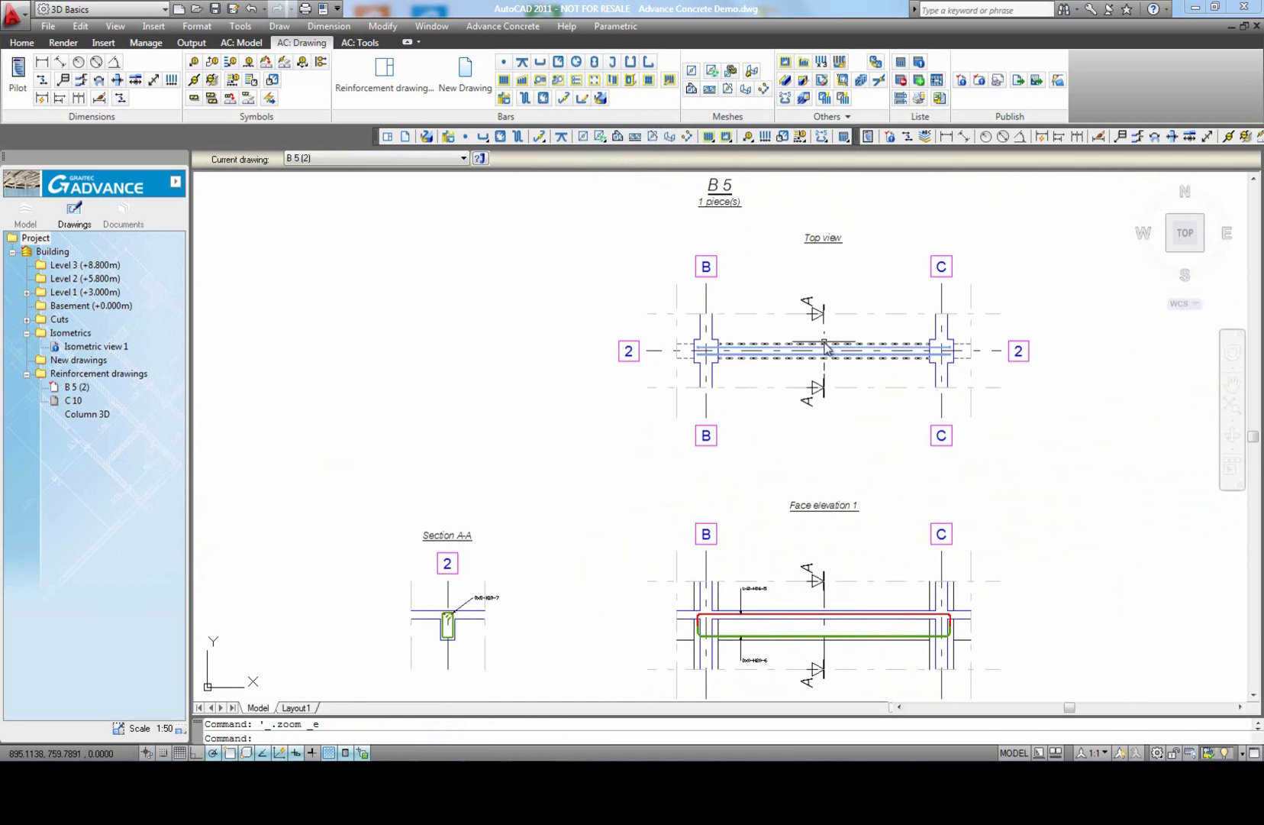
# Step: Distribute the lower H20 bar point by point at the two lower corners of the frame in Section A-A
pyautogui.click(597, 83)
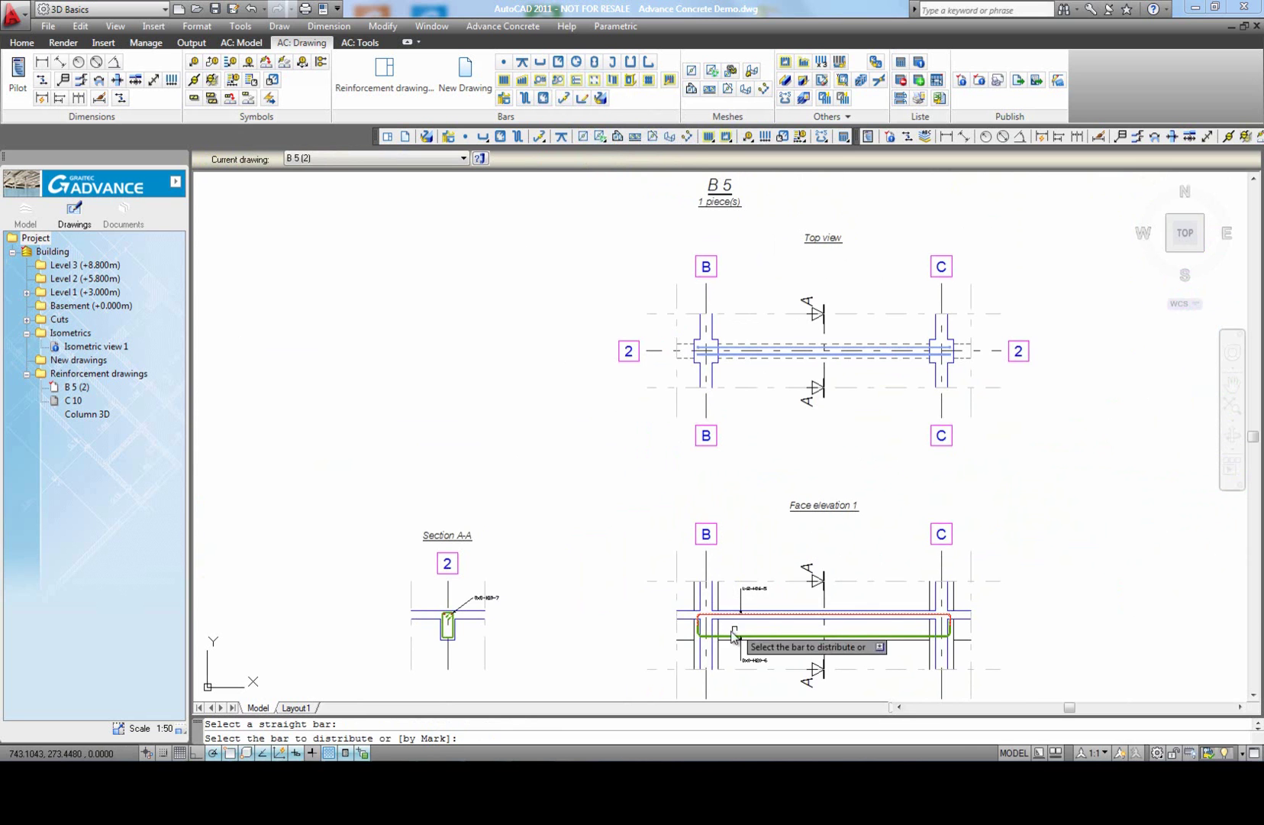
pyautogui.scroll(3, 733, 642)
pyautogui.click(729, 639)
pyautogui.scroll(-3, 675, 488)
pyautogui.scroll(6, 477, 504)
pyautogui.click(449, 486)
pyautogui.click(496, 488)
pyautogui.scroll(-3, 622, 481)
pyautogui.press('Return')
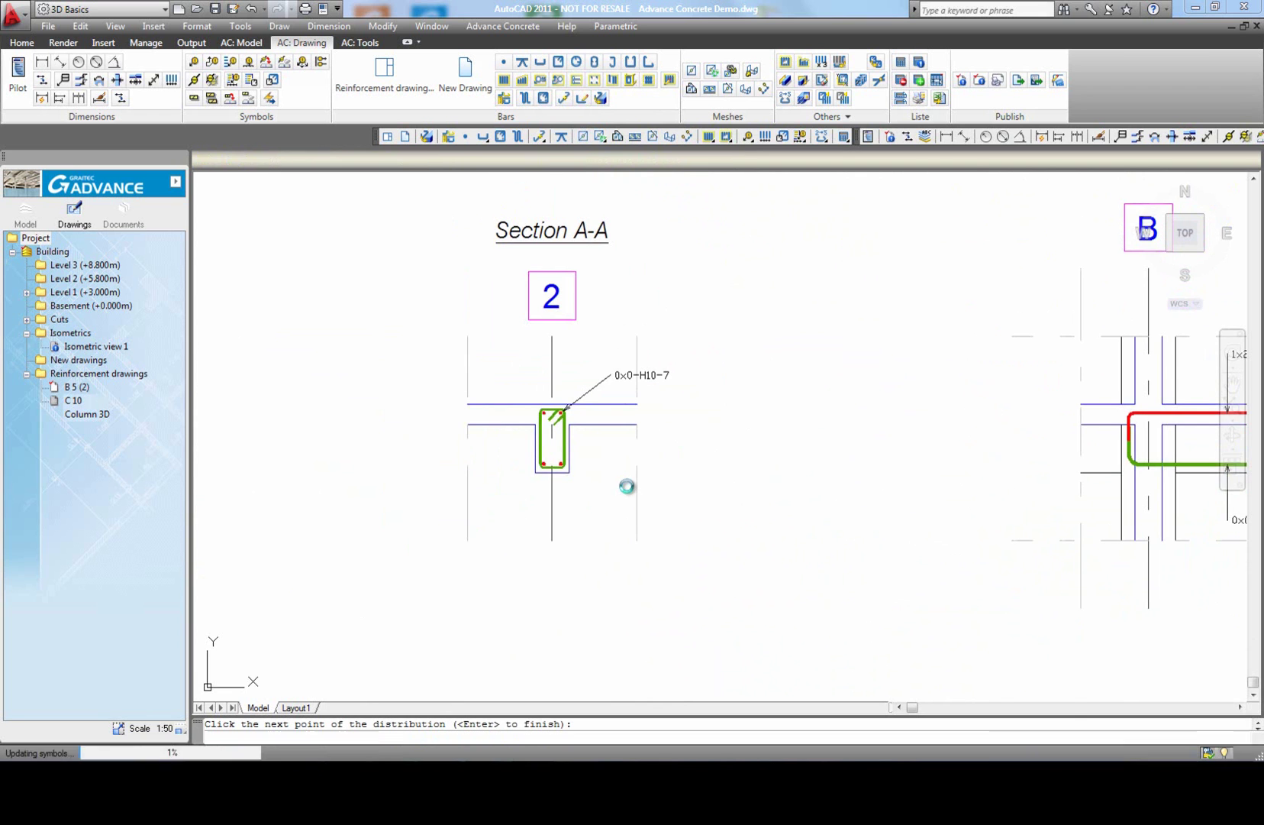
pyautogui.scroll(-4, 600, 469)
pyautogui.middleClick(696, 459)
pyautogui.middleClick(696, 459)
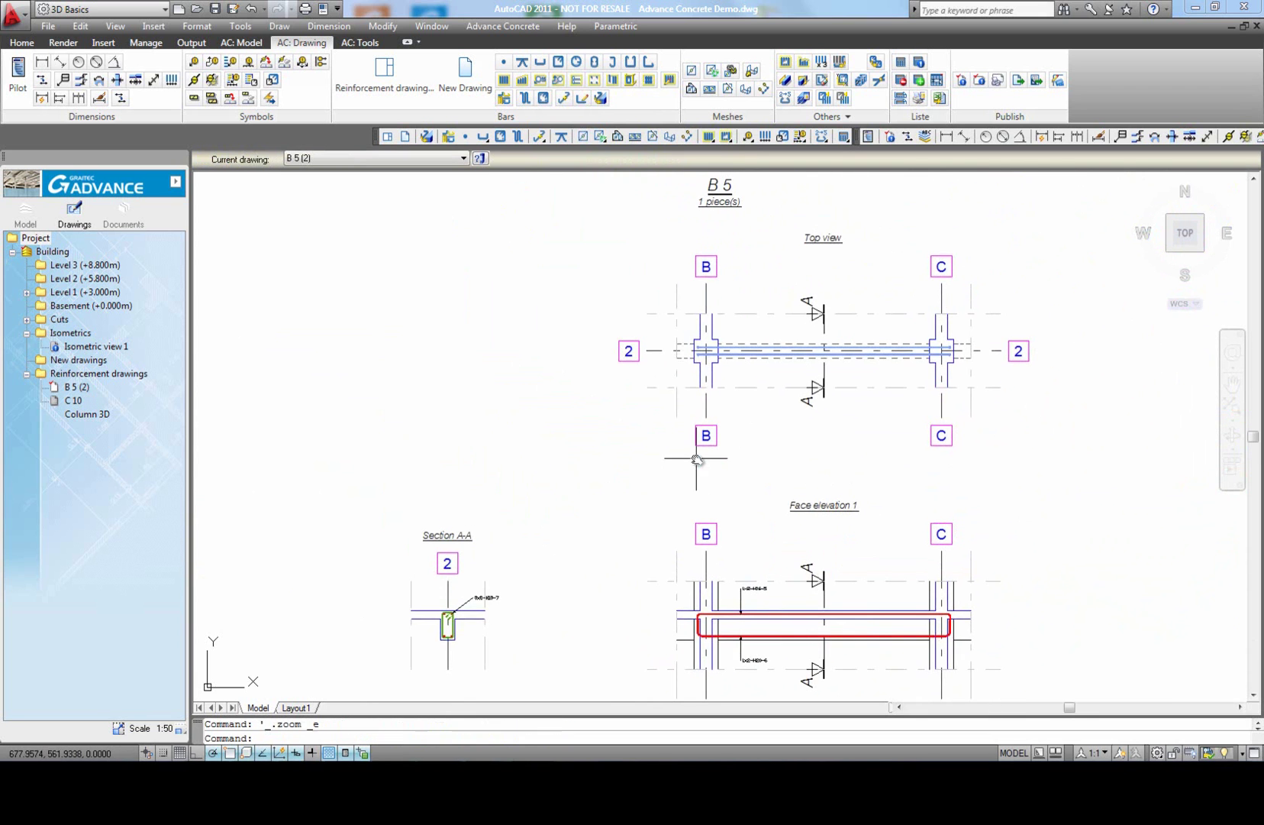
# Step: Distribute the H10 rectangular frame linearly between the column faces in Face elevation 1, by truncated spacing of 0.2 m
pyautogui.click(505, 81)
pyautogui.scroll(2, 508, 525)
pyautogui.scroll(3, 501, 510)
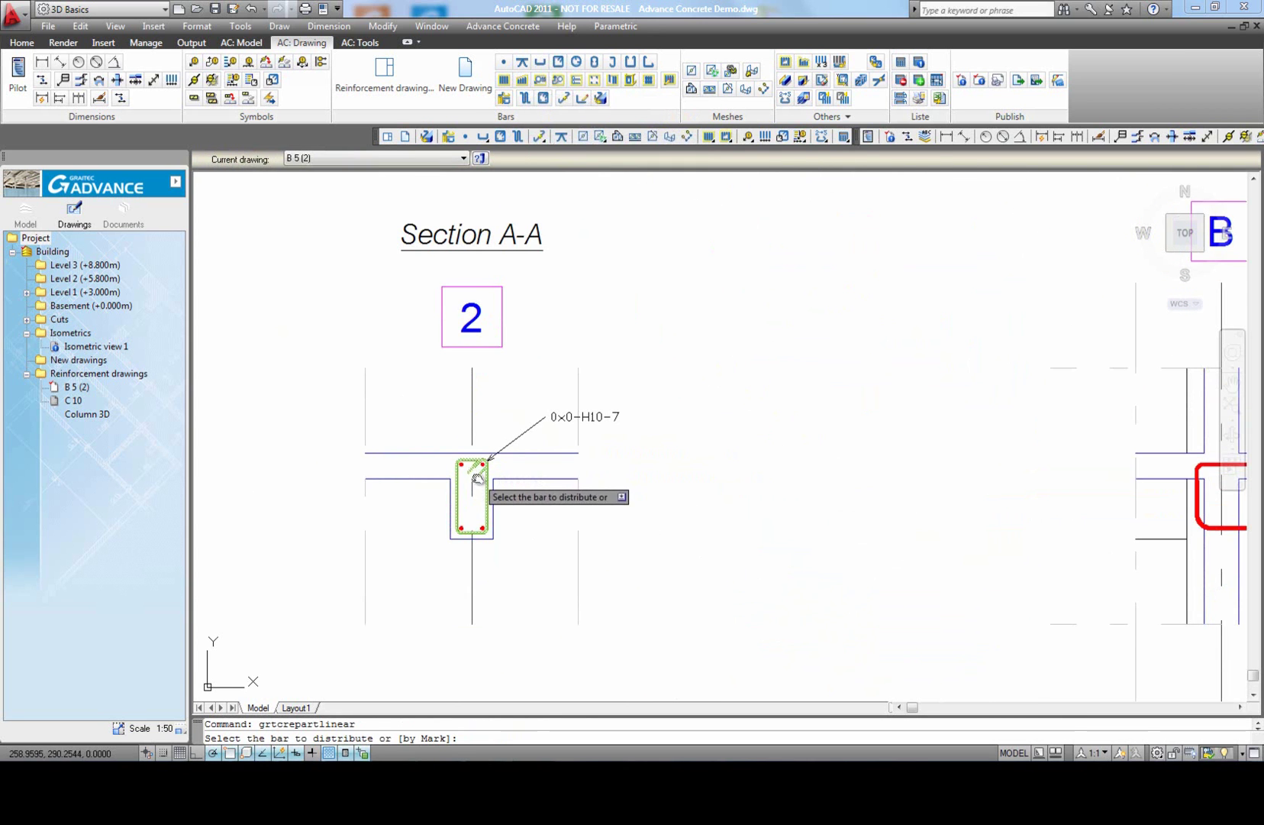
pyautogui.click(489, 490)
pyautogui.click(502, 494)
pyautogui.scroll(-3, 542, 489)
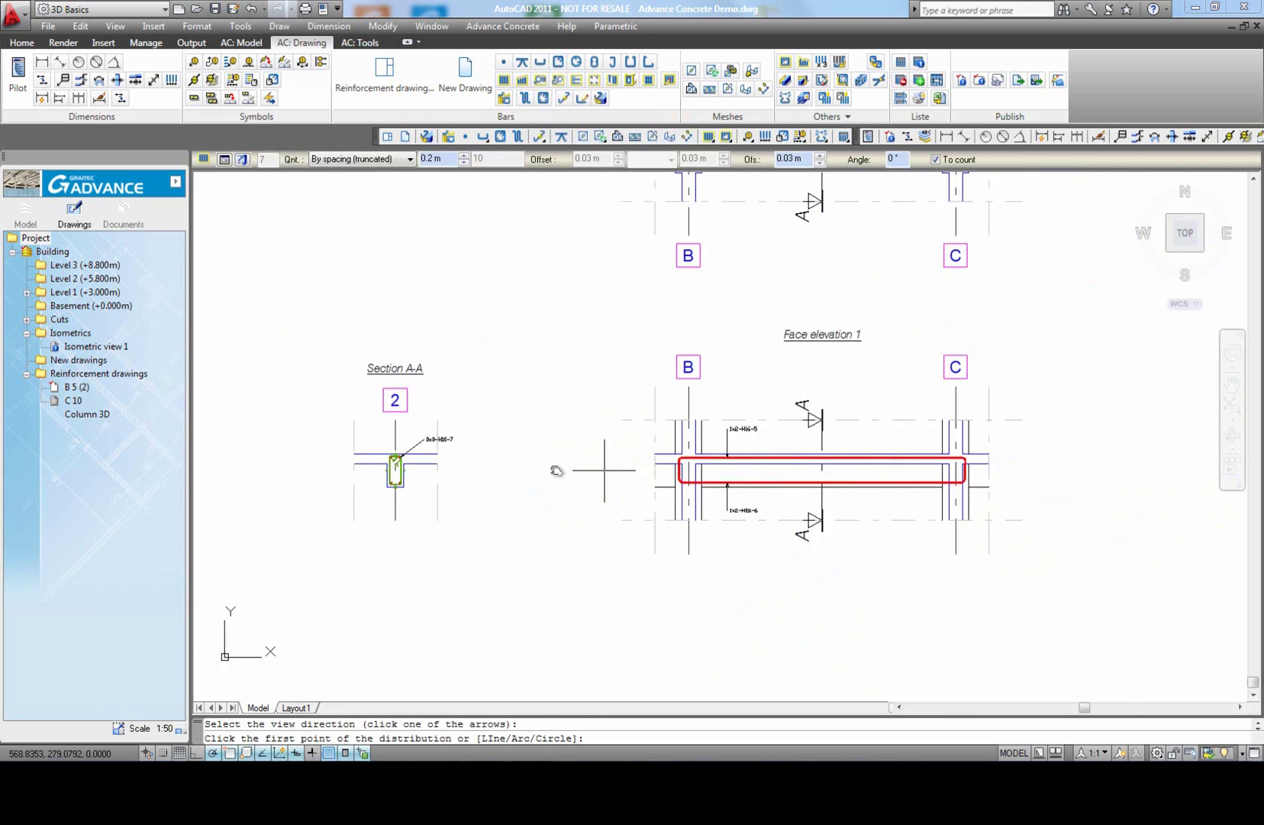
pyautogui.scroll(2, 649, 489)
pyautogui.click(625, 481)
pyautogui.scroll(-3, 624, 481)
pyautogui.scroll(3, 746, 500)
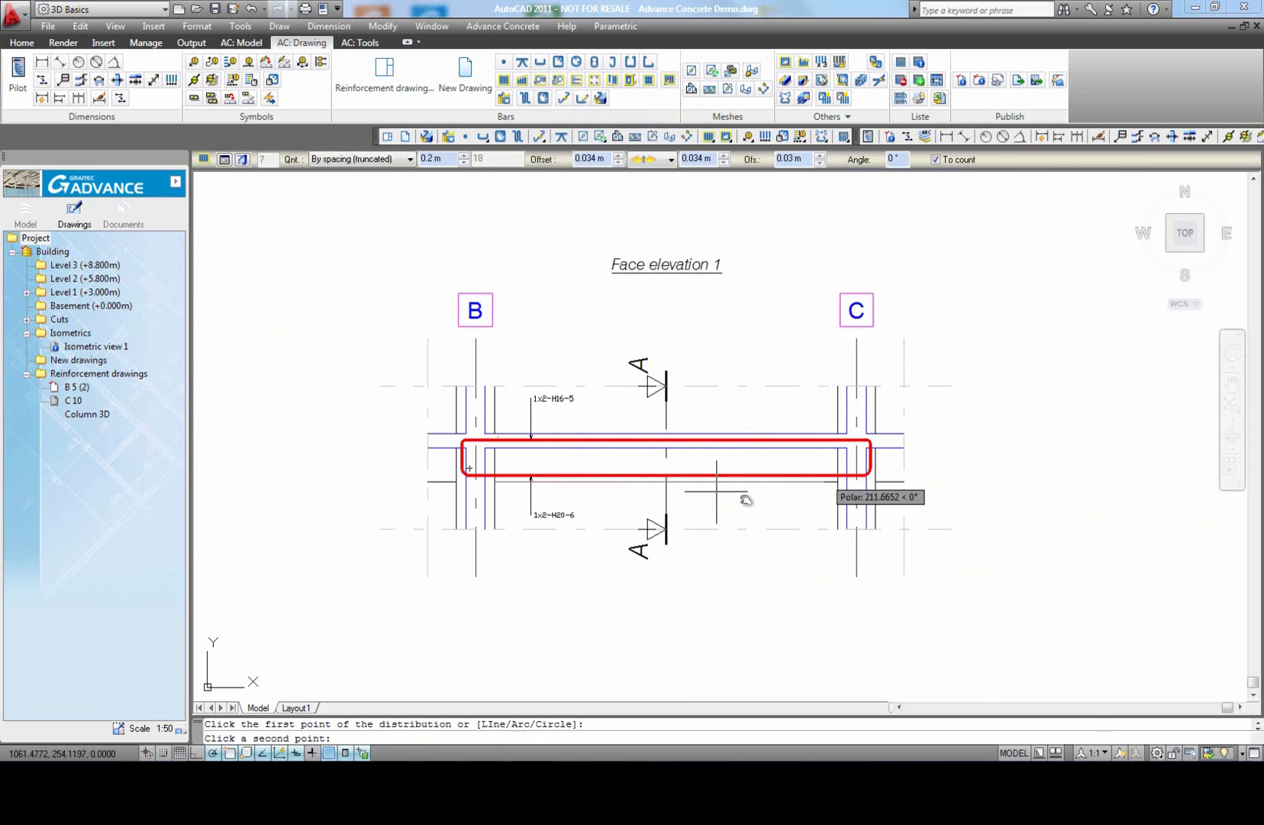
pyautogui.click(834, 483)
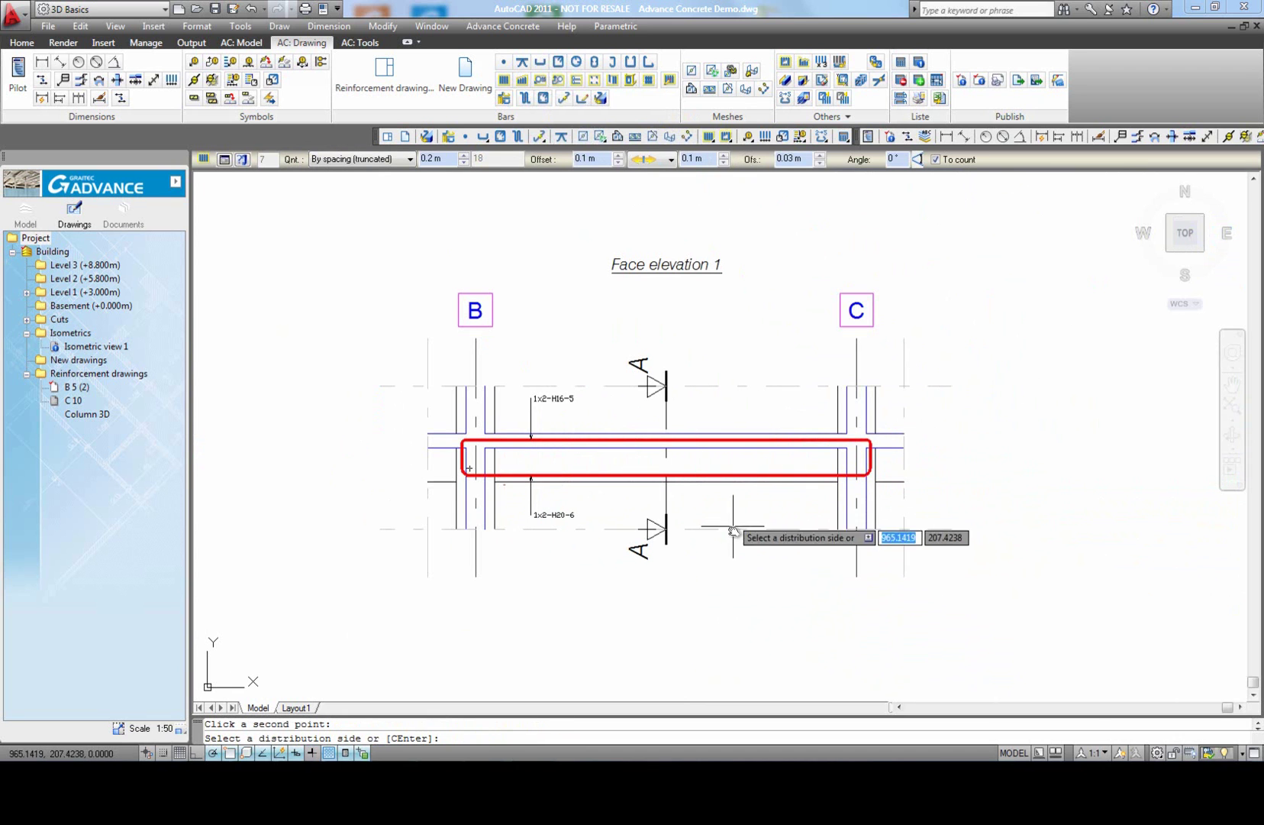
pyautogui.click(716, 402)
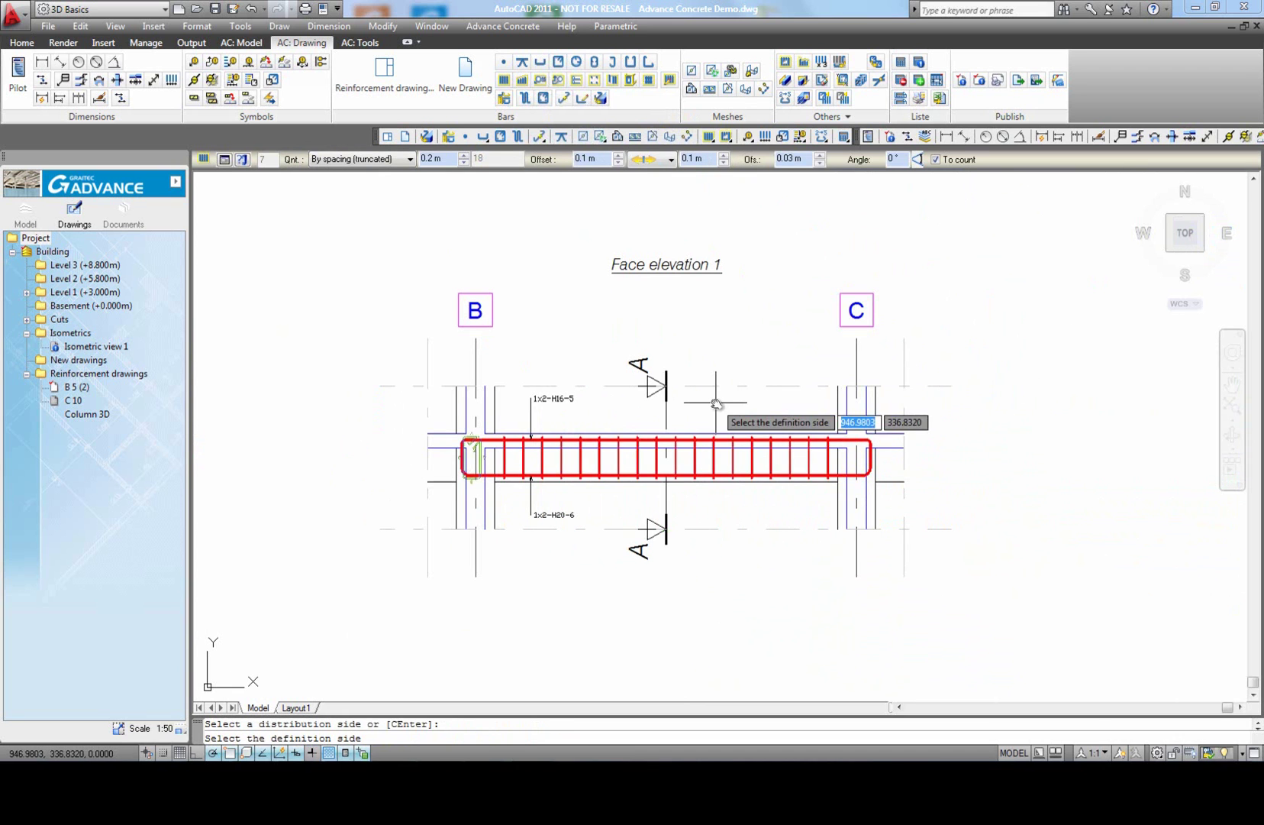
pyautogui.click(716, 402)
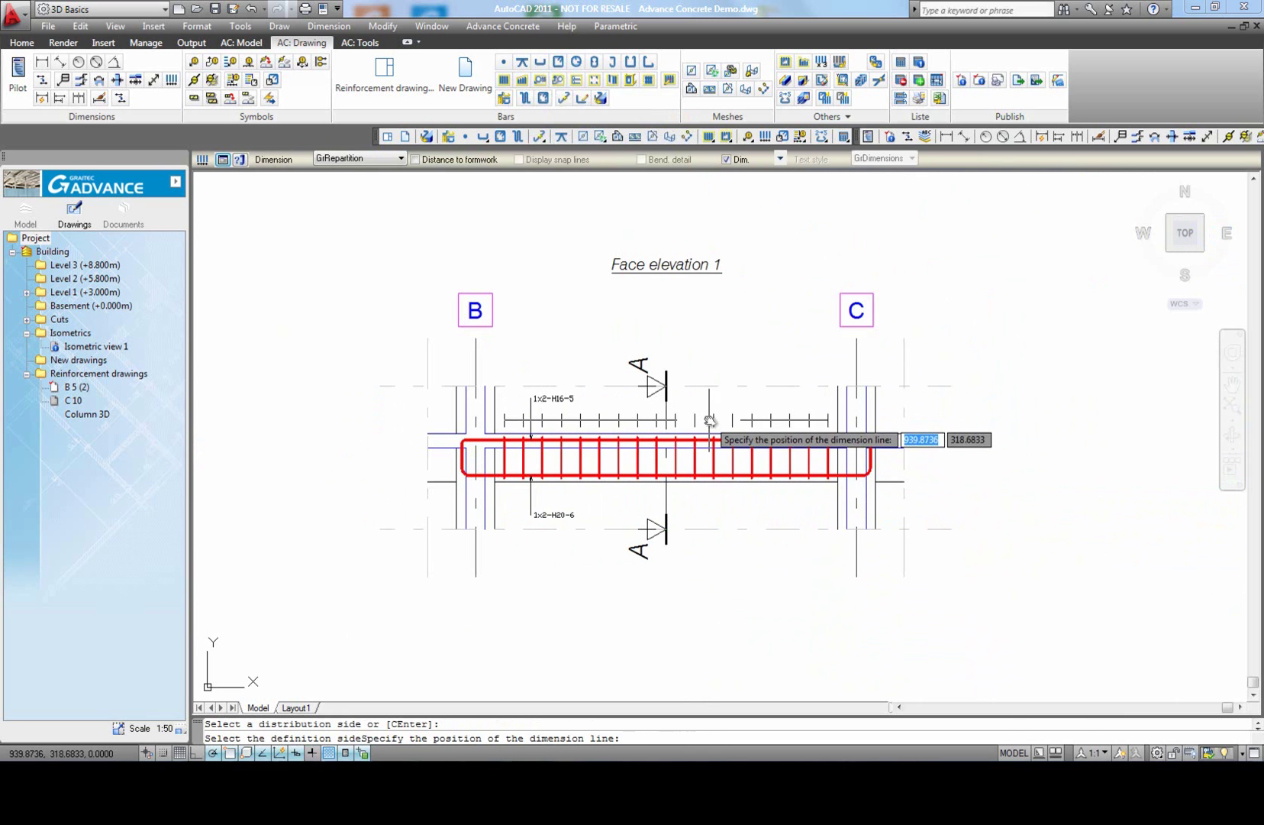
# Step: Place the frame distribution's dimension line and bar mark just above the beam in Face elevation 1
pyautogui.click(704, 419)
pyautogui.click(703, 402)
pyautogui.scroll(2, 716, 424)
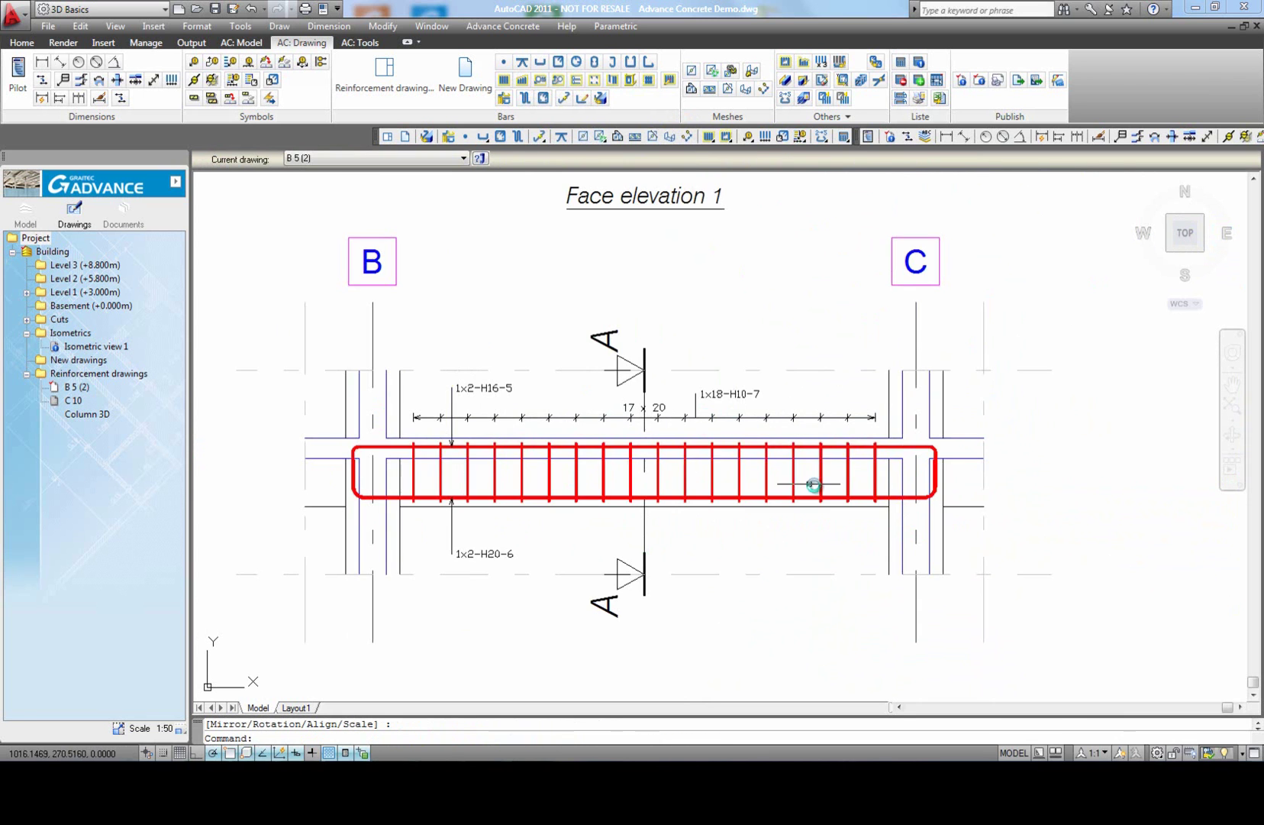
# Step: Try a 0.15 m spacing for the frame distribution, and redefine it by quantity as 5x0.15 8x0.25 5x0.15
pyautogui.moveTo(736, 471); pyautogui.dragTo(753, 463, button='middle')
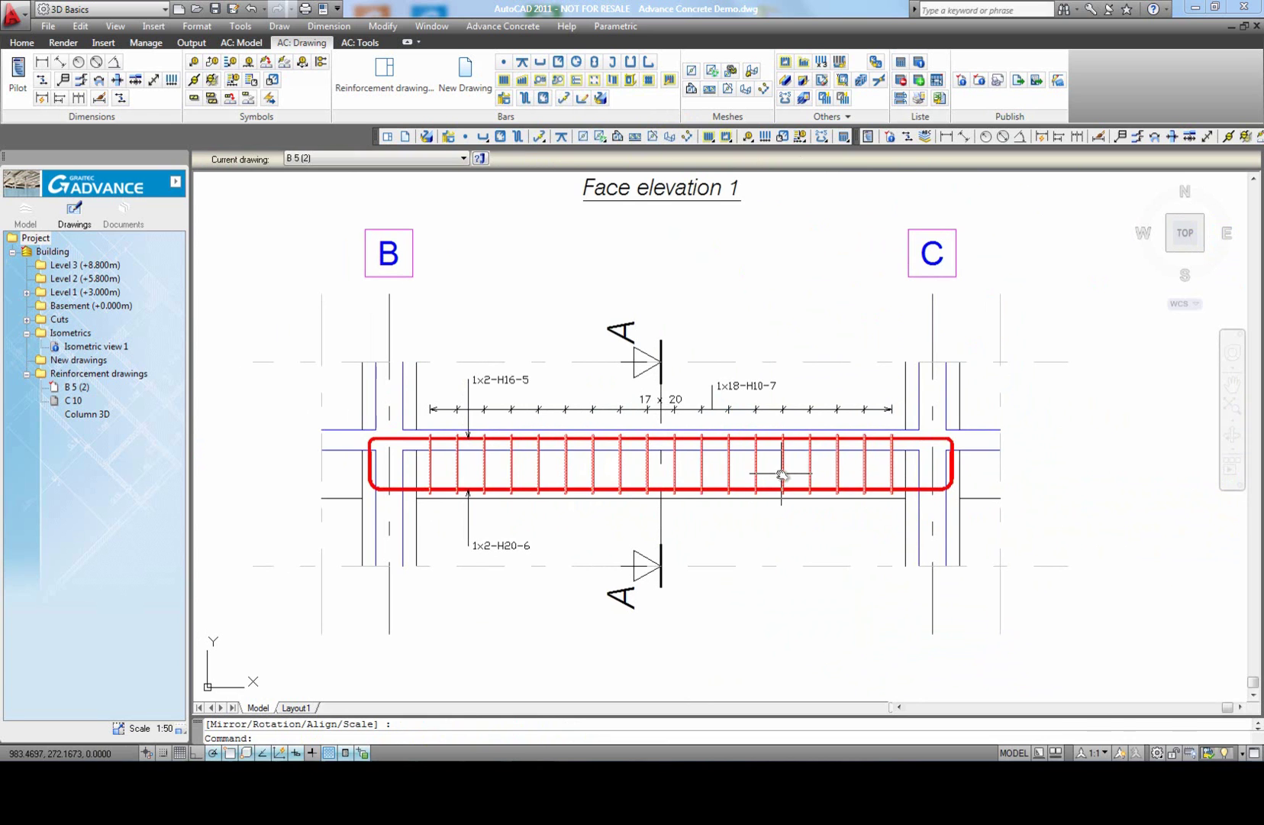
pyautogui.click(783, 473)
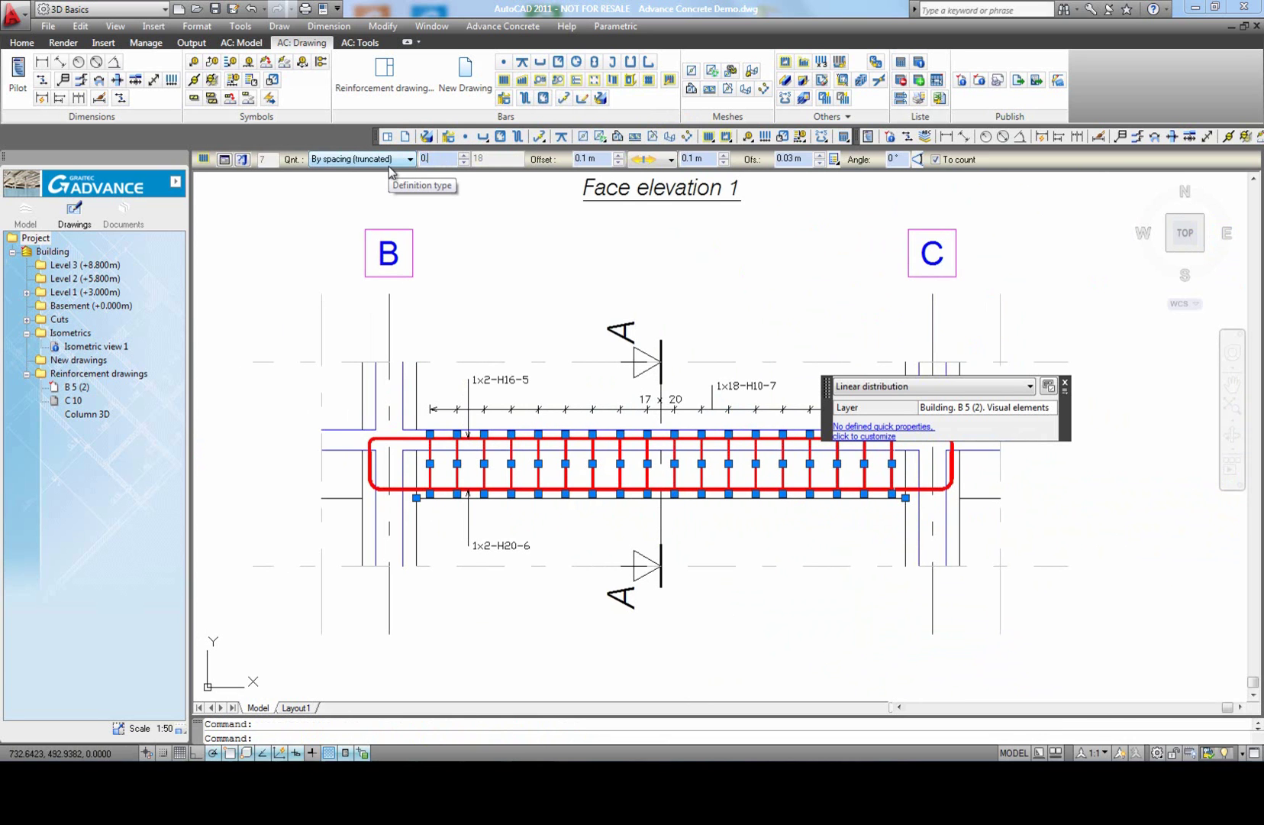
pyautogui.press('Return')
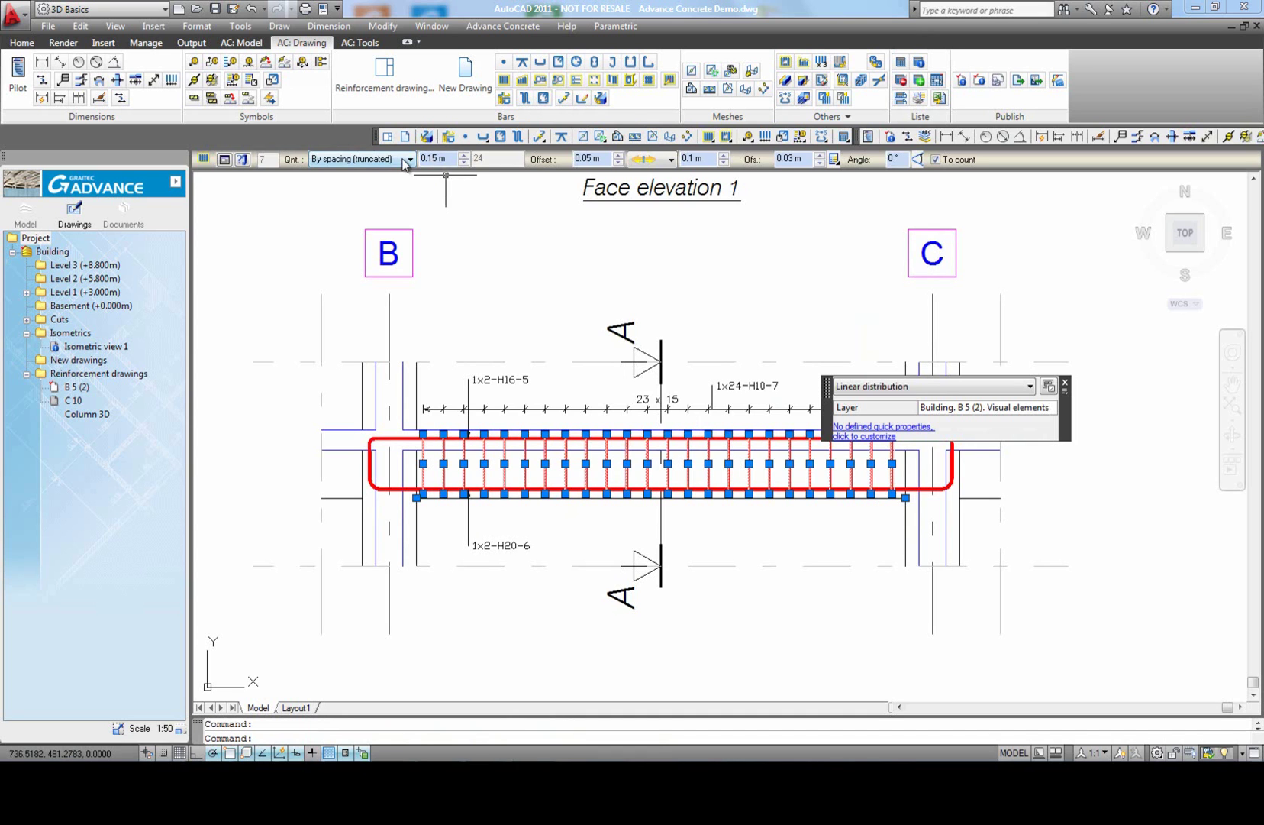
pyautogui.click(404, 160)
pyautogui.click(365, 203)
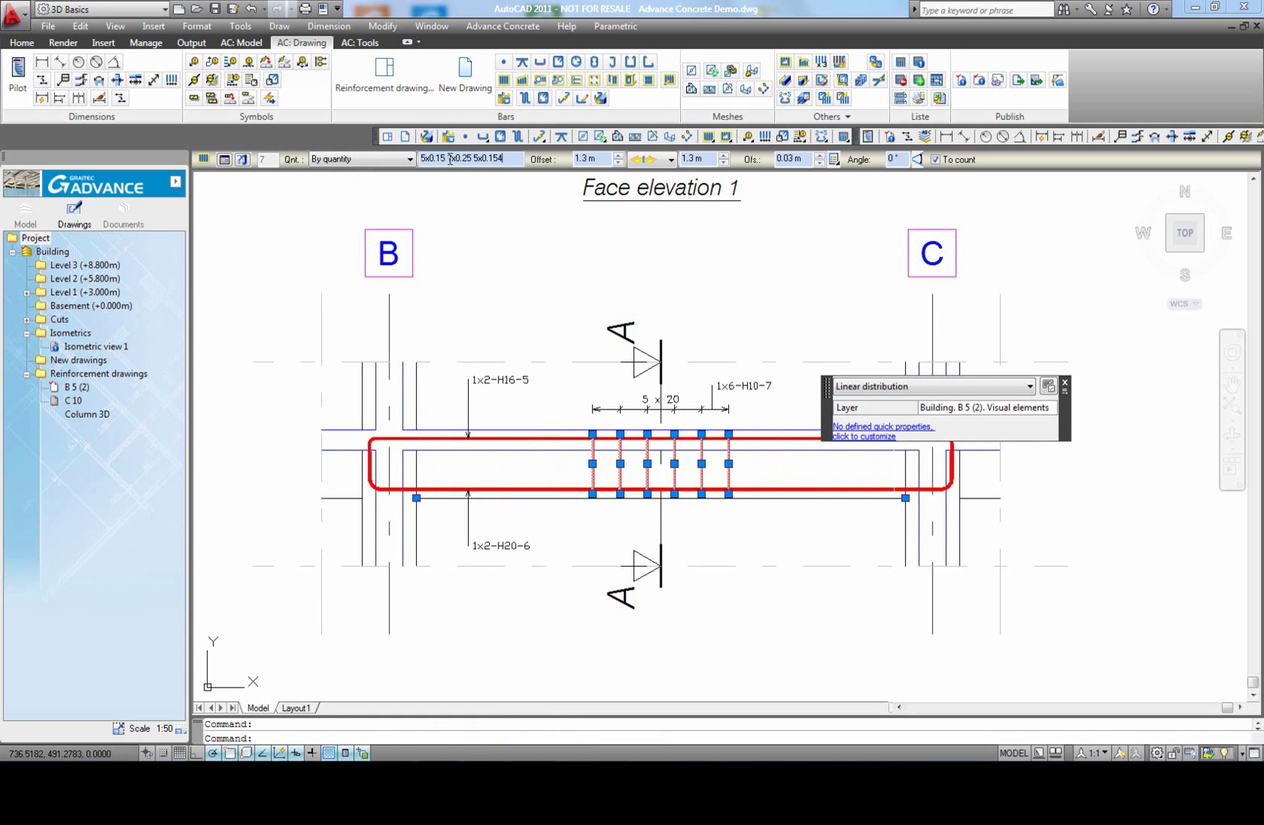
pyautogui.press('Return')
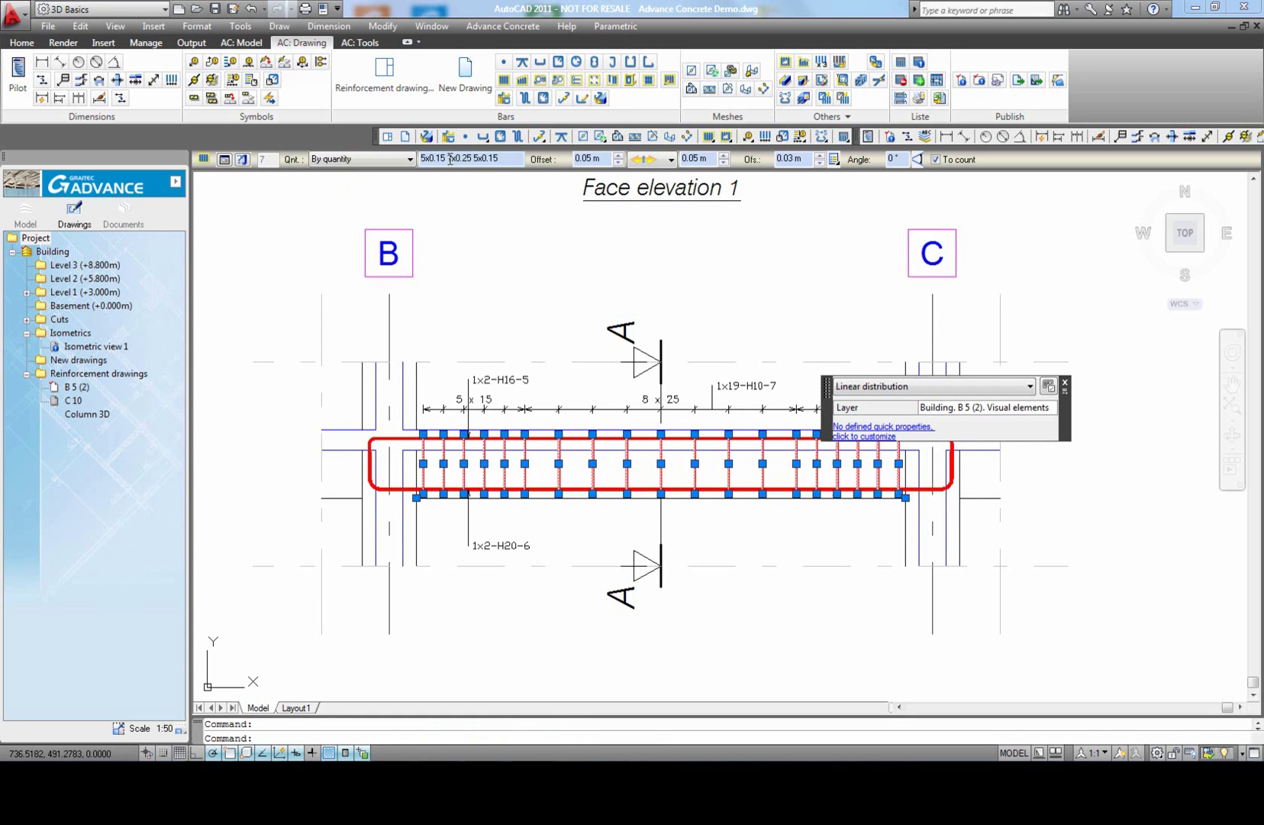
pyautogui.press('Escape')
# Step: Extract the bending details of all bars in the B 5 views and place them below Section A-A and Face elevation 1
pyautogui.middleClick(960, 452)
pyautogui.middleClick(959, 452)
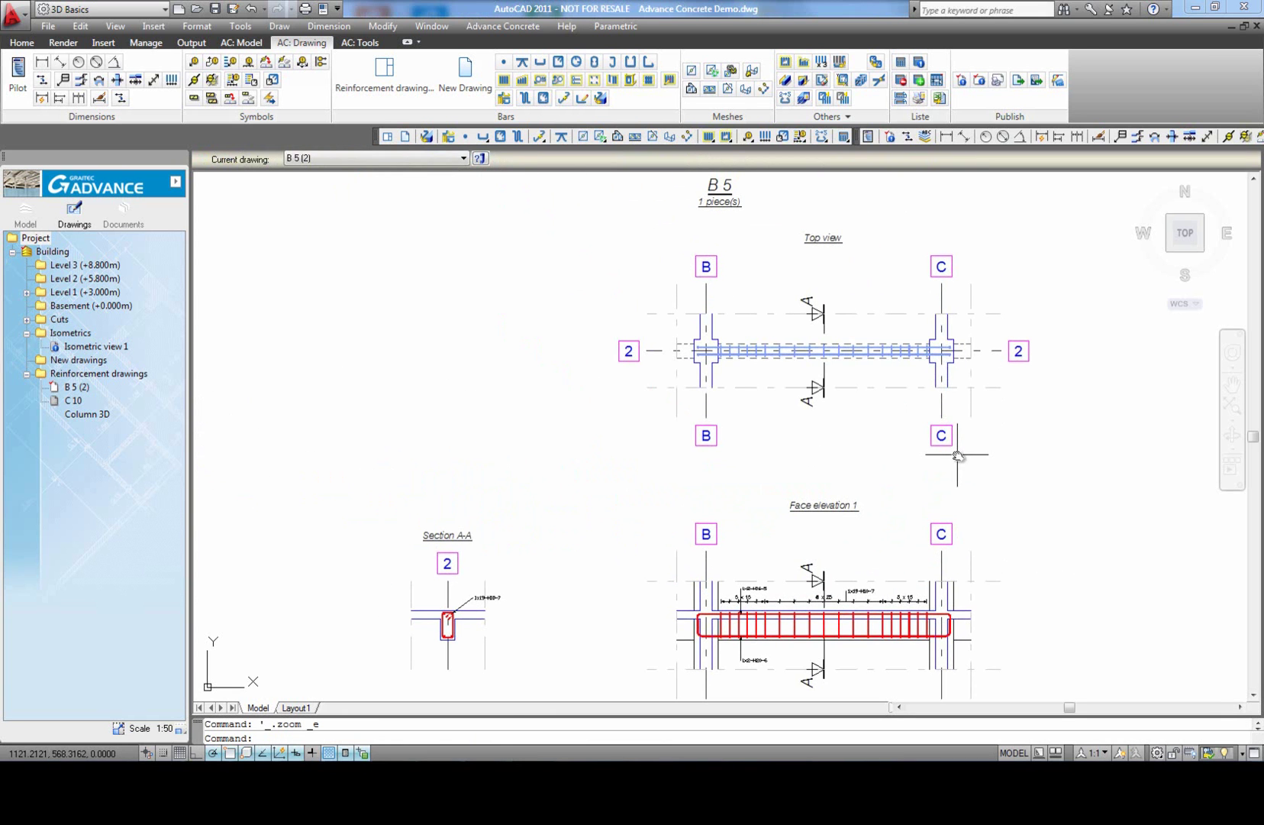
pyautogui.click(264, 89)
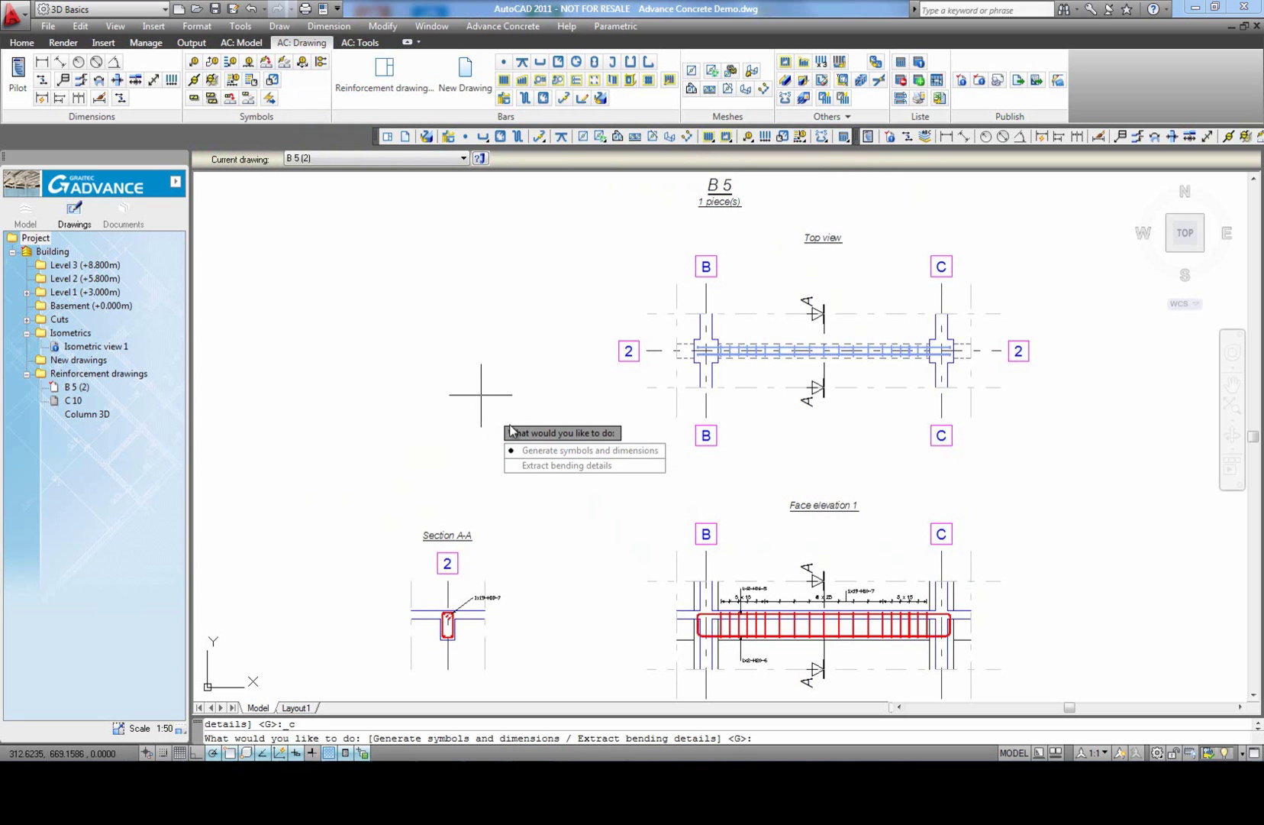
pyautogui.click(558, 467)
pyautogui.scroll(-4, 397, 229)
pyautogui.click(815, 491)
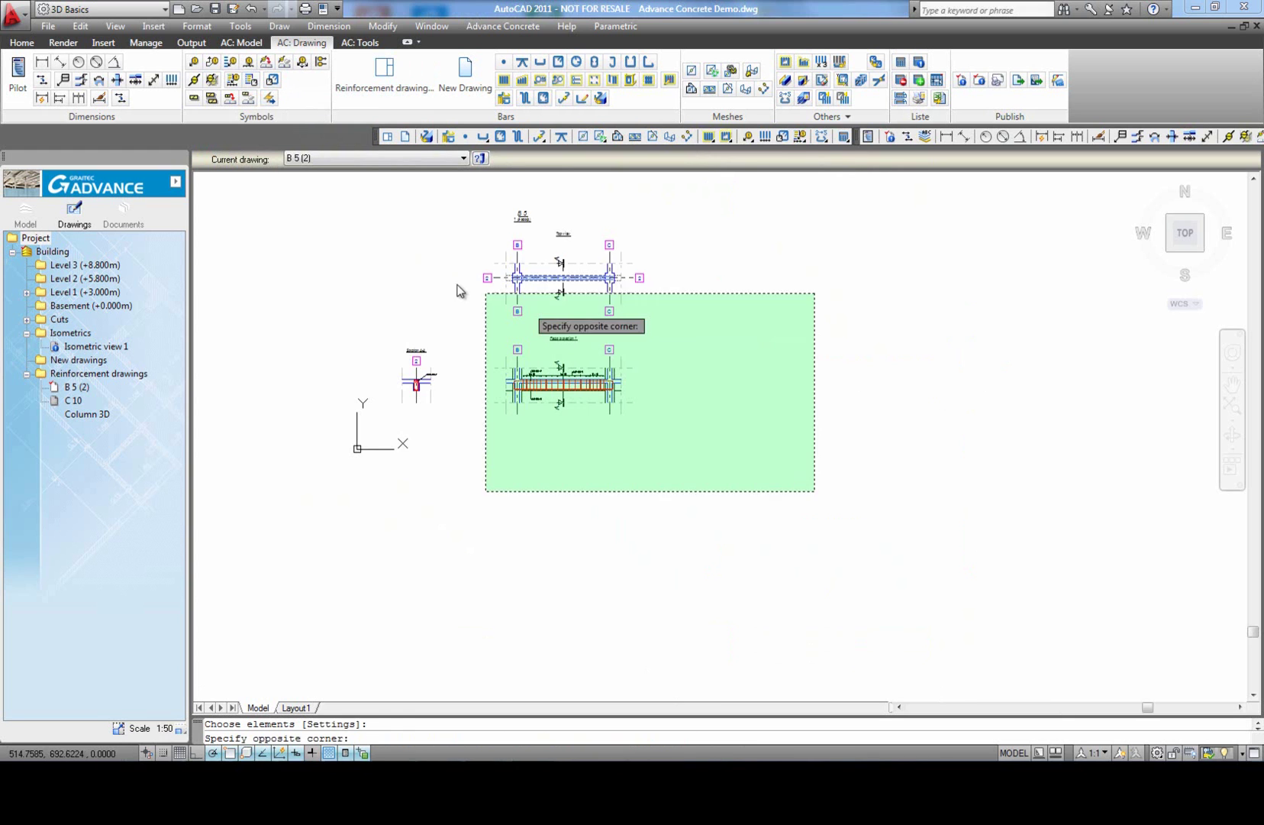
pyautogui.click(365, 248)
pyautogui.press('Return')
pyautogui.scroll(2, 402, 412)
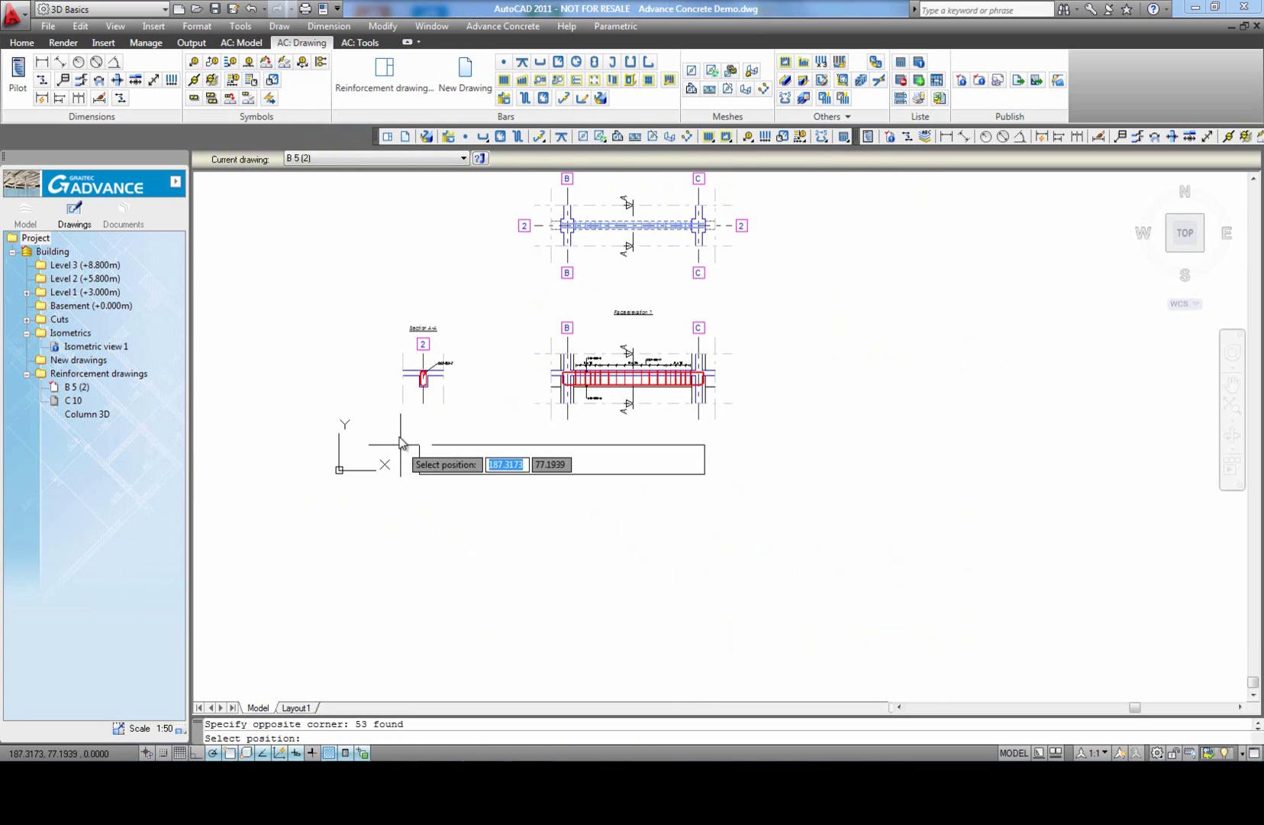
pyautogui.click(398, 439)
pyautogui.scroll(5, 600, 482)
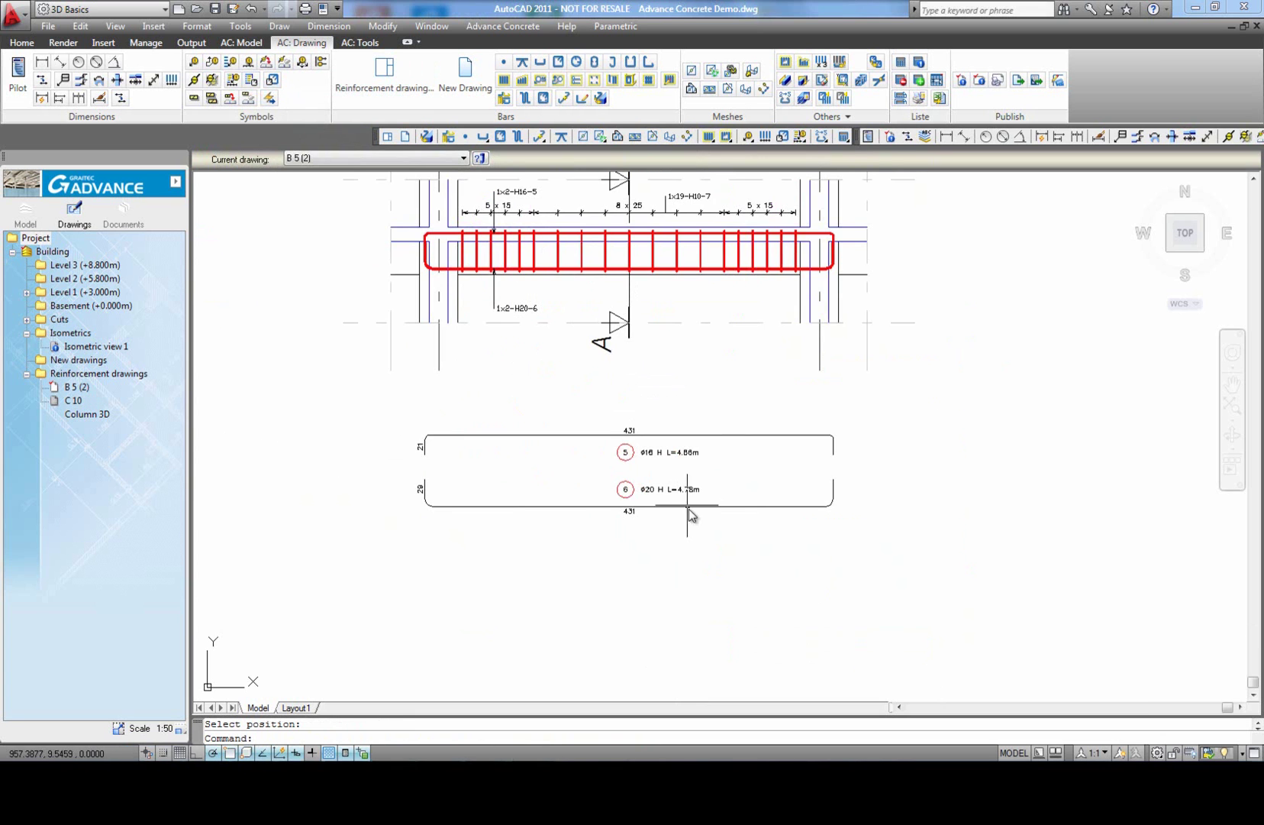
pyautogui.moveTo(341, 494)
pyautogui.mouseDown(button='middle')
pyautogui.moveTo(491, 471)
pyautogui.moveTo(542, 442)
pyautogui.mouseUp(button='middle')
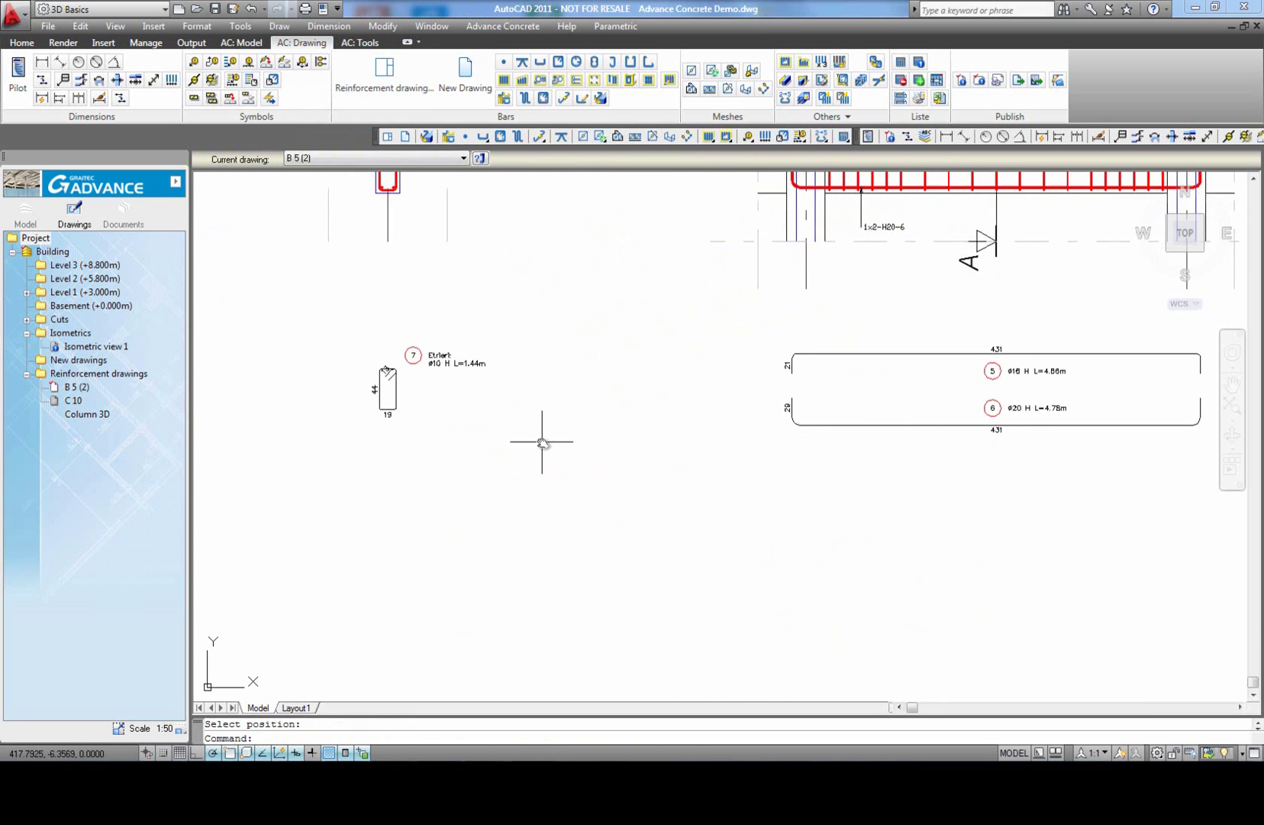
# Step: Run clash detection on the entire B 5 drawing
pyautogui.middleClick(478, 405)
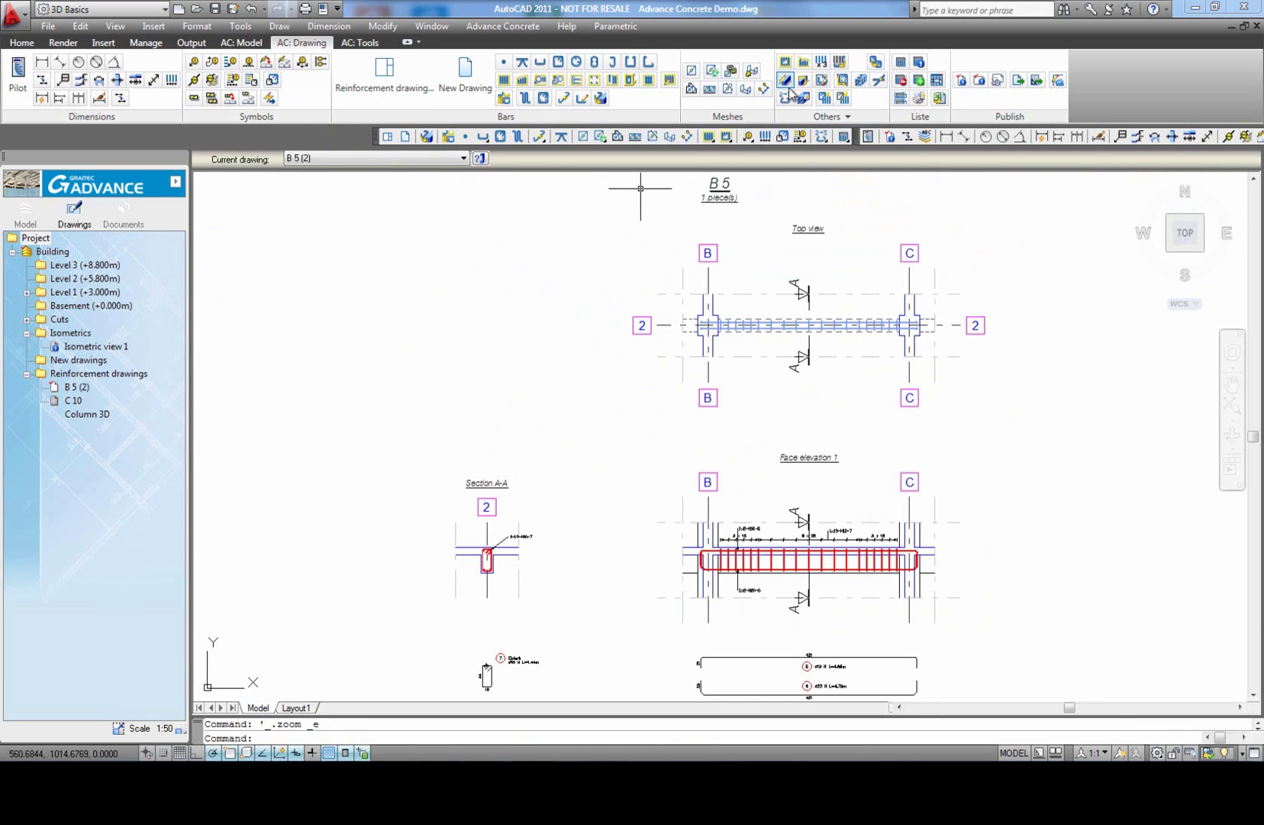
pyautogui.click(880, 80)
pyautogui.scroll(-4, 672, 424)
pyautogui.click(913, 589)
pyautogui.click(481, 290)
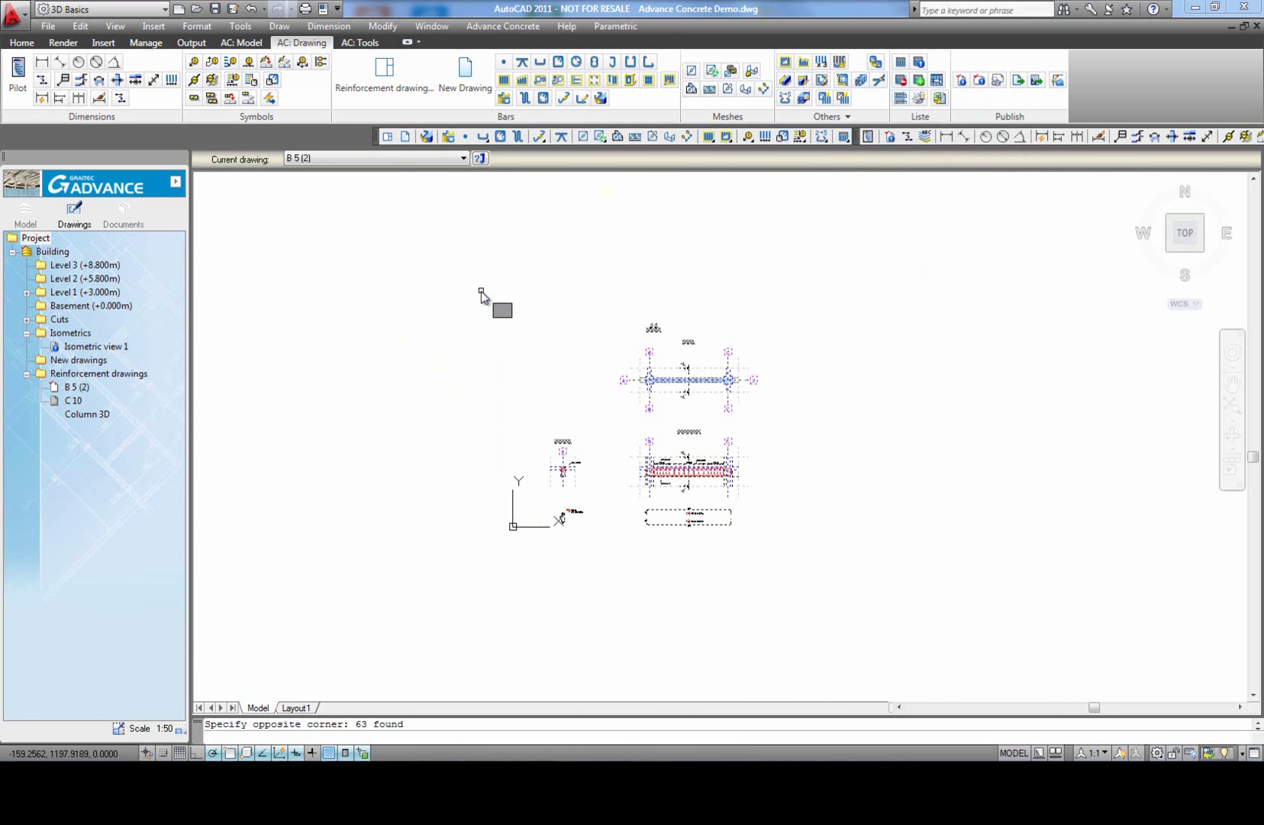
pyautogui.press('Return')
pyautogui.click(807, 349)
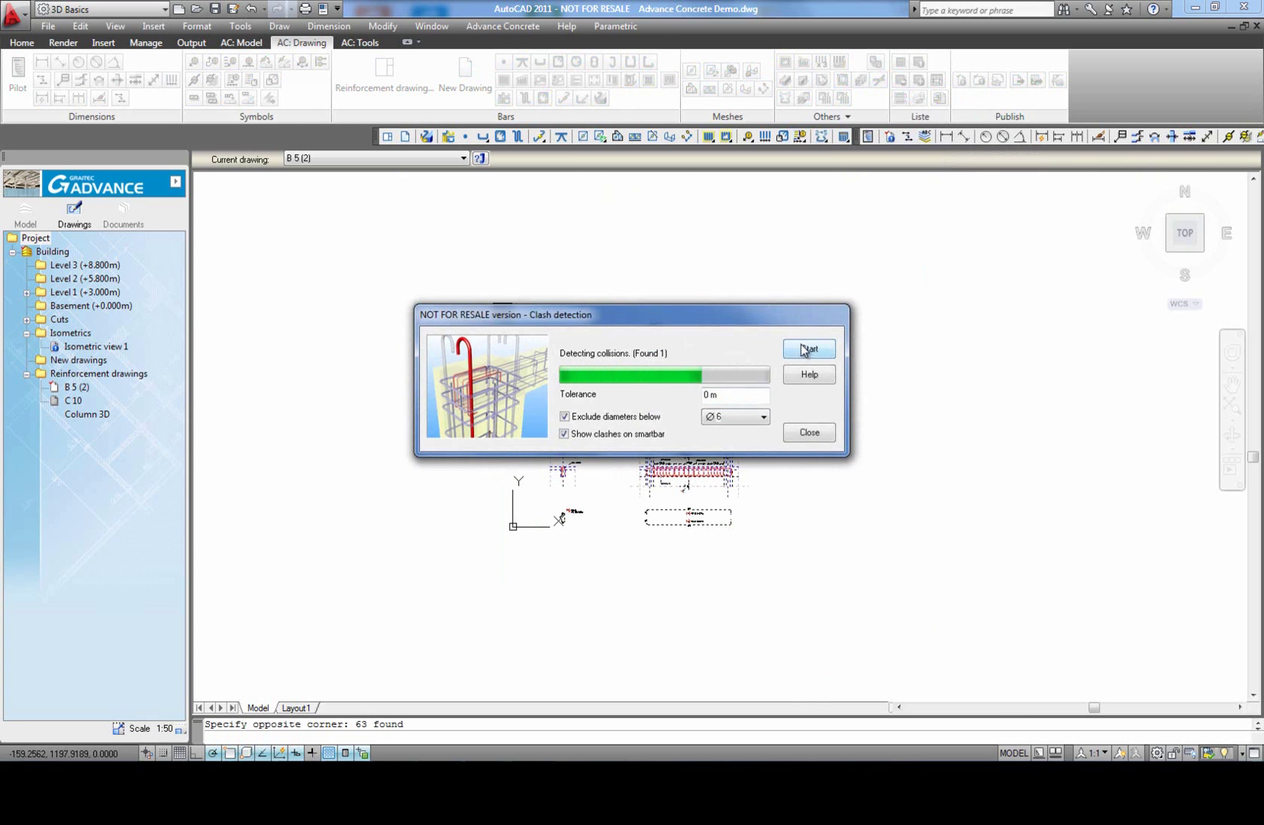
pyautogui.click(817, 436)
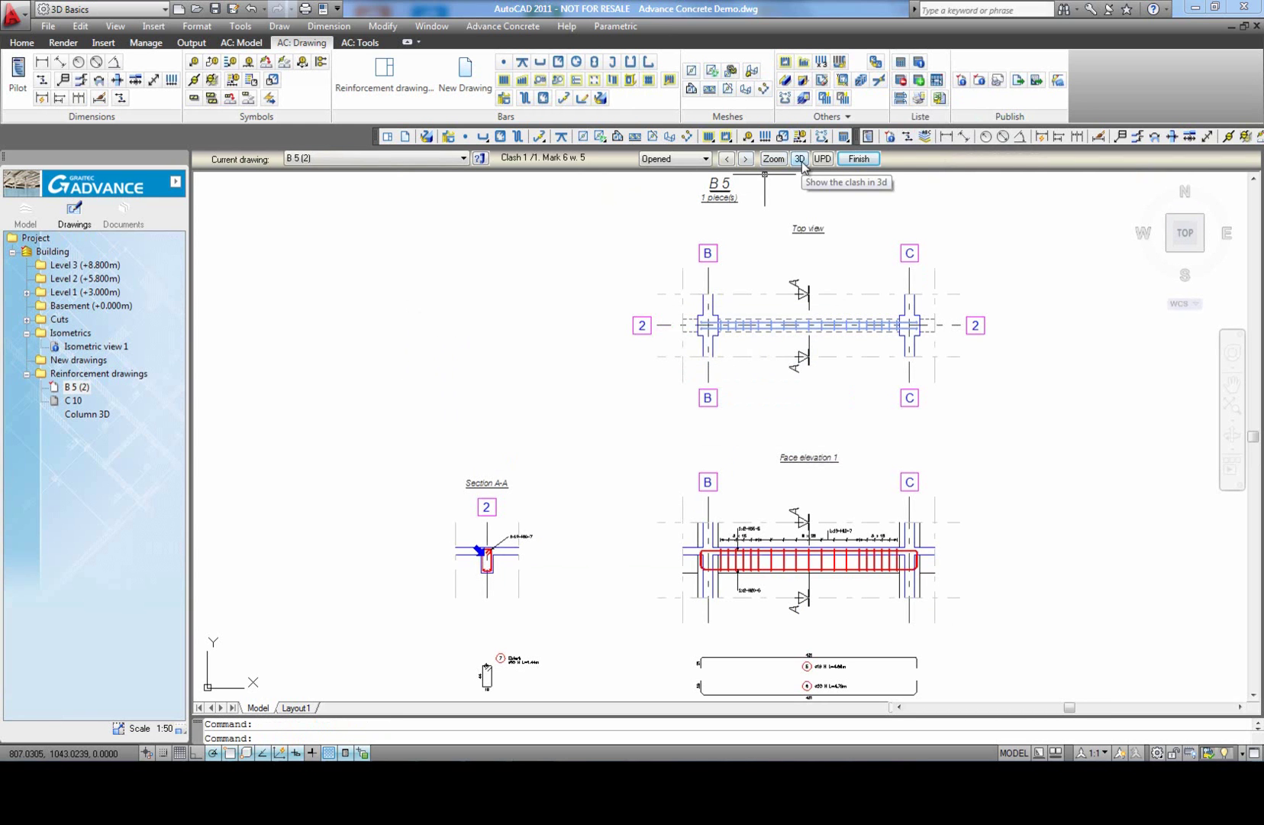
# Step: Examine the clash between marks 6 and 5 in the 3D viewer, and close the clash report, discarding its results
pyautogui.click(801, 159)
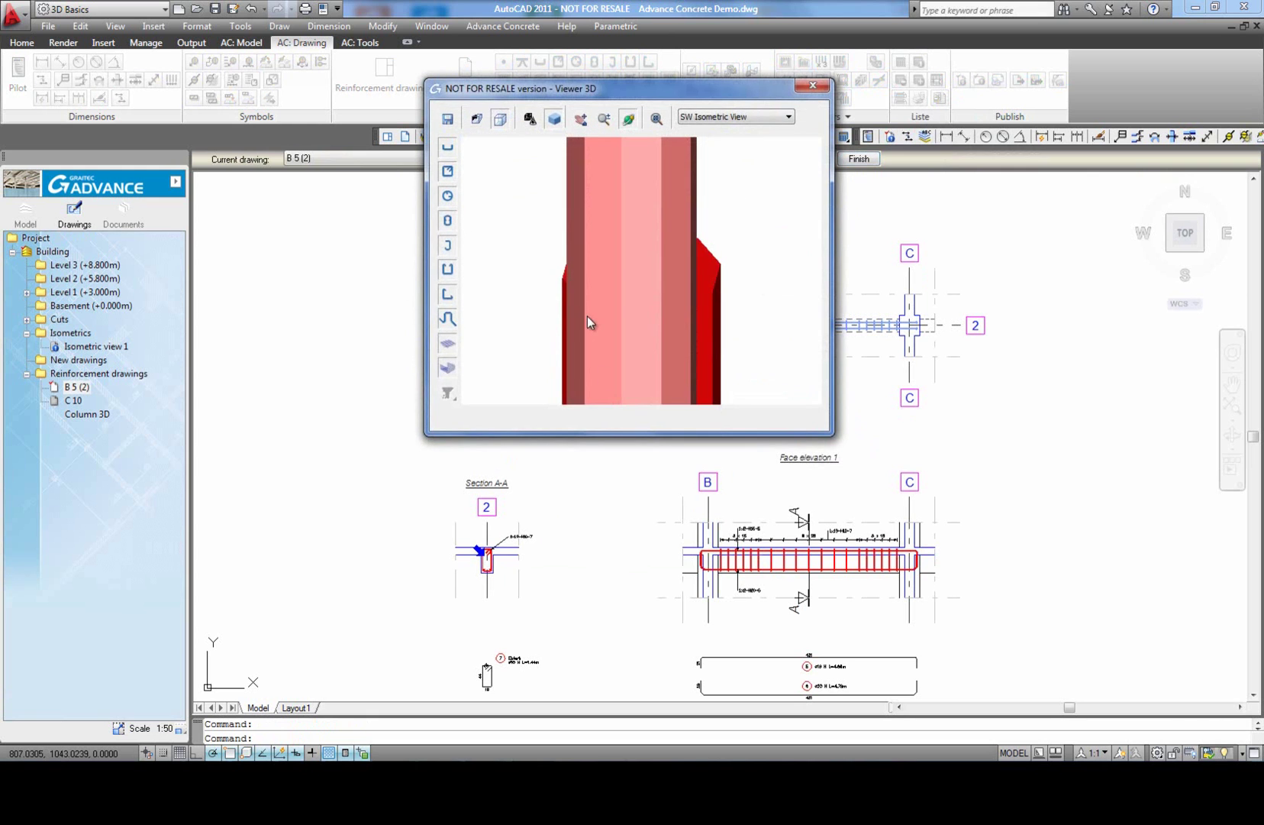
pyautogui.scroll(-10, 587, 316)
pyautogui.scroll(5, 653, 304)
pyautogui.scroll(3, 654, 294)
pyautogui.click(816, 85)
pyautogui.scroll(-2, 579, 484)
pyautogui.moveTo(571, 484); pyautogui.dragTo(512, 446, button='middle')
pyautogui.click(857, 159)
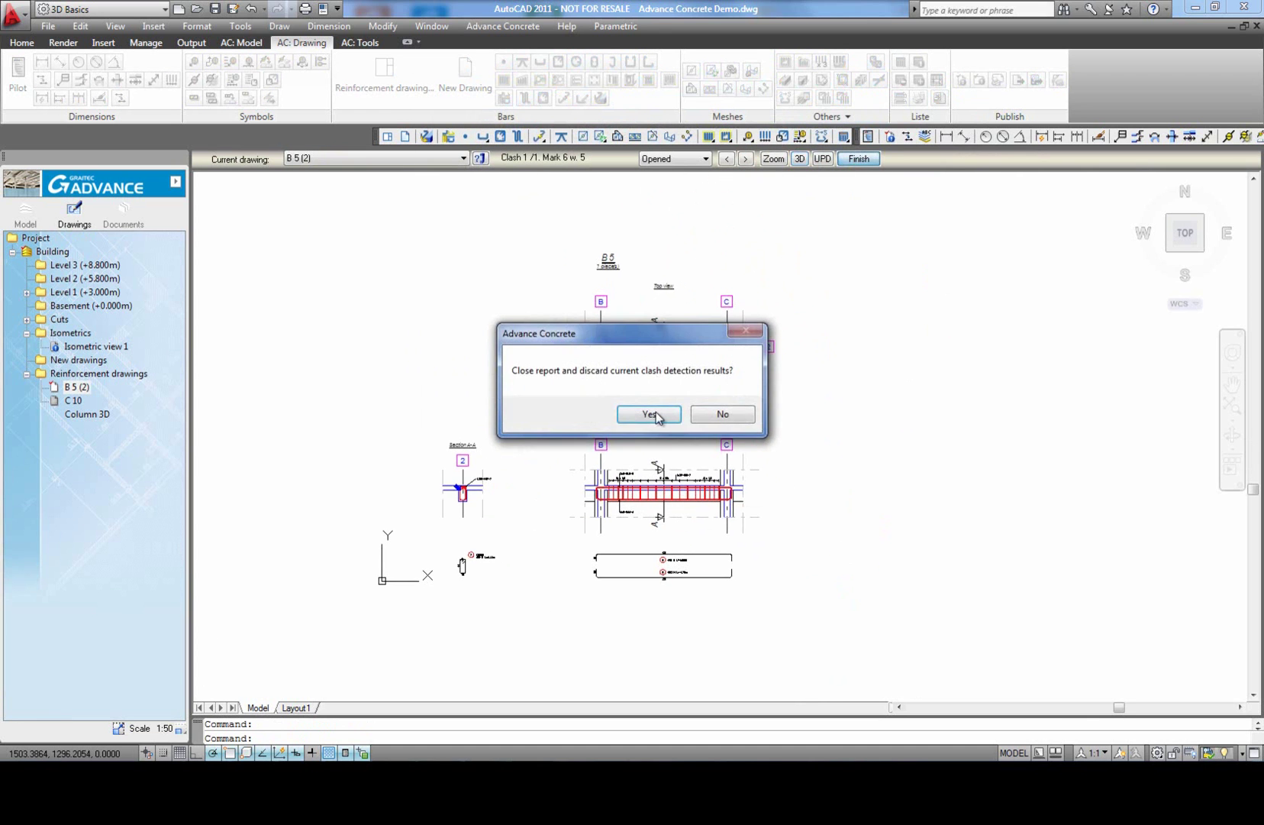
pyautogui.click(646, 415)
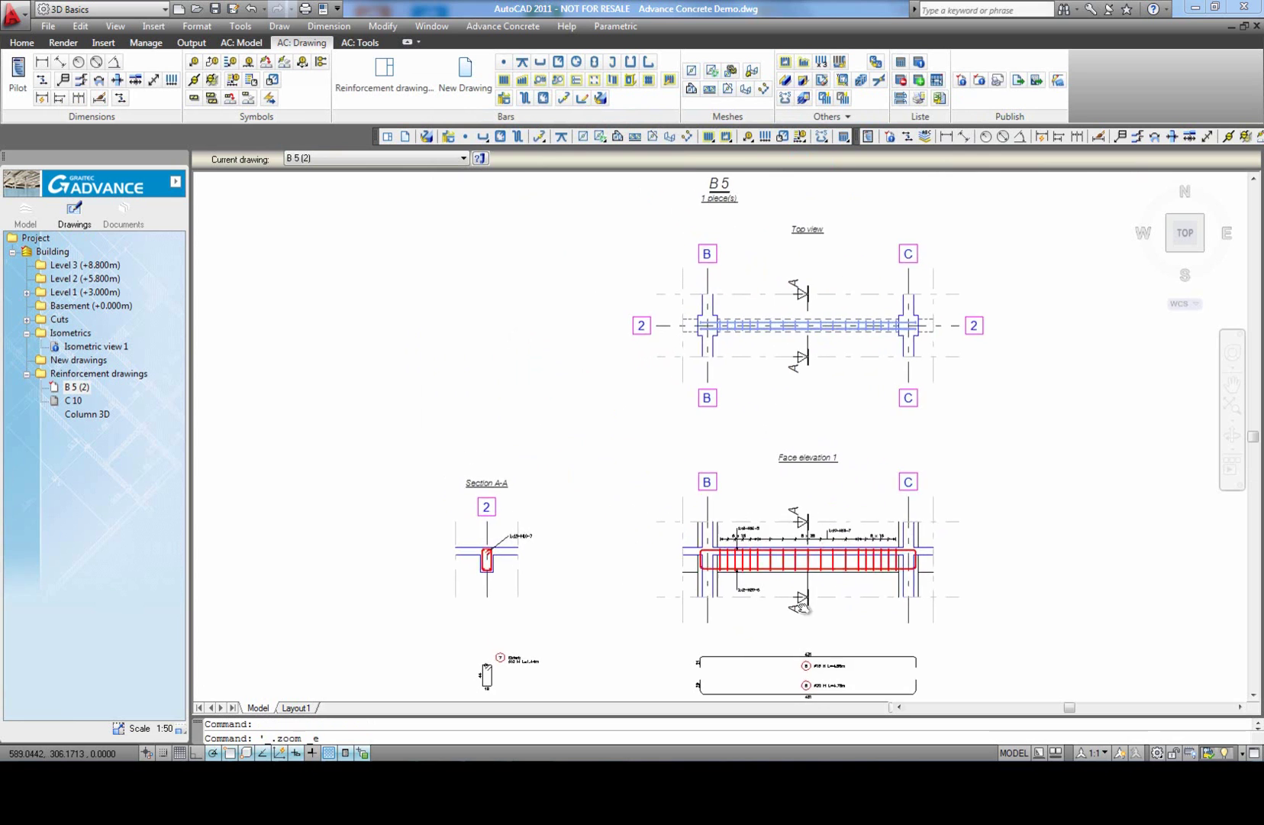
# Step: Set the upper H16 bar's concrete covers at Ext 1 and Ext 2 to 0.025 m in Face elevation 1
pyautogui.scroll(5, 676, 534)
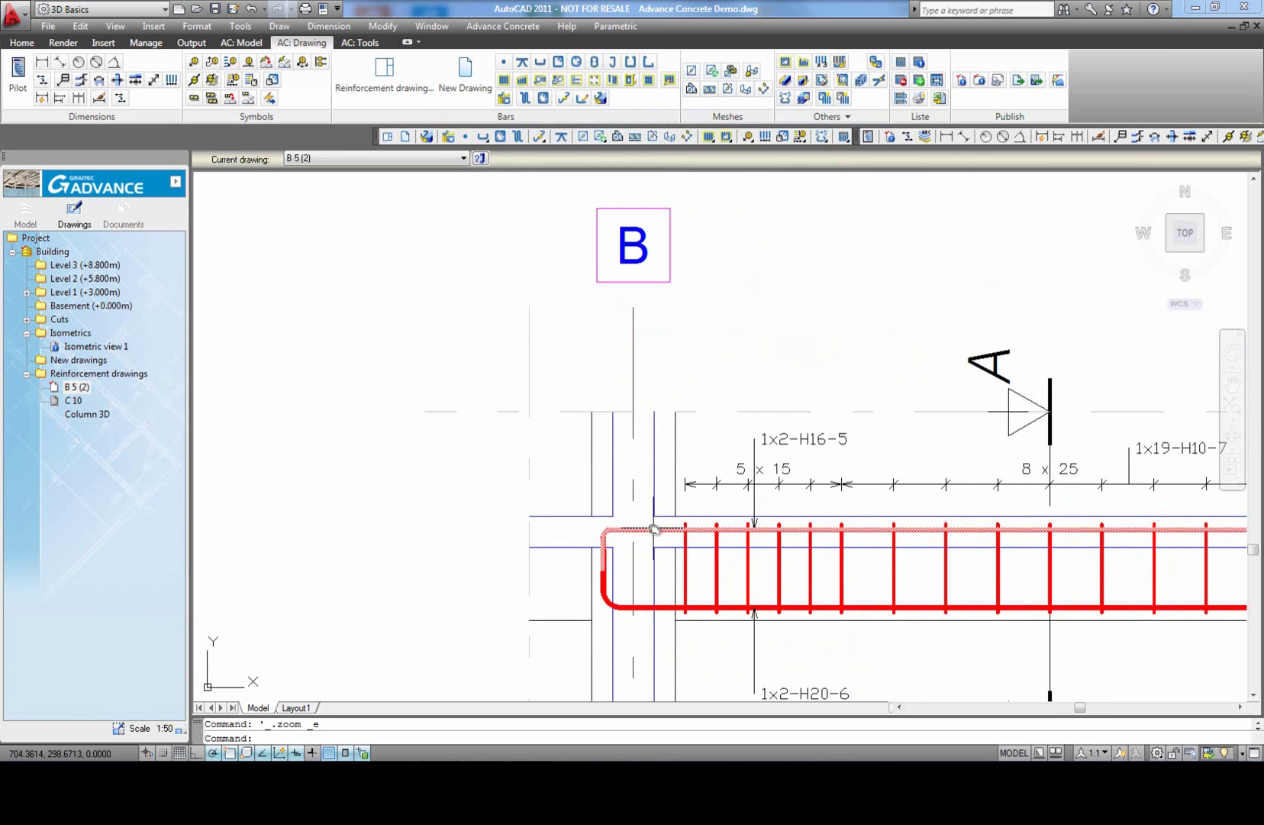
pyautogui.click(655, 528)
pyautogui.click(566, 160)
pyautogui.click(579, 175)
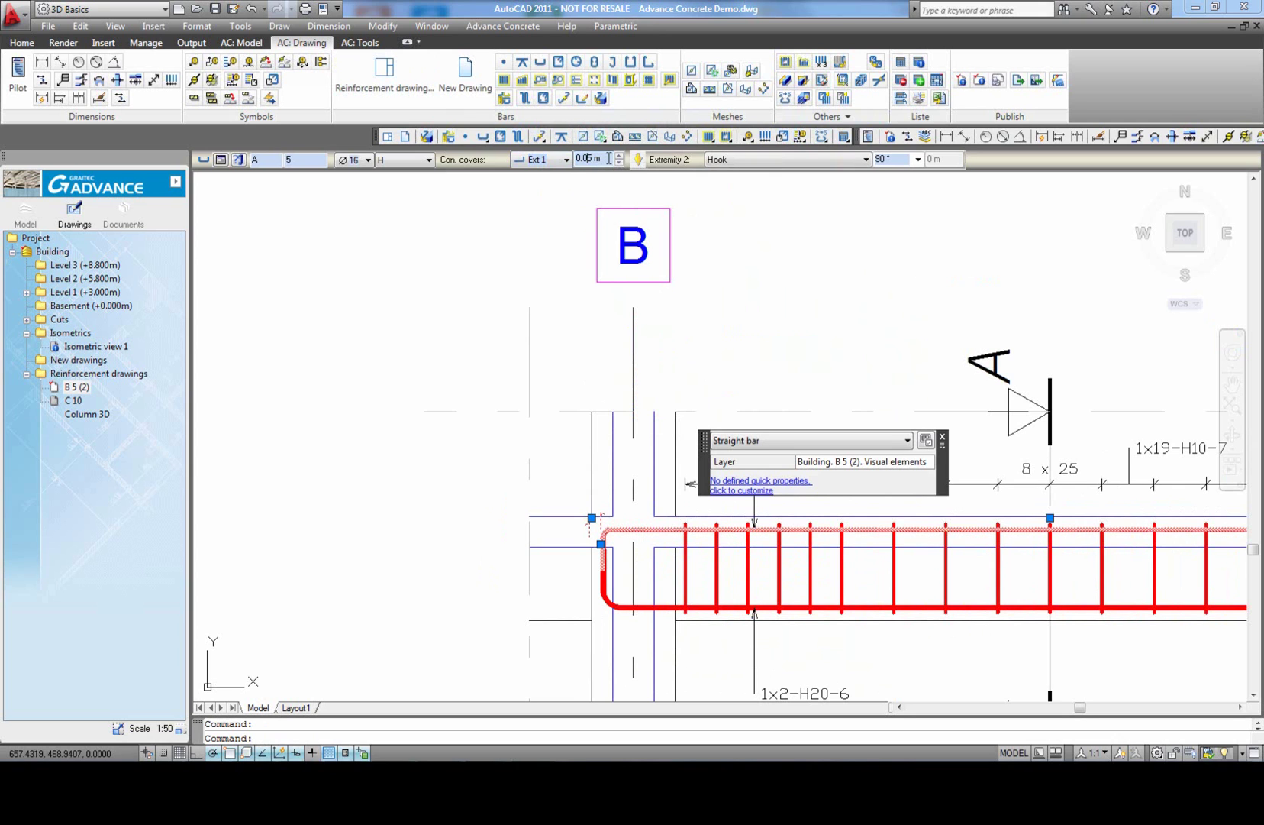
pyautogui.click(547, 163)
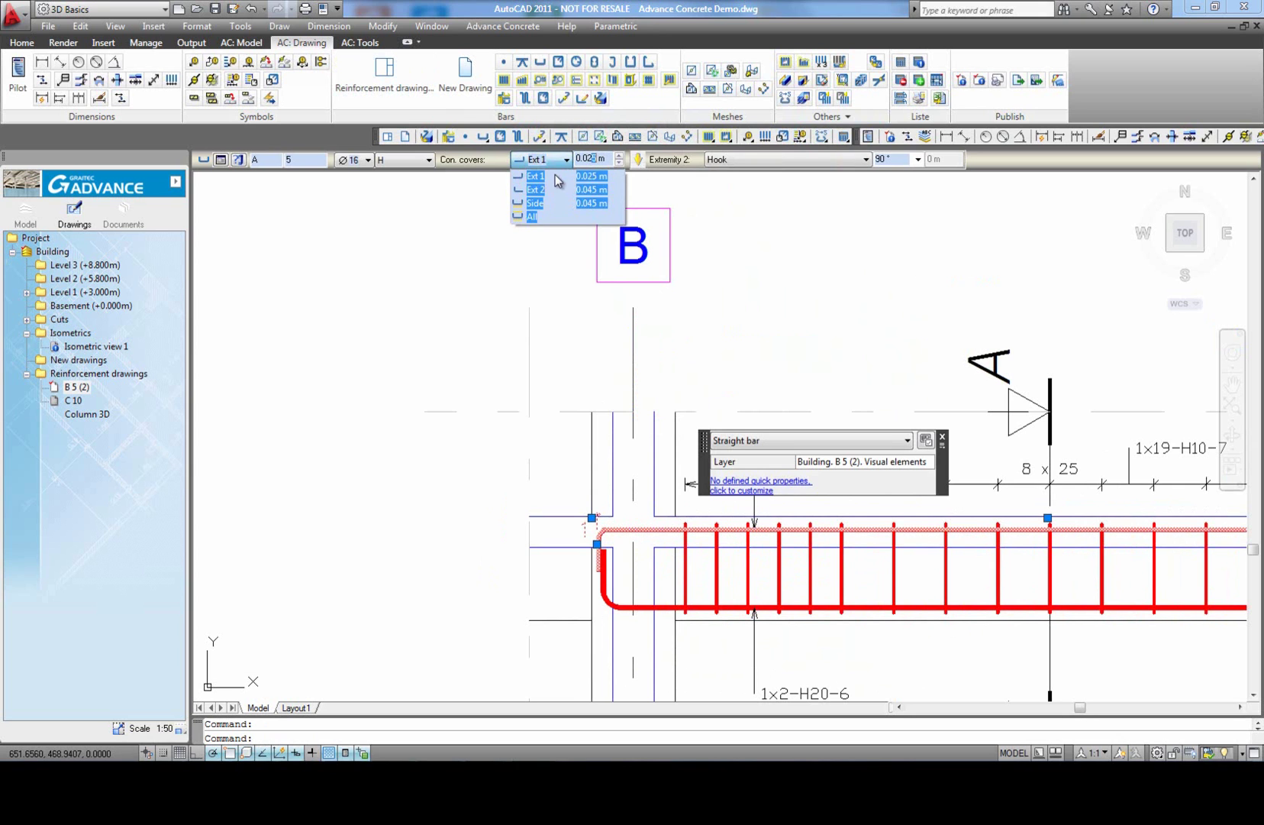
pyautogui.click(554, 194)
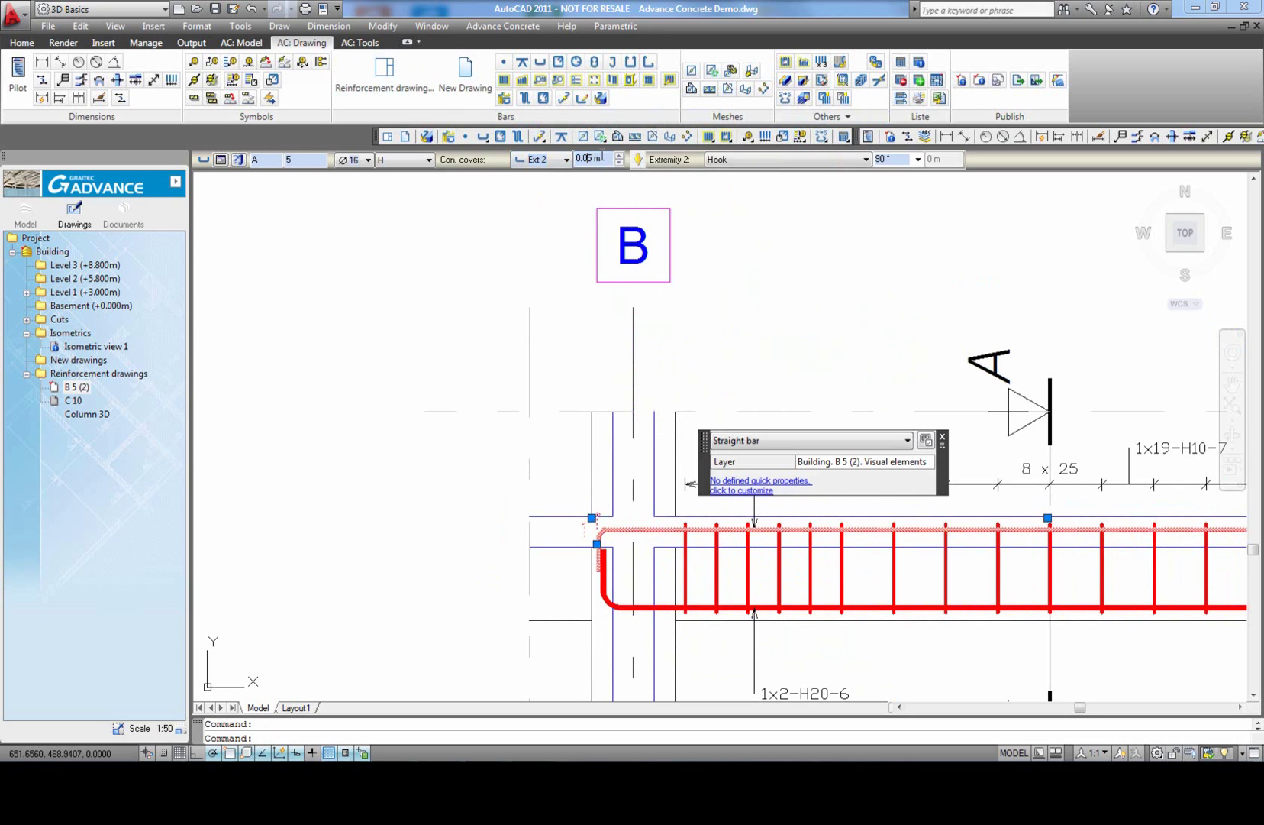
pyautogui.press('Escape')
pyautogui.scroll(-4, 439, 342)
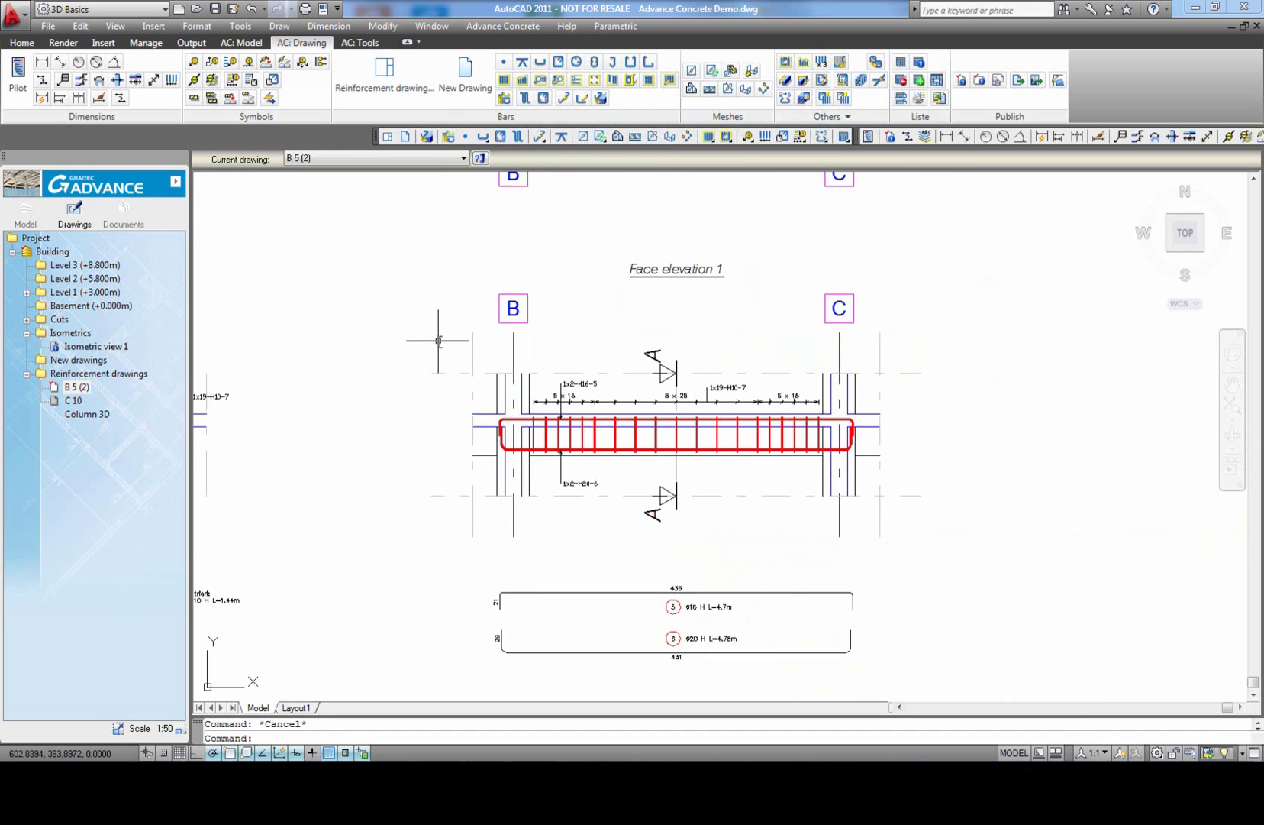
# Step: Check the whole B 5 drawing for bar clashes again after the cover change
pyautogui.middleClick(415, 349)
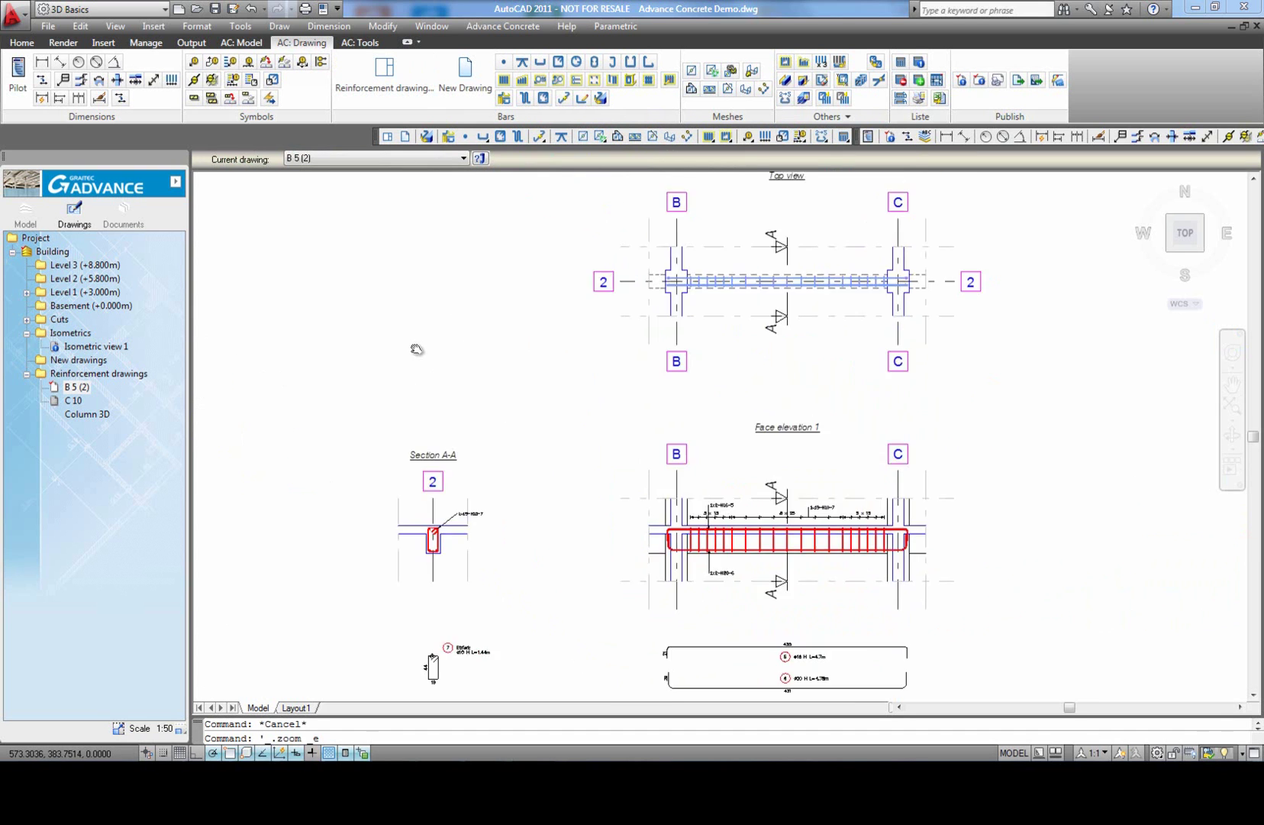
pyautogui.click(878, 81)
pyautogui.scroll(-3, 611, 359)
pyautogui.click(941, 601)
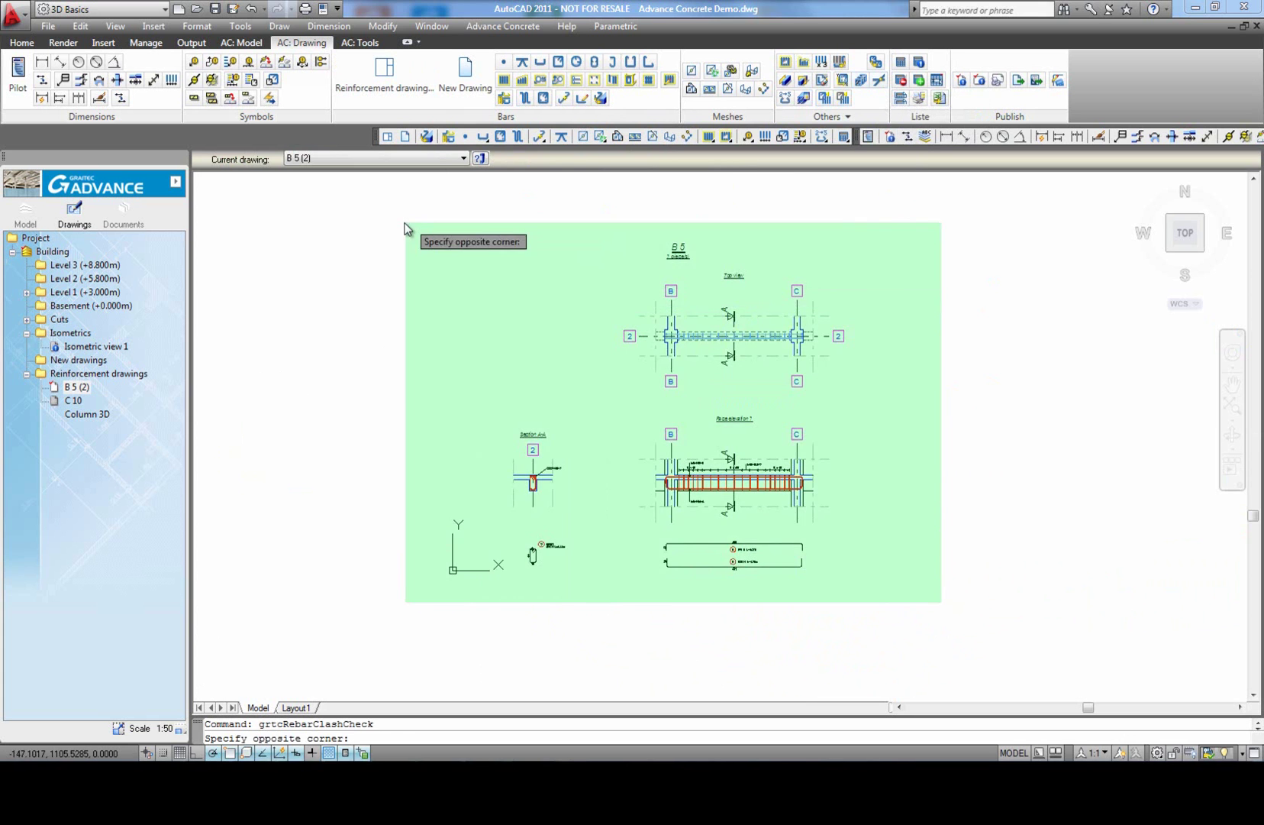
pyautogui.click(406, 228)
pyautogui.click(808, 349)
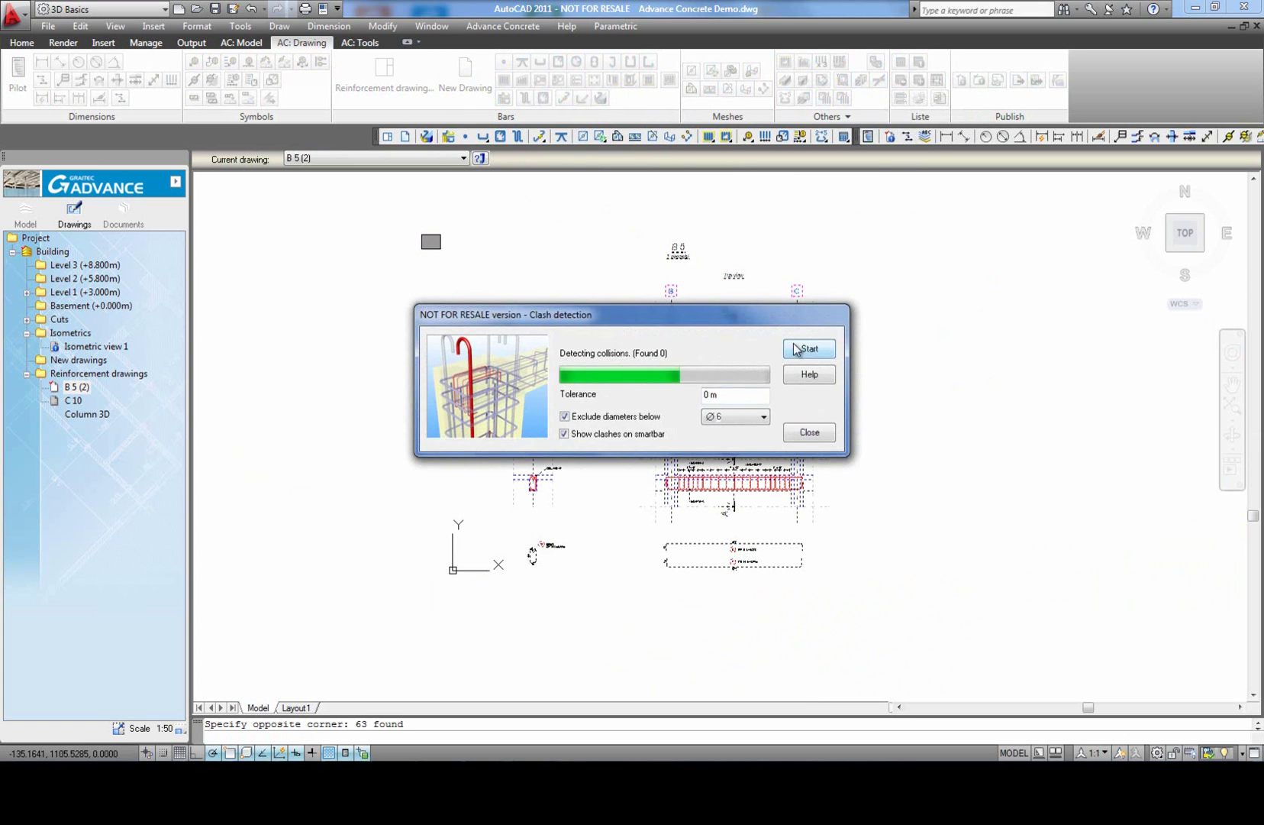
pyautogui.click(809, 433)
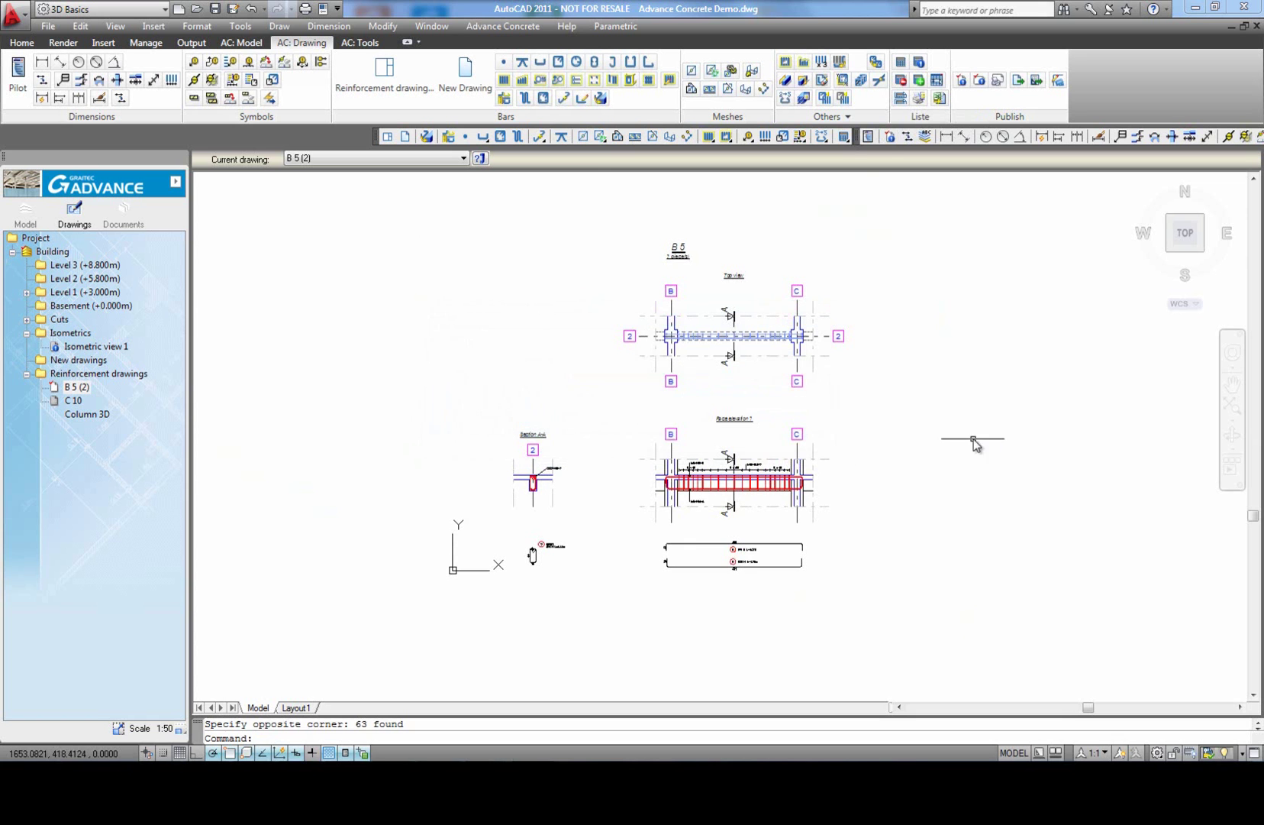
pyautogui.middleClick(953, 432)
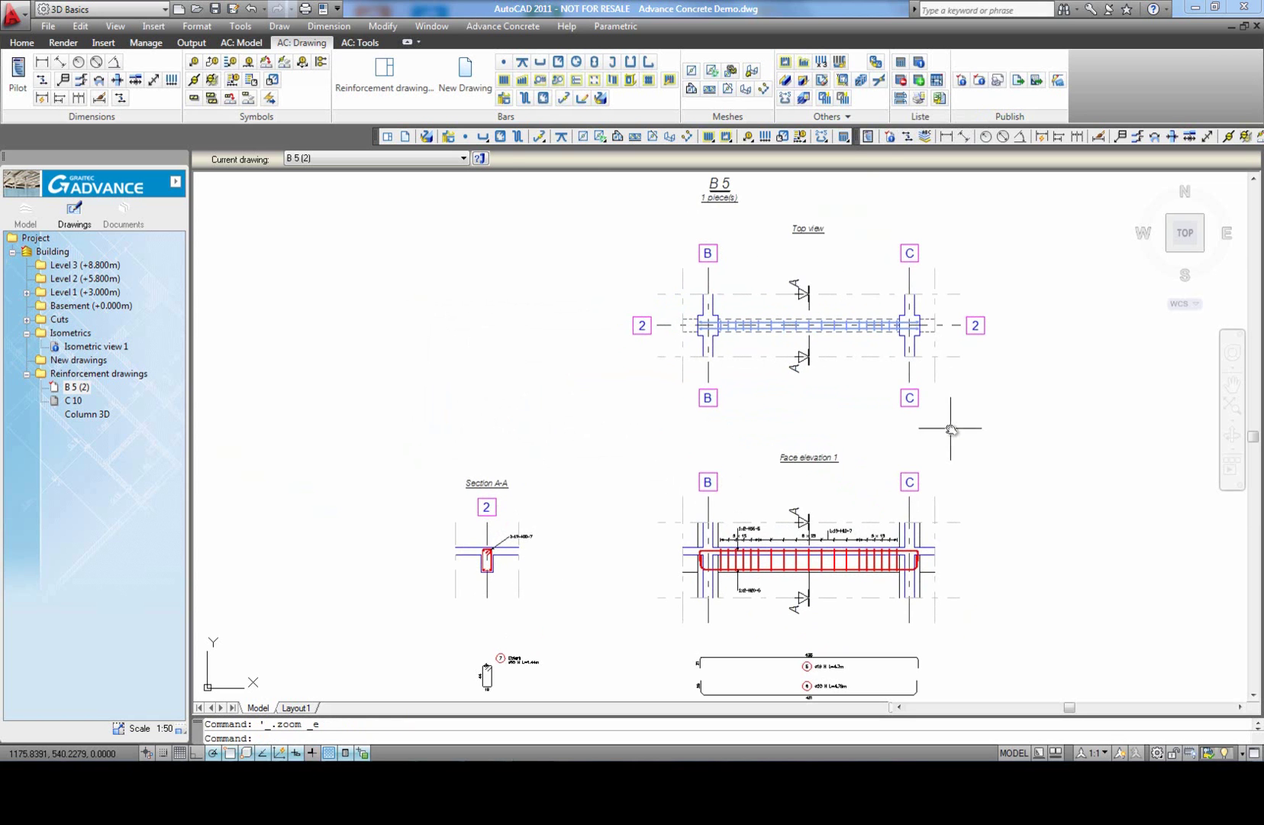
# Step: Label the lower H20 bars and the upper H16 bars in Section A-A with MultixQt-Size-Mark symbols beside the beam
pyautogui.click(196, 62)
pyautogui.scroll(5, 504, 507)
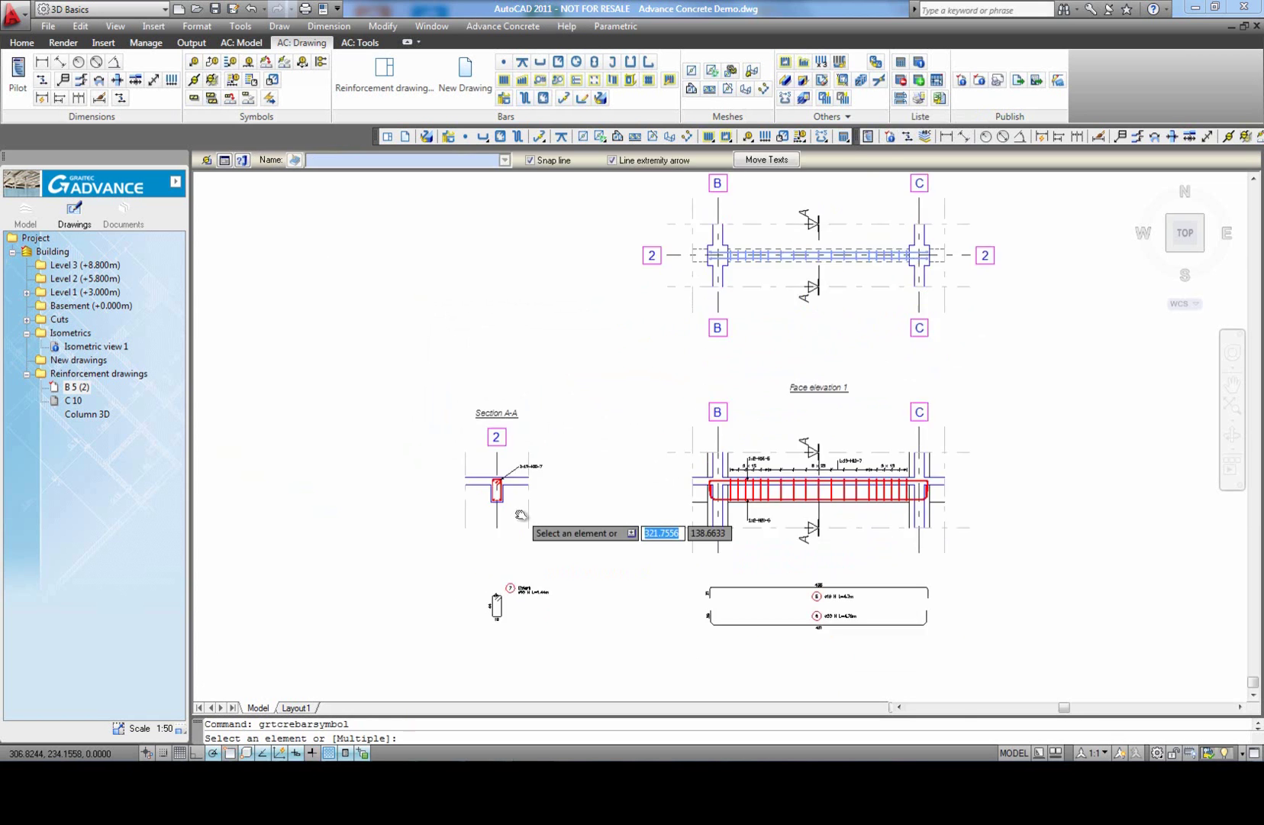
pyautogui.click(447, 469)
pyautogui.click(536, 525)
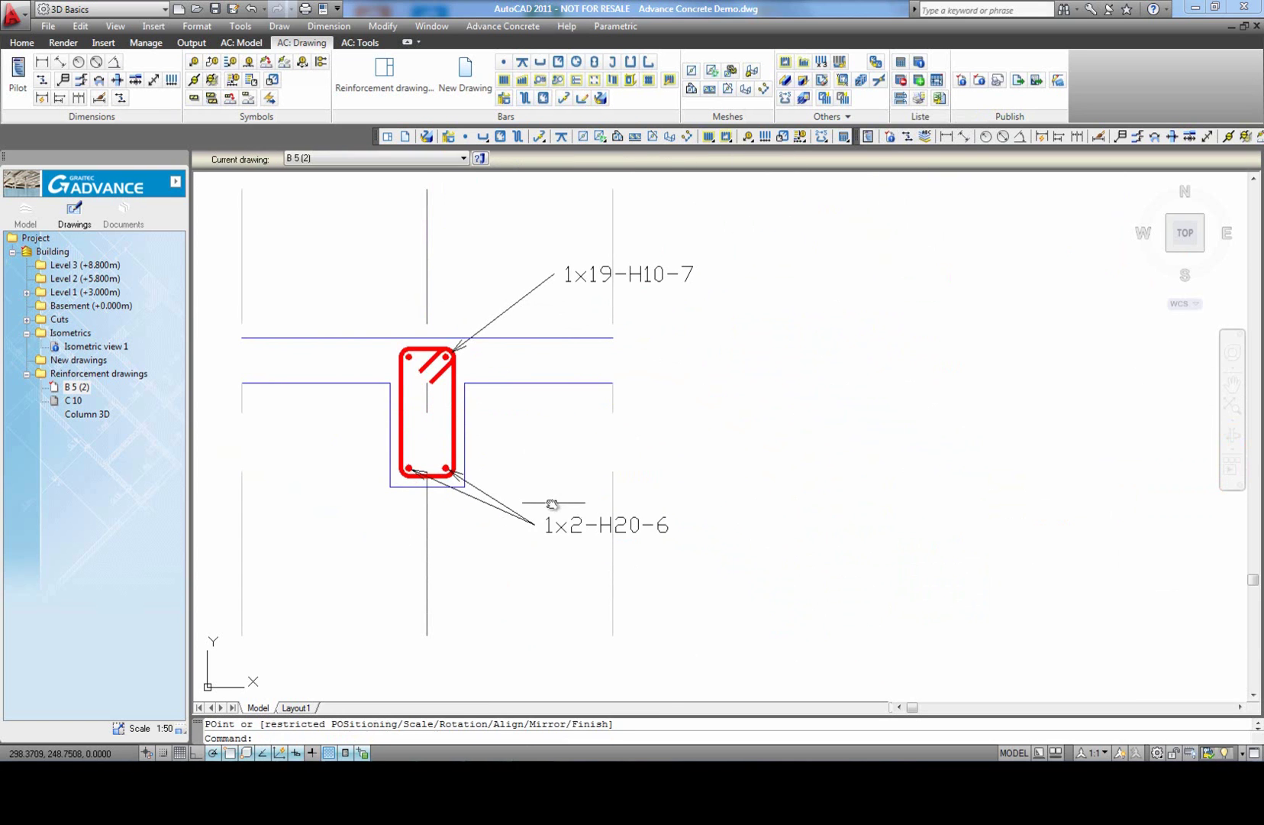
pyautogui.press('Return')
pyautogui.click(422, 382)
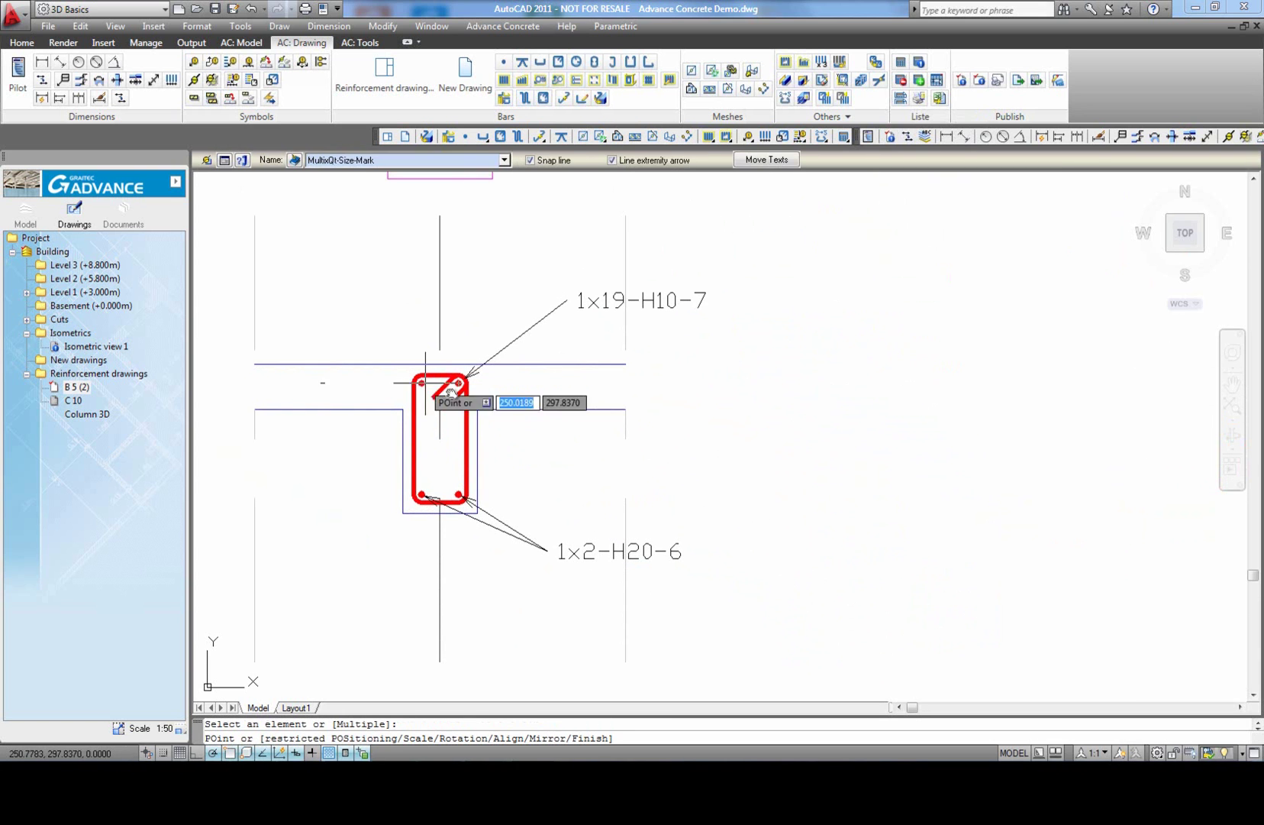
pyautogui.click(563, 349)
# Step: Move the H10 frame label in Section A-A down between the upper and lower bar labels
pyautogui.click(571, 302)
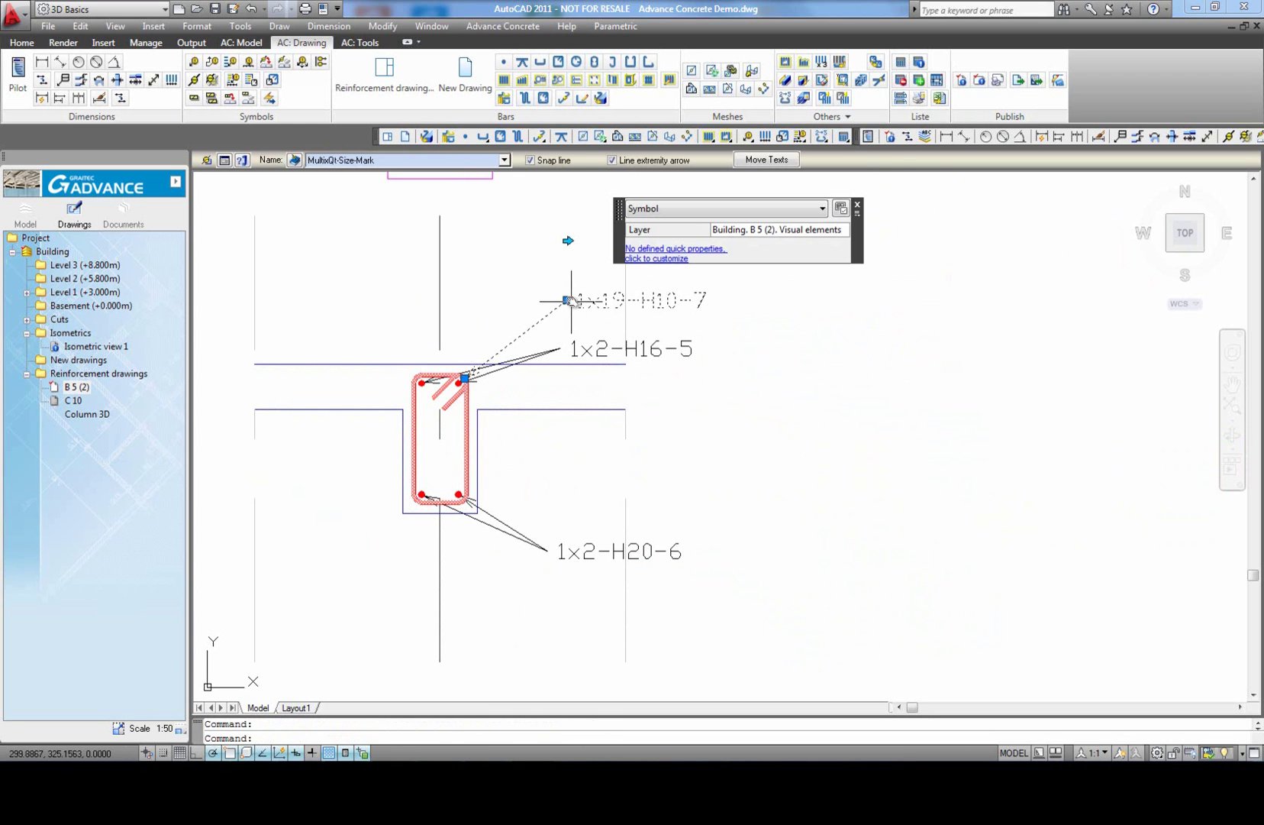
pyautogui.click(566, 300)
pyautogui.click(544, 445)
pyautogui.press('Escape')
pyautogui.scroll(-4, 539, 427)
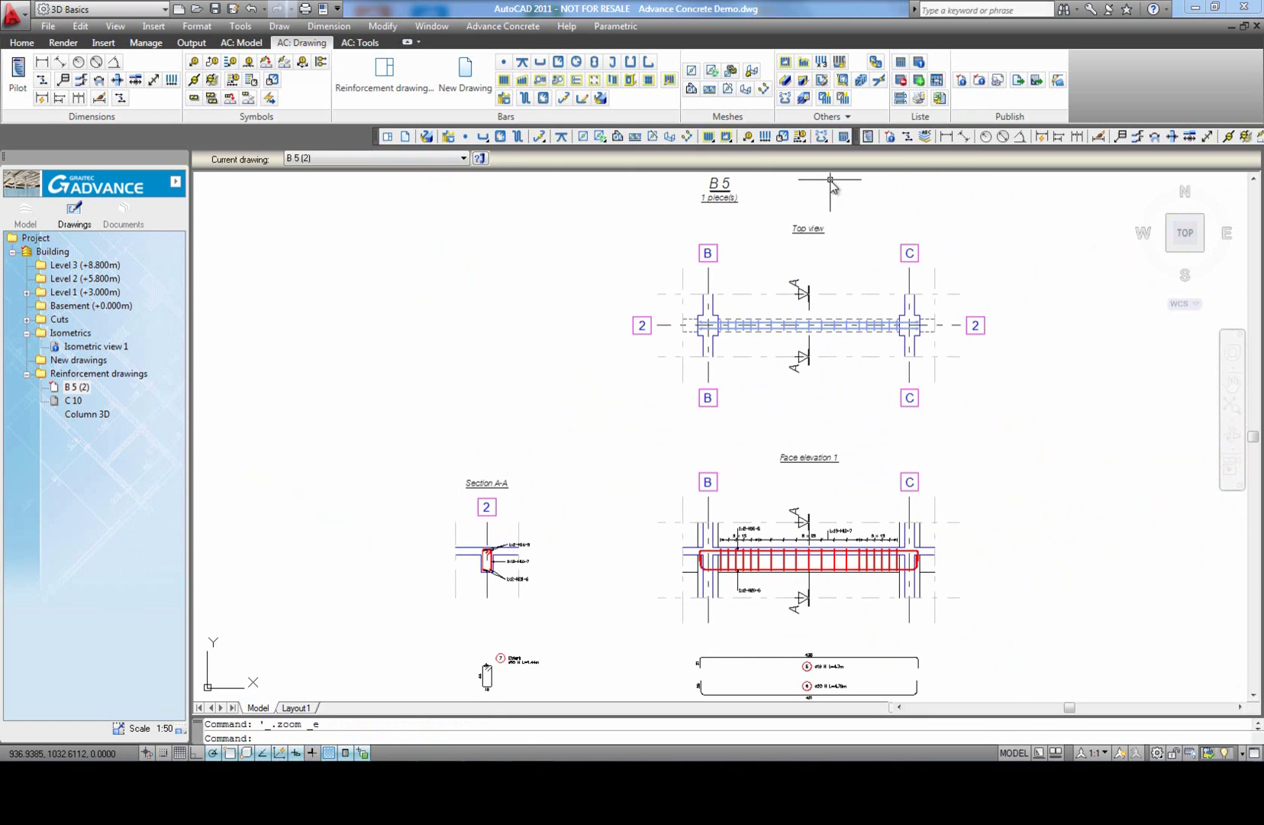
# Step: Show the beam and its two supporting columns from Face elevation 1 with their reinforcement in the 3D viewer
pyautogui.click(861, 80)
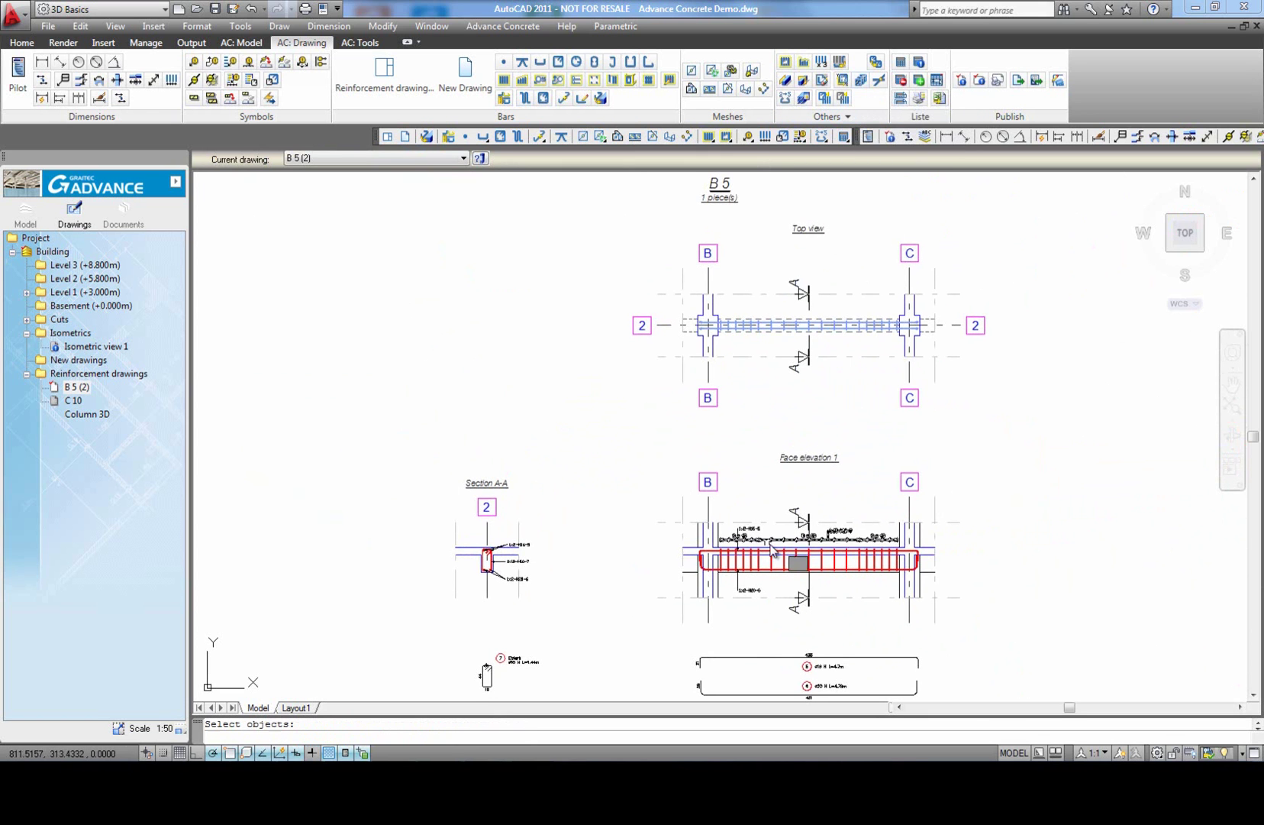
pyautogui.scroll(5, 733, 548)
pyautogui.click(732, 545)
pyautogui.moveTo(844, 543); pyautogui.dragTo(376, 489, button='middle')
pyautogui.click(775, 519)
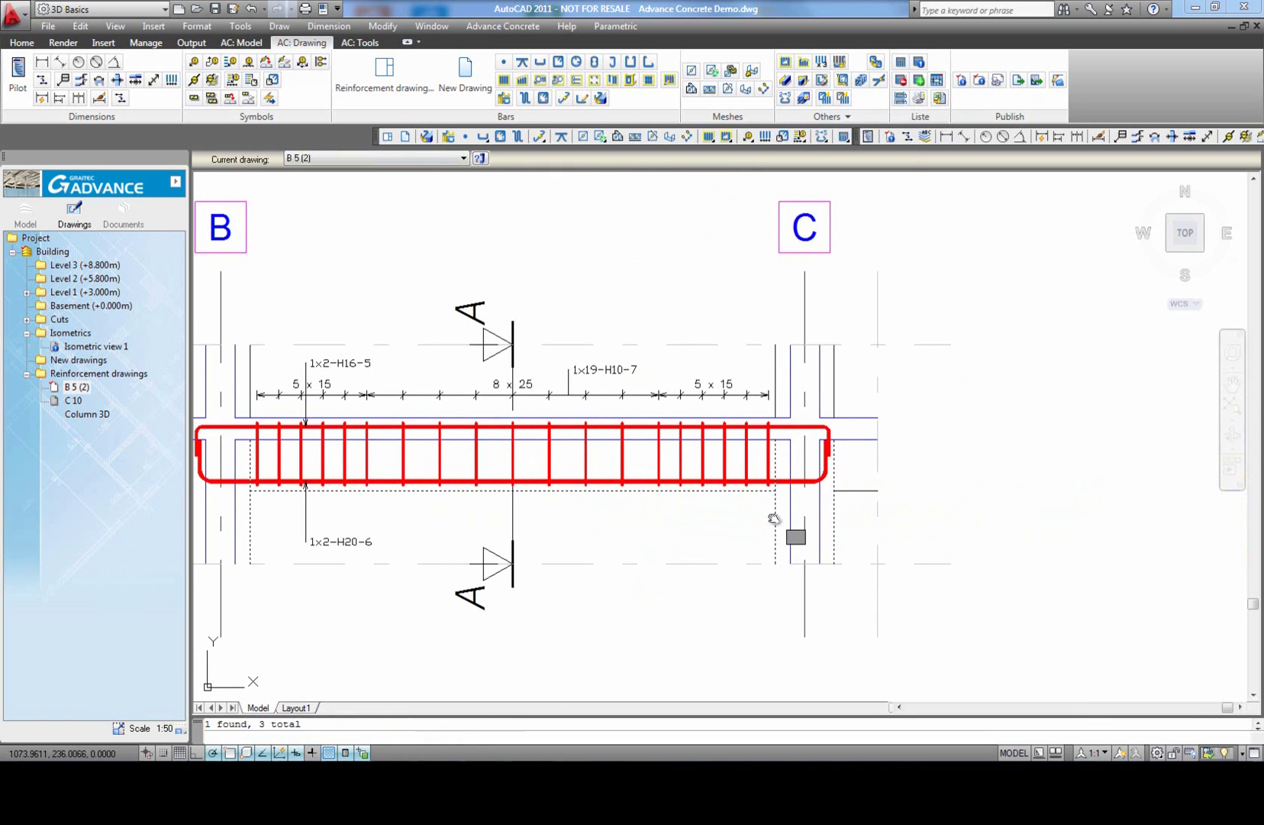
pyautogui.press('Return')
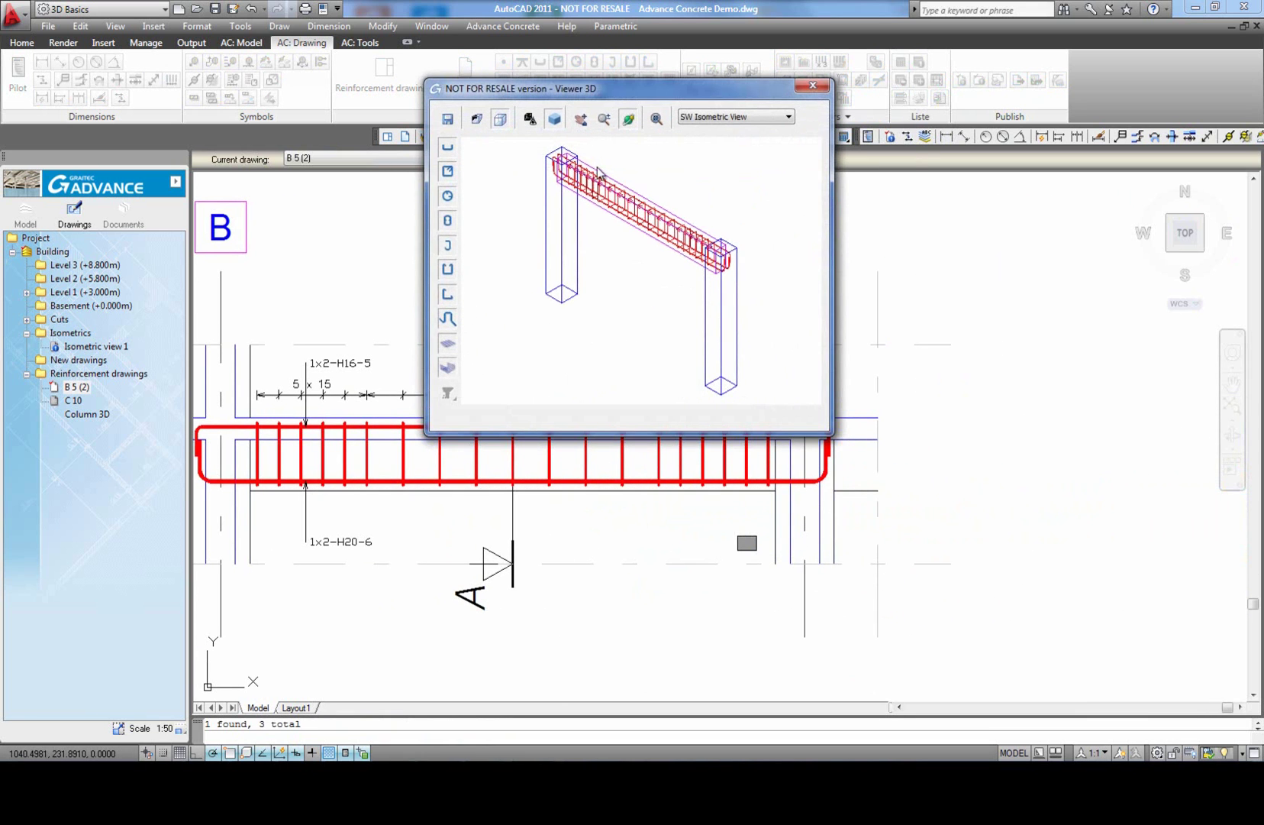
# Step: Save the SW isometric view as a drawing with custom entities named 3D Beam, and close the 3D viewer
pyautogui.click(447, 122)
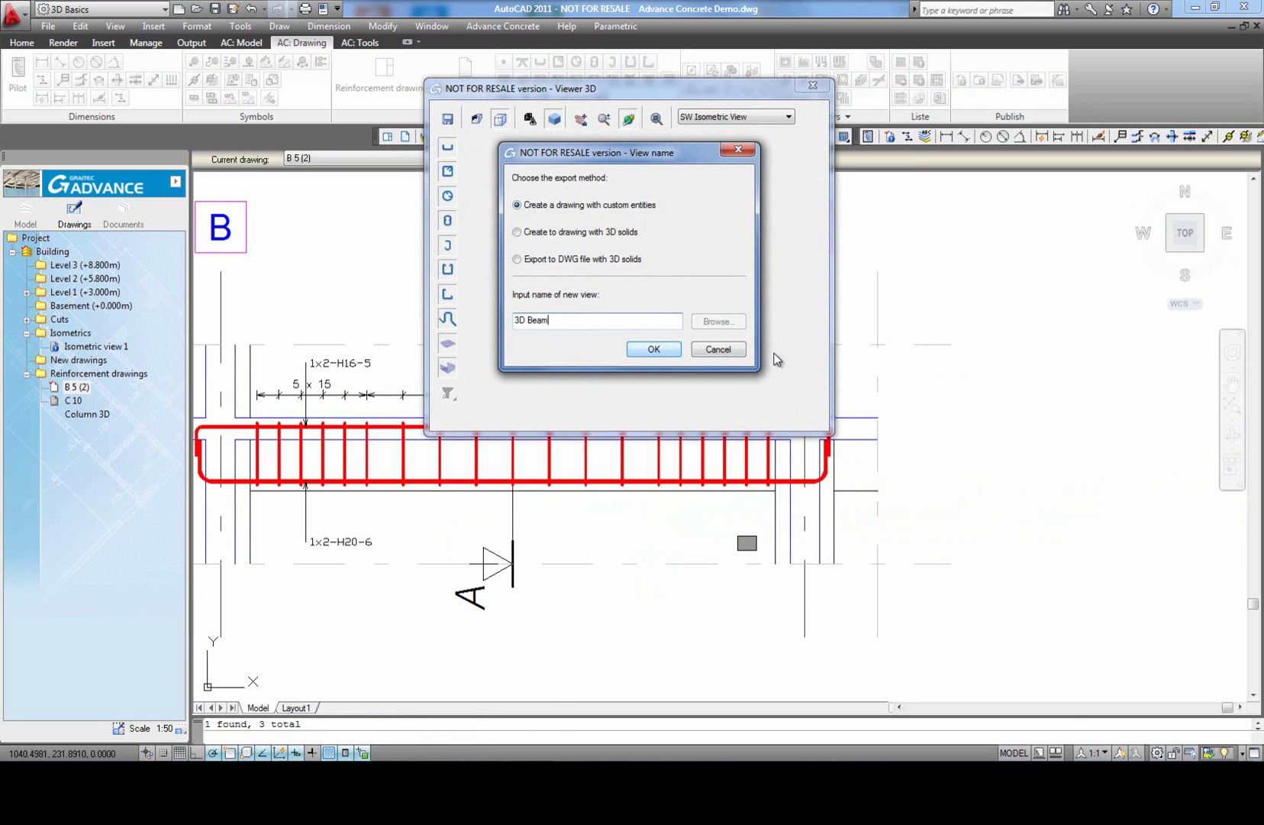
pyautogui.click(667, 353)
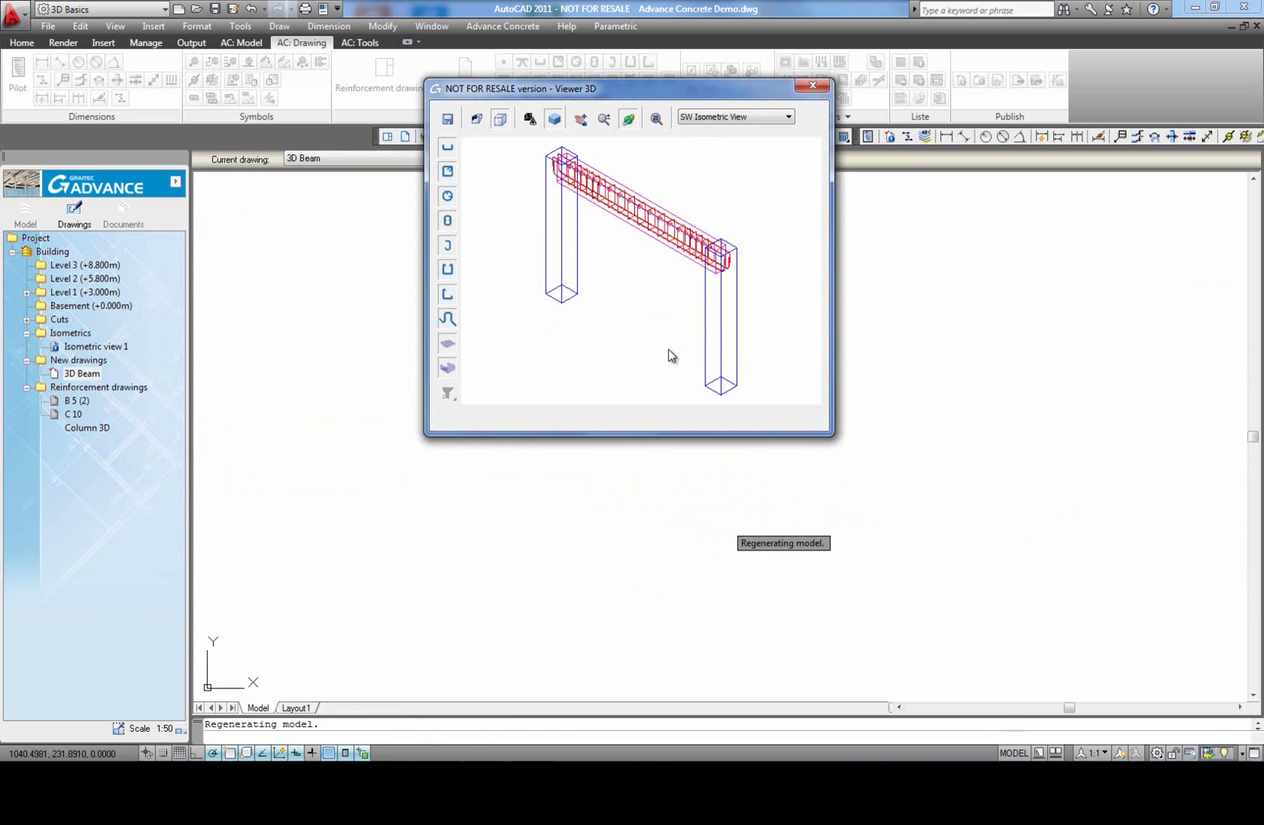
pyautogui.click(812, 87)
pyautogui.scroll(-5, 649, 366)
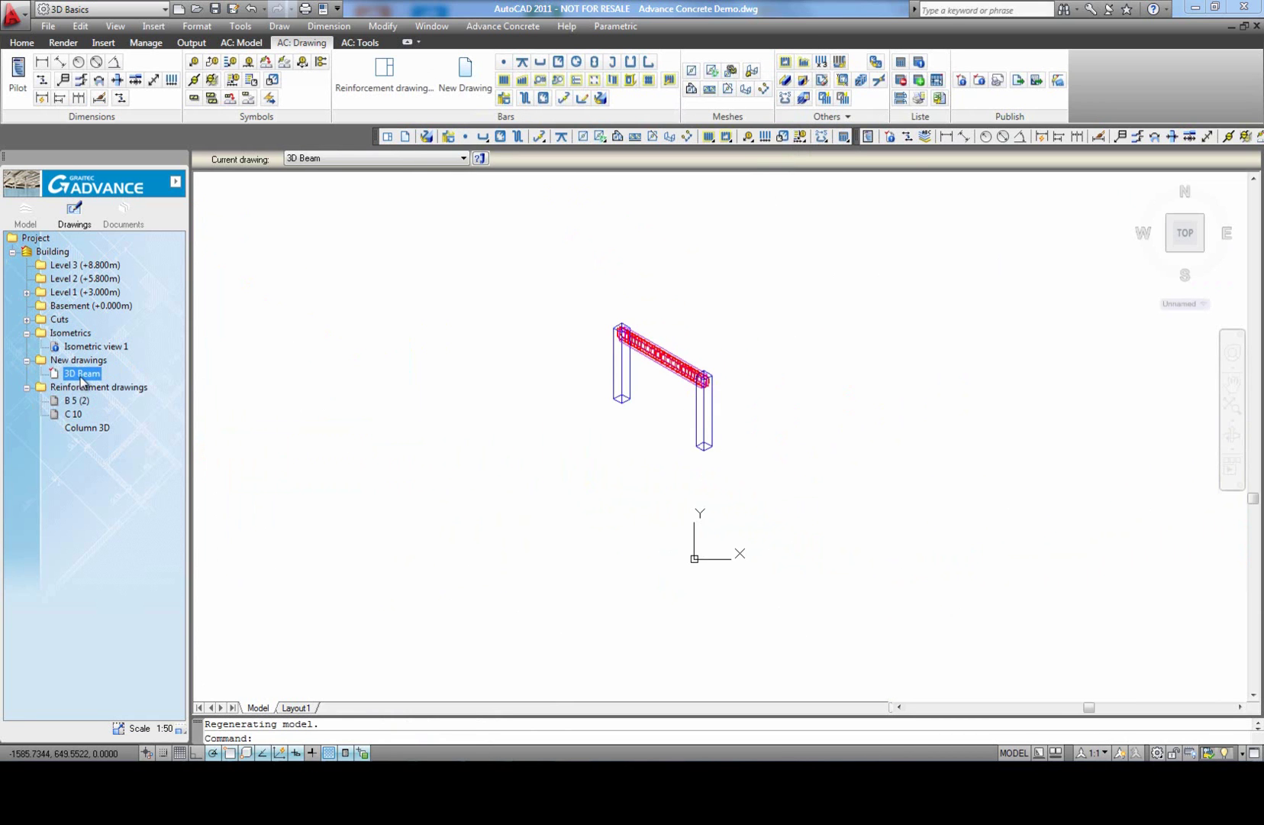
# Step: Reopen drawing B 5 (2) and place the 3D Beam view on it, left of the top view and above Section A-A
pyautogui.click(77, 400)
pyautogui.doubleClick(82, 410)
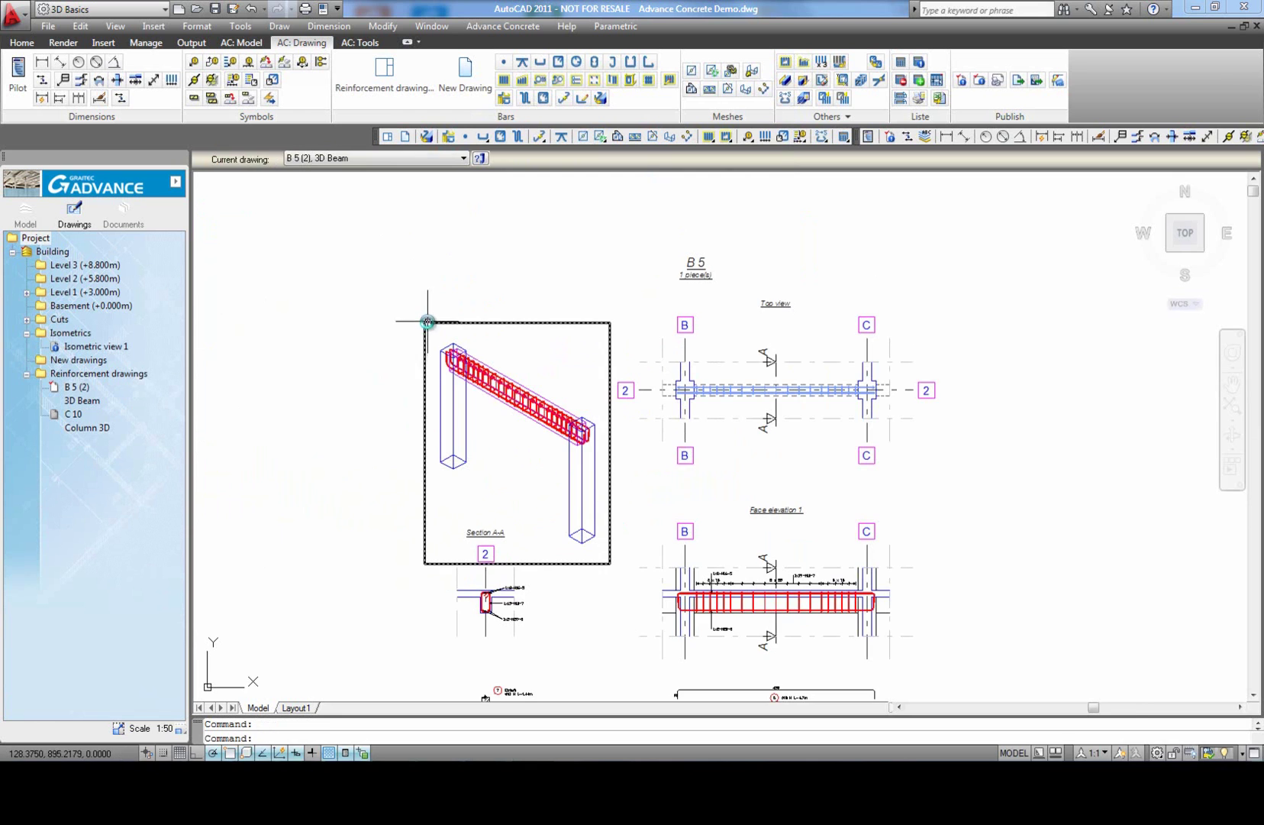
pyautogui.scroll(-4, 428, 358)
pyautogui.middleClick(756, 476)
pyautogui.middleClick(756, 476)
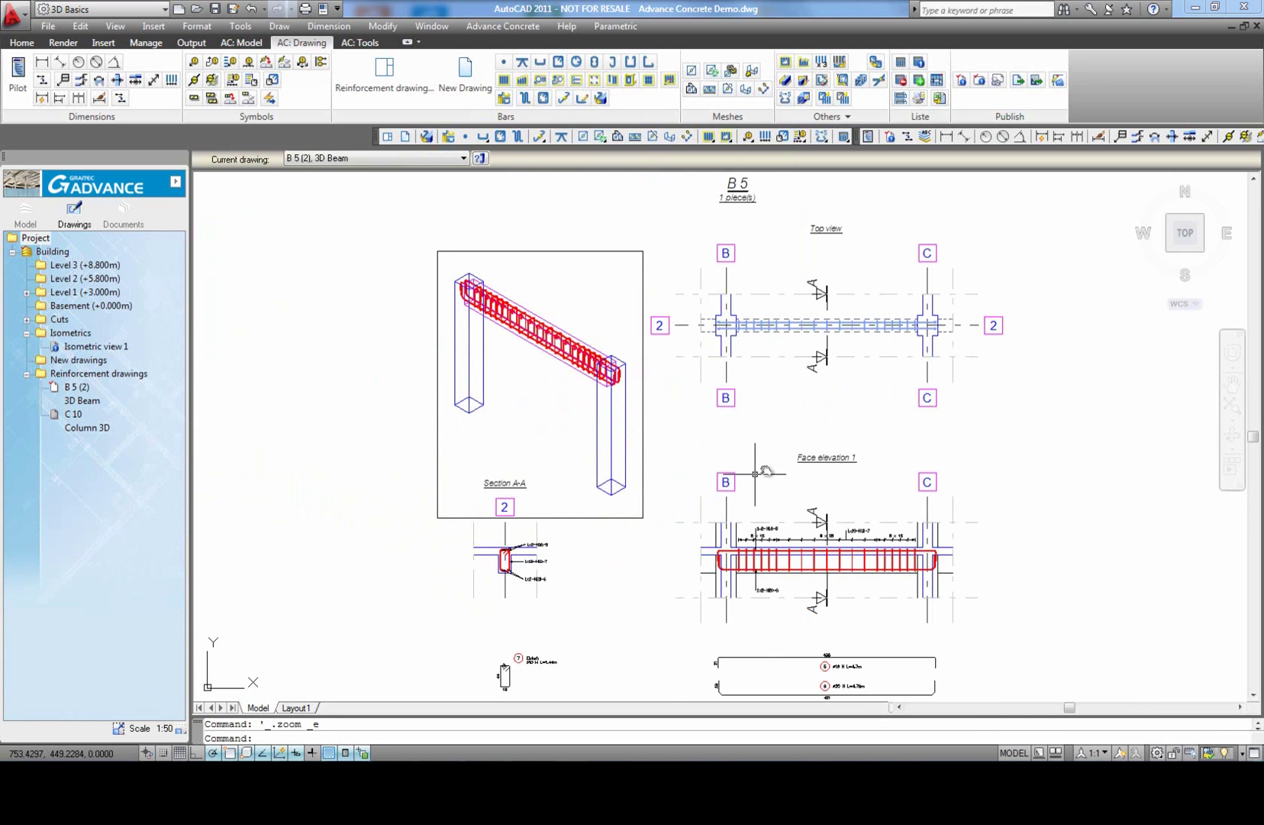
# Step: Insert a bar list of the current view beside Face elevation 1, using the UK template Bar list - Weight Member Reference
pyautogui.click(903, 64)
pyautogui.click(489, 315)
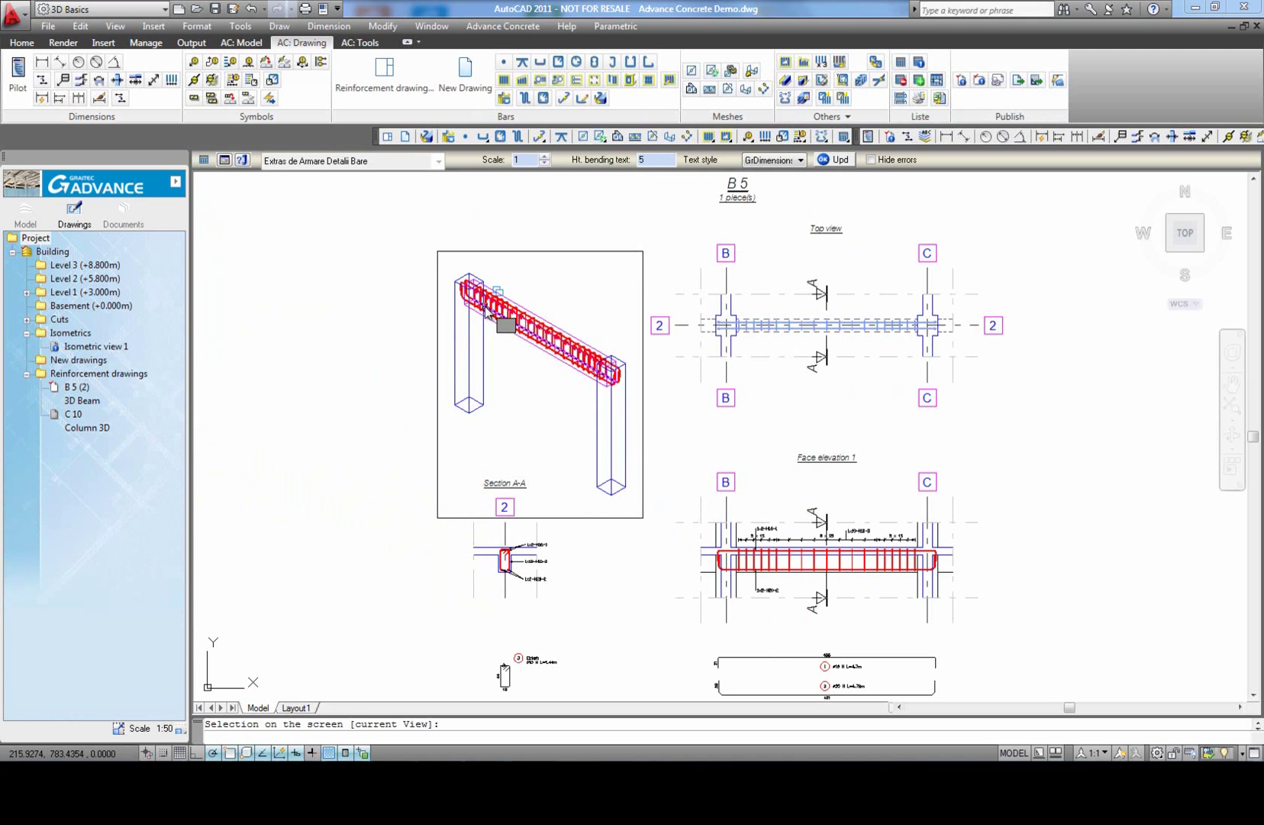
pyautogui.write('v')
pyautogui.press('Return')
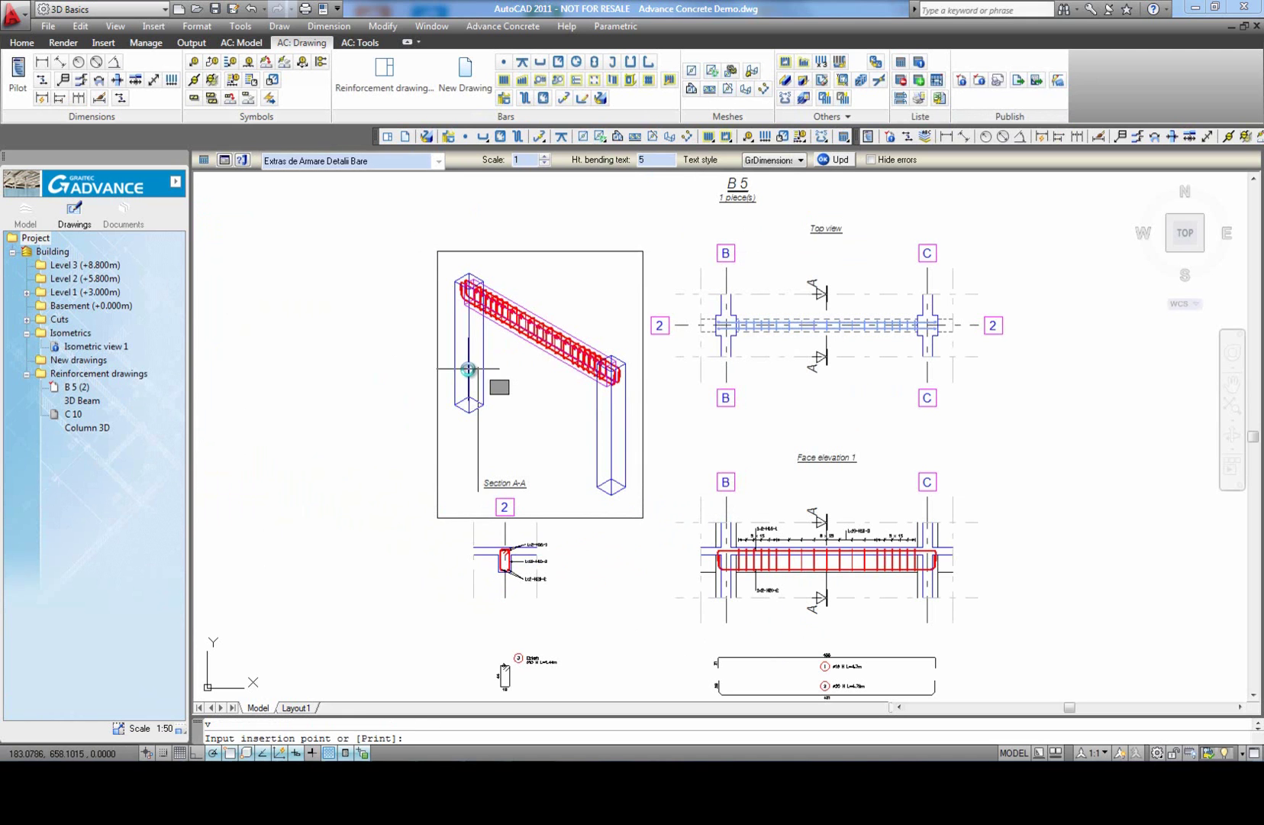
pyautogui.click(439, 161)
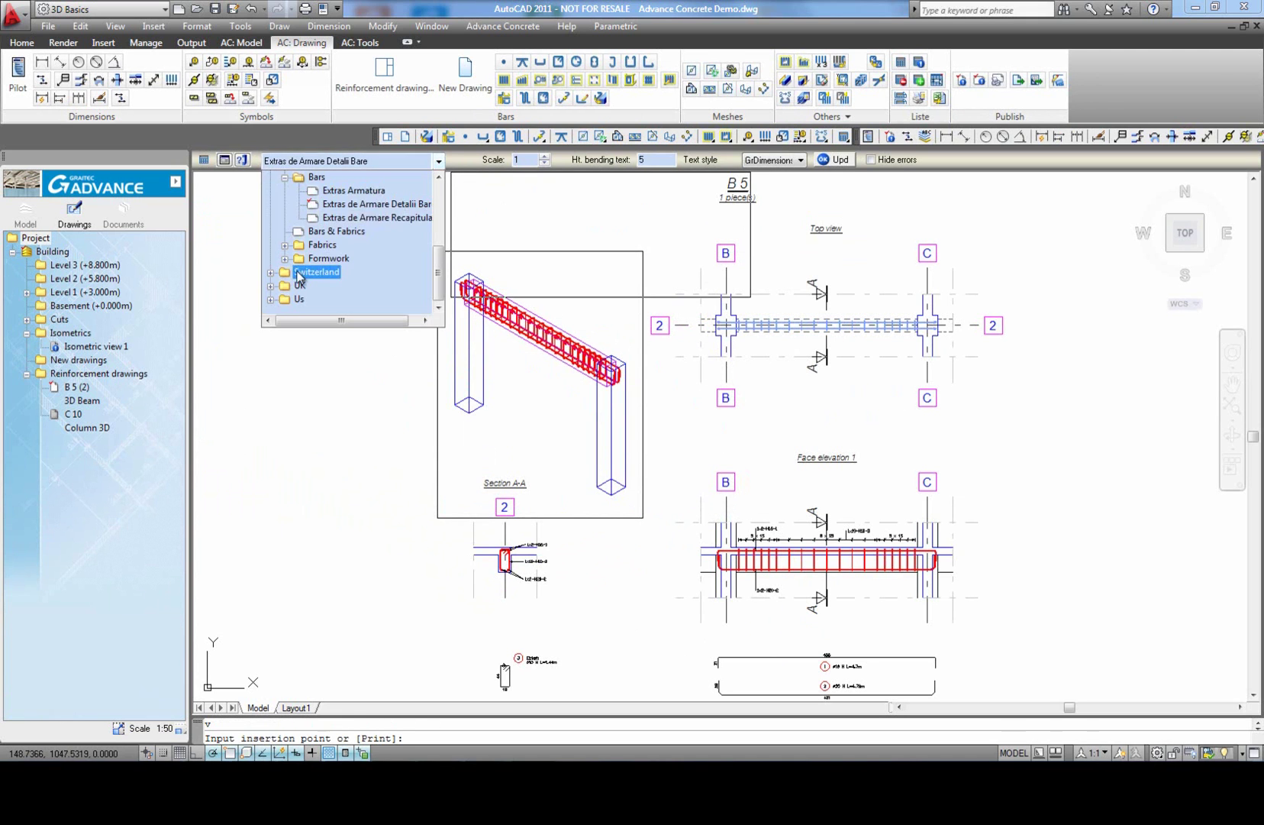
pyautogui.click(270, 286)
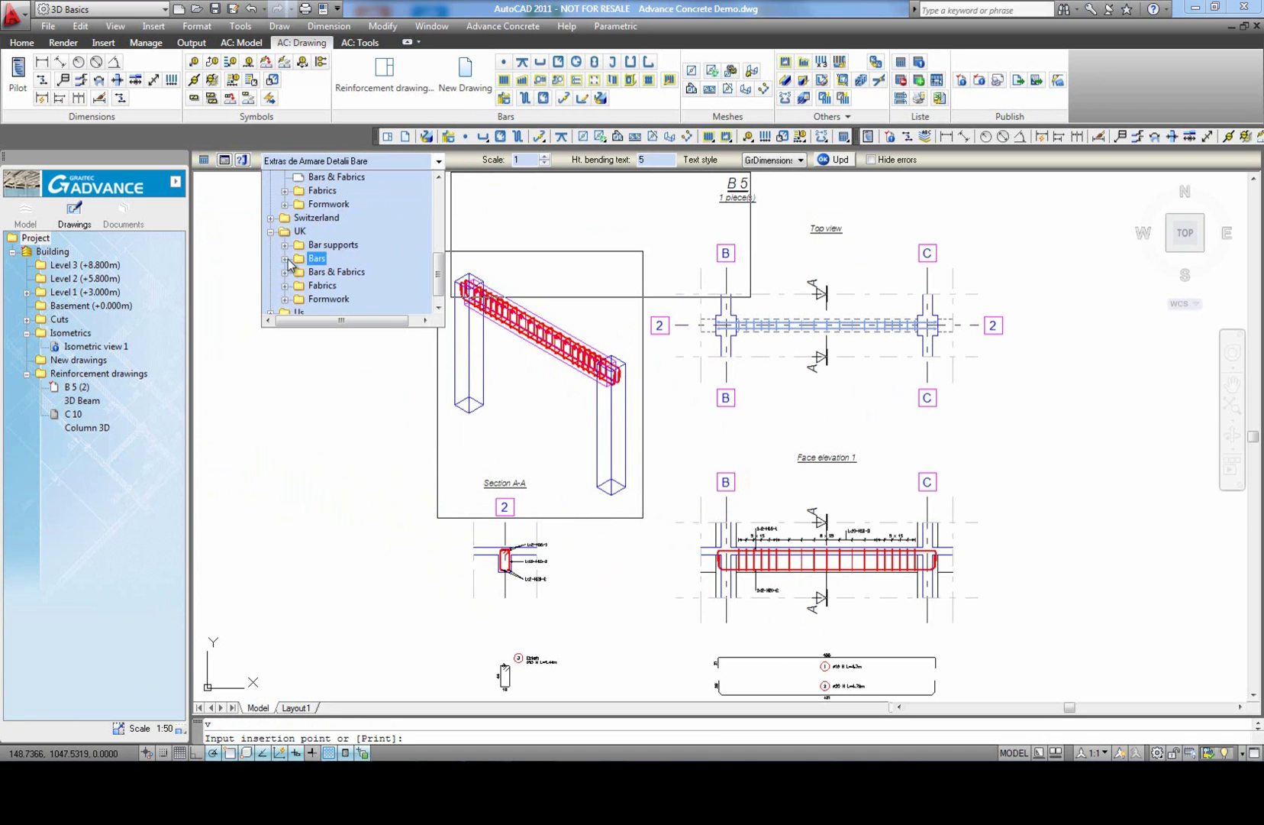
pyautogui.click(285, 258)
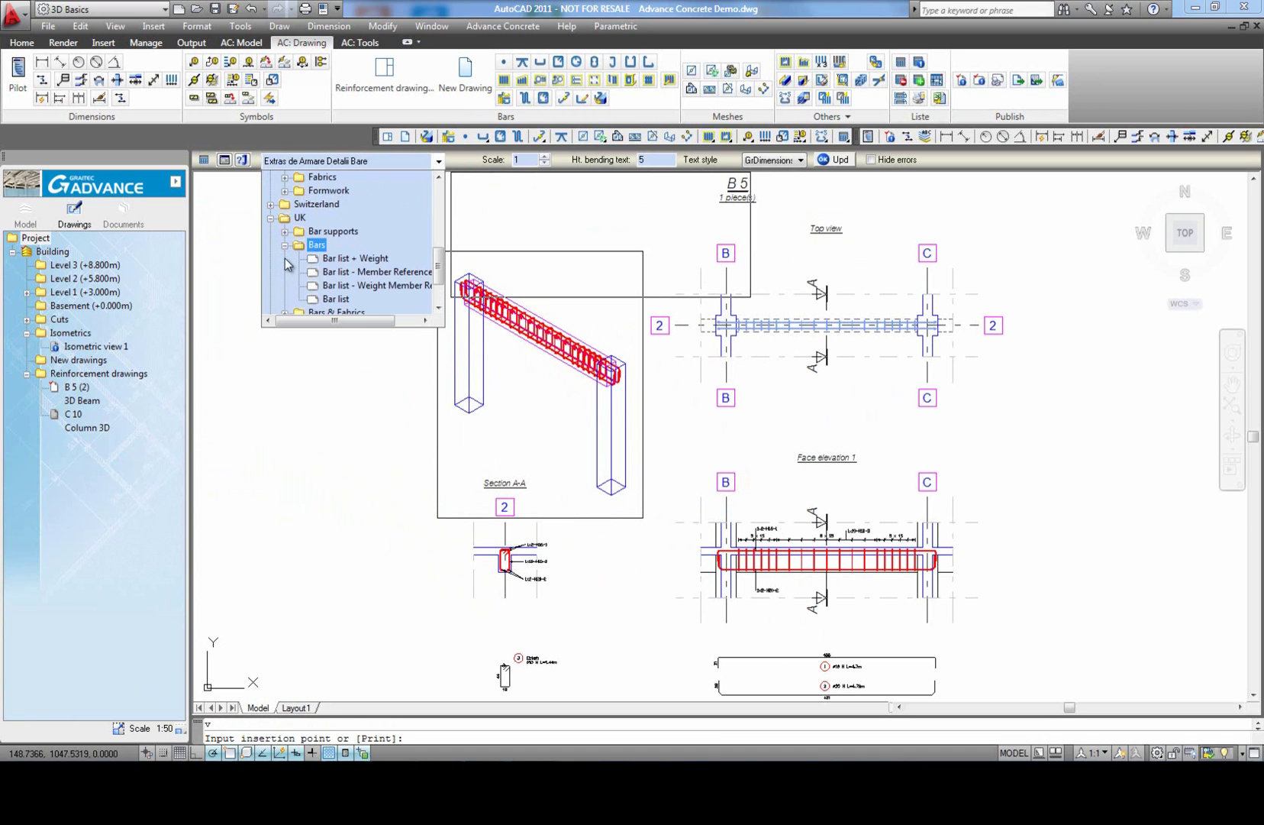
pyautogui.click(344, 285)
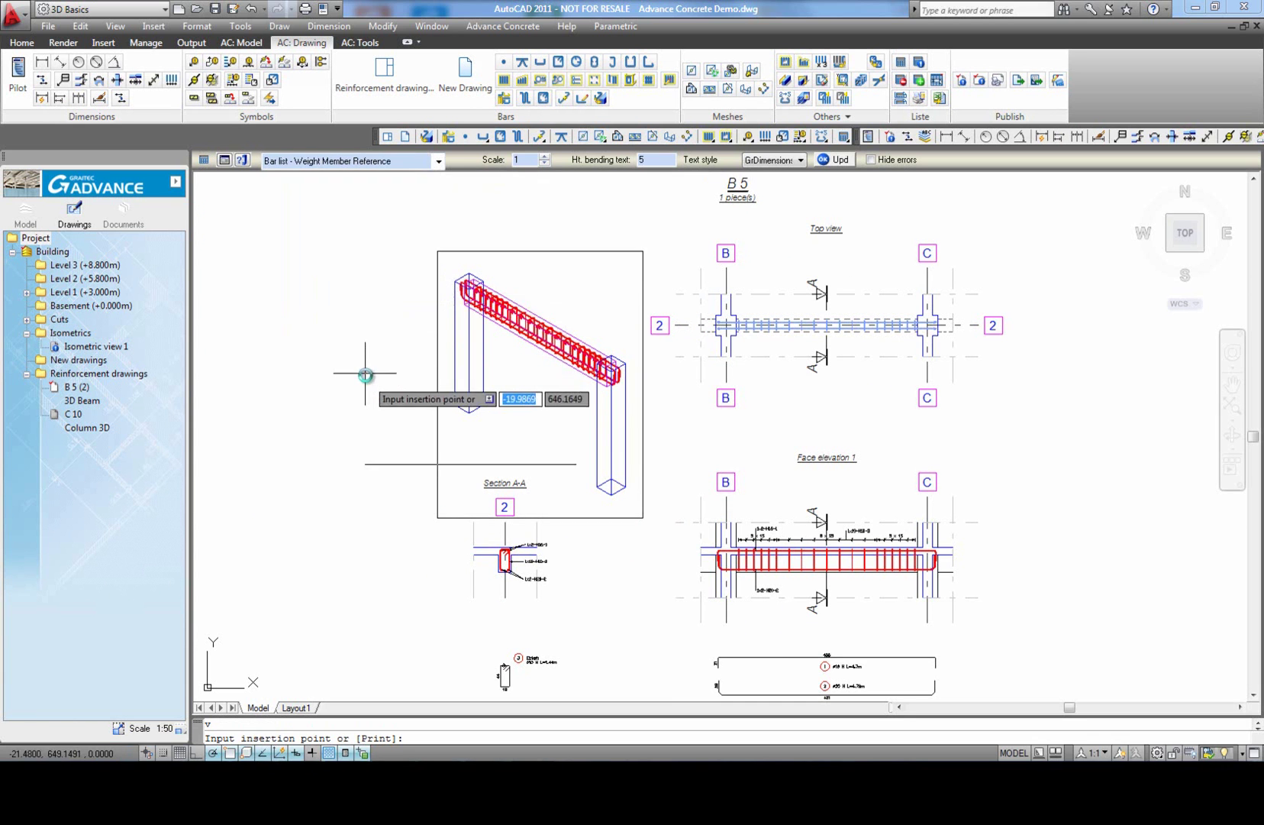
pyautogui.scroll(-3, 649, 438)
pyautogui.scroll(3, 599, 437)
pyautogui.click(603, 424)
pyautogui.scroll(5, 838, 593)
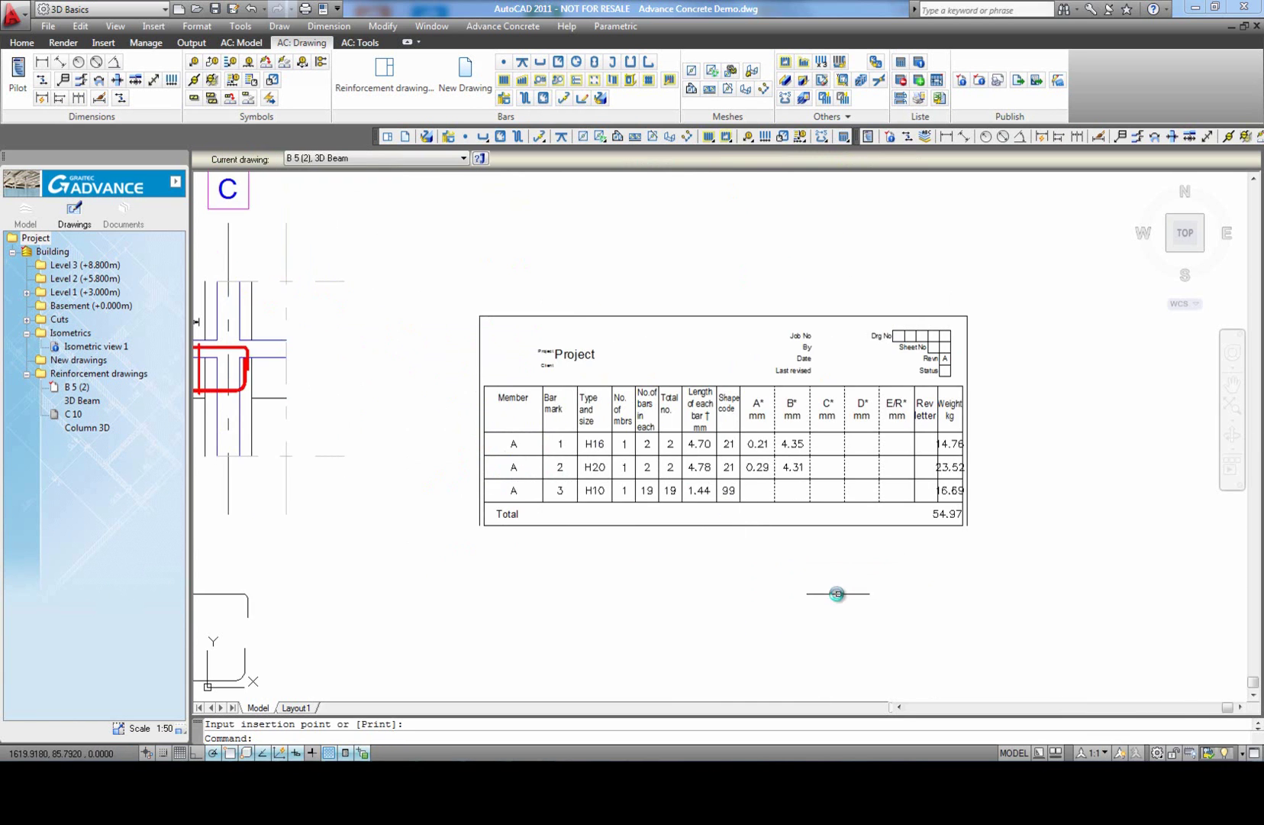
pyautogui.moveTo(841, 593); pyautogui.dragTo(839, 572, button='middle')
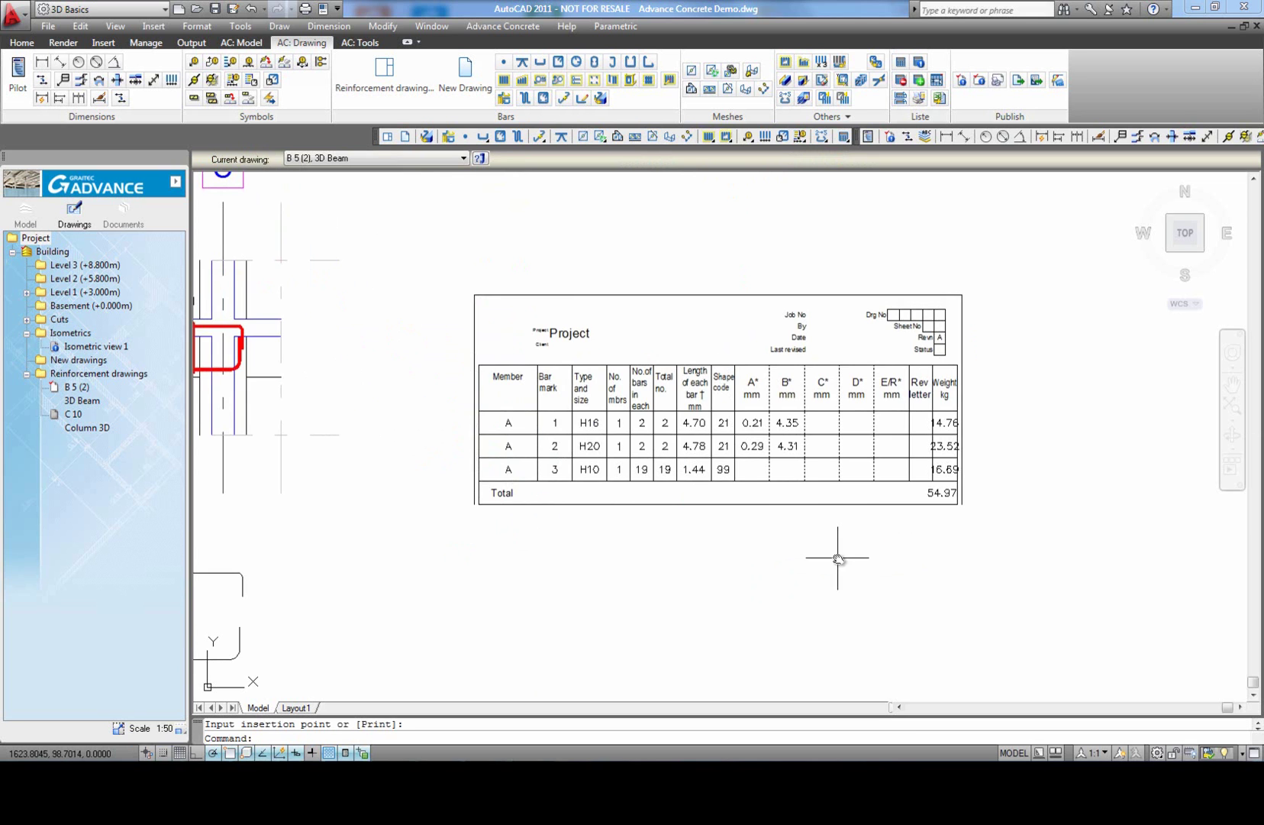
# Step: Change the inserted schedule's template to the UK Bar list without weights
pyautogui.scroll(-2, 838, 559)
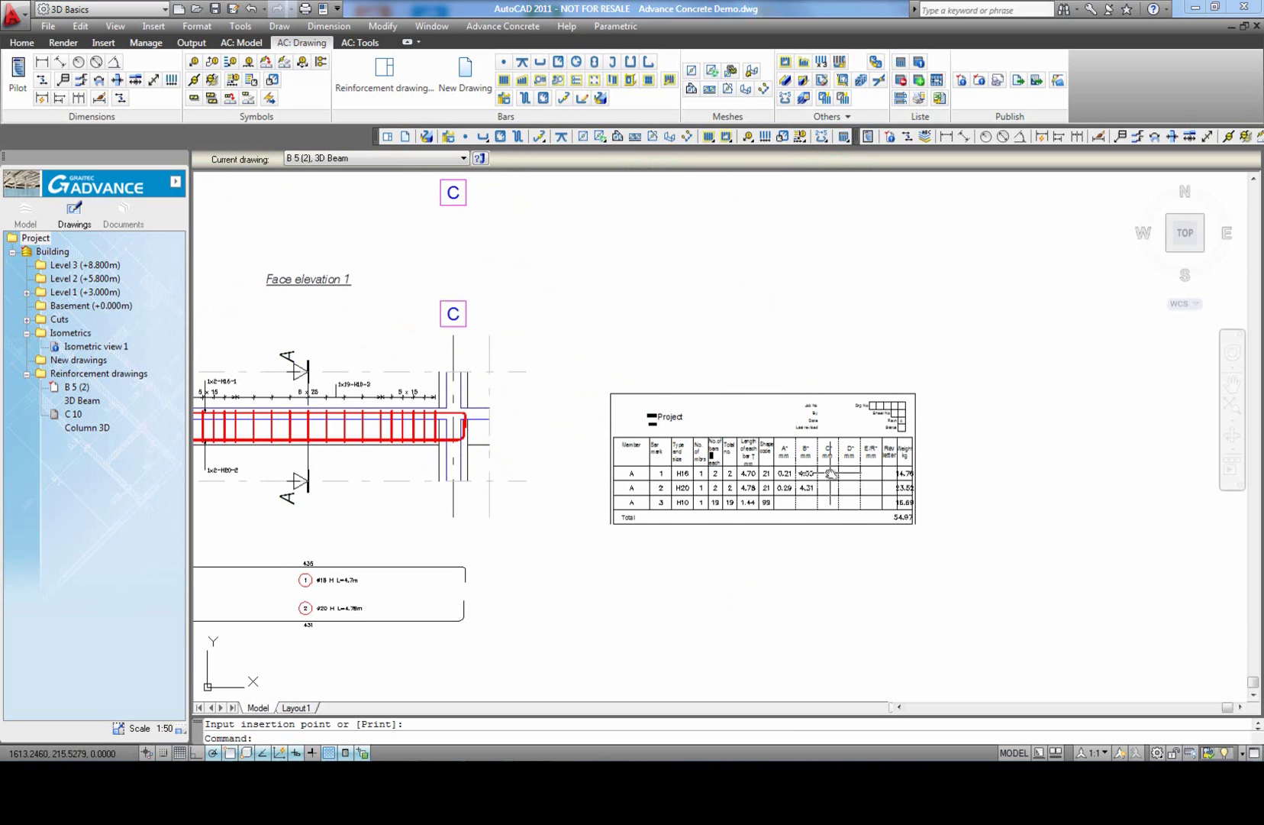
pyautogui.scroll(2, 777, 495)
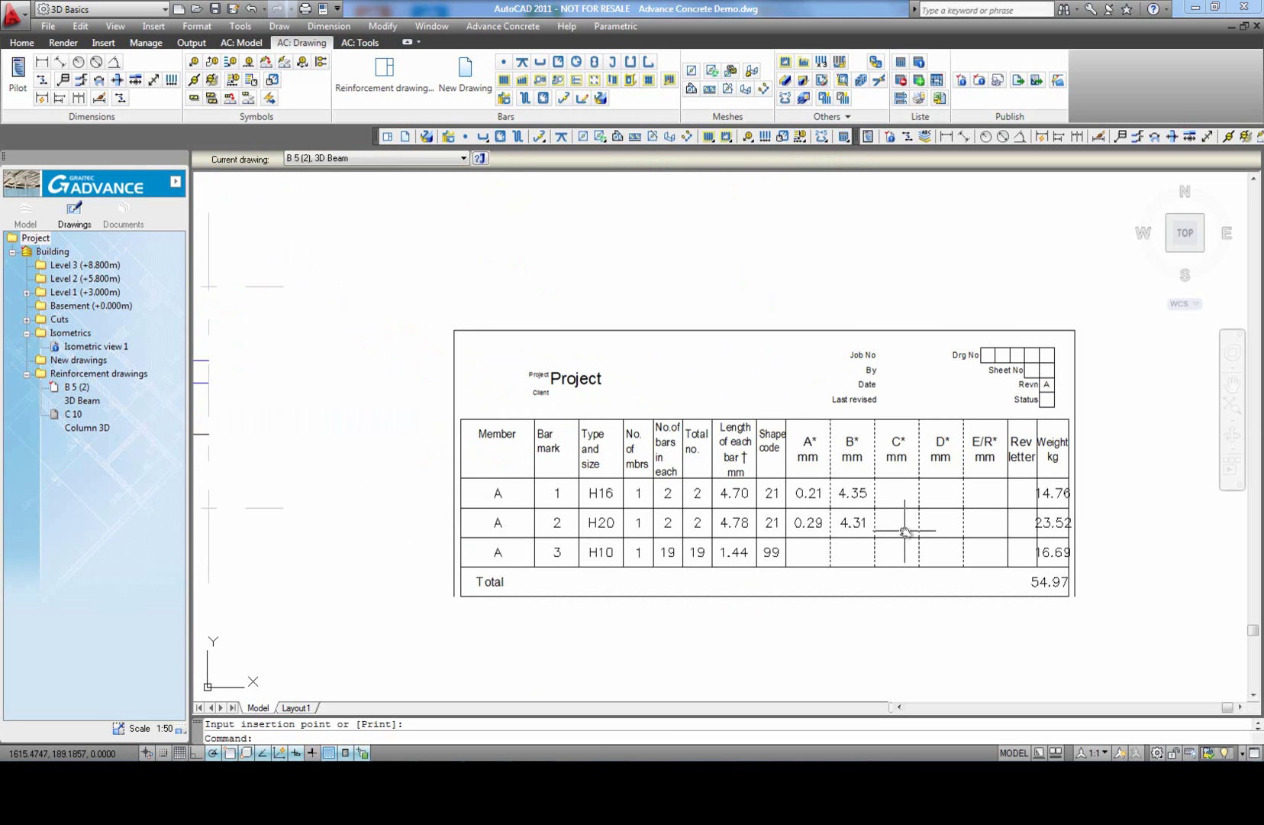
pyautogui.scroll(-2, 905, 531)
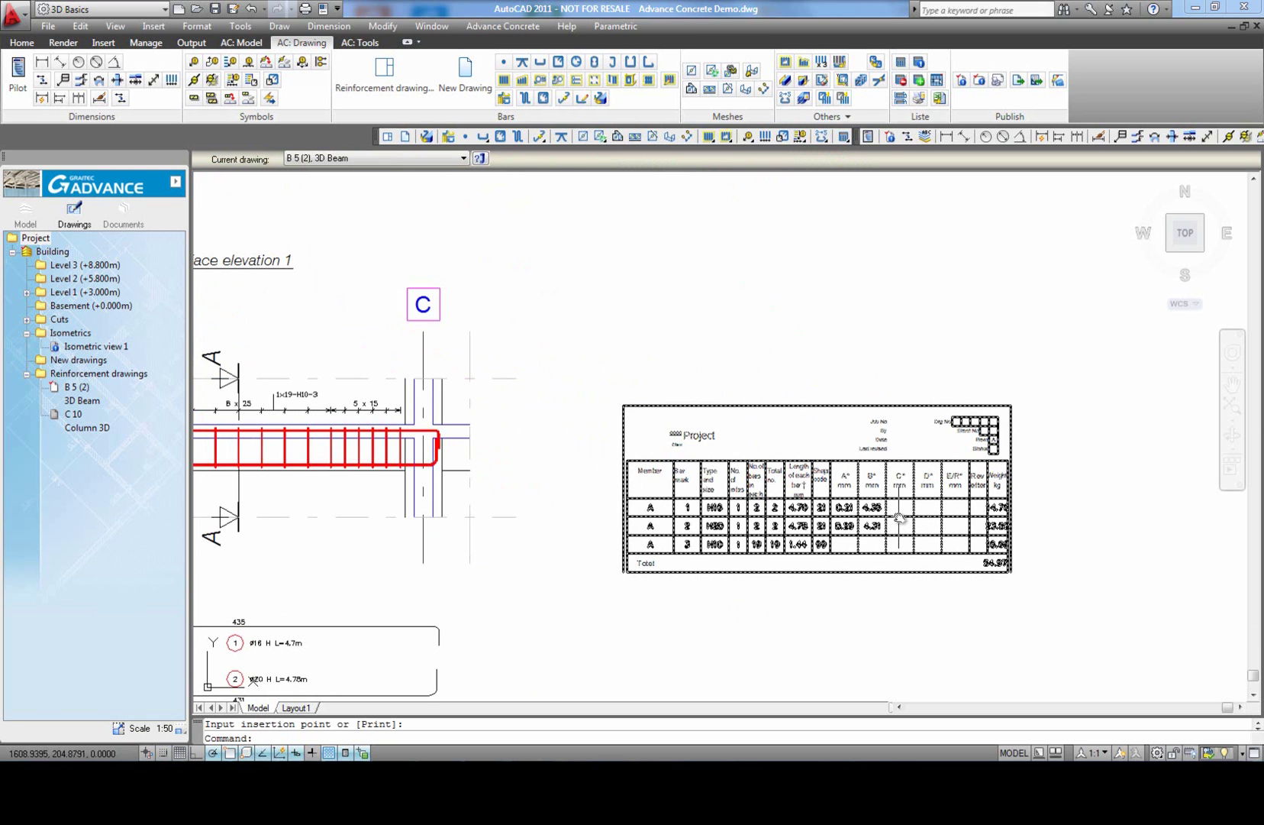
pyautogui.click(900, 517)
pyautogui.click(439, 160)
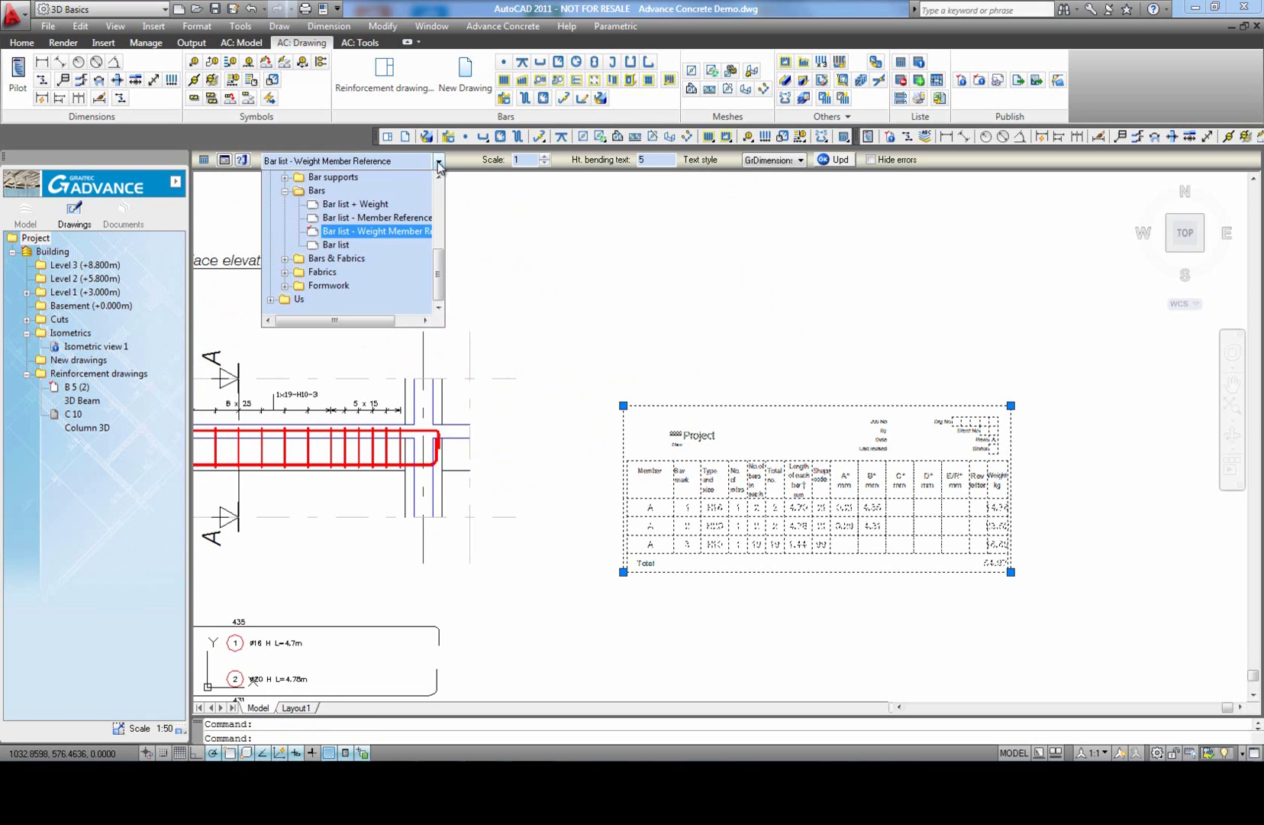
pyautogui.click(336, 244)
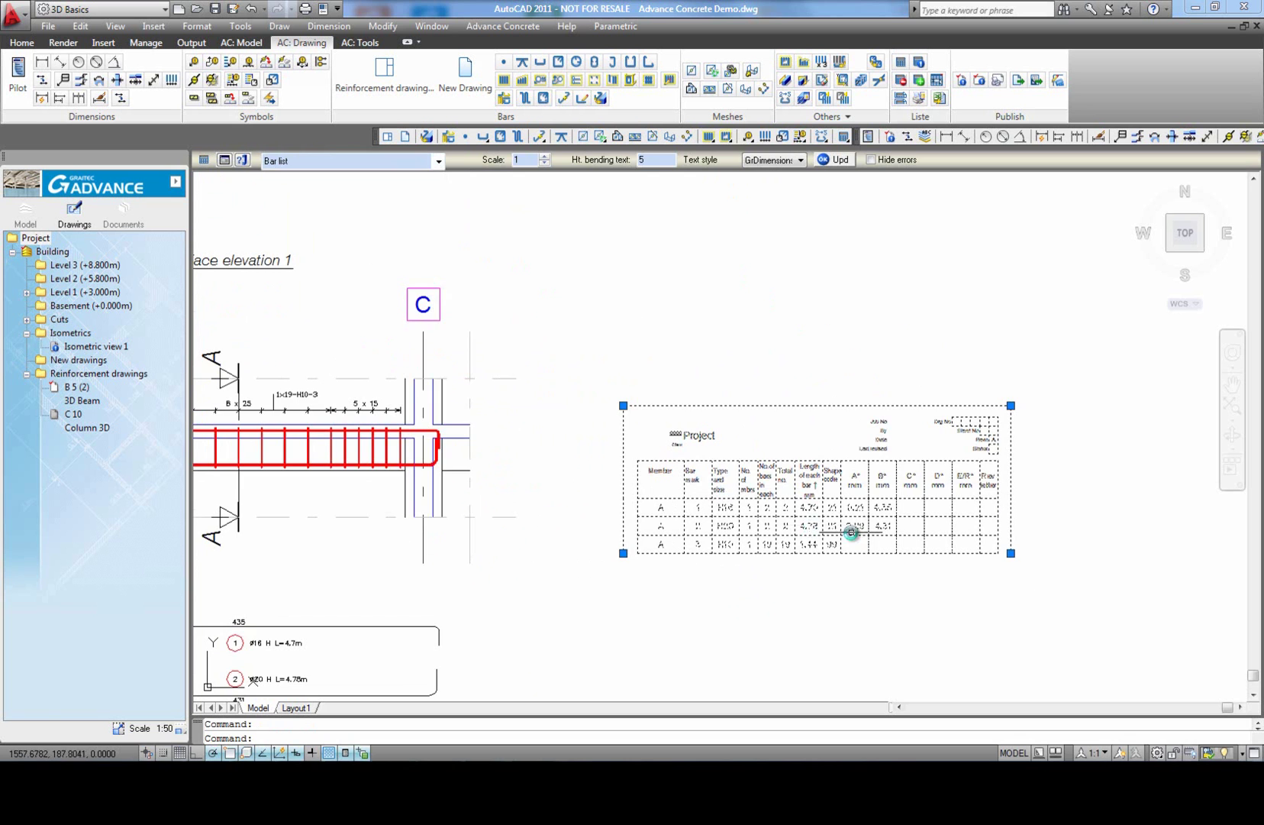
pyautogui.press('Escape')
pyautogui.scroll(1, 884, 563)
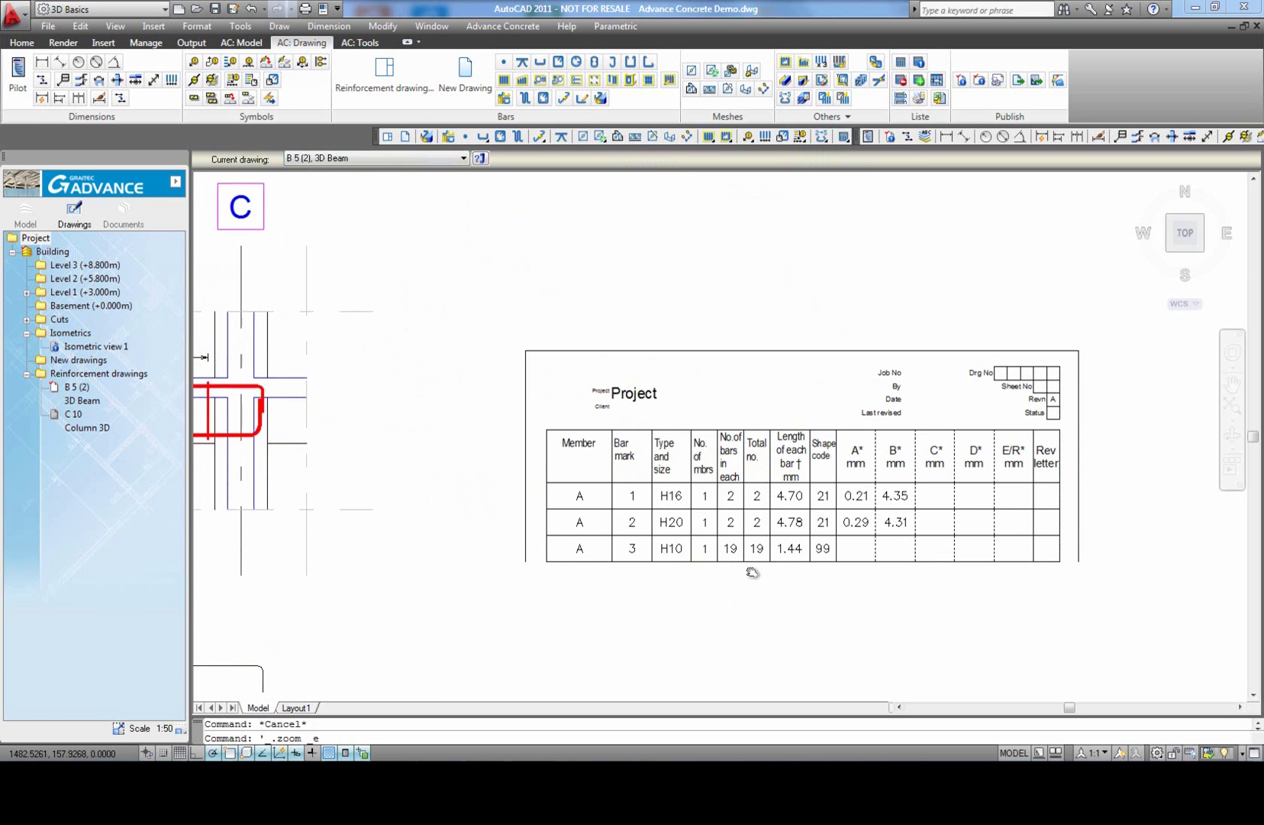
pyautogui.middleClick(754, 572)
pyautogui.middleClick(754, 573)
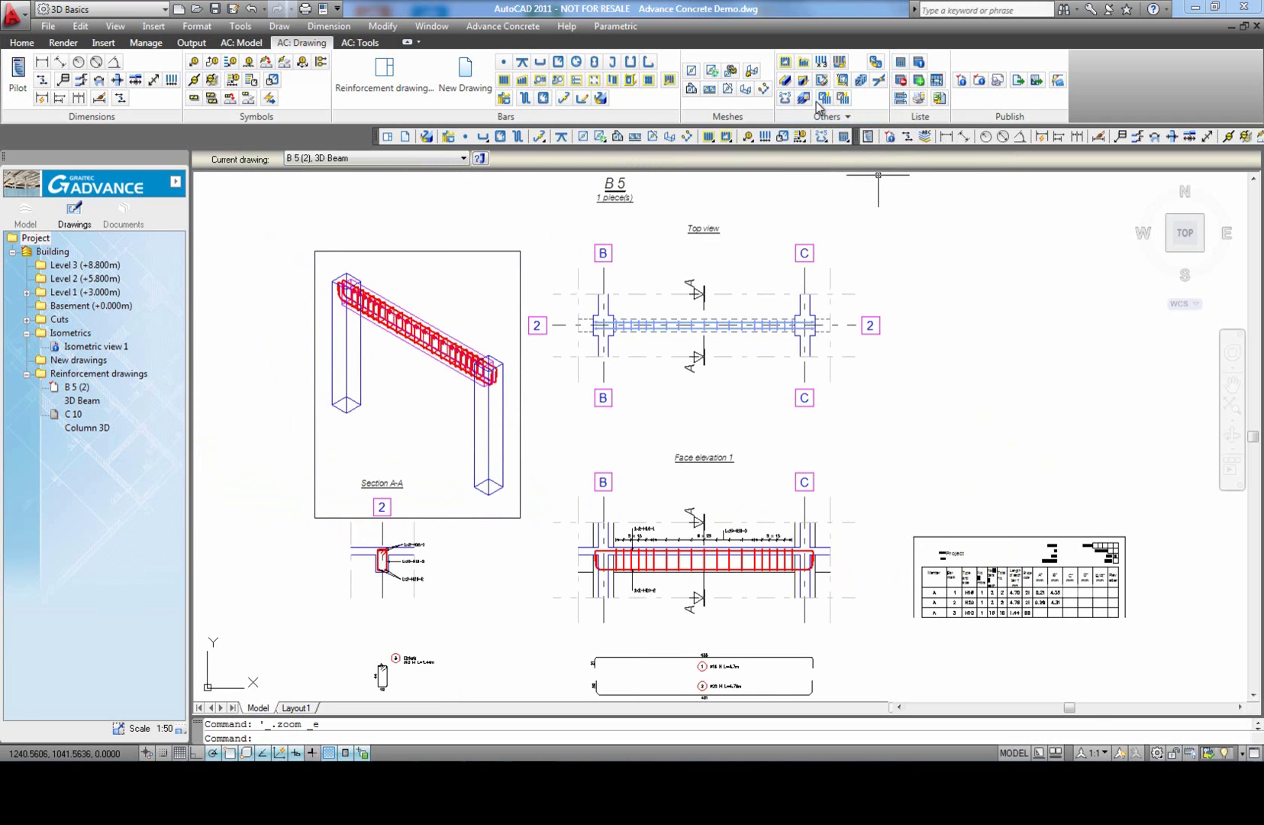
# Step: Apply a multiplication factor of 3 to all bars and distributions in the drawing, placing the number-of-elements text above the bar list
pyautogui.click(821, 62)
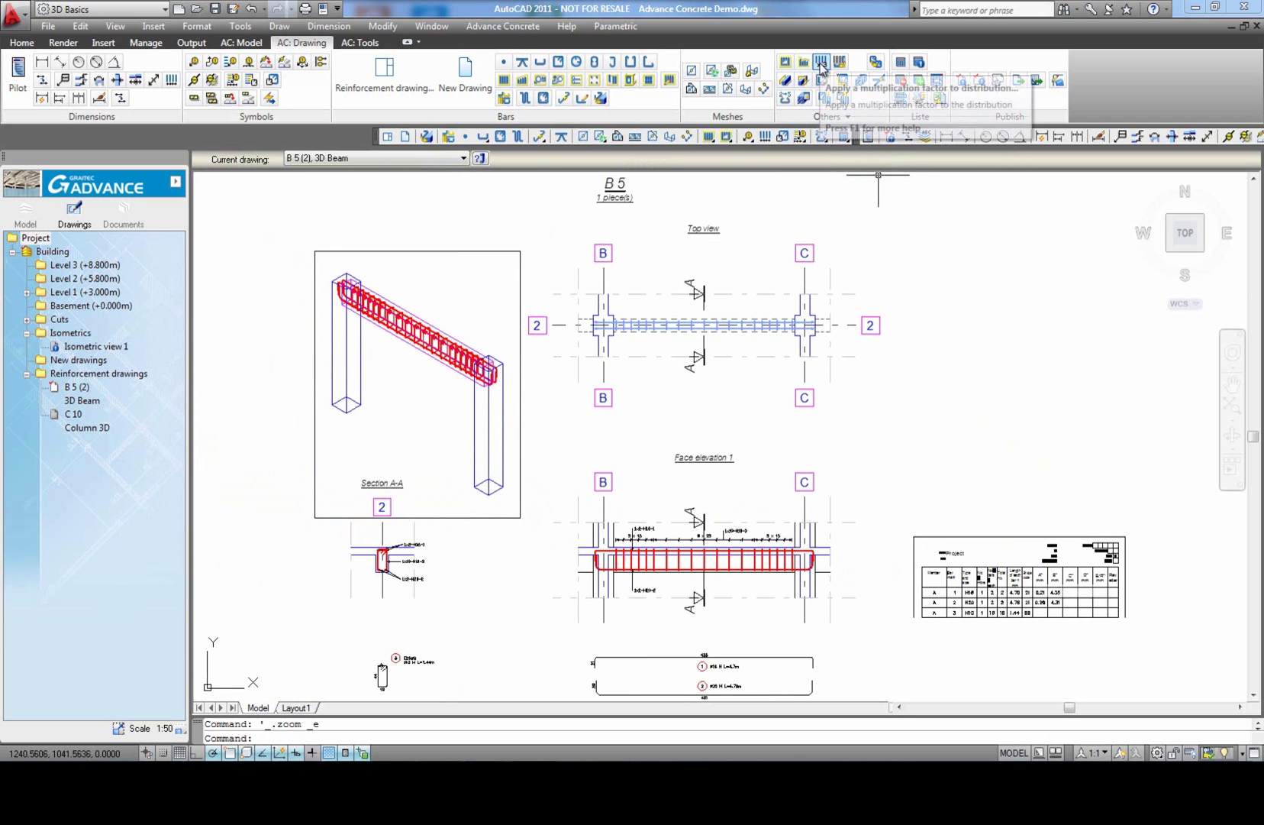
pyautogui.scroll(-4, 683, 362)
pyautogui.click(959, 560)
pyautogui.click(454, 258)
pyautogui.press('Return')
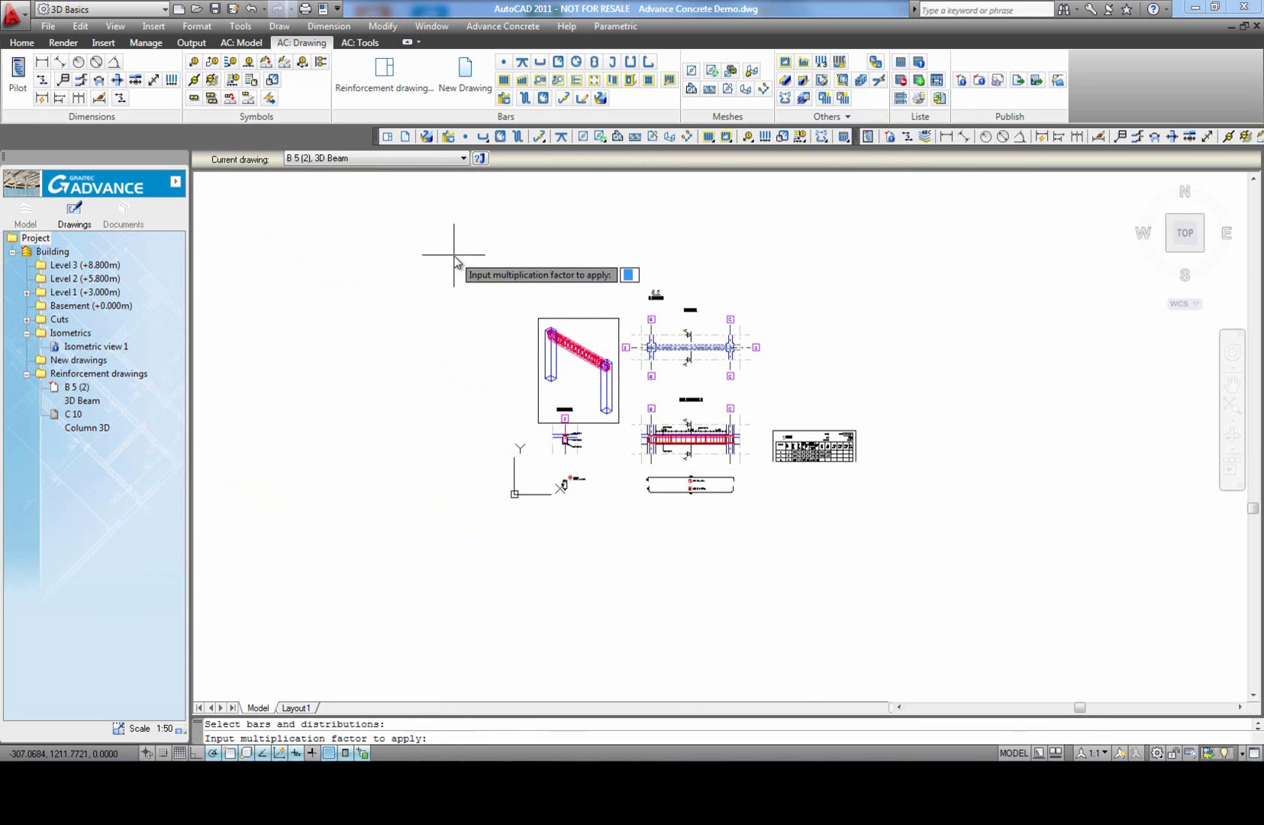
pyautogui.write('3')
pyautogui.press('Return')
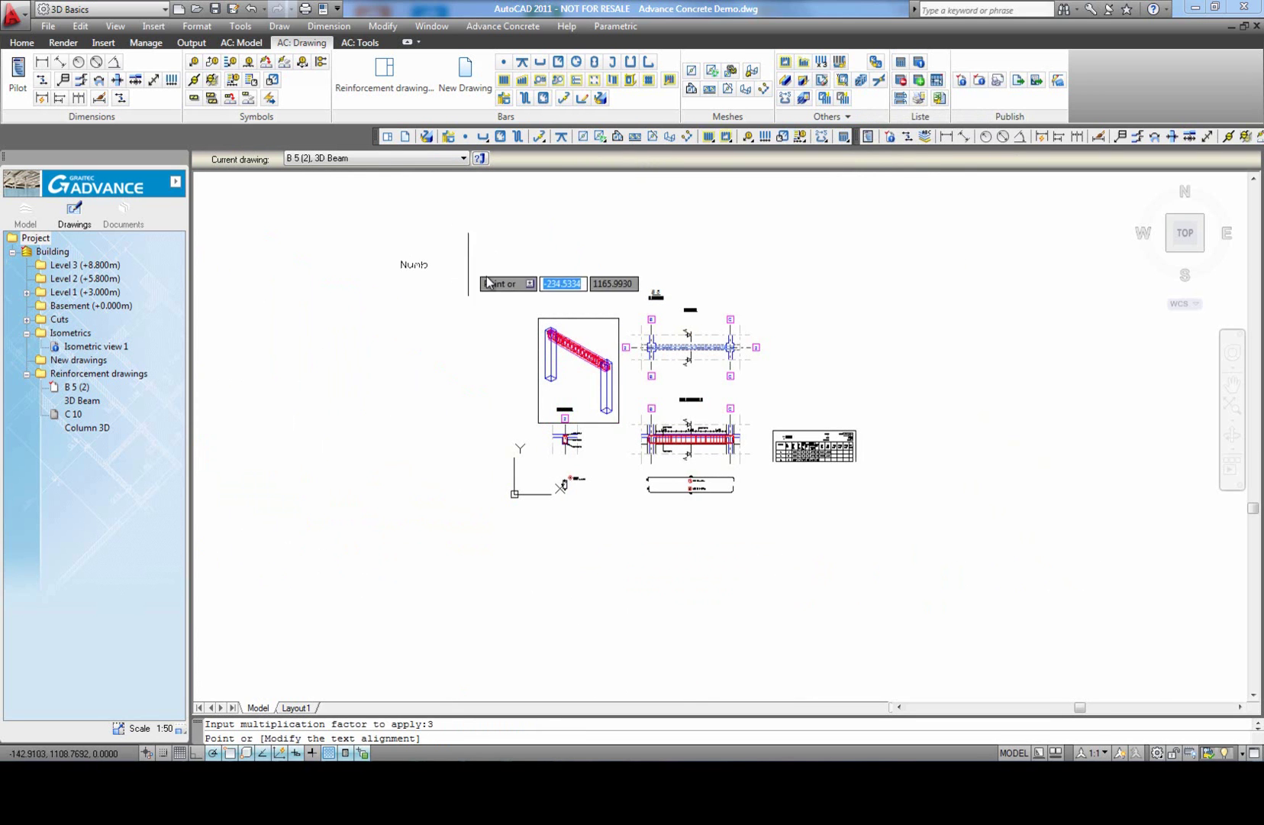
pyautogui.scroll(5, 810, 416)
pyautogui.click(888, 436)
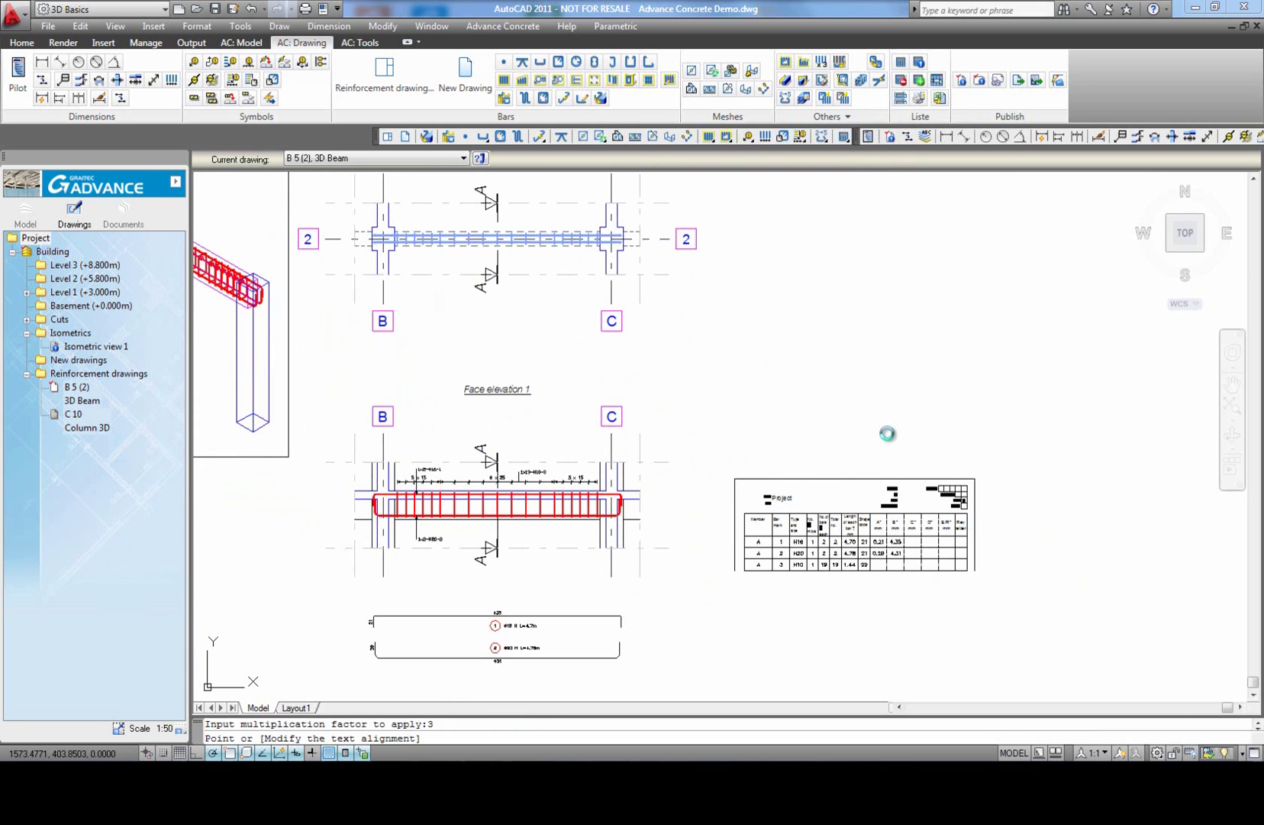
# Step: Update the bar list to take the new multiplication factor into account
pyautogui.scroll(5, 882, 570)
pyautogui.click(945, 532)
pyautogui.click(900, 513)
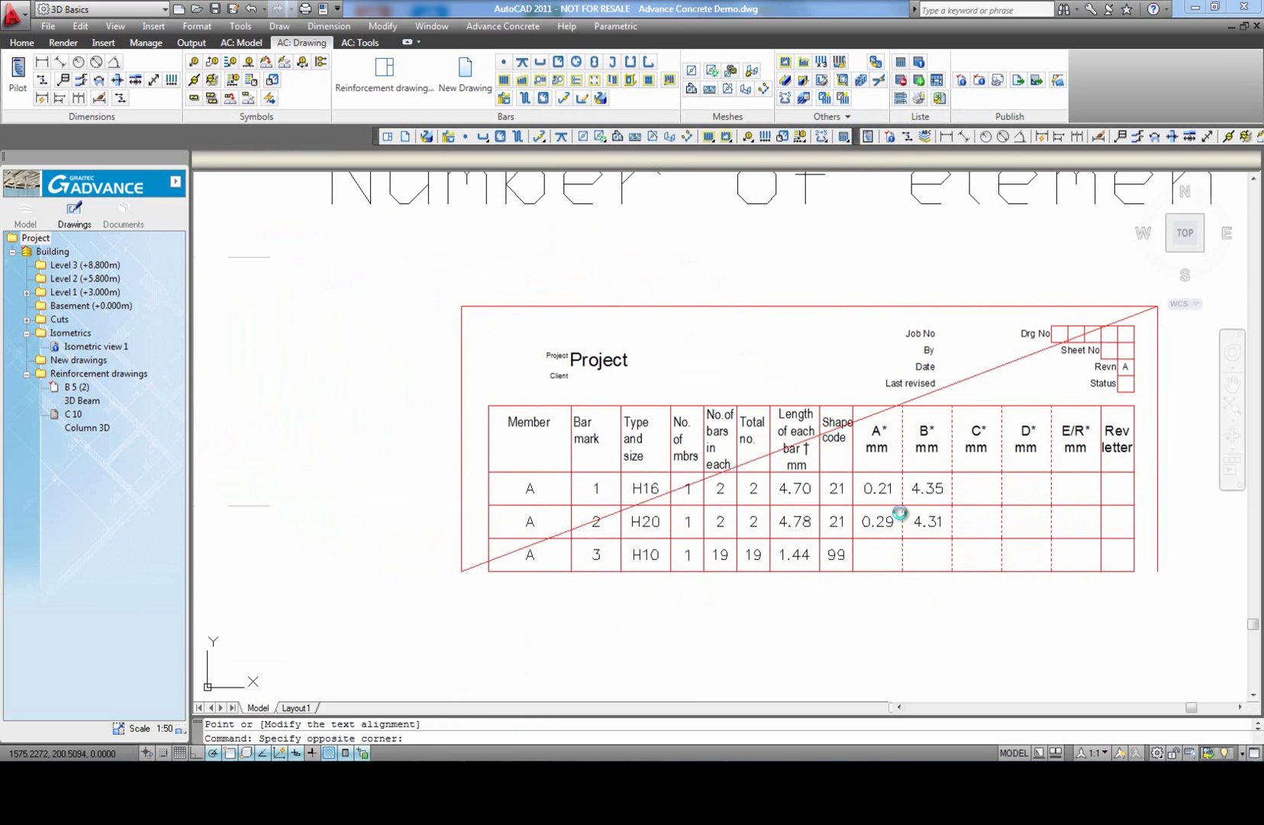
pyautogui.click(843, 162)
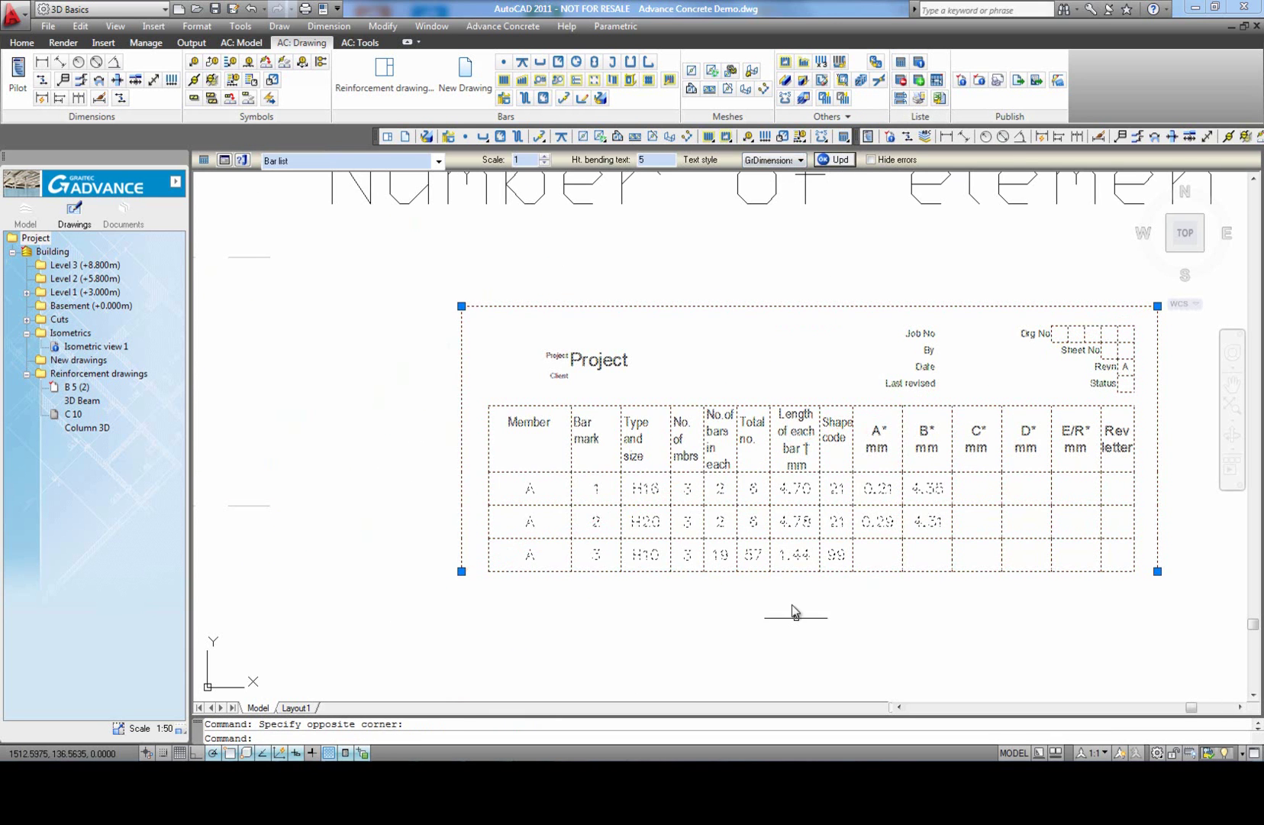
pyautogui.press('Escape')
pyautogui.scroll(2, 714, 549)
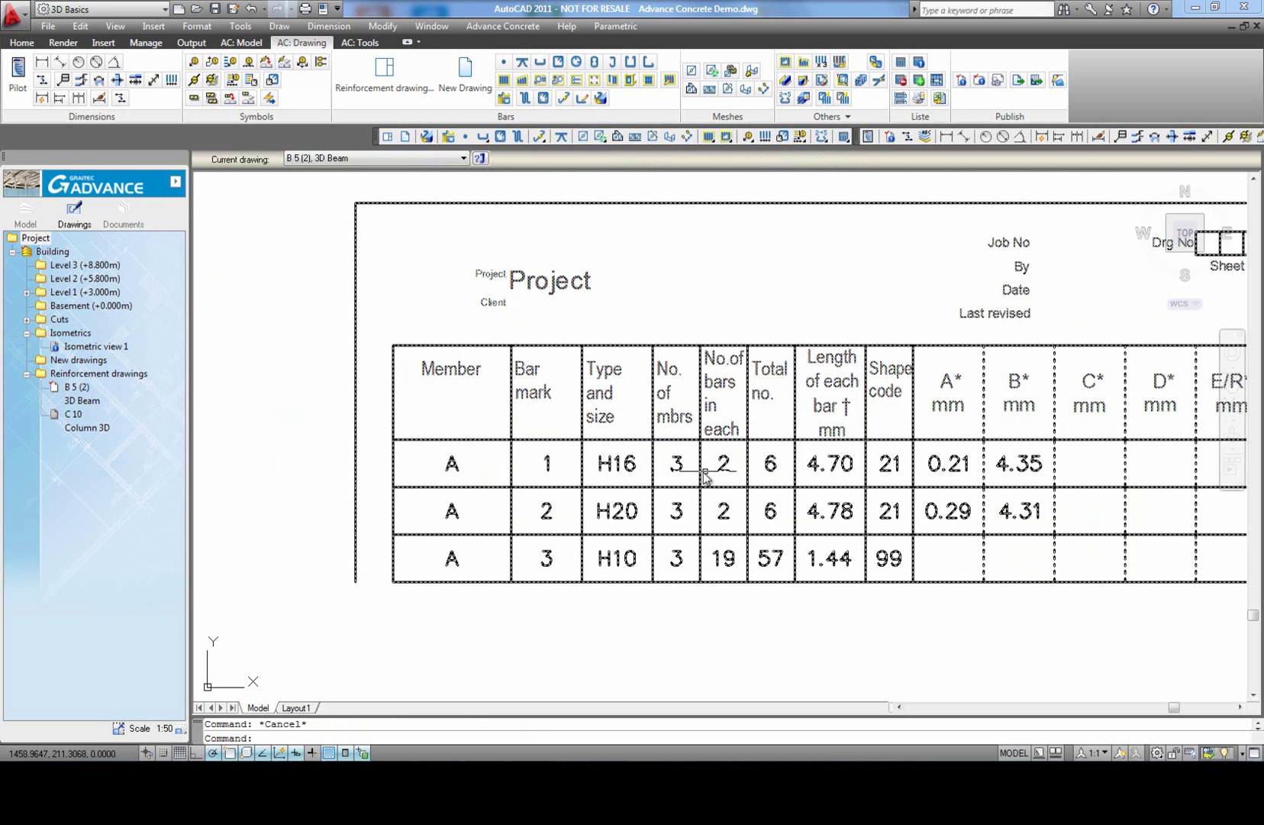
# Step: Return to the Level 1 (+3.000m) floor plan of the model and display the Advance Reinforcement Solutions tools
pyautogui.scroll(-3, 800, 534)
pyautogui.middleClick(904, 388)
pyautogui.middleClick(904, 388)
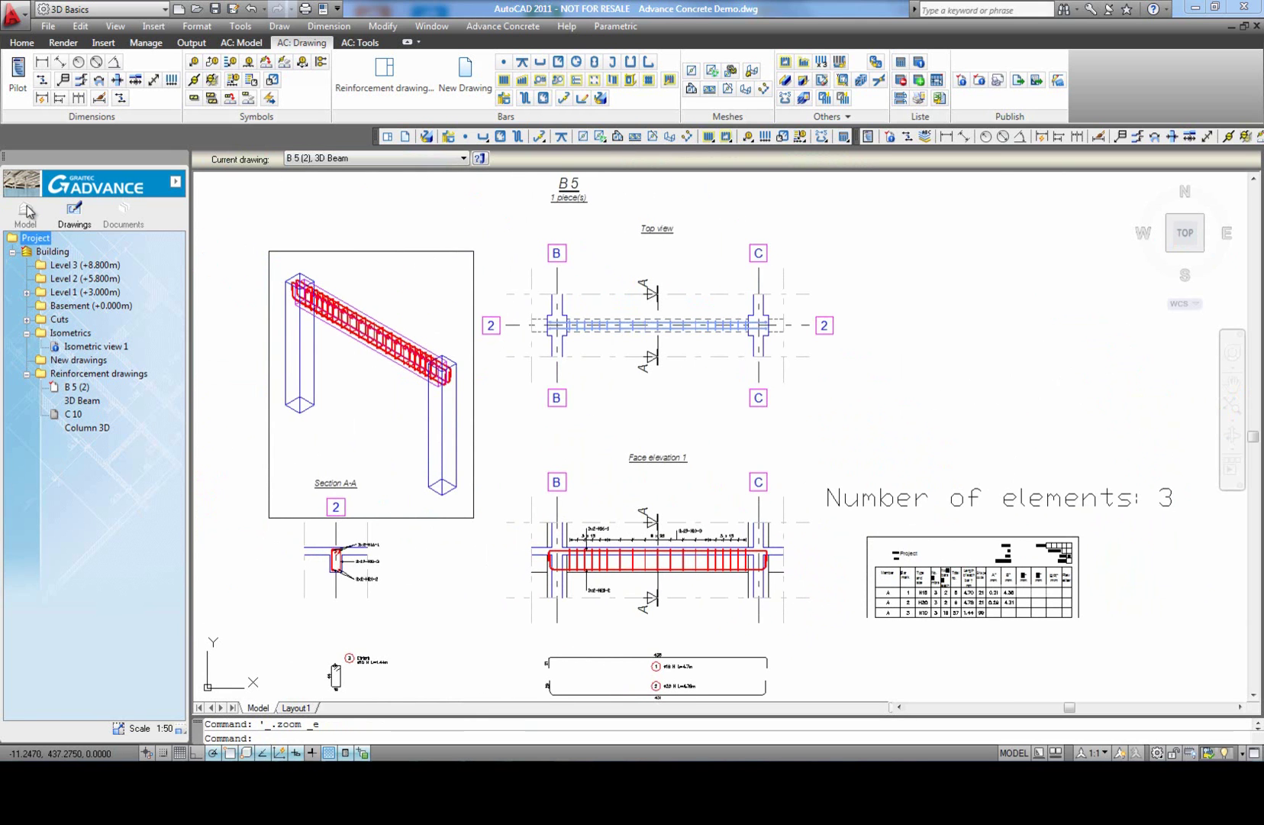
pyautogui.click(26, 212)
pyautogui.doubleClick(73, 293)
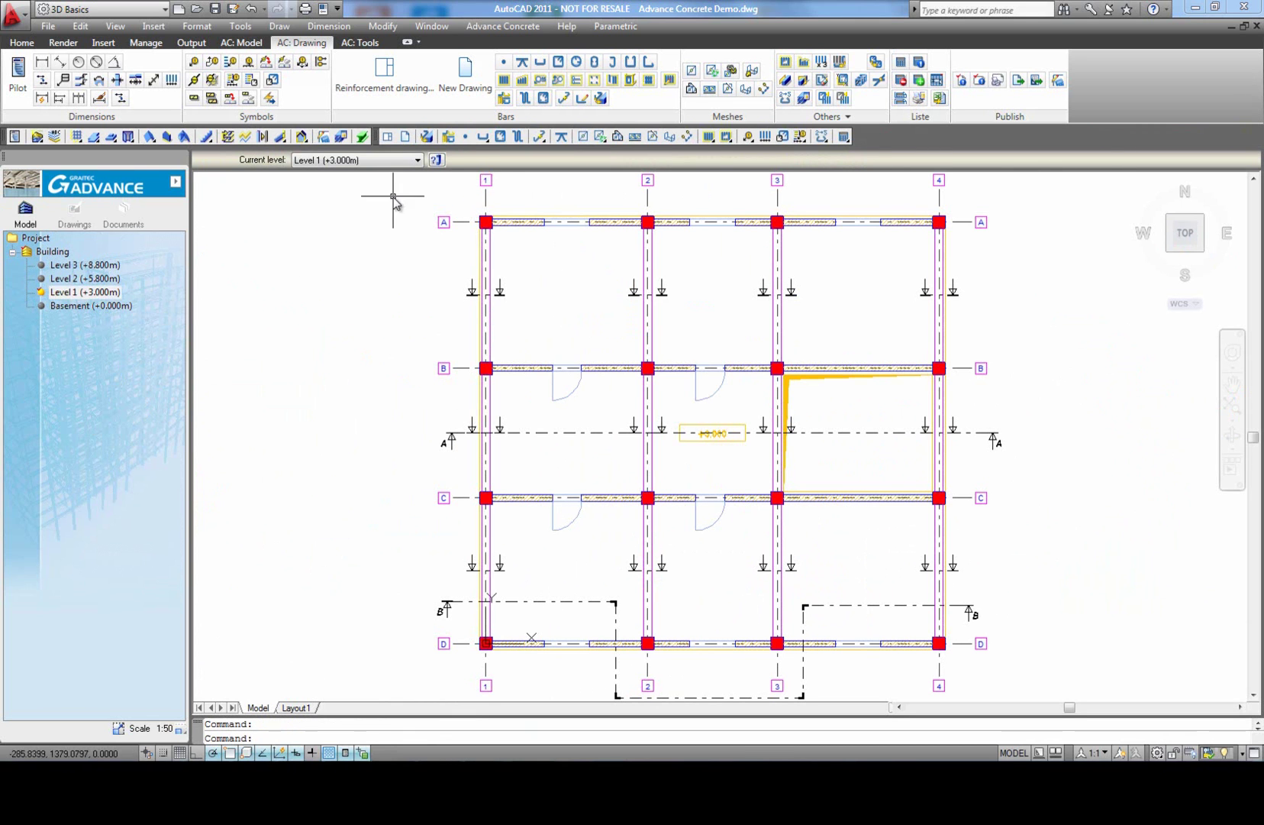
pyautogui.rightClick(766, 143)
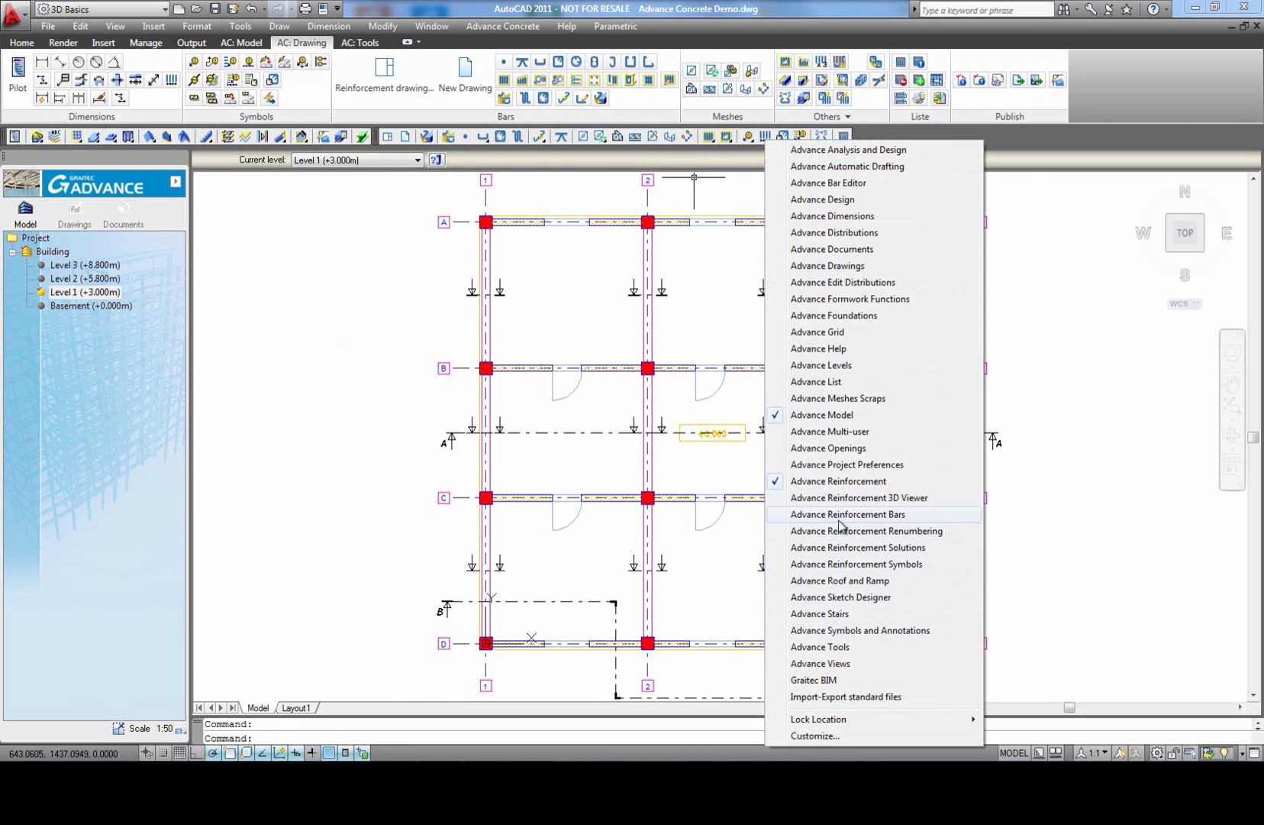
pyautogui.click(852, 548)
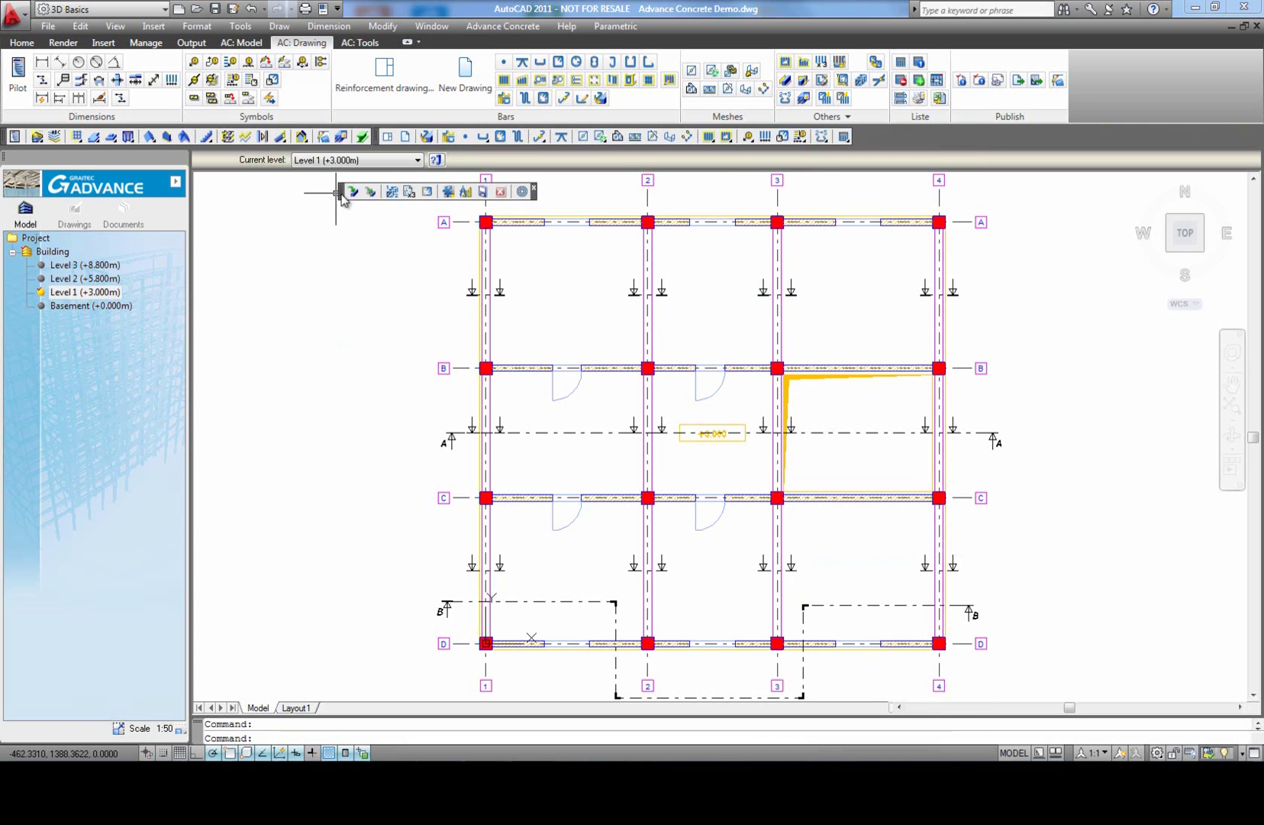
# Step: Start applying a reinforcement solution, preview the UK wall solutions and choose 2CW-intermediary
pyautogui.click(357, 193)
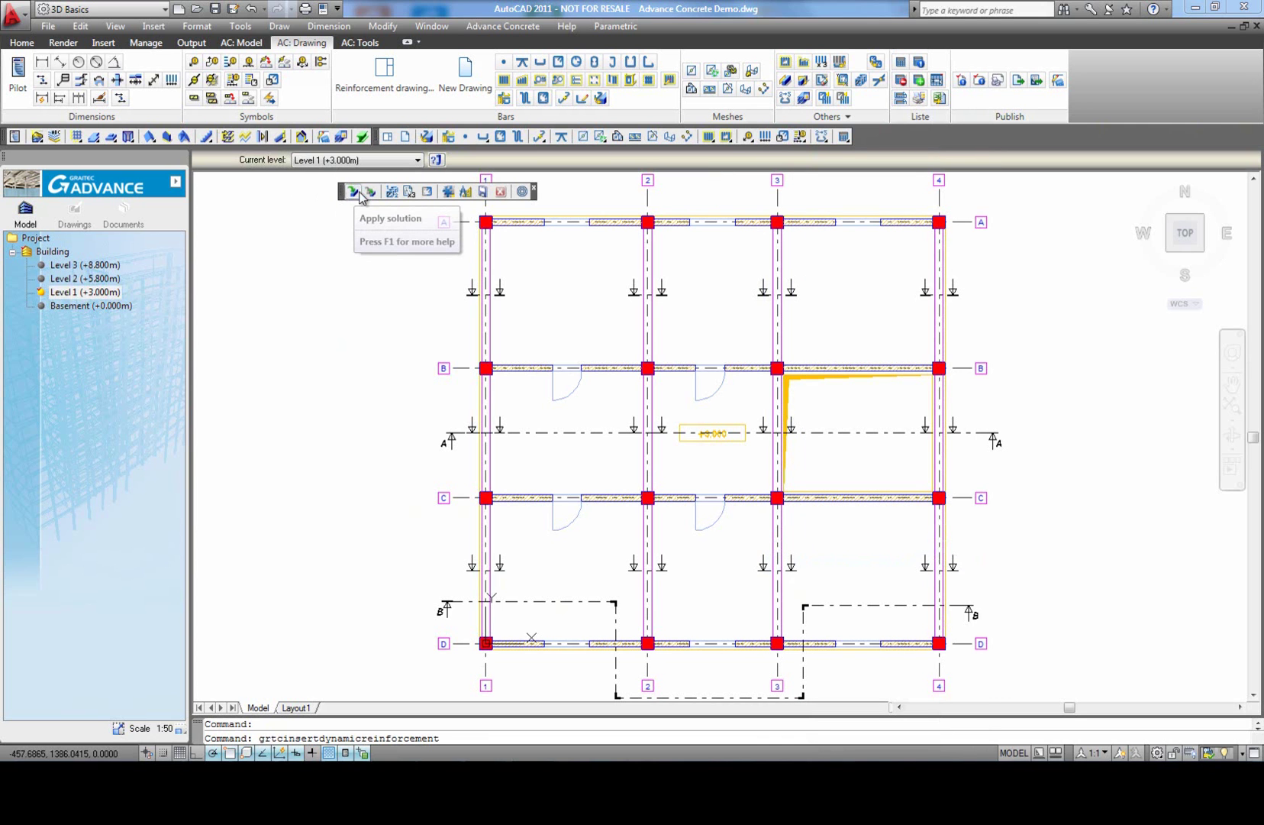
pyautogui.click(714, 416)
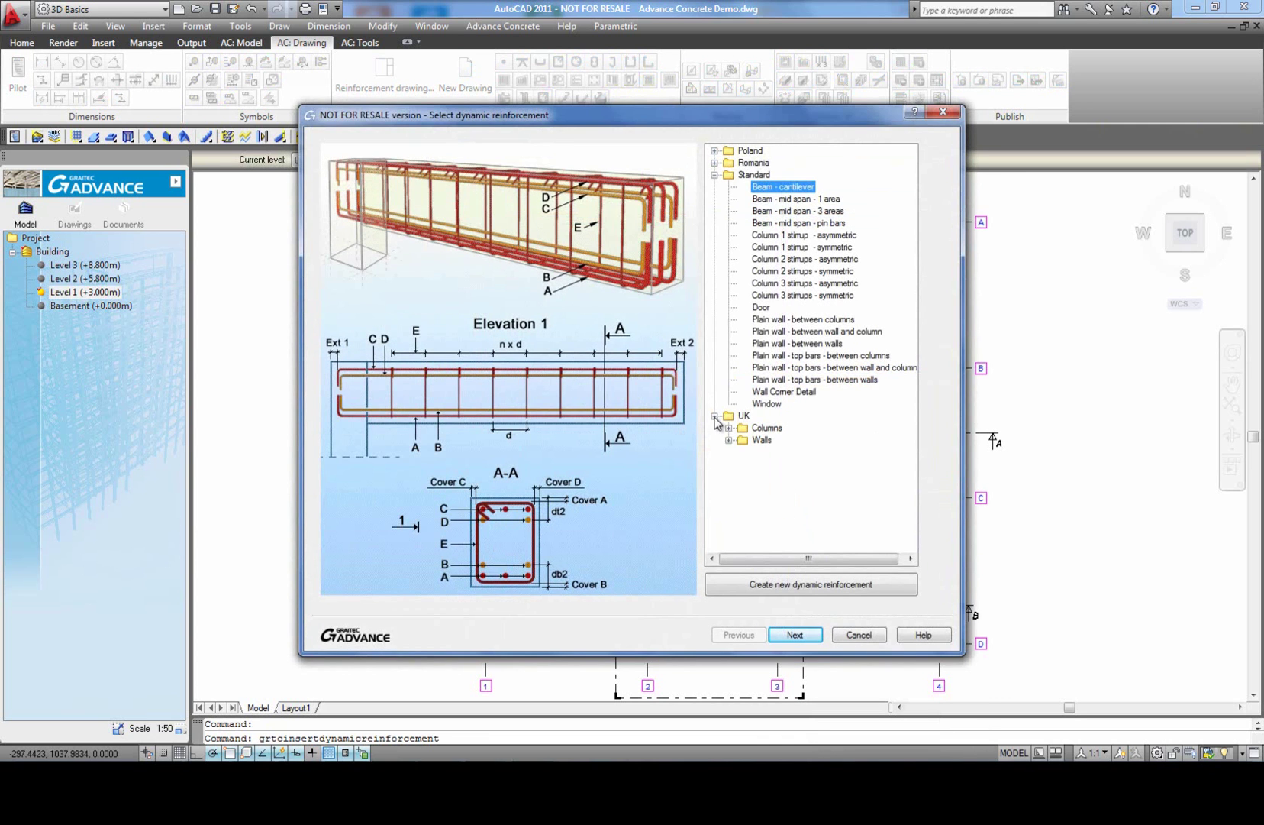
pyautogui.click(729, 439)
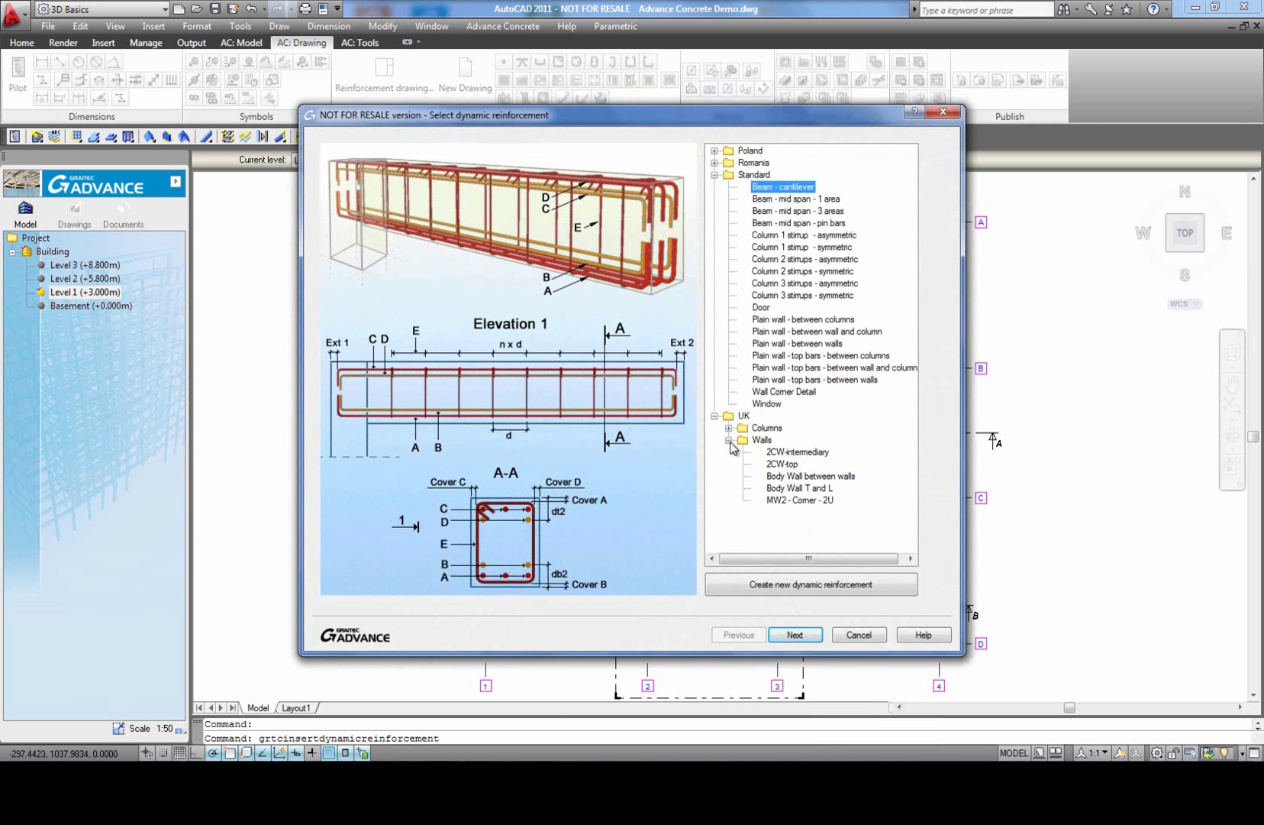
pyautogui.click(790, 453)
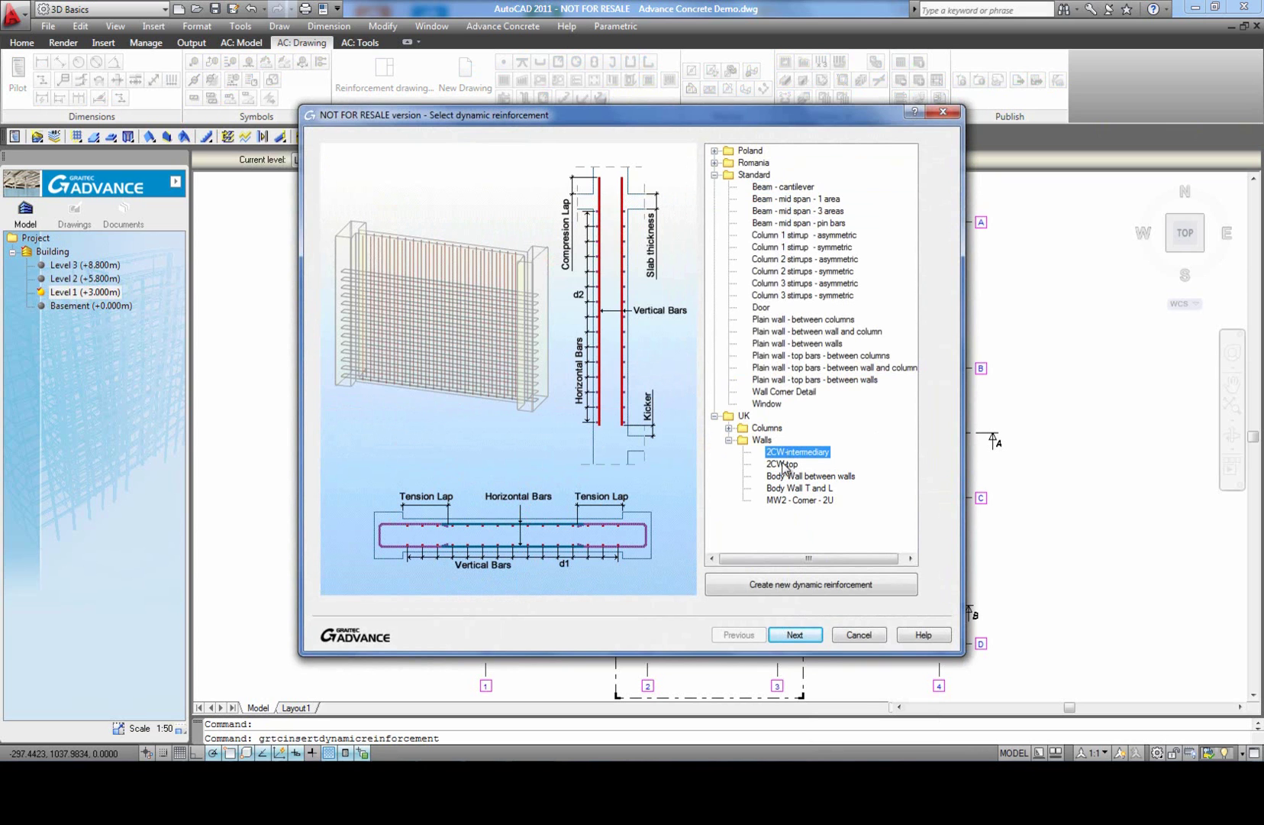
pyautogui.click(783, 464)
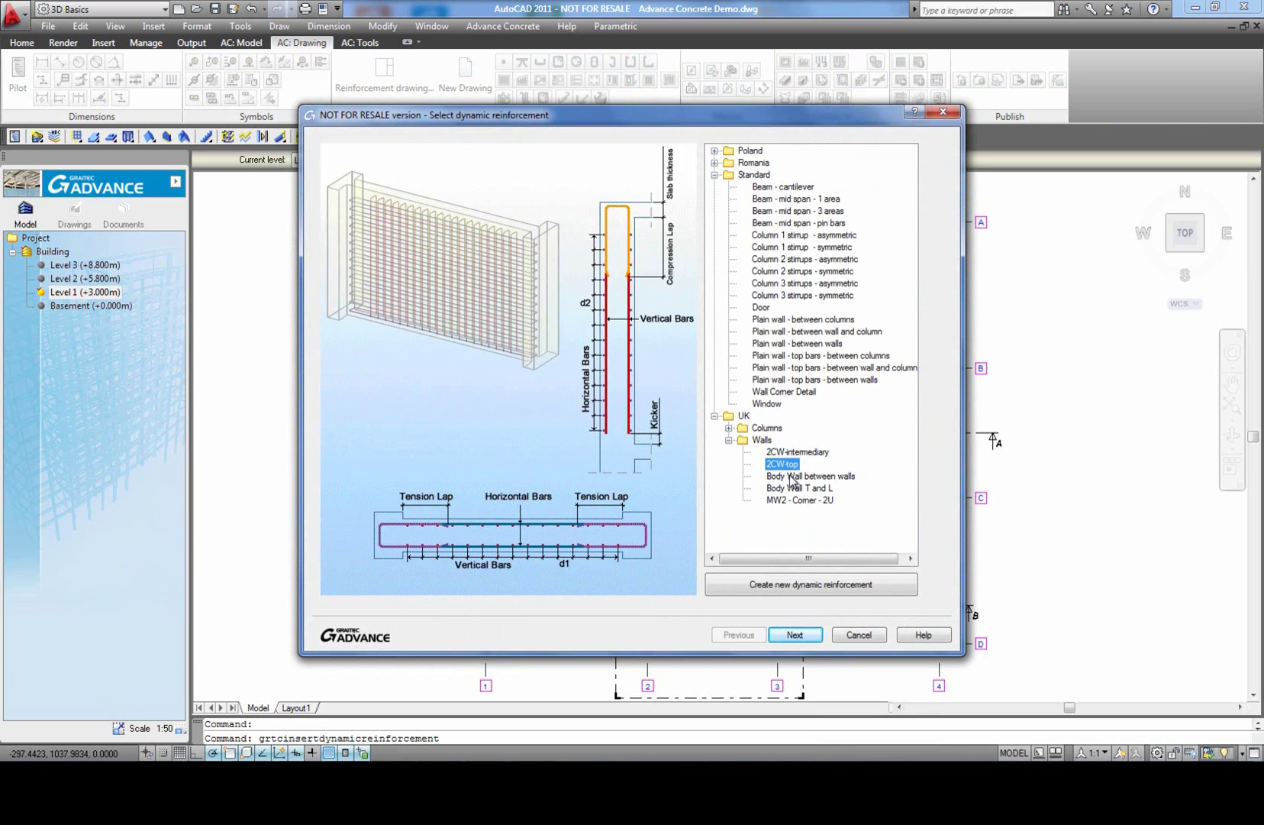
pyautogui.click(797, 476)
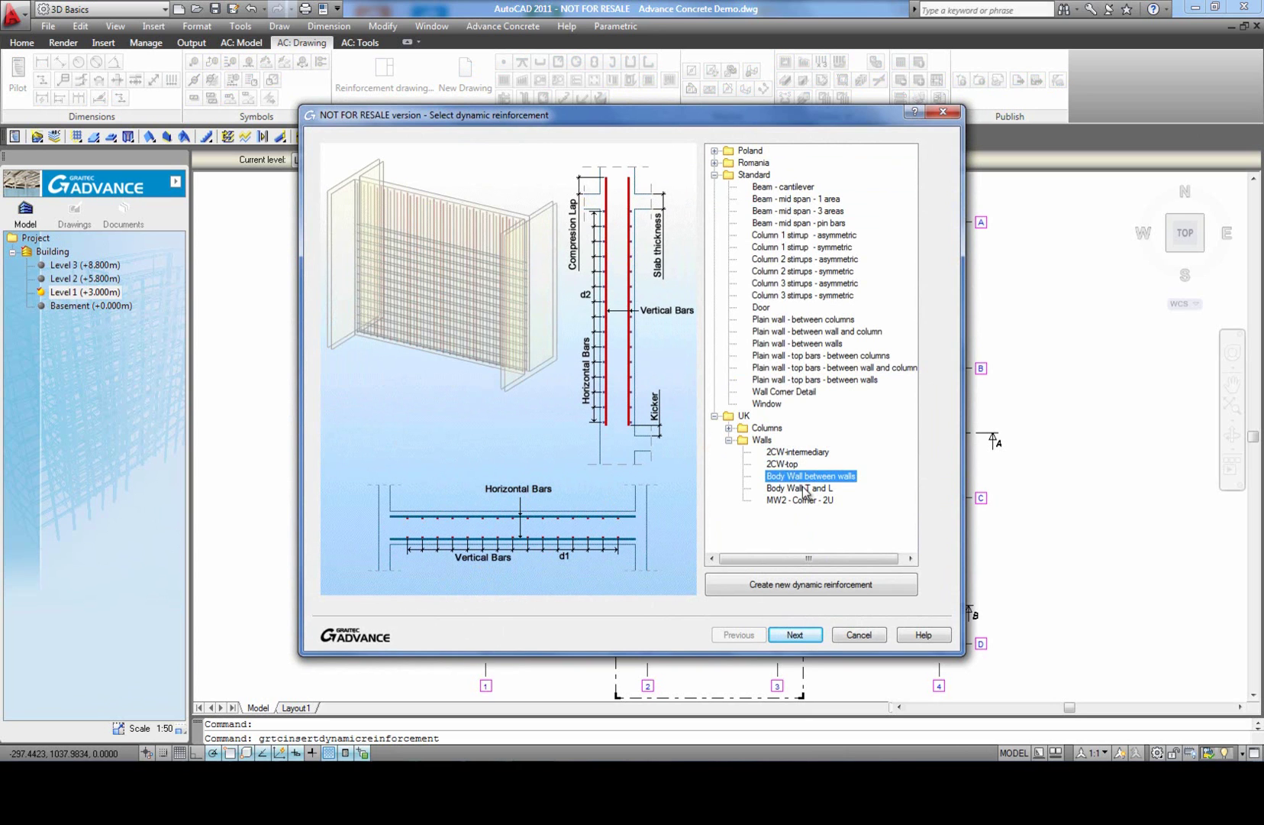
pyautogui.click(805, 491)
pyautogui.click(803, 501)
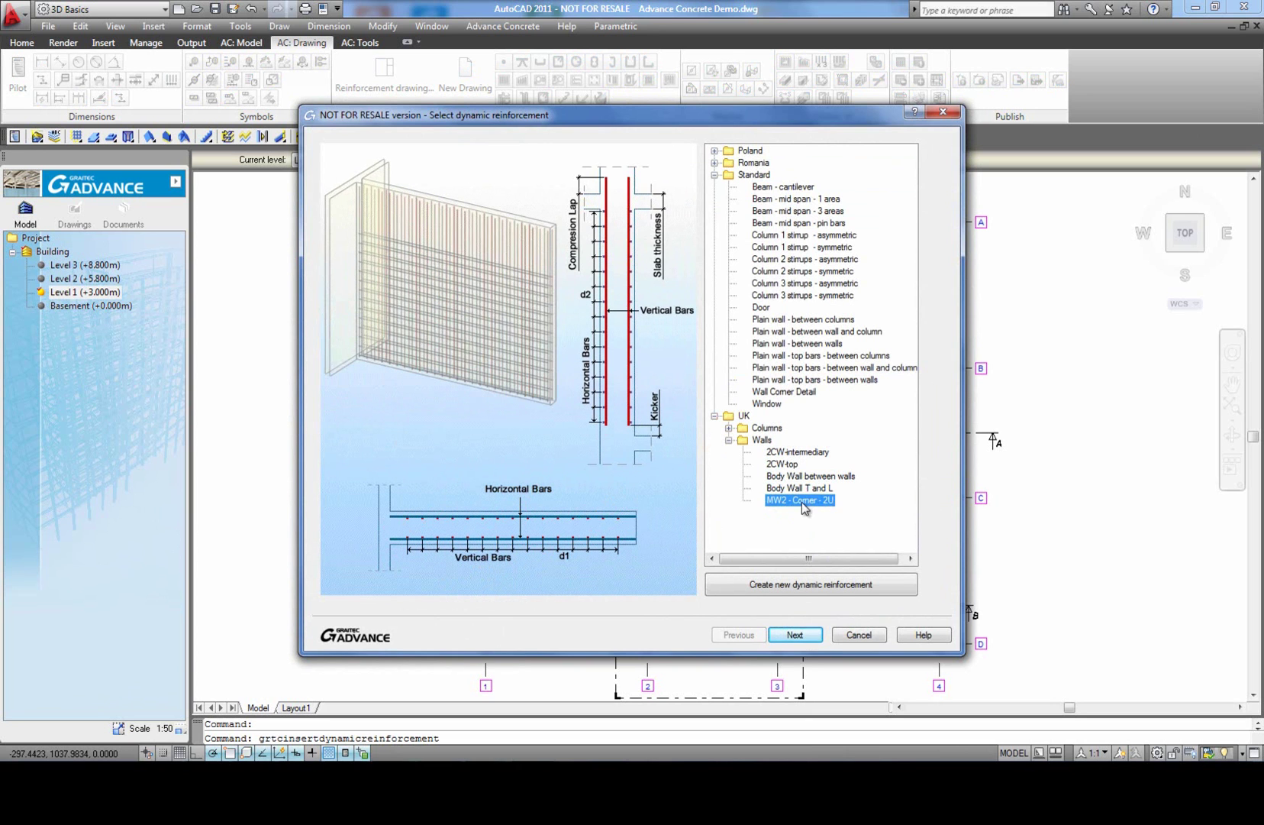
pyautogui.click(784, 455)
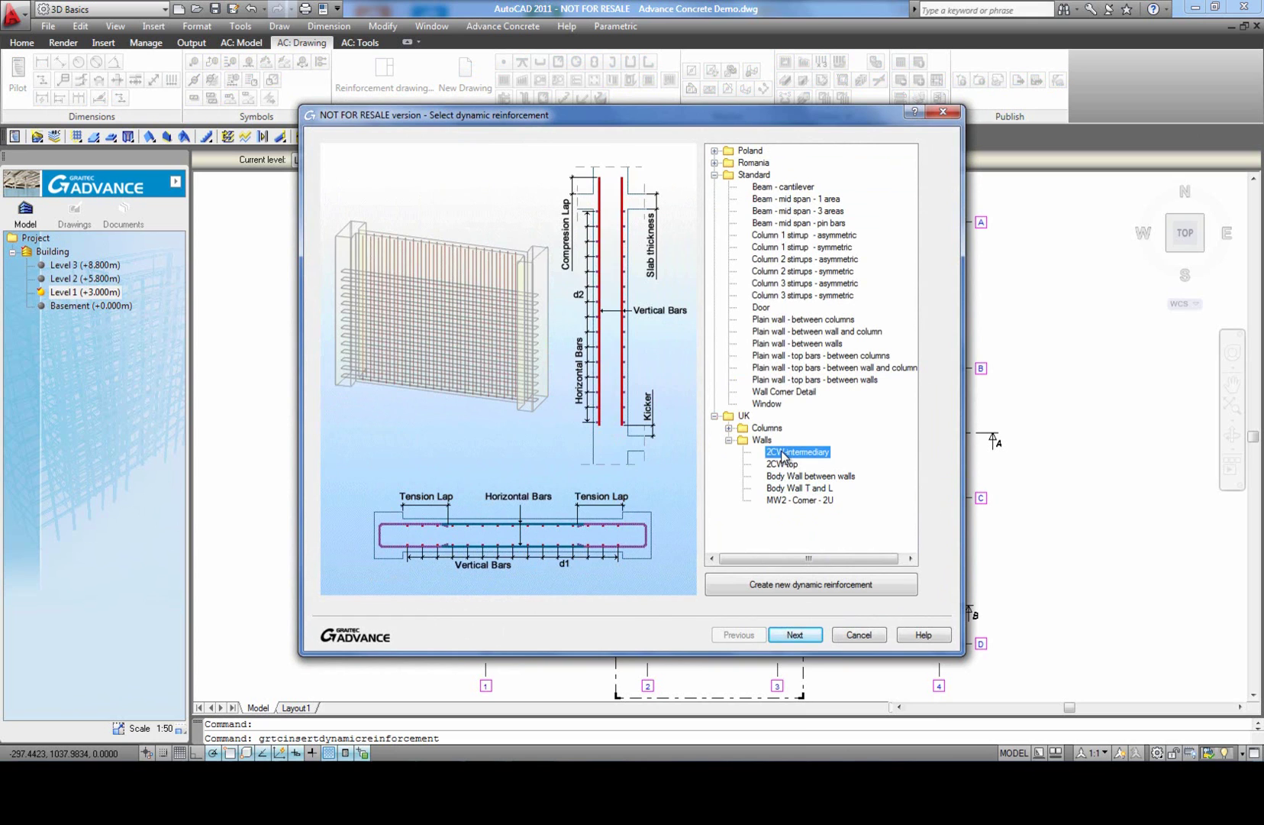
# Step: Accept the default wall bar parameters and assign the solution to the grid B wall between grids 3 and 4 with both end columns
pyautogui.click(796, 636)
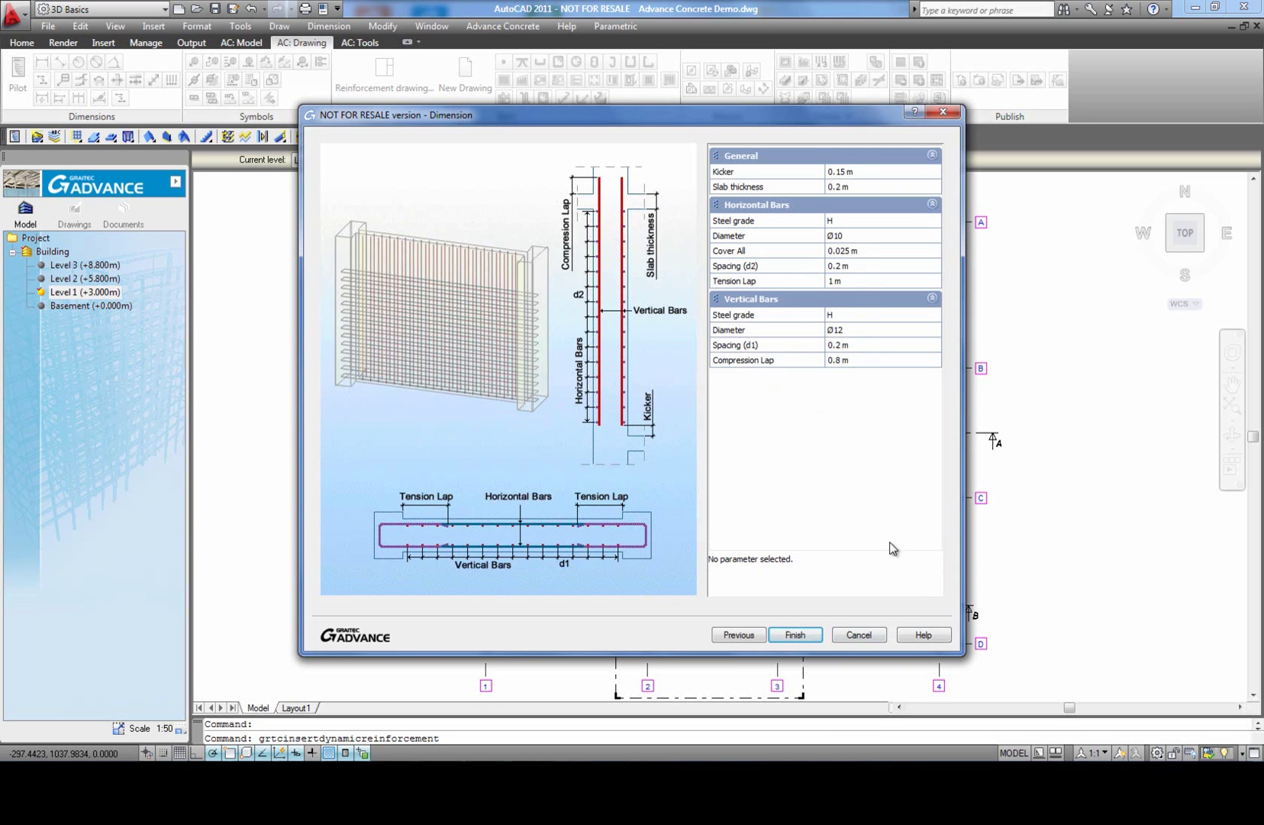
pyautogui.click(795, 635)
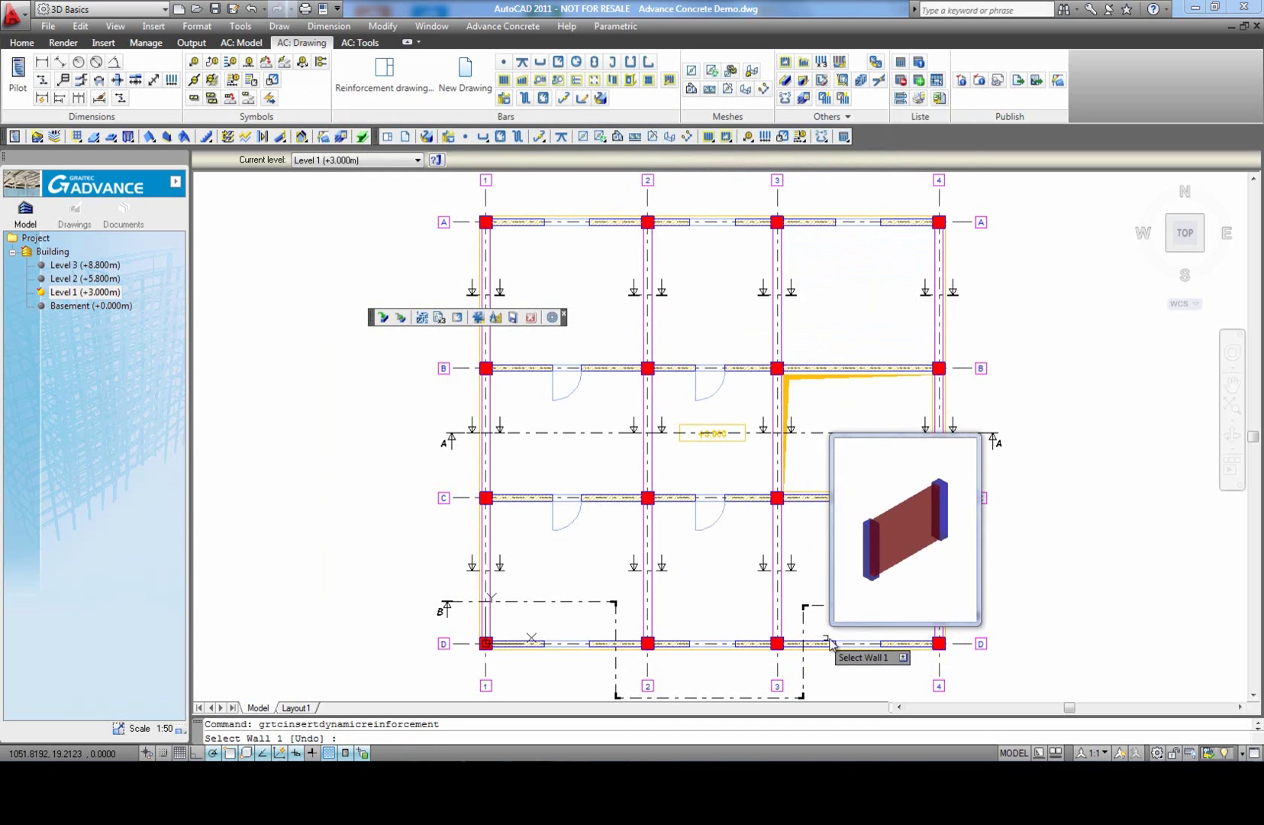
pyautogui.click(850, 367)
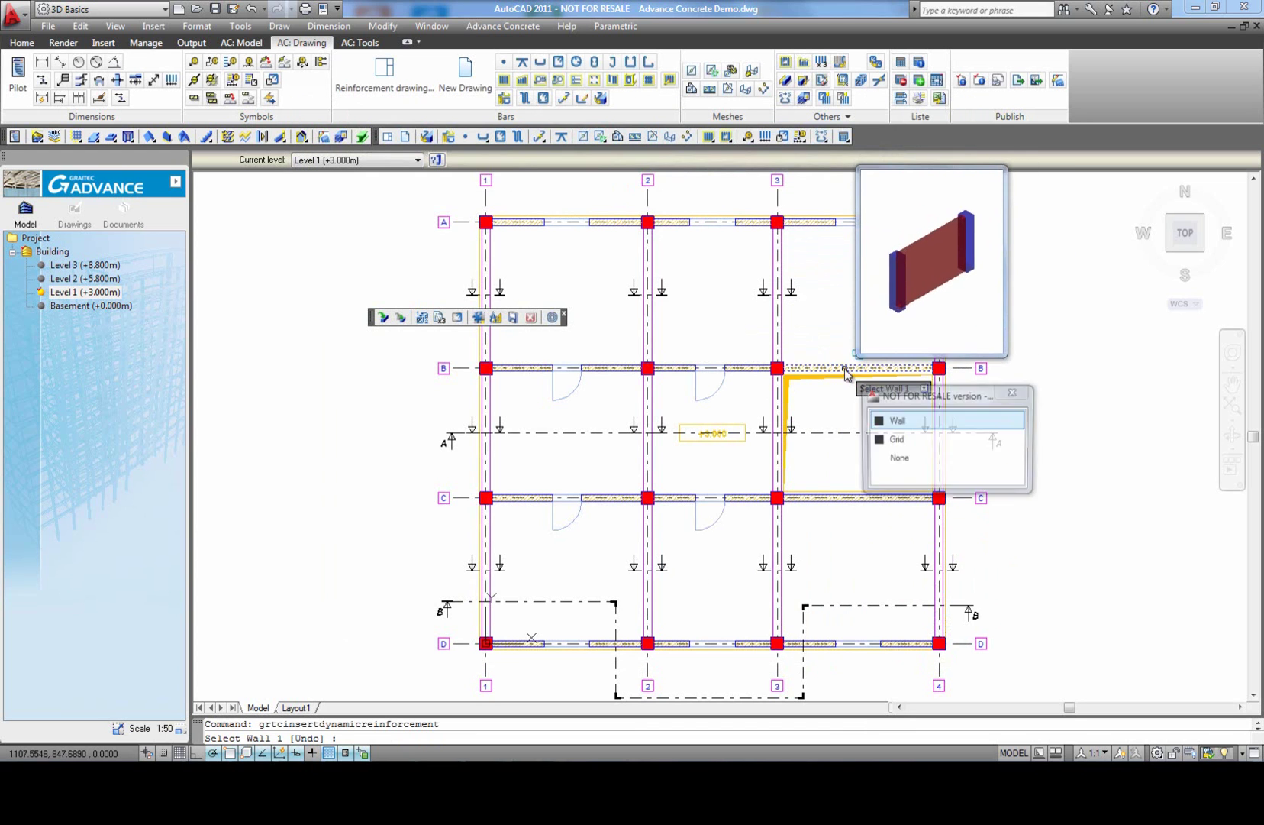
pyautogui.click(908, 402)
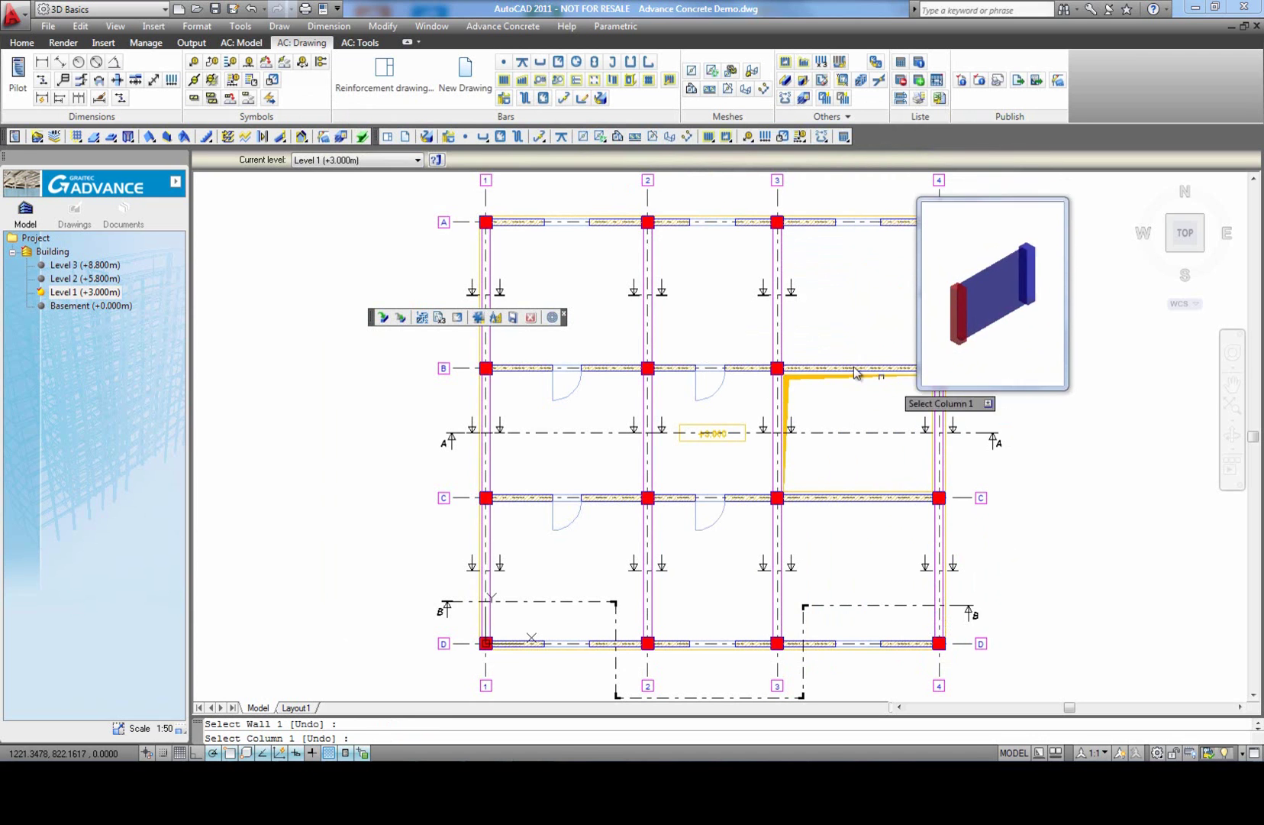
pyautogui.scroll(5, 775, 371)
pyautogui.click(773, 373)
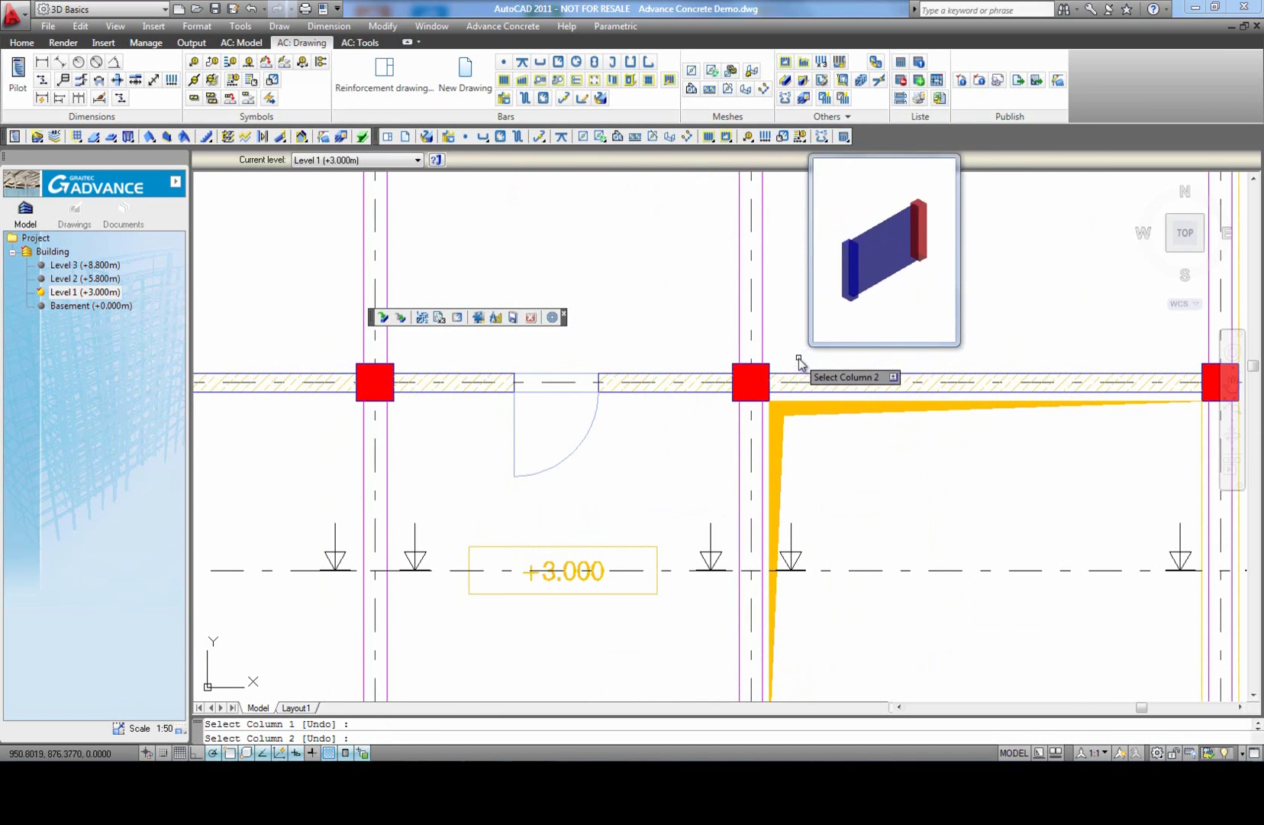
pyautogui.scroll(-2, 799, 361)
pyautogui.scroll(1, 992, 374)
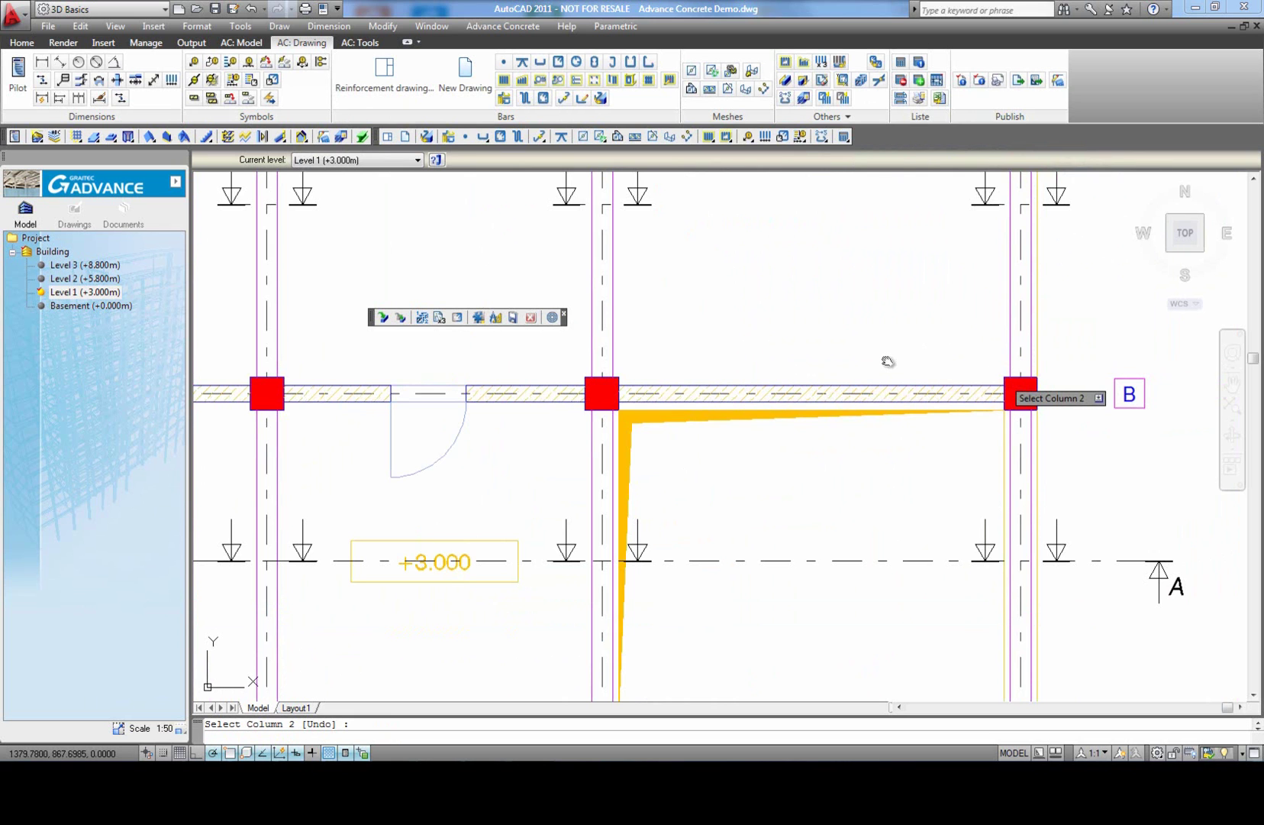
pyautogui.click(888, 361)
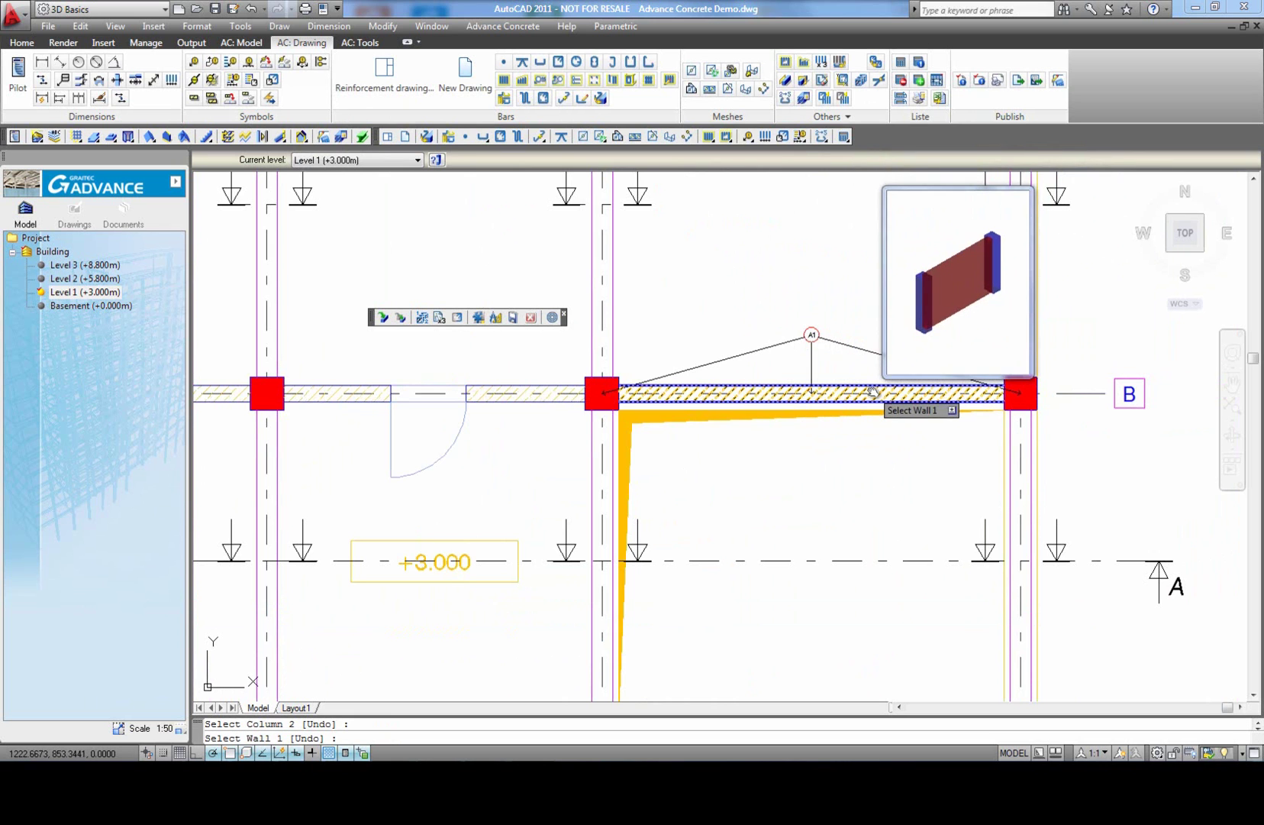
pyautogui.press('Escape')
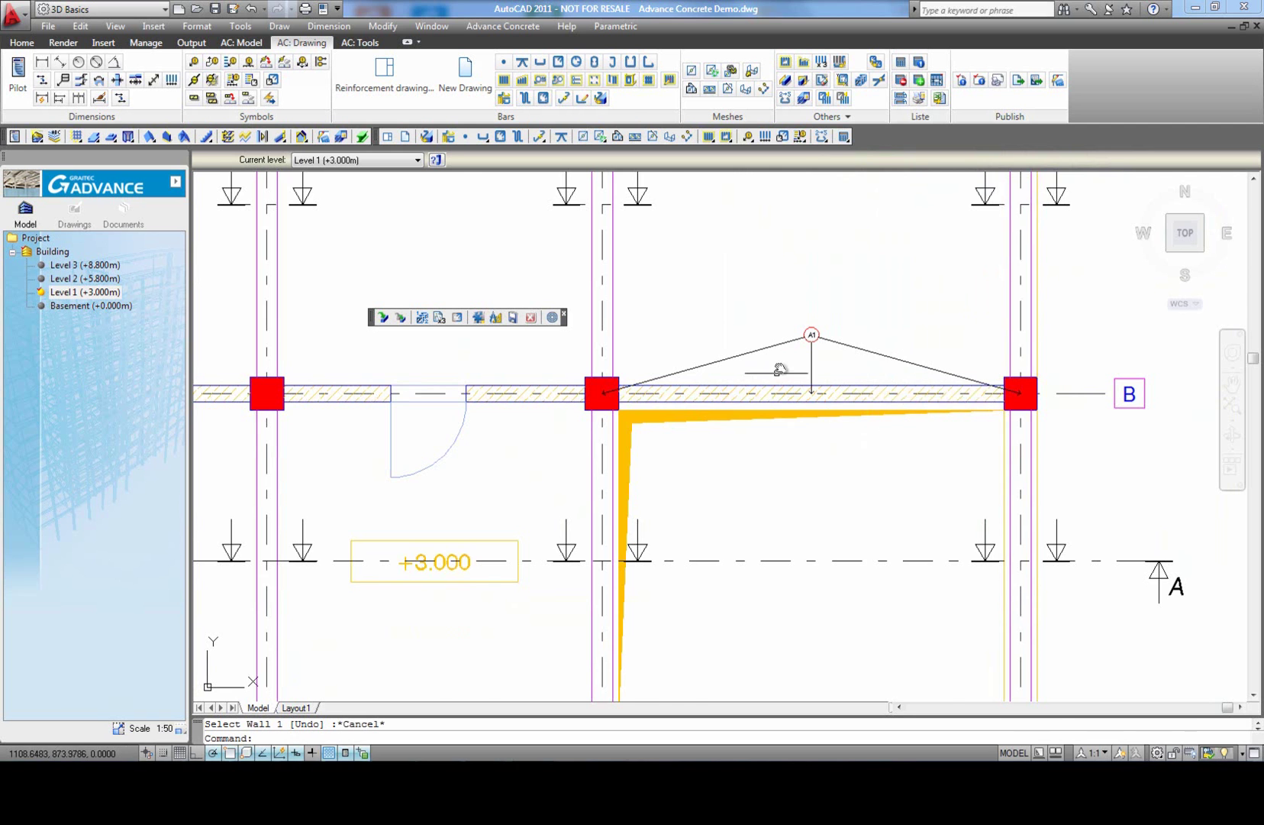
# Step: Start applying another reinforcement solution, preview the UK column solutions and choose One Column MC5
pyautogui.scroll(-1, 780, 351)
pyautogui.click(385, 318)
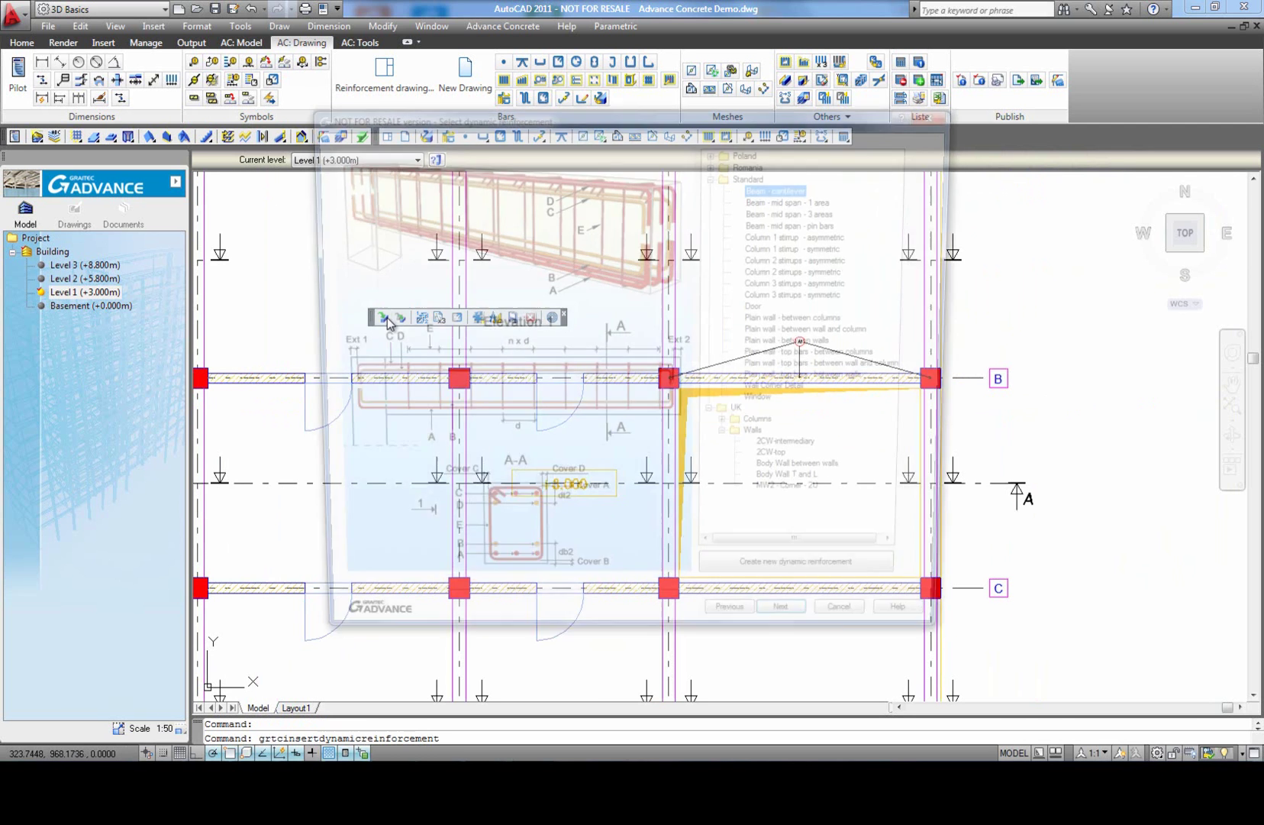
pyautogui.click(728, 440)
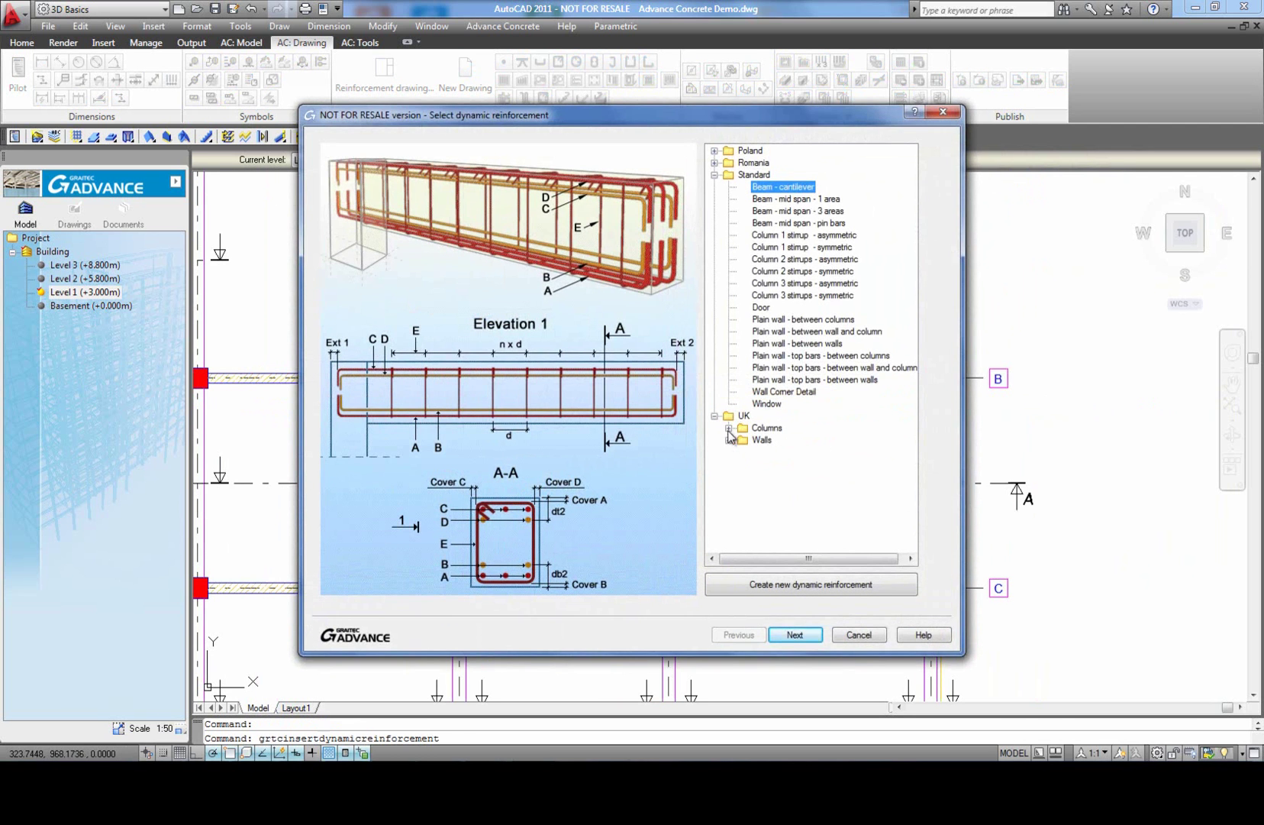
pyautogui.click(729, 427)
pyautogui.click(793, 441)
pyautogui.click(798, 452)
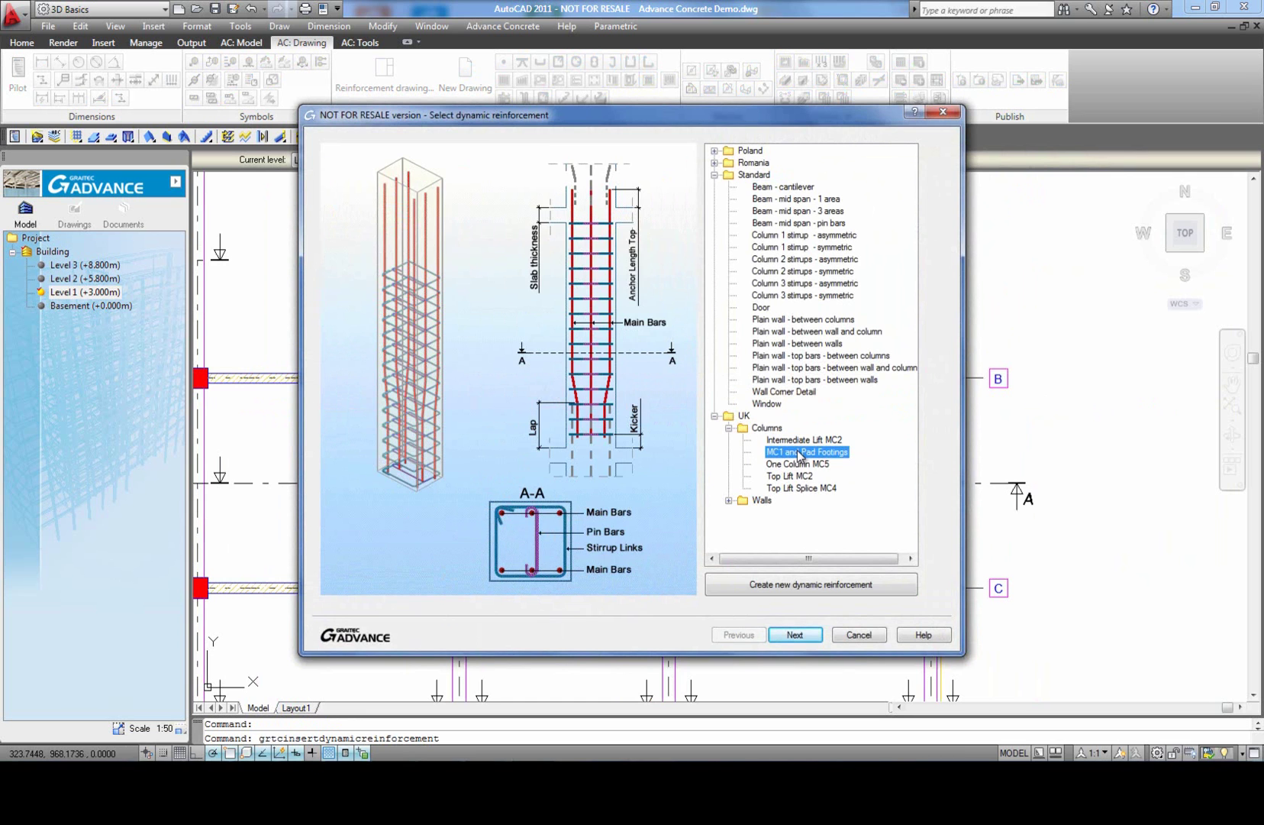
pyautogui.click(800, 465)
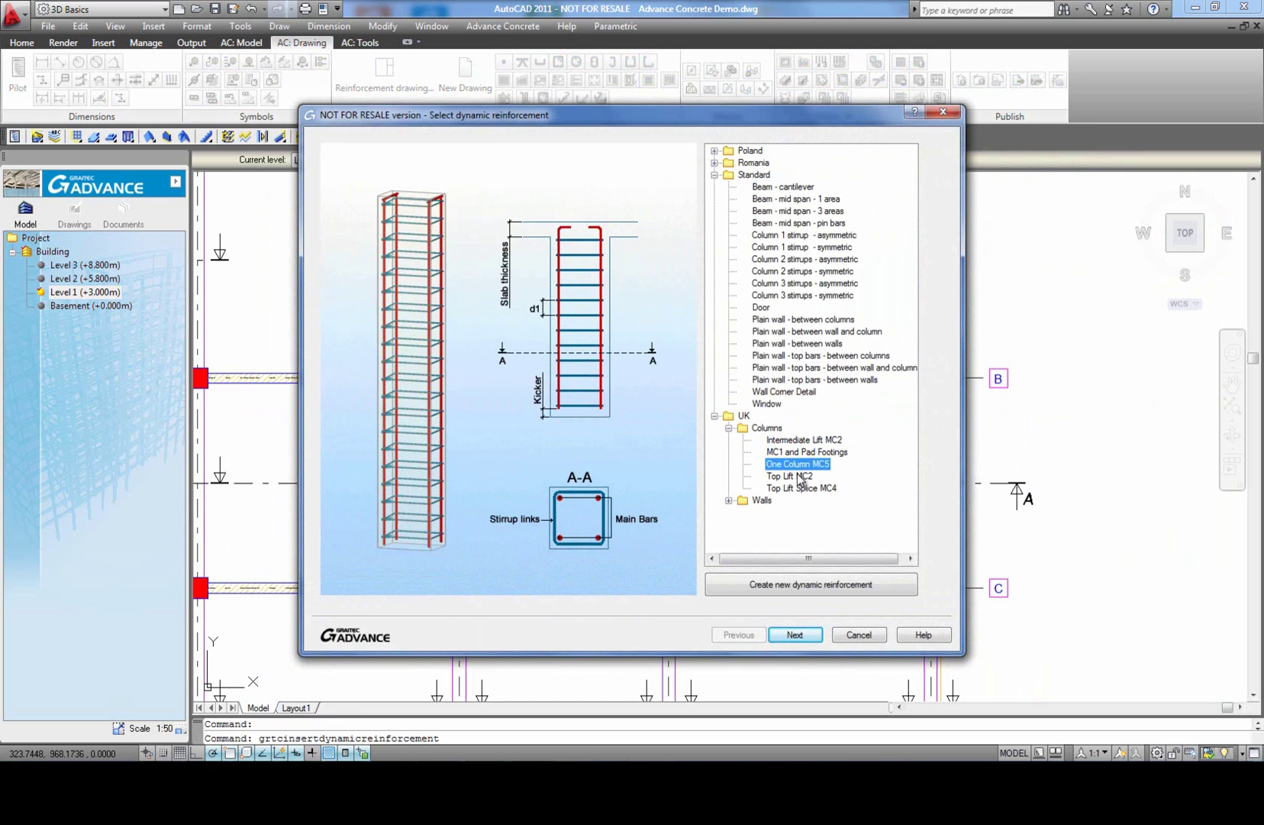
pyautogui.click(800, 477)
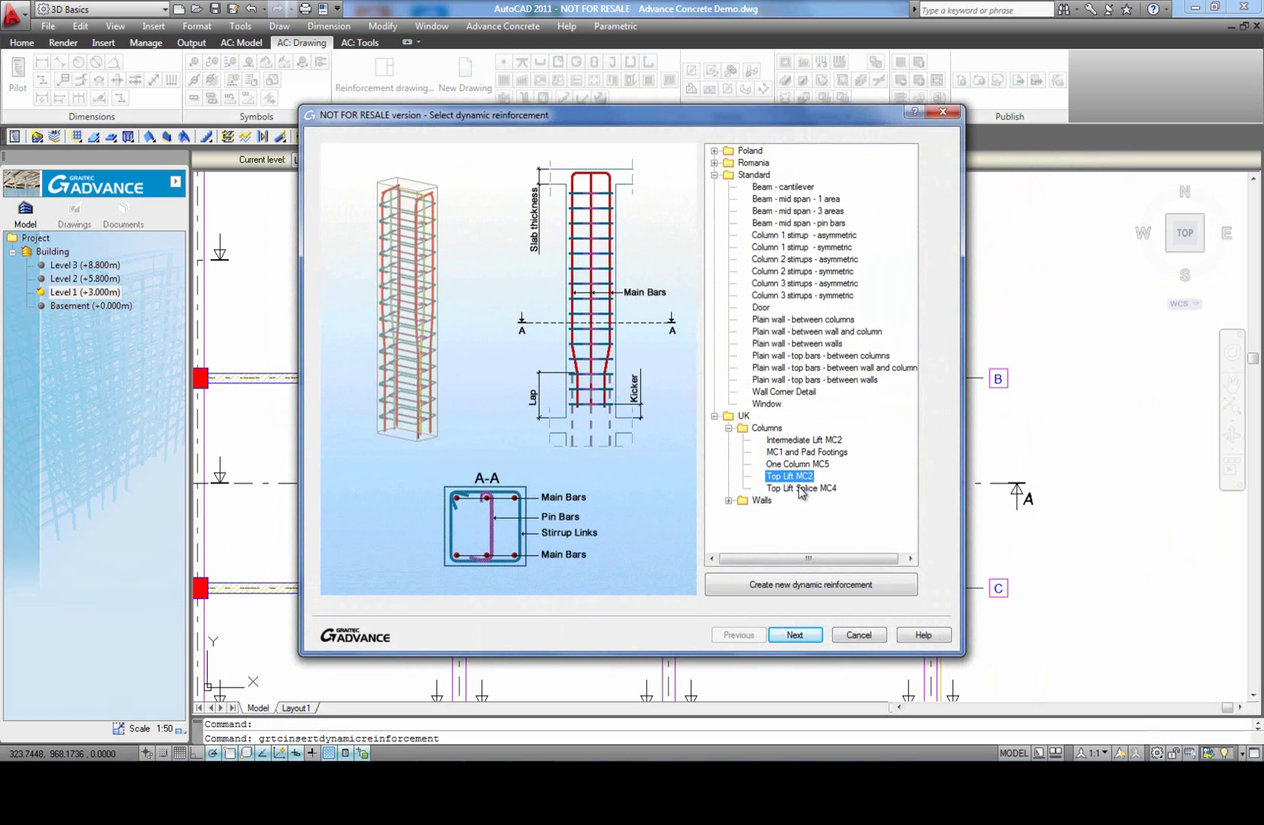
pyautogui.click(802, 489)
pyautogui.click(798, 465)
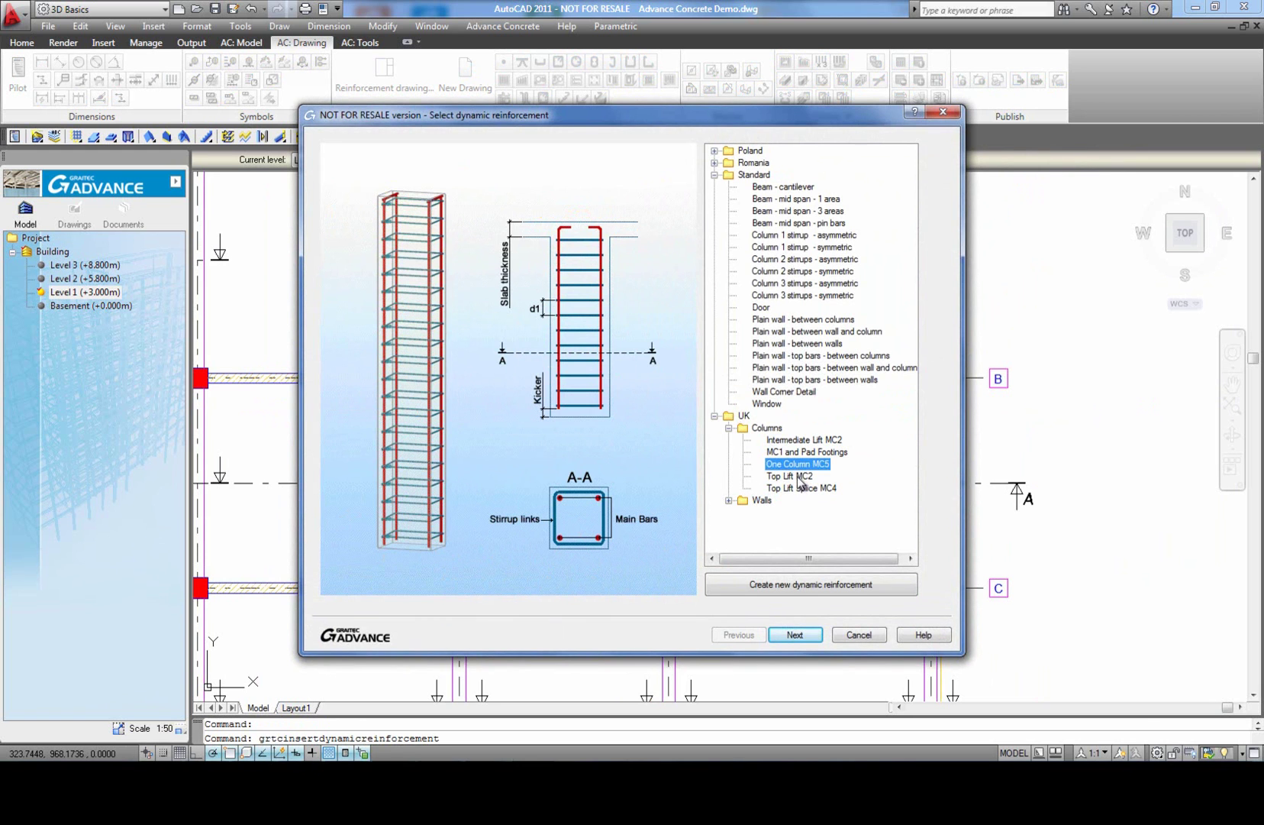
# Step: Accept the default column bar parameters and assign the solution to the columns at B3 and B4
pyautogui.click(799, 636)
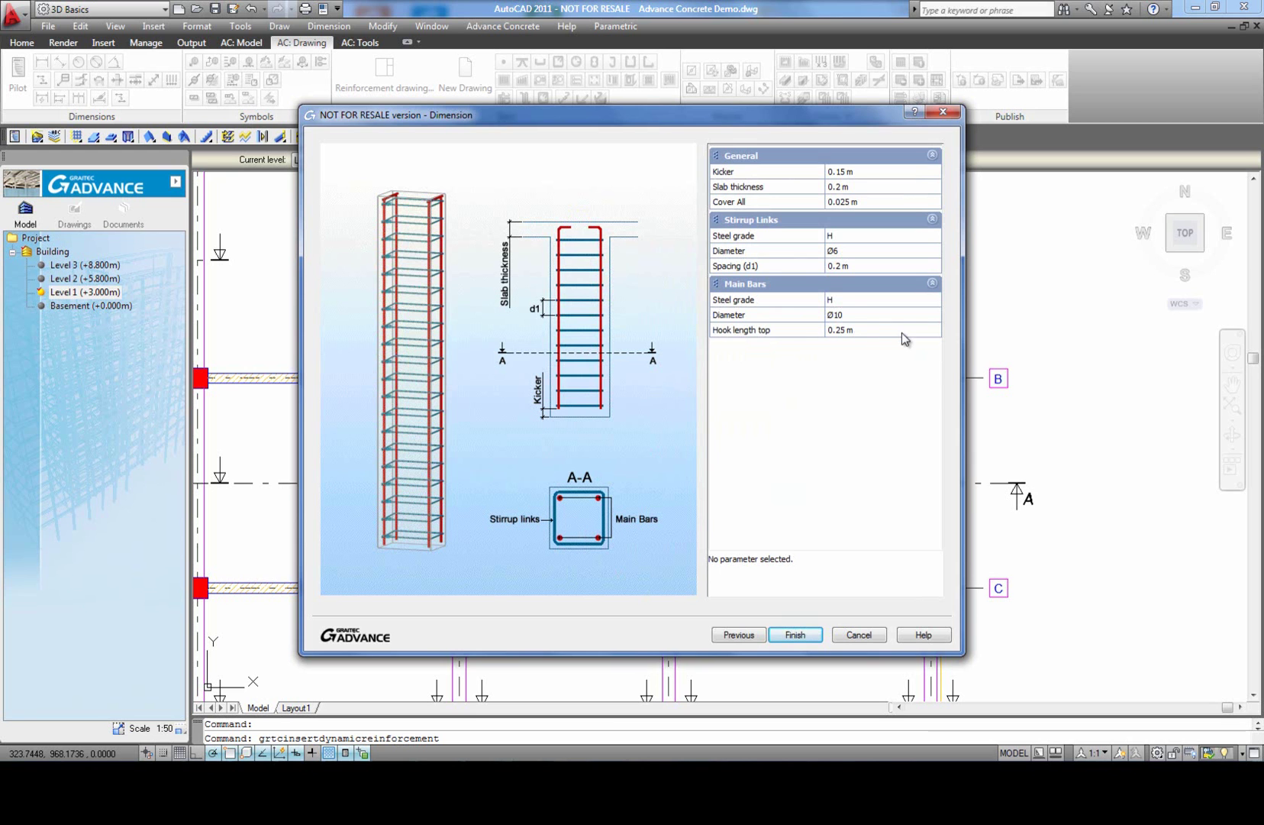
pyautogui.click(795, 634)
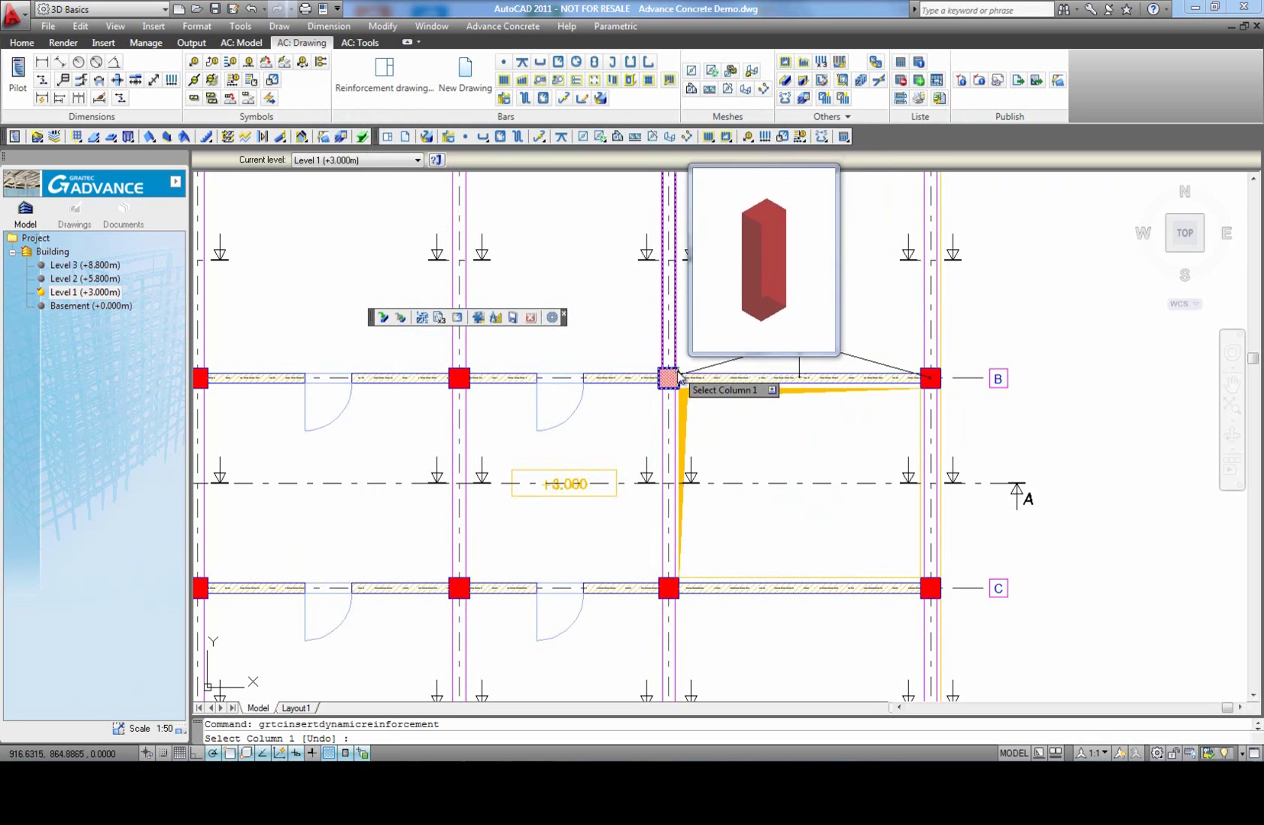
pyautogui.scroll(5, 916, 373)
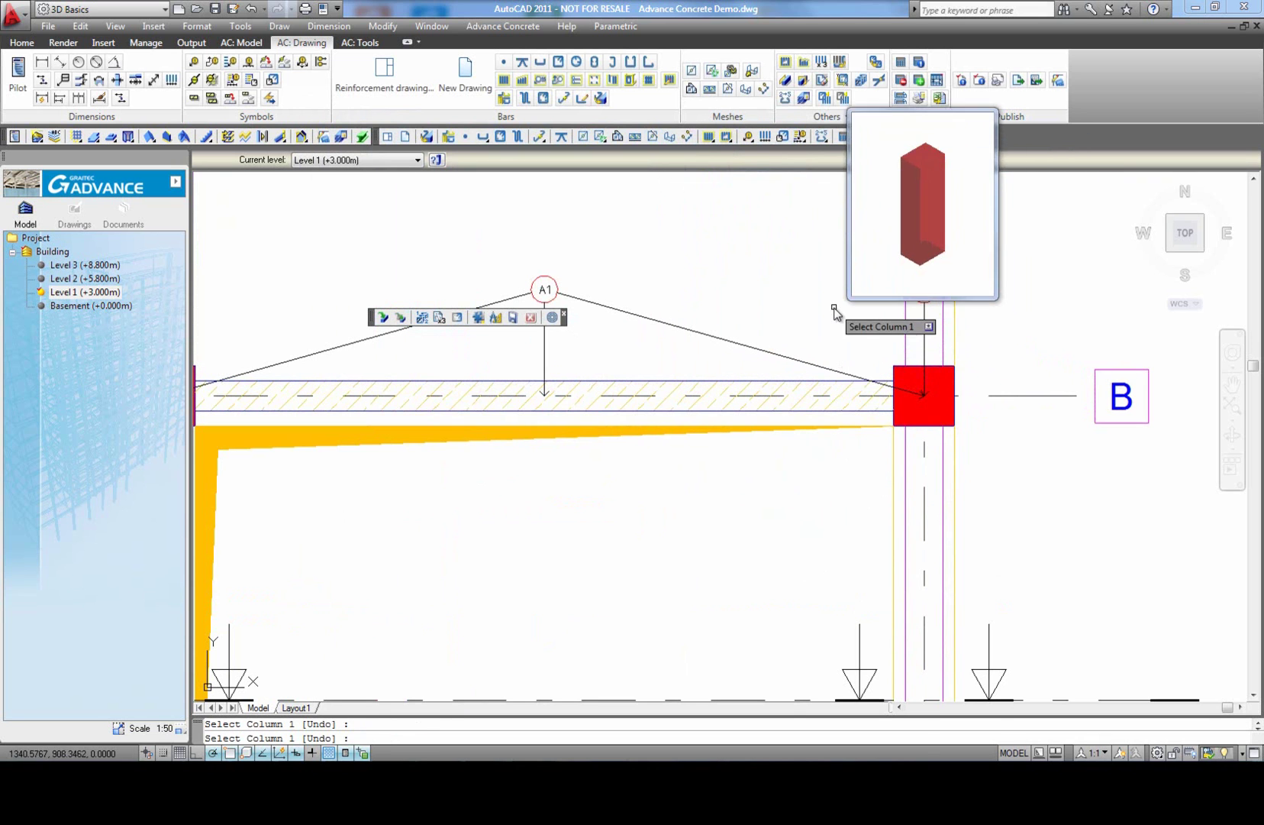
pyautogui.press('Escape')
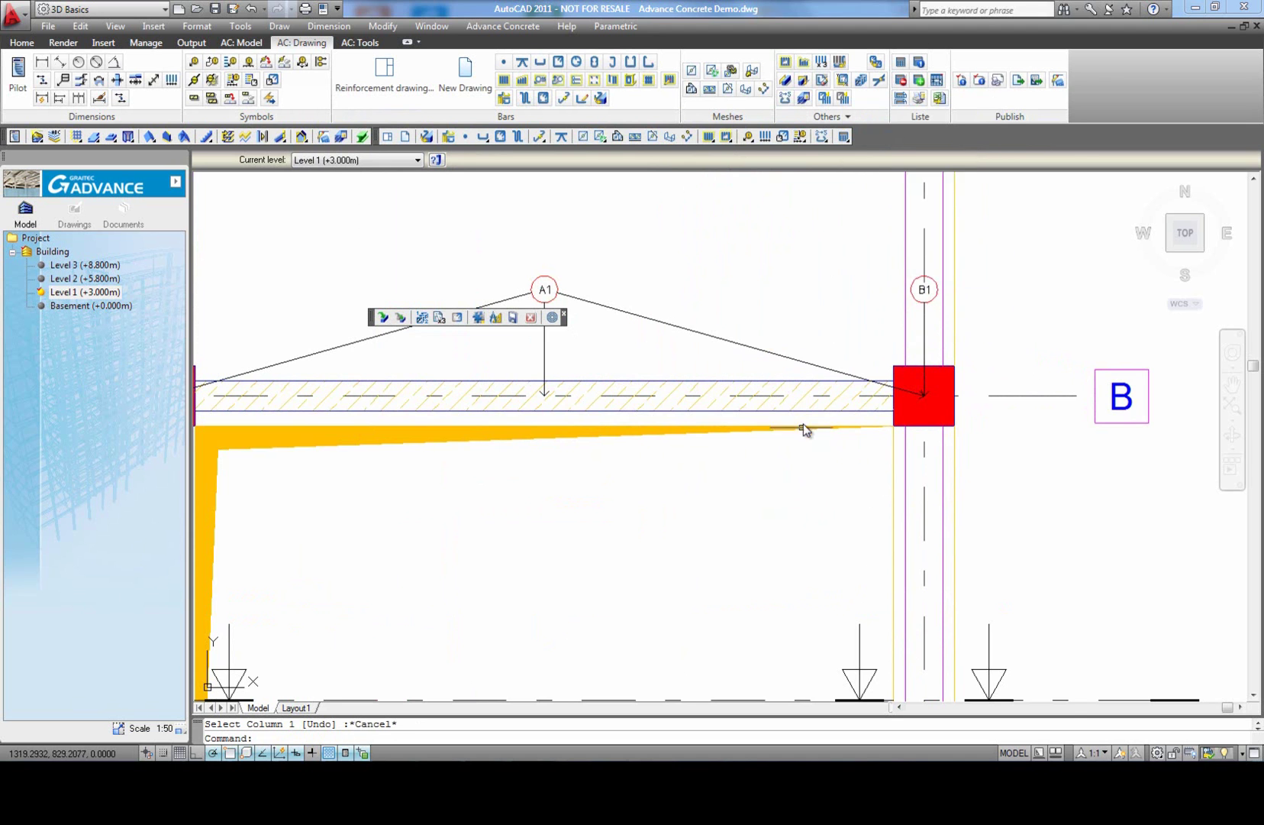
# Step: Create a reinforcement drawing of the grid B wall and its two end columns, with left cut, top and front elevation views, including neighboring members
pyautogui.middleClick(770, 485)
pyautogui.middleClick(770, 485)
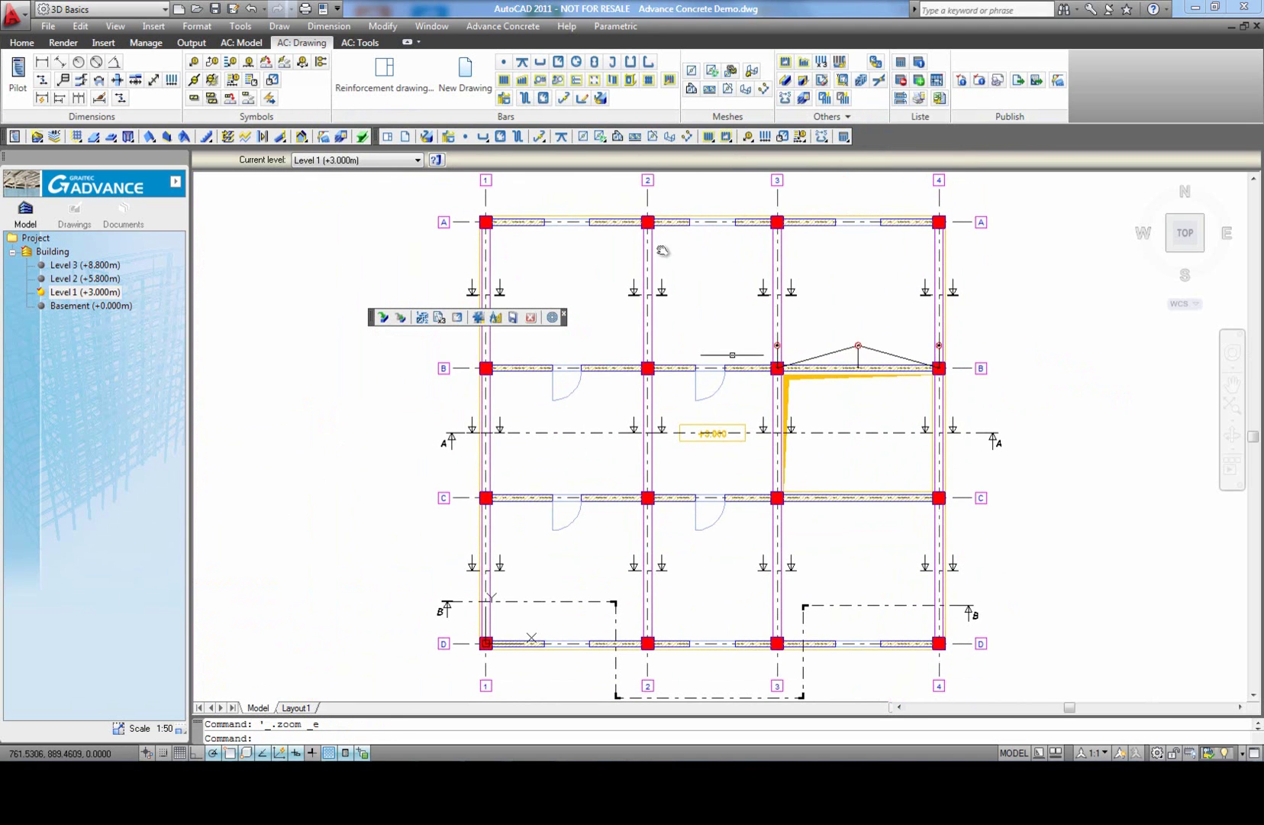
pyautogui.click(388, 88)
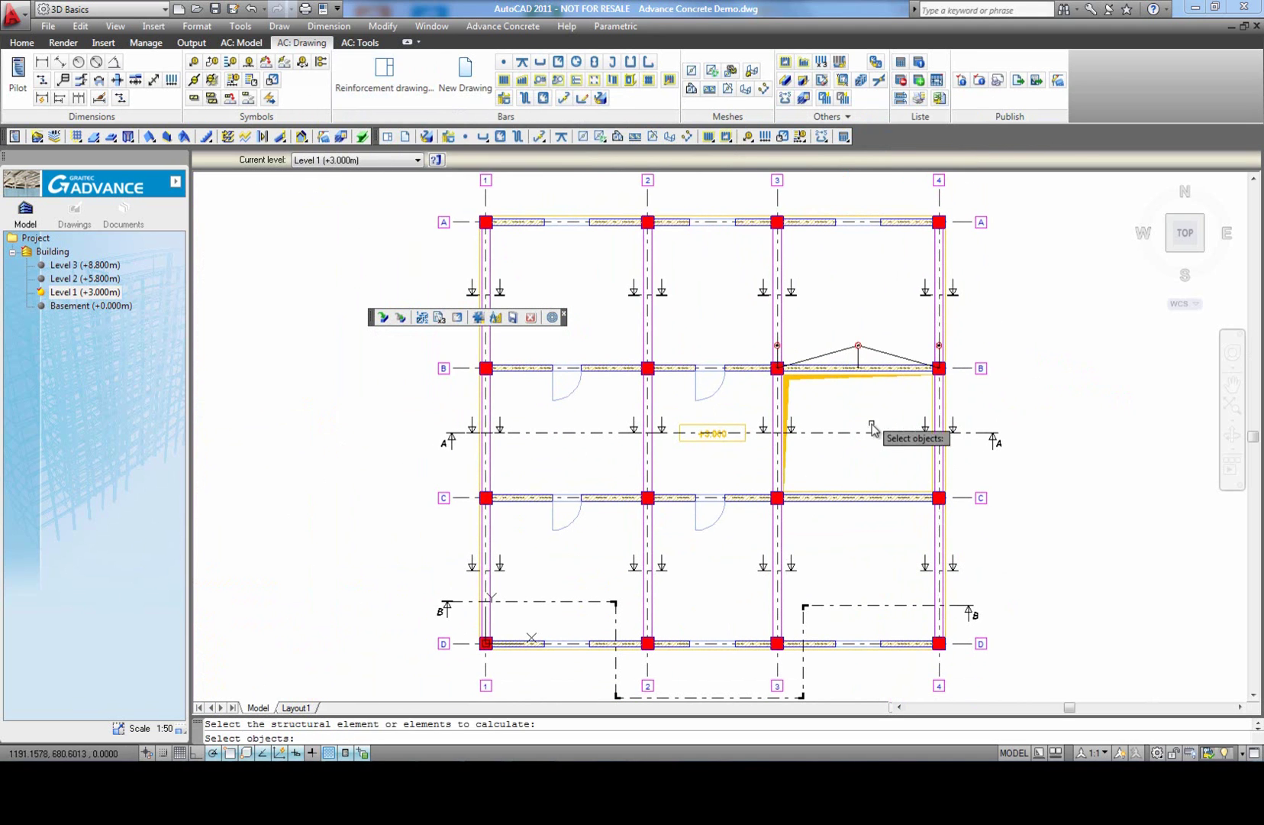
pyautogui.scroll(8, 794, 366)
pyautogui.click(740, 344)
pyautogui.click(811, 361)
pyautogui.scroll(-2, 802, 371)
pyautogui.moveTo(1181, 380); pyautogui.dragTo(888, 383, button='middle')
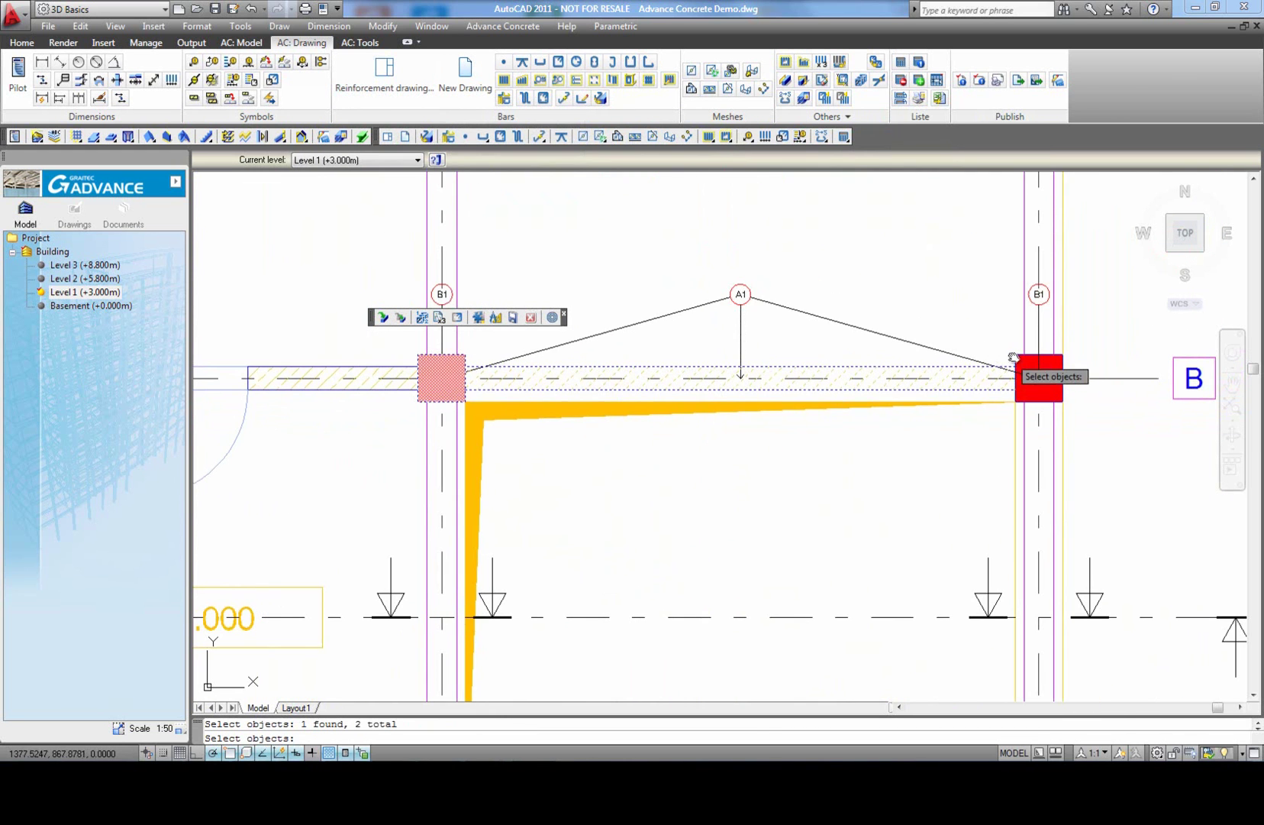
pyautogui.click(1027, 374)
pyautogui.press('Return')
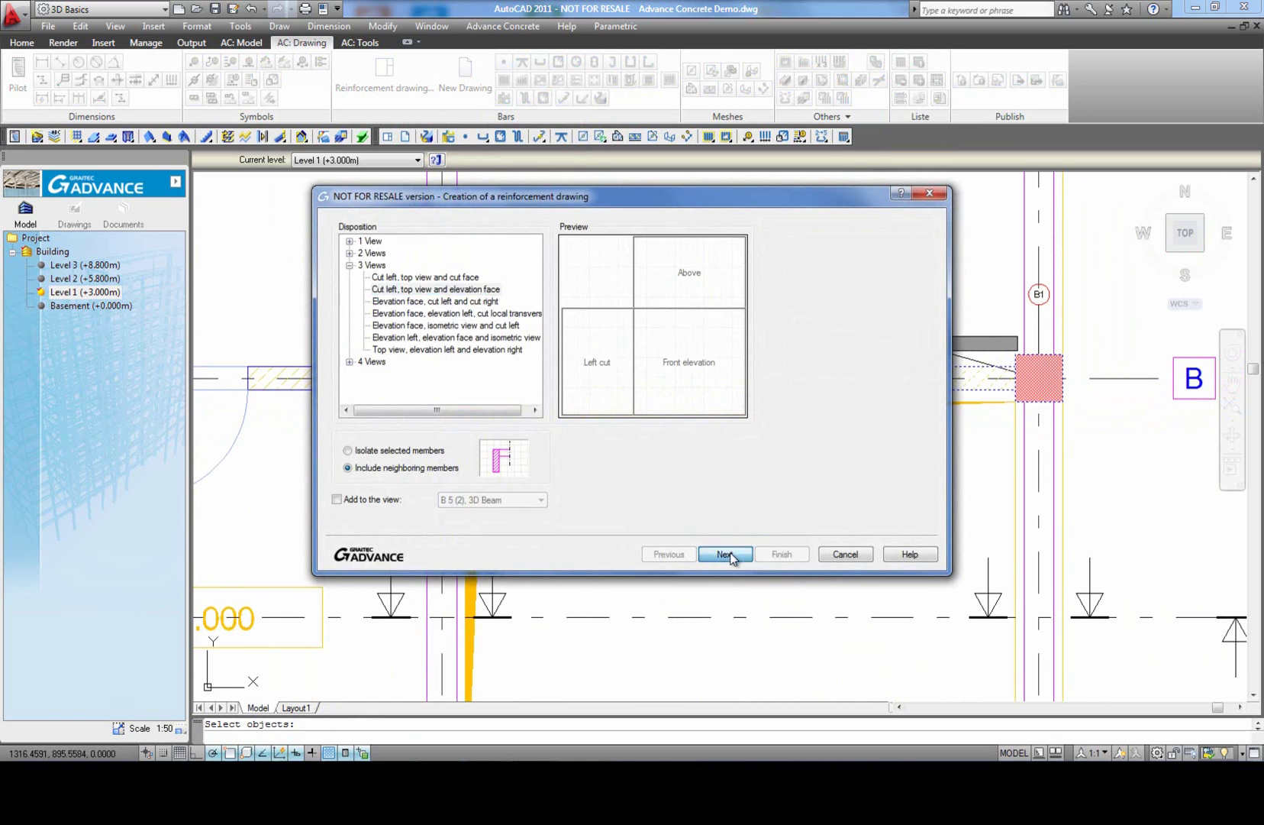
pyautogui.click(726, 553)
pyautogui.click(779, 553)
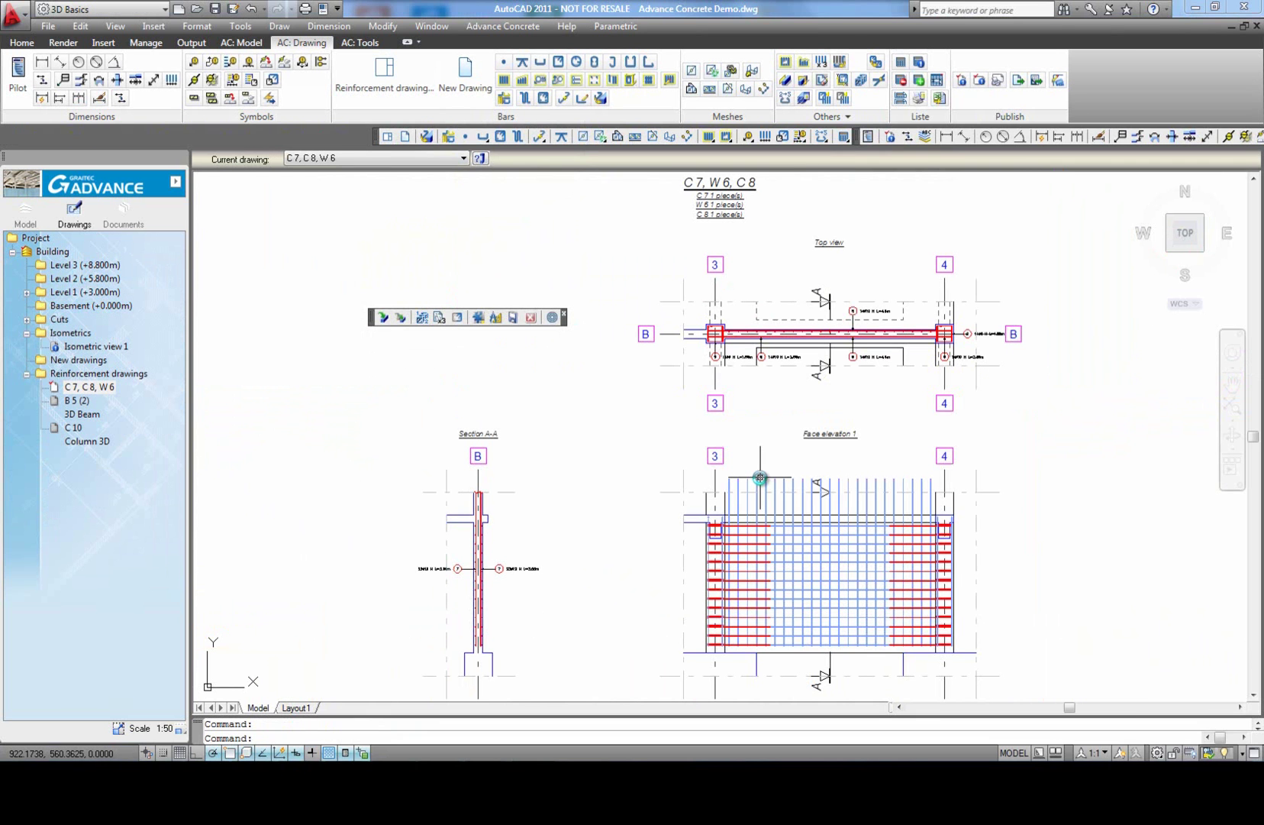
# Step: Examine the top view, section and face elevation of the new wall and column reinforcement drawing
pyautogui.middleClick(605, 493)
pyautogui.middleClick(605, 493)
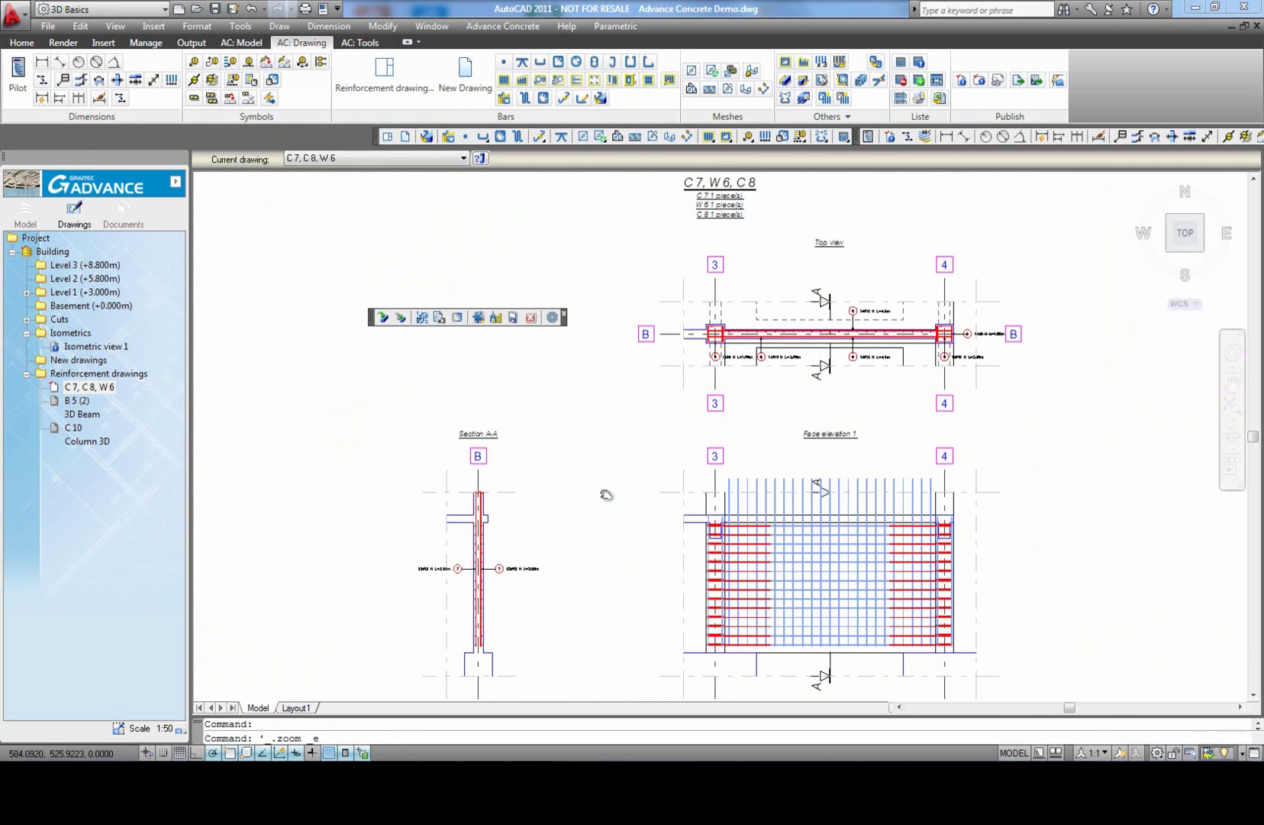
pyautogui.scroll(6, 730, 339)
pyautogui.scroll(-6, 615, 435)
pyautogui.scroll(6, 897, 420)
pyautogui.scroll(-6, 992, 496)
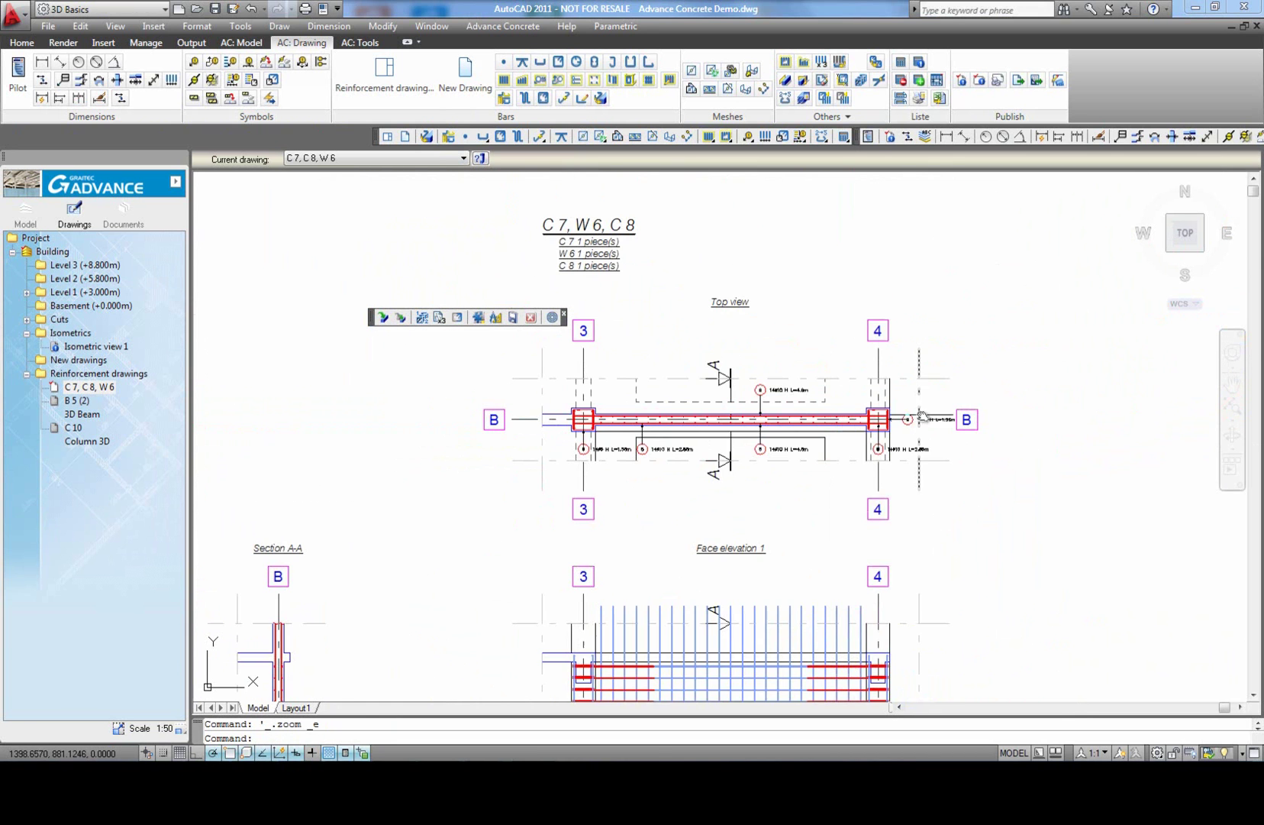
pyautogui.middleClick(996, 499)
pyautogui.middleClick(996, 500)
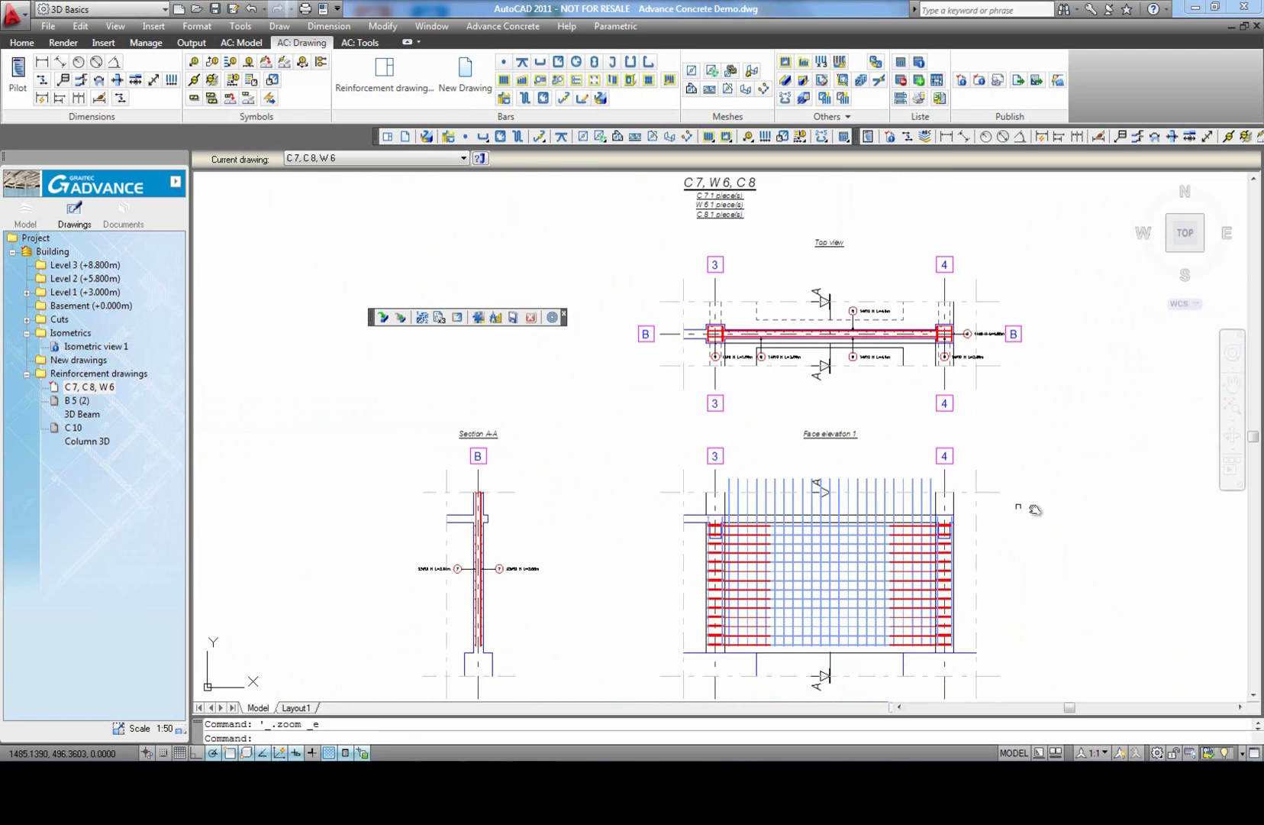
# Step: Return to the Level 1 (+3.000m) model and set the section of the column at grid B3 to R45x50
pyautogui.click(25, 211)
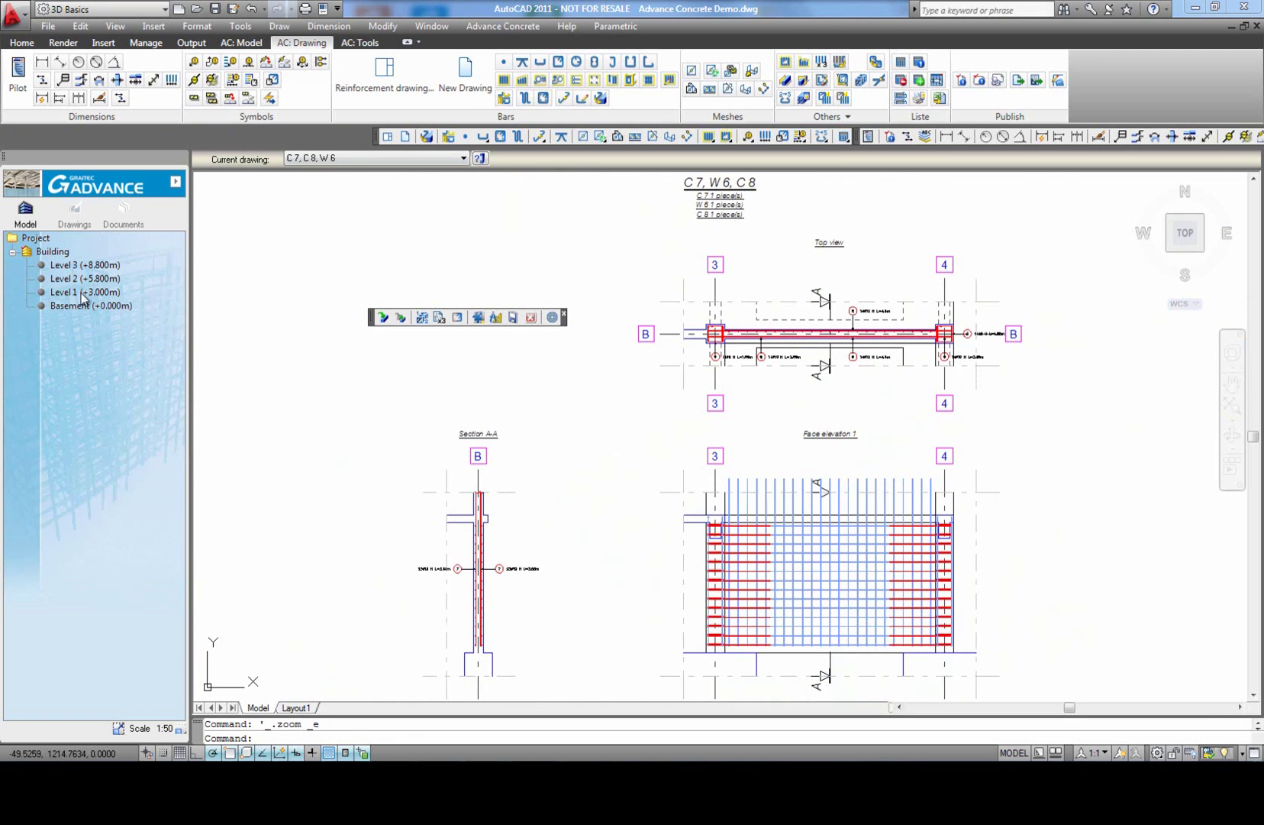
pyautogui.doubleClick(82, 293)
pyautogui.scroll(3, 510, 385)
pyautogui.moveTo(596, 384)
pyautogui.mouseDown(button='middle')
pyautogui.moveTo(720, 452)
pyautogui.moveTo(758, 442)
pyautogui.mouseUp(button='middle')
pyautogui.click(757, 443)
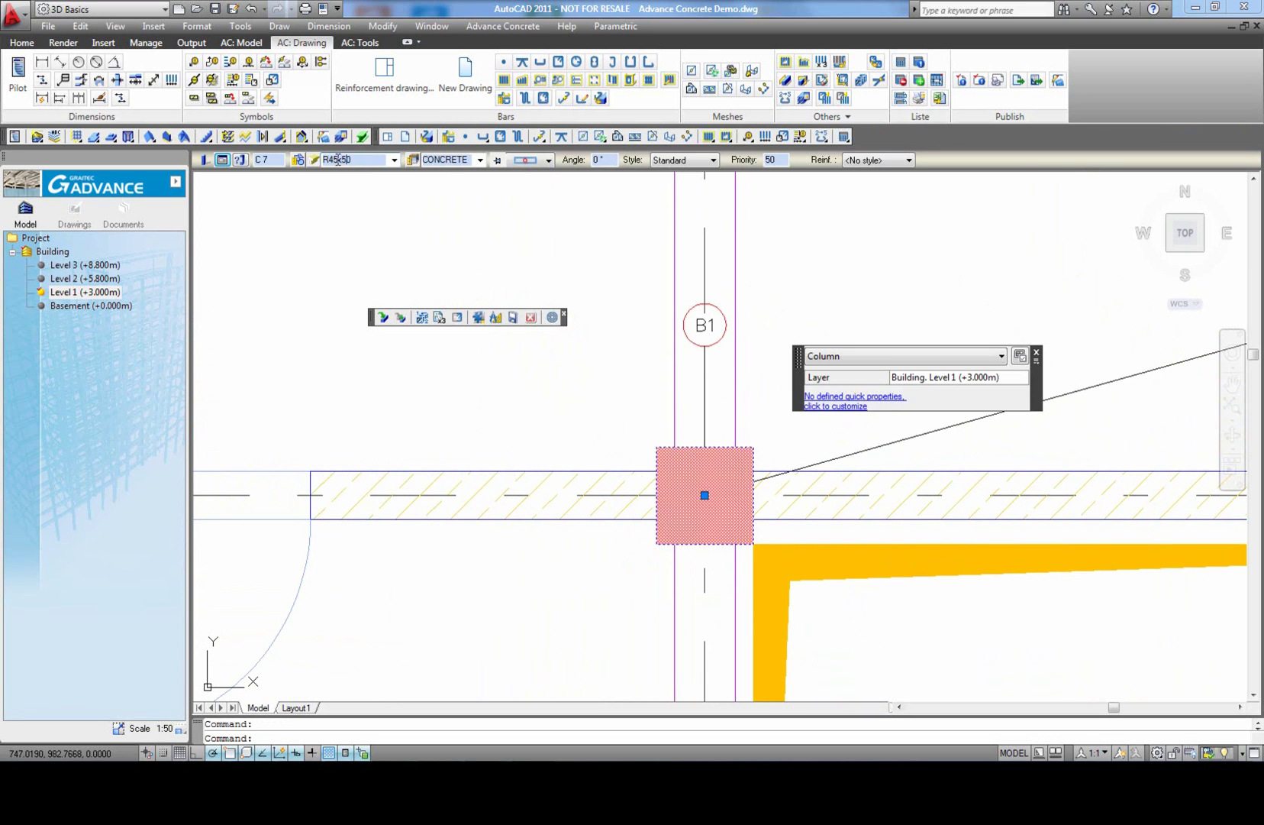
pyautogui.press('Escape')
pyautogui.scroll(-3, 556, 446)
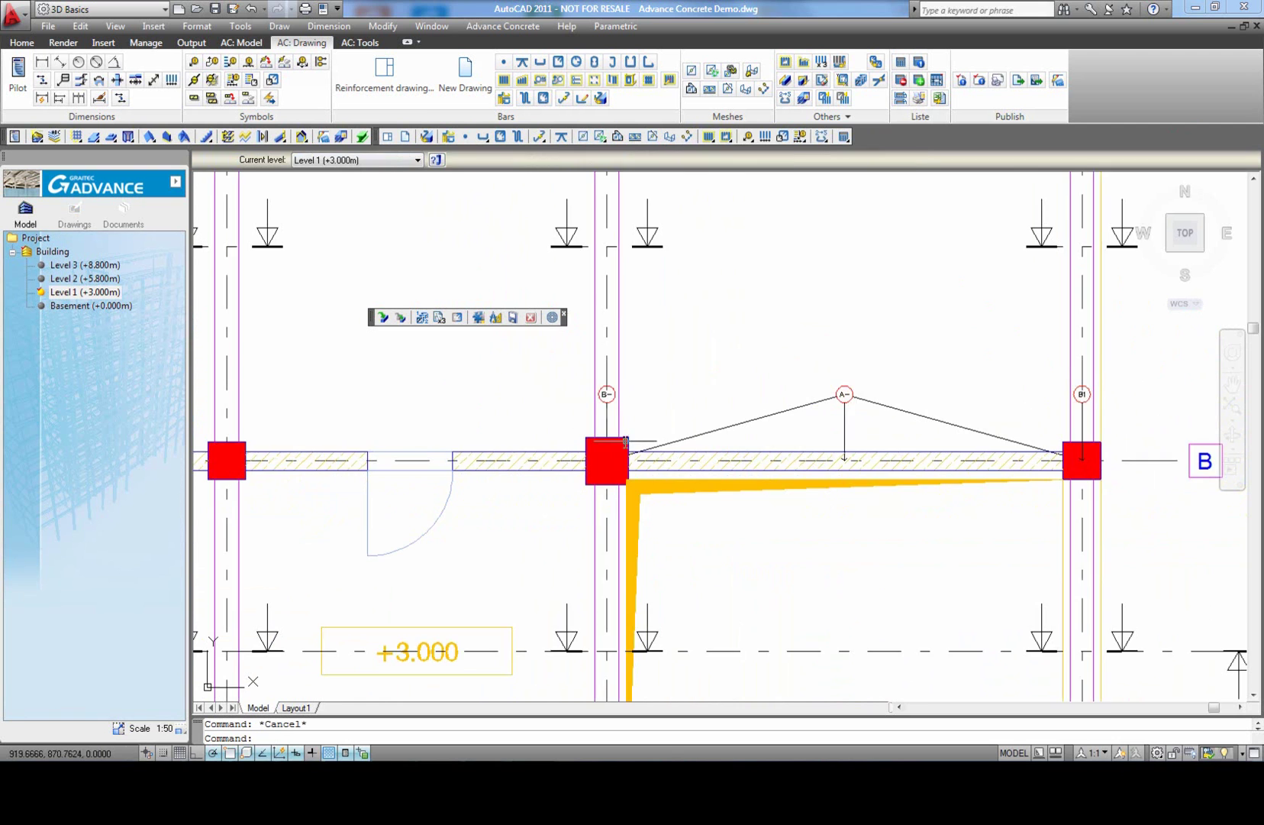
pyautogui.scroll(-3, 702, 386)
pyautogui.middleClick(699, 389)
pyautogui.middleClick(700, 389)
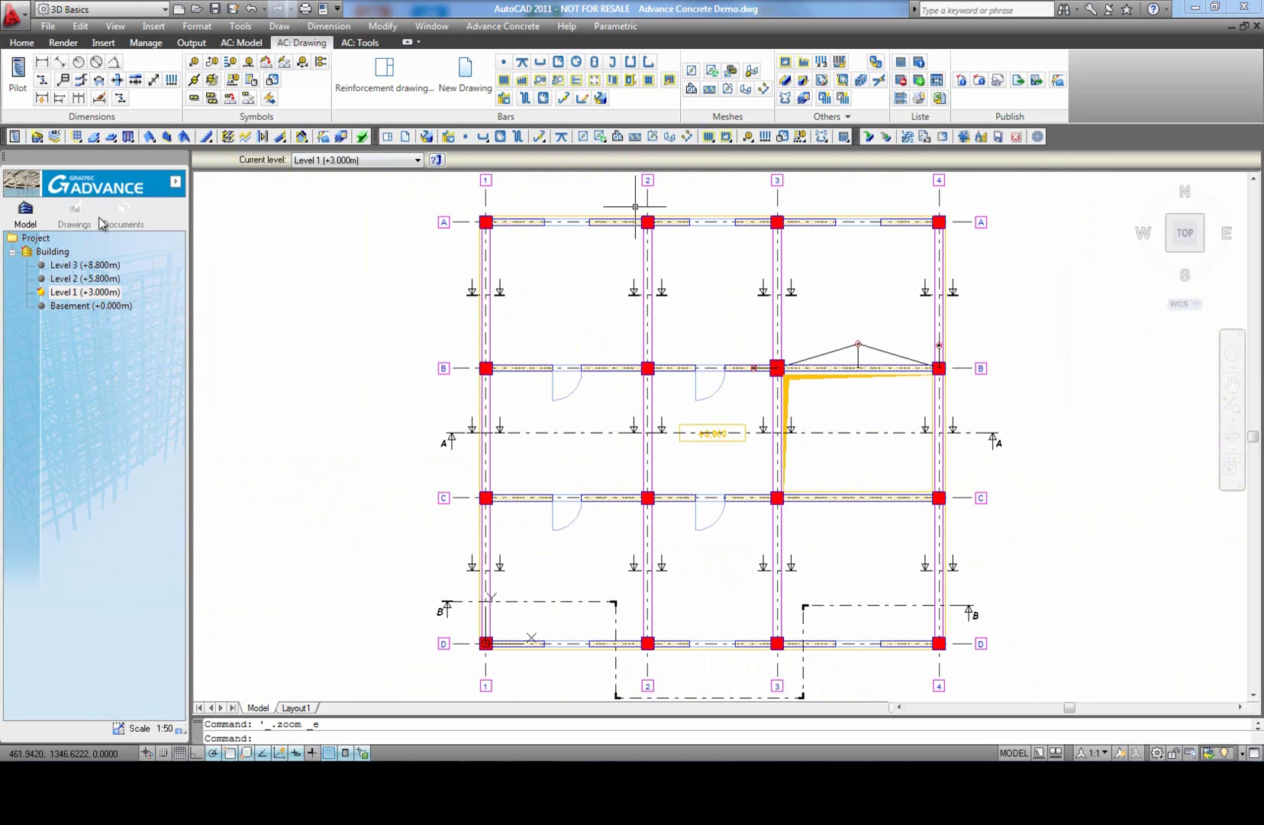
# Step: Update the C 7, C 8, W 6 reinforcement drawing, agreeing to delete and regenerate its style-based reinforcement
pyautogui.click(75, 213)
pyautogui.rightClick(100, 394)
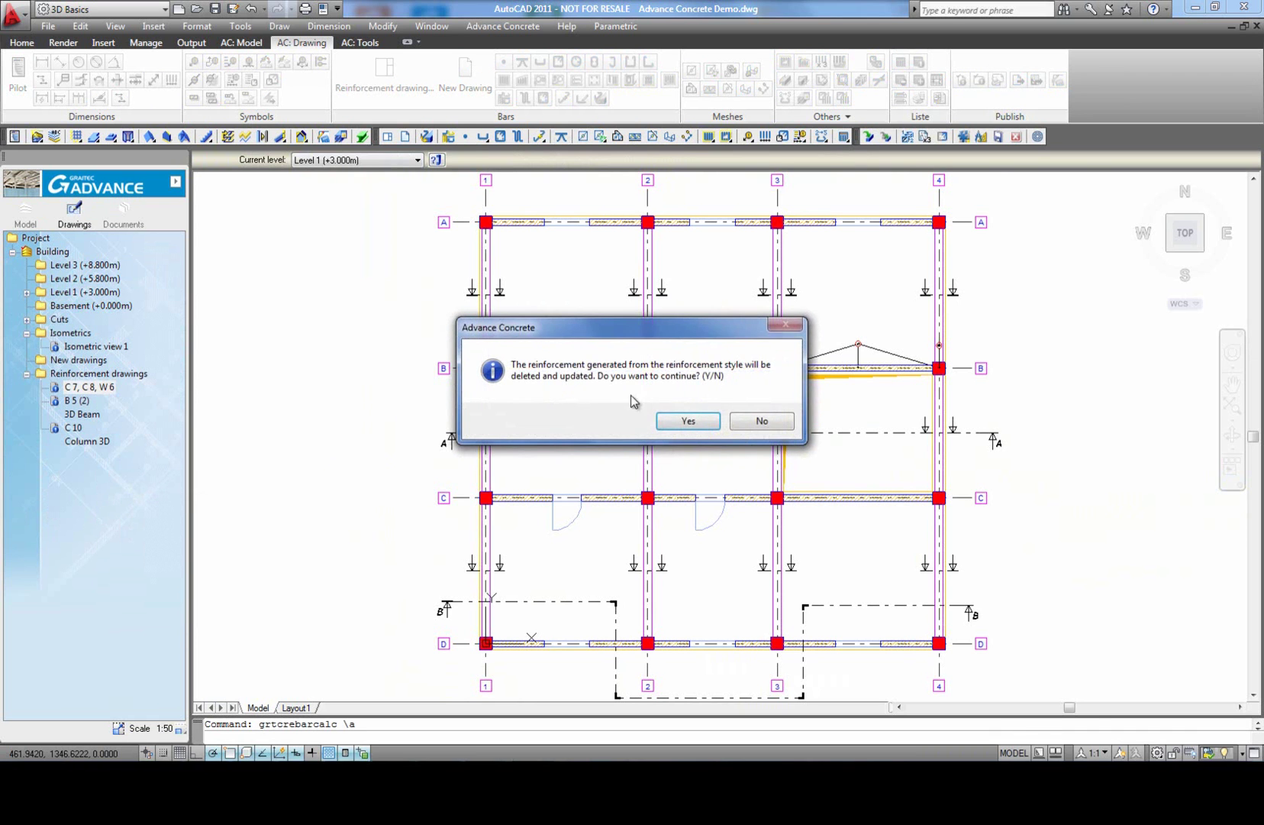
pyautogui.click(687, 422)
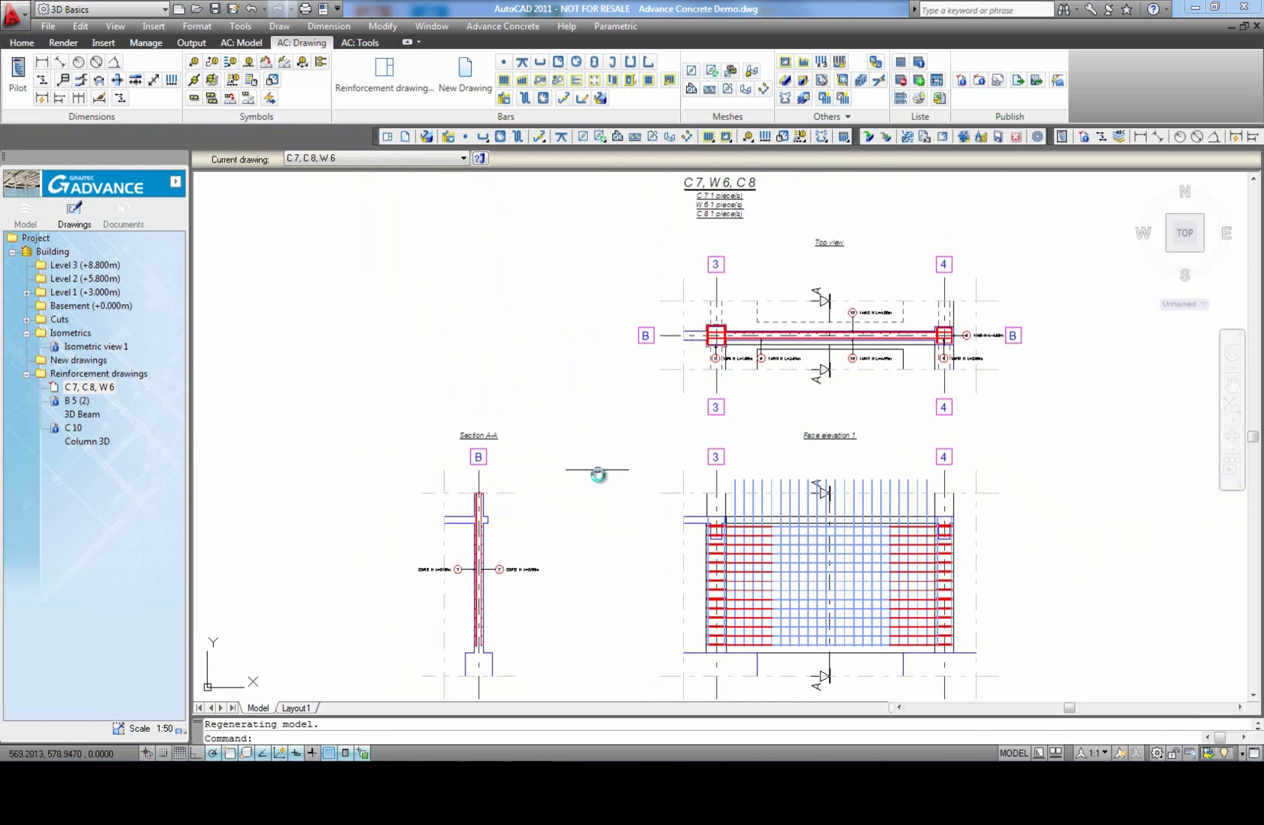
pyautogui.middleClick(584, 414)
pyautogui.middleClick(584, 414)
pyautogui.scroll(6, 756, 344)
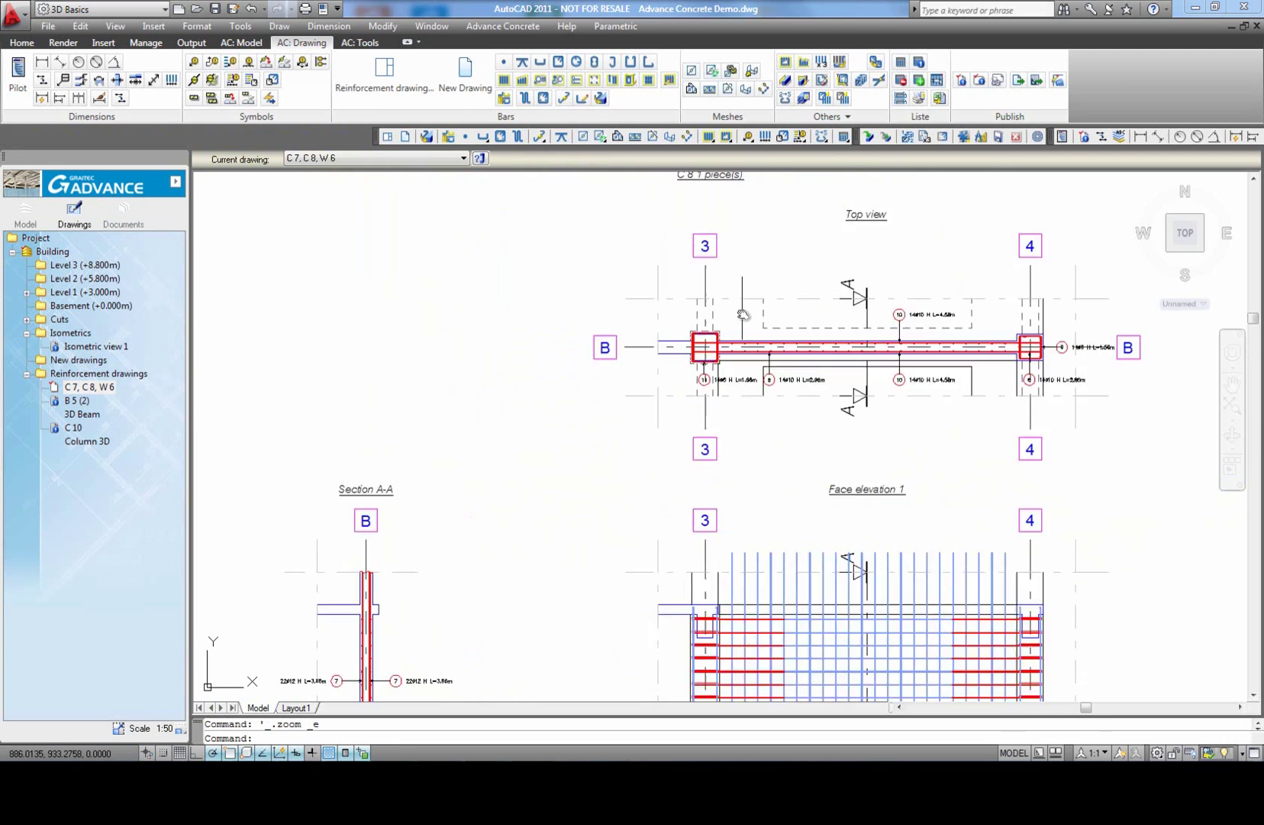
pyautogui.scroll(-6, 621, 418)
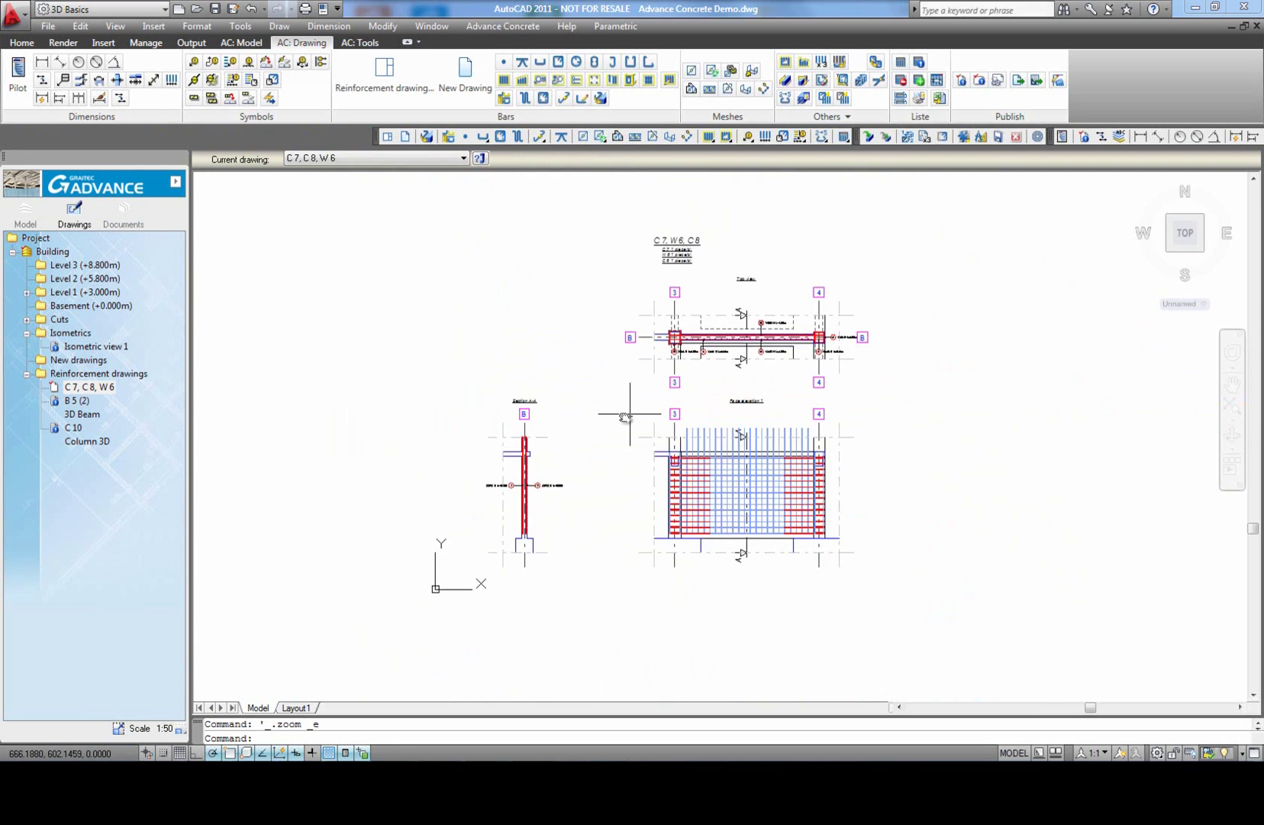
pyautogui.scroll(2, 585, 505)
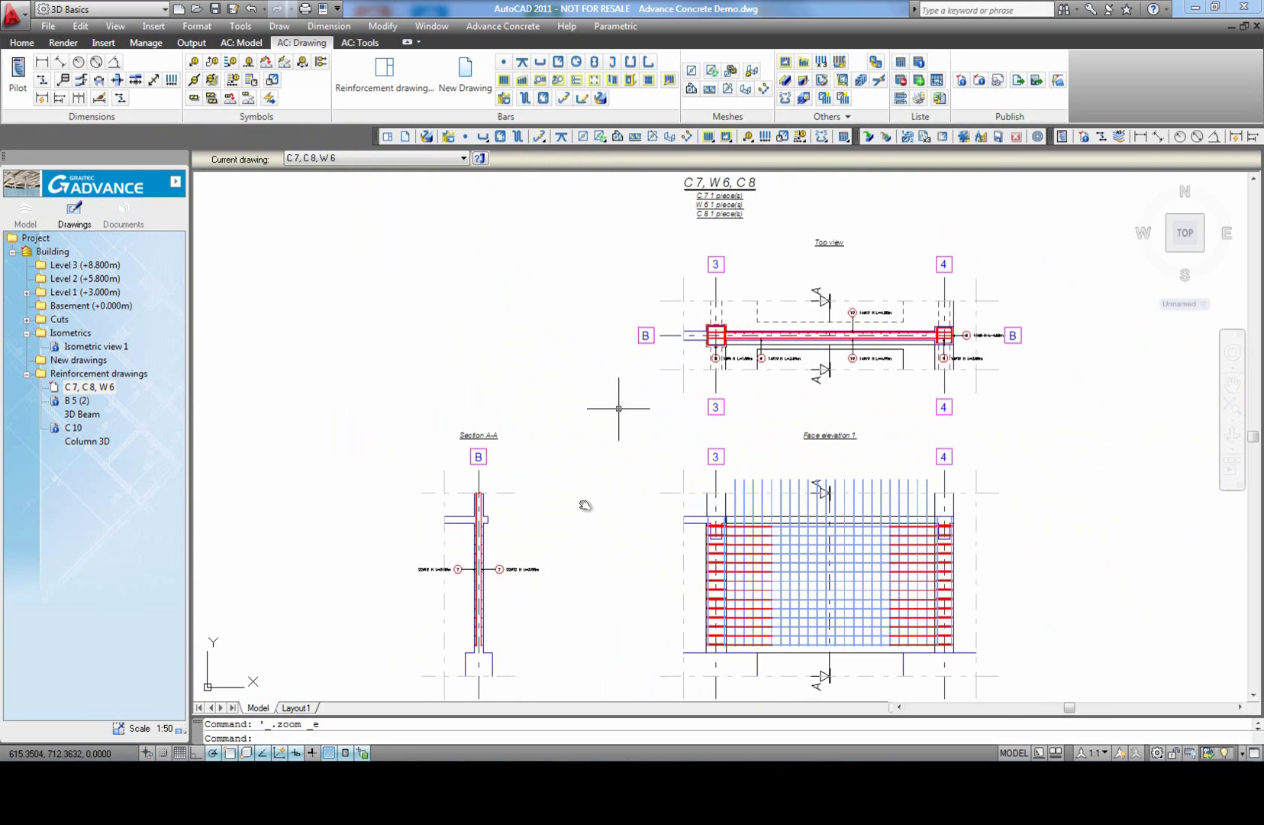
# Step: Create a list of all bars in the current view and place it beside the face elevation
pyautogui.click(902, 64)
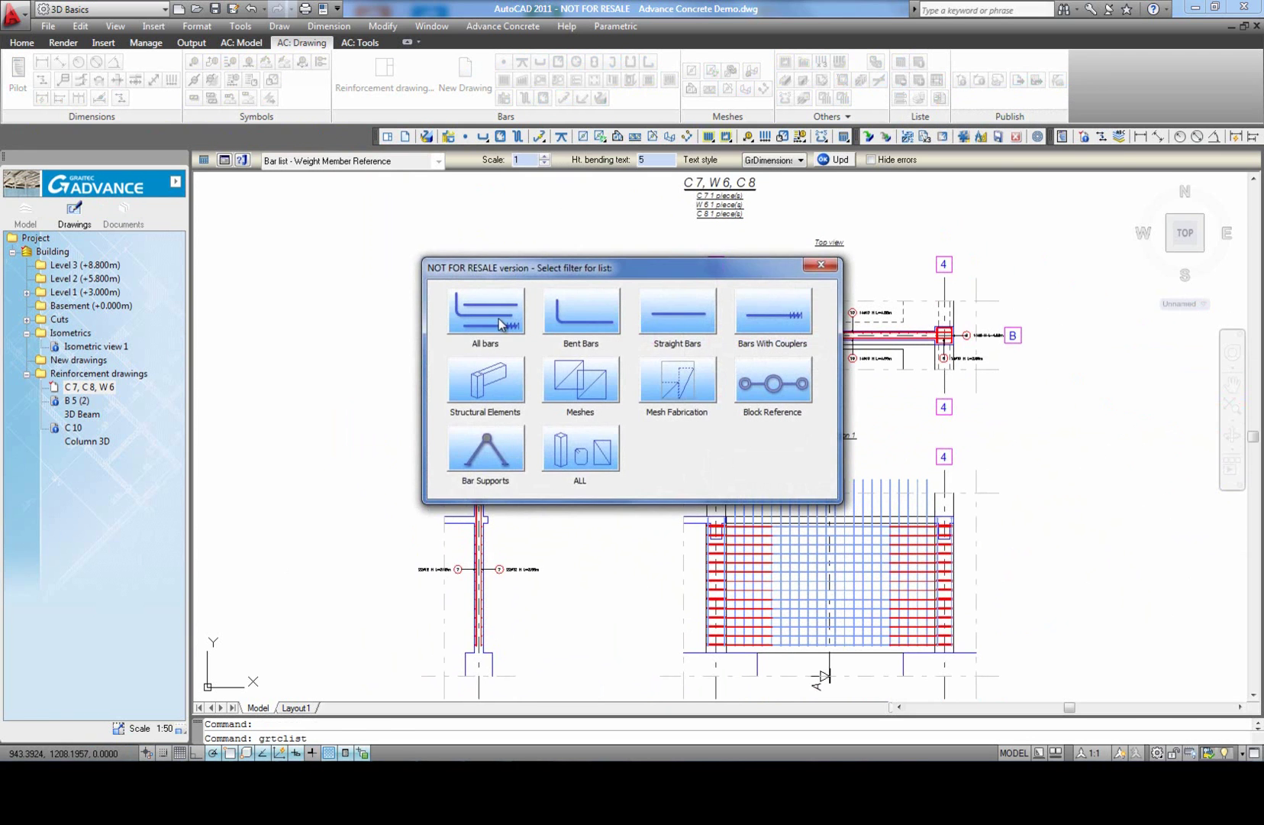
pyautogui.click(501, 324)
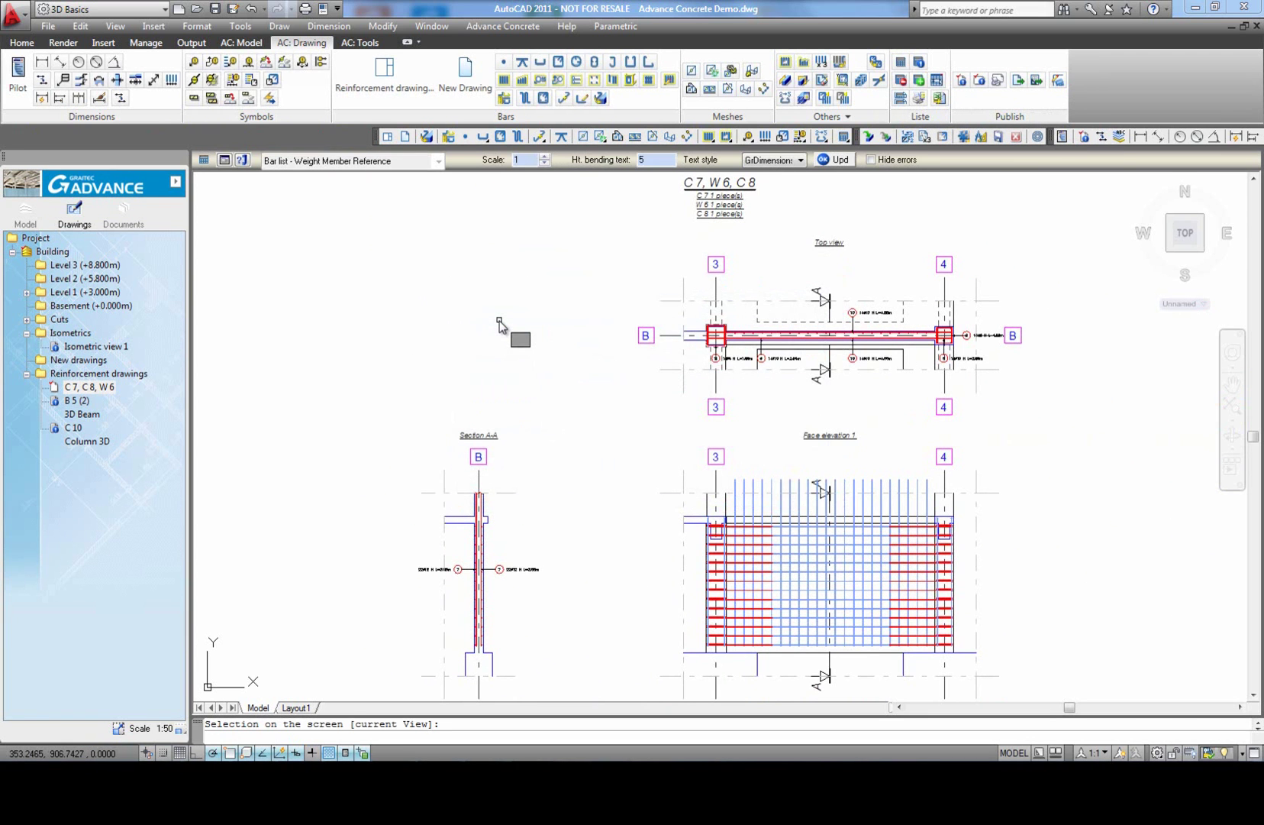
pyautogui.press('Return')
pyautogui.scroll(-2, 500, 321)
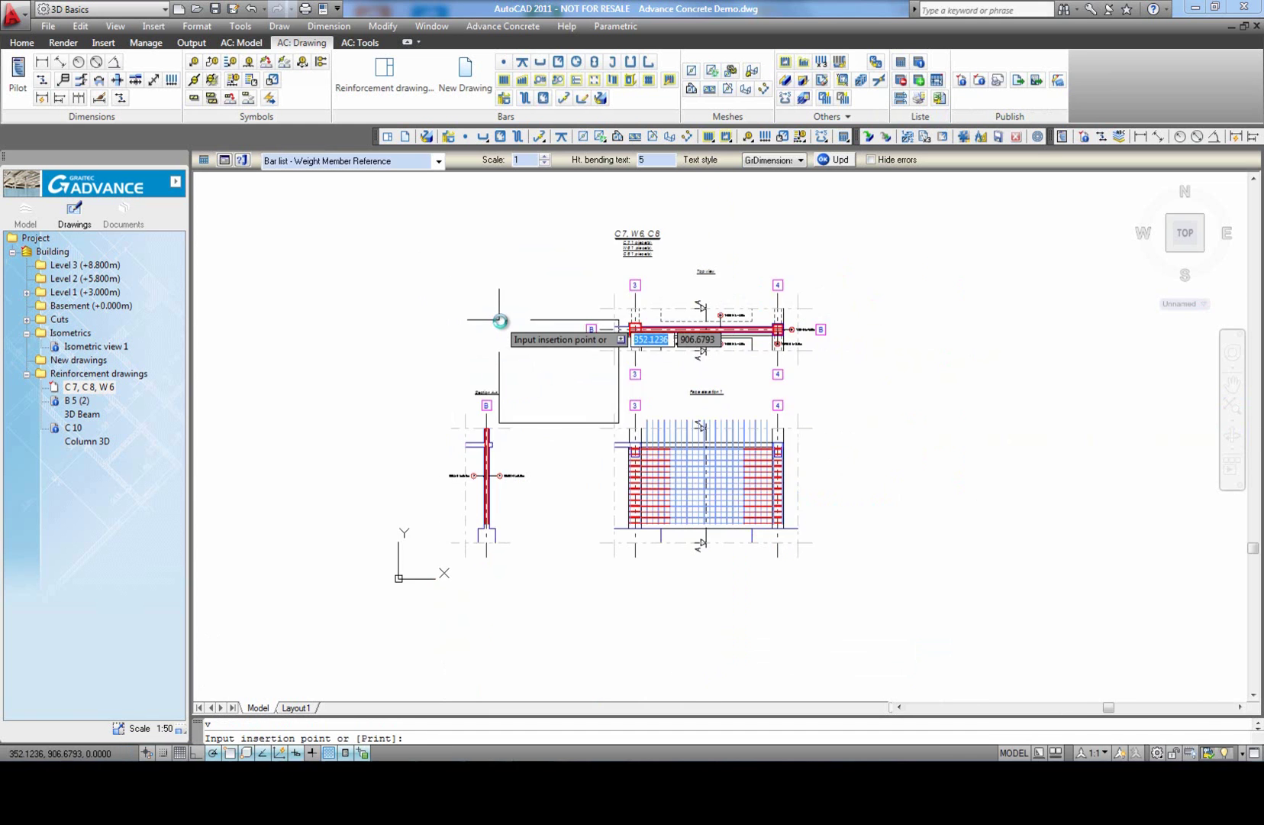
pyautogui.scroll(3, 776, 417)
pyautogui.click(776, 419)
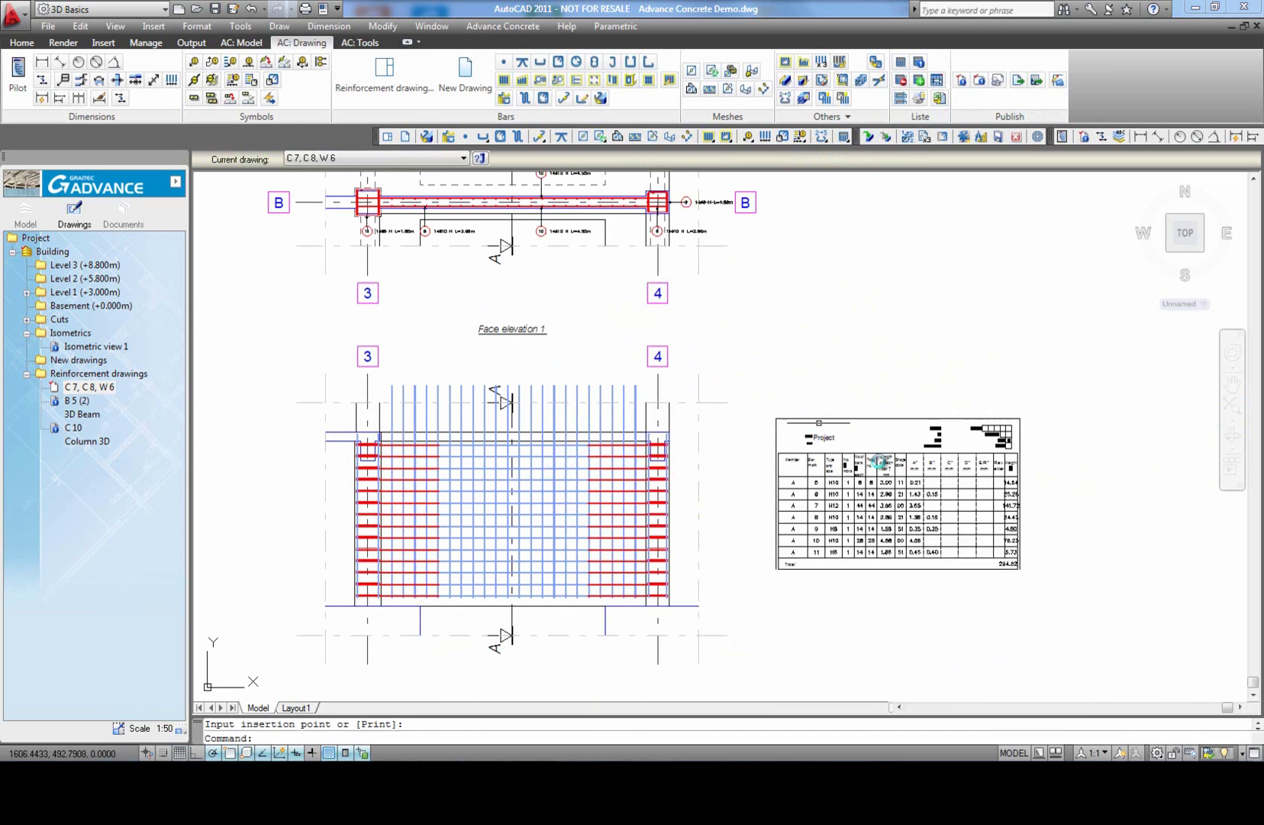
pyautogui.scroll(3, 993, 535)
pyautogui.middleClick(981, 579)
pyautogui.middleClick(982, 578)
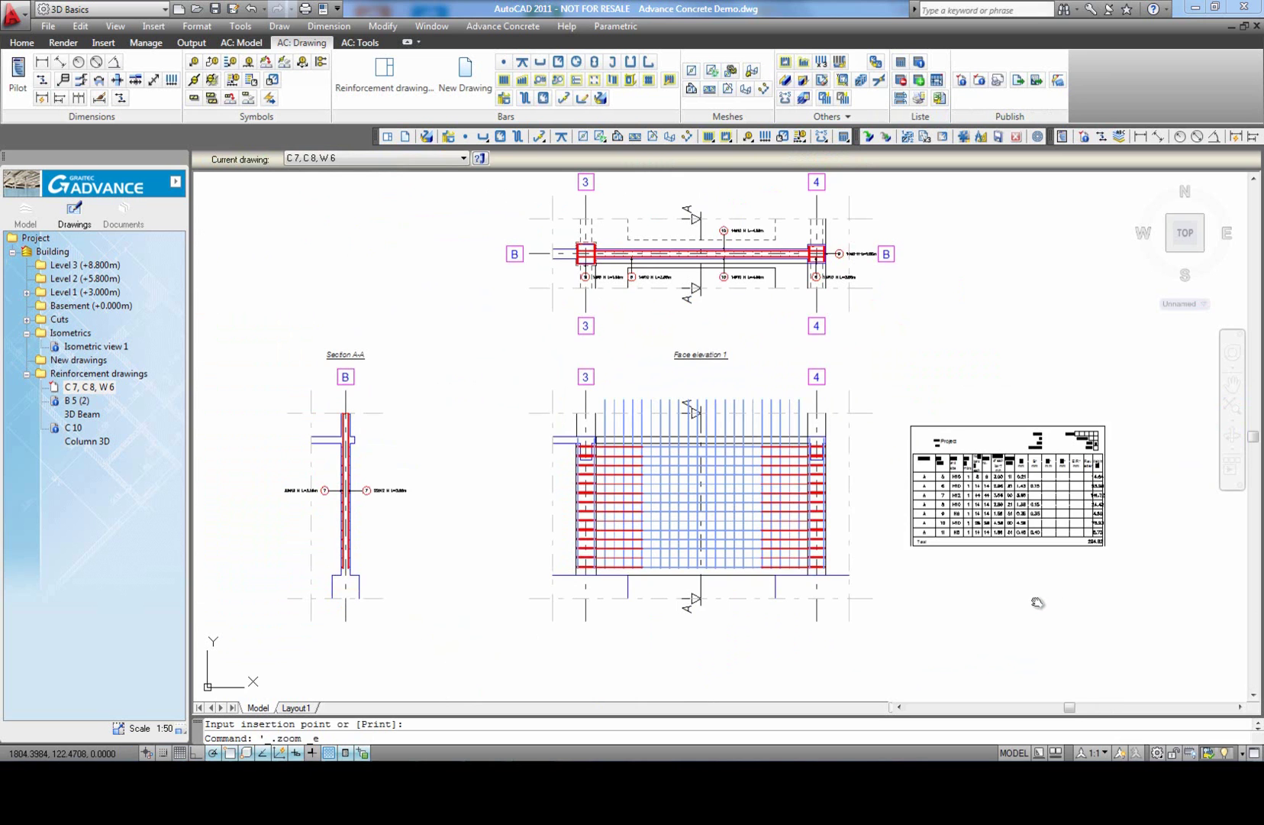
# Step: Switch the placed bar list to the list template that has no weight column or total row
pyautogui.click(1074, 554)
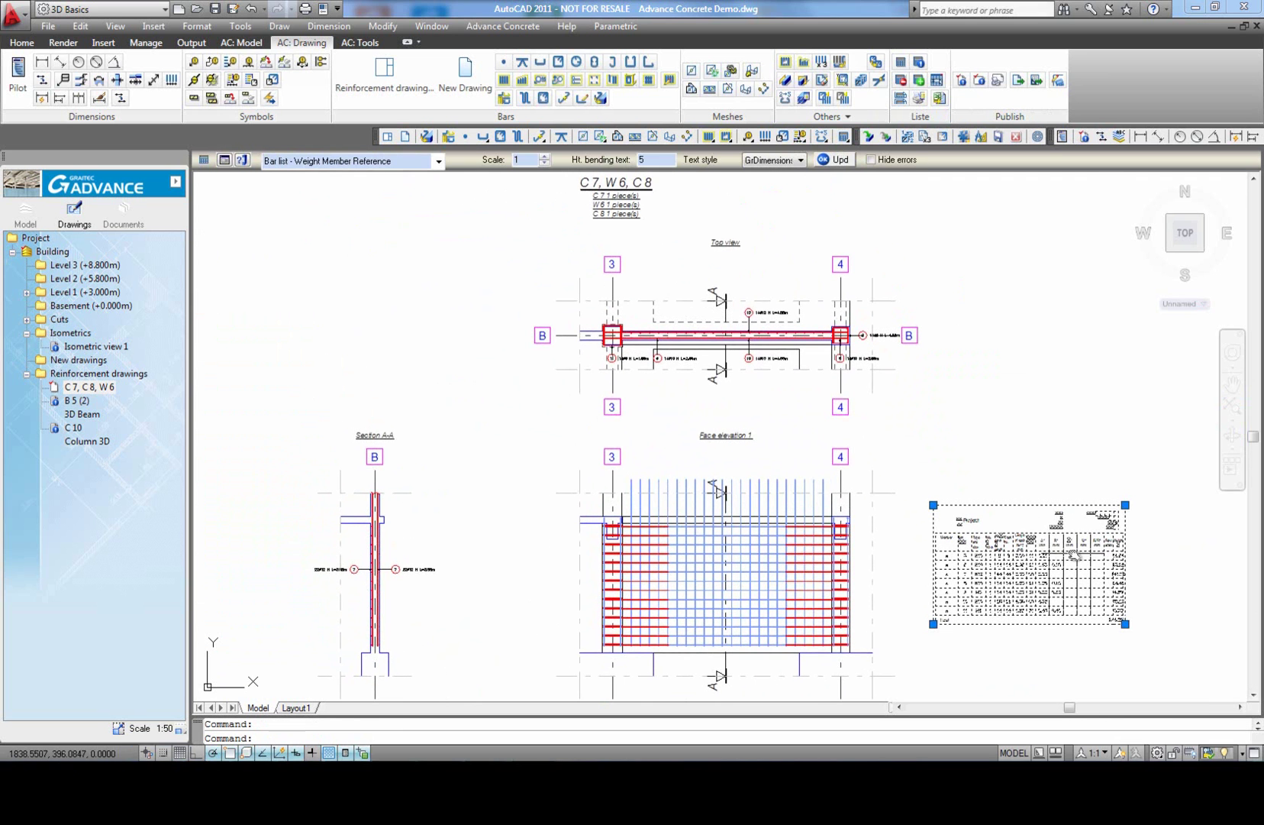
pyautogui.click(438, 161)
pyautogui.click(336, 260)
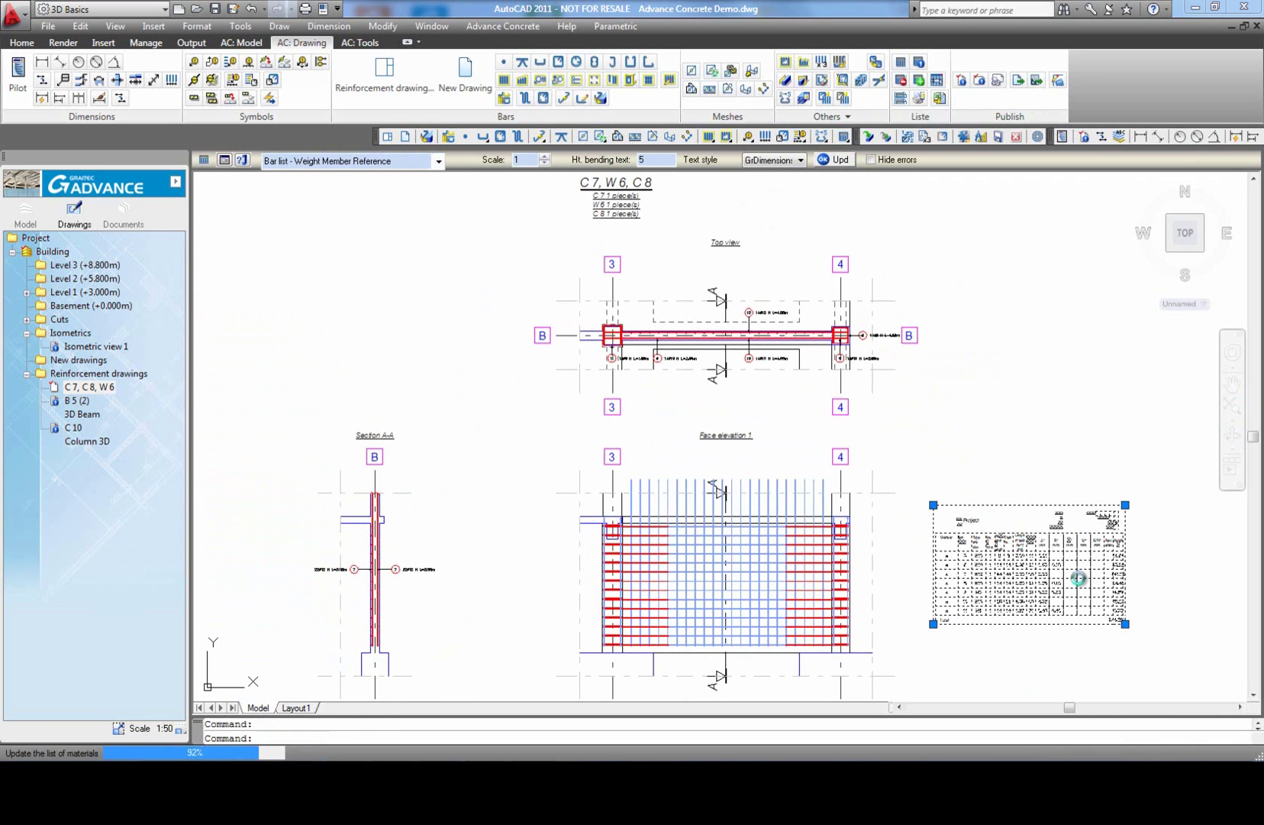
pyautogui.scroll(3, 1130, 549)
pyautogui.press('Escape')
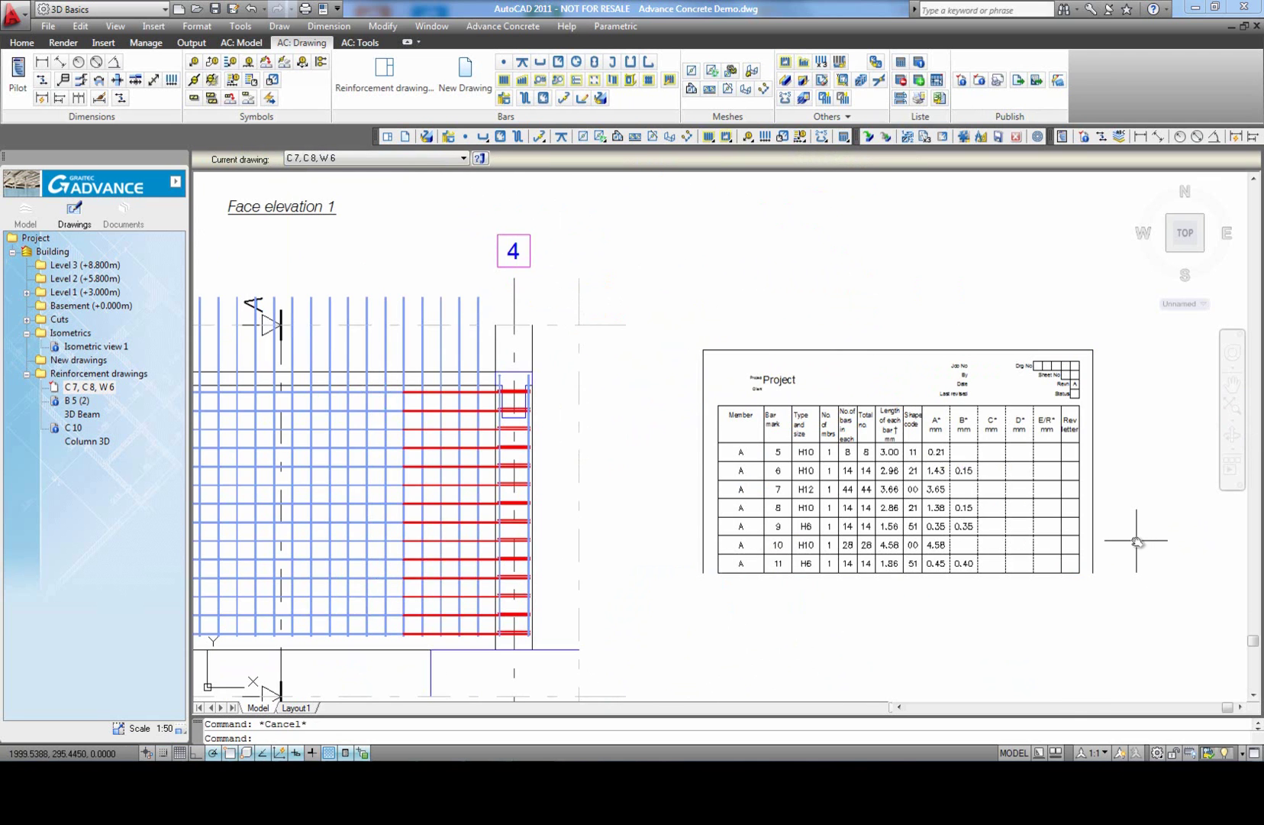
pyautogui.middleClick(1138, 542)
pyautogui.middleClick(1138, 542)
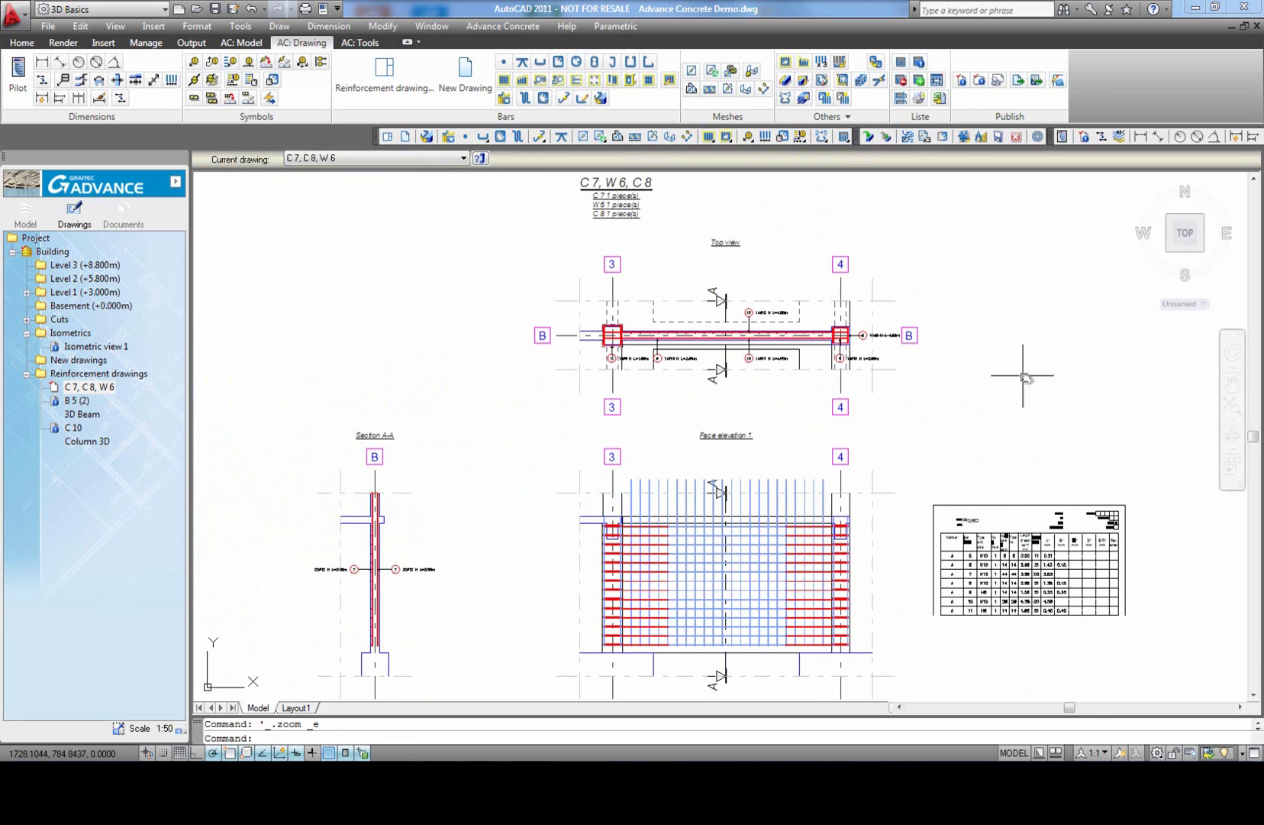
pyautogui.scroll(3, 1047, 610)
pyautogui.scroll(3, 968, 498)
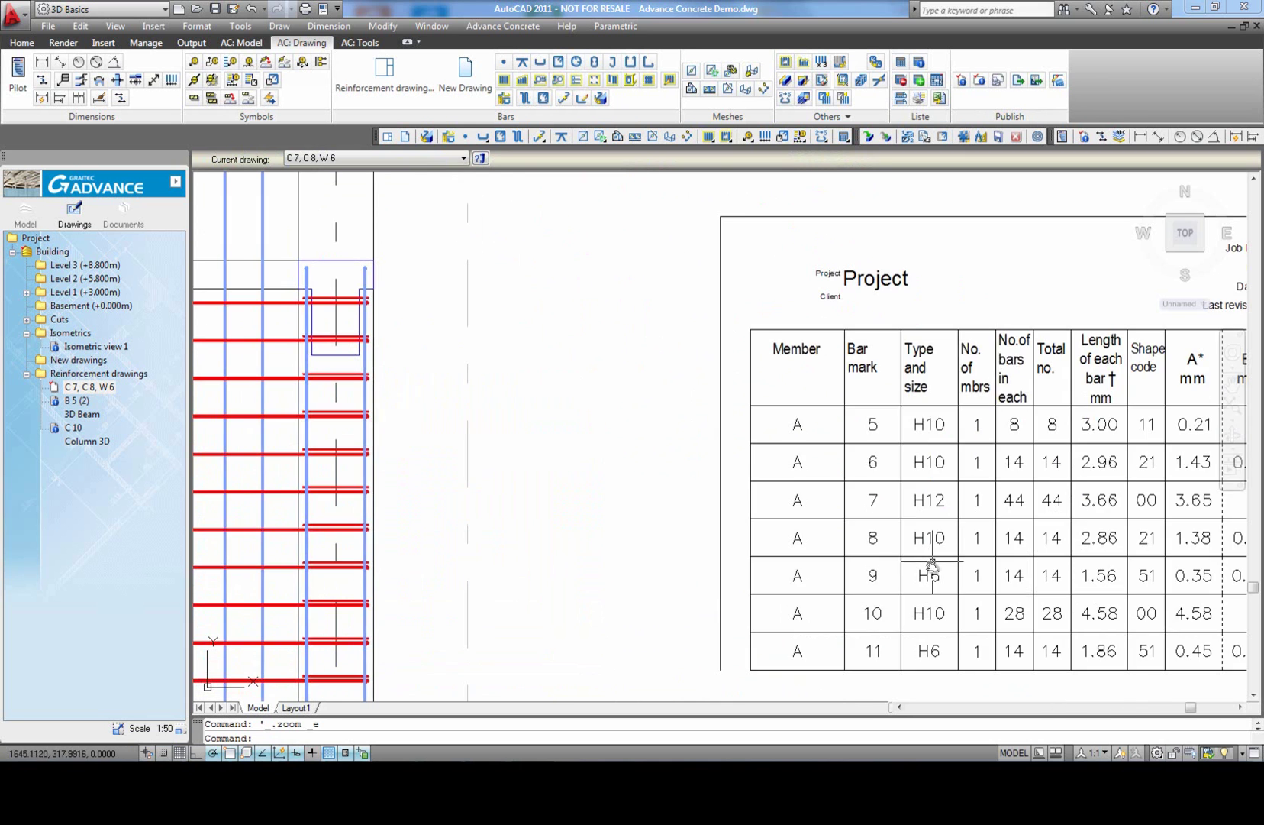
pyautogui.scroll(-5, 933, 470)
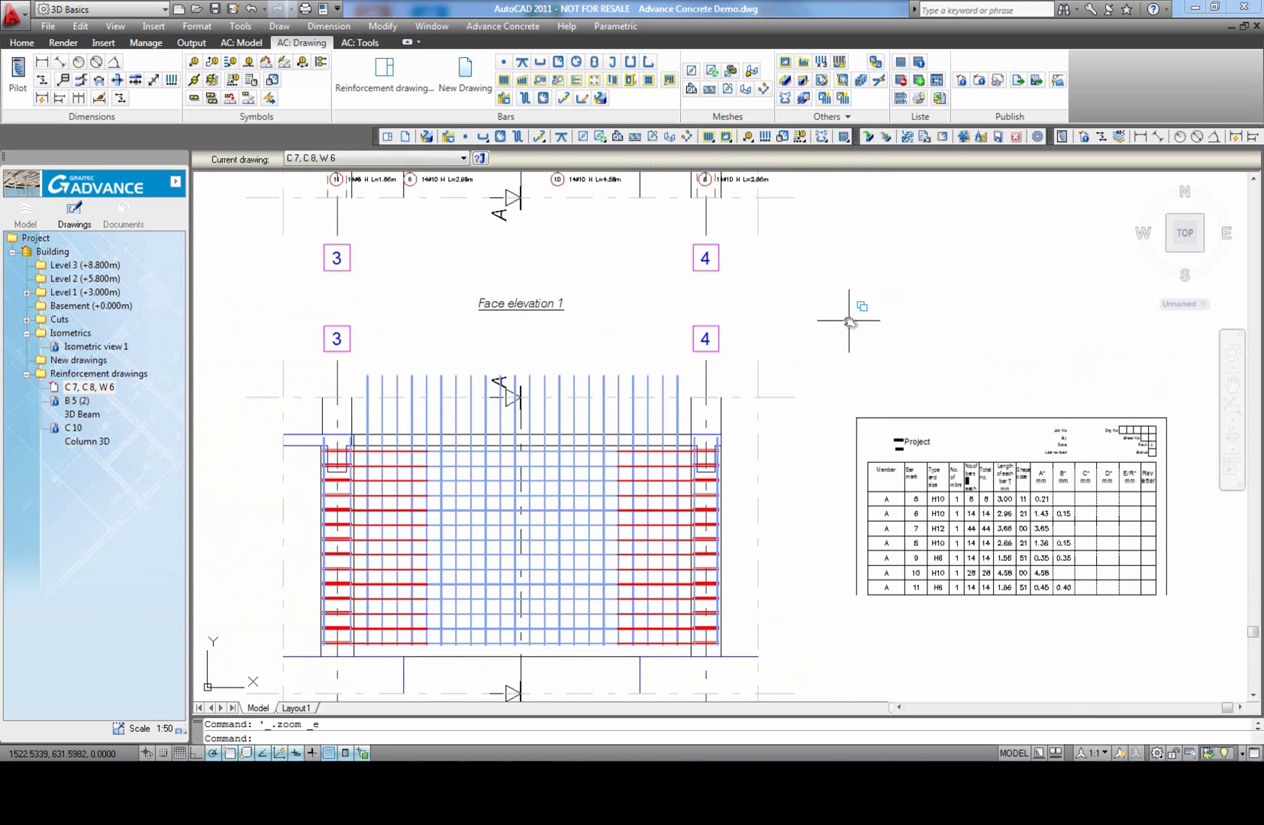
pyautogui.scroll(-3, 849, 321)
# Step: Renumber all bars and fabrics in the current drawing starting from 1, and refresh the bar list
pyautogui.click(786, 99)
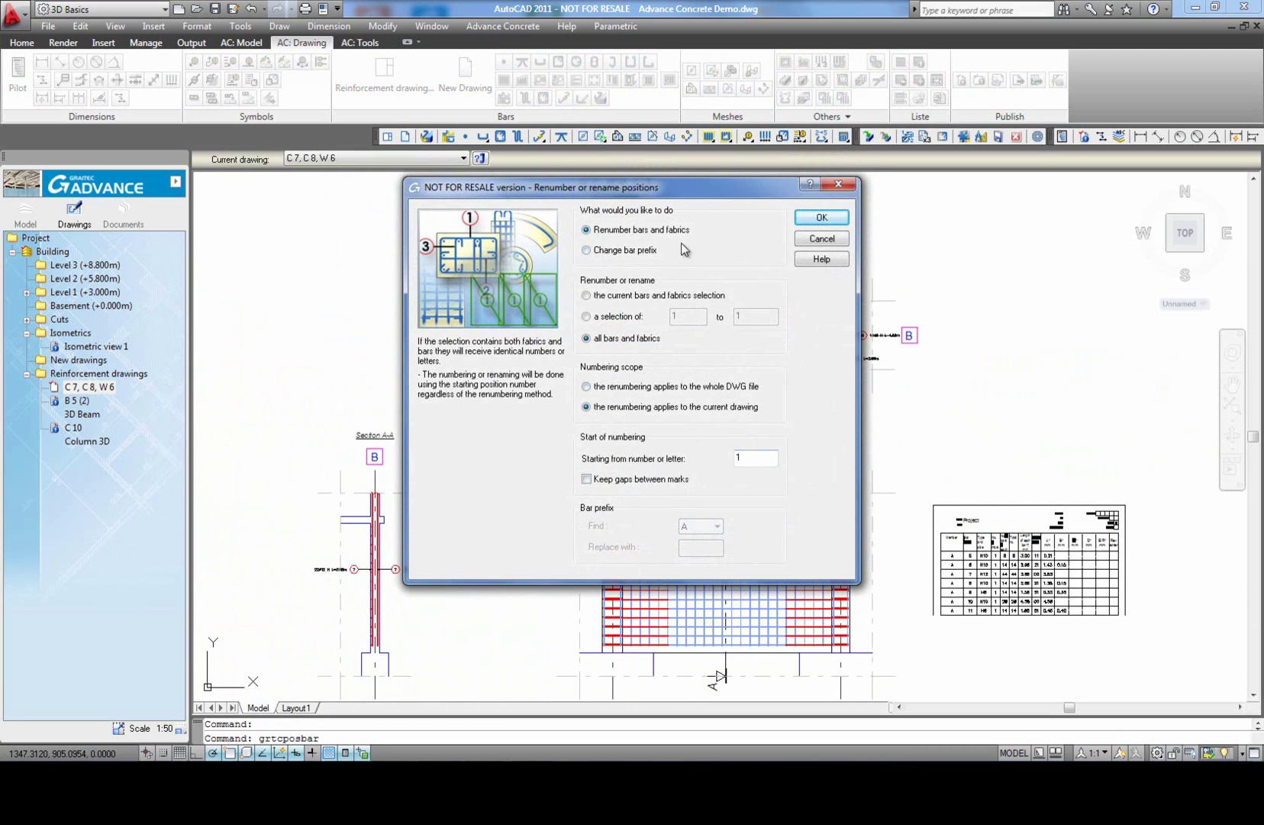
pyautogui.click(822, 217)
pyautogui.click(684, 417)
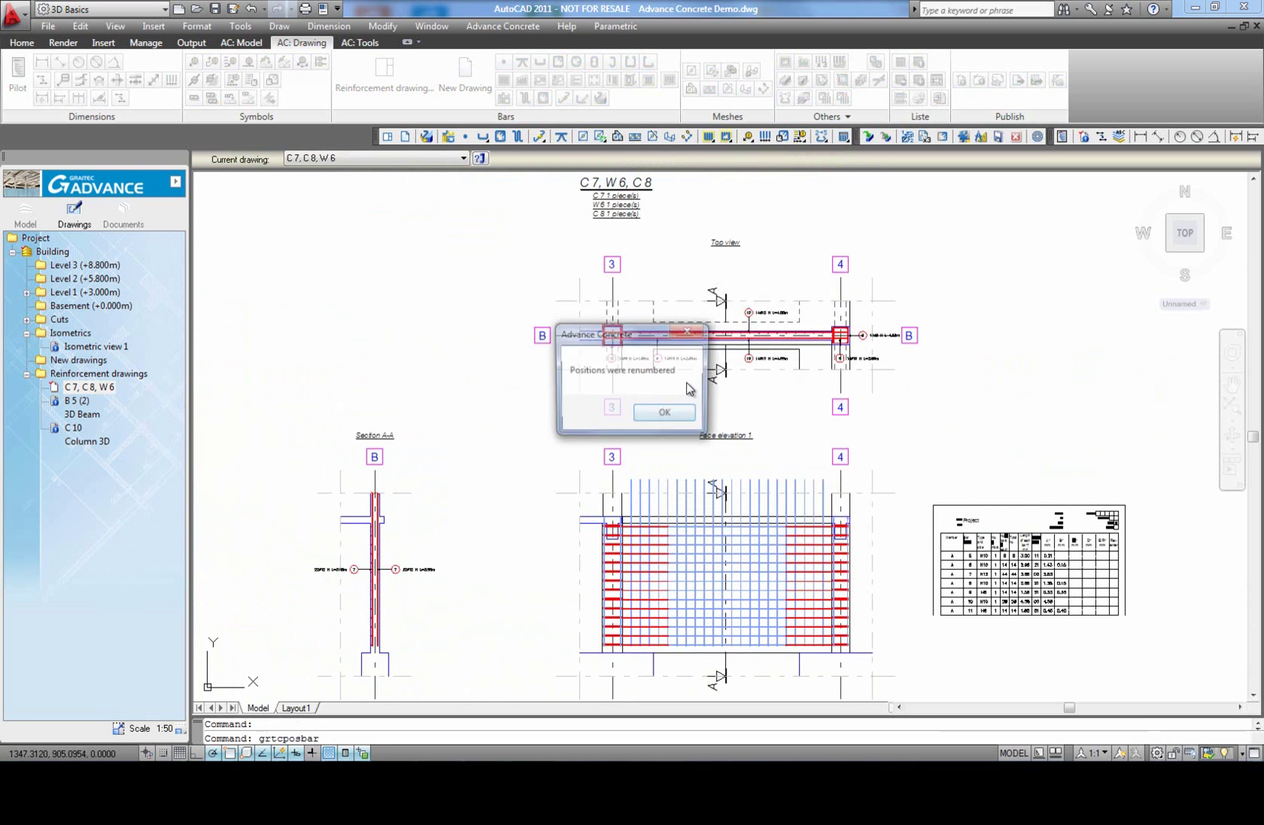
pyautogui.click(682, 417)
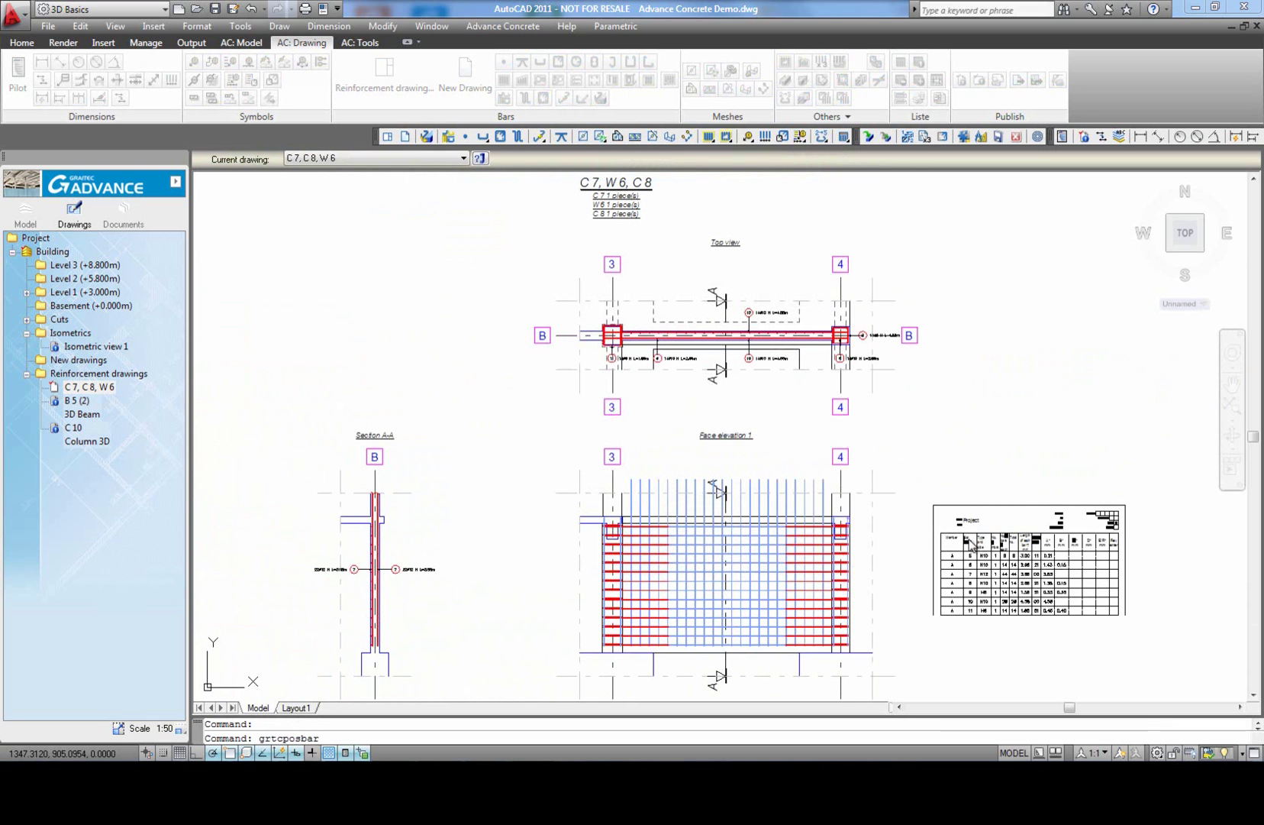
pyautogui.click(1010, 549)
pyautogui.press('Escape')
pyautogui.middleClick(517, 411)
pyautogui.middleClick(517, 411)
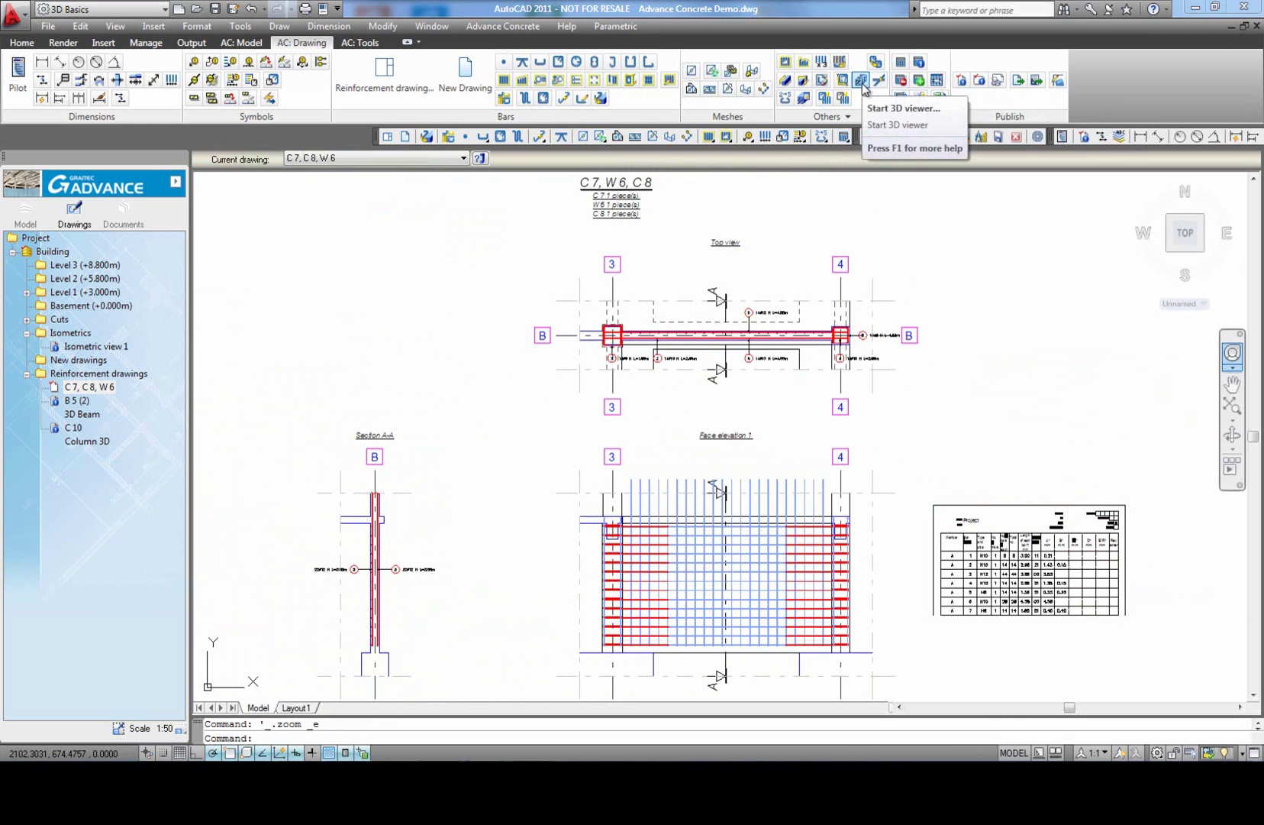
# Step: Show the whole drawing's reinforcement in the 3D viewer and save the view as a custom-entity drawing named 3d wall
pyautogui.scroll(-2, 832, 420)
pyautogui.click(1099, 624)
pyautogui.click(361, 253)
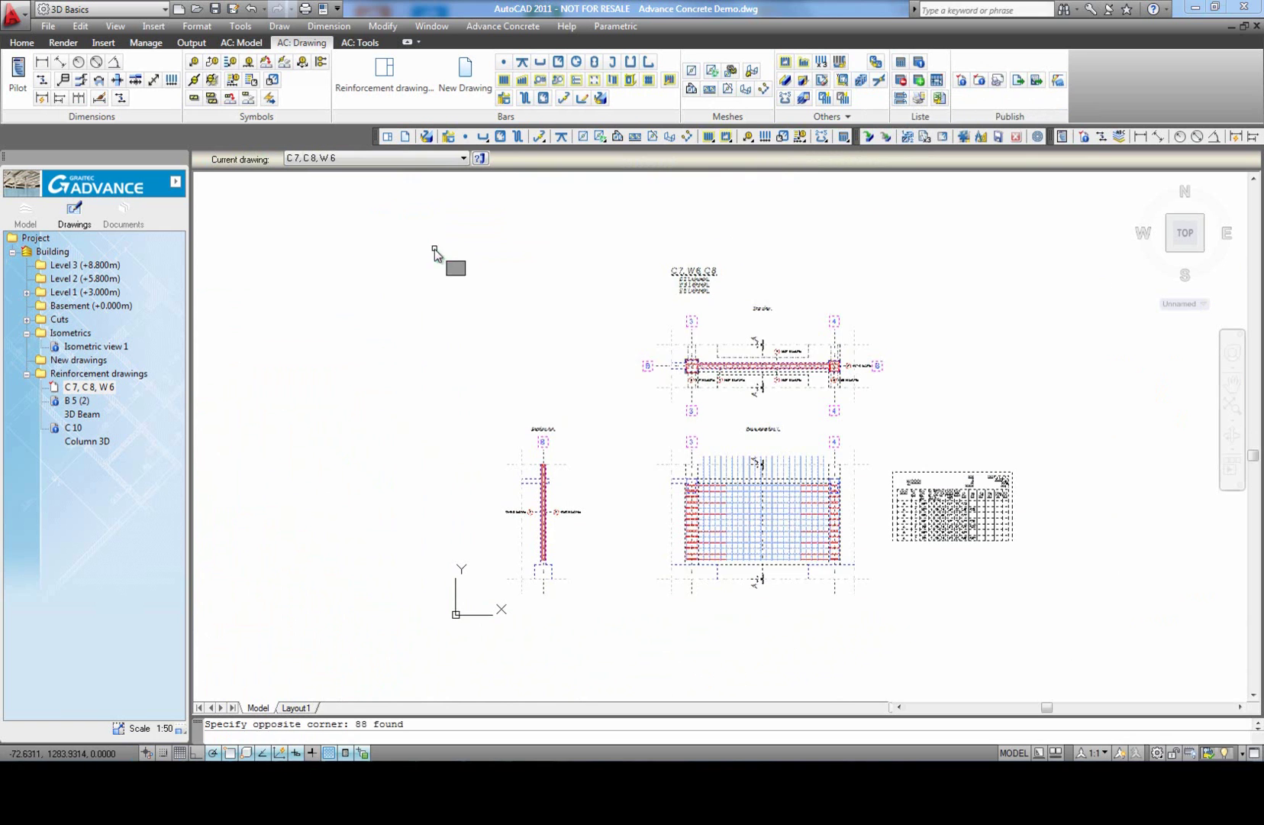
pyautogui.moveTo(675, 308)
pyautogui.mouseDown()
pyautogui.moveTo(641, 291)
pyautogui.moveTo(670, 299)
pyautogui.mouseUp()
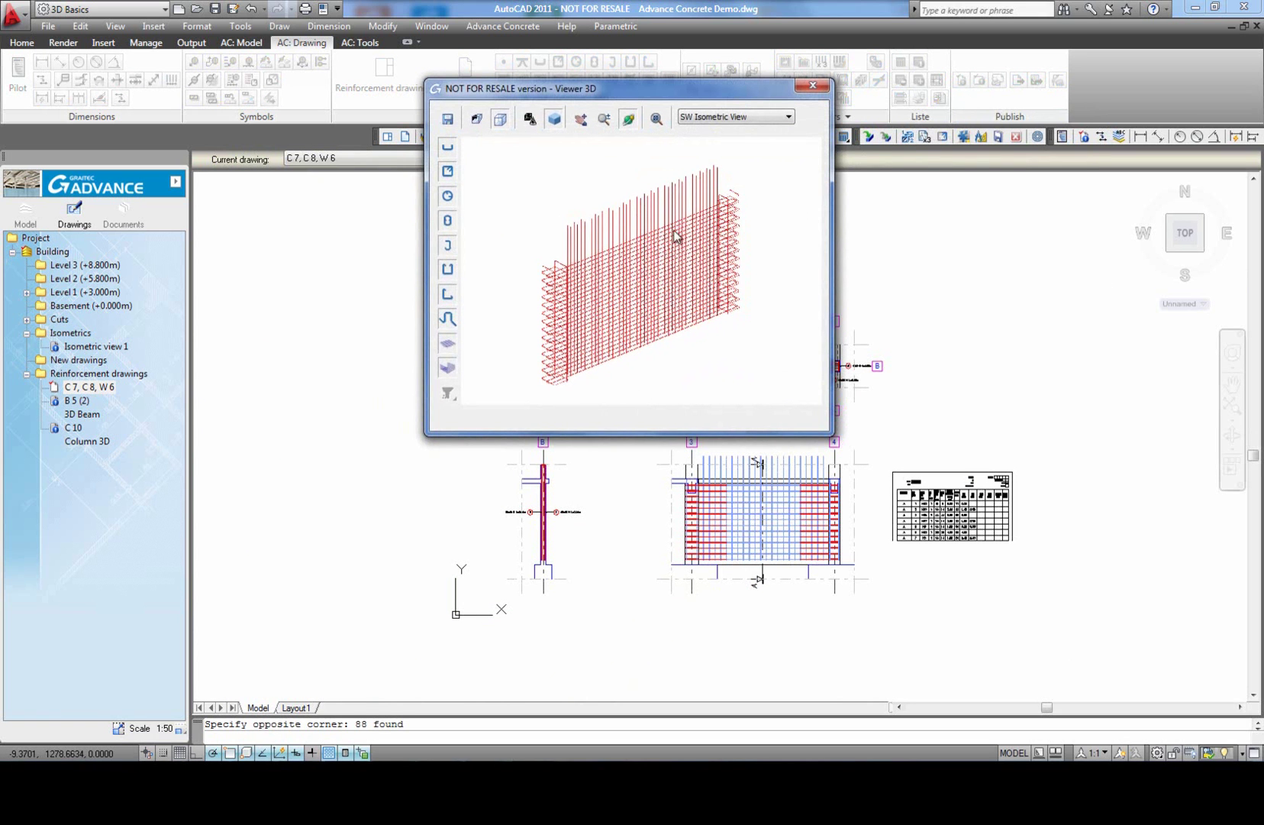
pyautogui.click(447, 118)
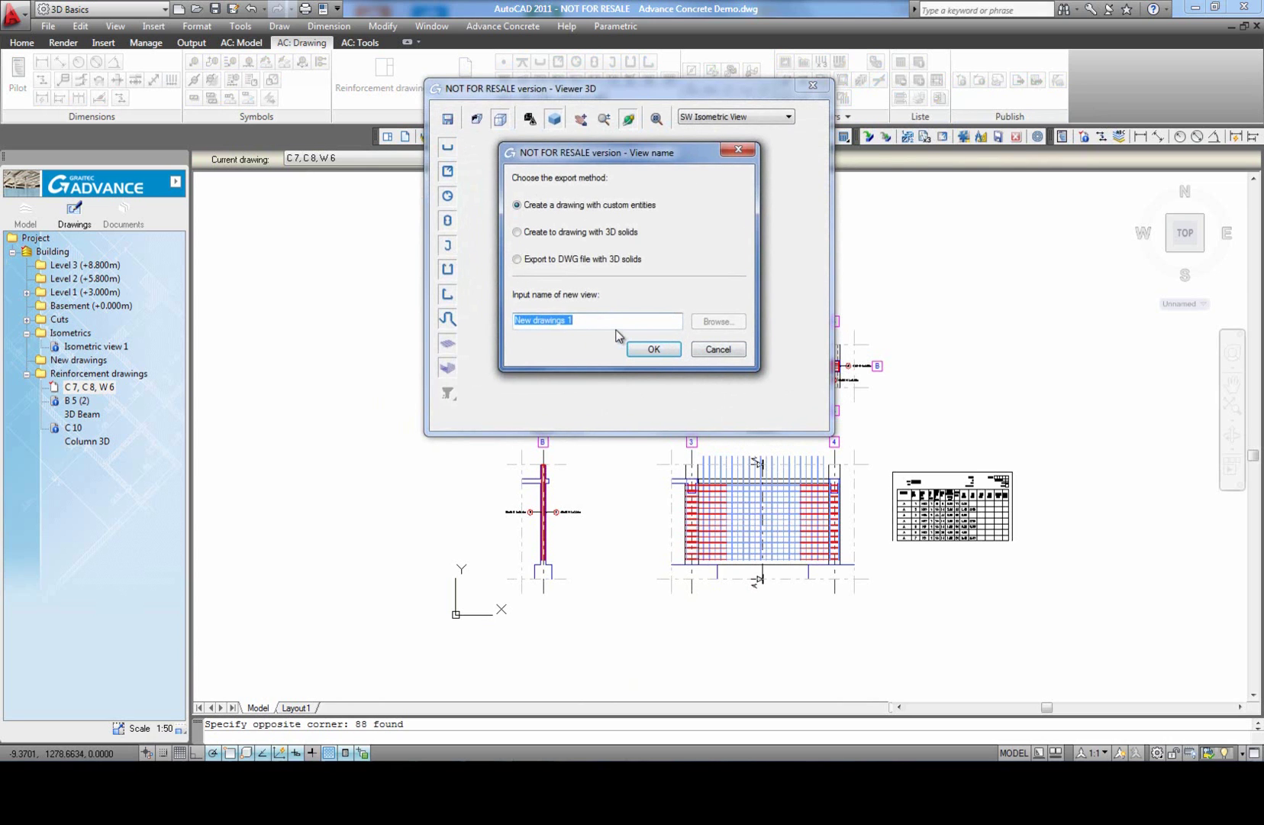
pyautogui.write('3d wall')
pyautogui.click(653, 348)
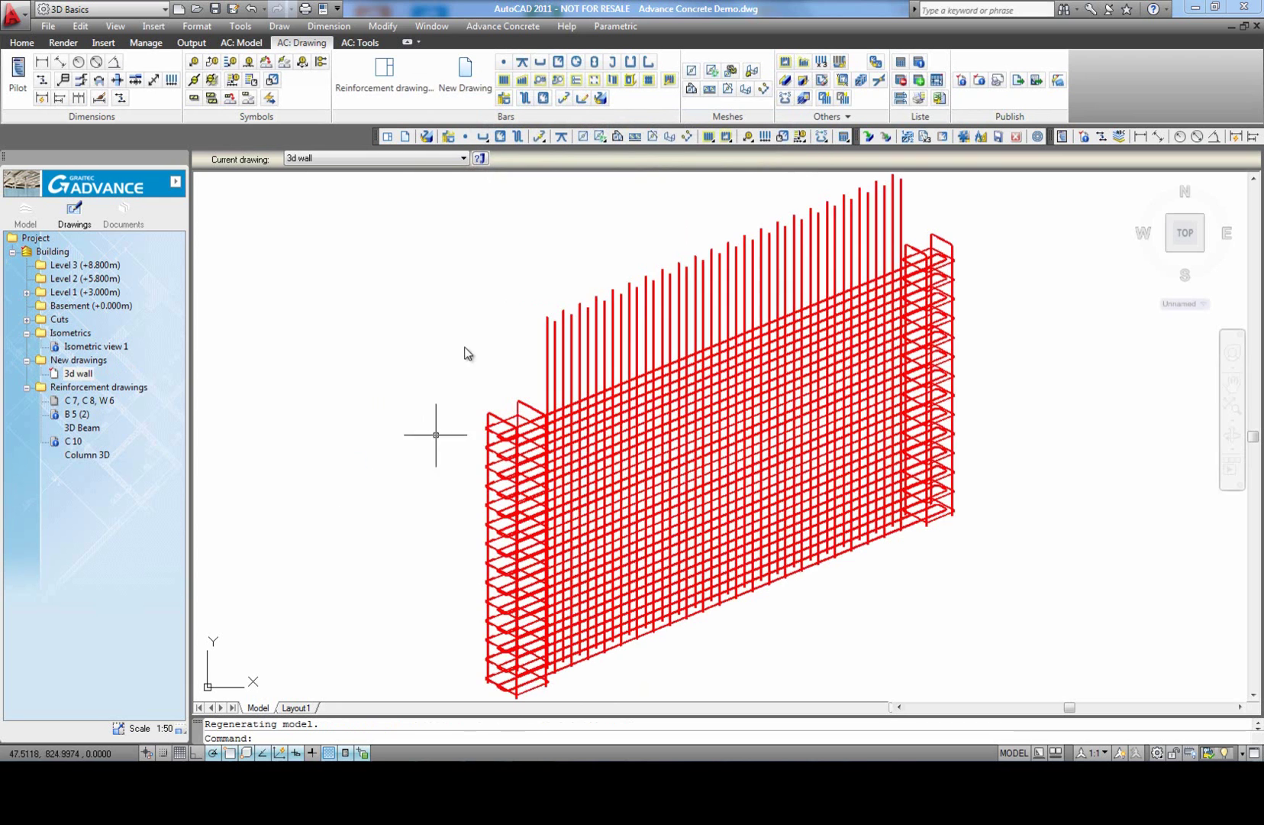
# Step: Merge the 3d wall drawing into C 7, C 8, W 6 and place its framed view above Section A-A
pyautogui.click(96, 401)
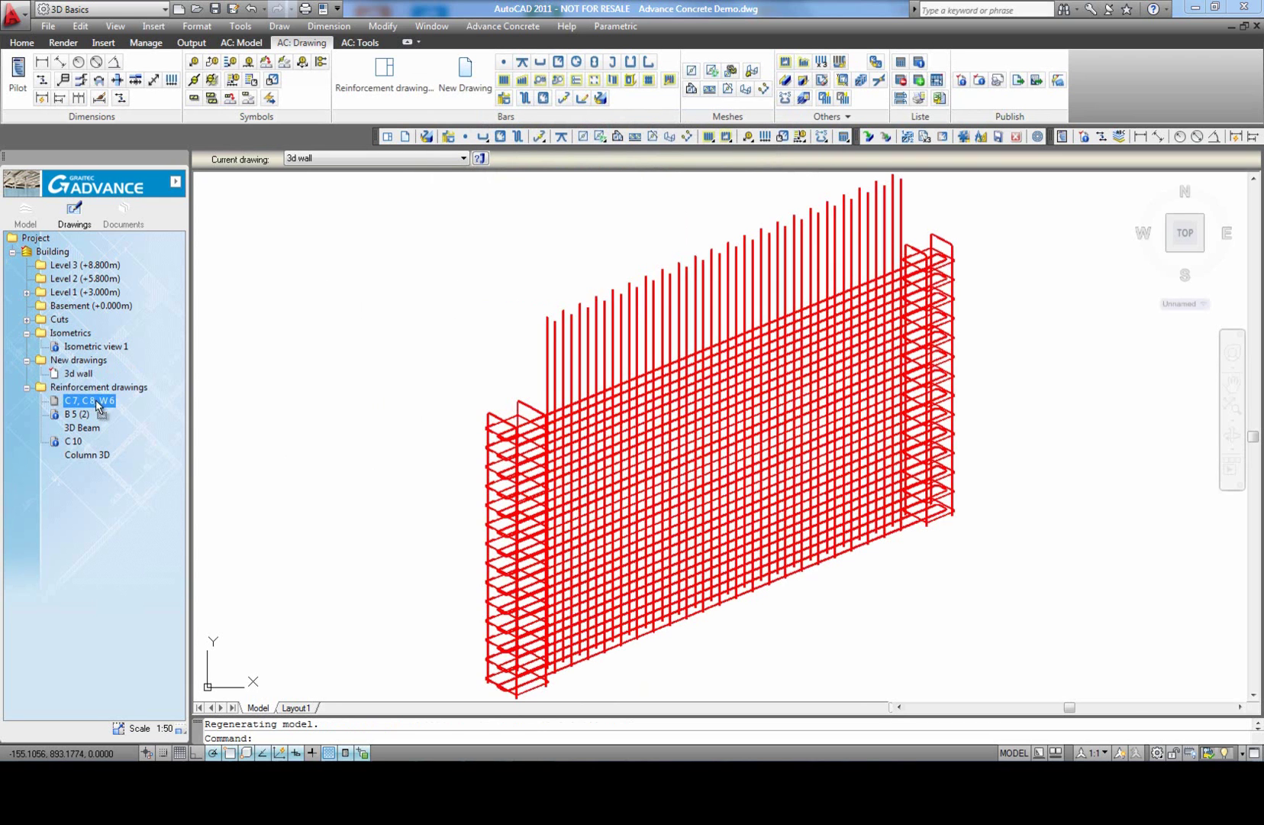
pyautogui.moveTo(78, 373); pyautogui.dragTo(100, 402)
pyautogui.scroll(-2, 463, 406)
pyautogui.scroll(3, 474, 318)
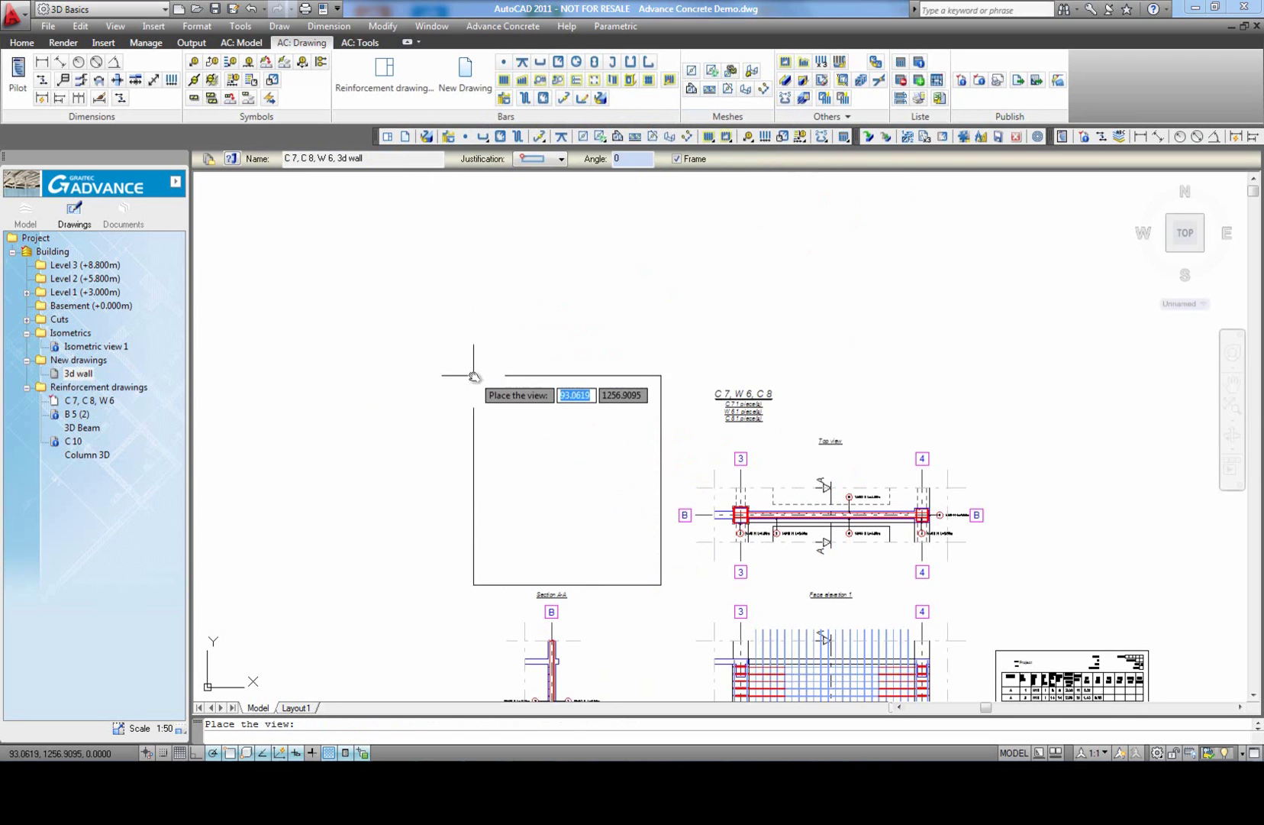
pyautogui.click(458, 369)
pyautogui.scroll(-4, 443, 364)
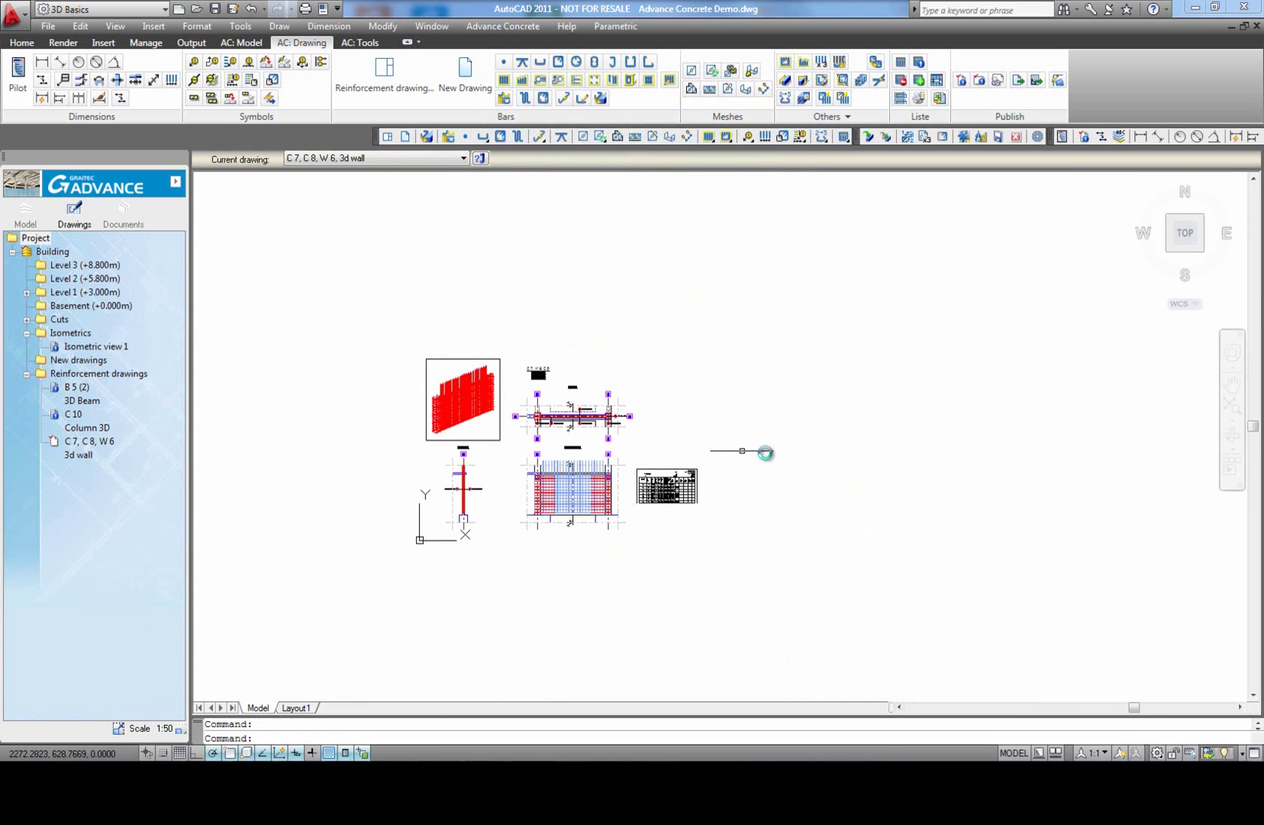
pyautogui.middleClick(791, 420)
# Step: Save the DWG file
pyautogui.write('s')
pyautogui.press('BackSpace')
pyautogui.hotkey('ctrl', 's')
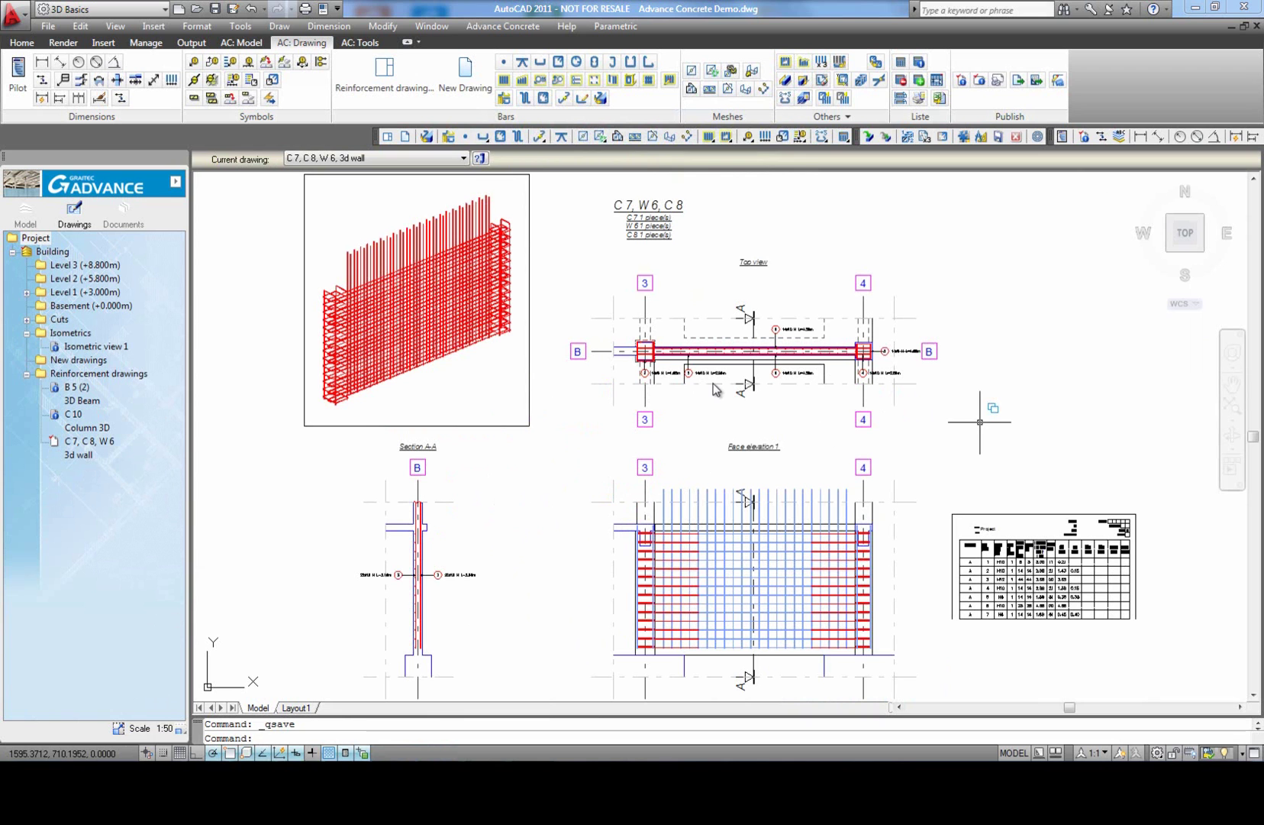
# Step: Export the C 7, C 8, W 6, 3d wall drawing to a DWG file with all objects, xrefs and ISO 13567 layer names
pyautogui.rightClick(84, 447)
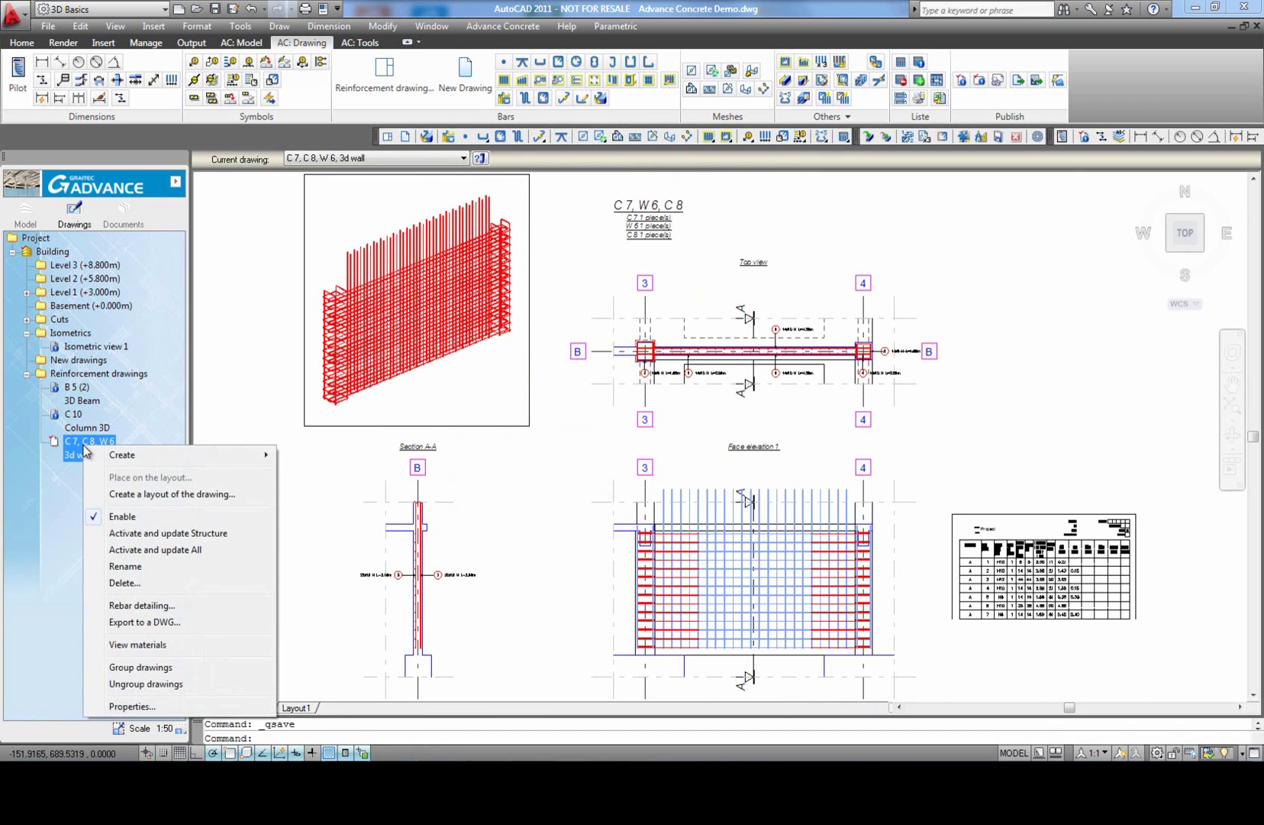
pyautogui.click(178, 620)
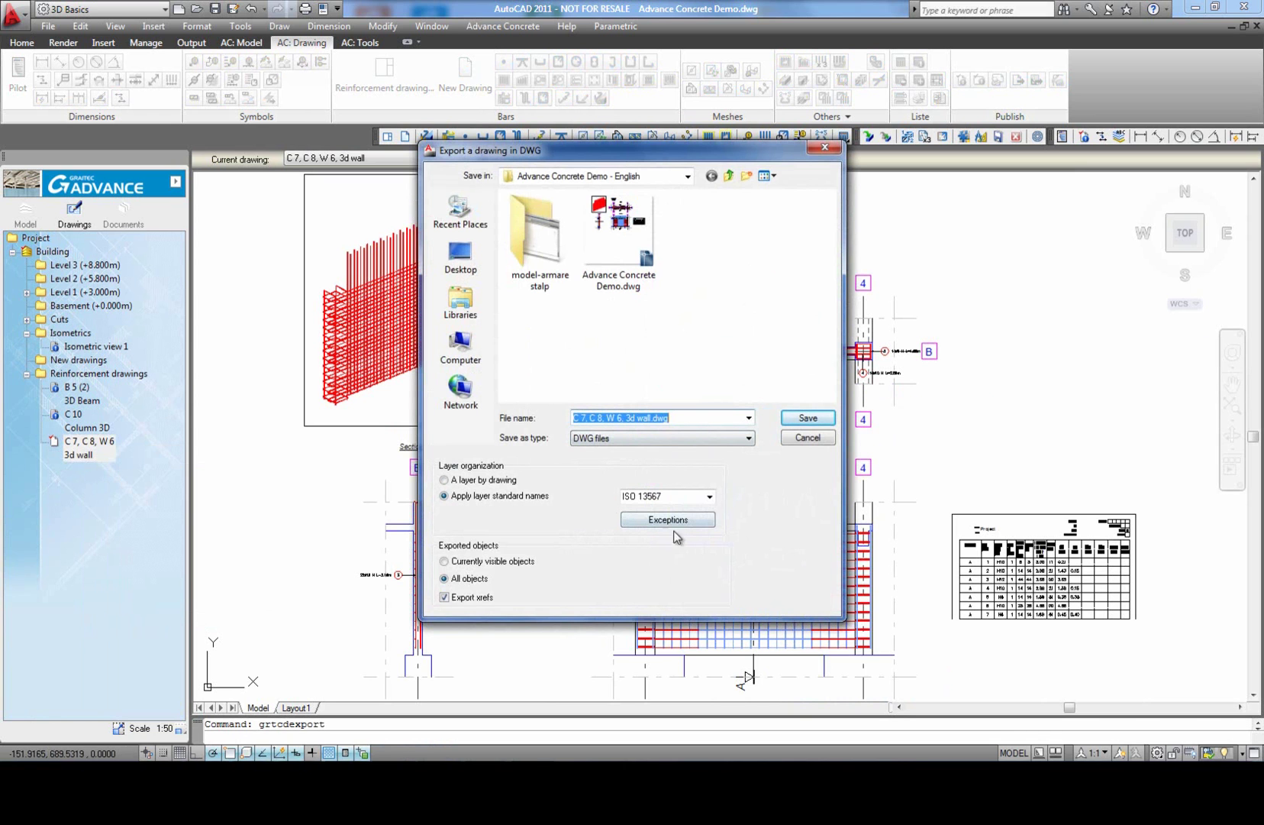
pyautogui.click(808, 422)
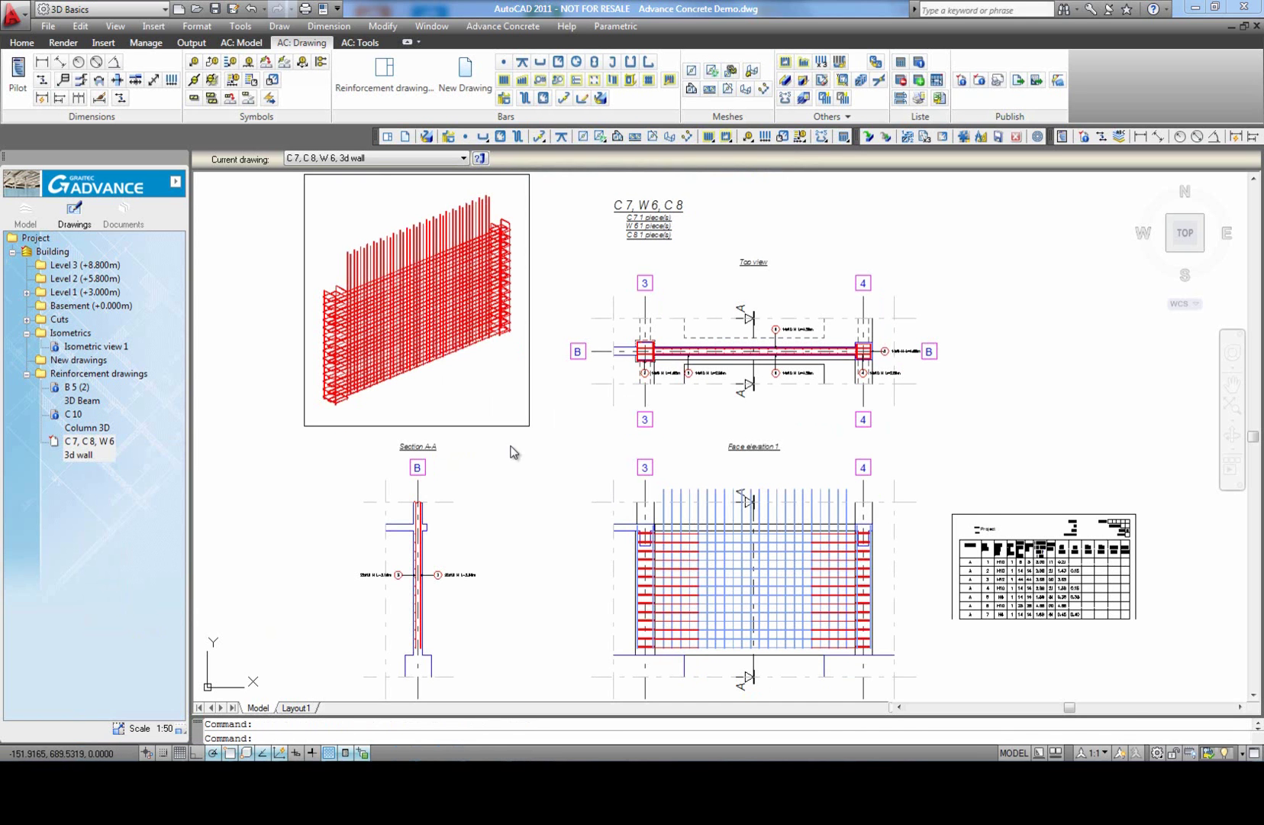
# Step: Create a layout of the C 7, C 8, W 6 drawing and open its A0 presentation style for editing
pyautogui.click(72, 444)
pyautogui.rightClick(89, 448)
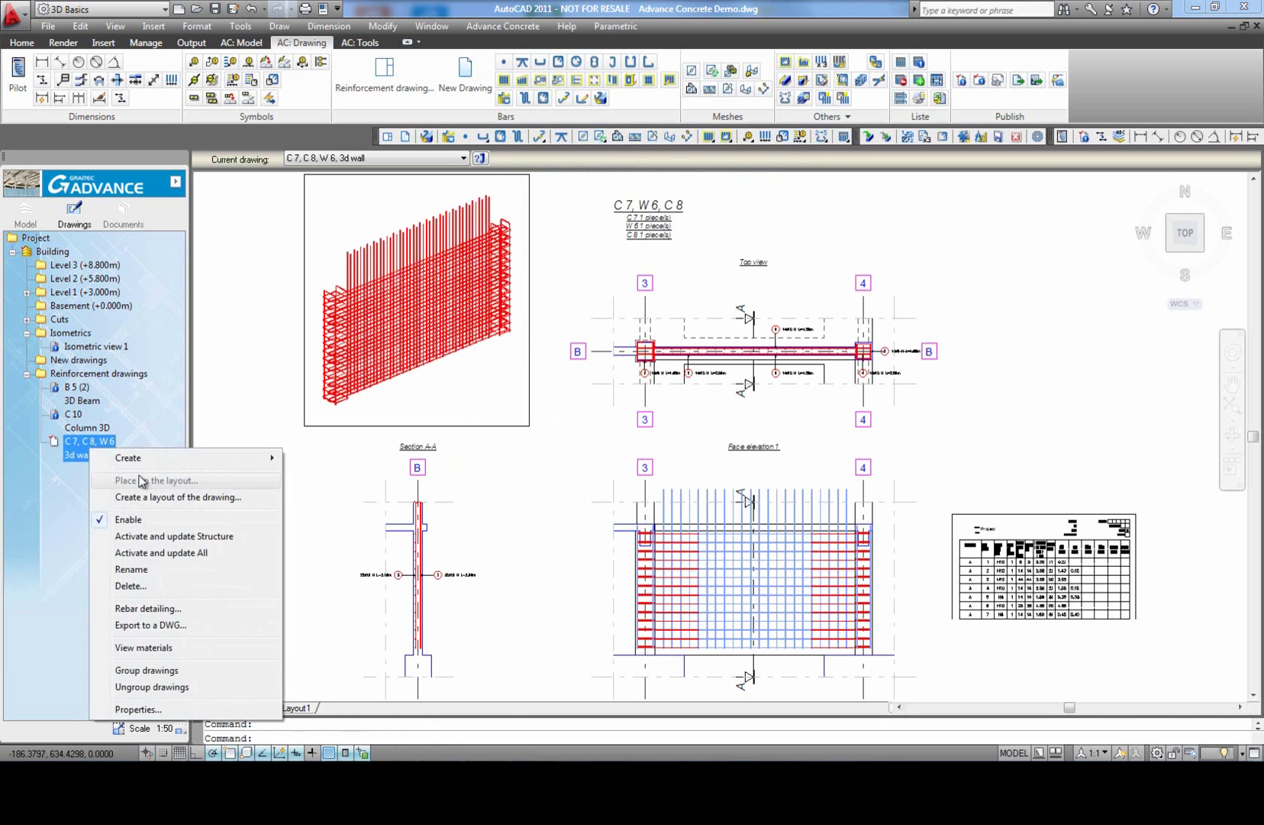
pyautogui.click(164, 498)
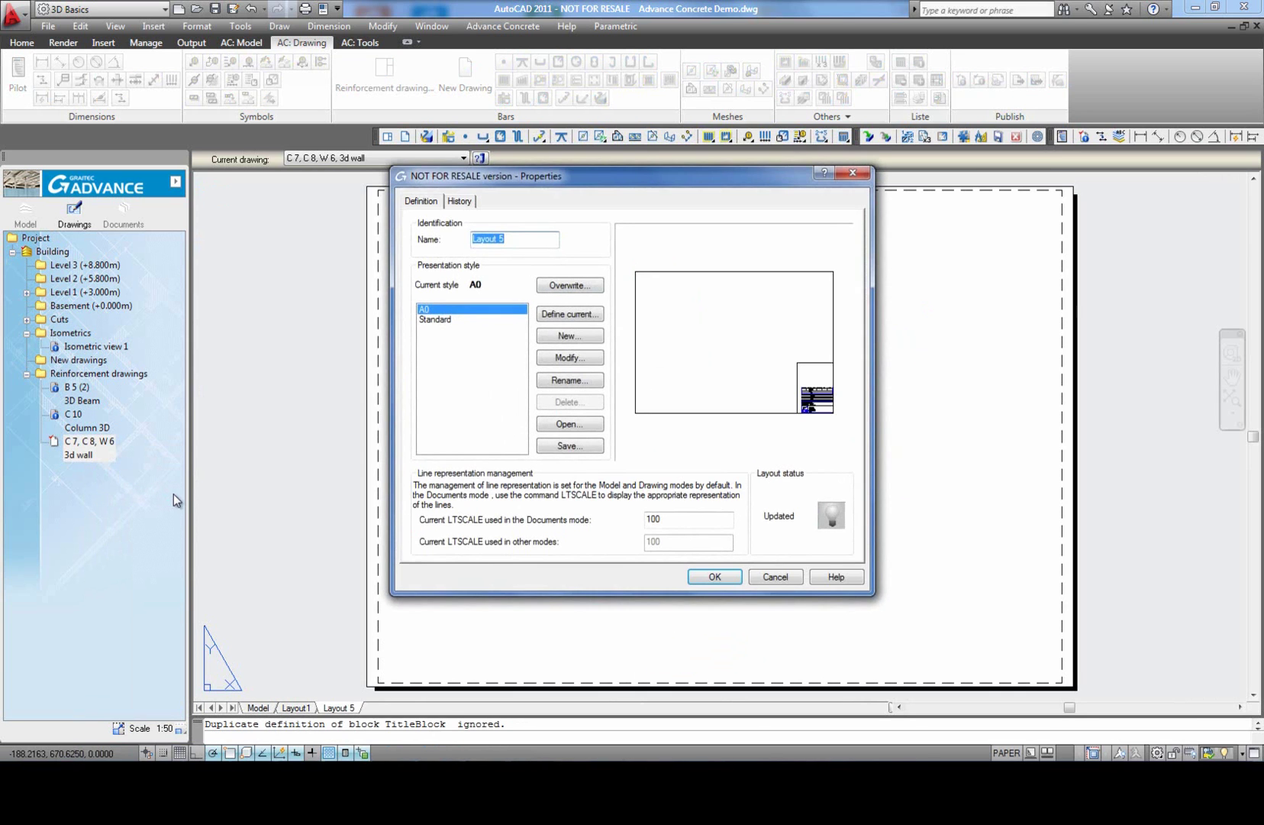
pyautogui.click(562, 357)
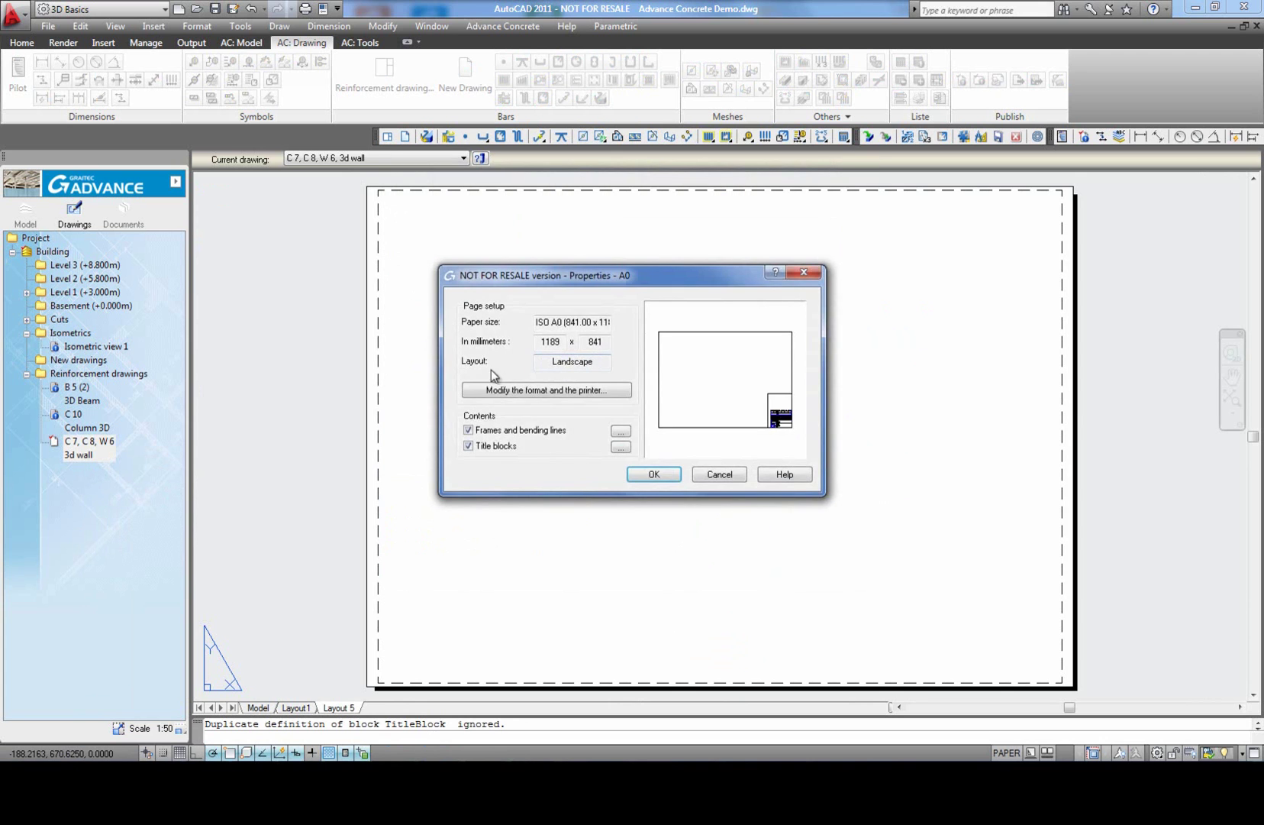
# Step: Check the printer and paper format in the A0 style's page setup
pyautogui.click(533, 389)
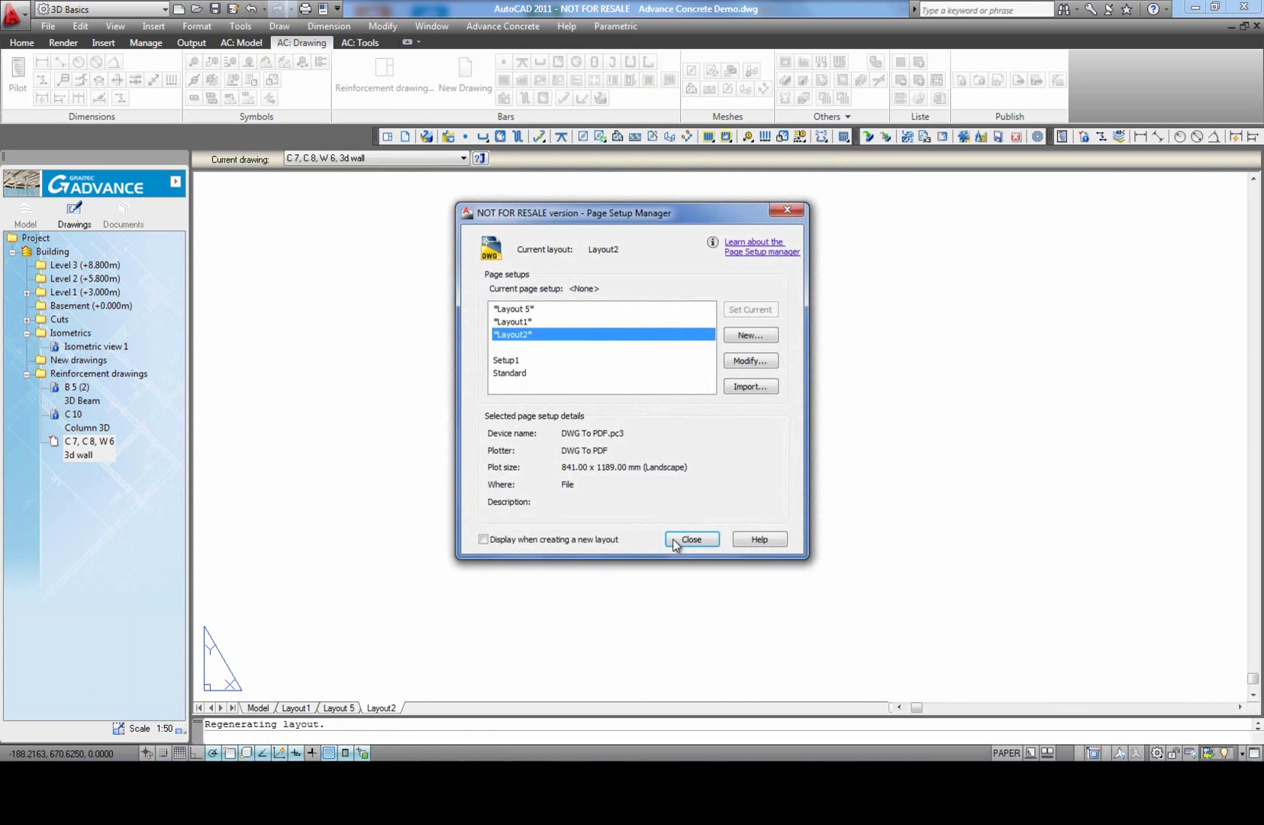
pyautogui.click(747, 361)
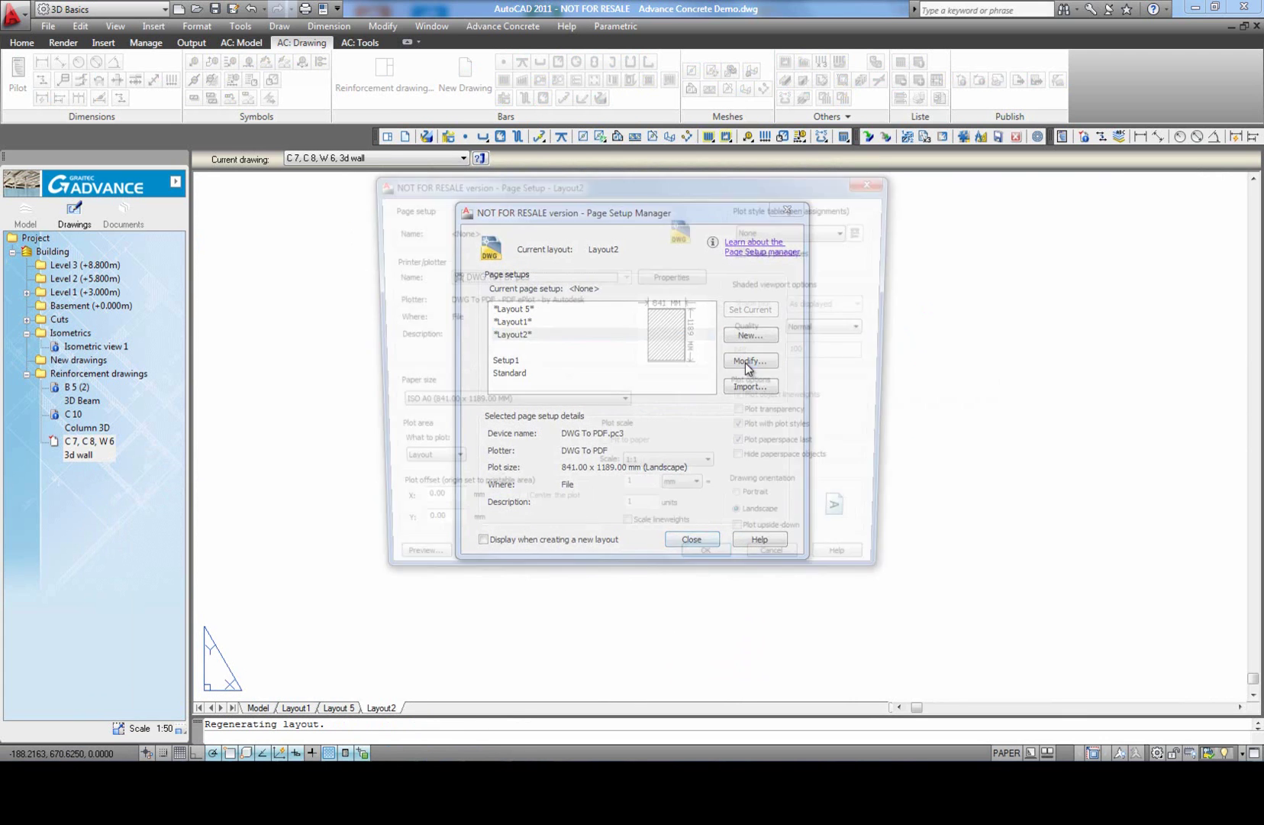
pyautogui.click(715, 571)
pyautogui.click(691, 539)
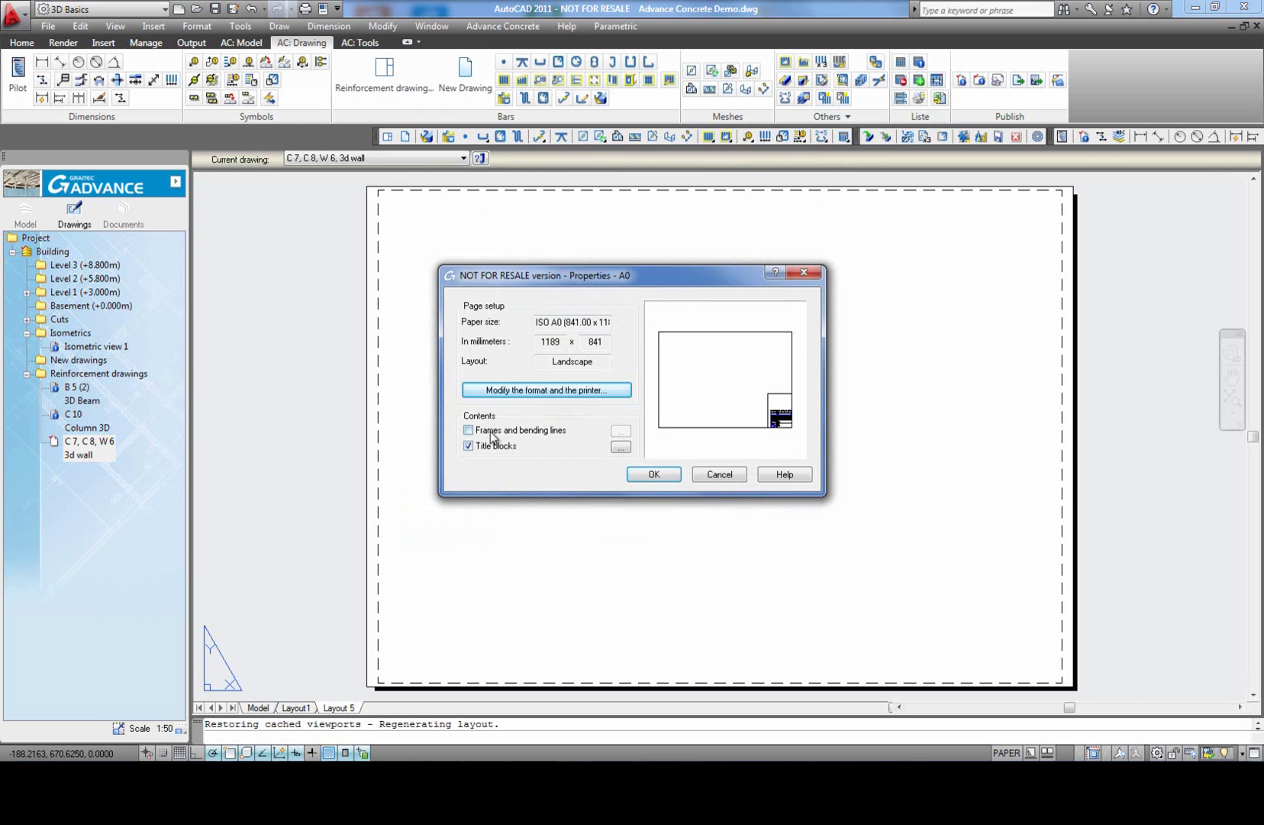
# Step: Delete the existing frame from the A0 style and add Frame advance A0.a.dwg in its place
pyautogui.click(620, 431)
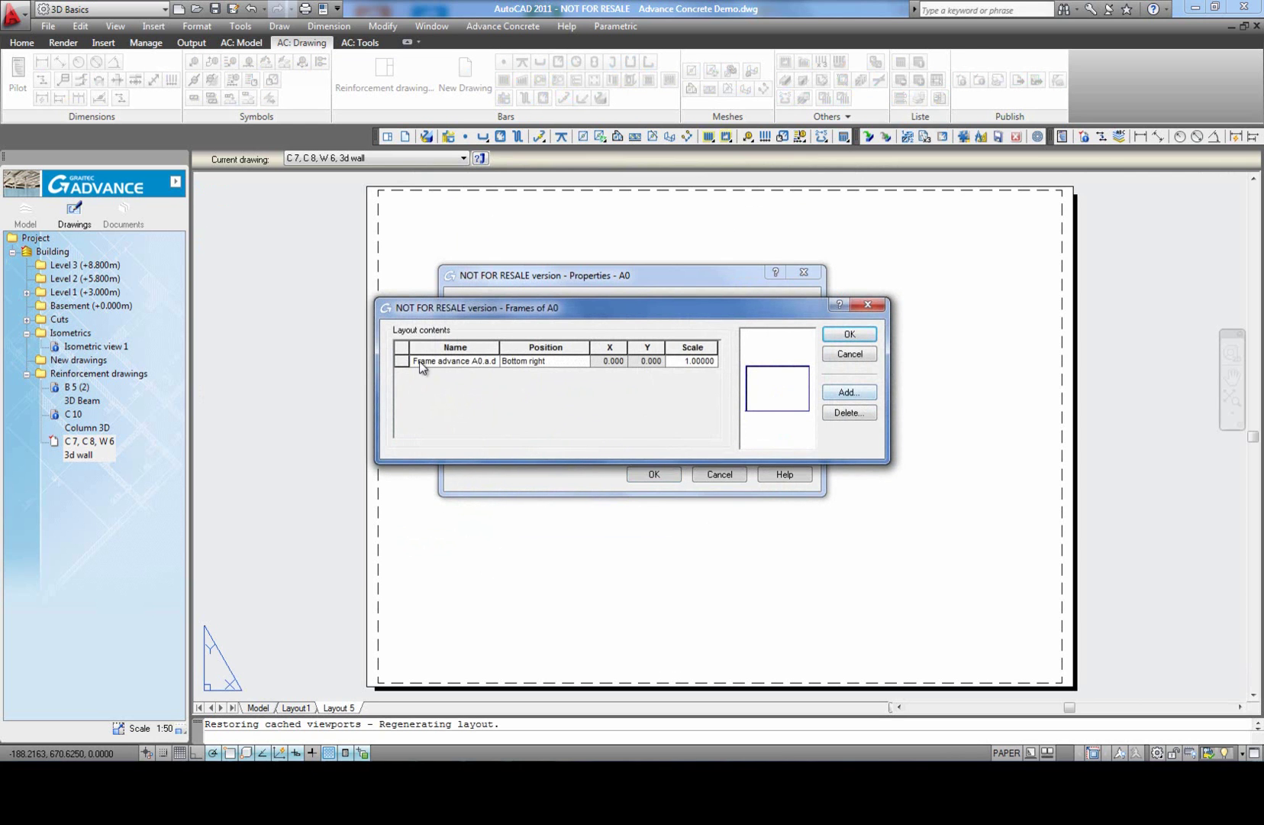
pyautogui.click(408, 360)
pyautogui.click(849, 413)
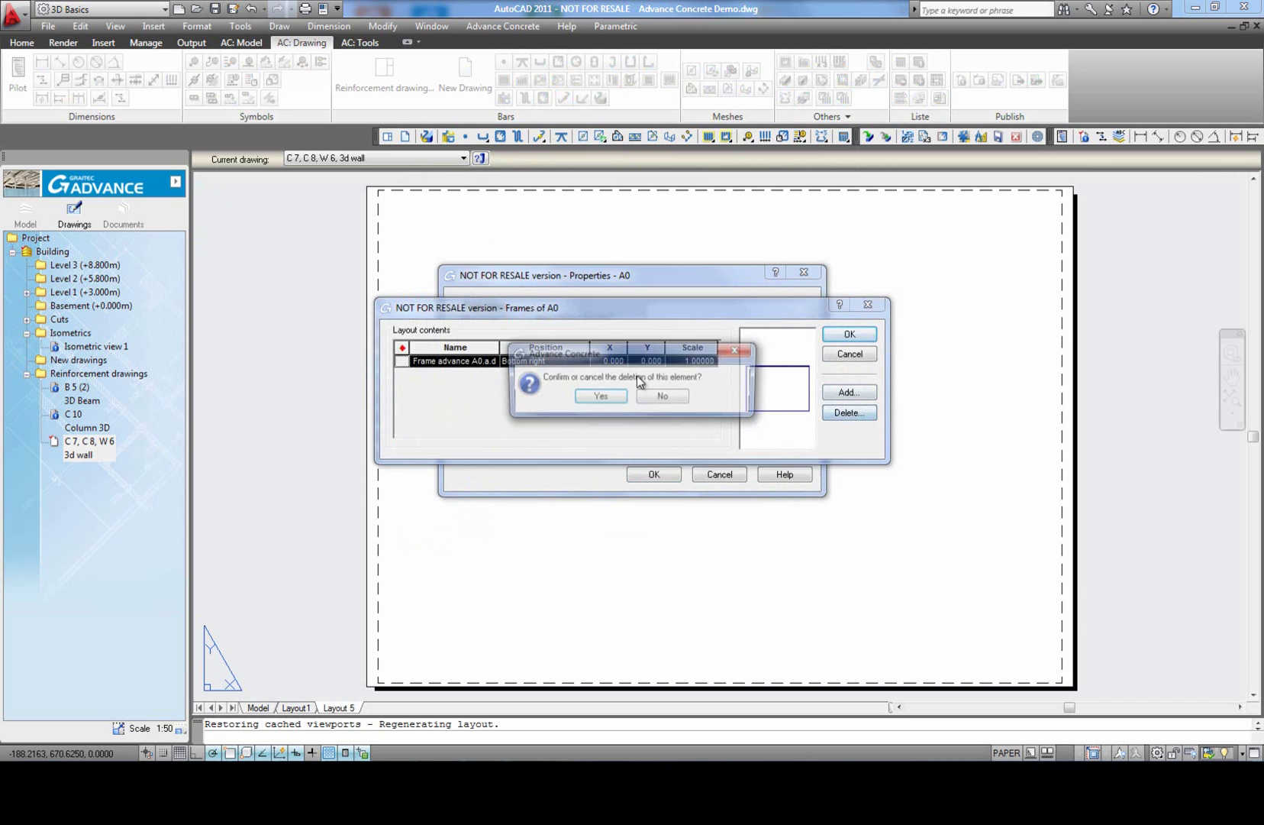
pyautogui.click(602, 398)
pyautogui.click(847, 392)
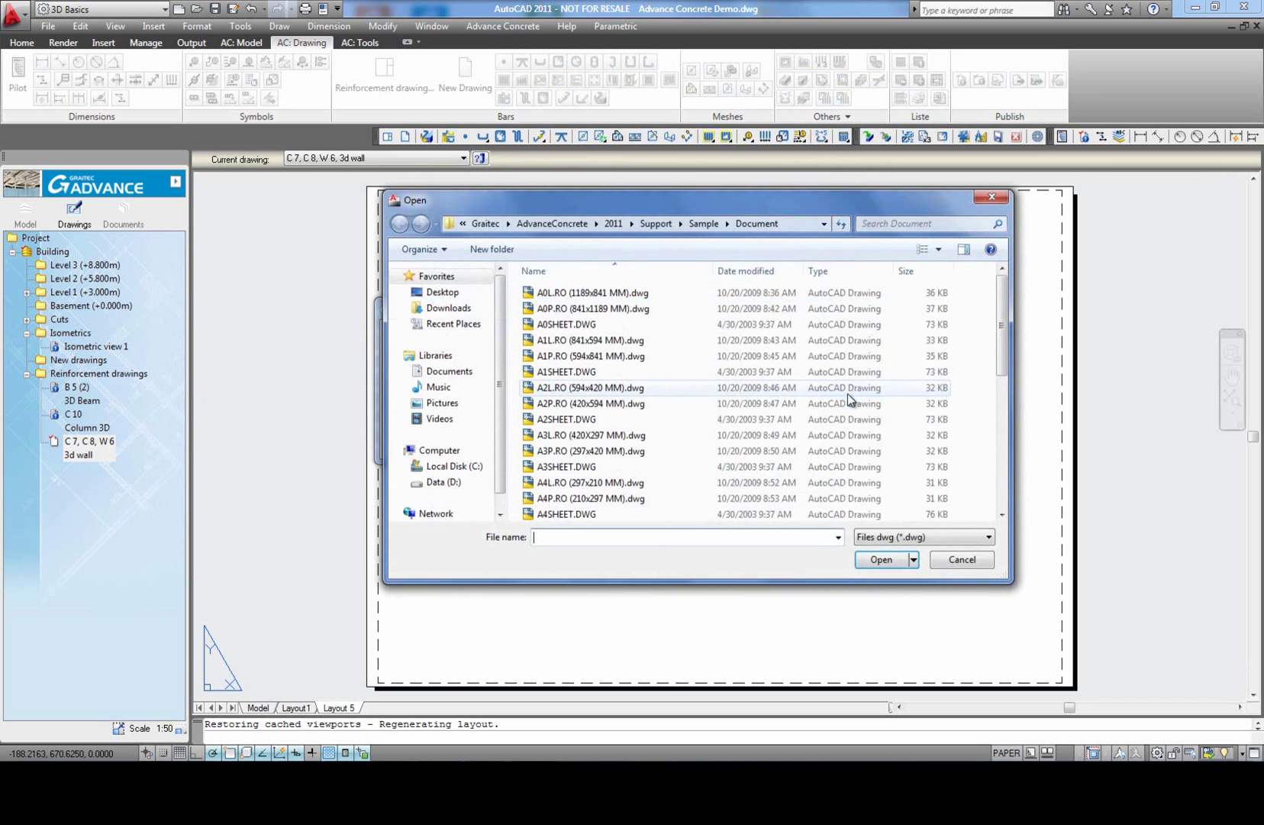
pyautogui.moveTo(1002, 336); pyautogui.dragTo(992, 425)
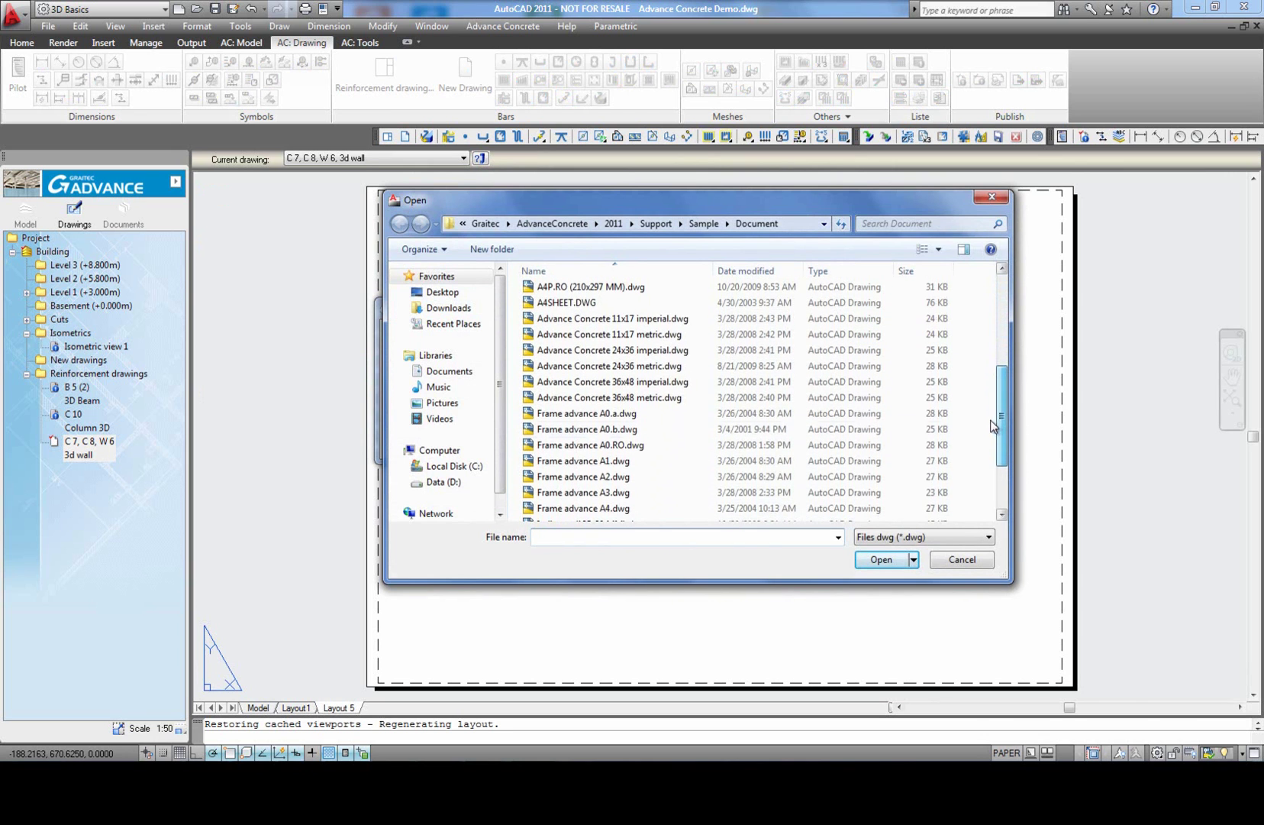
pyautogui.click(617, 417)
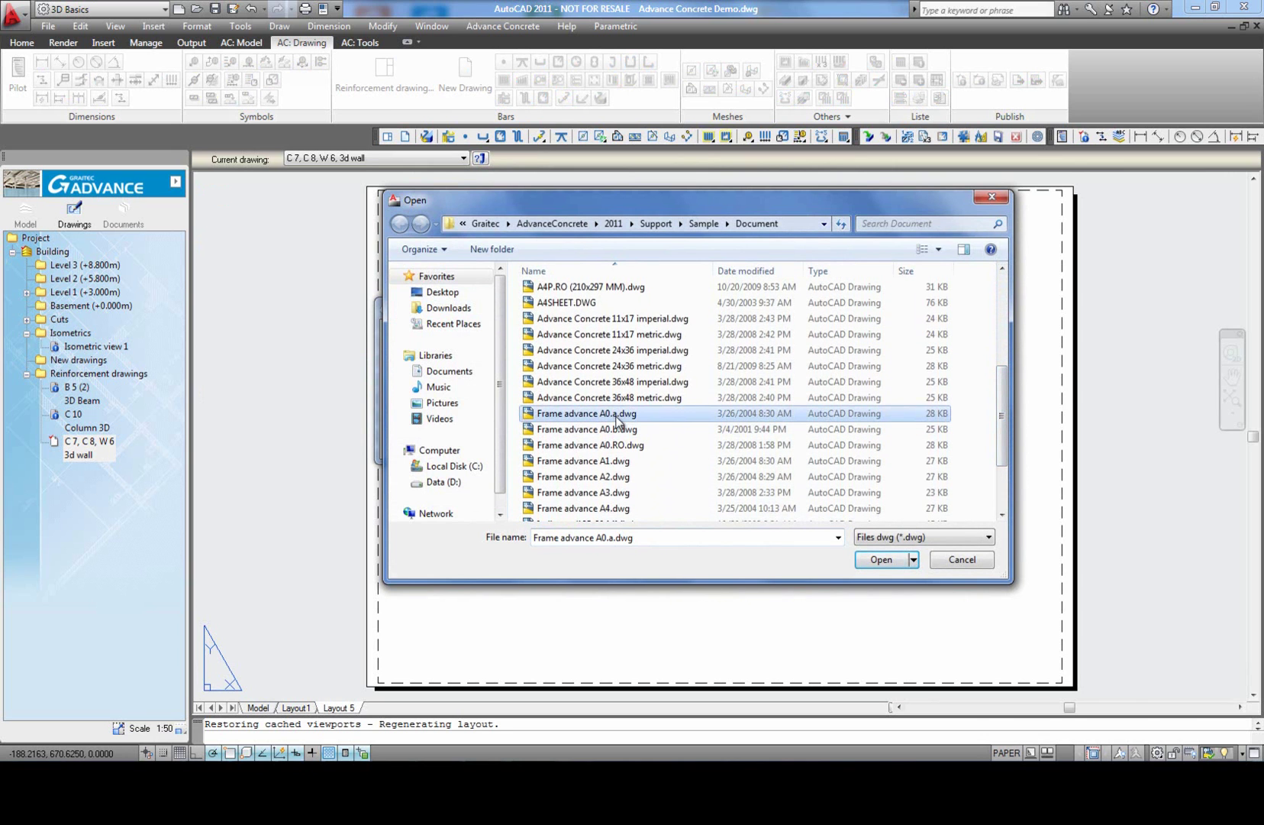
pyautogui.click(881, 561)
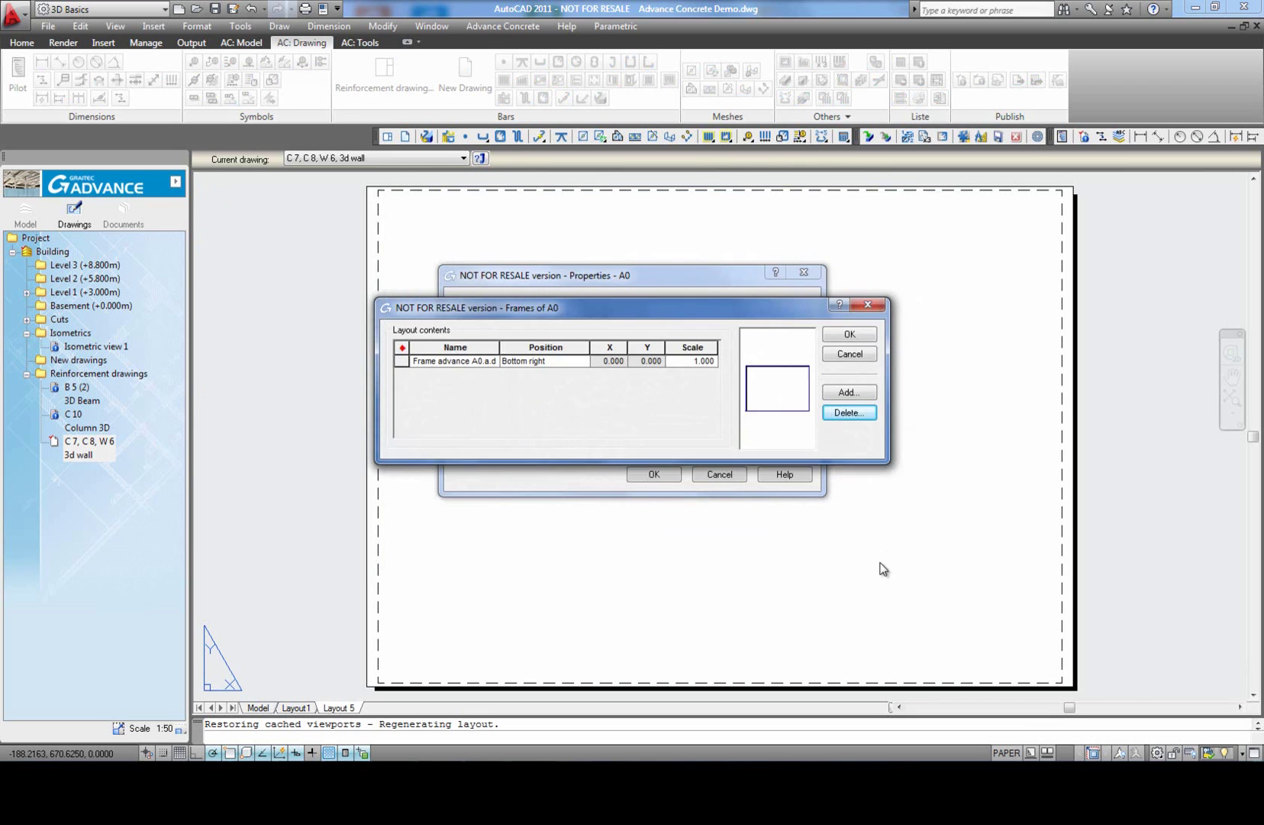
pyautogui.click(851, 335)
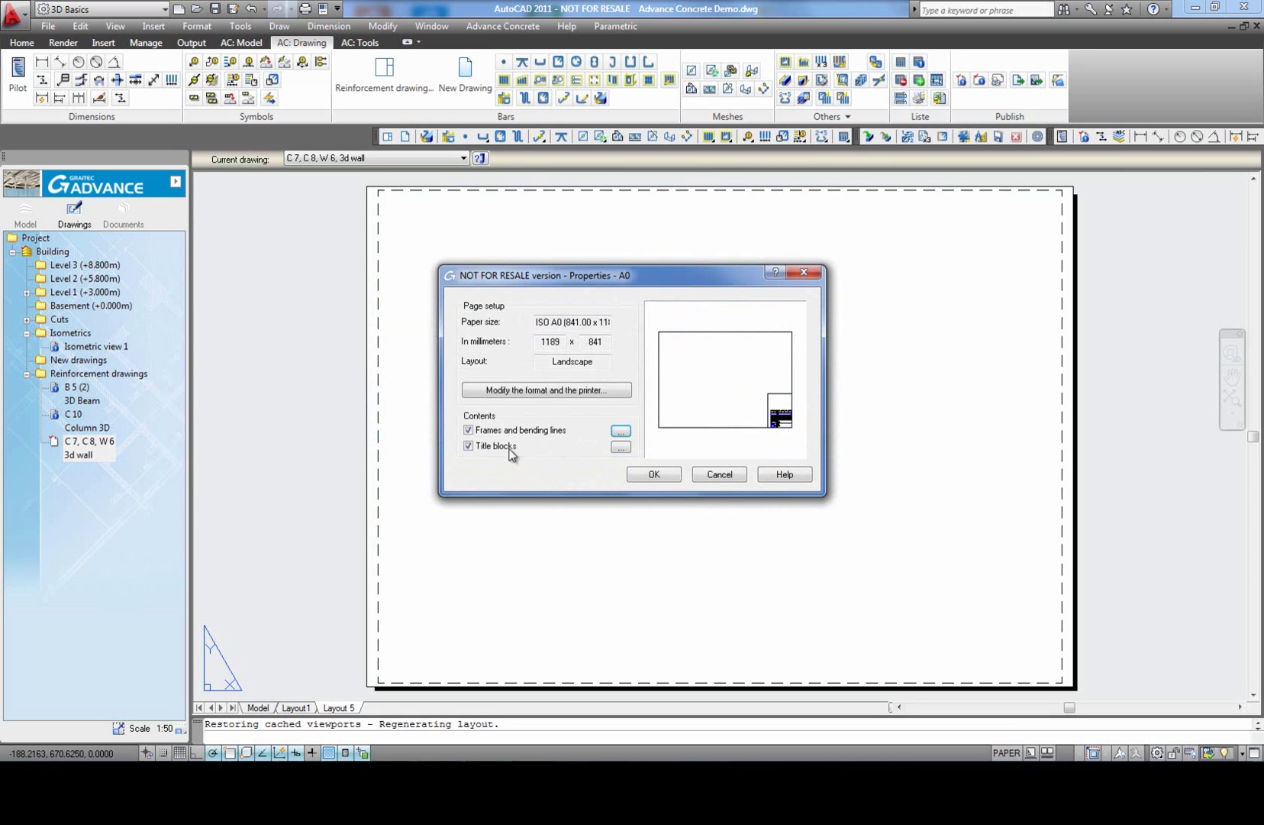
# Step: Replace the A0 style's title block with Indicator (185x90 MM).dwg
pyautogui.click(468, 447)
pyautogui.click(478, 447)
pyautogui.click(620, 446)
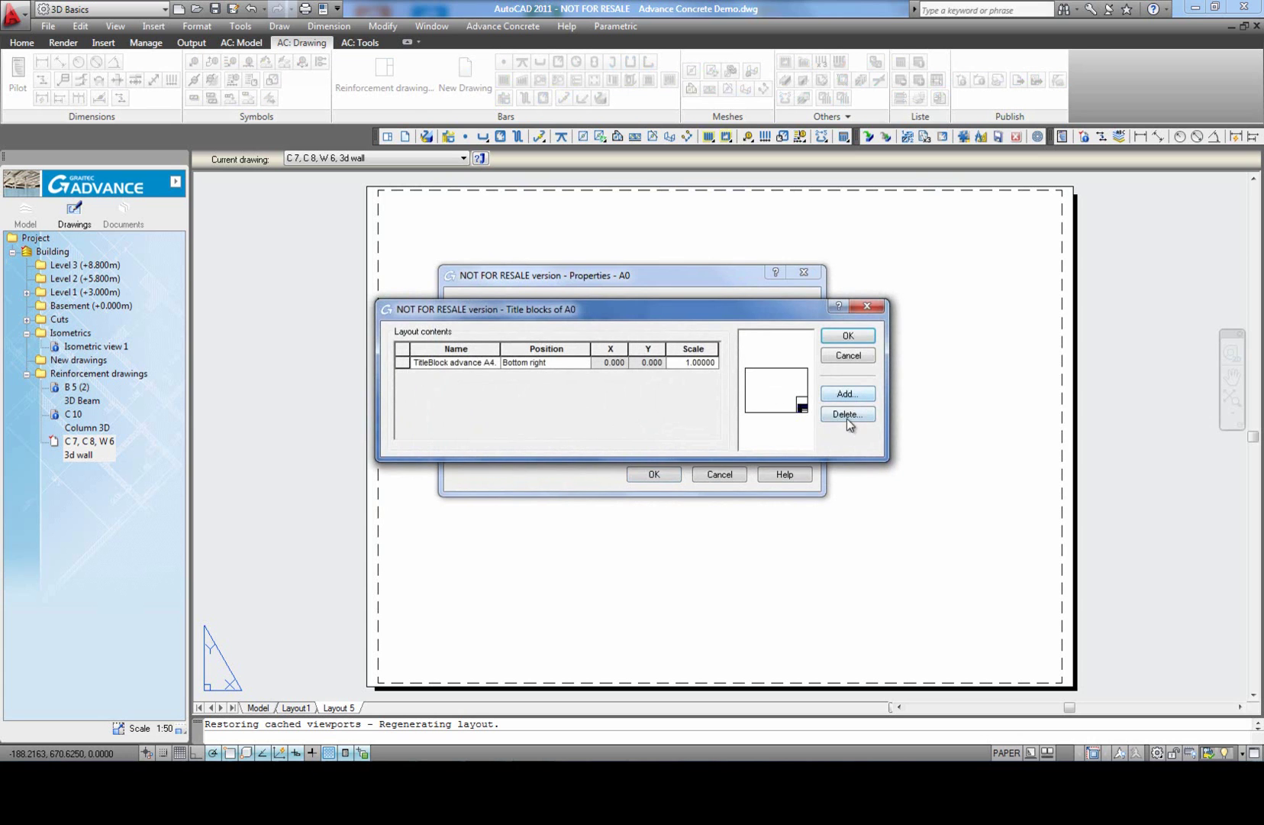
pyautogui.click(405, 362)
pyautogui.click(405, 362)
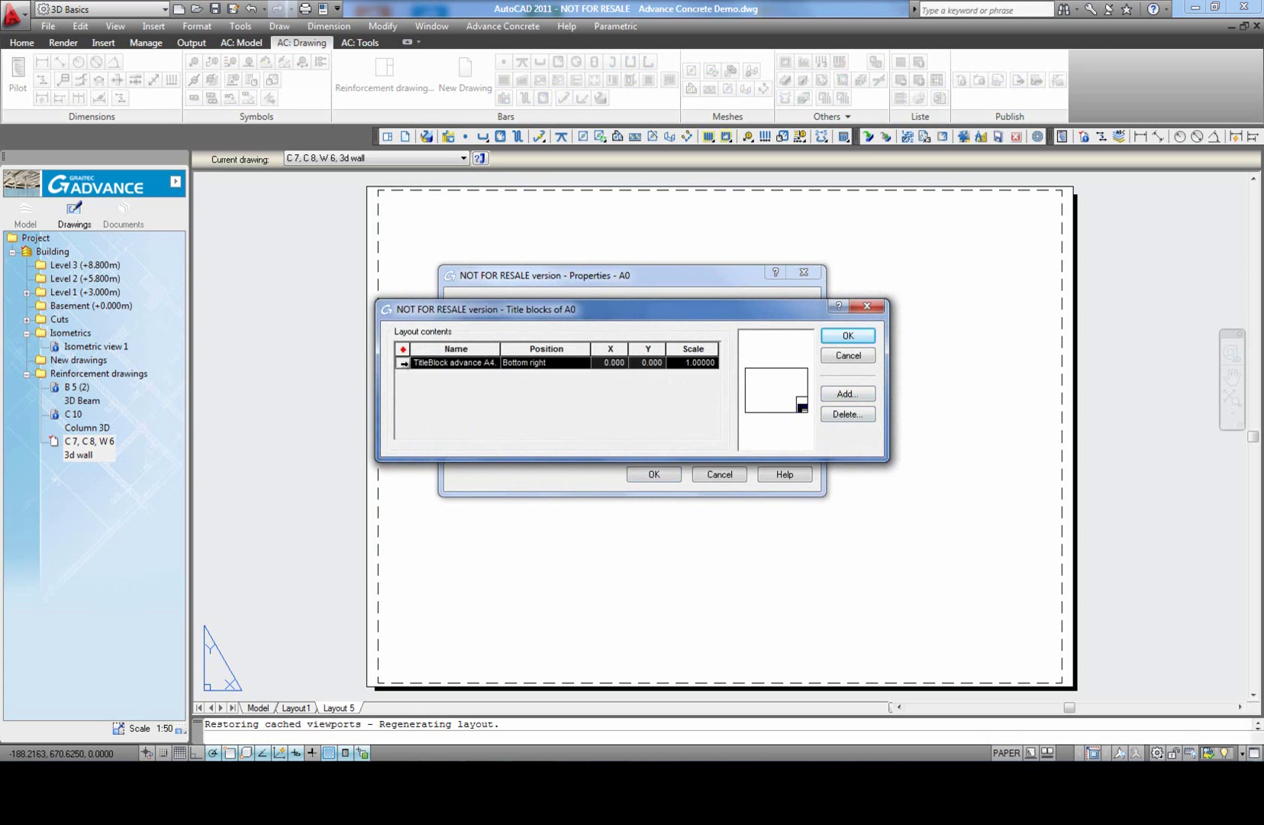
pyautogui.click(847, 416)
pyautogui.click(600, 397)
pyautogui.click(848, 393)
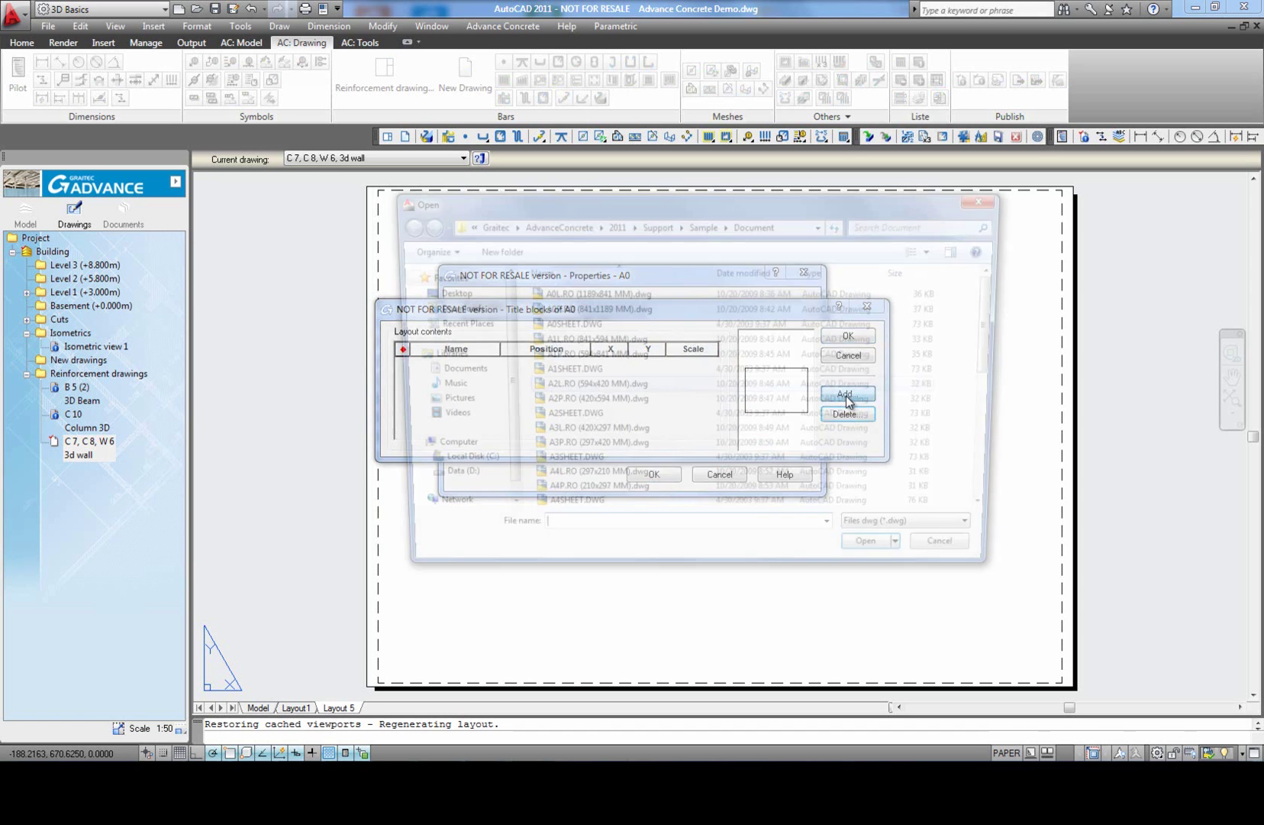
pyautogui.scroll(-7, 878, 351)
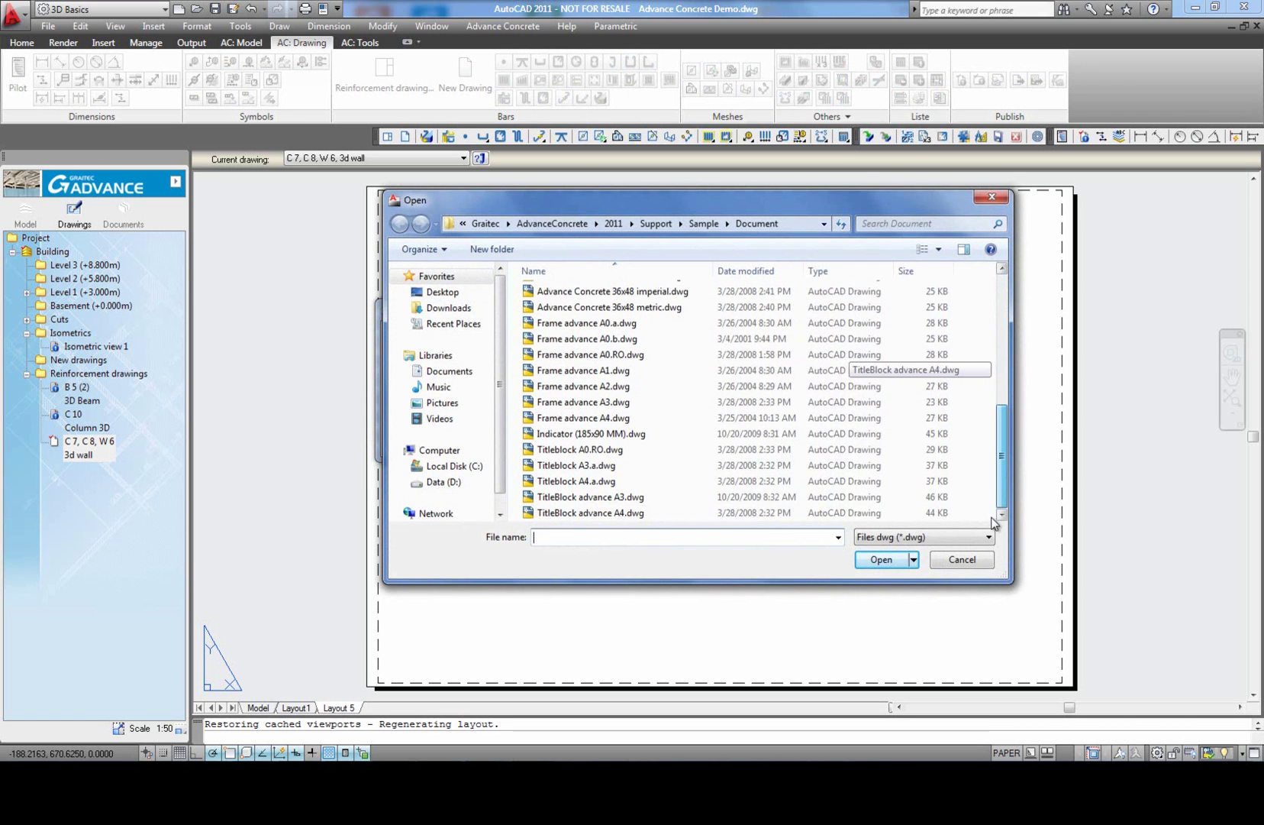
pyautogui.click(588, 433)
pyautogui.click(870, 560)
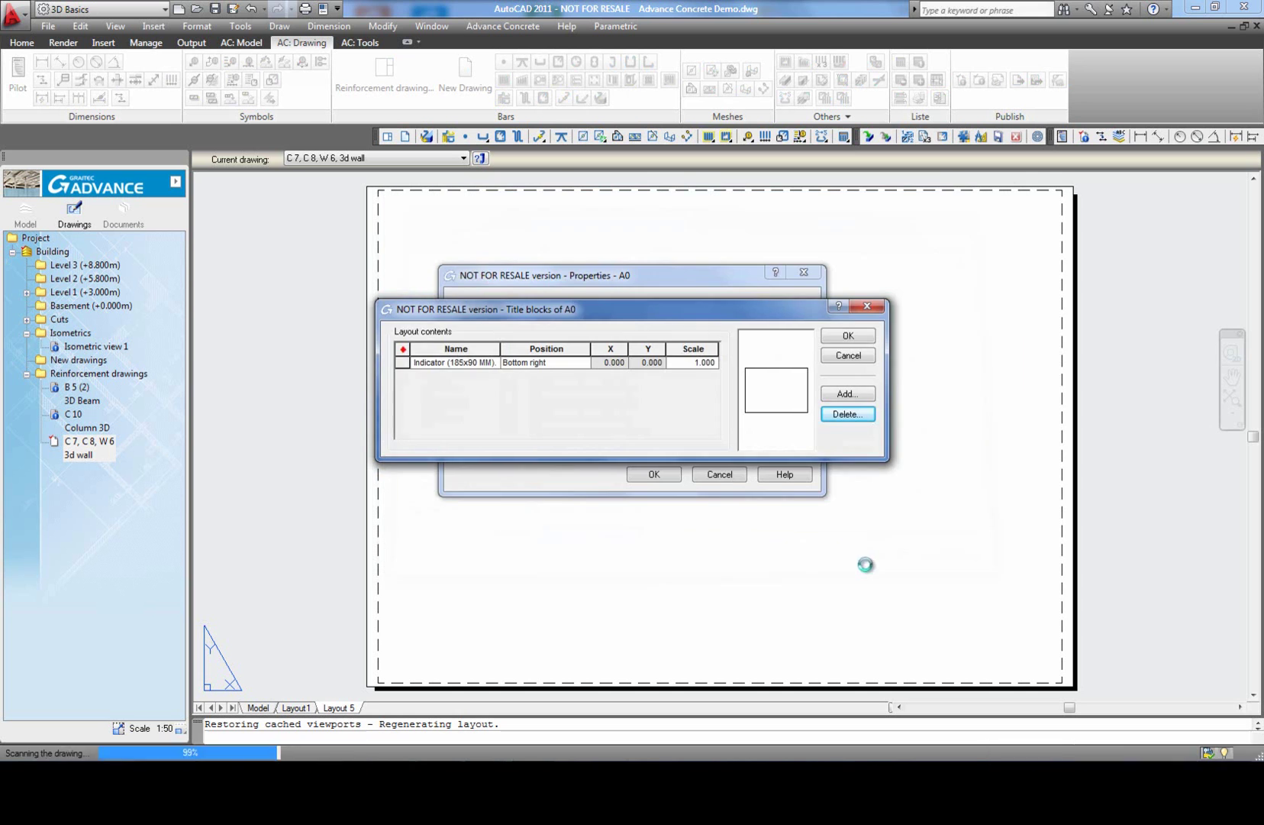
pyautogui.click(848, 336)
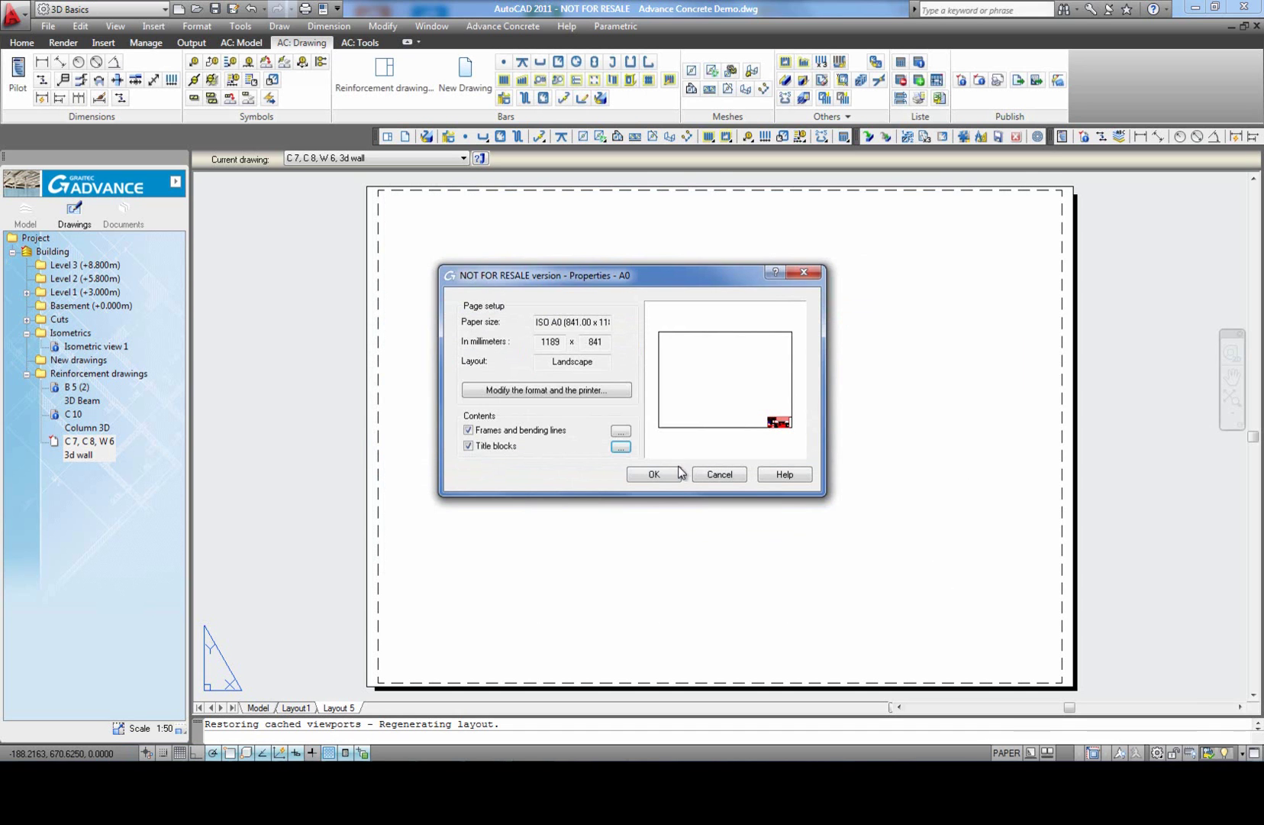
# Step: Accept the modified A0 style and generate the drawing's layout with it
pyautogui.click(655, 475)
pyautogui.click(594, 400)
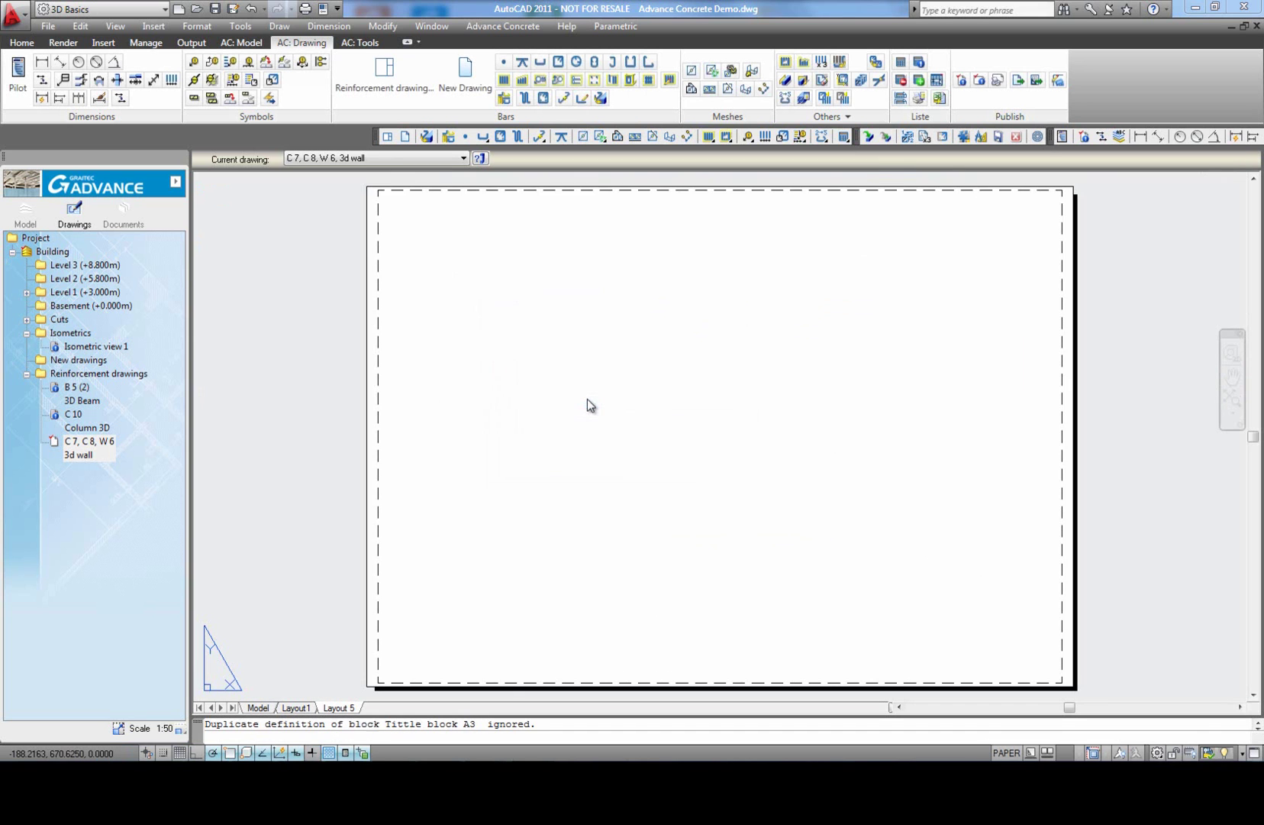
pyautogui.click(714, 576)
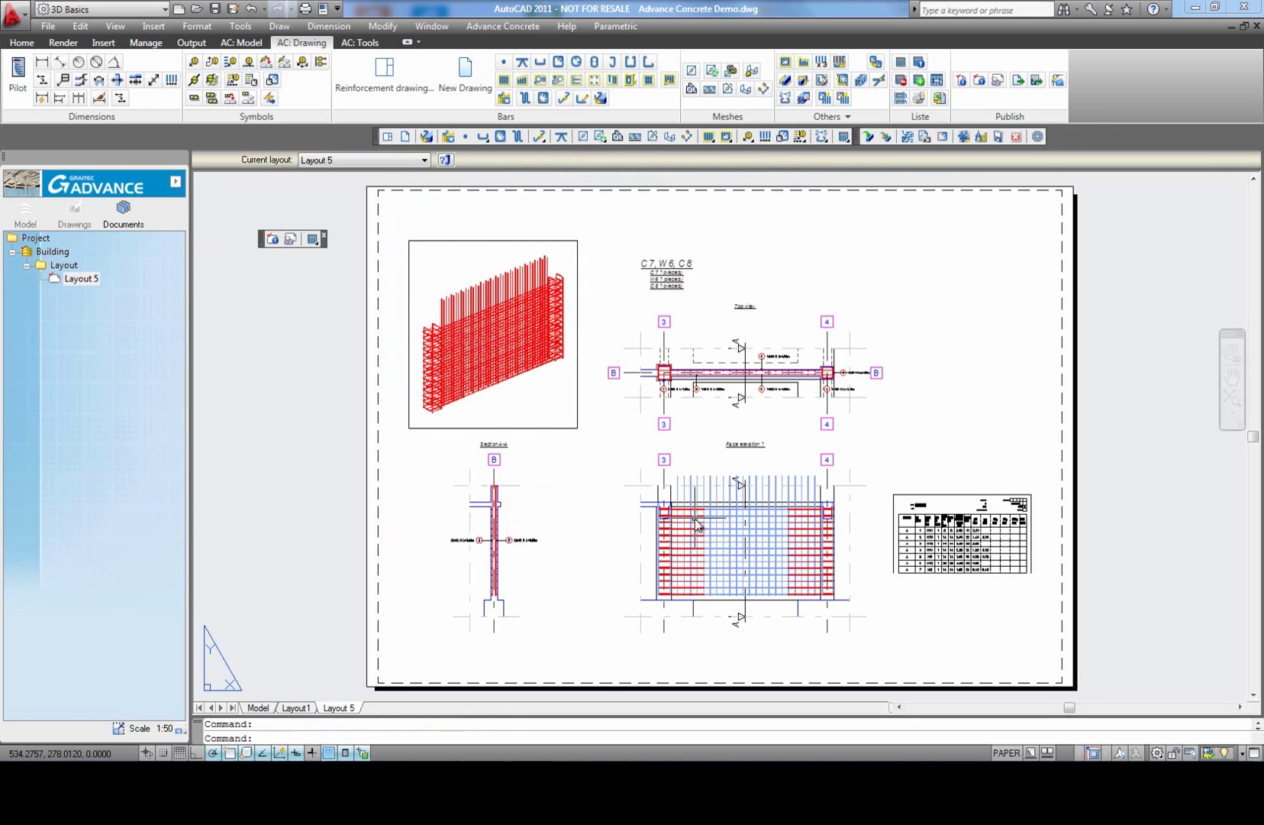
# Step: Set the scale of the layout's drawing viewport to 1/20
pyautogui.click(756, 160)
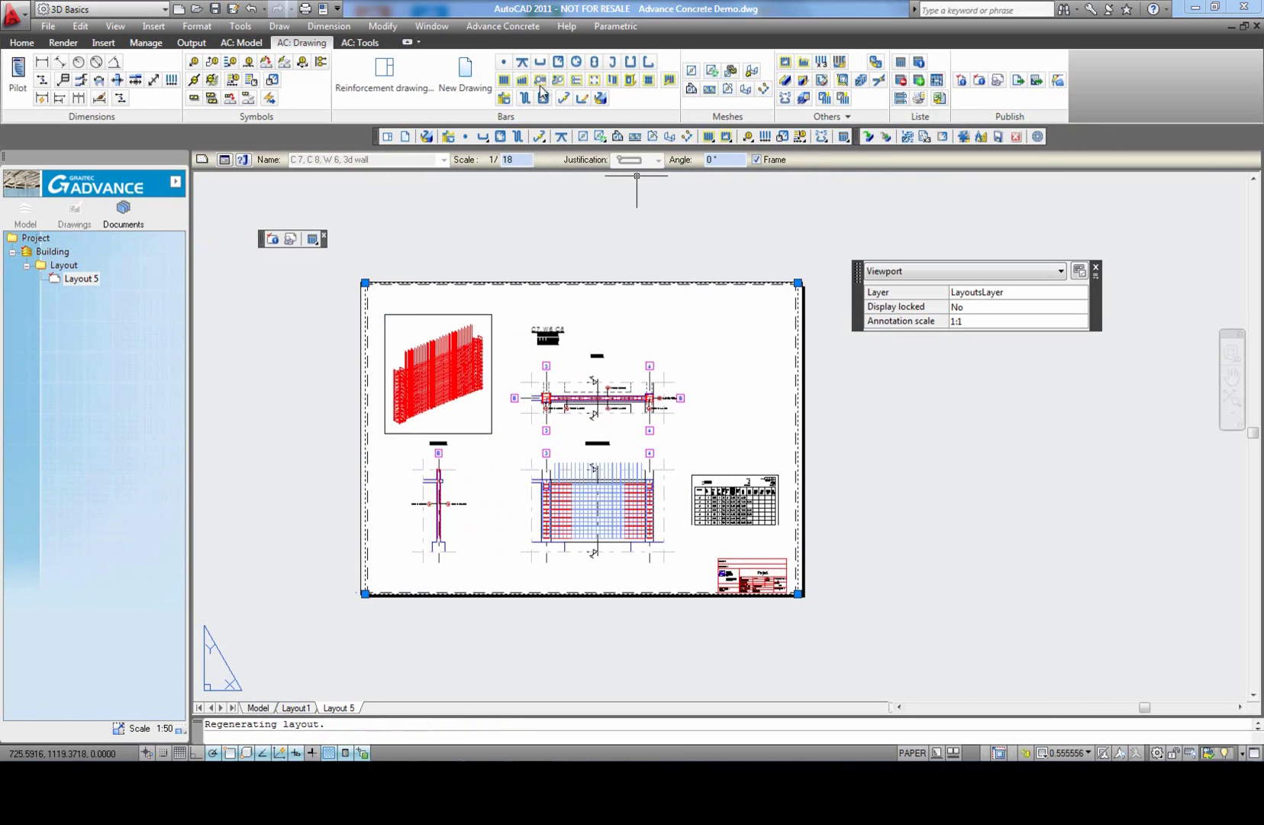
pyautogui.doubleClick(521, 159)
pyautogui.press('Return')
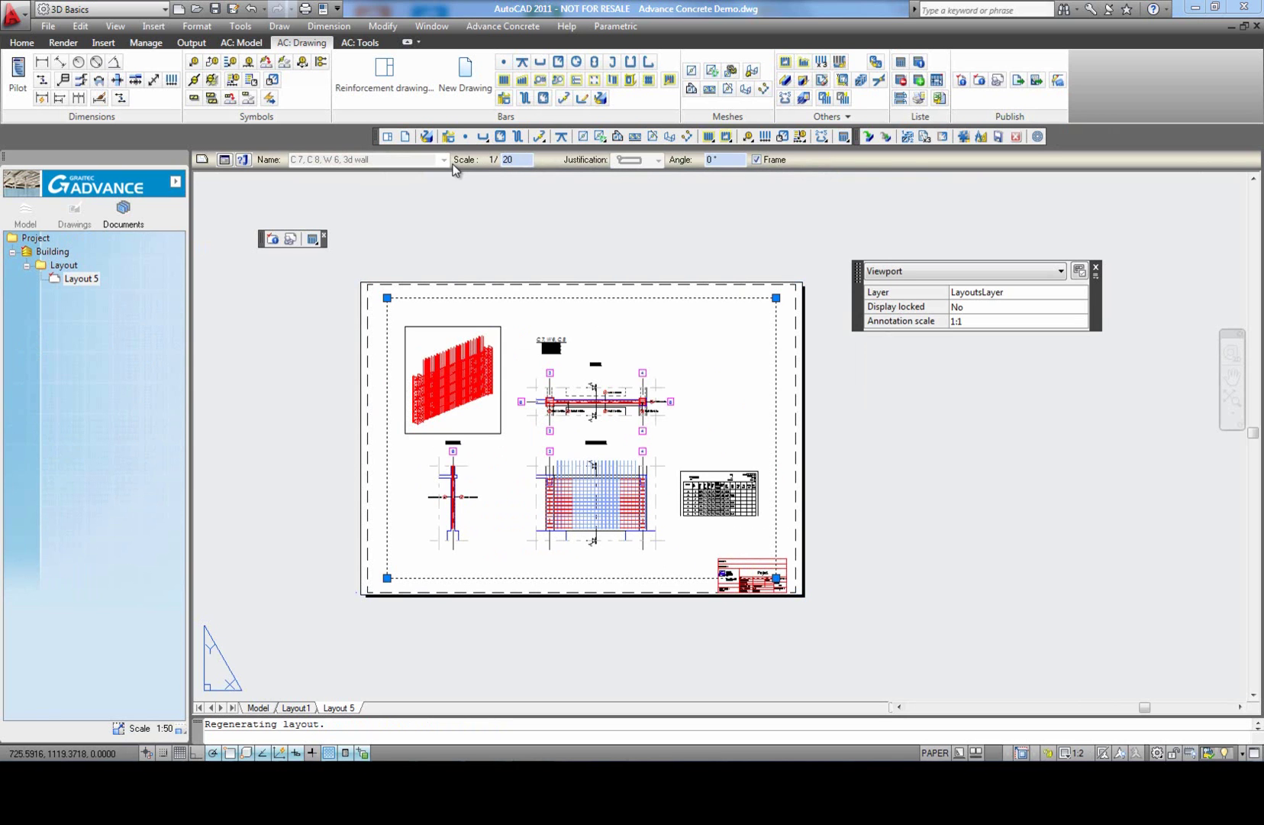
pyautogui.press('Escape')
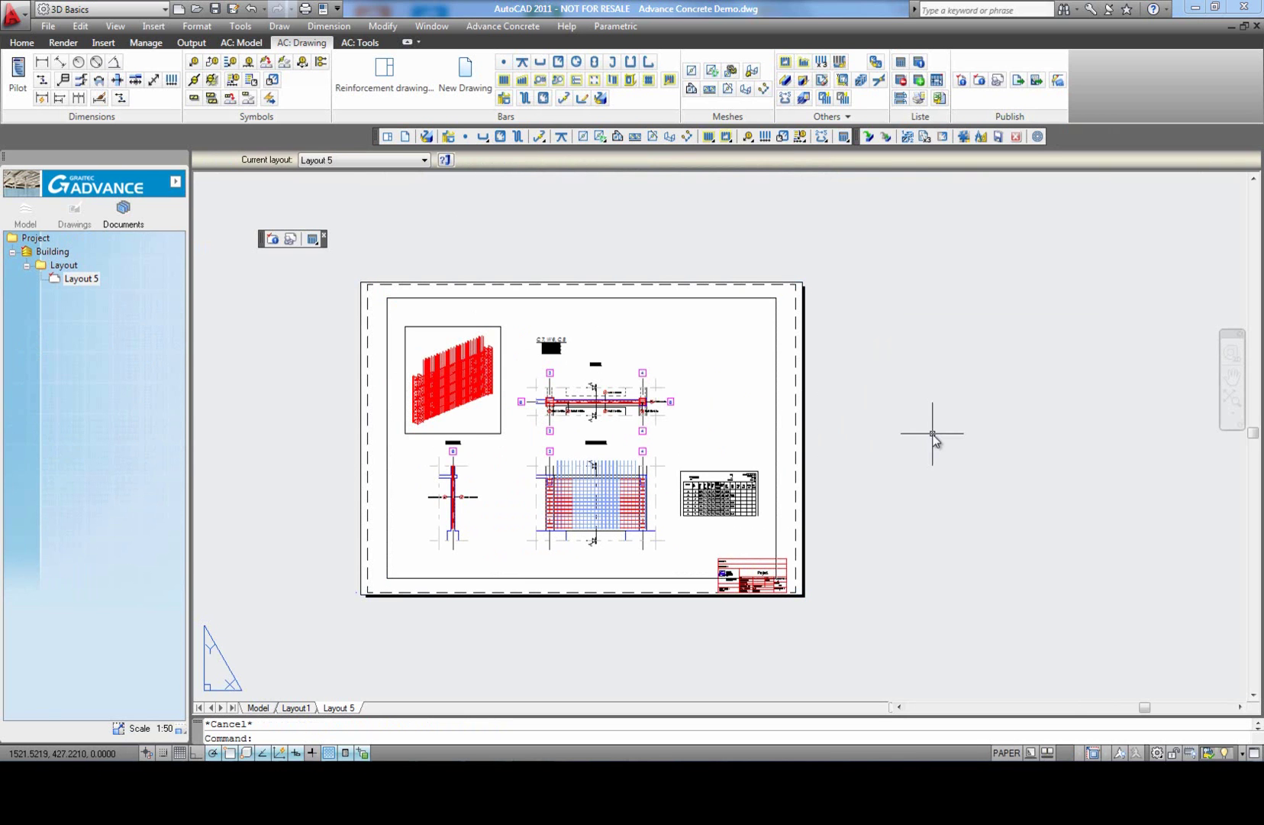
pyautogui.middleClick(932, 434)
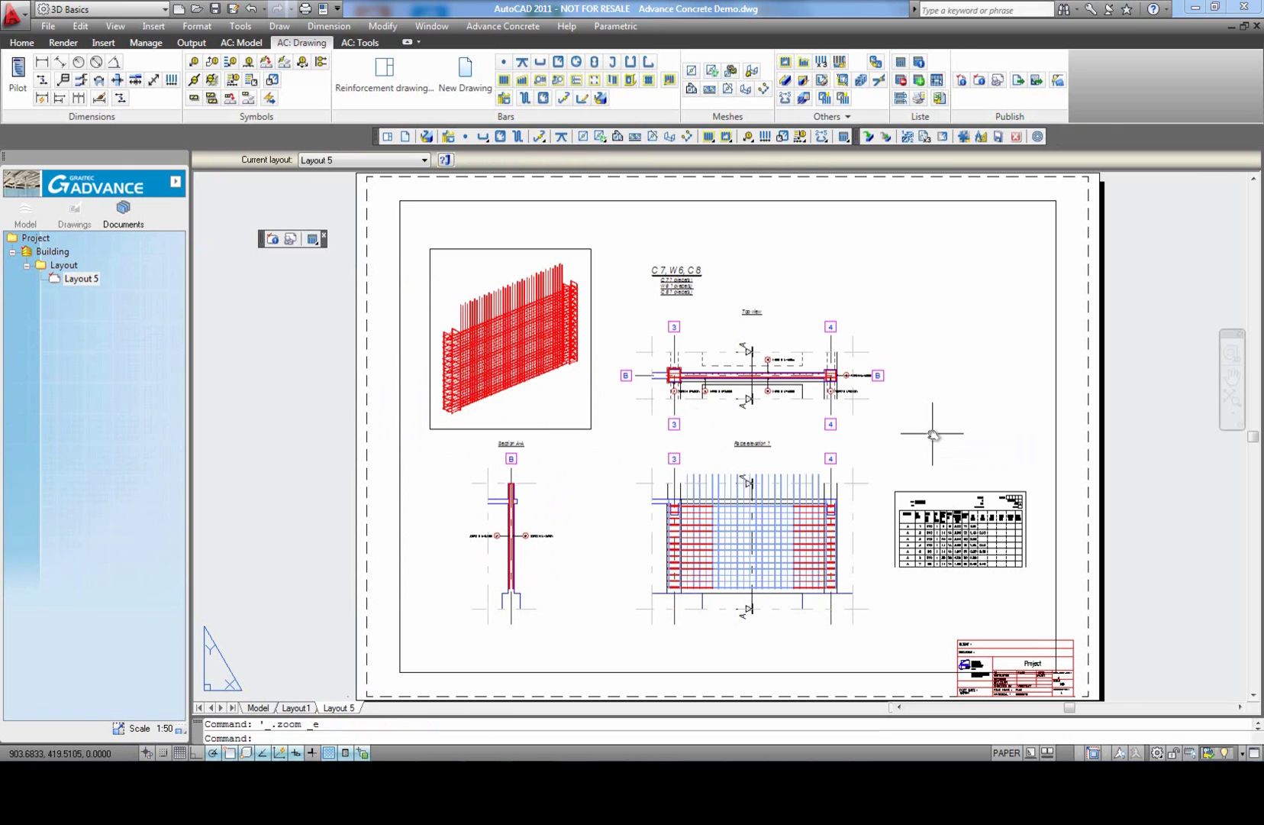